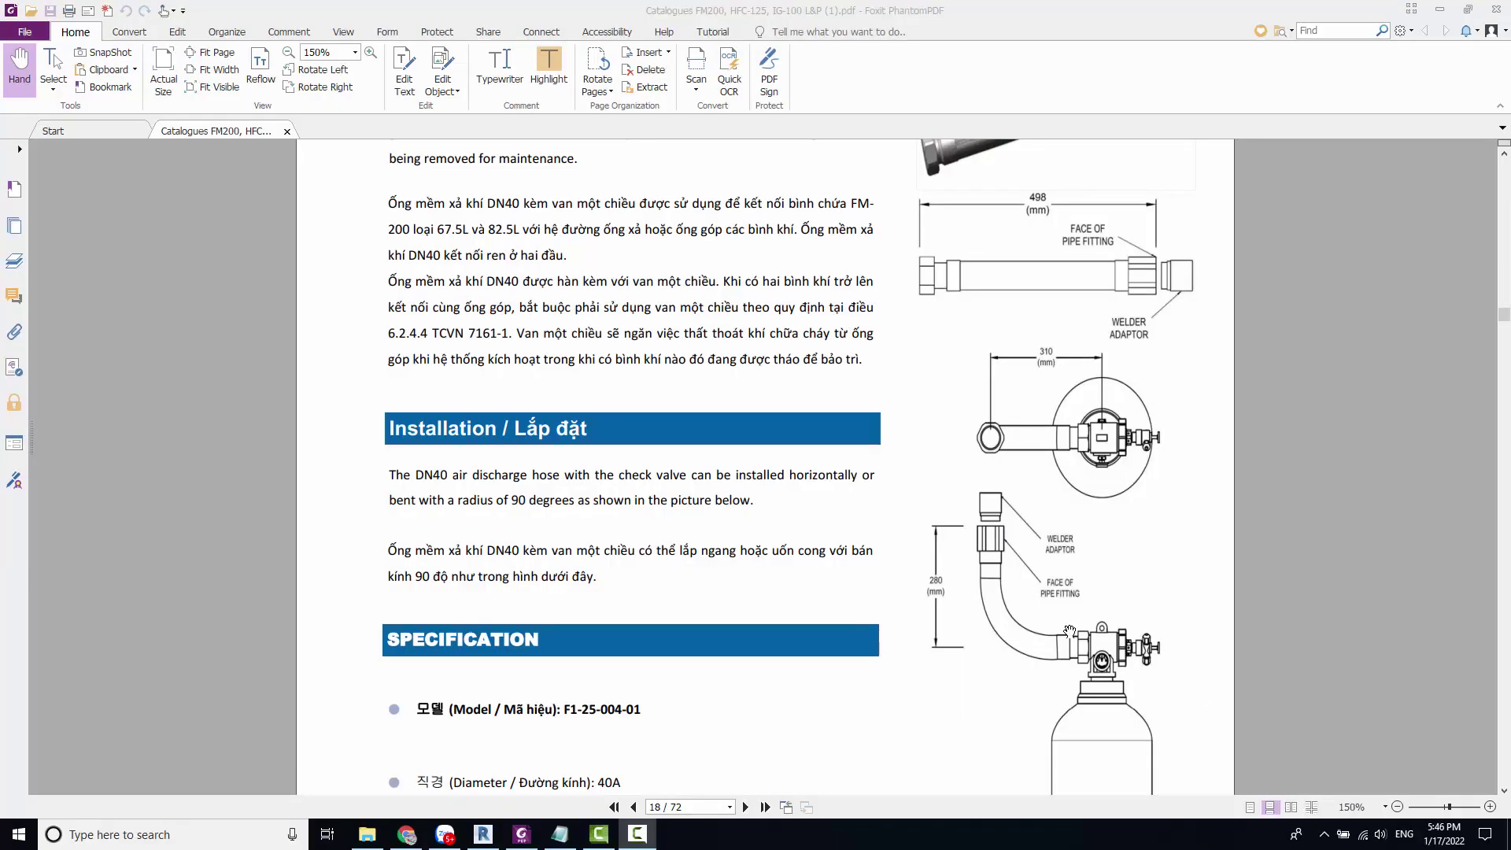
# Step: Scroll through the DN40 hose catalogue PDF
pyautogui.scroll(1, 1070, 631)
pyautogui.scroll(1, 1069, 631)
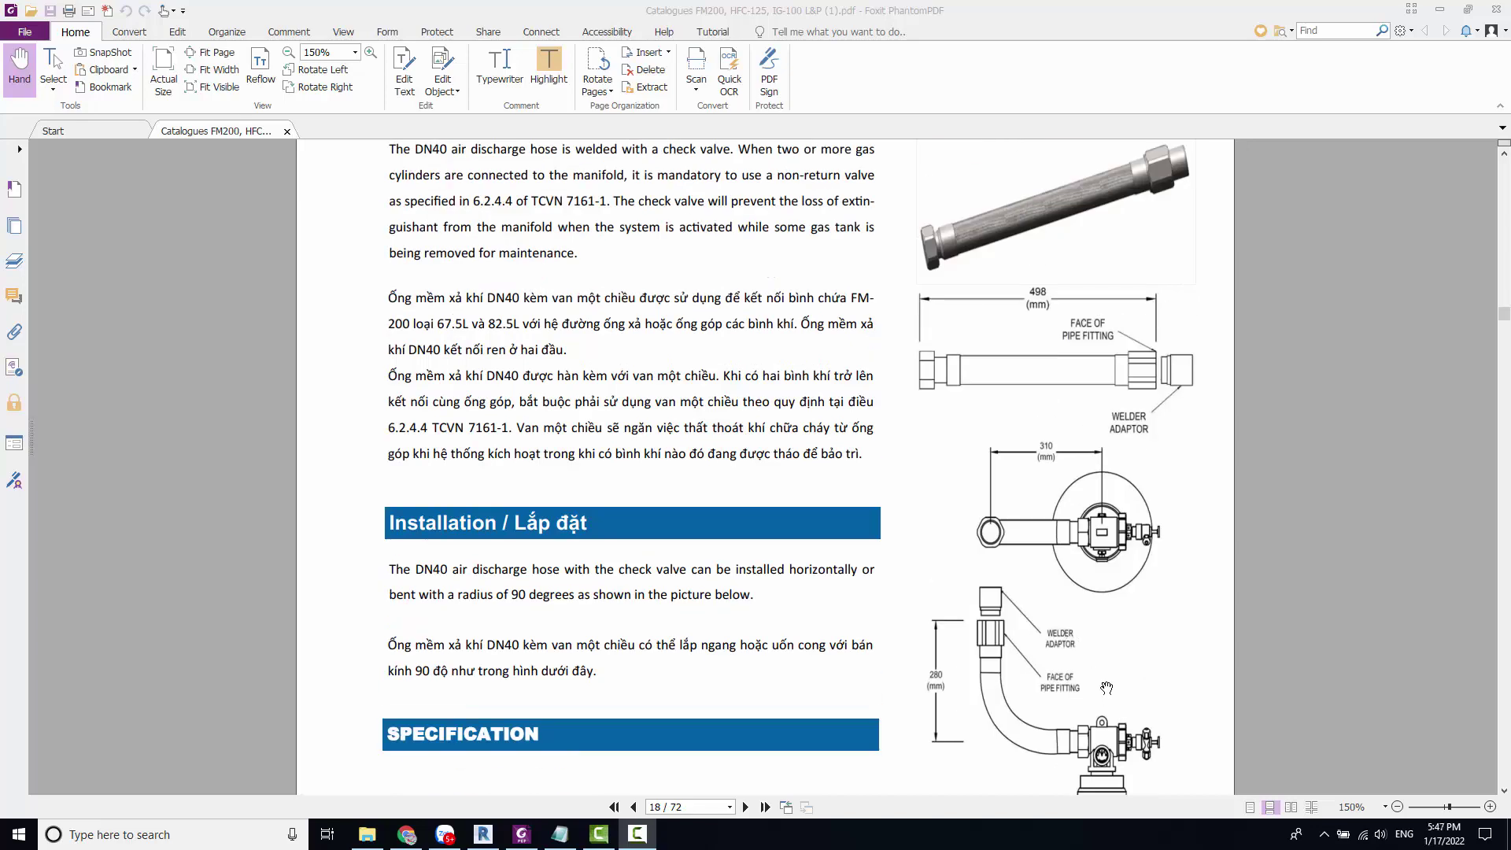
pyautogui.scroll(-2, 1107, 688)
pyautogui.scroll(-2, 1106, 689)
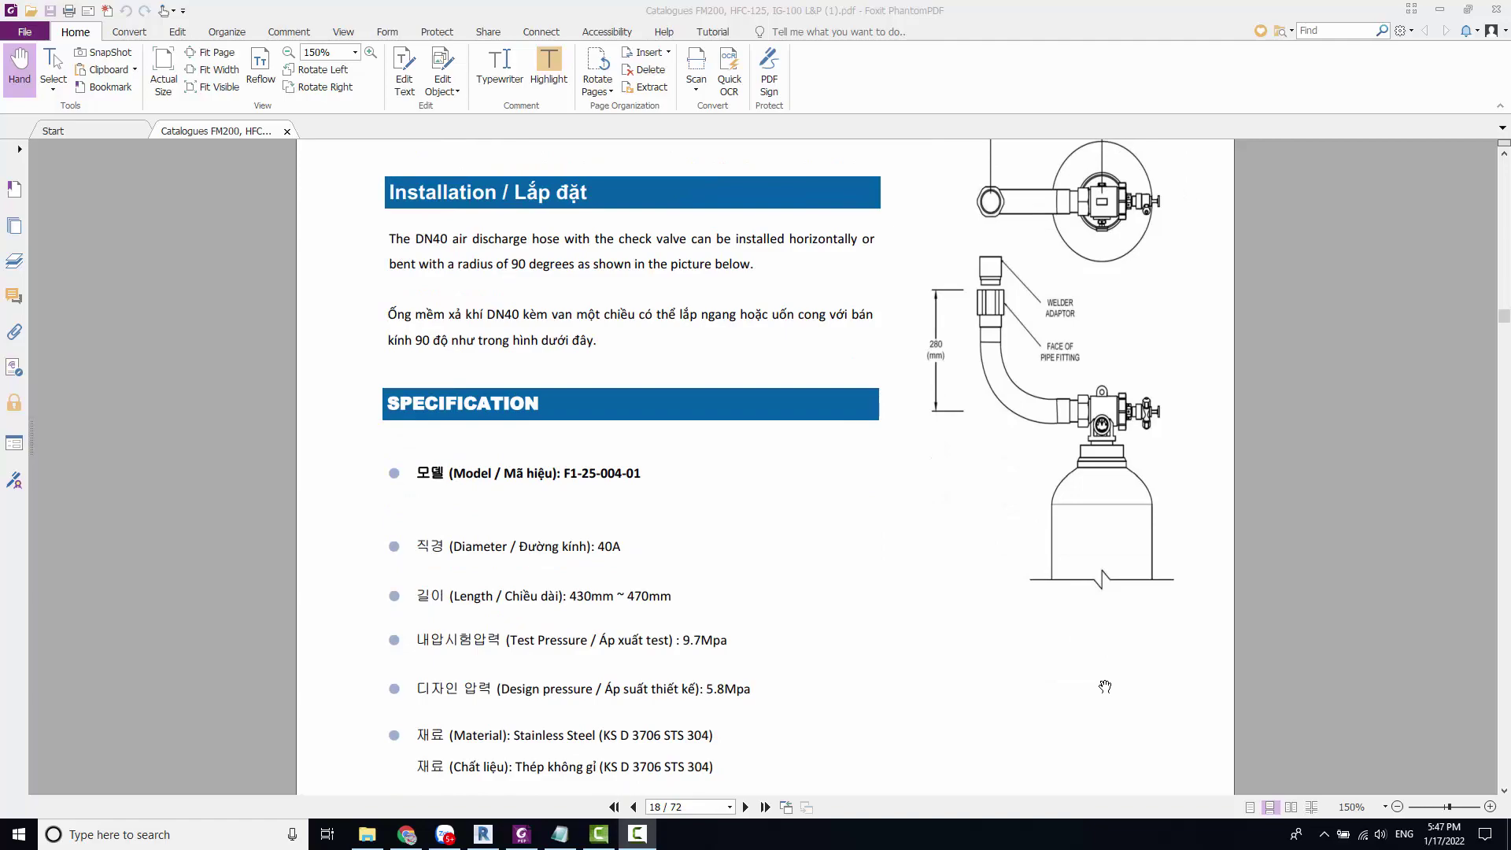
pyautogui.scroll(-3, 1105, 687)
pyautogui.scroll(-2, 1105, 687)
pyautogui.scroll(5, 1105, 685)
pyautogui.scroll(3, 1104, 677)
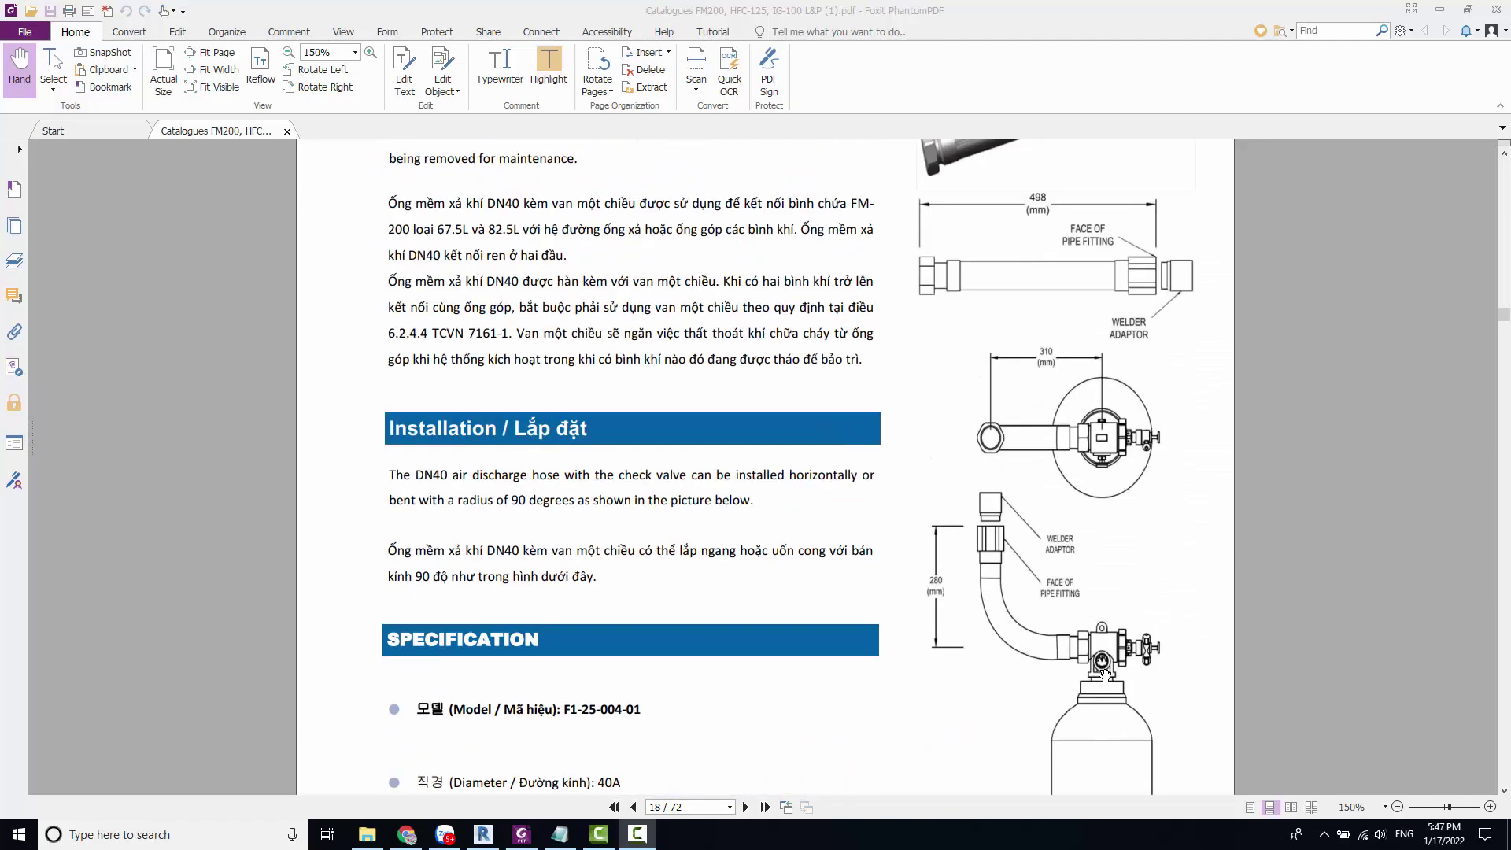
pyautogui.scroll(1, 1102, 671)
pyautogui.scroll(2, 1078, 670)
pyautogui.scroll(1, 1046, 669)
pyautogui.scroll(2, 1015, 669)
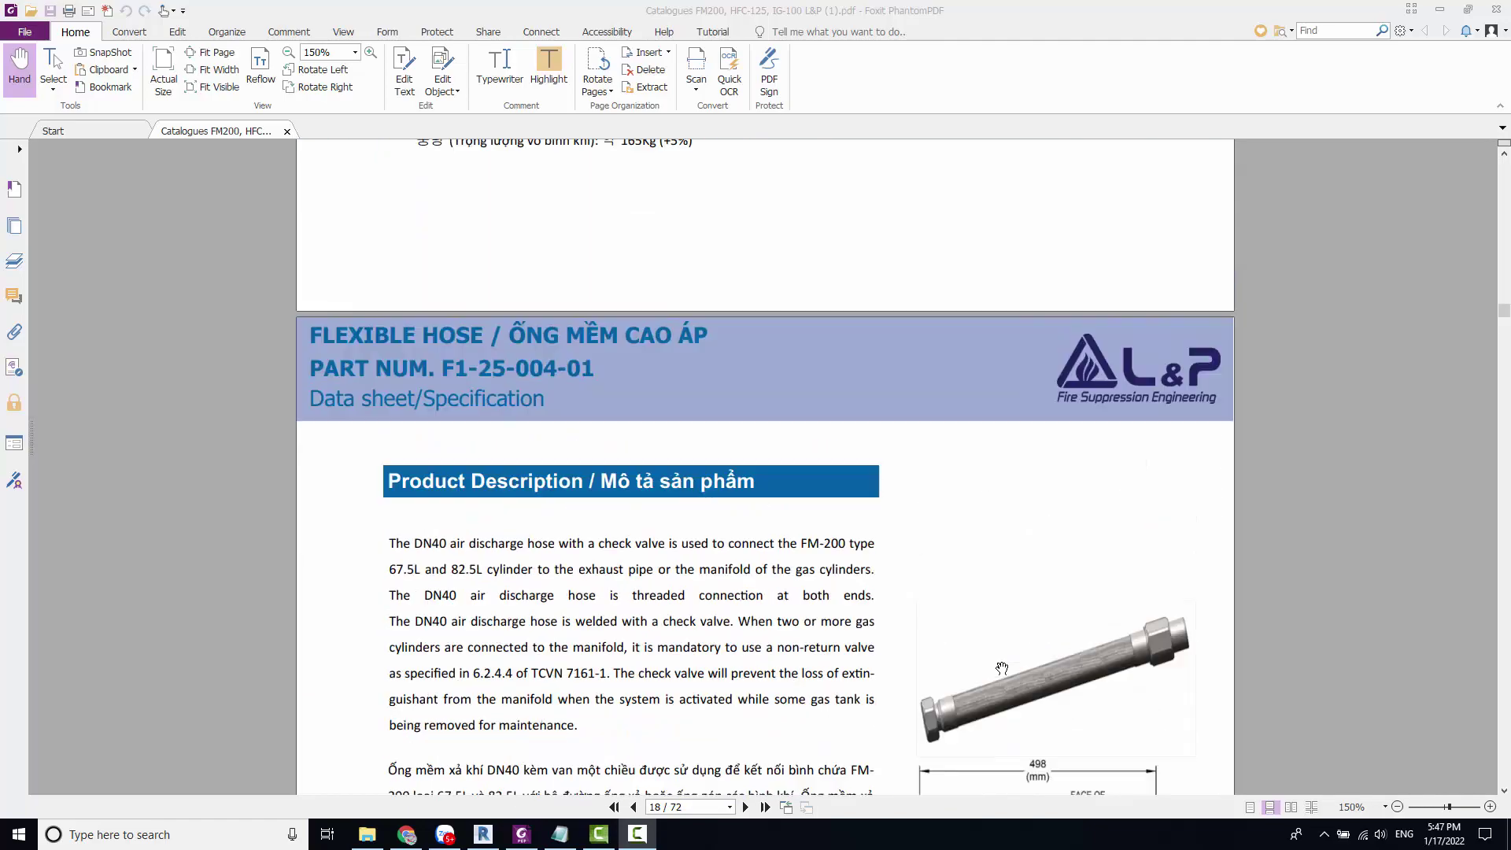
pyautogui.scroll(2, 1002, 669)
pyautogui.scroll(5, 1002, 668)
pyautogui.scroll(5, 1002, 669)
pyautogui.scroll(2, 1001, 670)
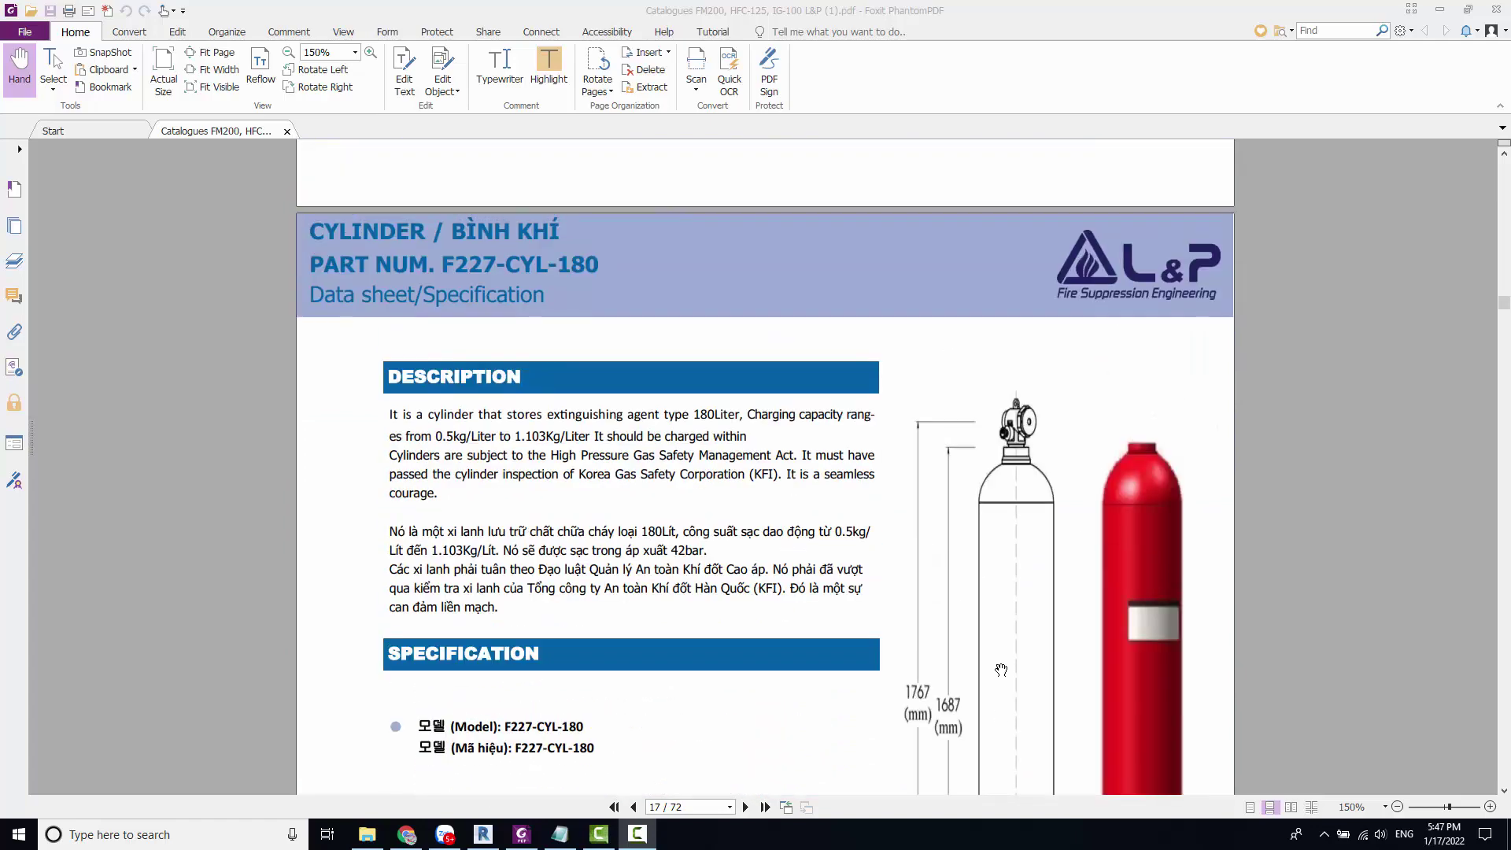
pyautogui.scroll(-7, 998, 676)
pyautogui.scroll(-5, 998, 673)
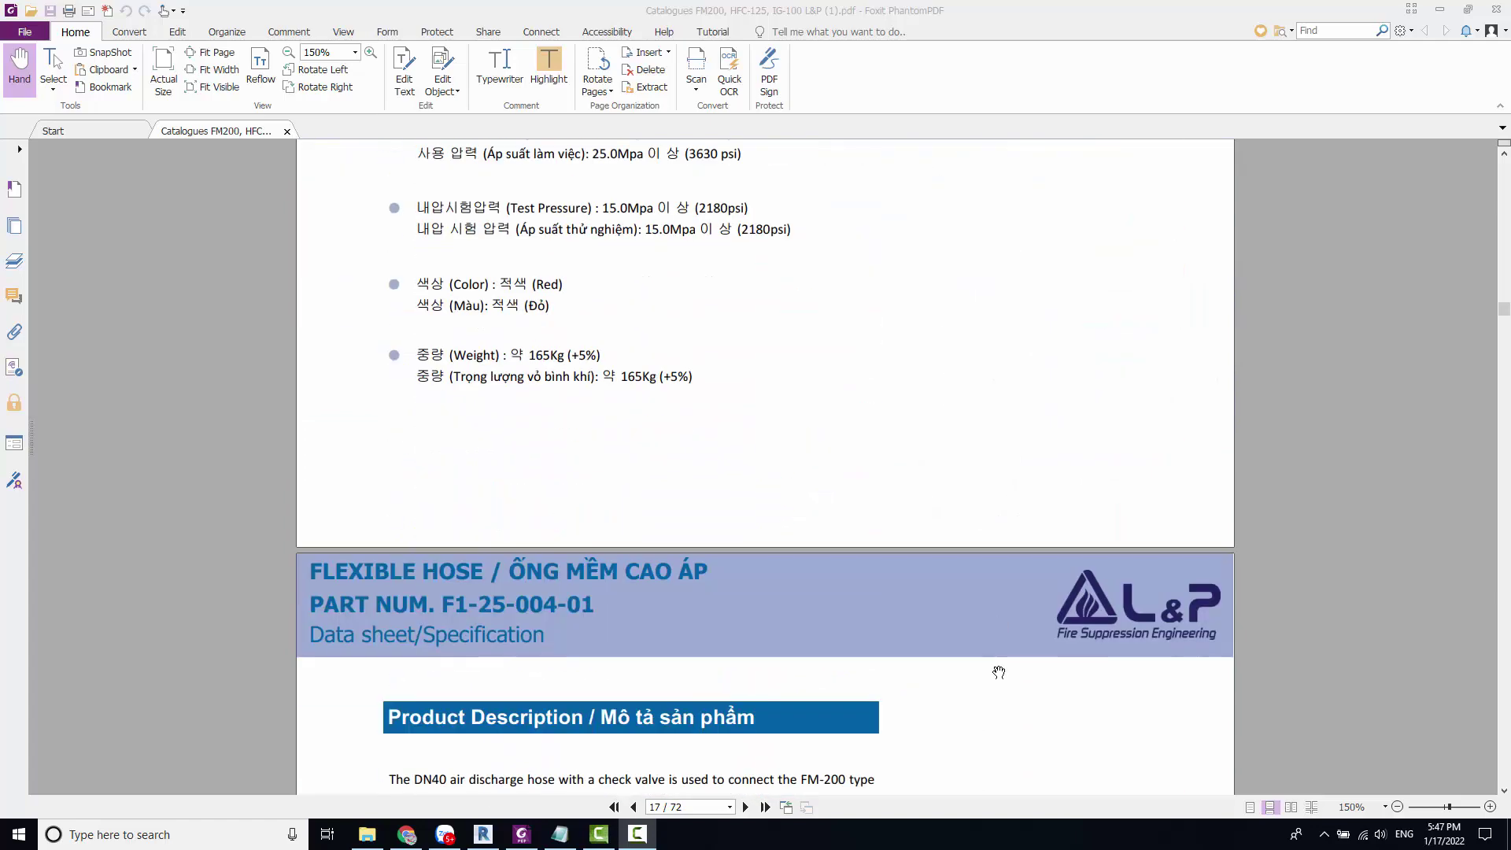
pyautogui.scroll(-2, 999, 672)
pyautogui.scroll(-2, 999, 672)
pyautogui.scroll(-2, 999, 673)
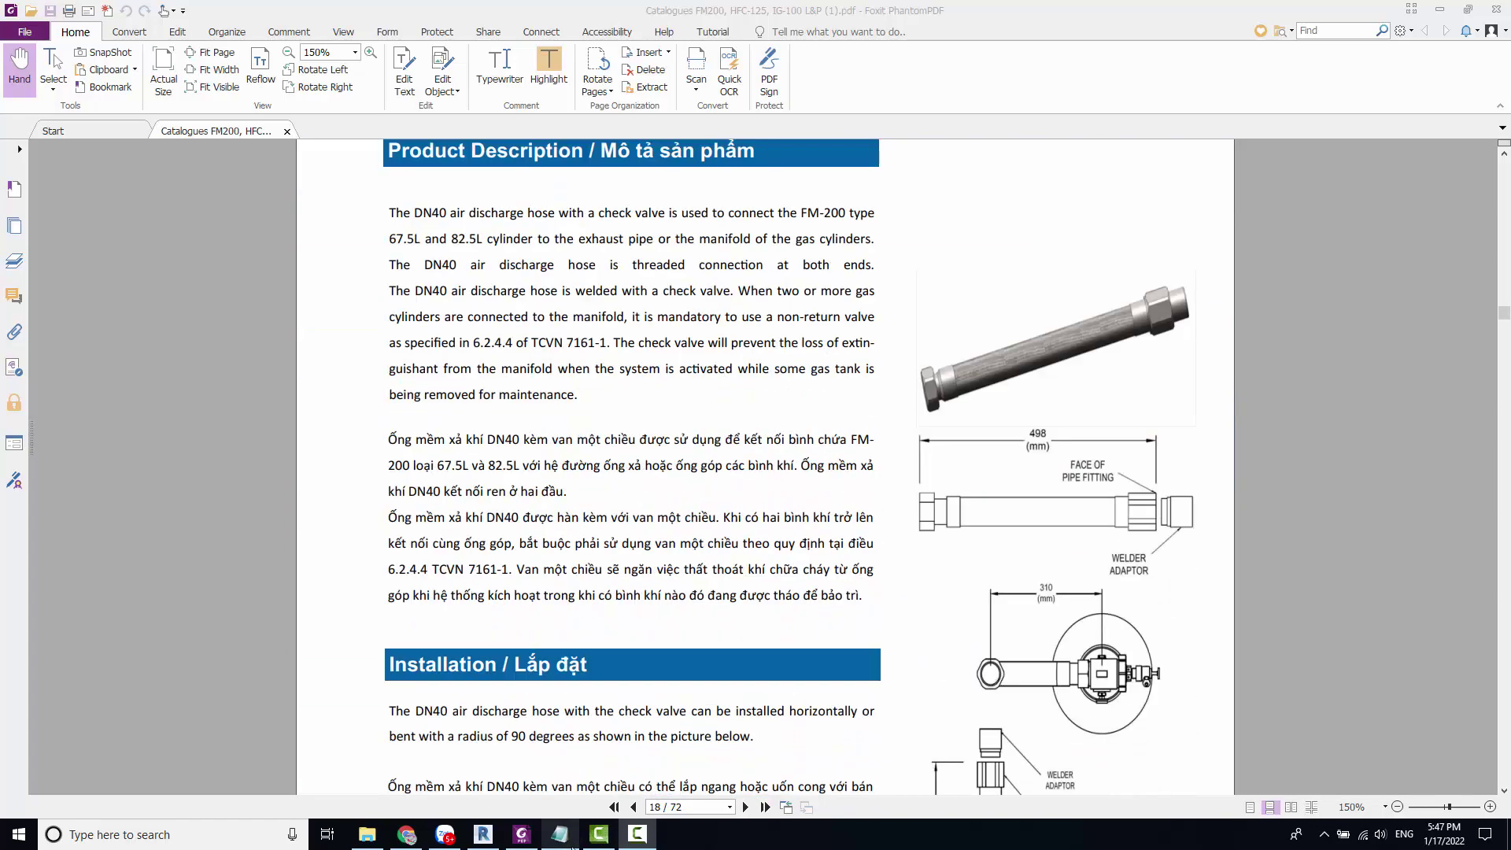
pyautogui.scroll(1, 1177, 532)
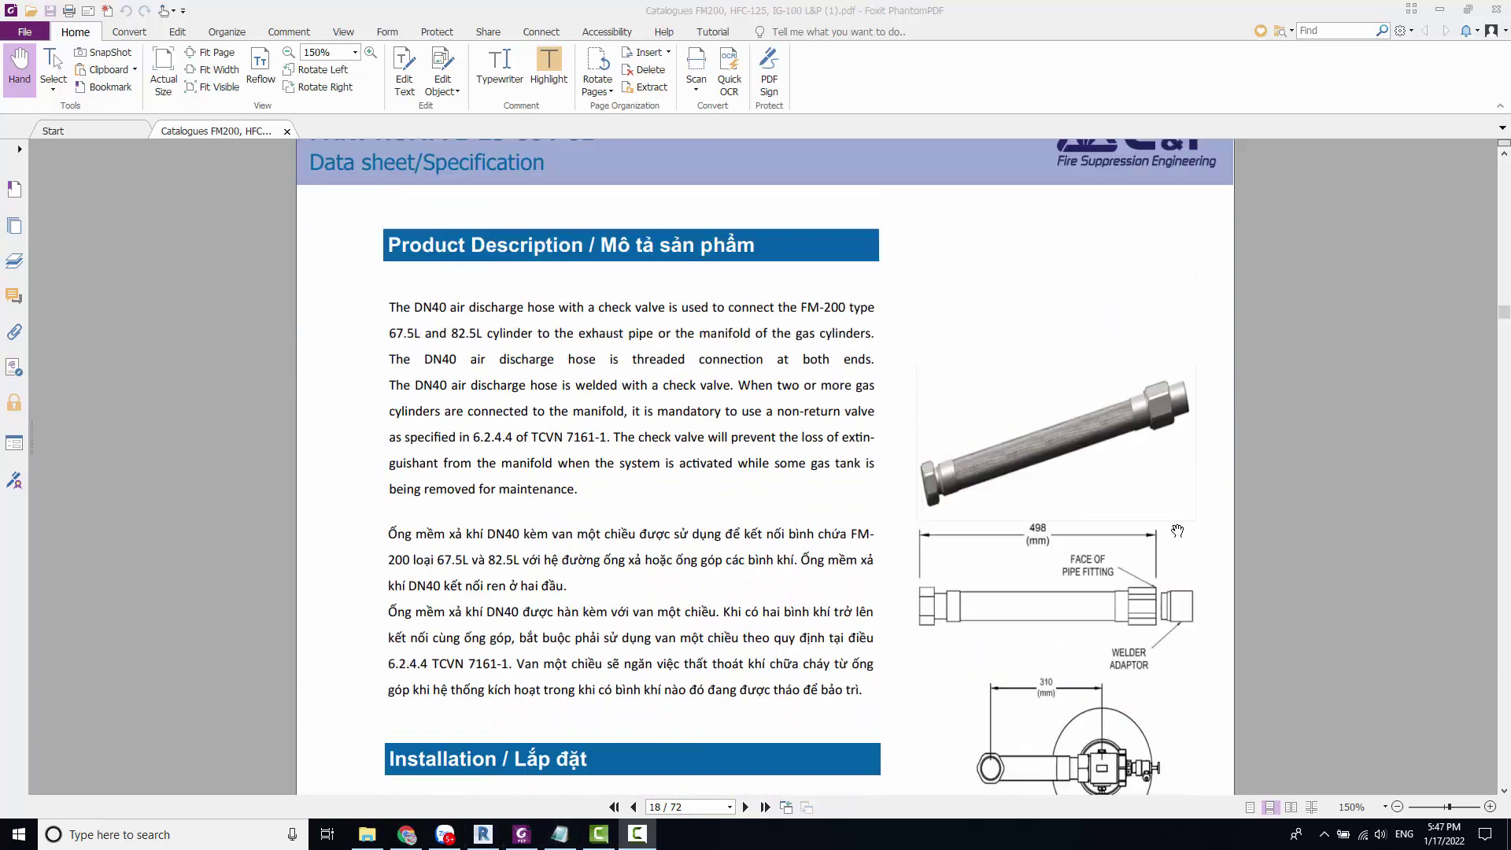
pyautogui.scroll(2, 1177, 531)
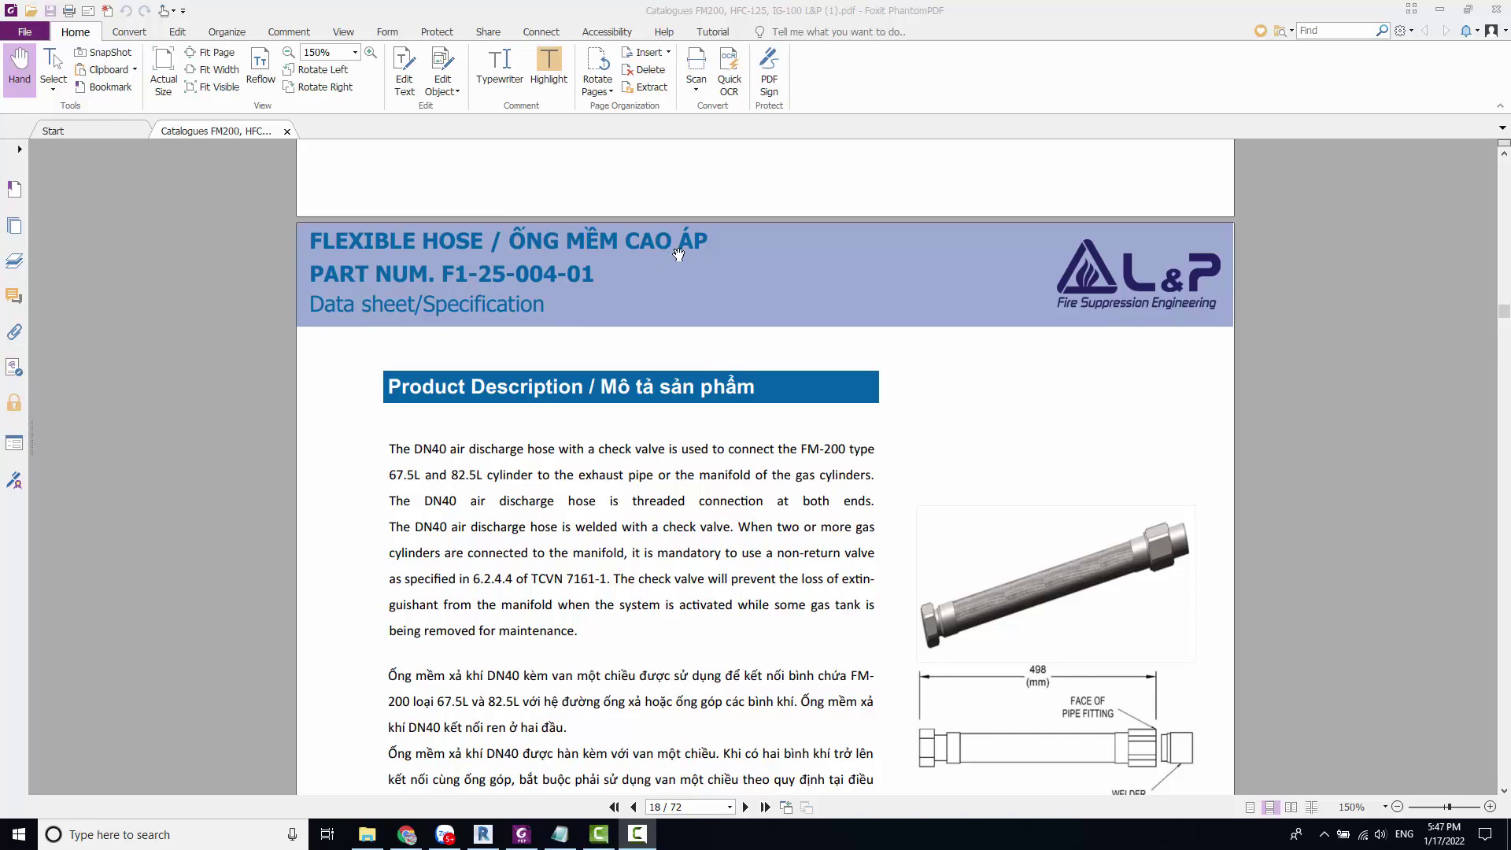
pyautogui.scroll(-3, 842, 383)
pyautogui.scroll(-4, 978, 409)
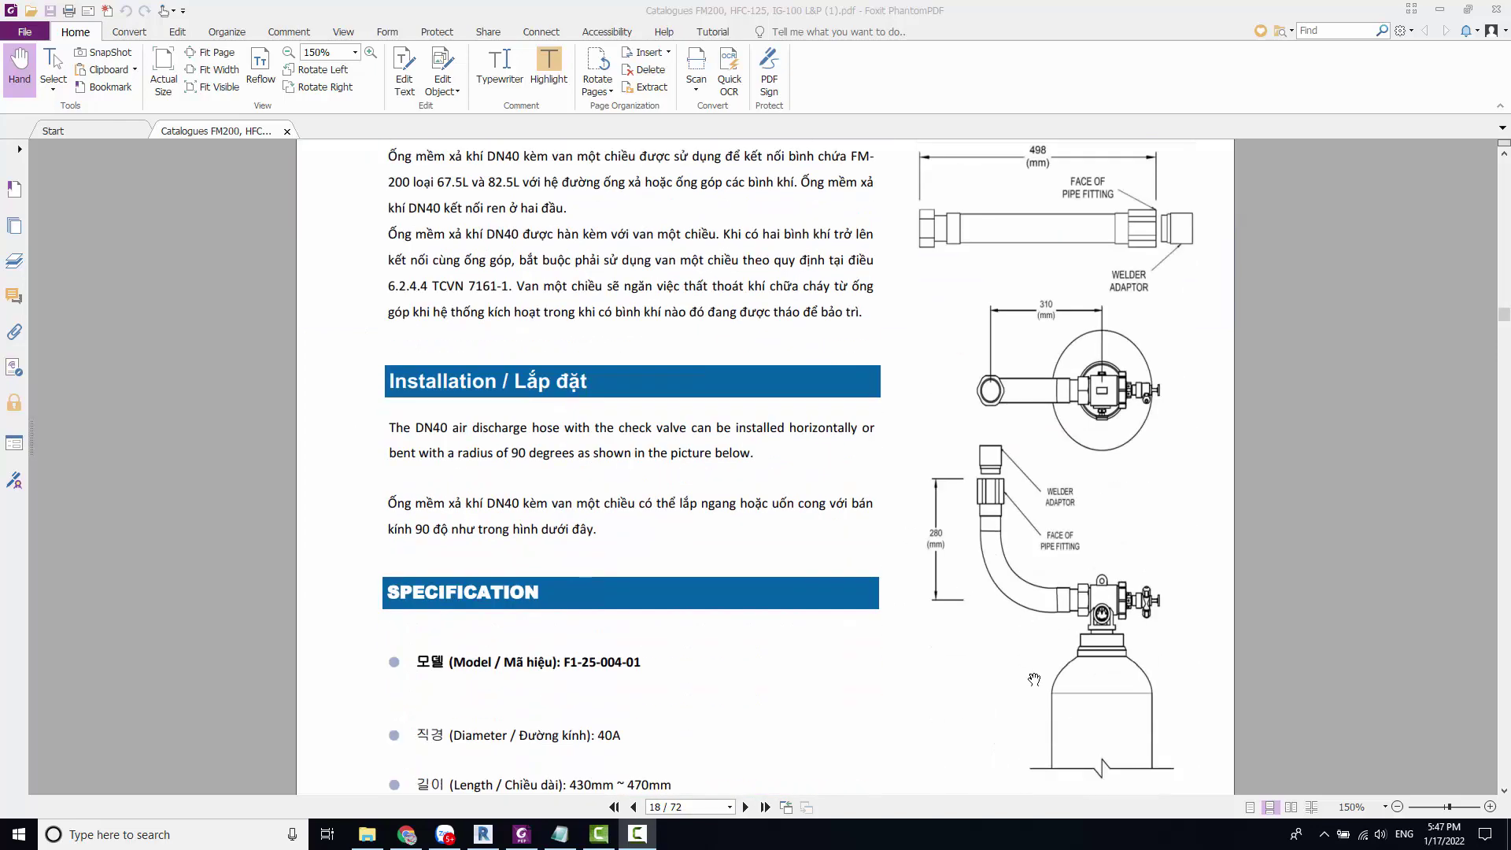
pyautogui.scroll(-2, 976, 545)
pyautogui.scroll(1, 976, 545)
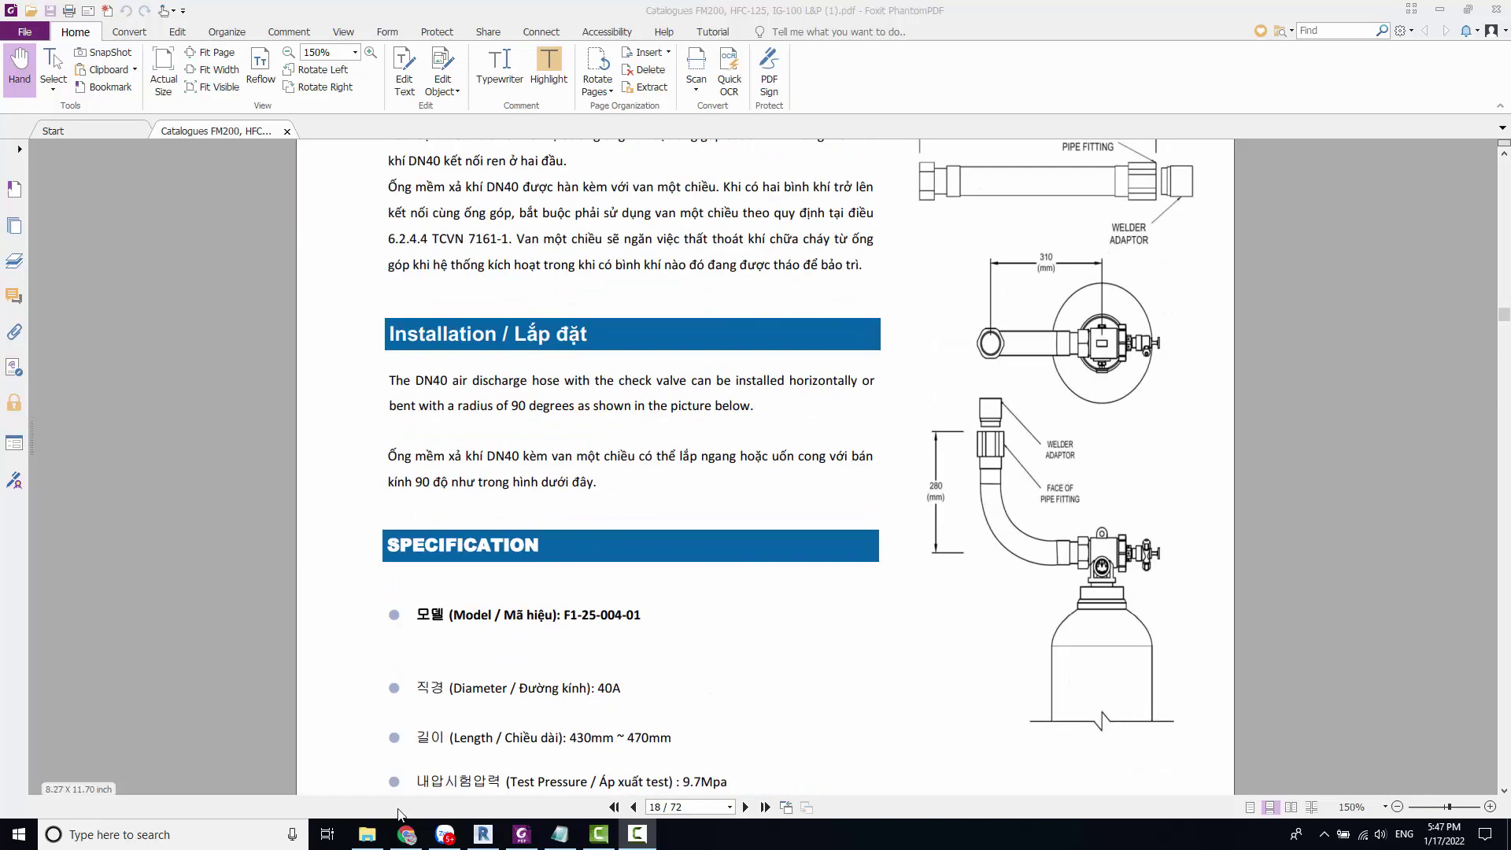
# Step: Bring up Revit's gas cylinder family, orbit and centre it, then start a new family
pyautogui.click(483, 833)
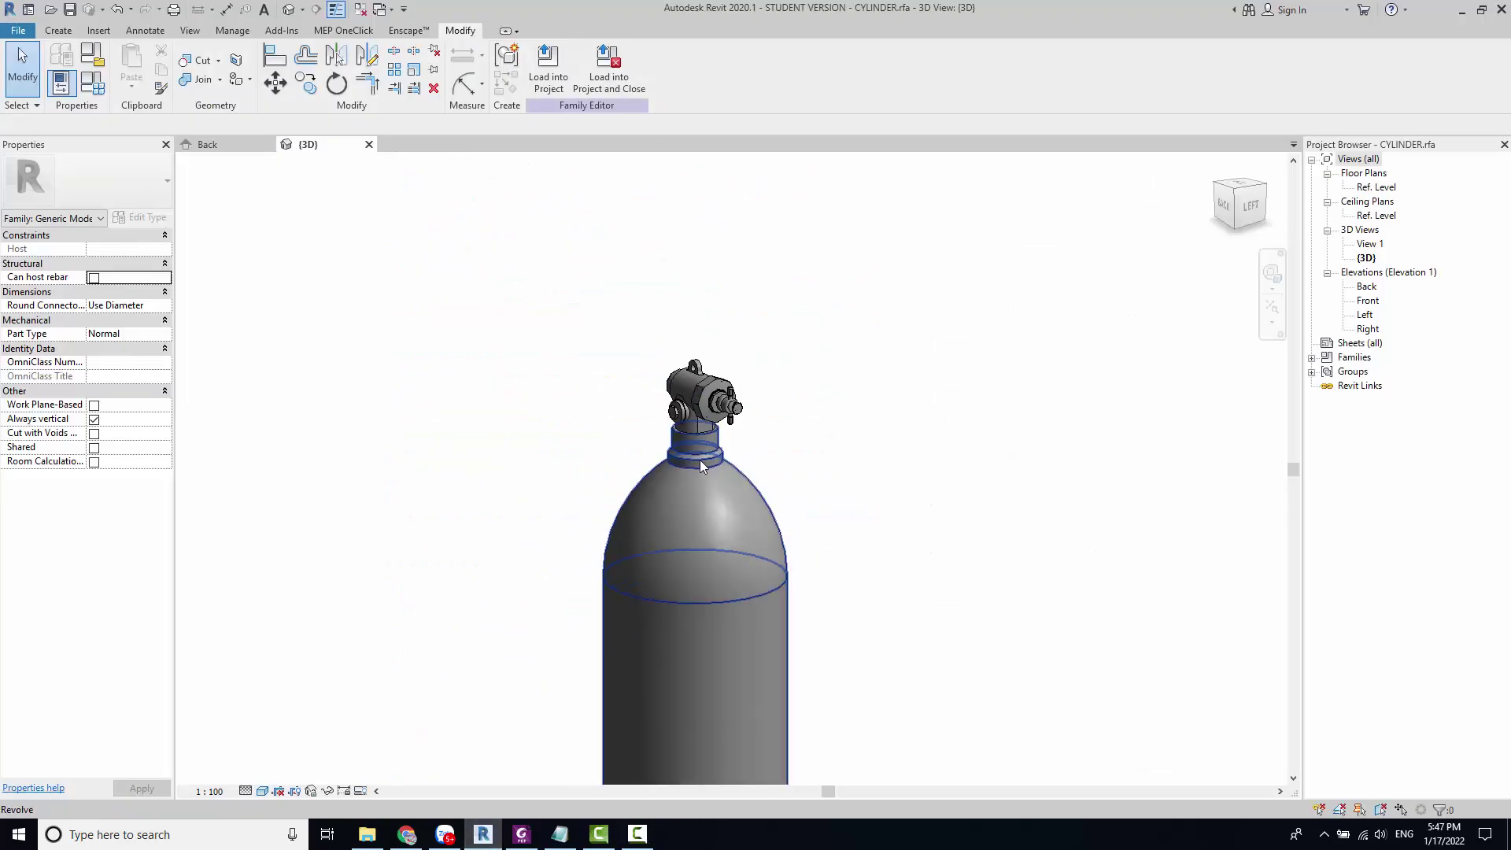
pyautogui.keyDown('shift'); pyautogui.moveTo(748, 461); pyautogui.dragTo(928, 461, button='middle'); pyautogui.keyUp('shift')
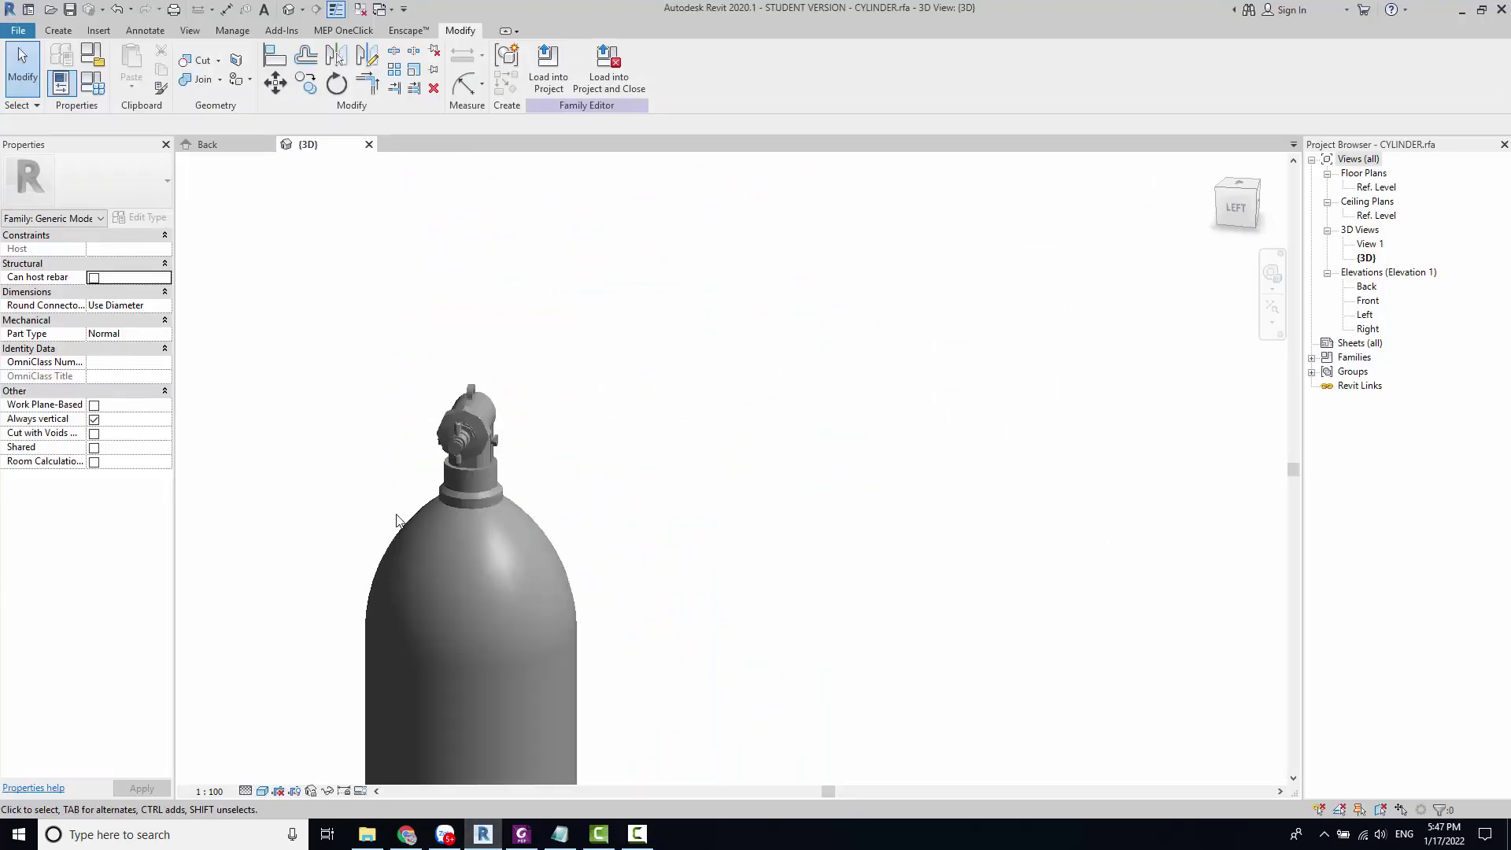
pyautogui.moveTo(732, 536)
pyautogui.mouseDown(button='middle')
pyautogui.moveTo(489, 540)
pyautogui.moveTo(635, 600)
pyautogui.mouseUp(button='middle')
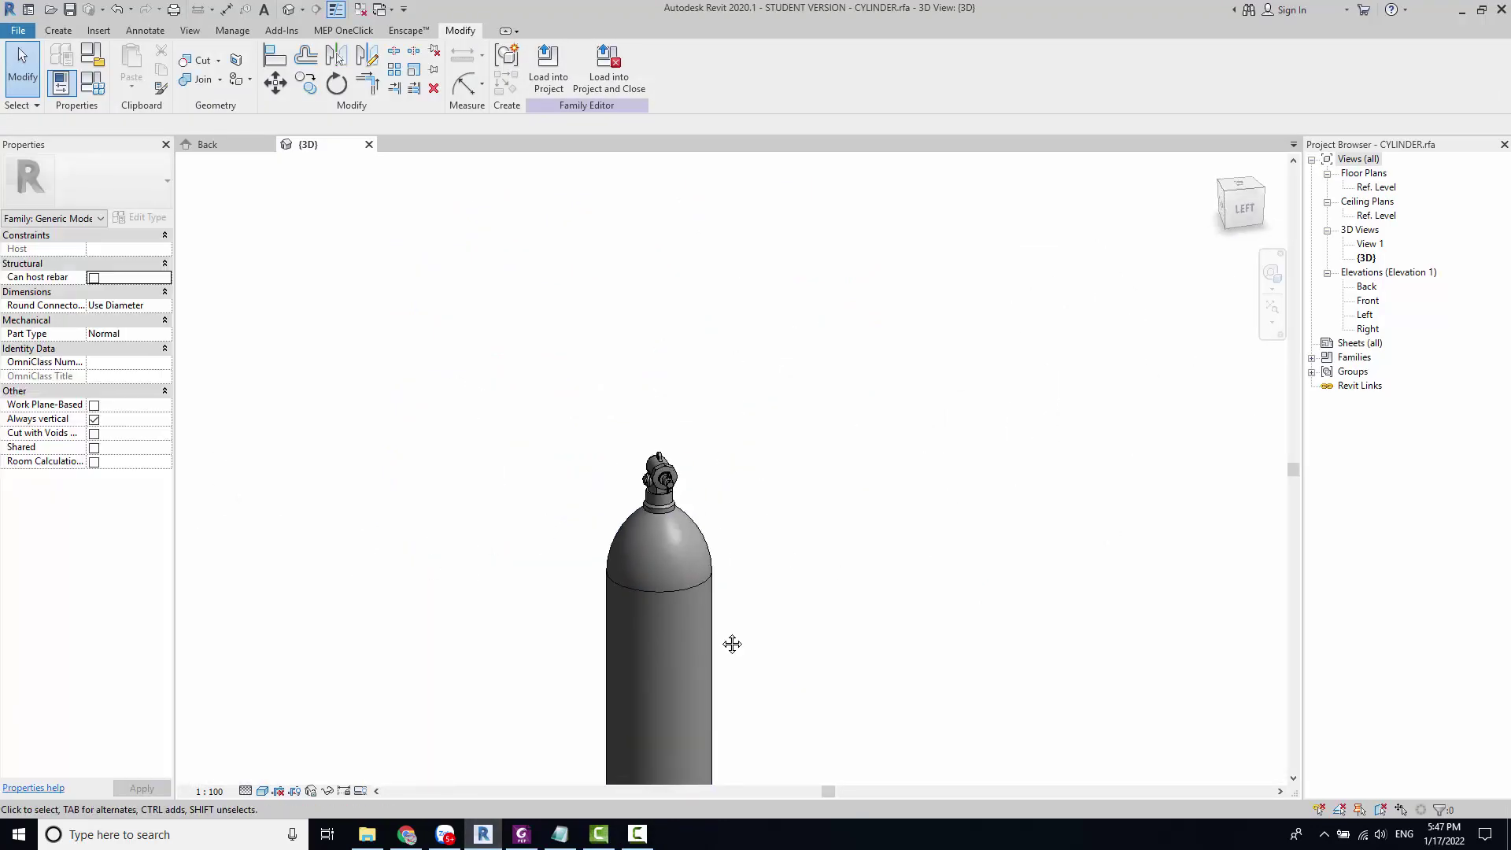
pyautogui.moveTo(733, 642); pyautogui.dragTo(733, 488, button='middle')
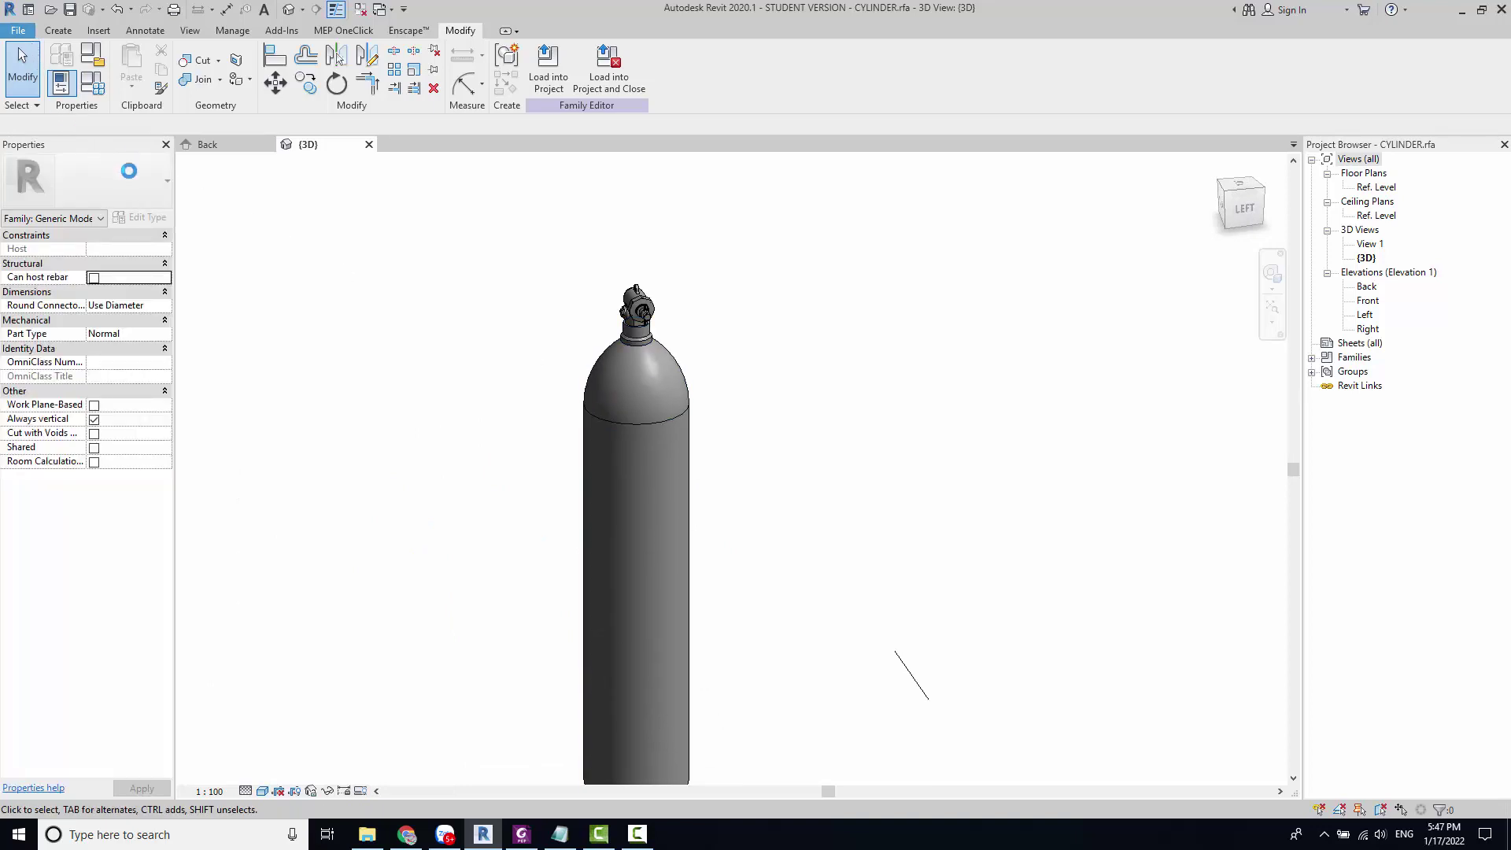
pyautogui.click(17, 30)
pyautogui.click(260, 145)
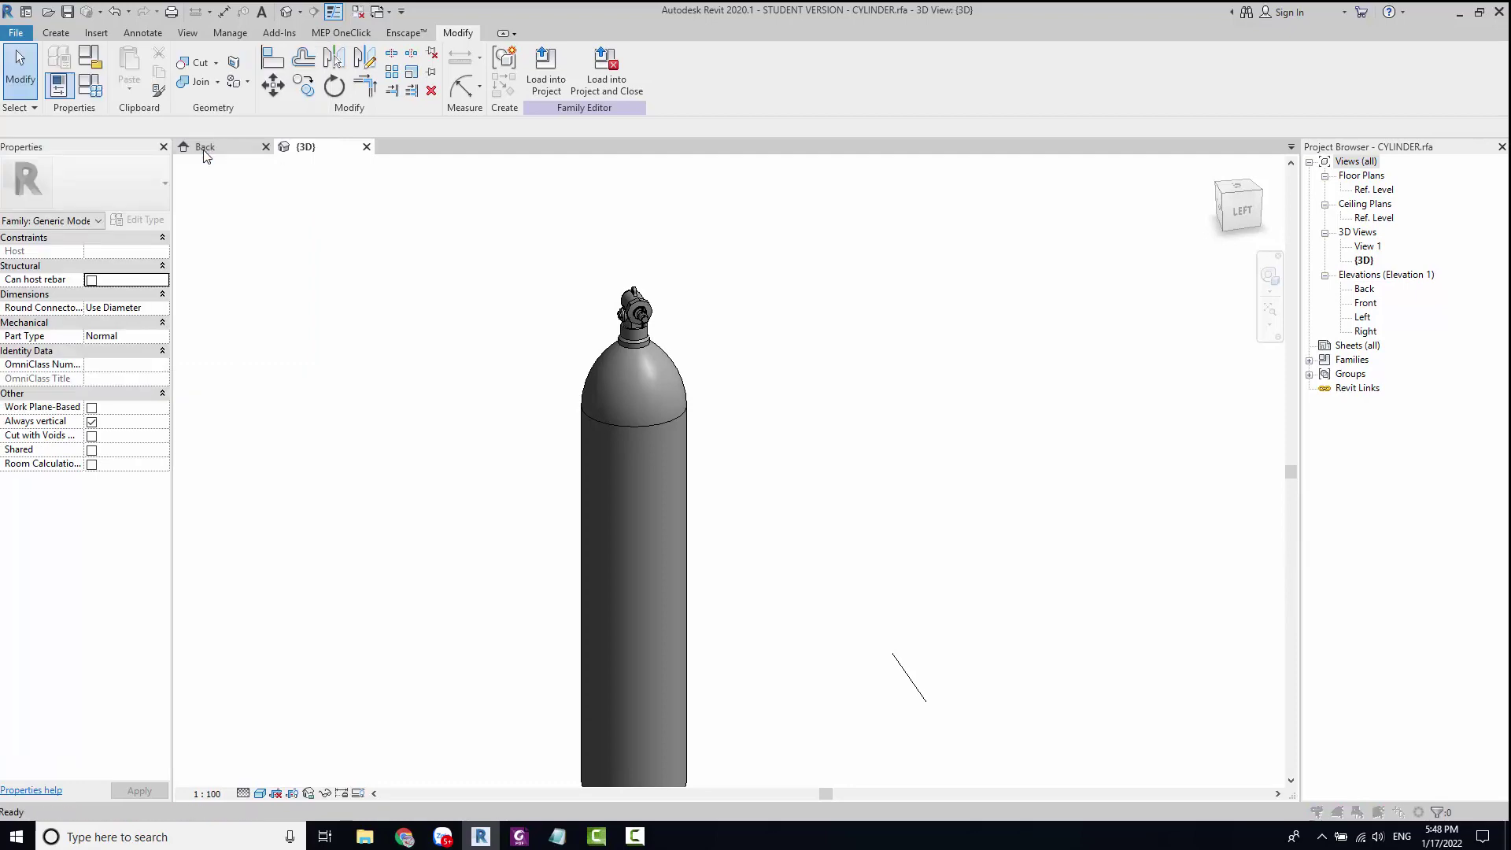
# Step: Create Family1 from Metric Generic Model.rft and open its Back elevation
pyautogui.scroll(-5, 582, 350)
pyautogui.scroll(-5, 582, 330)
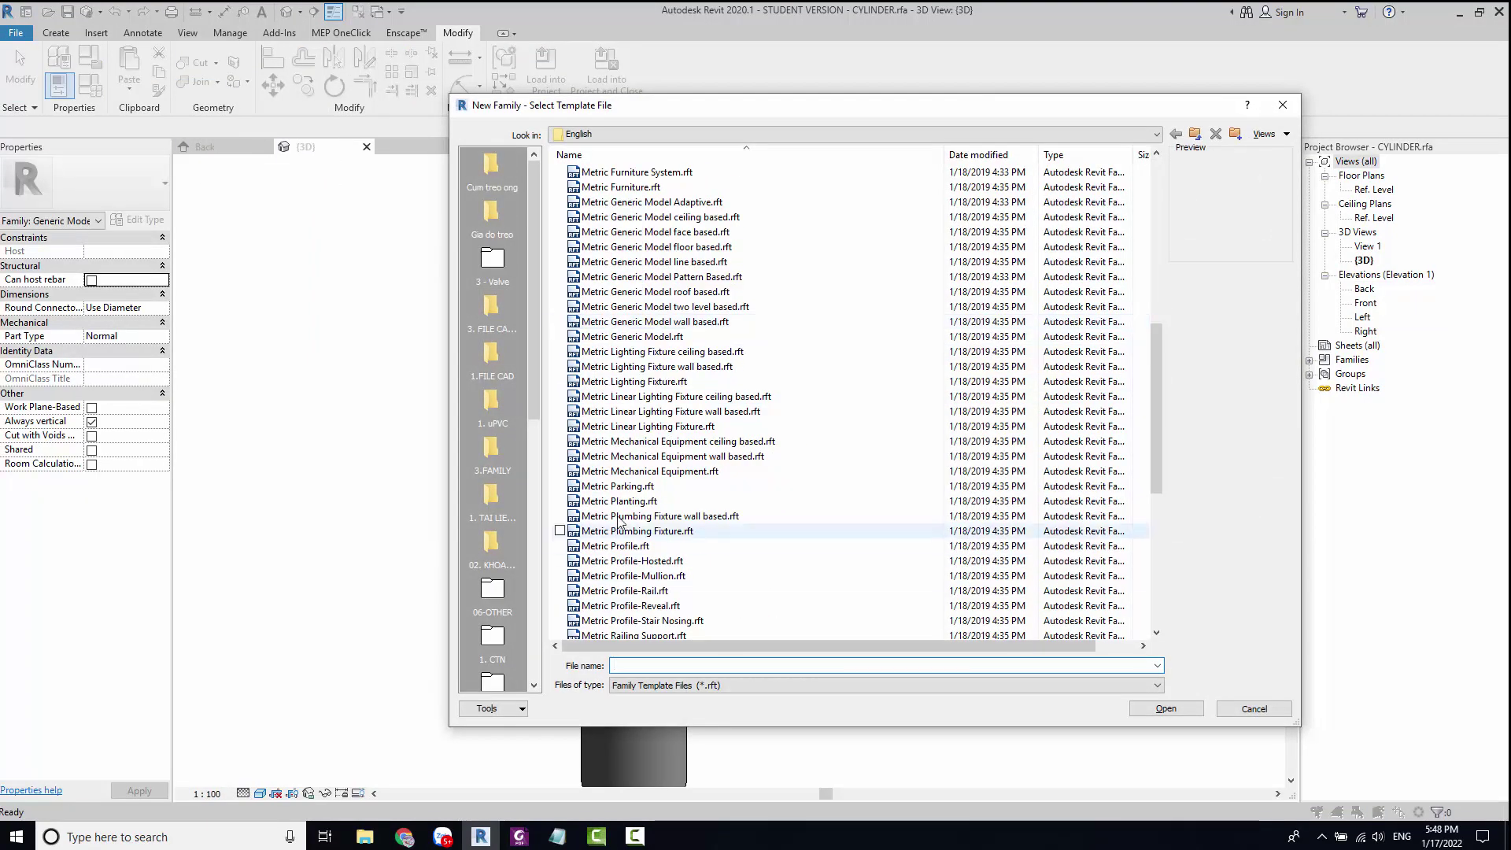
pyautogui.click(629, 337)
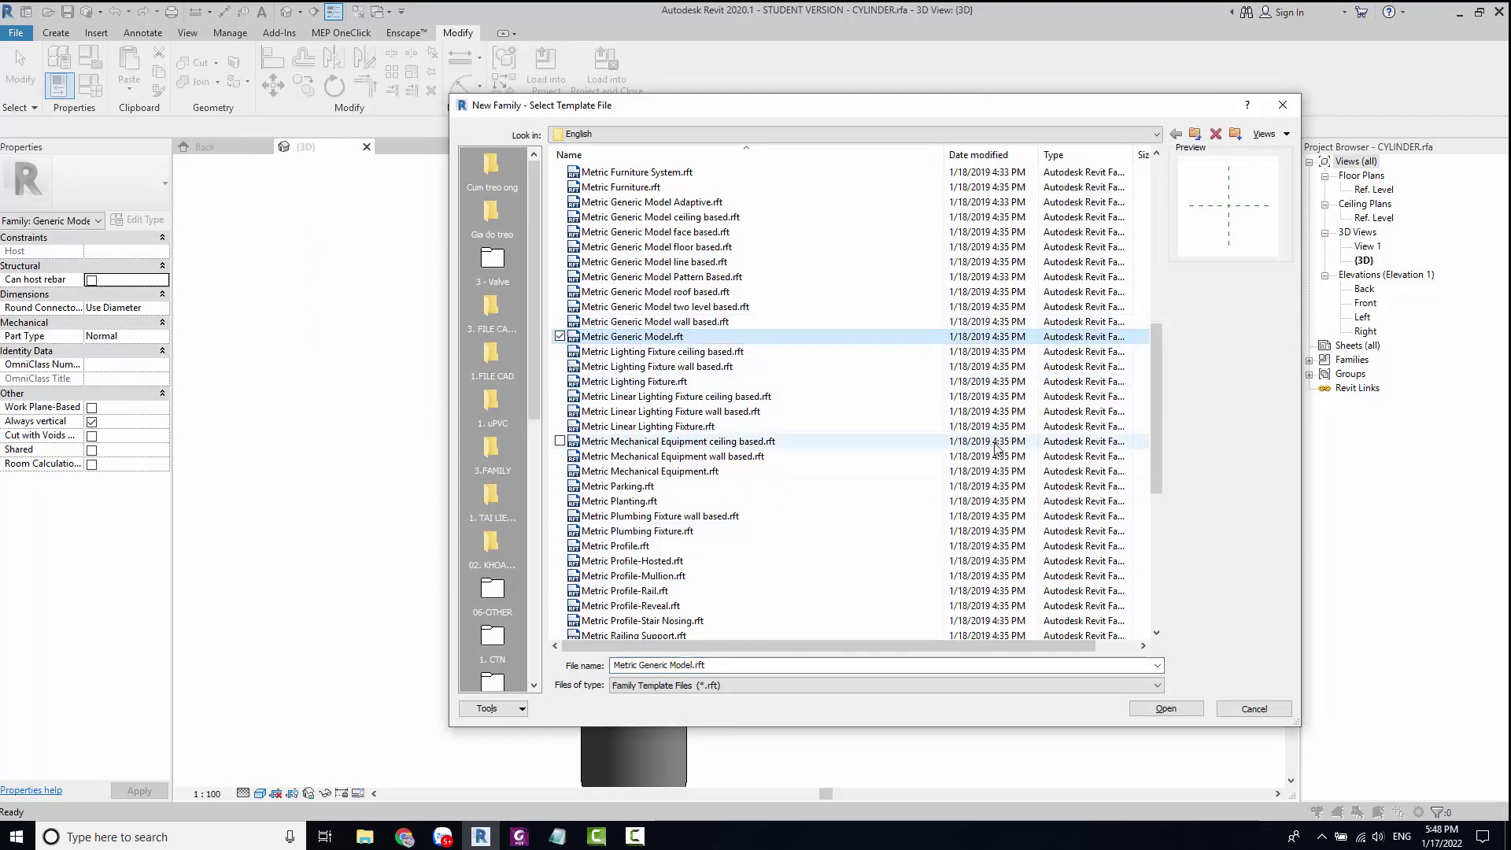
pyautogui.click(1165, 709)
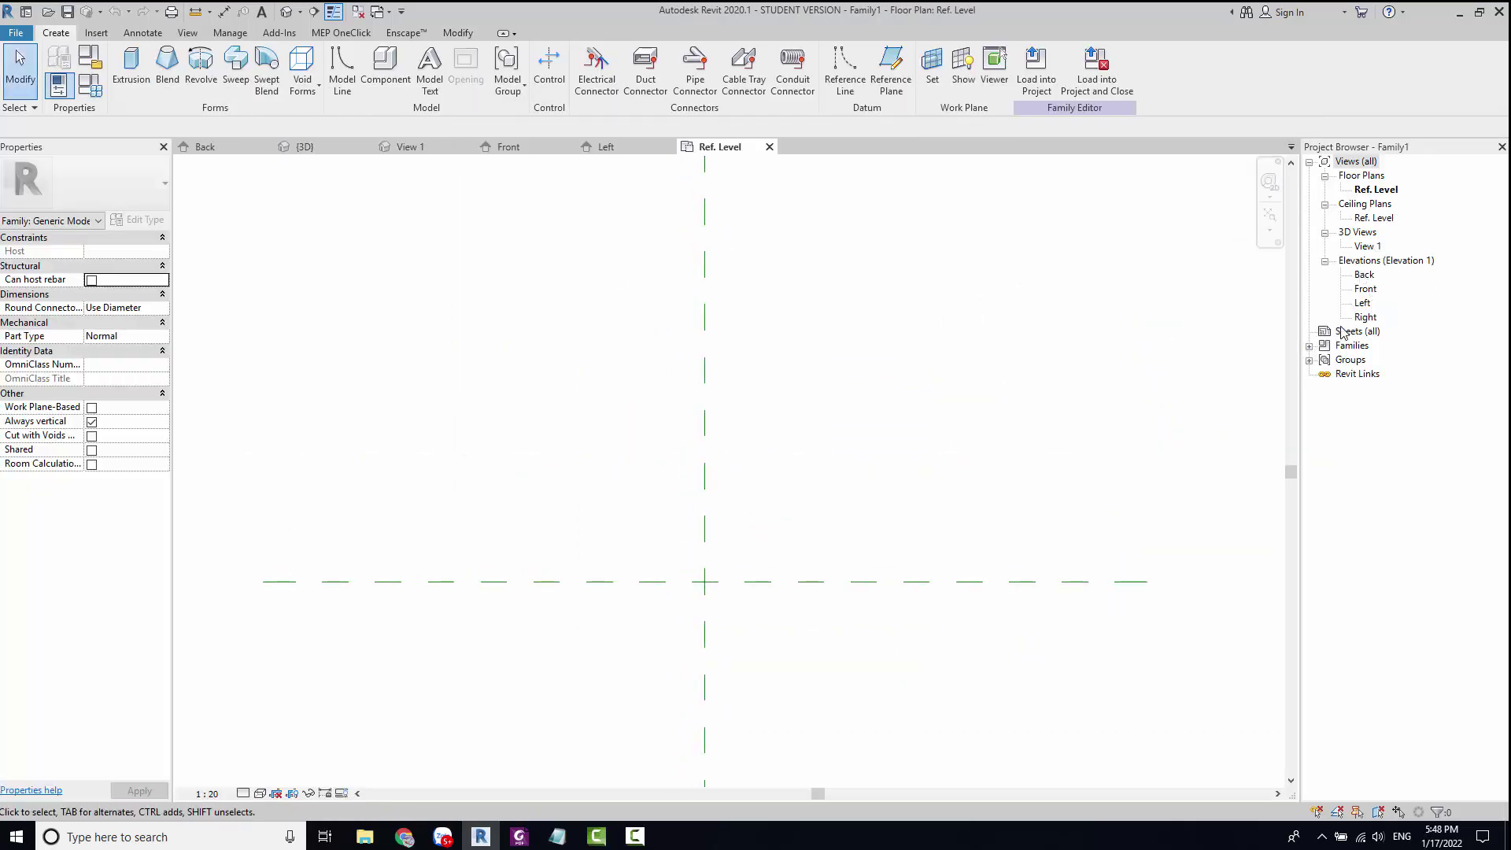
pyautogui.doubleClick(1366, 276)
pyautogui.scroll(3, 718, 590)
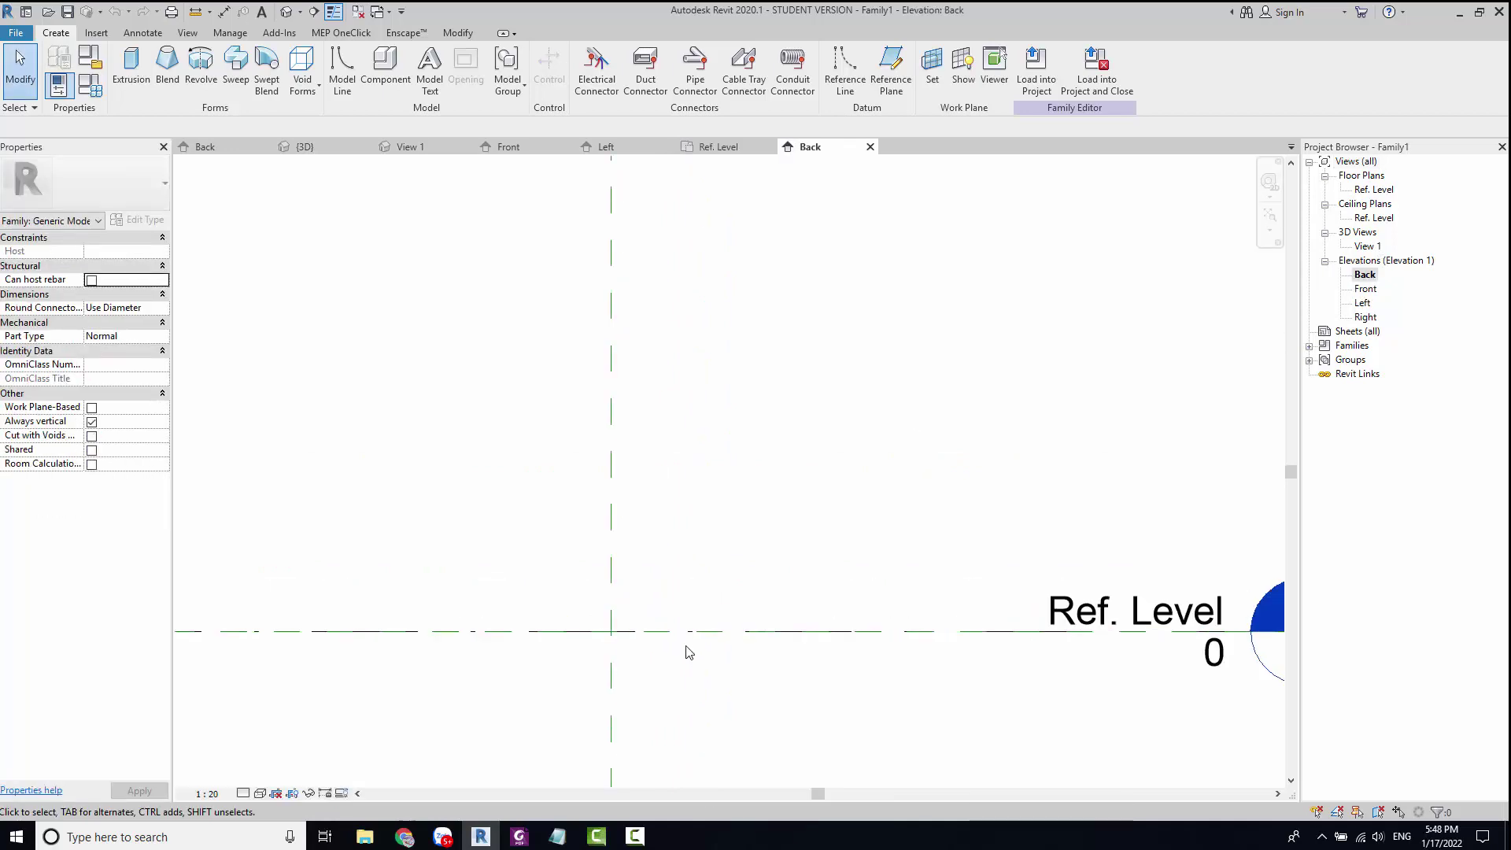
pyautogui.scroll(2, 684, 650)
pyautogui.click(519, 836)
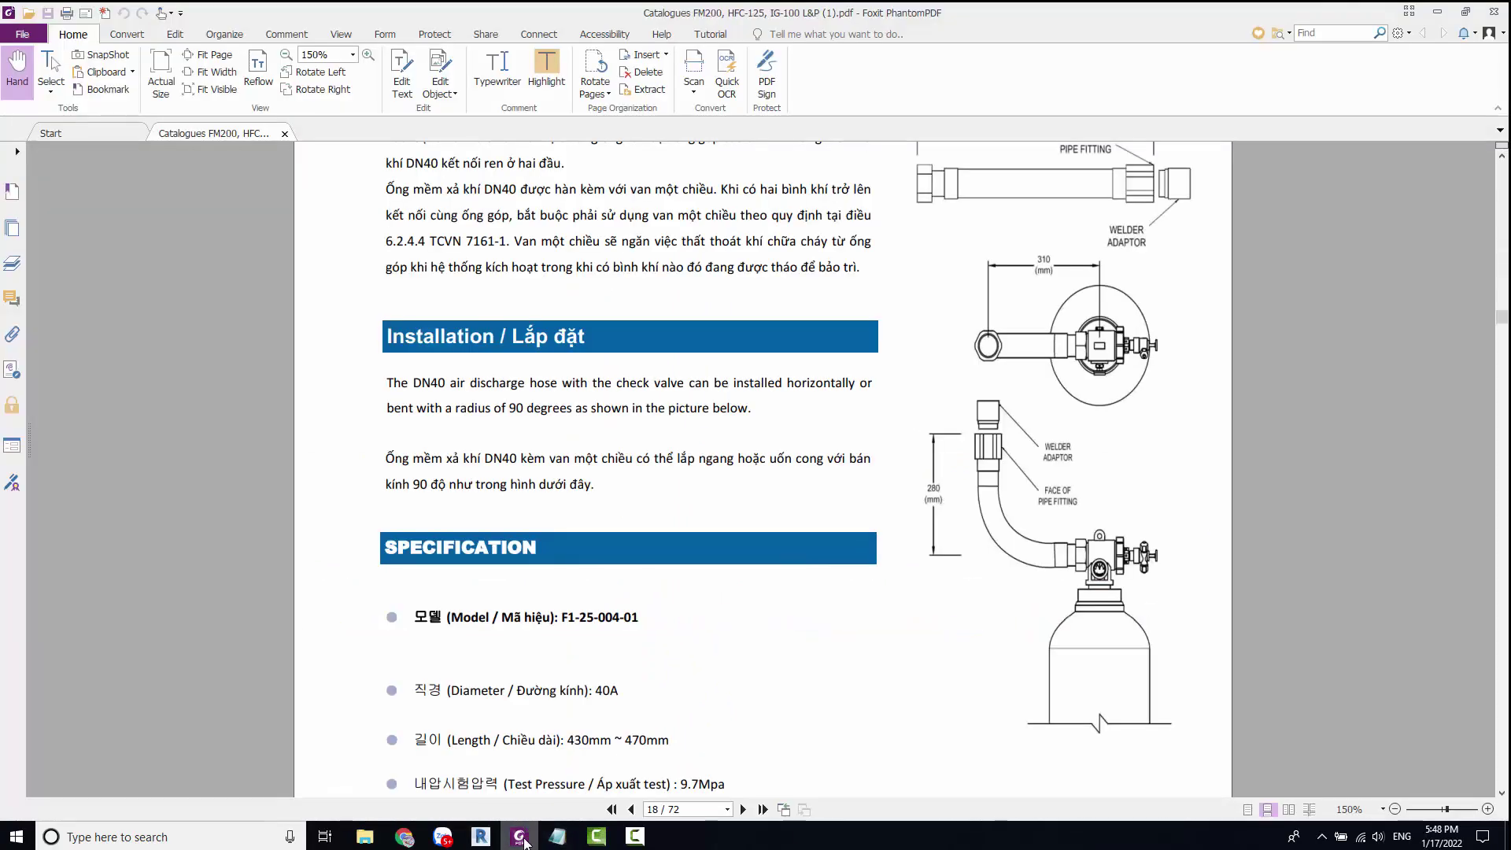
pyautogui.scroll(-3, 1116, 503)
pyautogui.scroll(3, 1040, 588)
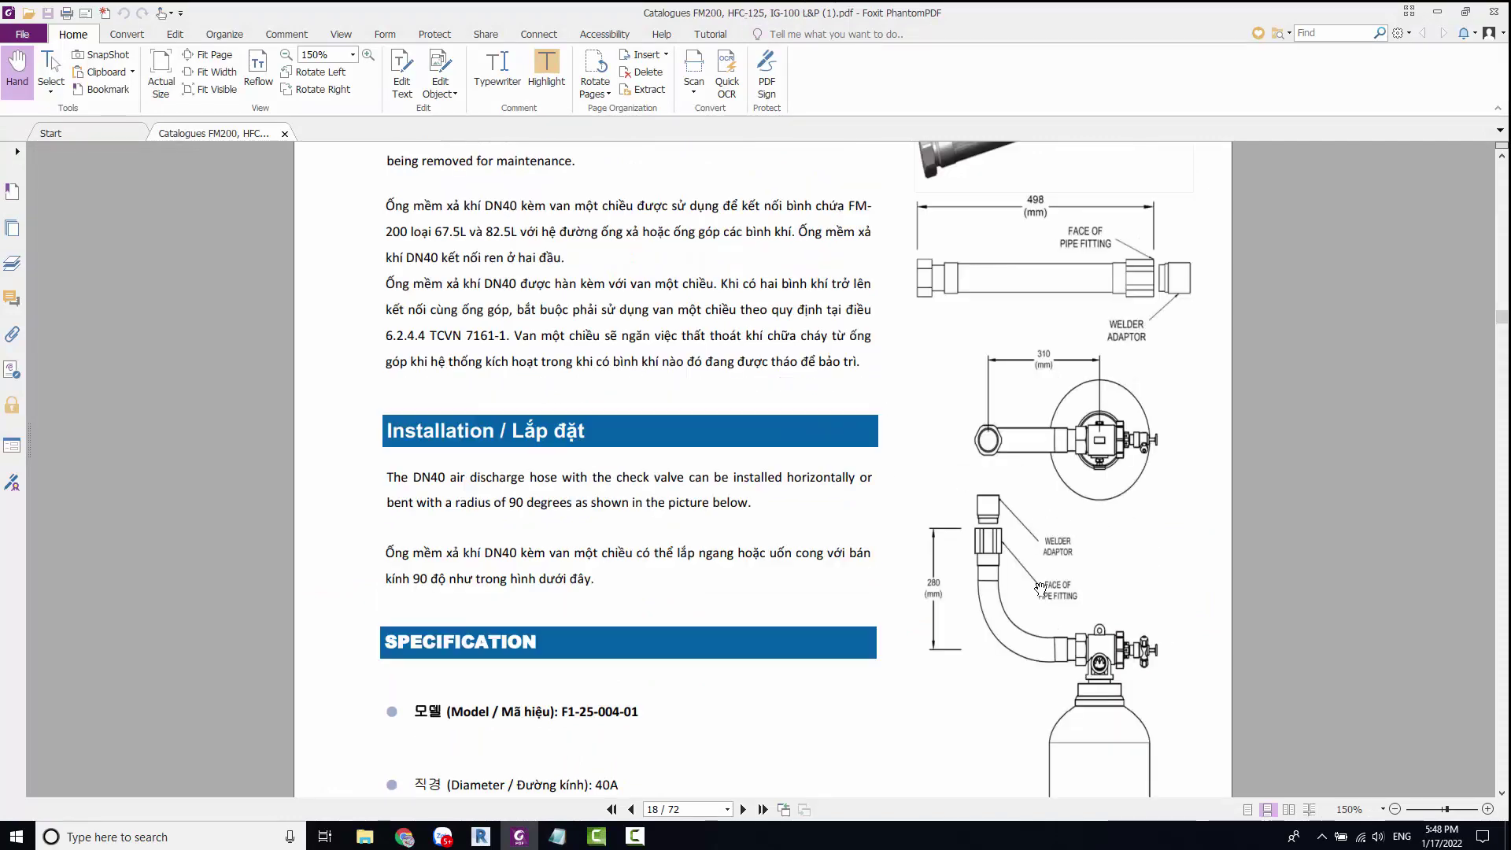
pyautogui.scroll(-3, 1033, 592)
pyautogui.scroll(3, 1025, 581)
pyautogui.scroll(-3, 1075, 559)
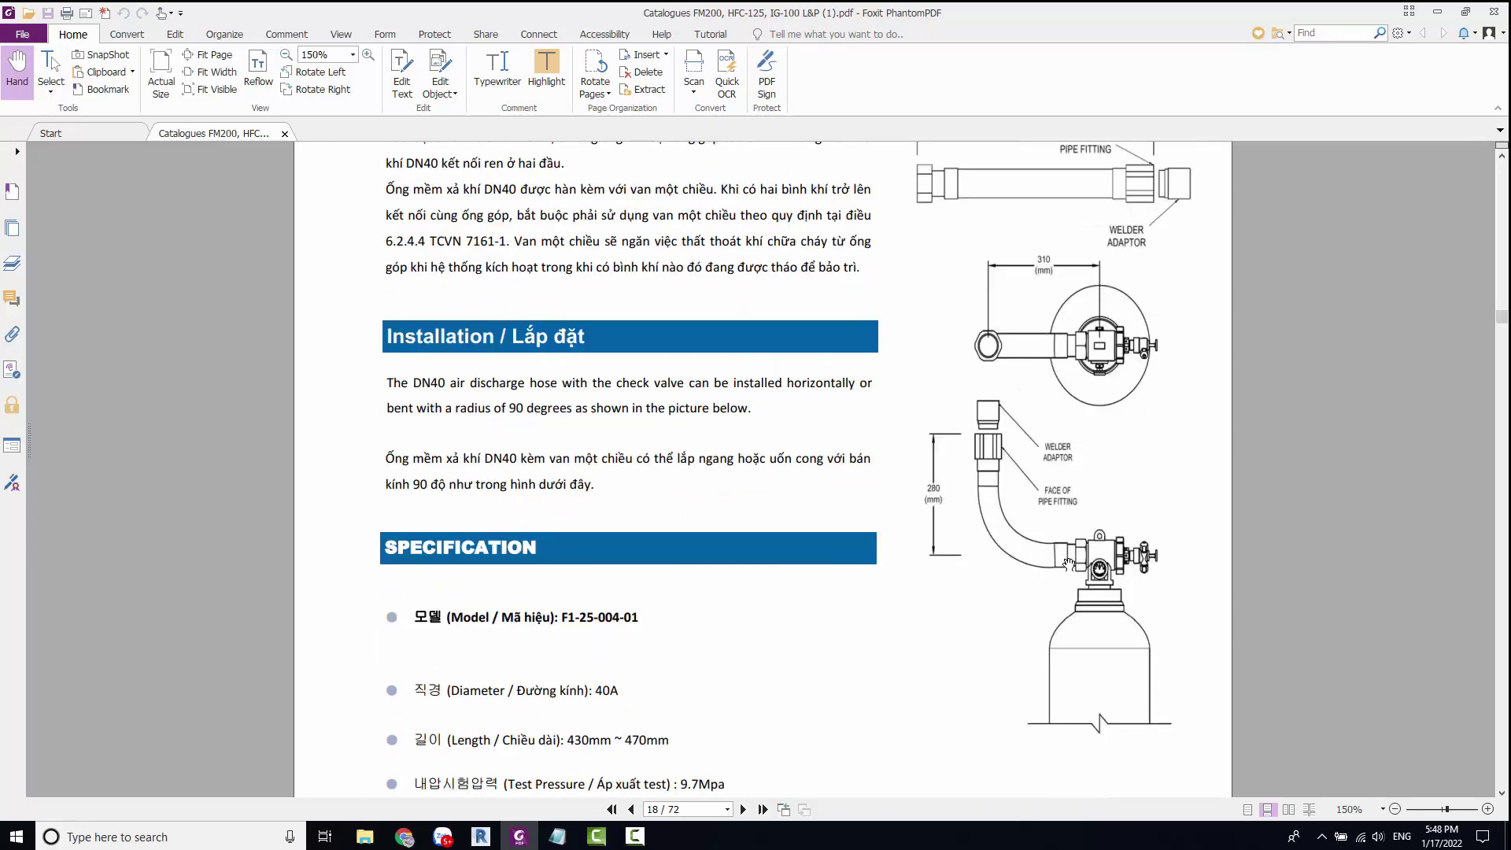
pyautogui.scroll(1, 1068, 568)
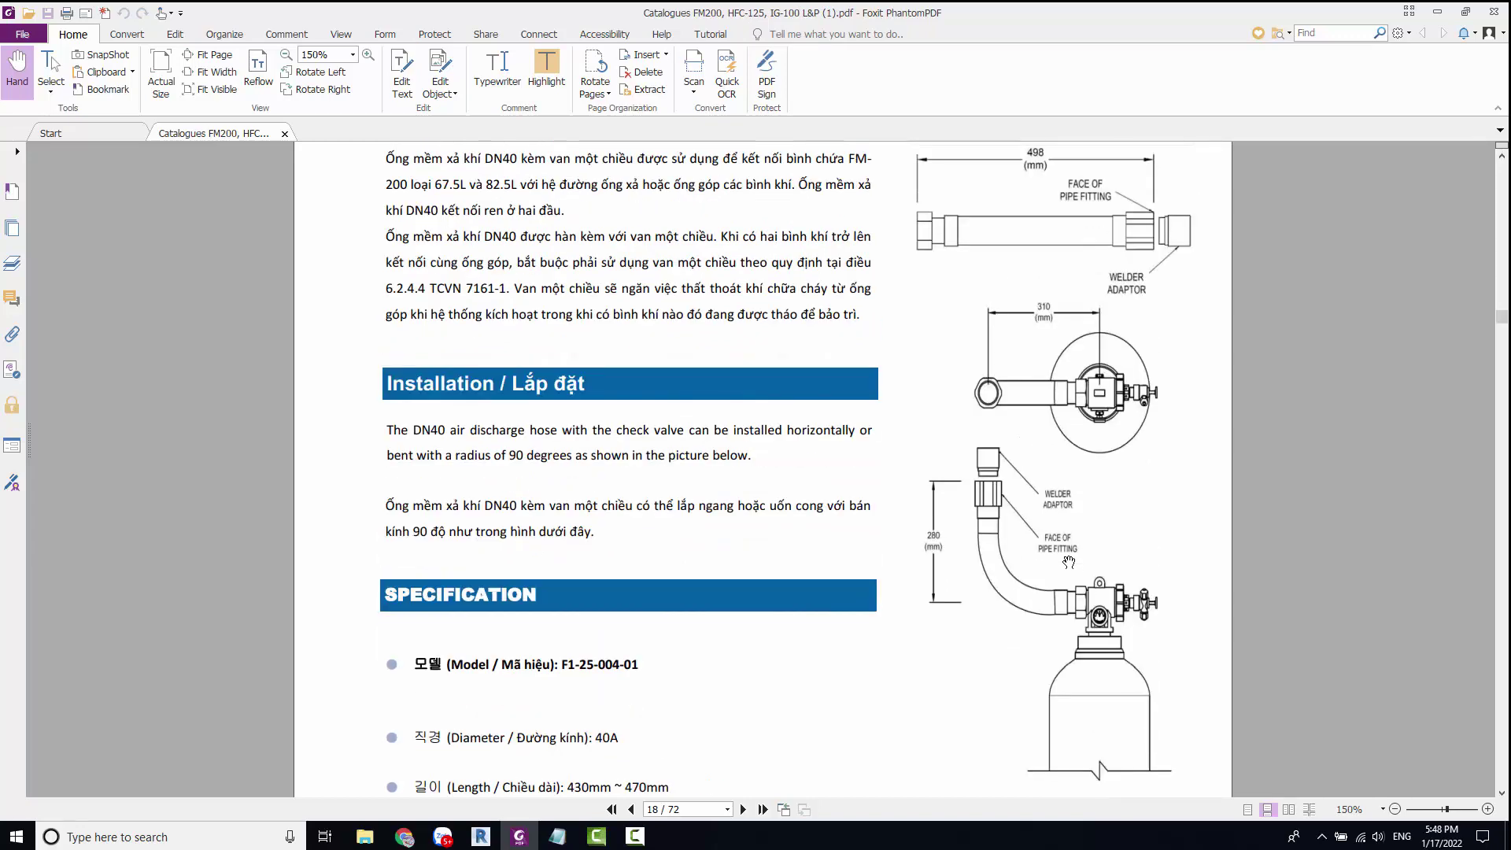
pyautogui.scroll(2, 1049, 478)
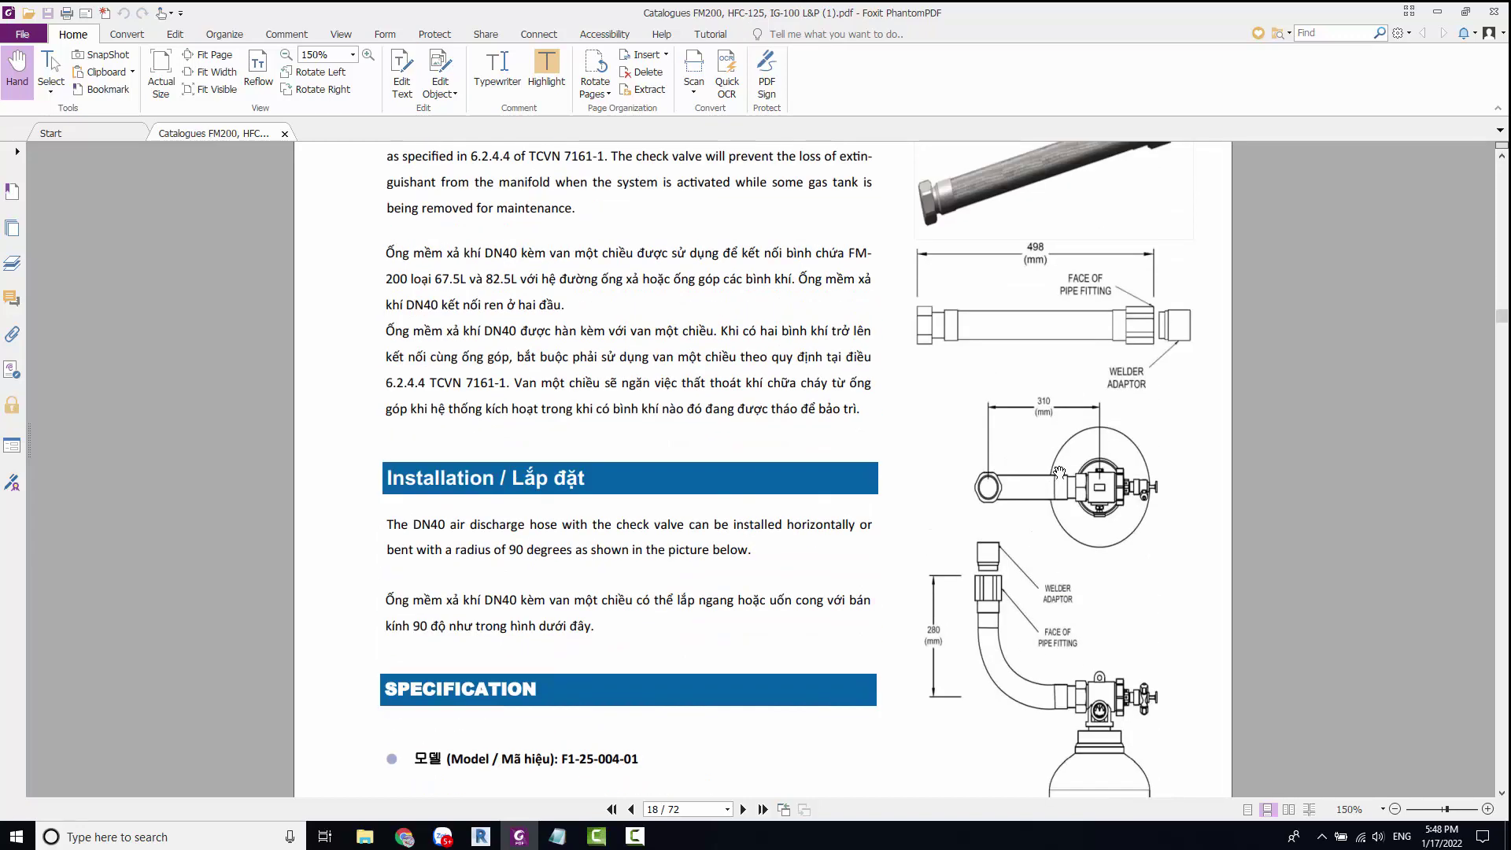
pyautogui.scroll(-2, 1072, 473)
pyautogui.scroll(-1, 966, 534)
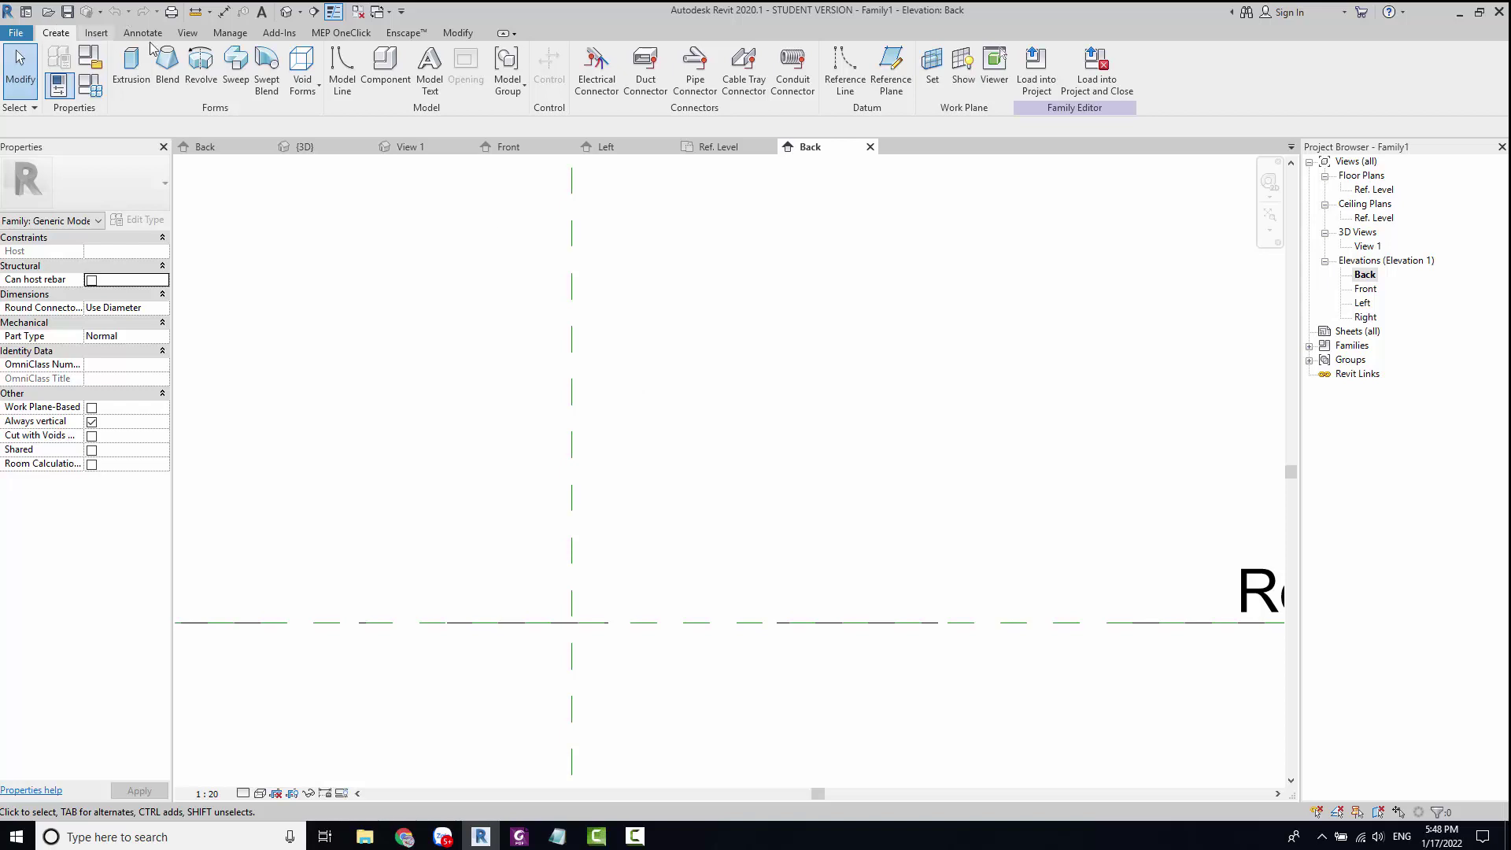
# Step: Draw one vertical and one horizontal reference plane in the Back elevation
pyautogui.click(890, 67)
pyautogui.click(724, 359)
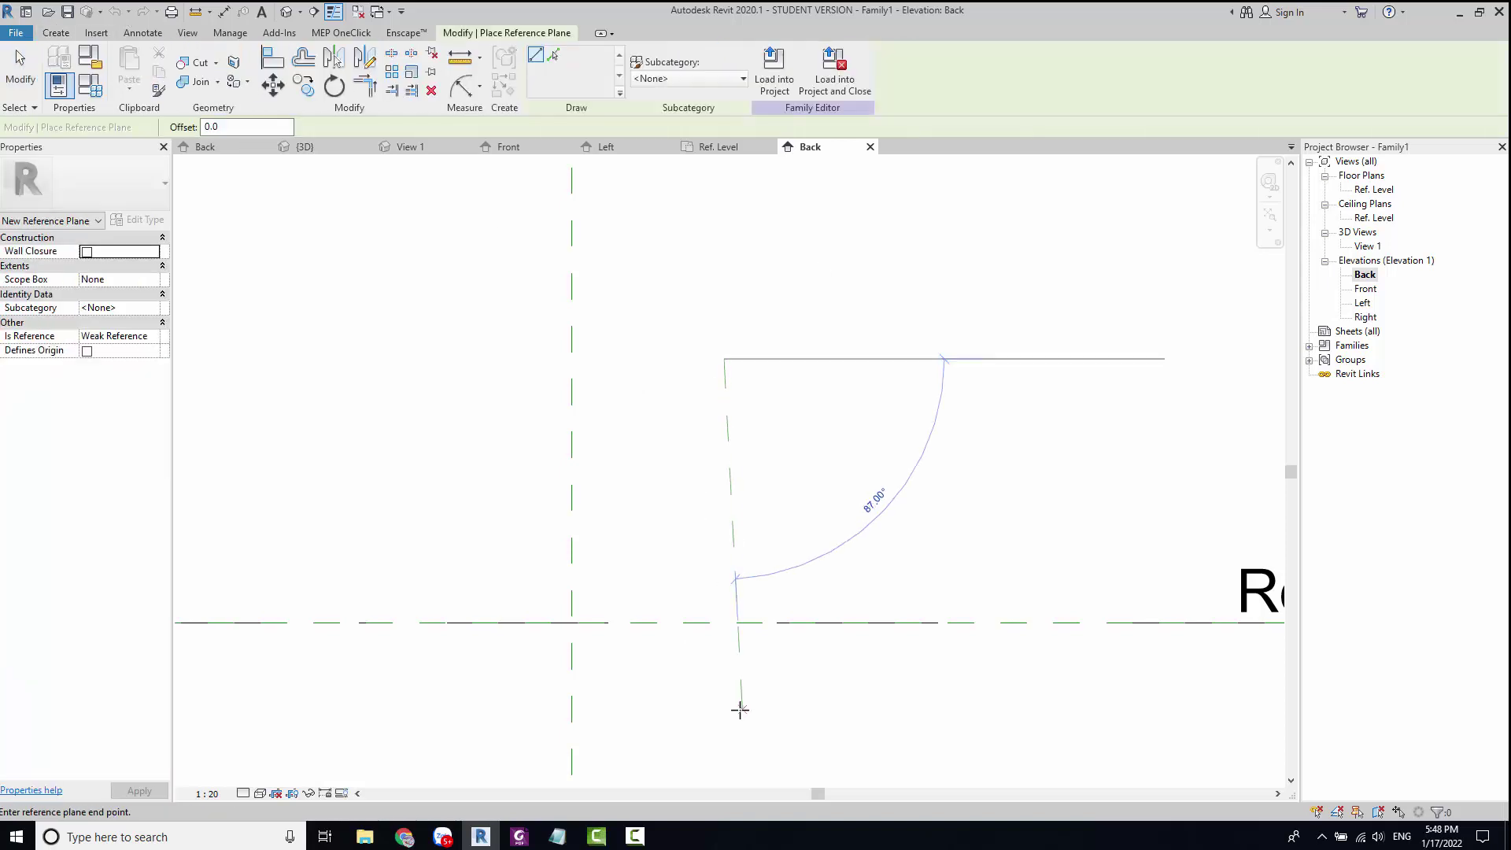
pyautogui.click(725, 742)
pyautogui.press('Escape')
pyautogui.press('Escape')
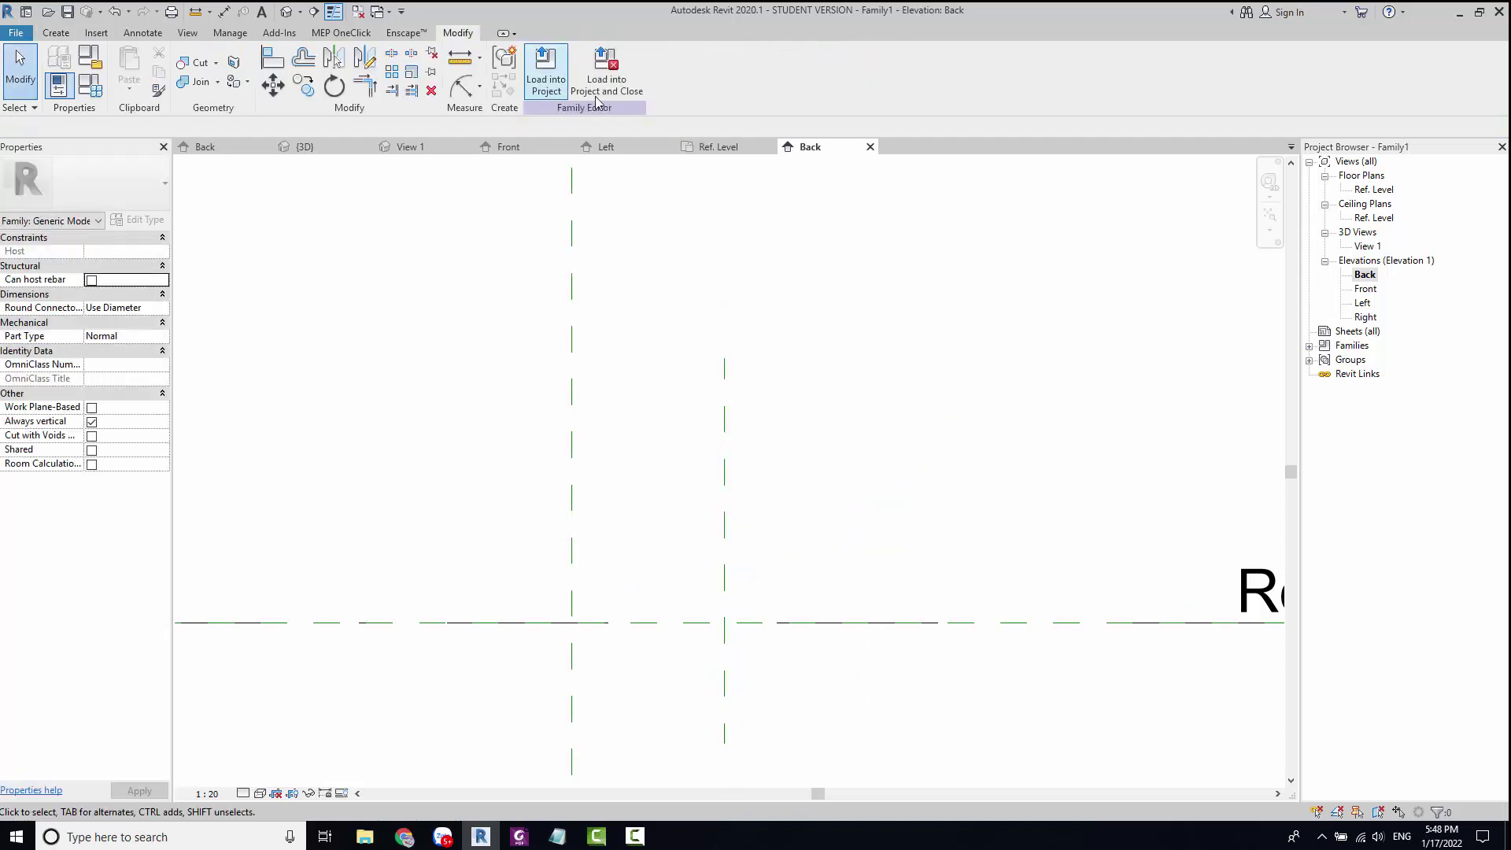
pyautogui.click(56, 32)
pyautogui.click(890, 67)
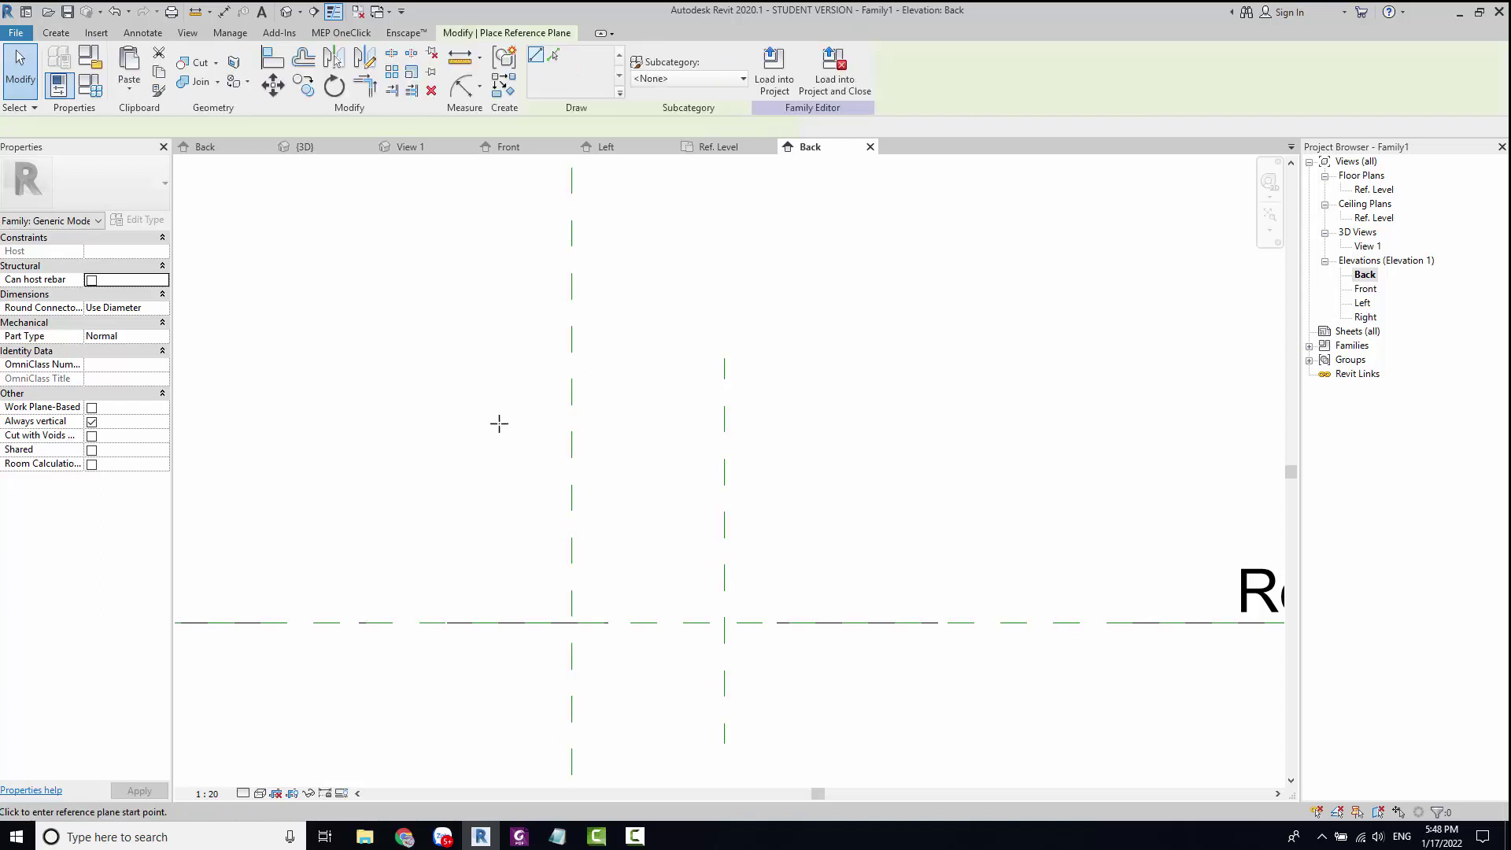
pyautogui.click(451, 432)
pyautogui.click(989, 431)
pyautogui.press('Escape')
pyautogui.press('Escape')
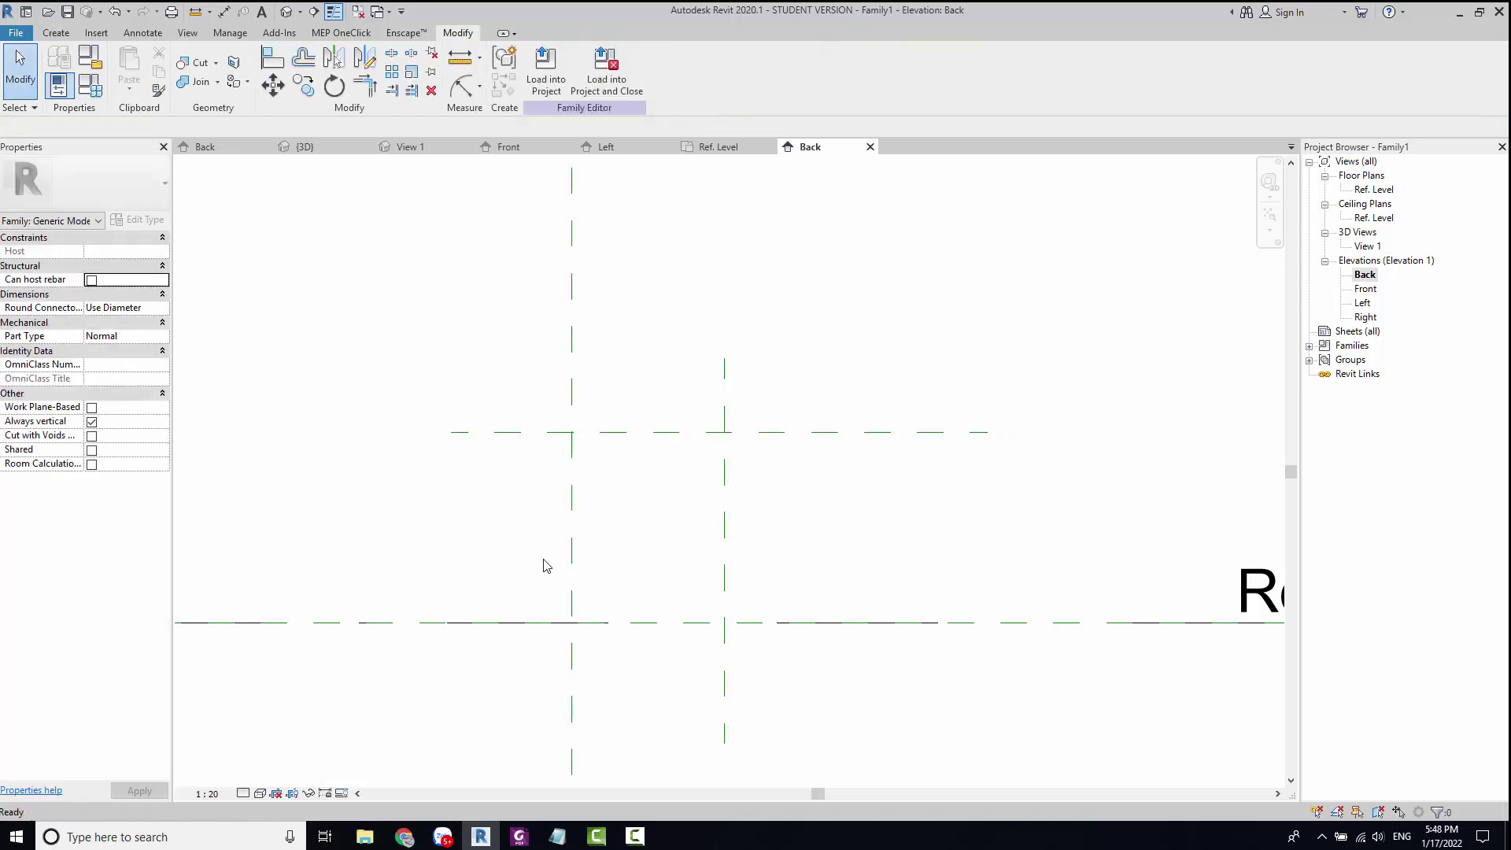
# Step: Add aligned dimensions from the level to the horizontal plane and between the vertical planes
pyautogui.press('d')
pyautogui.press('i')
pyautogui.click(523, 621)
pyautogui.click(500, 431)
pyautogui.click(362, 526)
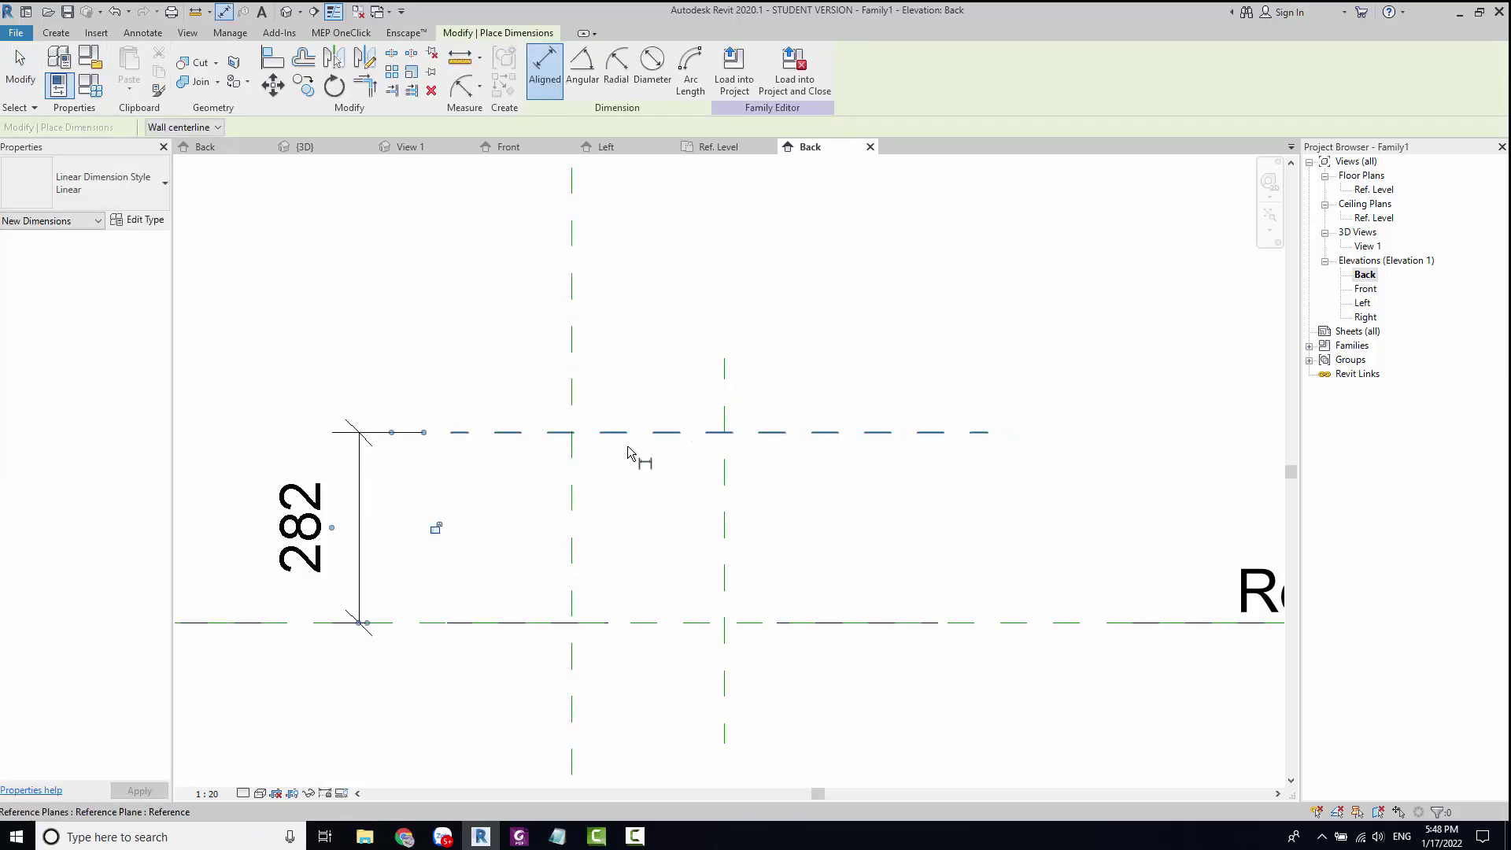
pyautogui.click(571, 512)
pyautogui.click(724, 516)
pyautogui.click(673, 296)
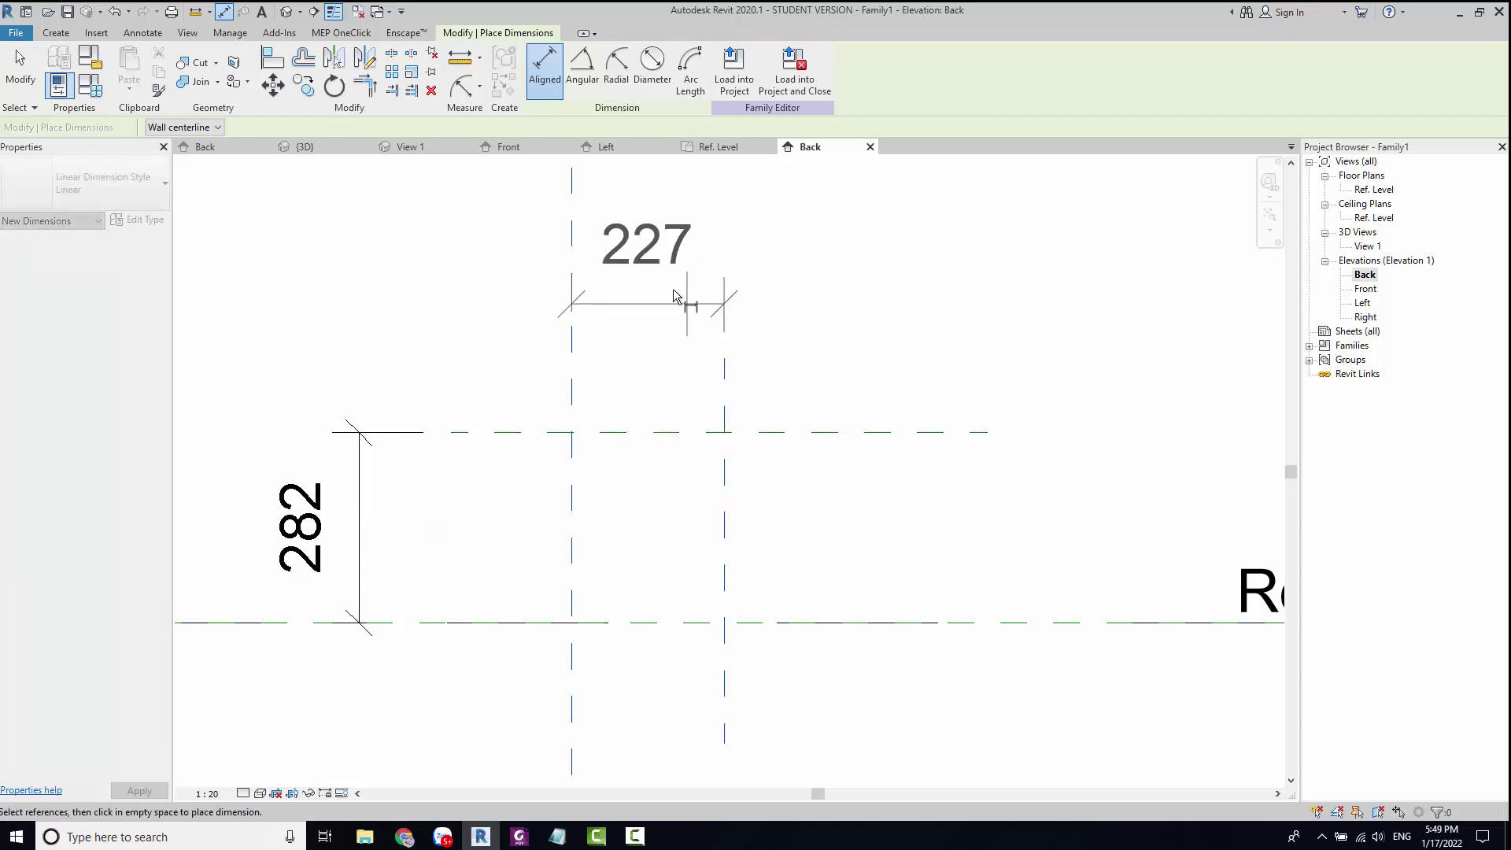
pyautogui.press('Escape')
pyautogui.press('Escape')
# Step: Set the horizontal plane 280 above the level and the vertical spacing to 310
pyautogui.click(641, 432)
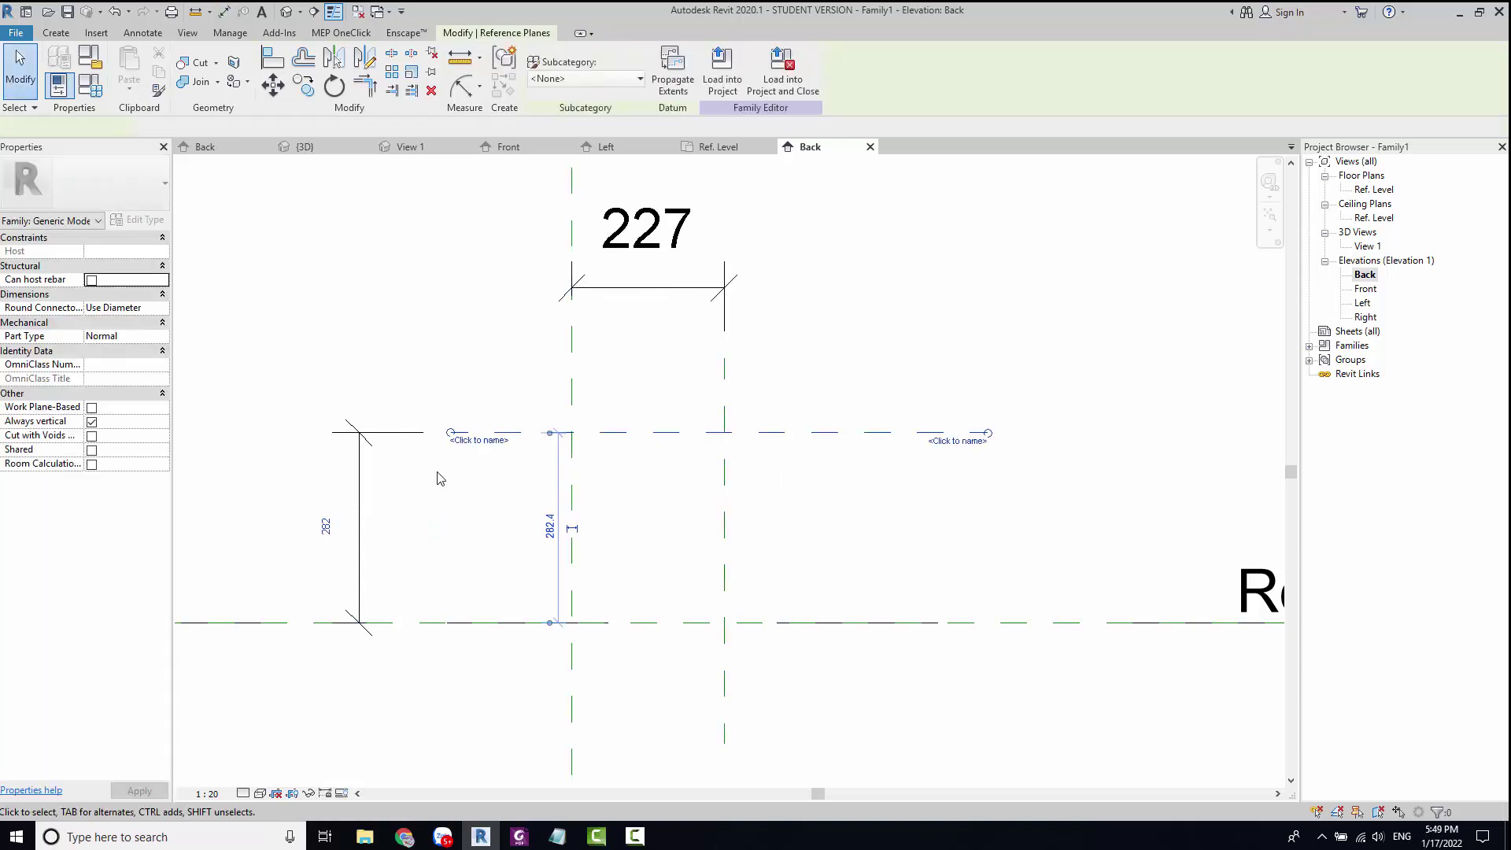
pyautogui.click(324, 527)
pyautogui.write('280')
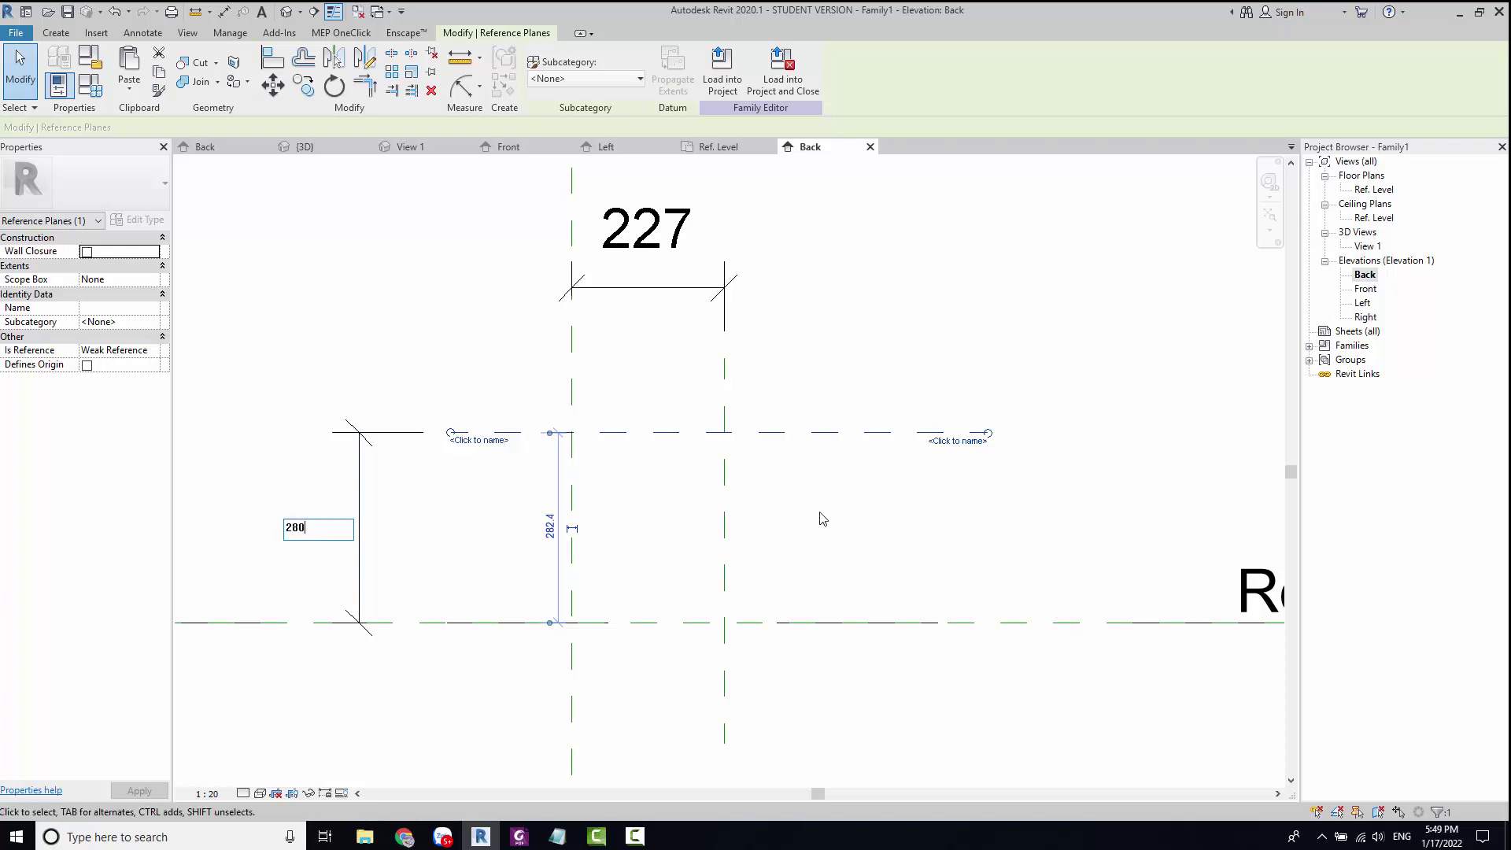
pyautogui.press('Return')
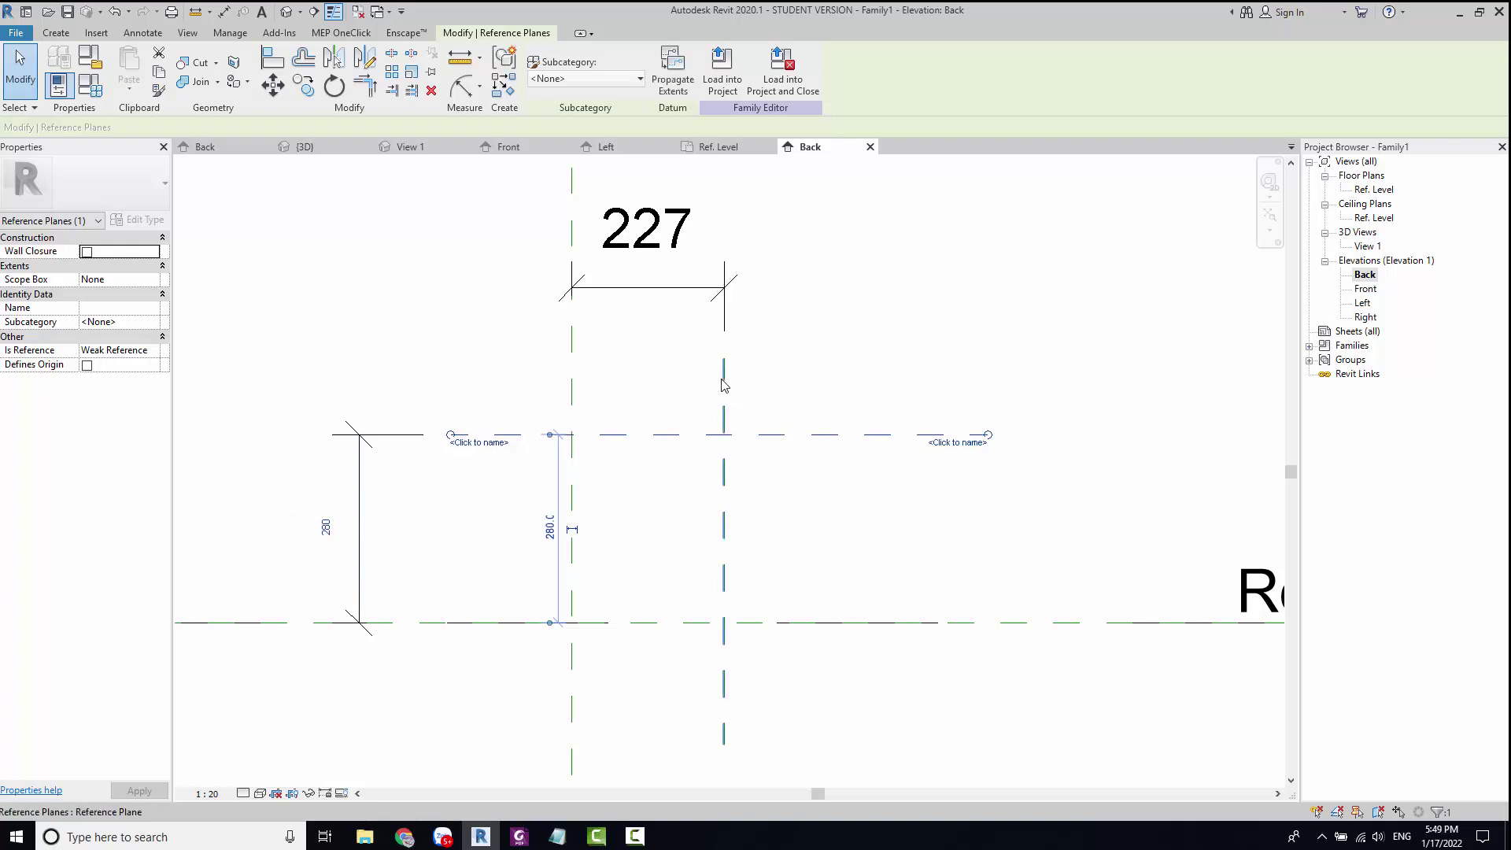
pyautogui.click(725, 389)
pyautogui.click(653, 256)
pyautogui.write('310')
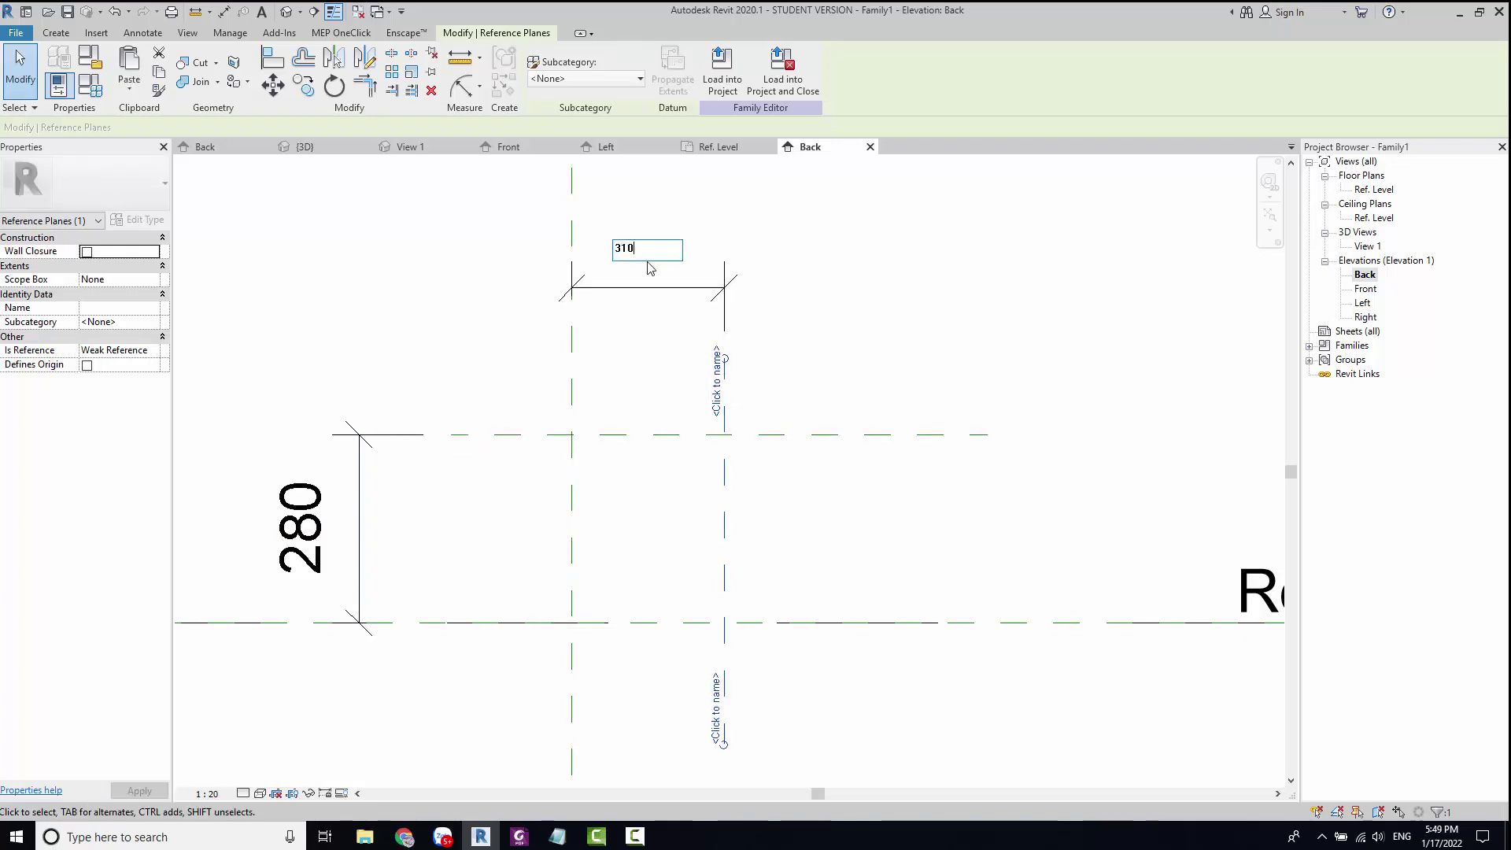
pyautogui.press('Return')
# Step: Copy the 280 horizontal reference plane 30 lower
pyautogui.click(975, 336)
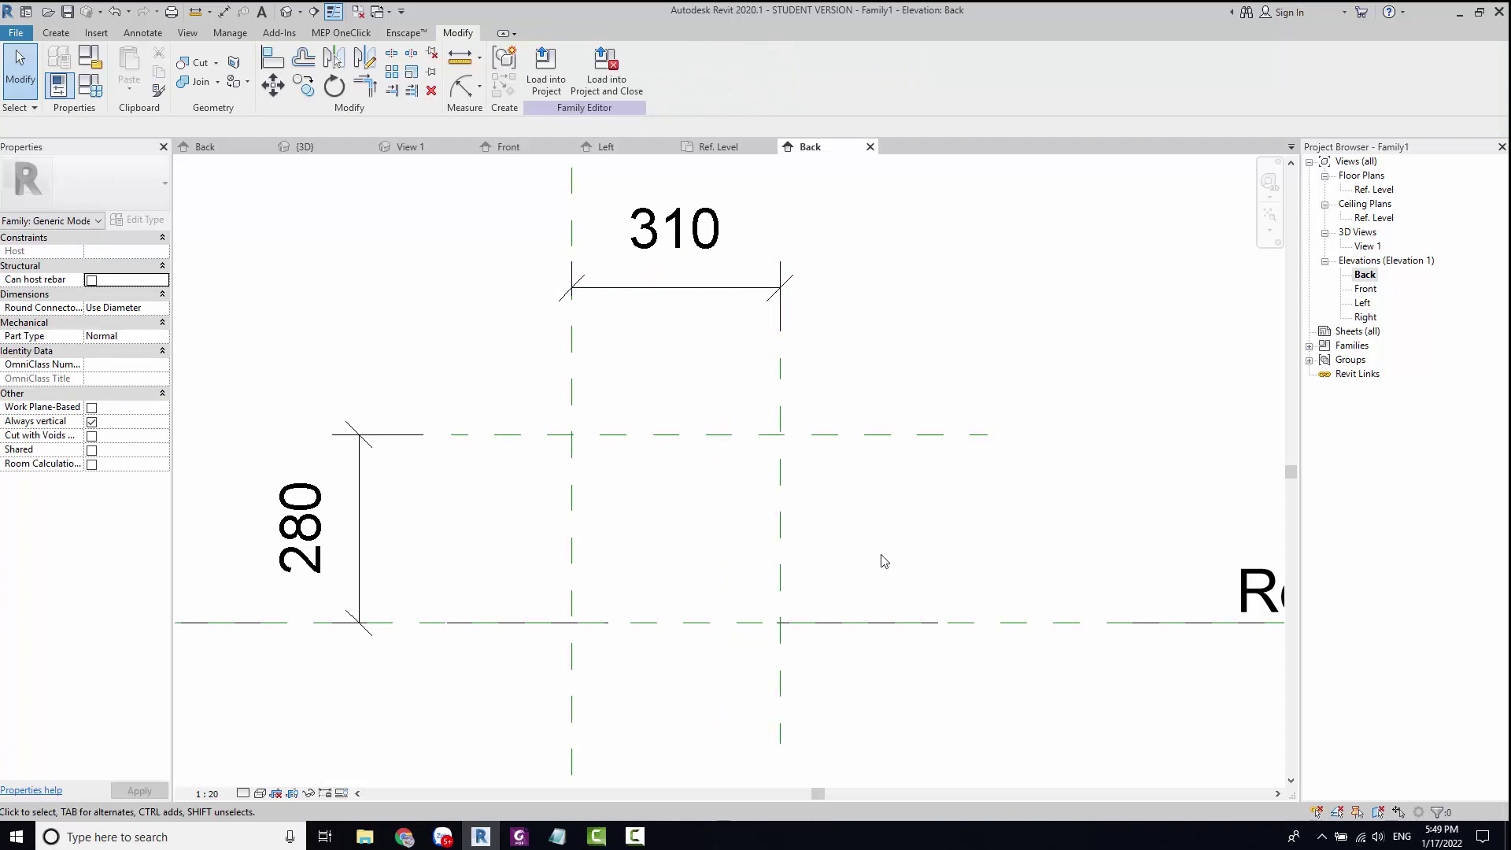
pyautogui.scroll(1, 840, 543)
pyautogui.scroll(2, 854, 644)
pyautogui.scroll(2, 763, 611)
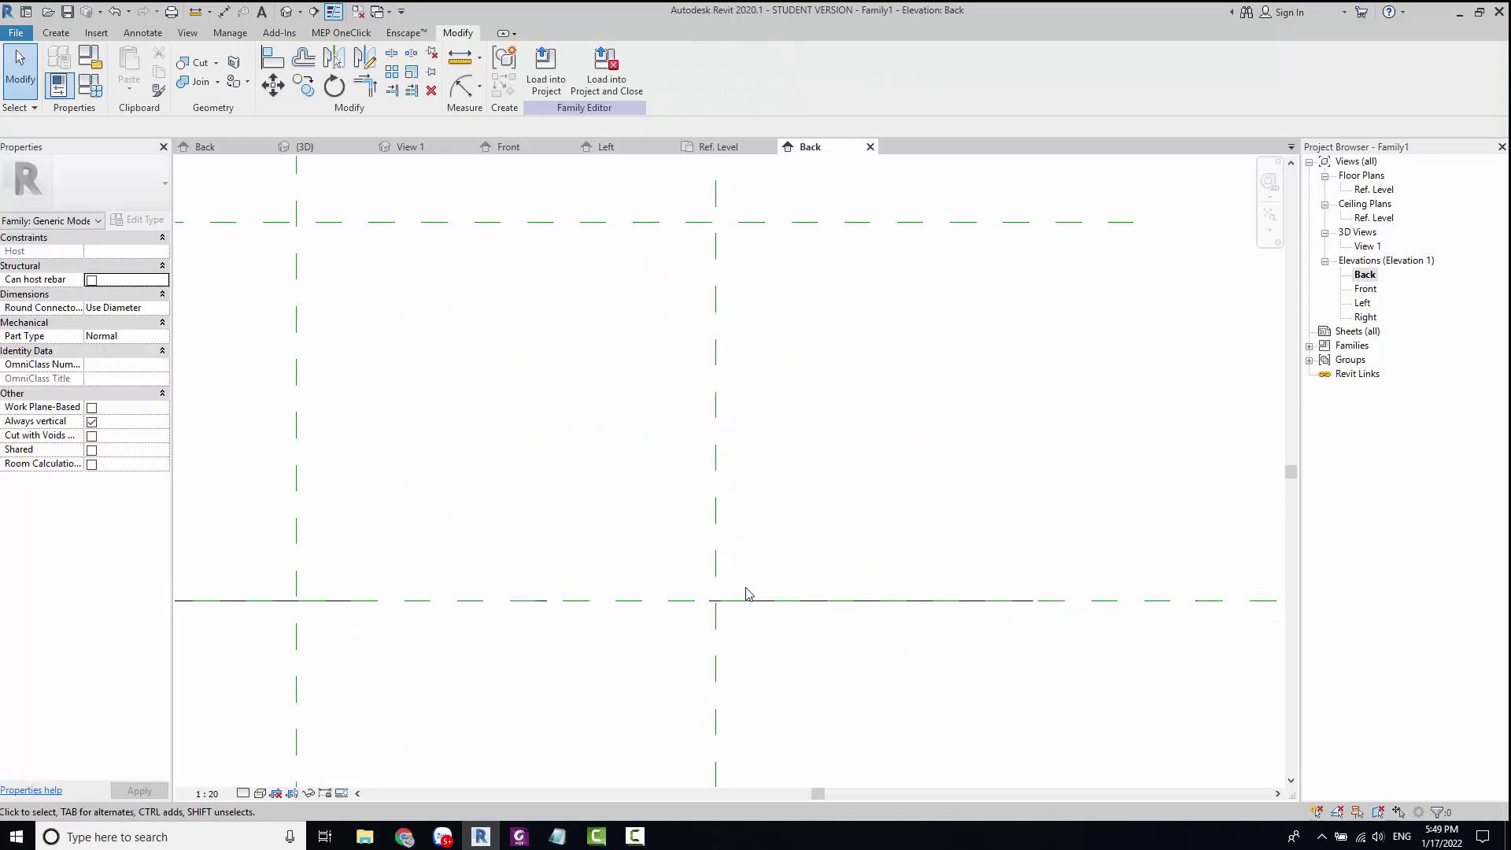
pyautogui.scroll(-2, 746, 595)
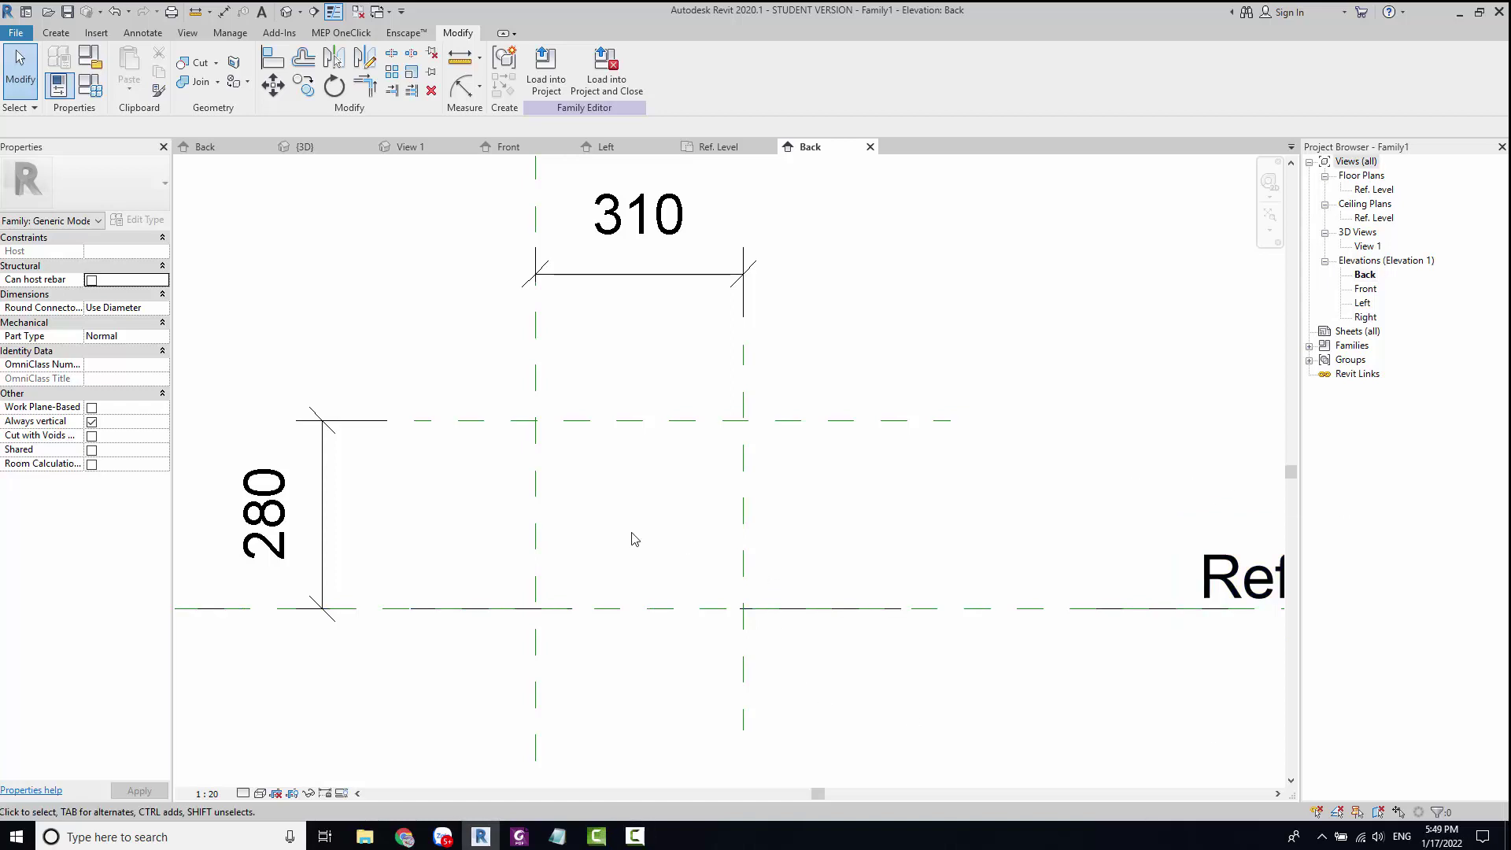
pyautogui.scroll(1, 622, 545)
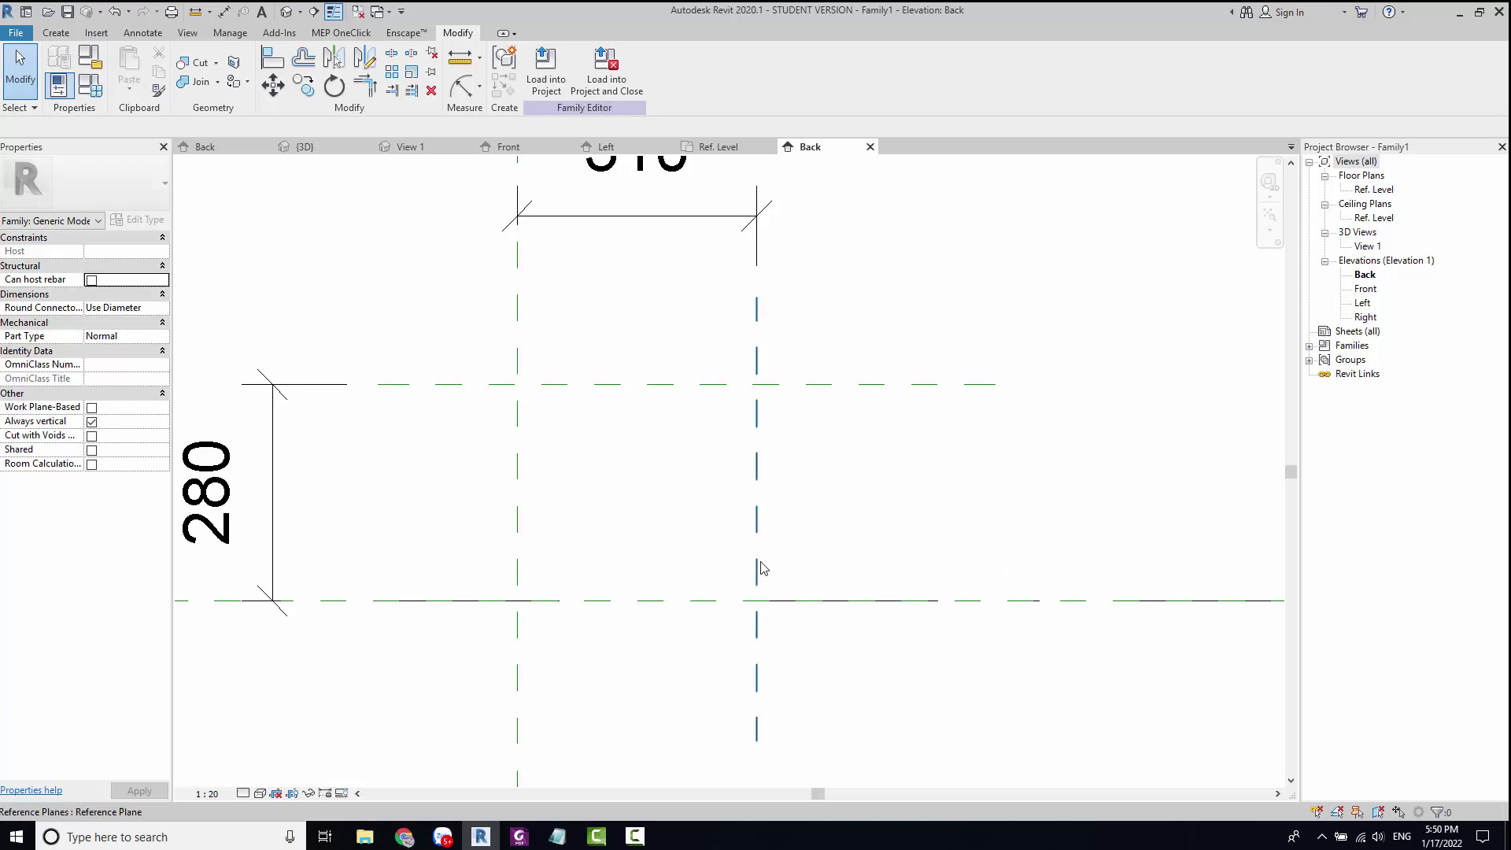
pyautogui.click(556, 386)
pyautogui.scroll(2, 543, 402)
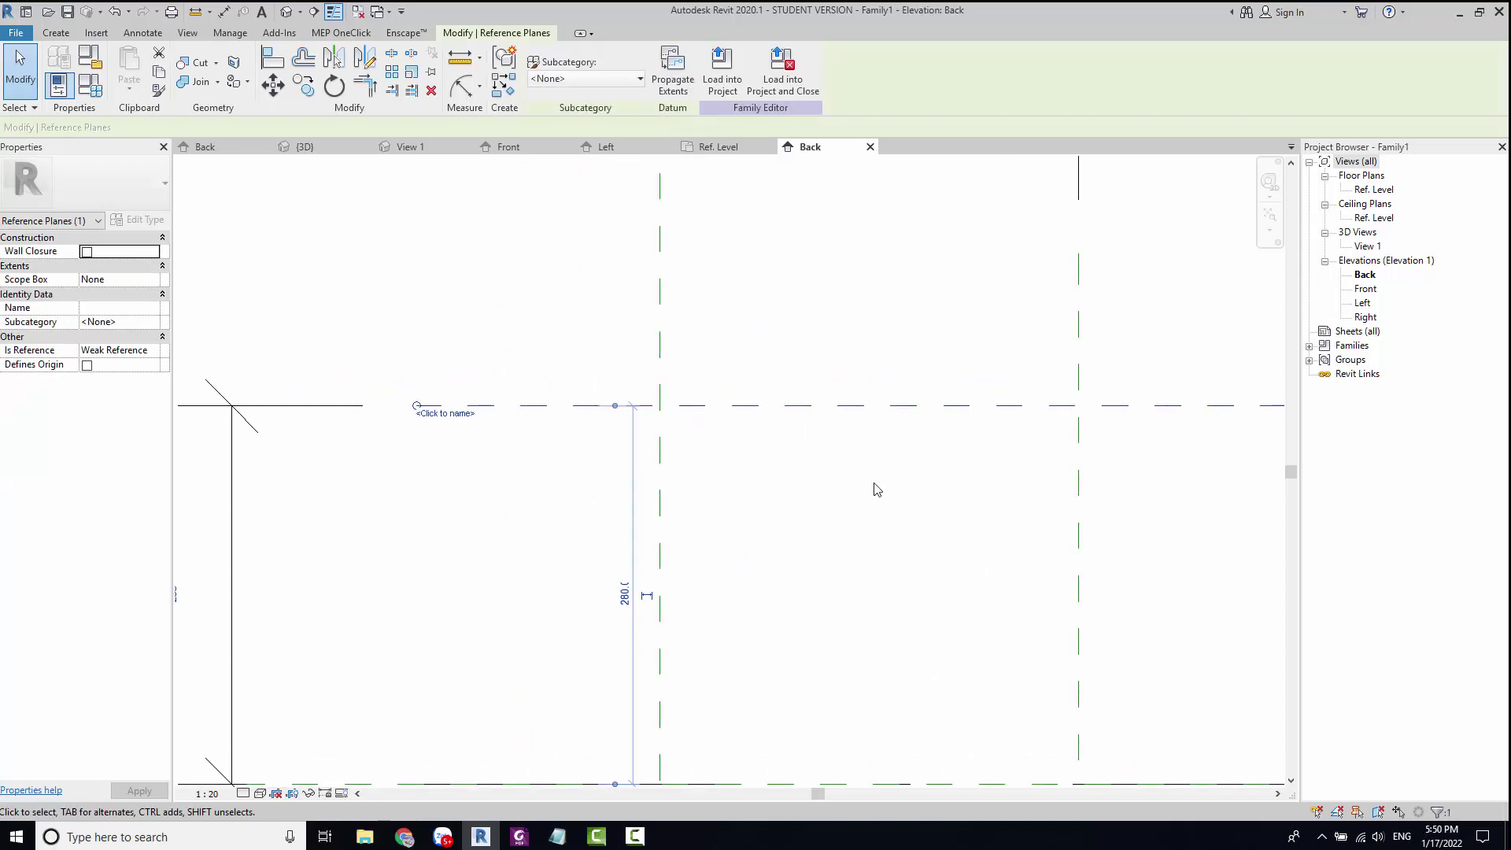
pyautogui.moveTo(843, 464); pyautogui.dragTo(783, 409, button='middle')
pyautogui.click(775, 415)
pyautogui.click(596, 350)
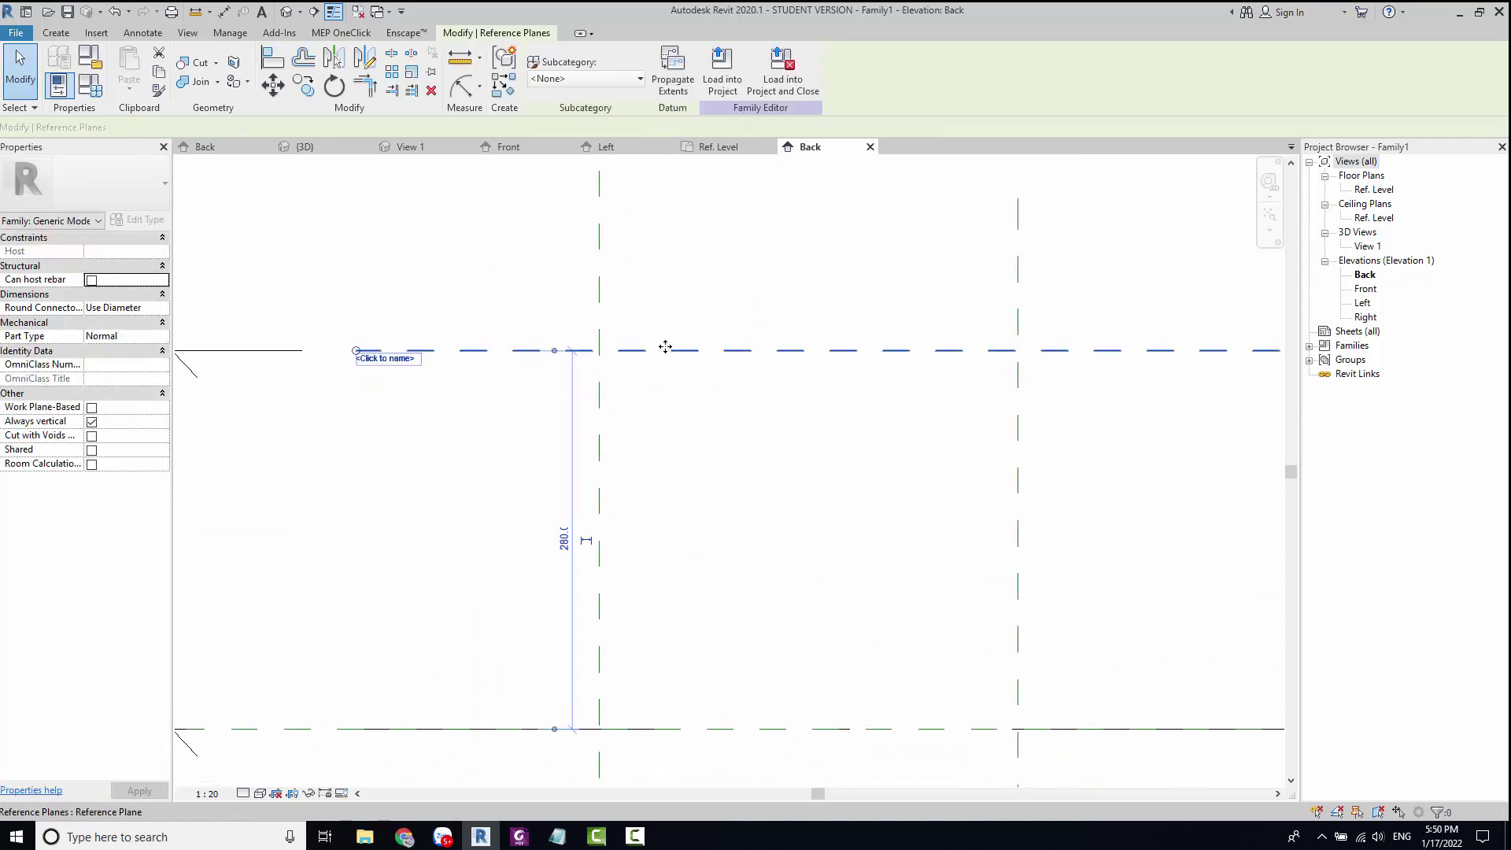
pyautogui.press('c')
pyautogui.press('o')
pyautogui.click(660, 350)
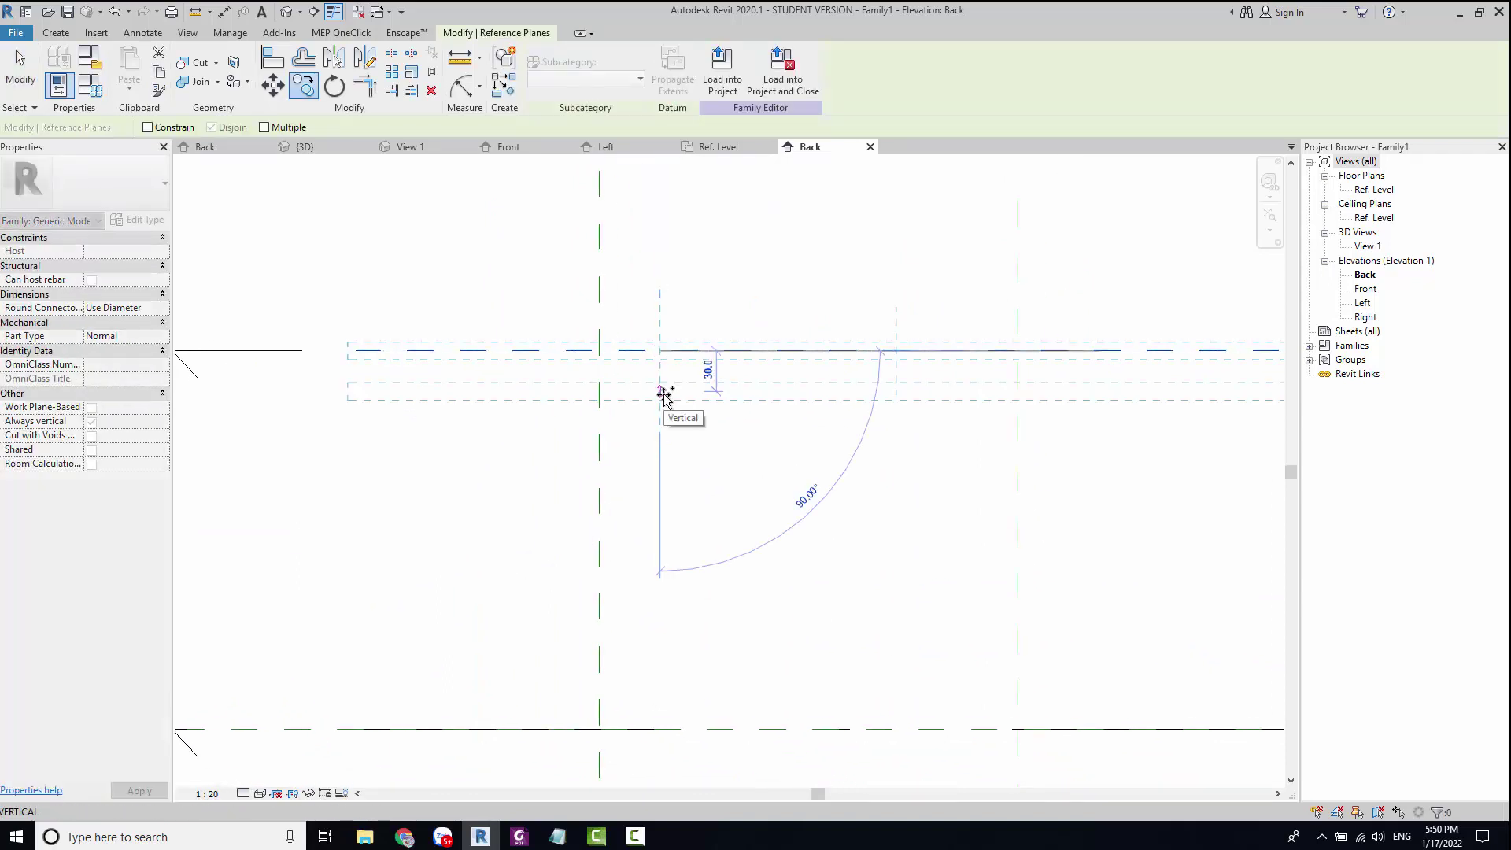
pyautogui.write('30')
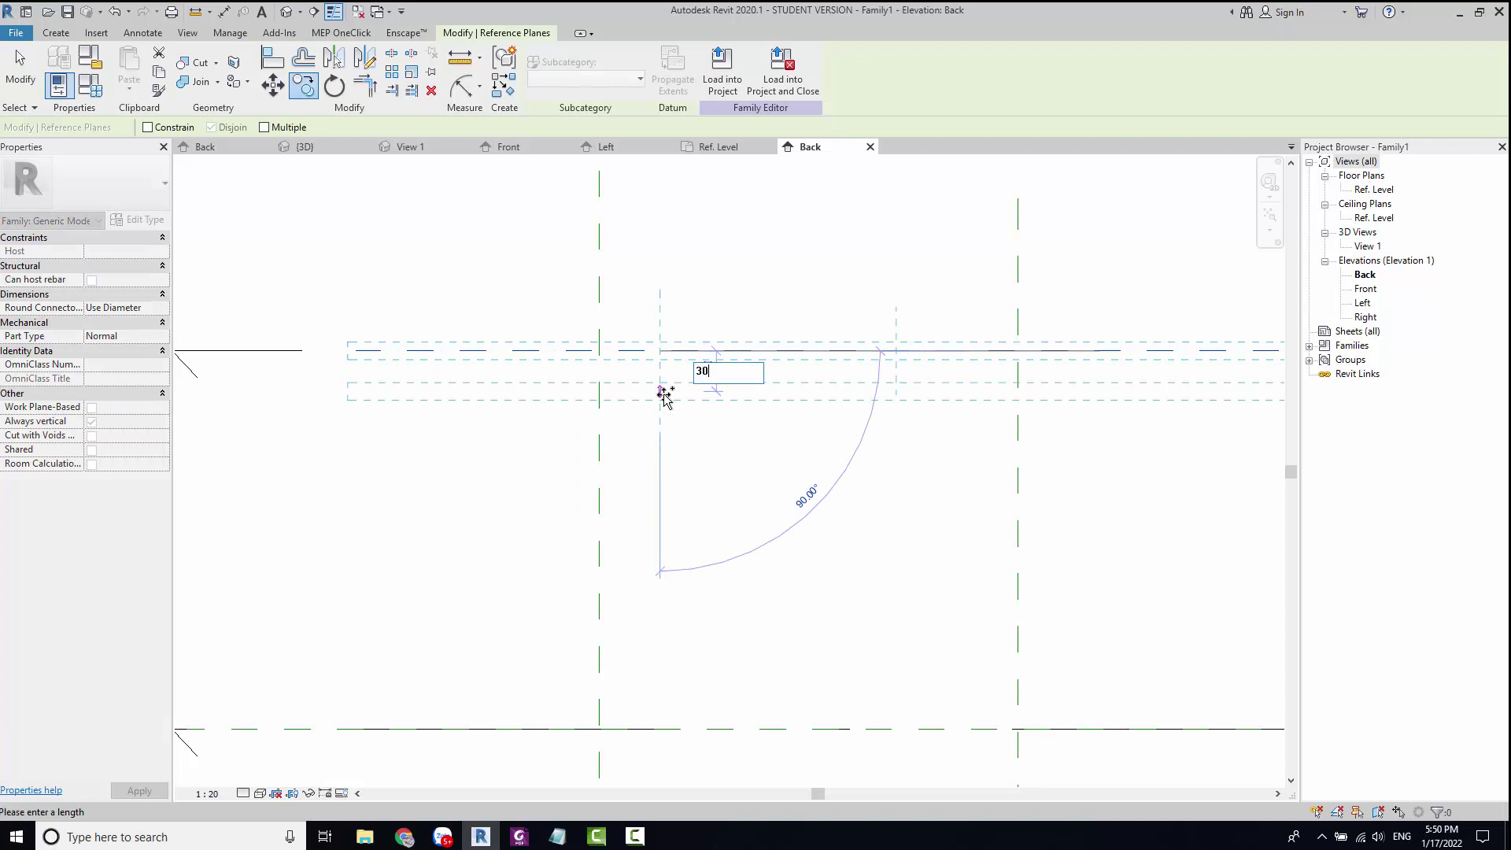
pyautogui.press('Return')
pyautogui.press('Escape')
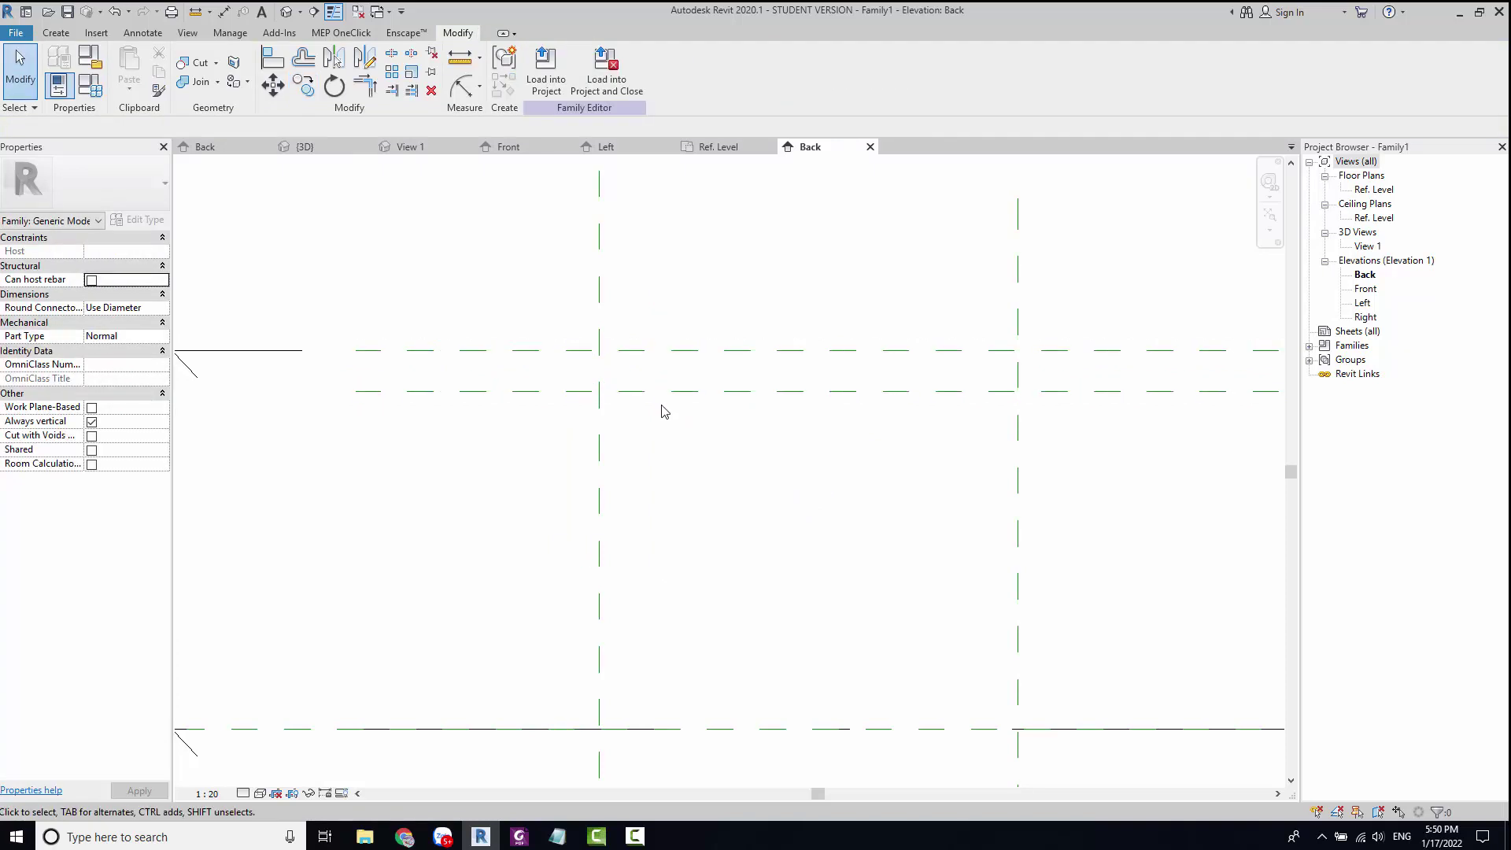
# Step: Select the lower horizontal plane and drag it further down the elevation
pyautogui.scroll(-1, 669, 409)
pyautogui.scroll(1, 608, 374)
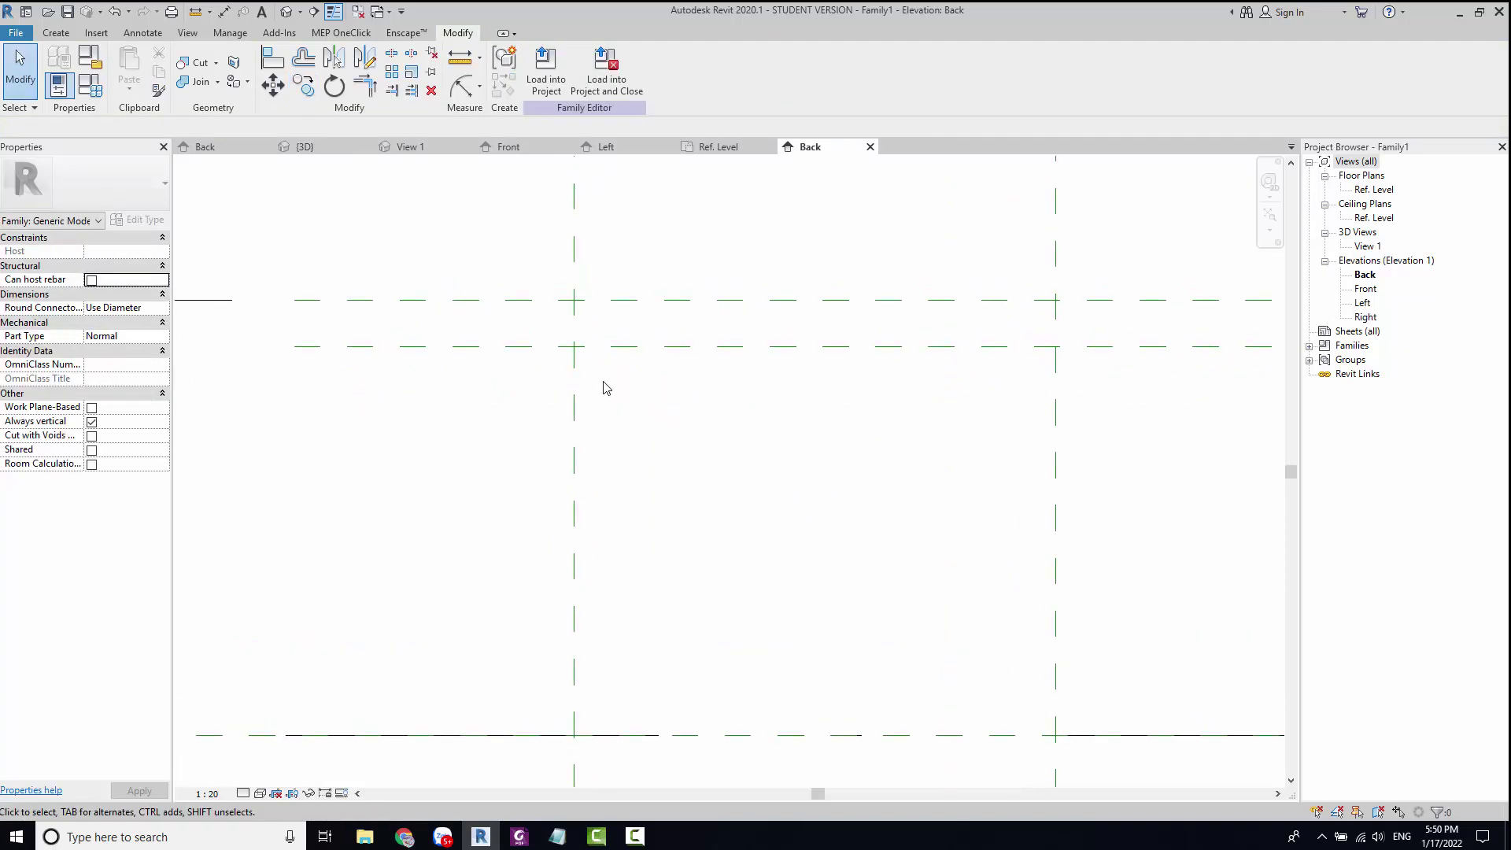
pyautogui.scroll(1, 606, 393)
pyautogui.moveTo(748, 404); pyautogui.dragTo(767, 427, button='middle')
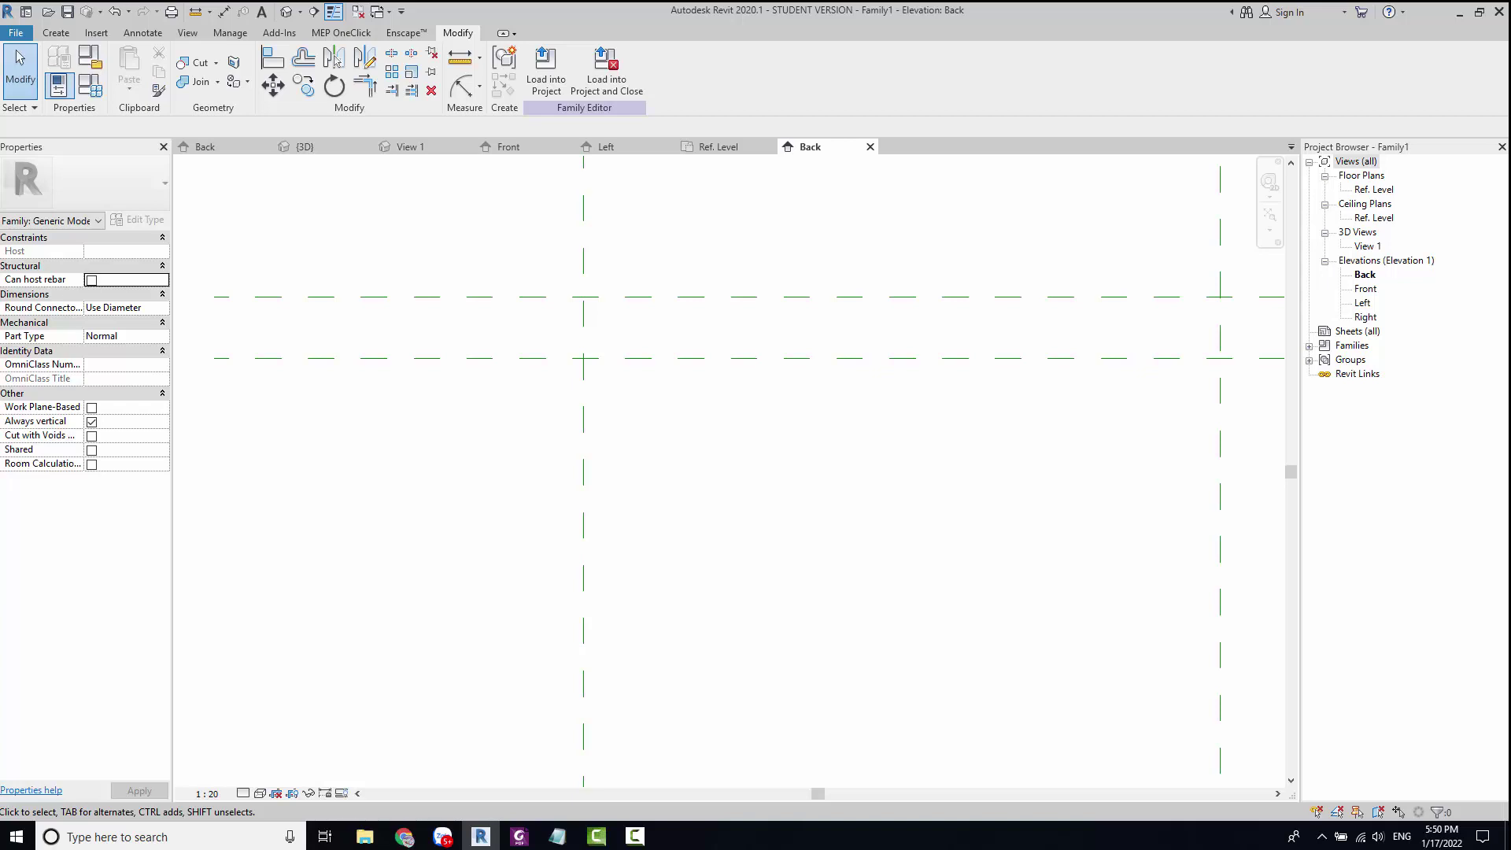
pyautogui.click(630, 359)
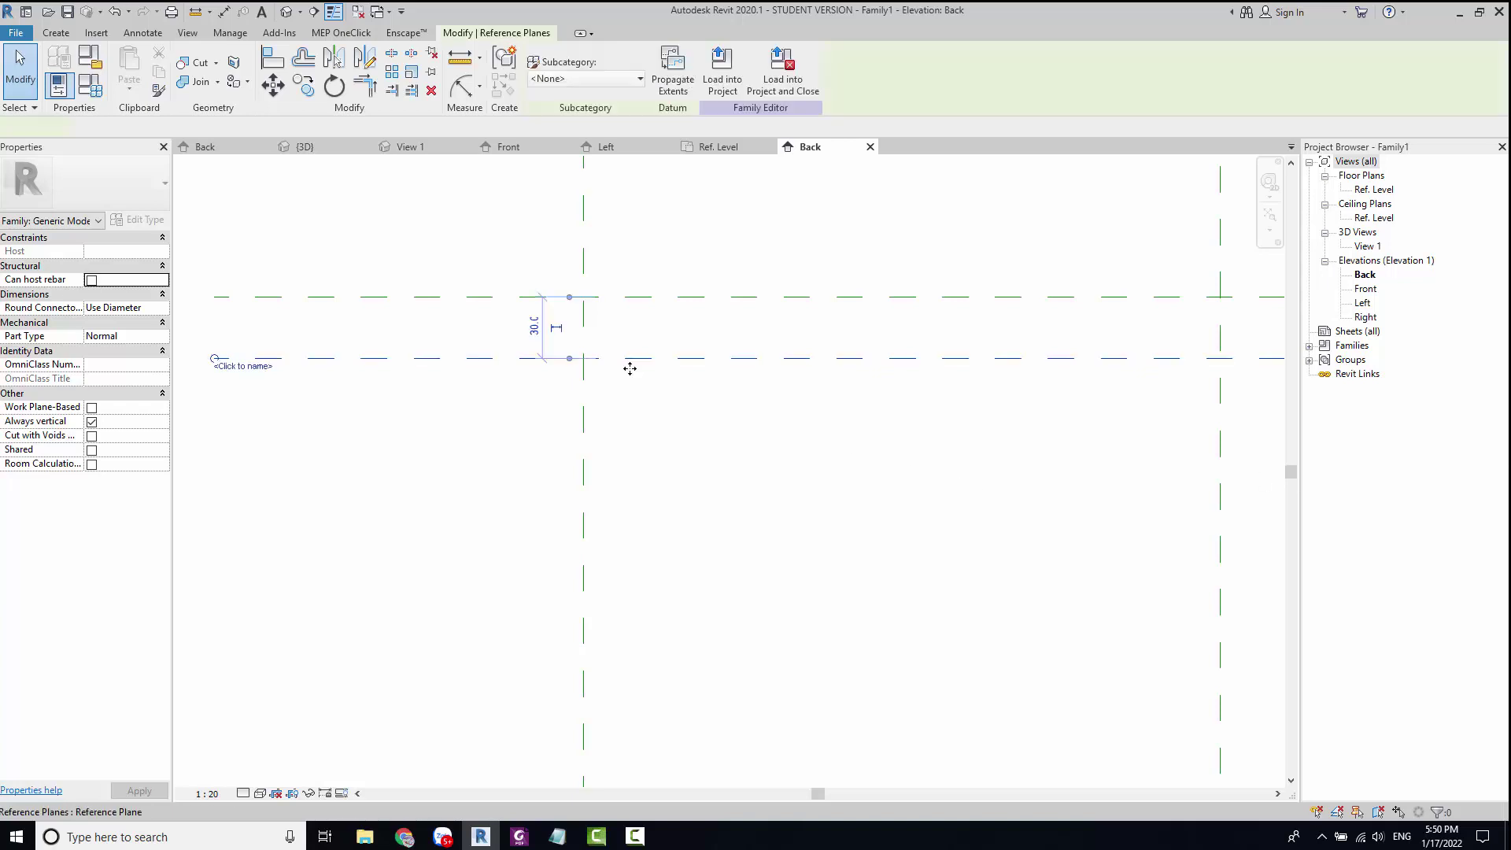
pyautogui.scroll(-2, 632, 370)
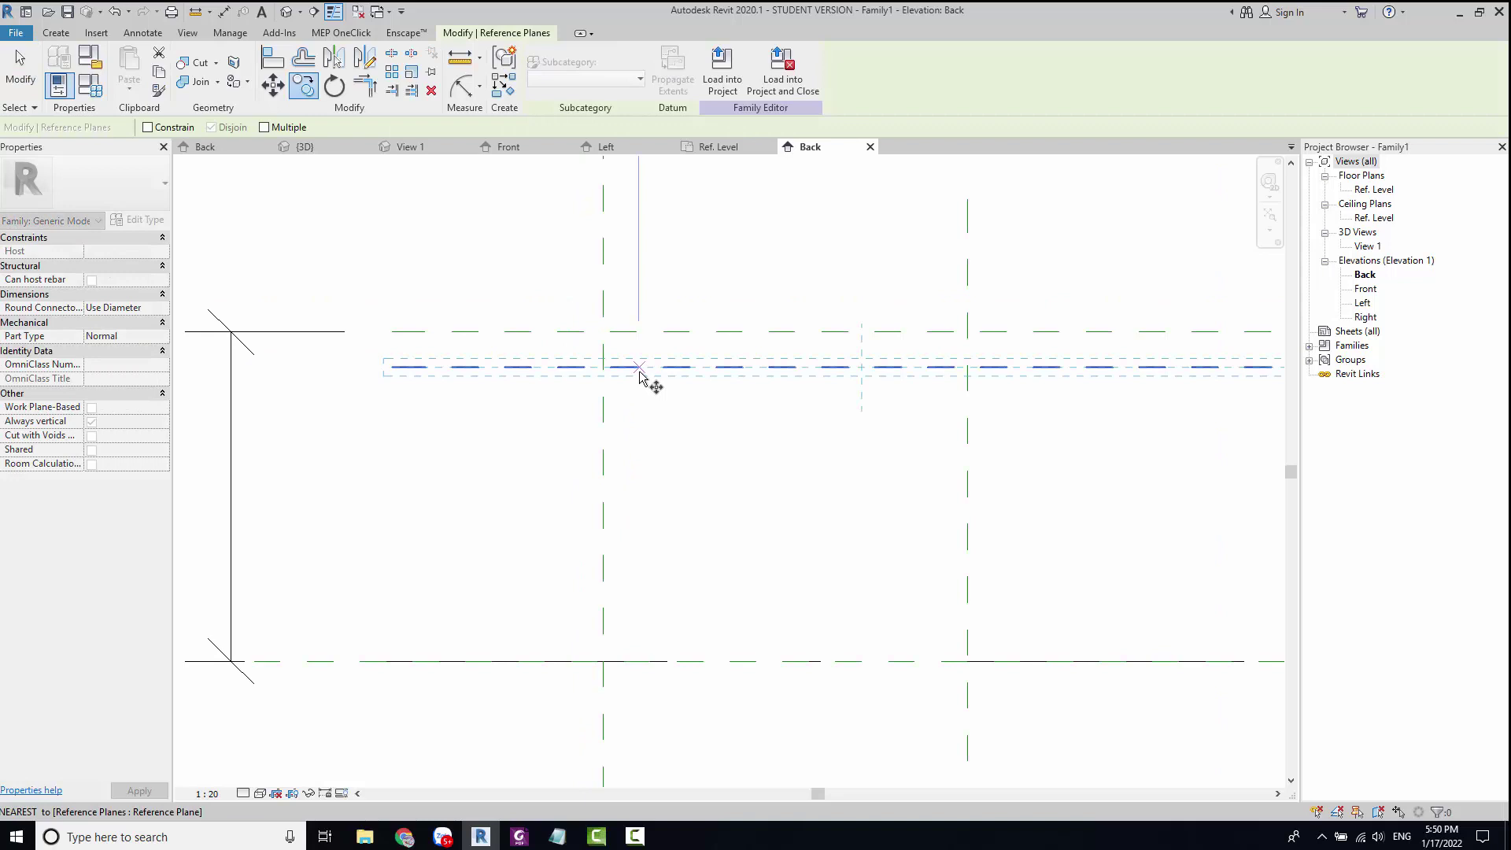
pyautogui.moveTo(639, 374); pyautogui.dragTo(646, 430)
pyautogui.press('Escape')
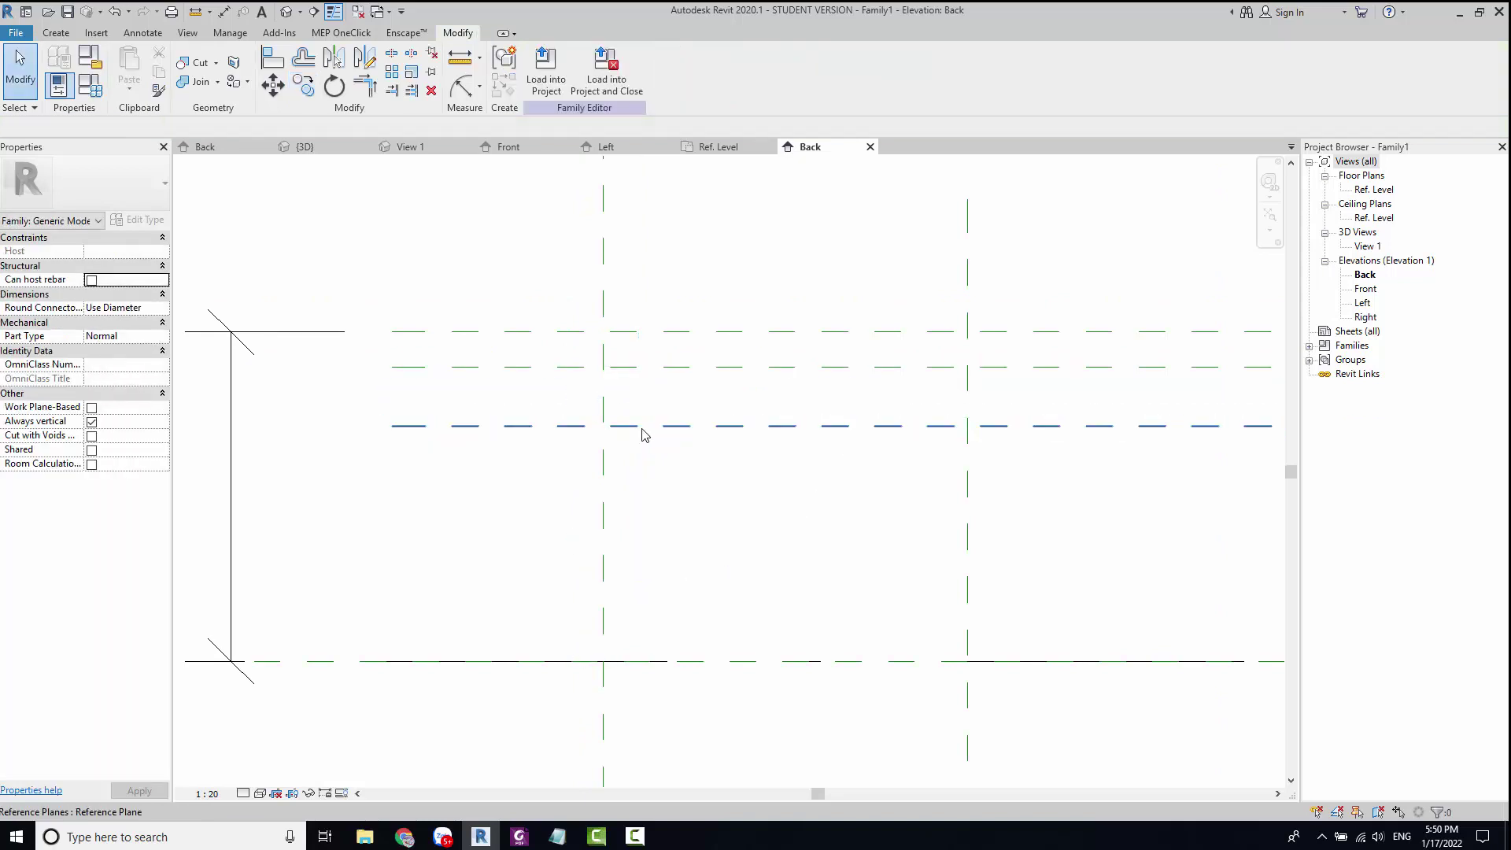
# Step: Copy that plane again with a typed offset of 90, then open the Ref. Level plan
pyautogui.scroll(2, 642, 430)
pyautogui.click(642, 429)
pyautogui.scroll(2, 630, 420)
pyautogui.press('r')
pyautogui.press('o')
pyautogui.click(642, 423)
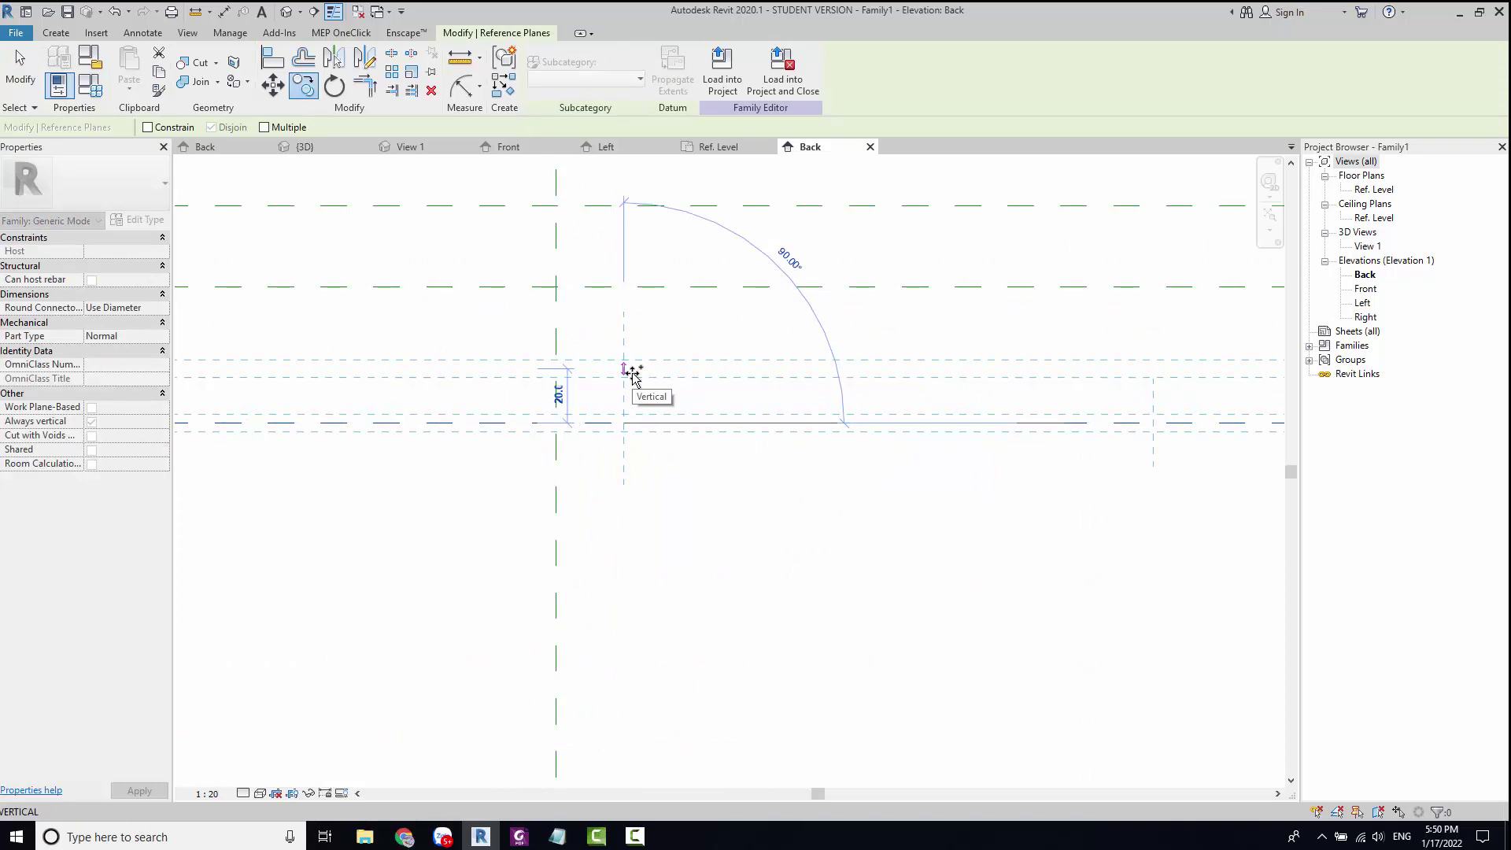
pyautogui.write('90')
pyautogui.press('Return')
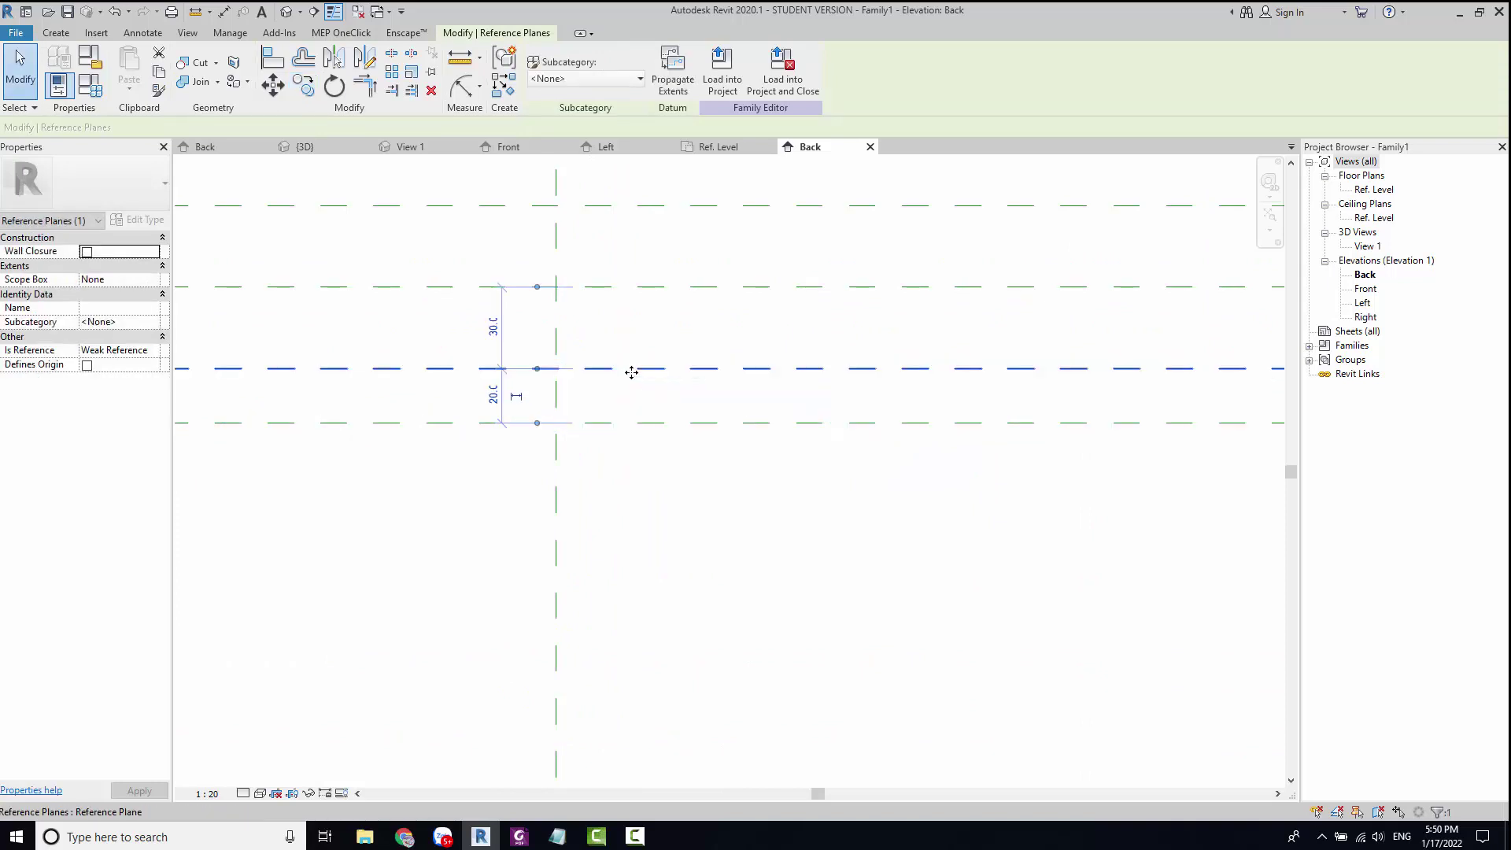
pyautogui.press('Escape')
pyautogui.scroll(-2, 627, 425)
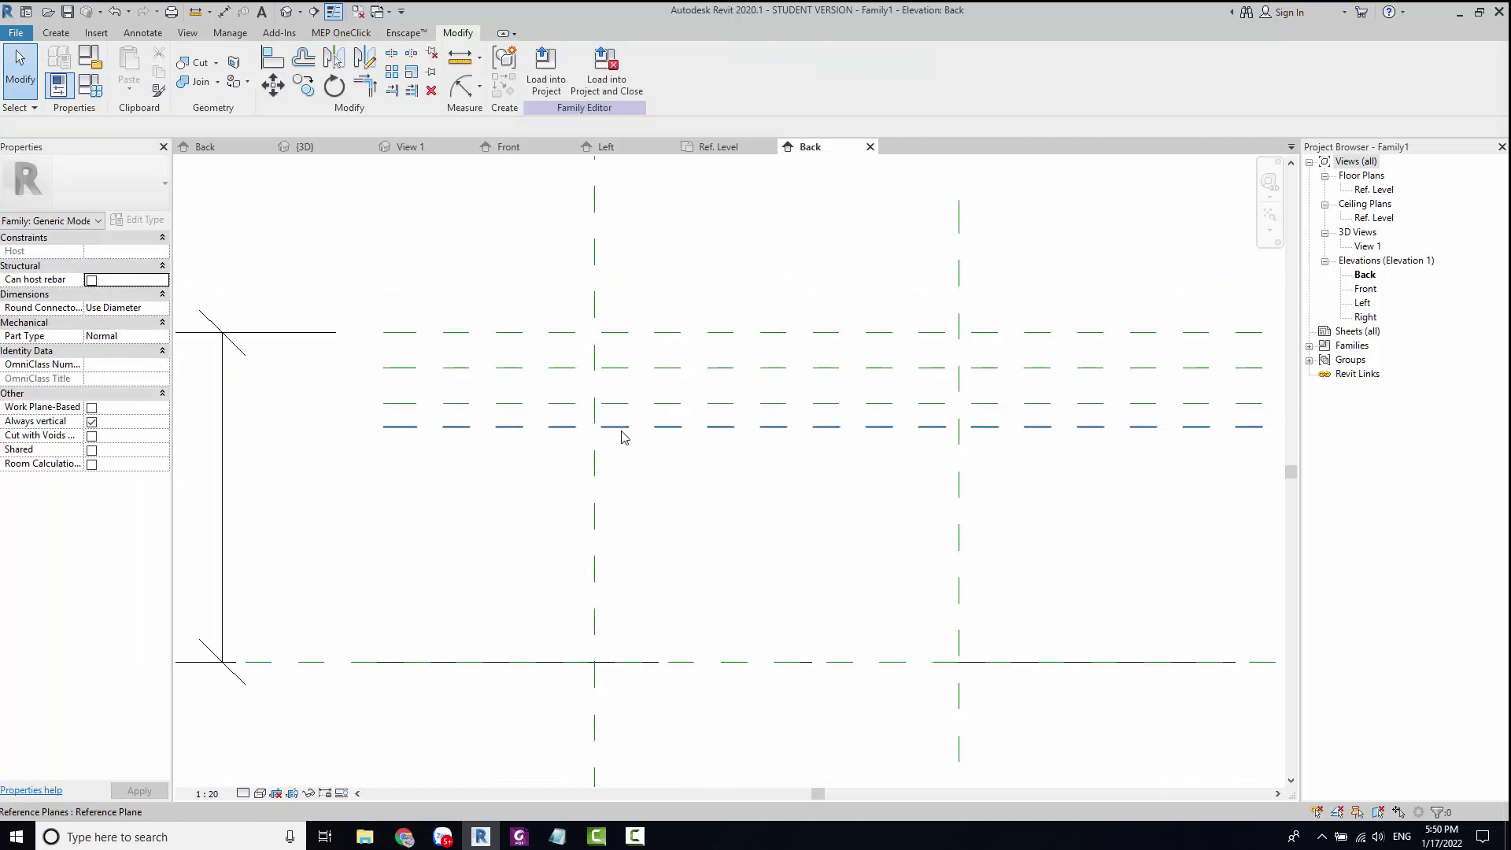
pyautogui.doubleClick(1373, 189)
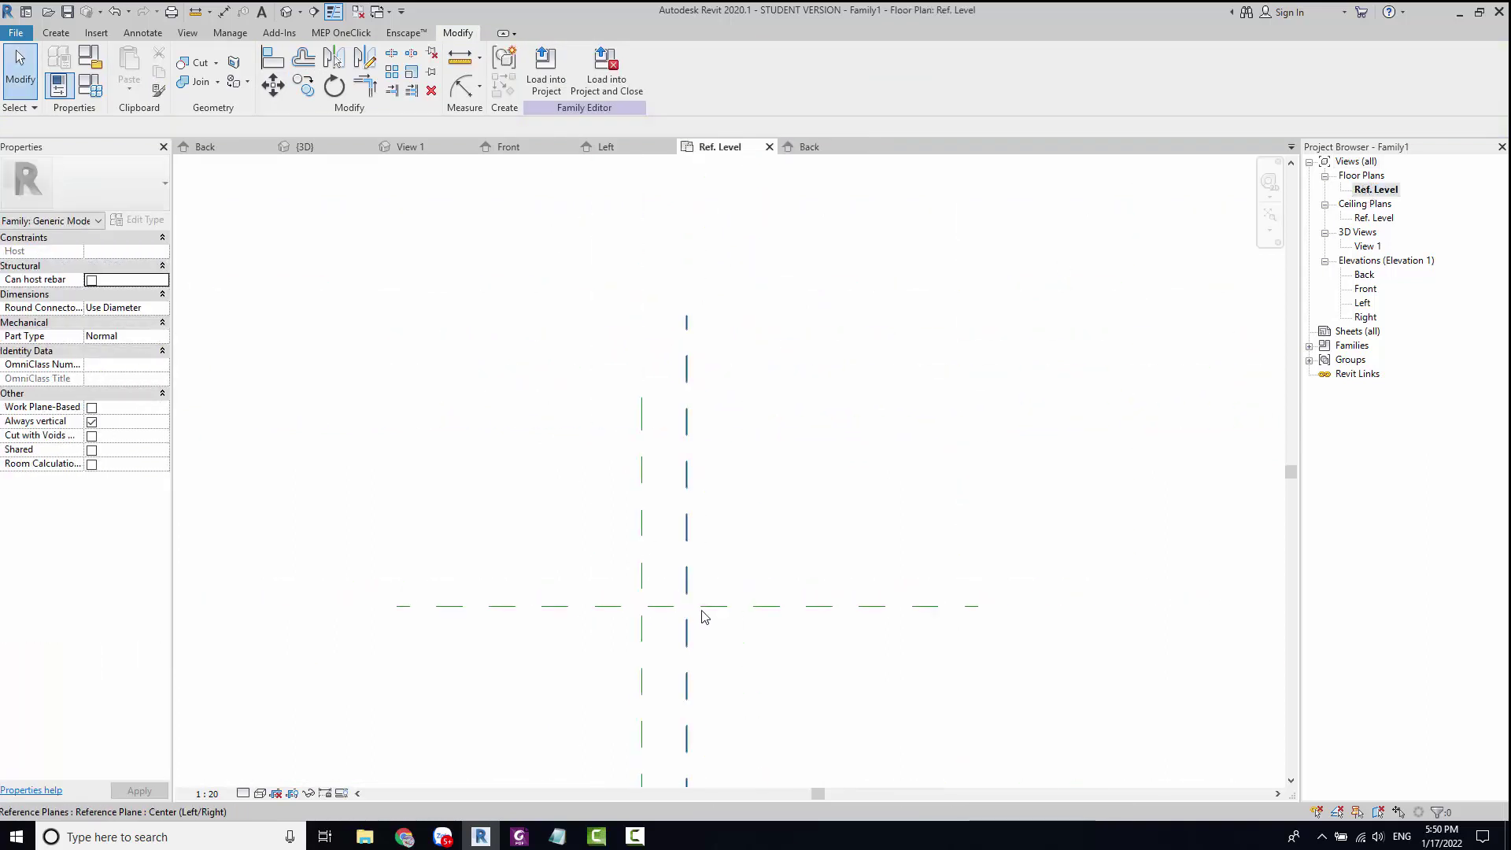
# Step: Start an extrusion sketch with a circumscribed polygon centred on the plane intersection
pyautogui.moveTo(701, 617); pyautogui.dragTo(627, 489, button='middle')
pyautogui.scroll(3, 627, 489)
pyautogui.click(56, 32)
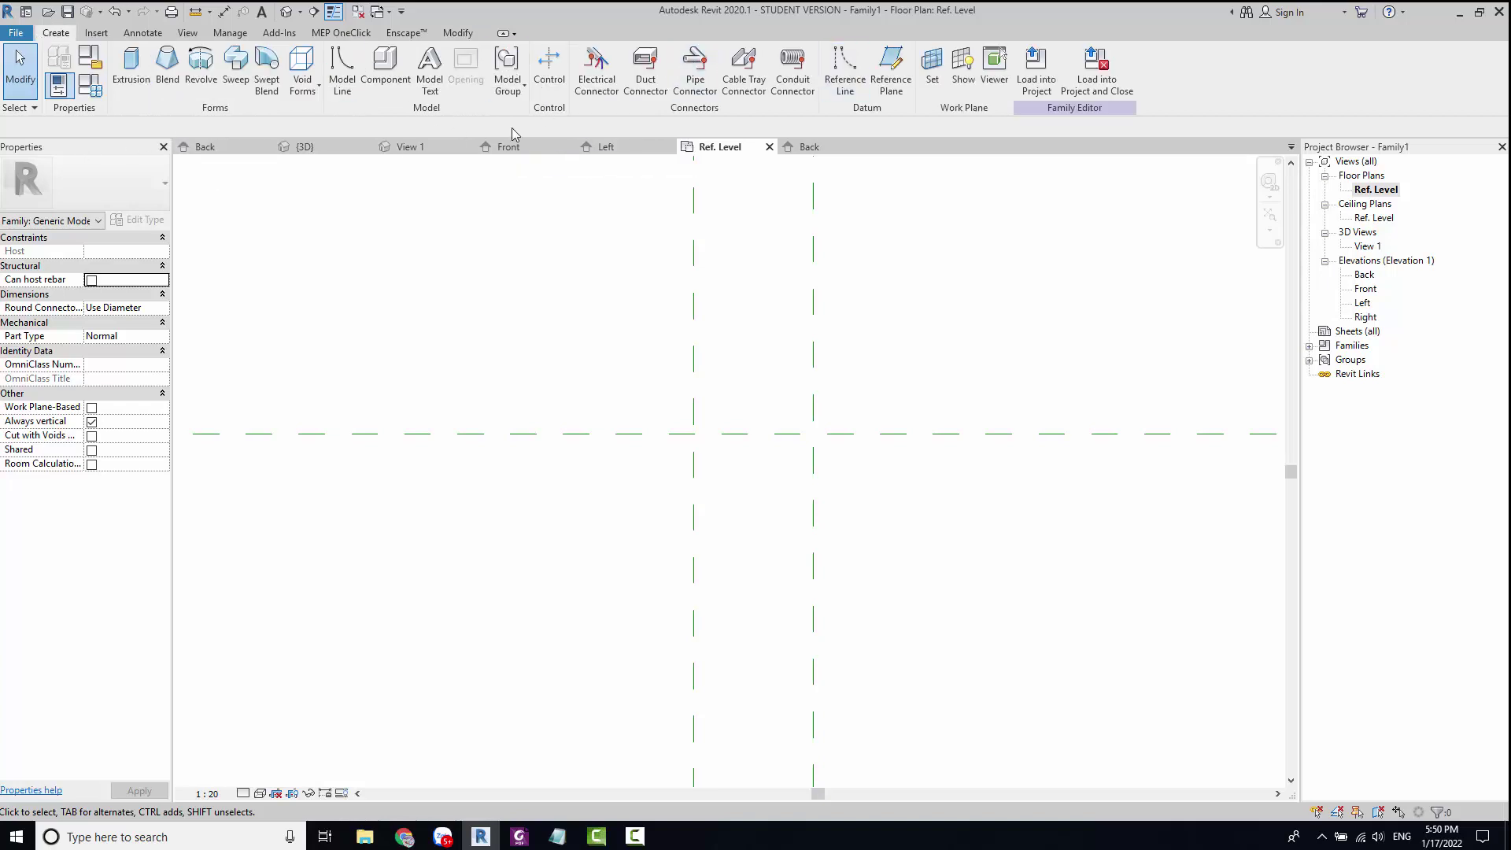
pyautogui.click(130, 67)
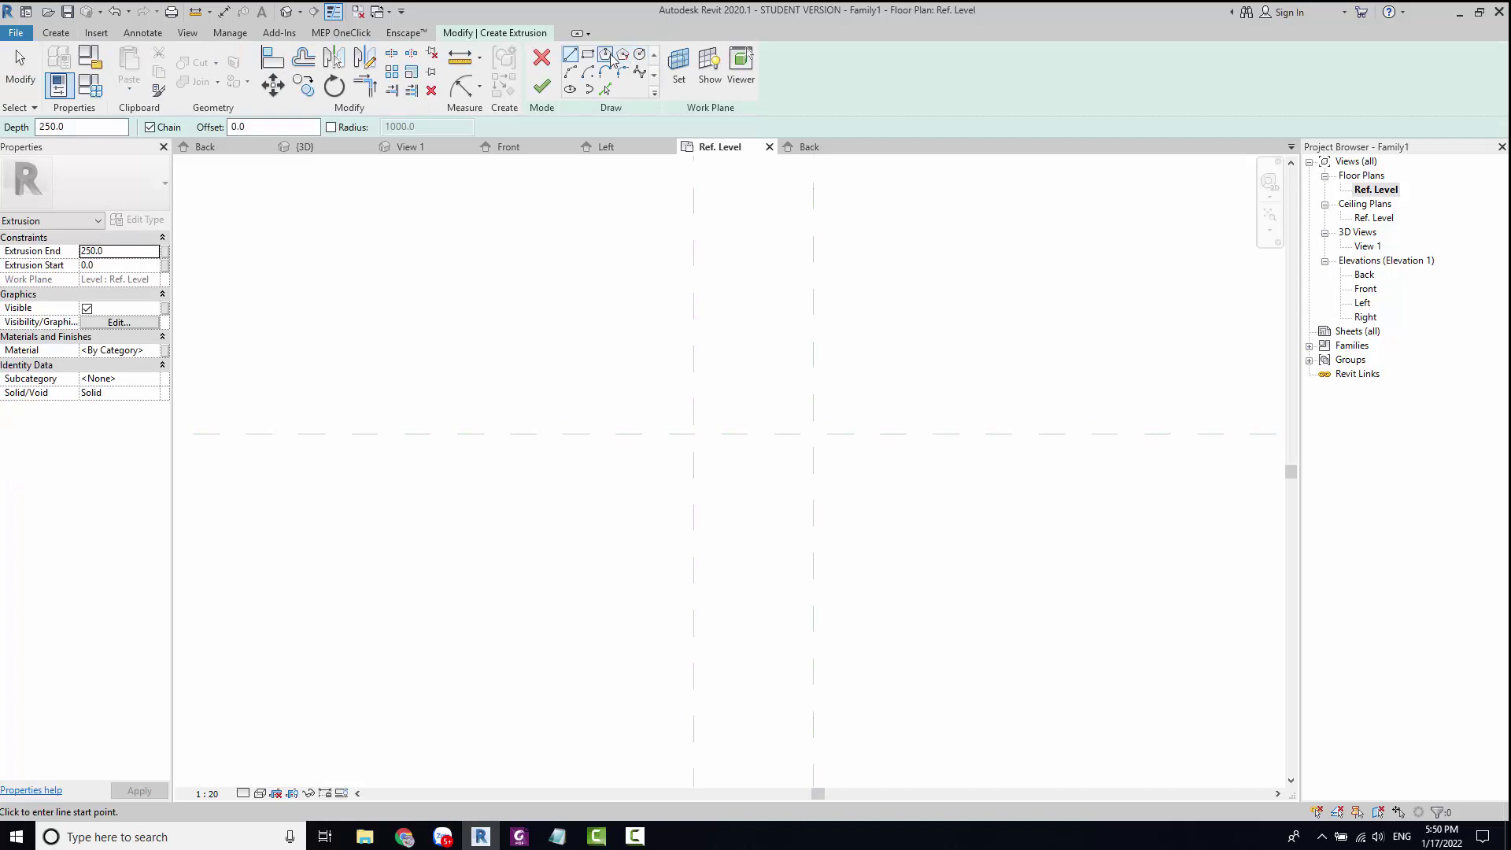
pyautogui.click(606, 55)
pyautogui.click(697, 428)
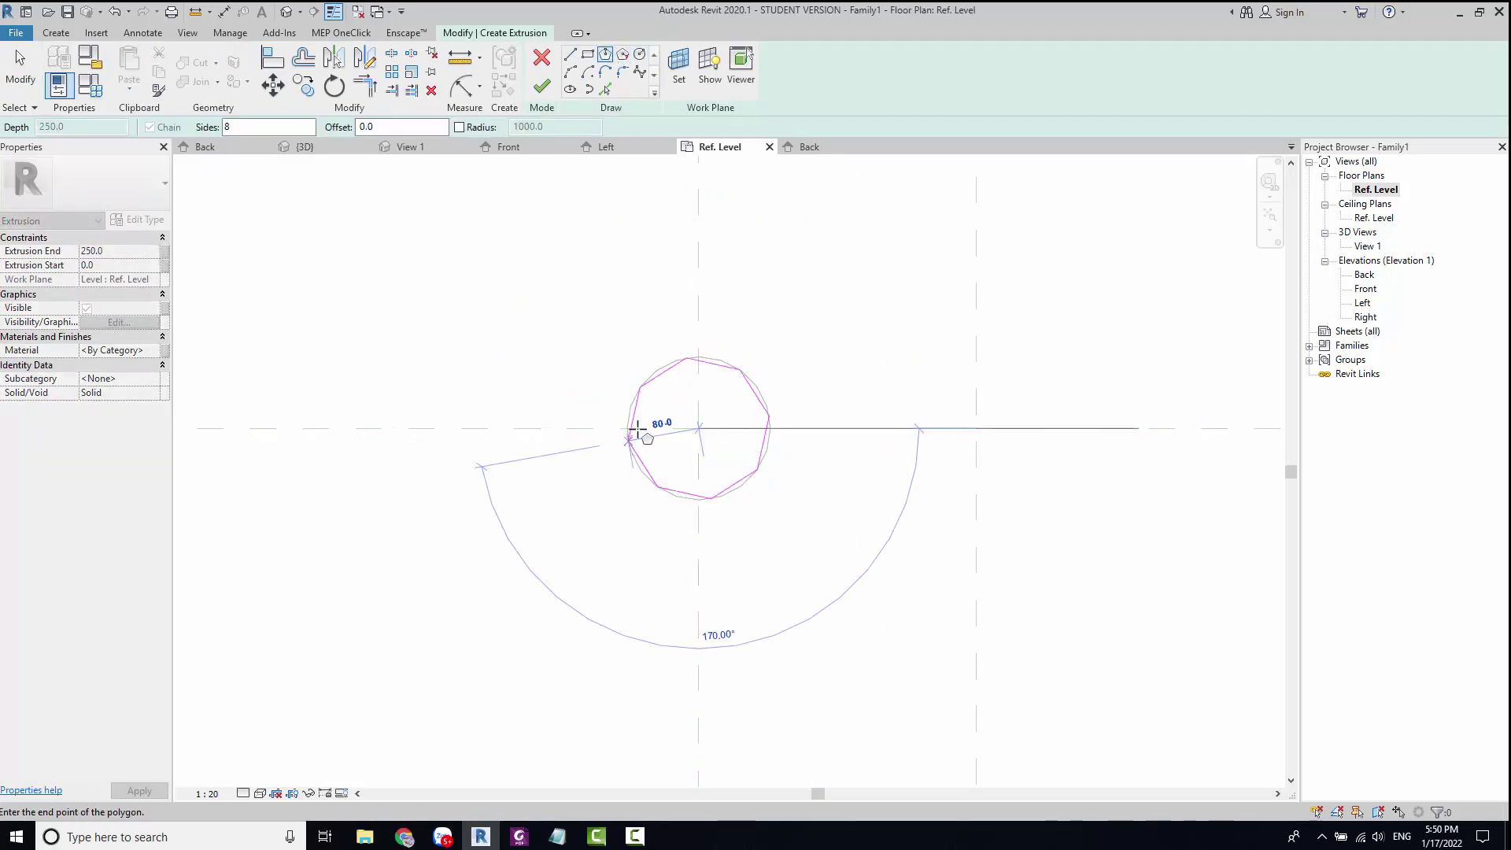
pyautogui.scroll(2, 689, 390)
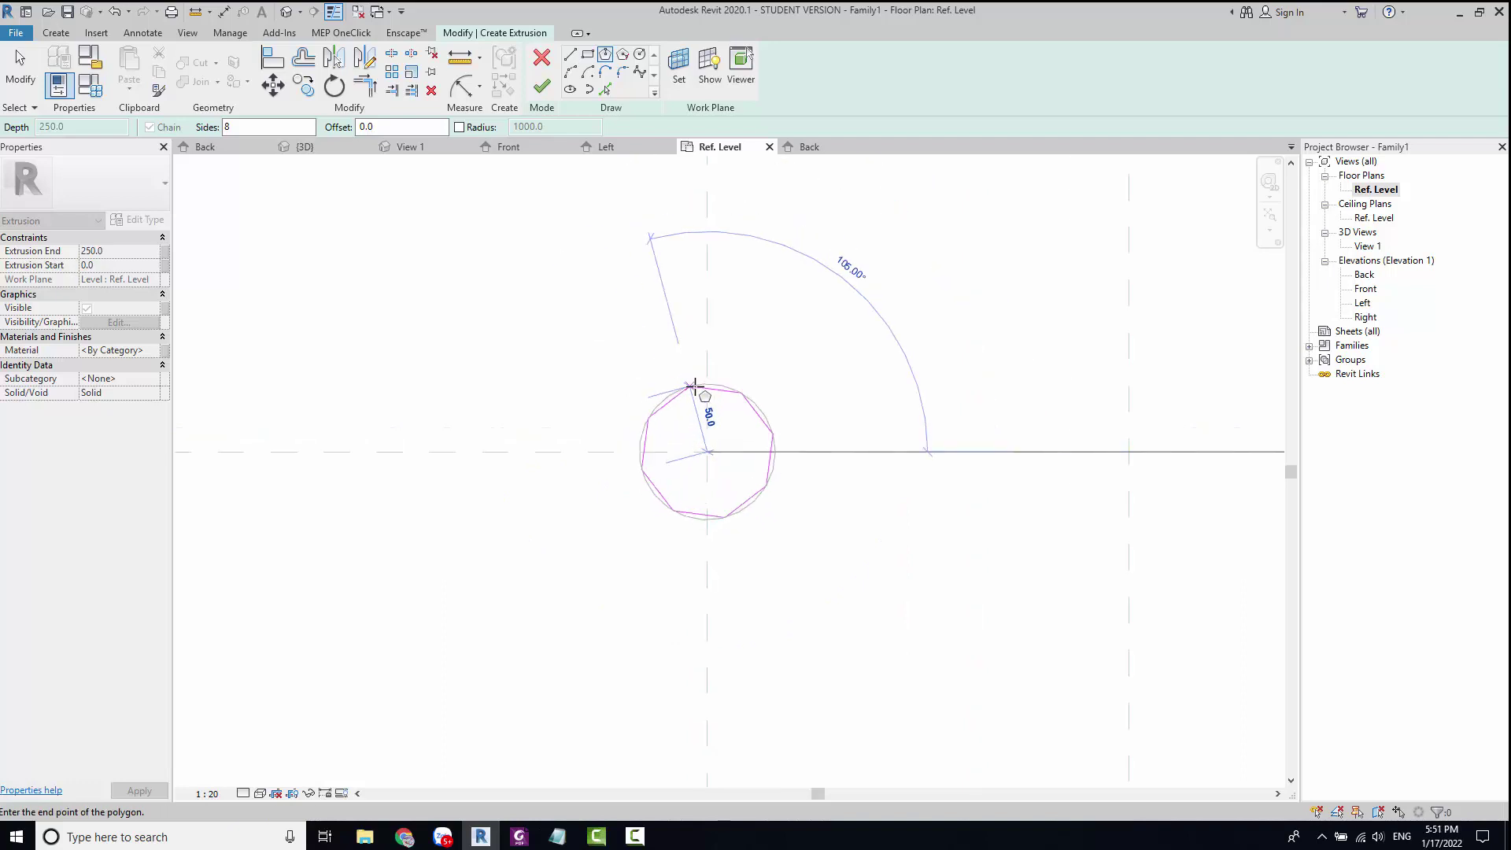
pyautogui.click(622, 55)
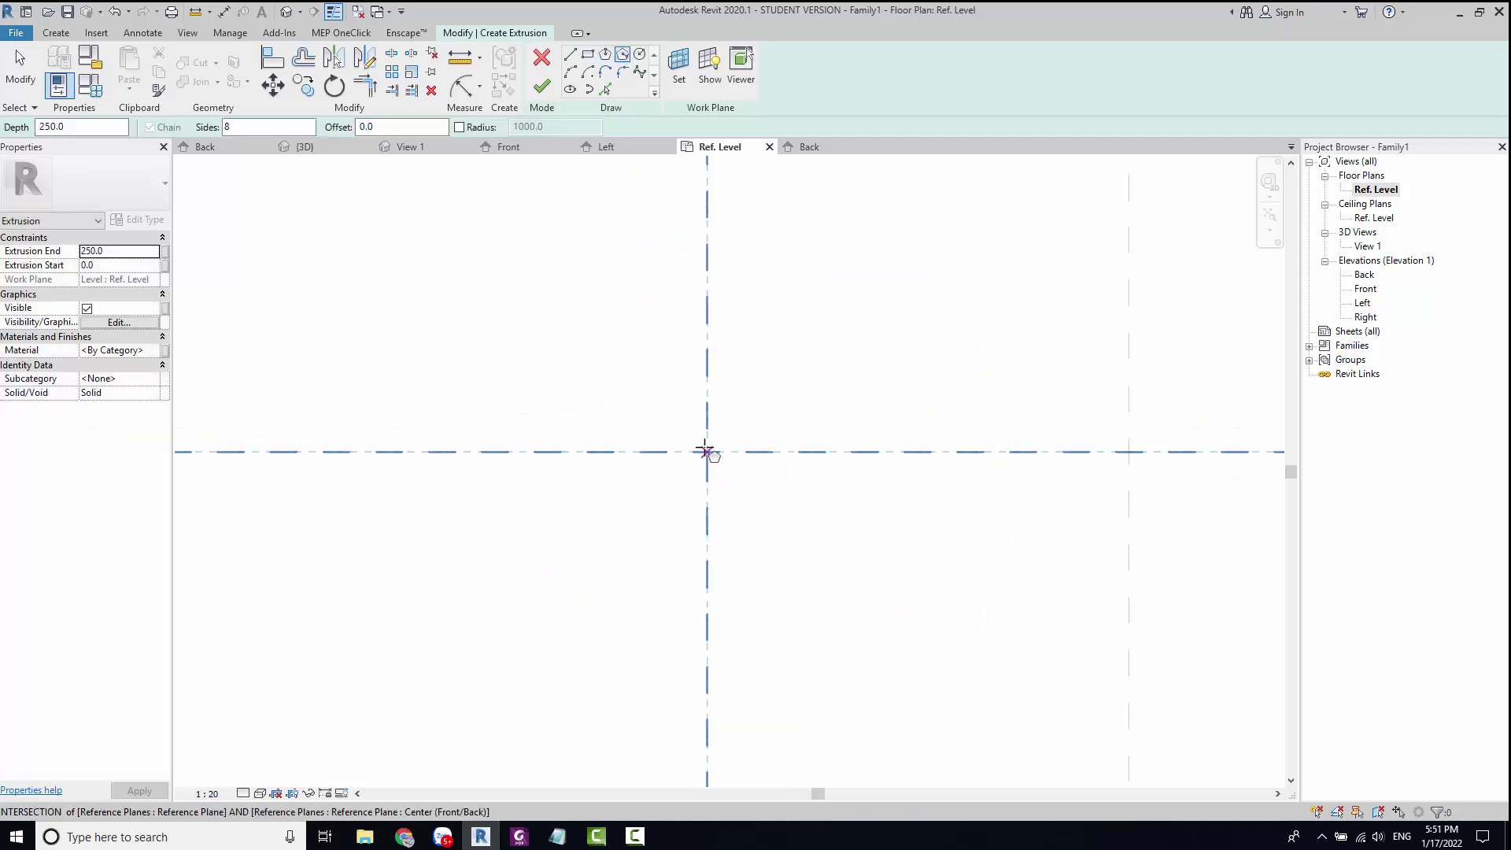
pyautogui.click(706, 452)
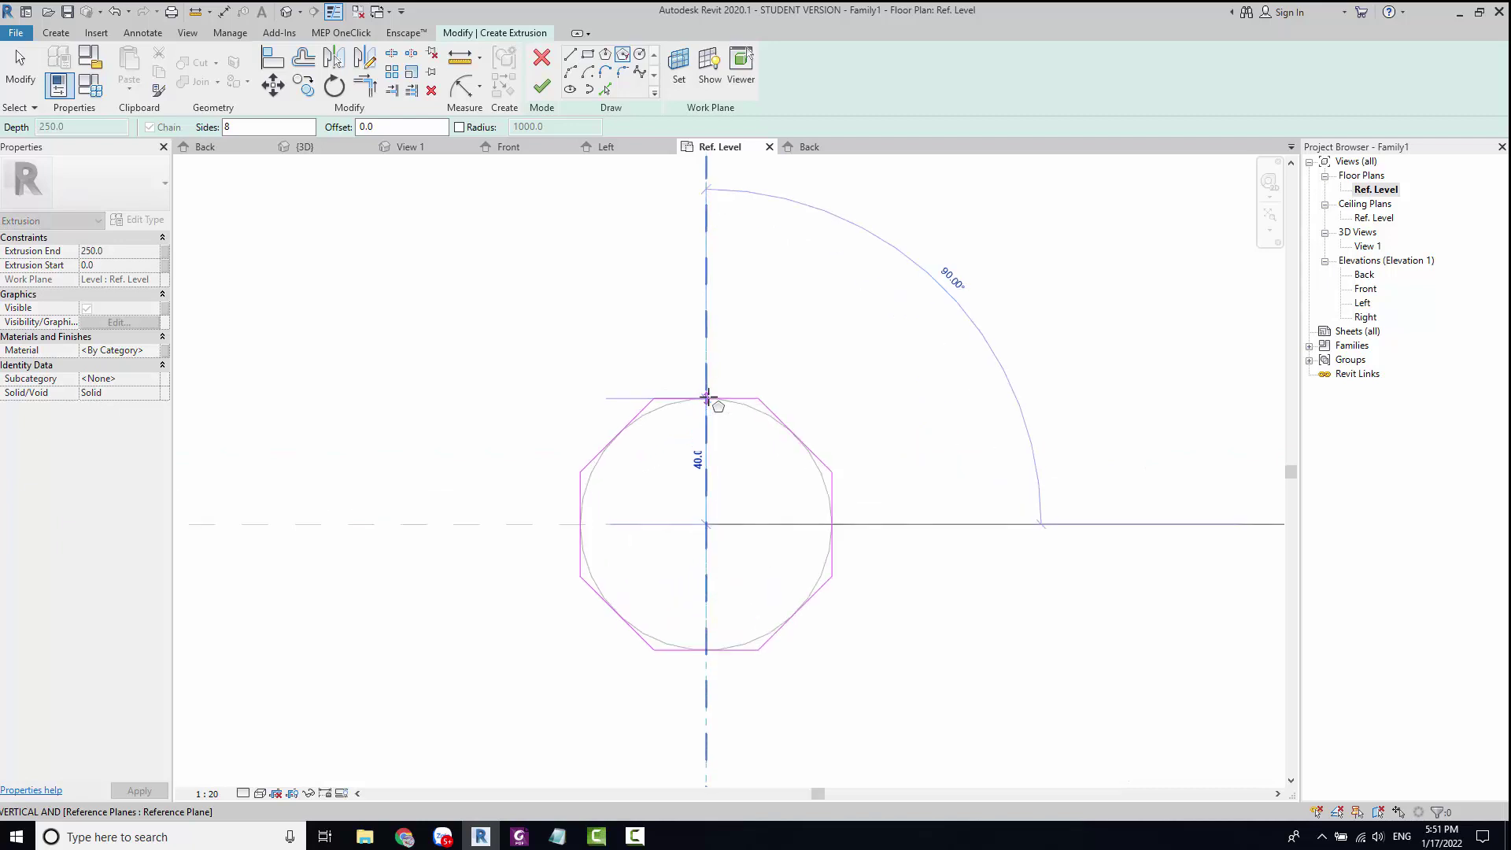
# Step: Size the octagon and finish the sketch as a 250-deep nut extrusion
pyautogui.scroll(1, 706, 398)
pyautogui.scroll(1, 706, 398)
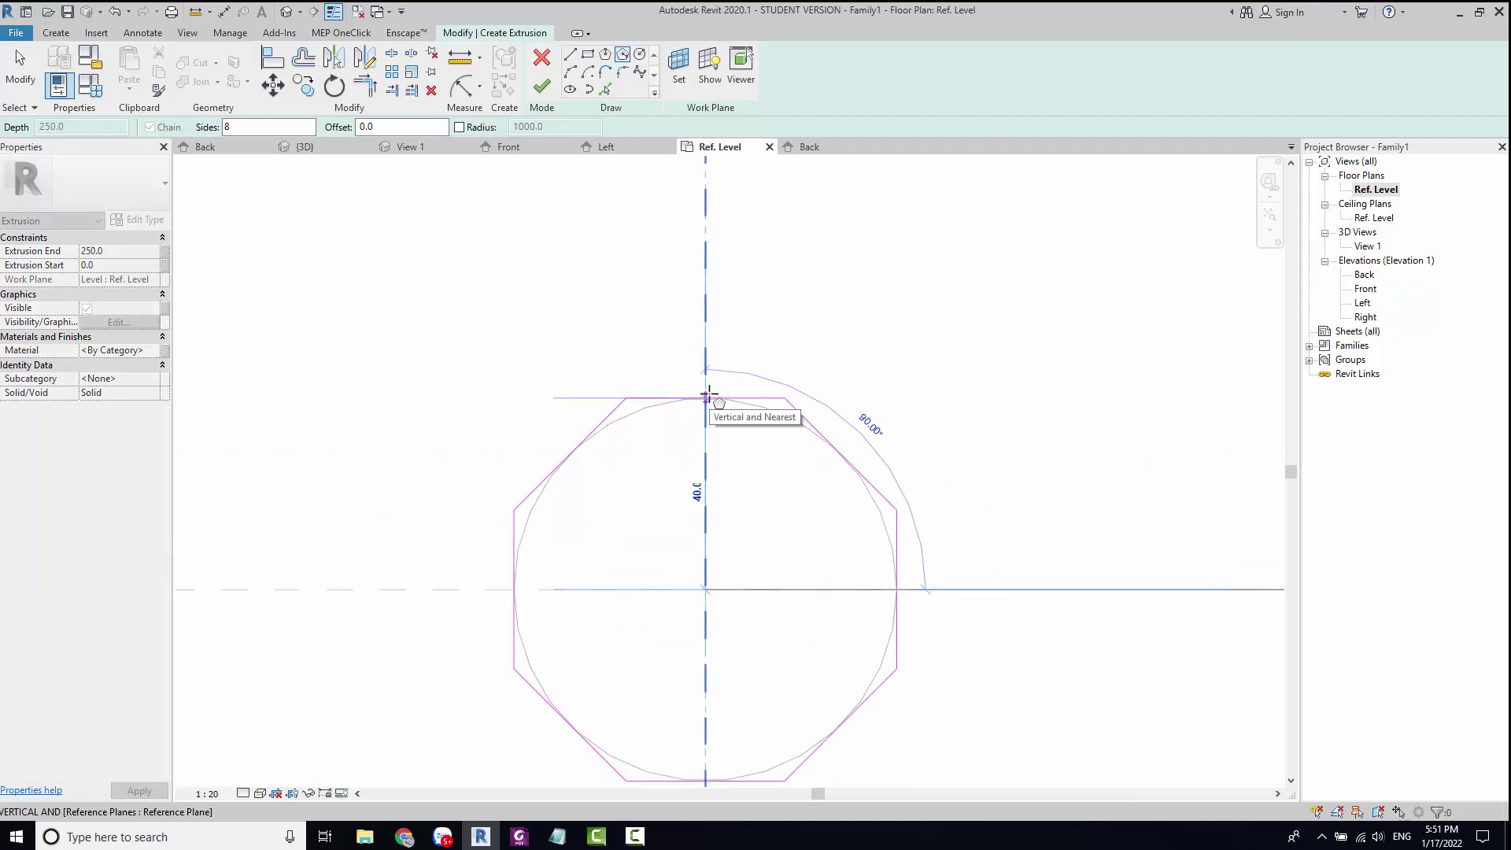
pyautogui.click(706, 349)
pyautogui.scroll(-3, 708, 352)
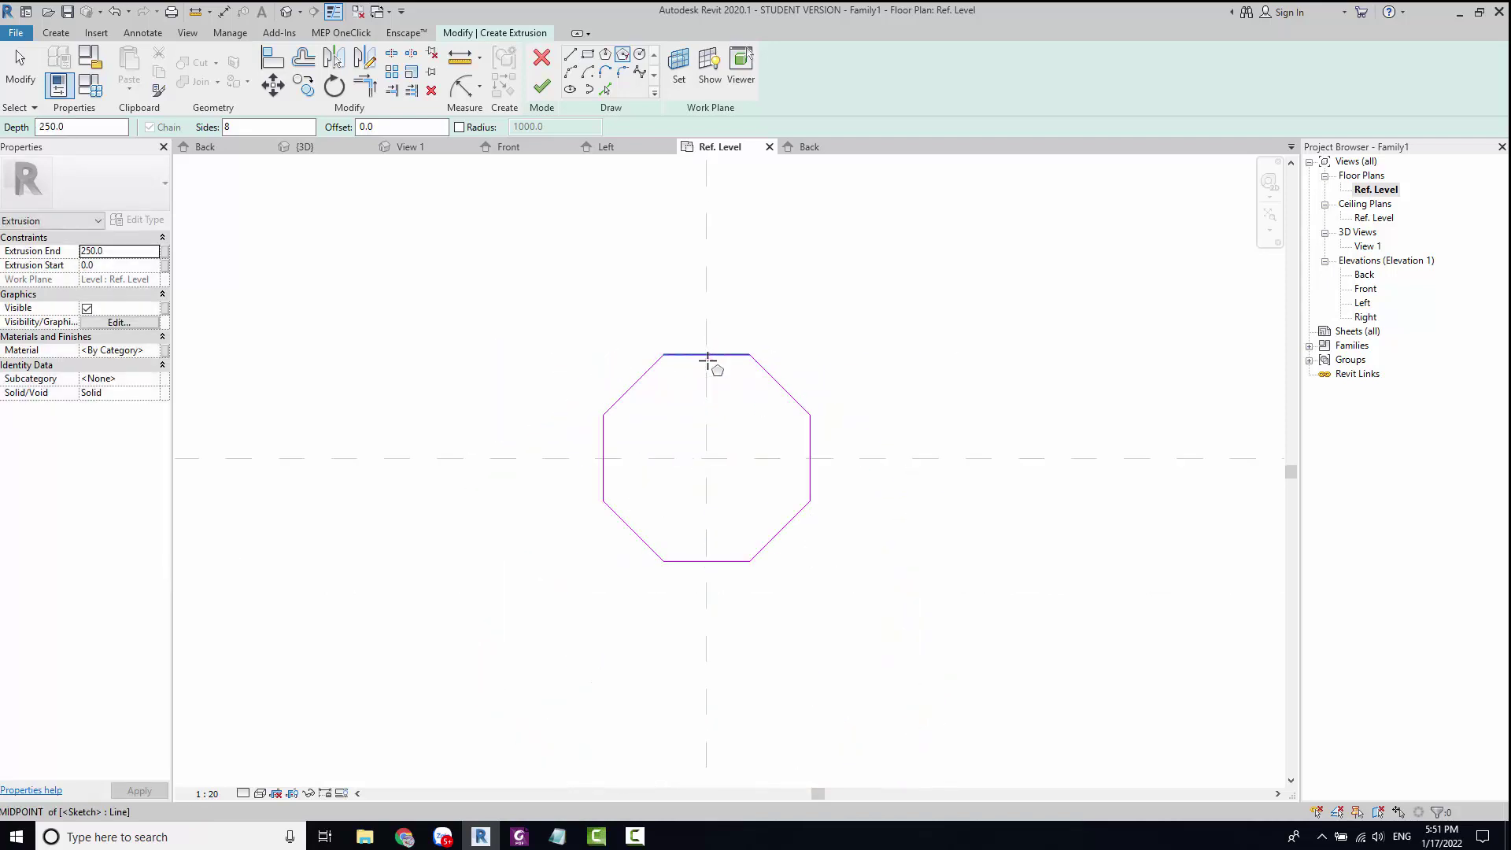
pyautogui.press('Escape')
pyautogui.press('Escape')
pyautogui.click(542, 87)
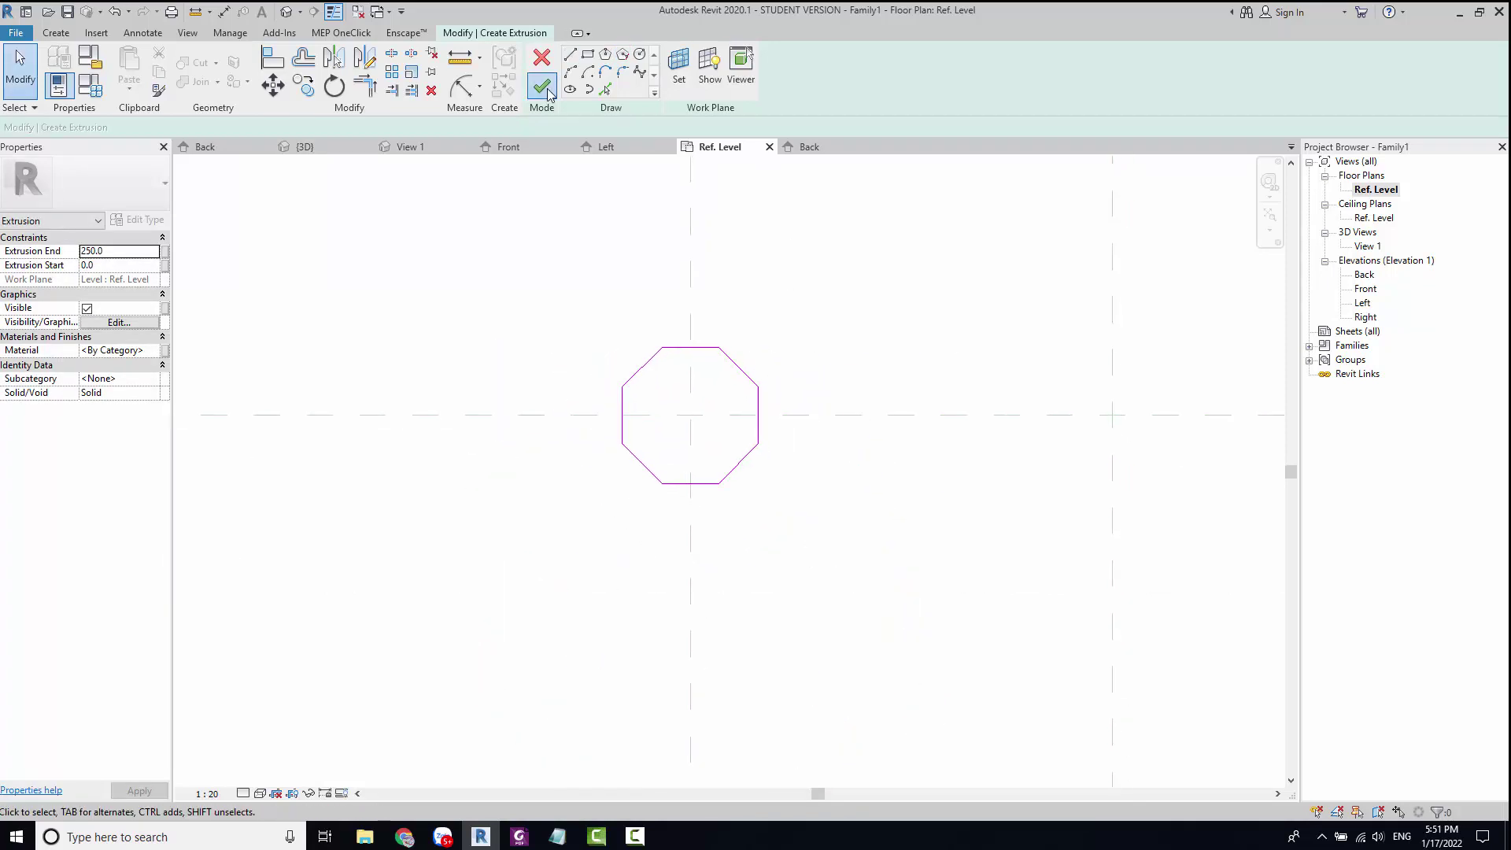
pyautogui.scroll(2, 728, 362)
pyautogui.doubleClick(692, 351)
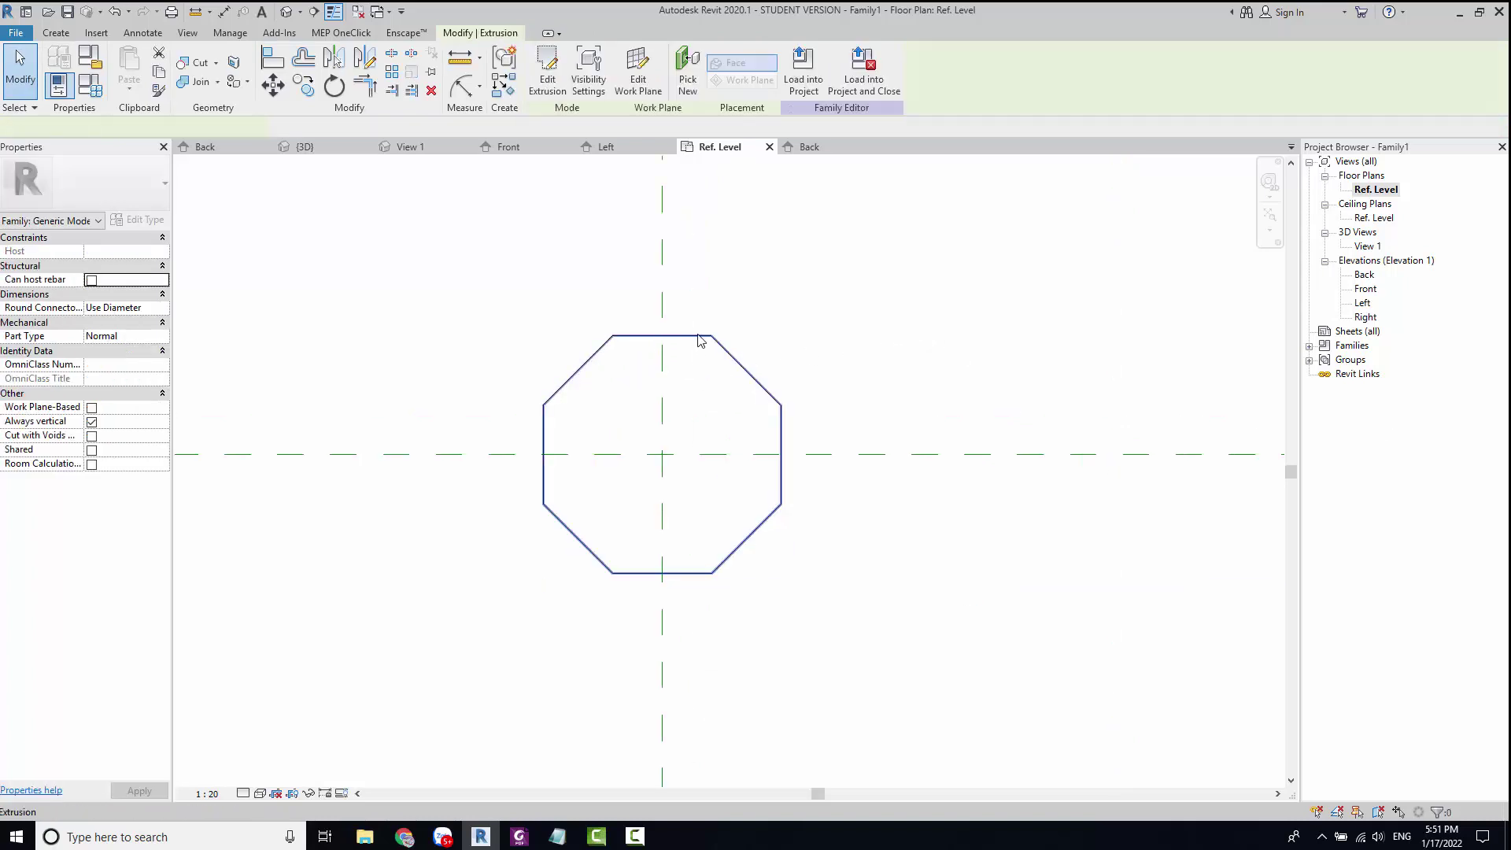
# Step: Draw a circular hole at the plane intersection and set its radius to 20
pyautogui.click(641, 55)
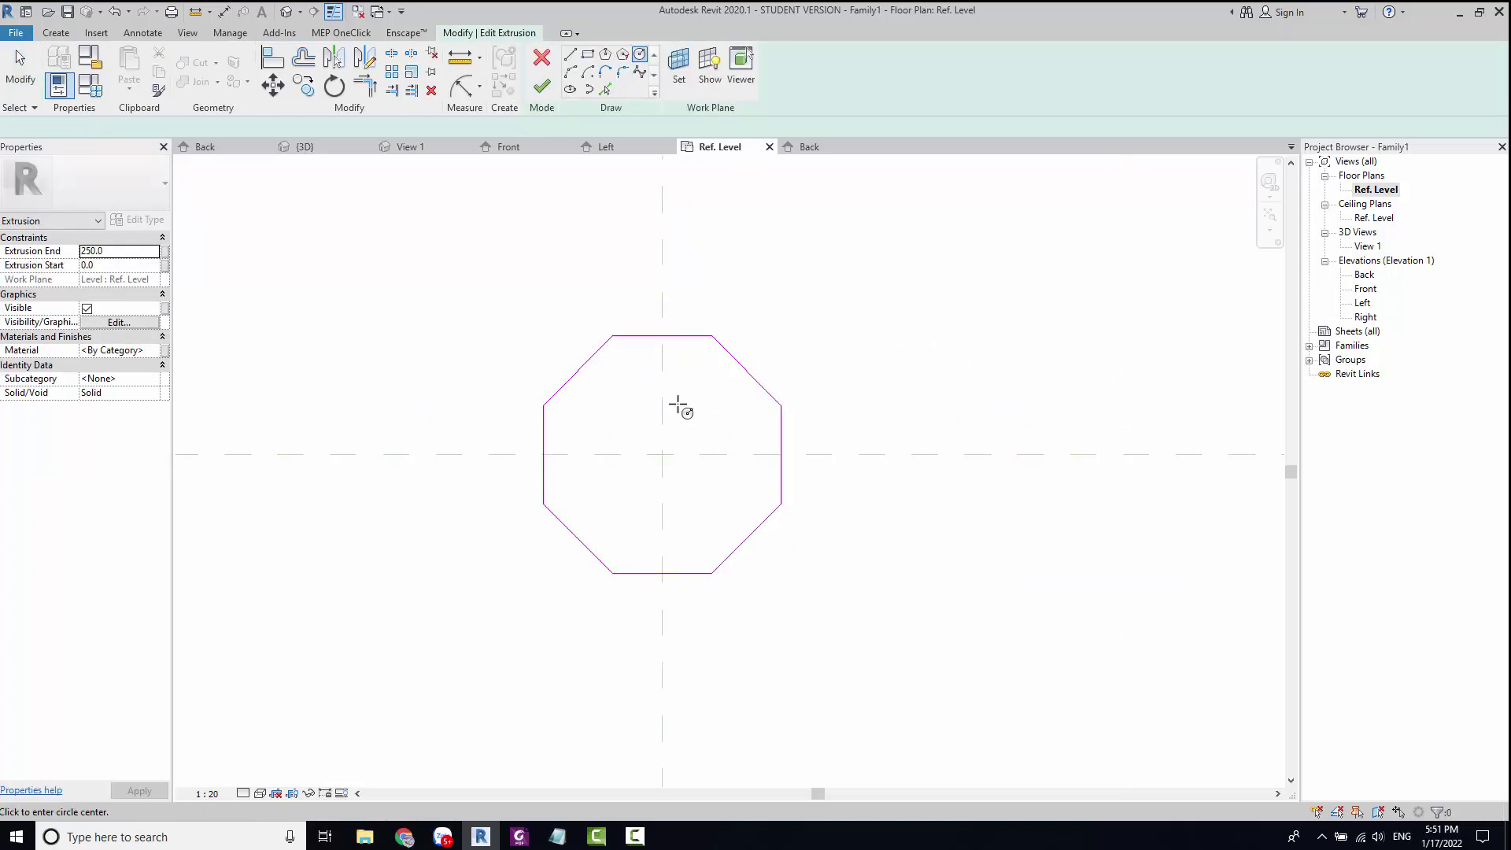
pyautogui.click(662, 454)
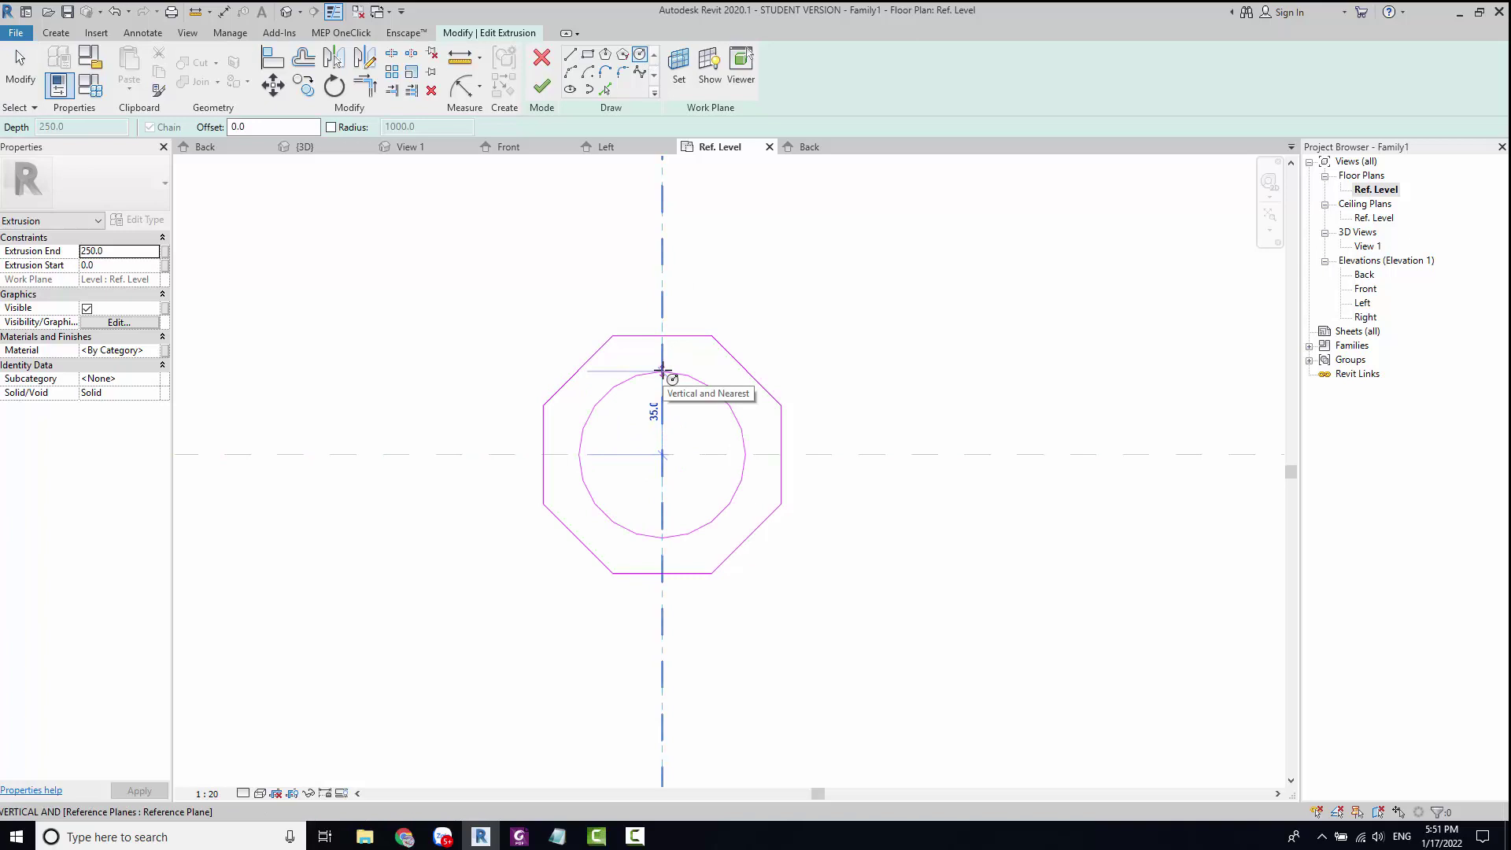
pyautogui.write('40')
pyautogui.press('Return')
pyautogui.press('Escape')
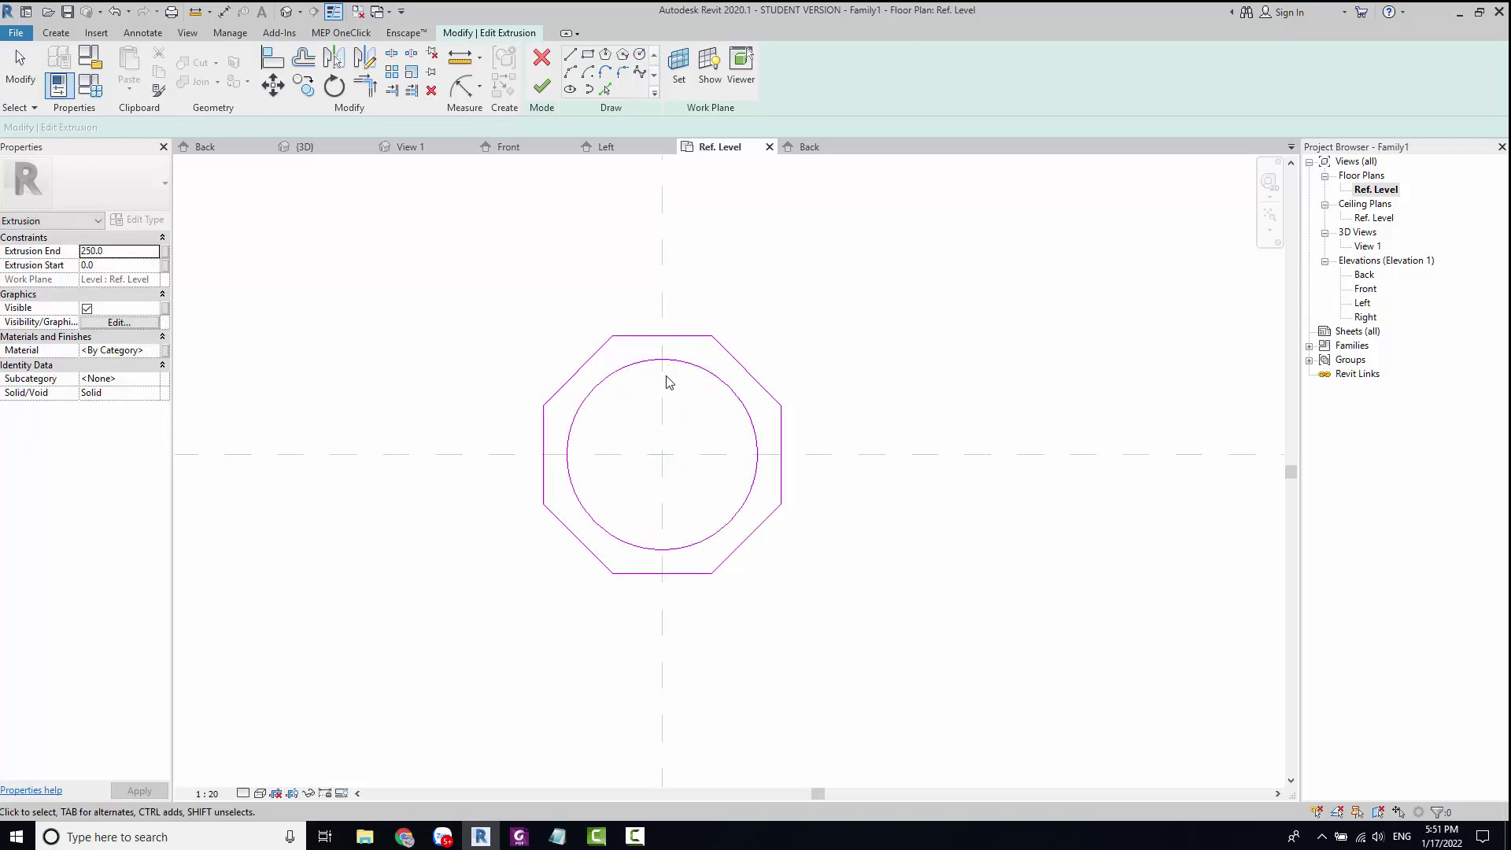
pyautogui.press('Escape')
pyautogui.click(673, 362)
pyautogui.click(687, 410)
pyautogui.write('20')
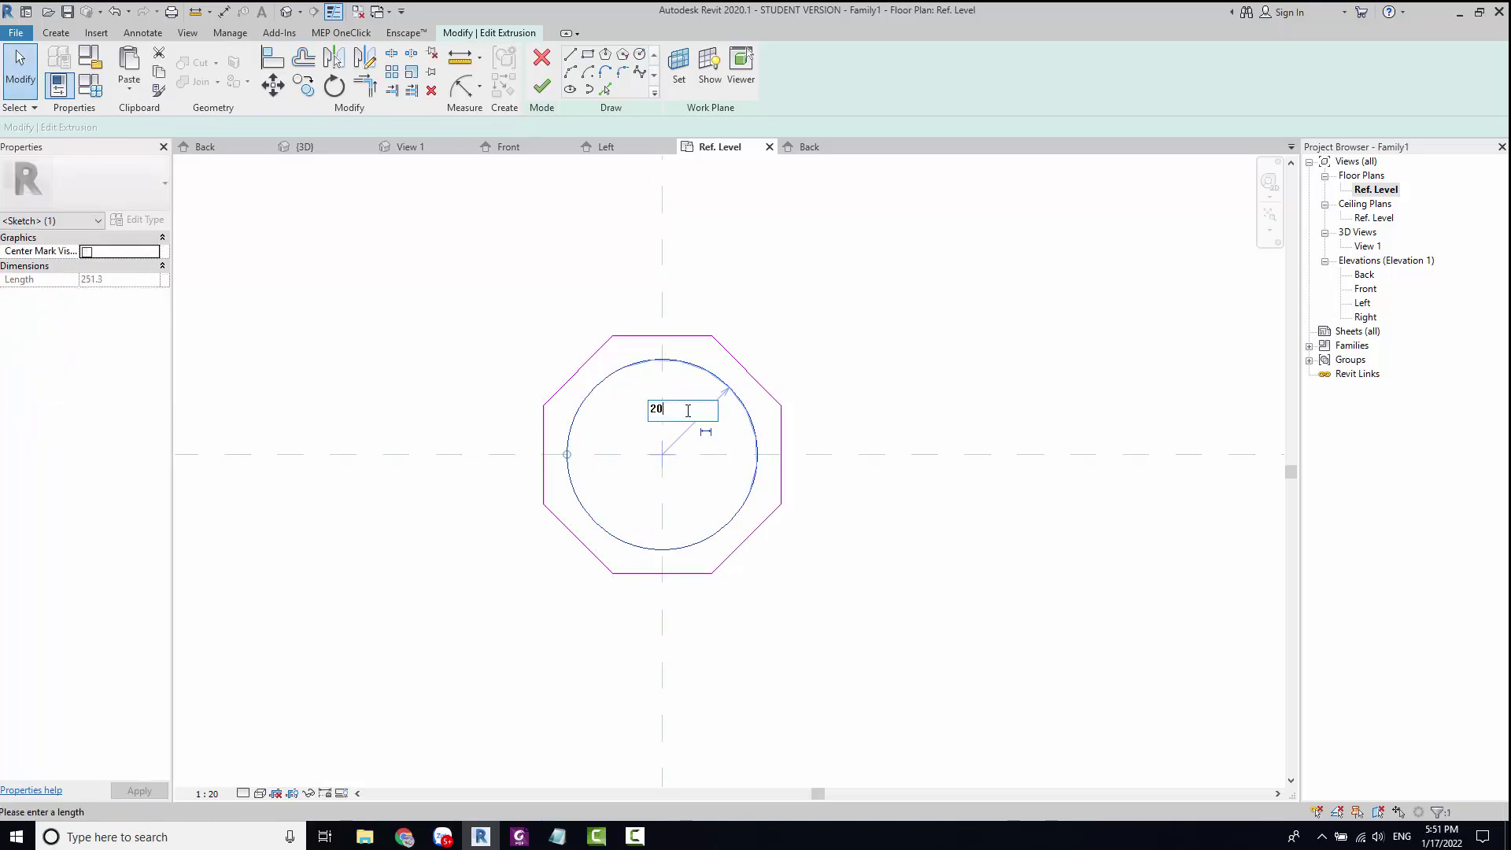
pyautogui.press('Return')
pyautogui.press('Escape')
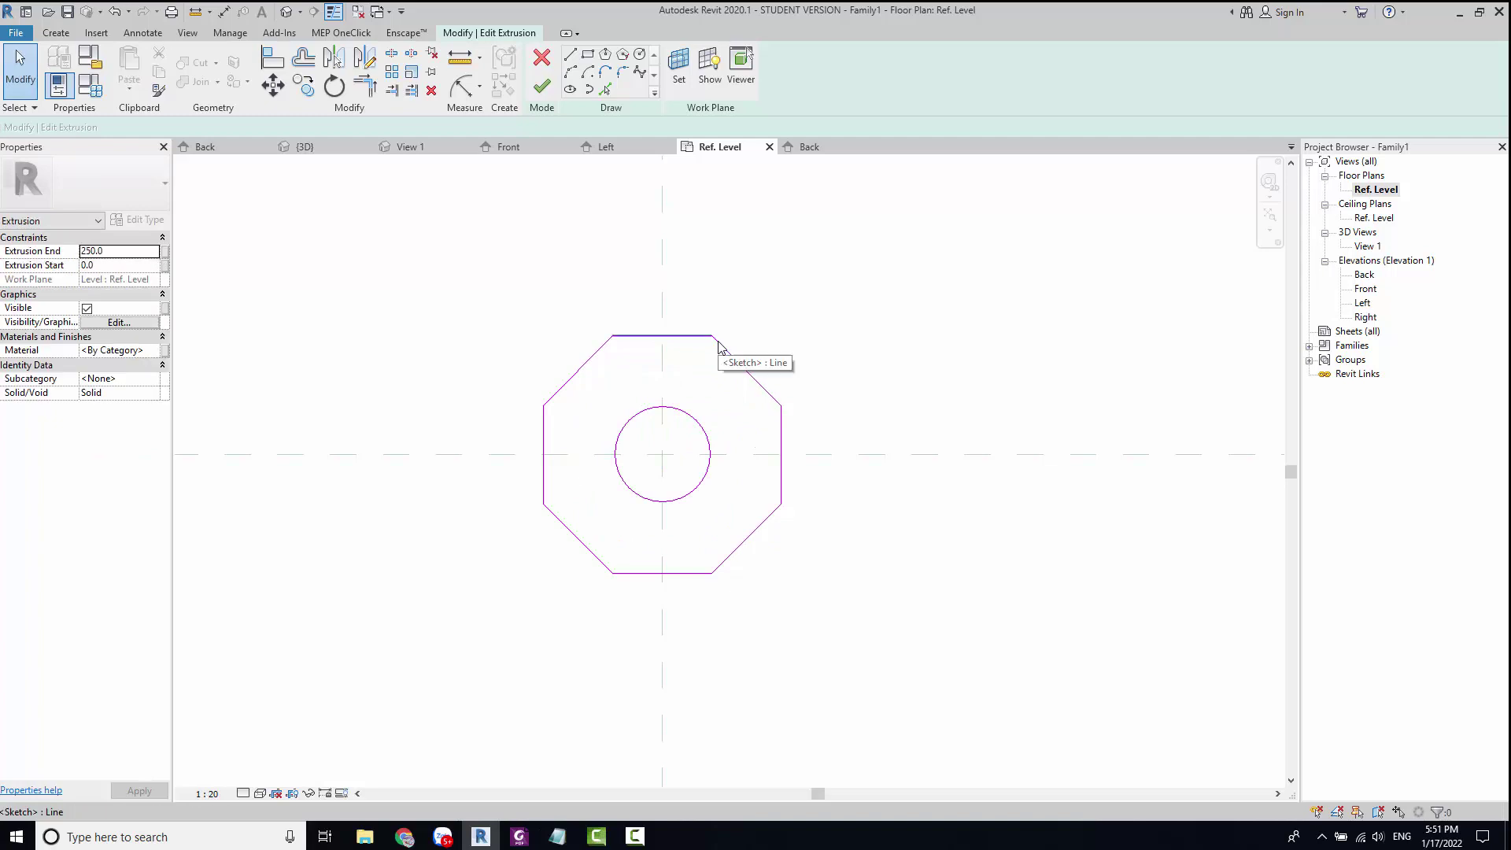
# Step: Replace the old octagon with a new circumscribed 8-sided polygon and finish the sketch
pyautogui.press('Tab')
pyautogui.click(718, 347)
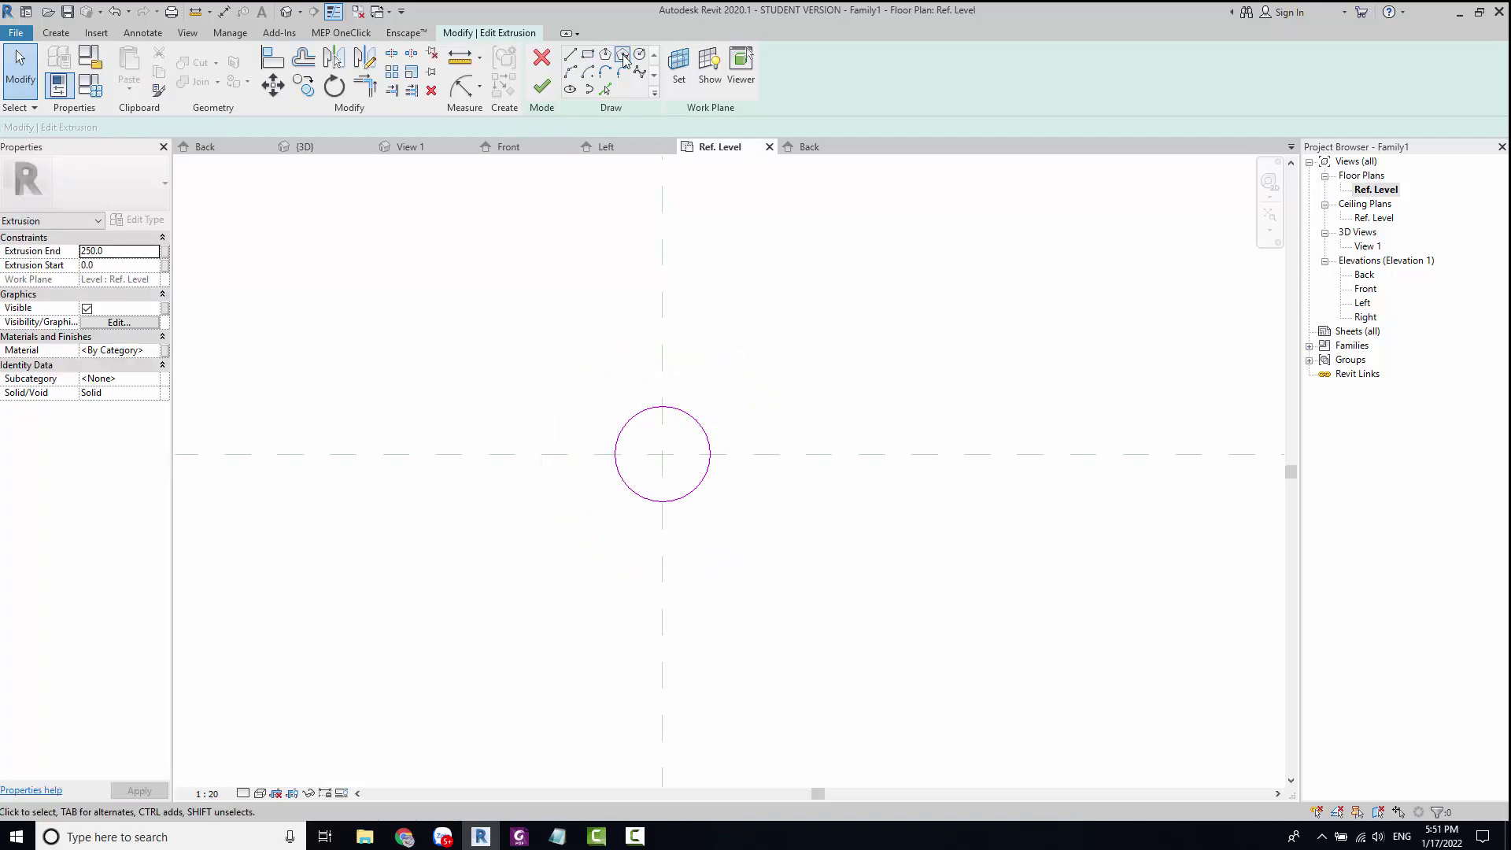
pyautogui.click(622, 54)
pyautogui.click(661, 455)
pyautogui.scroll(2, 661, 398)
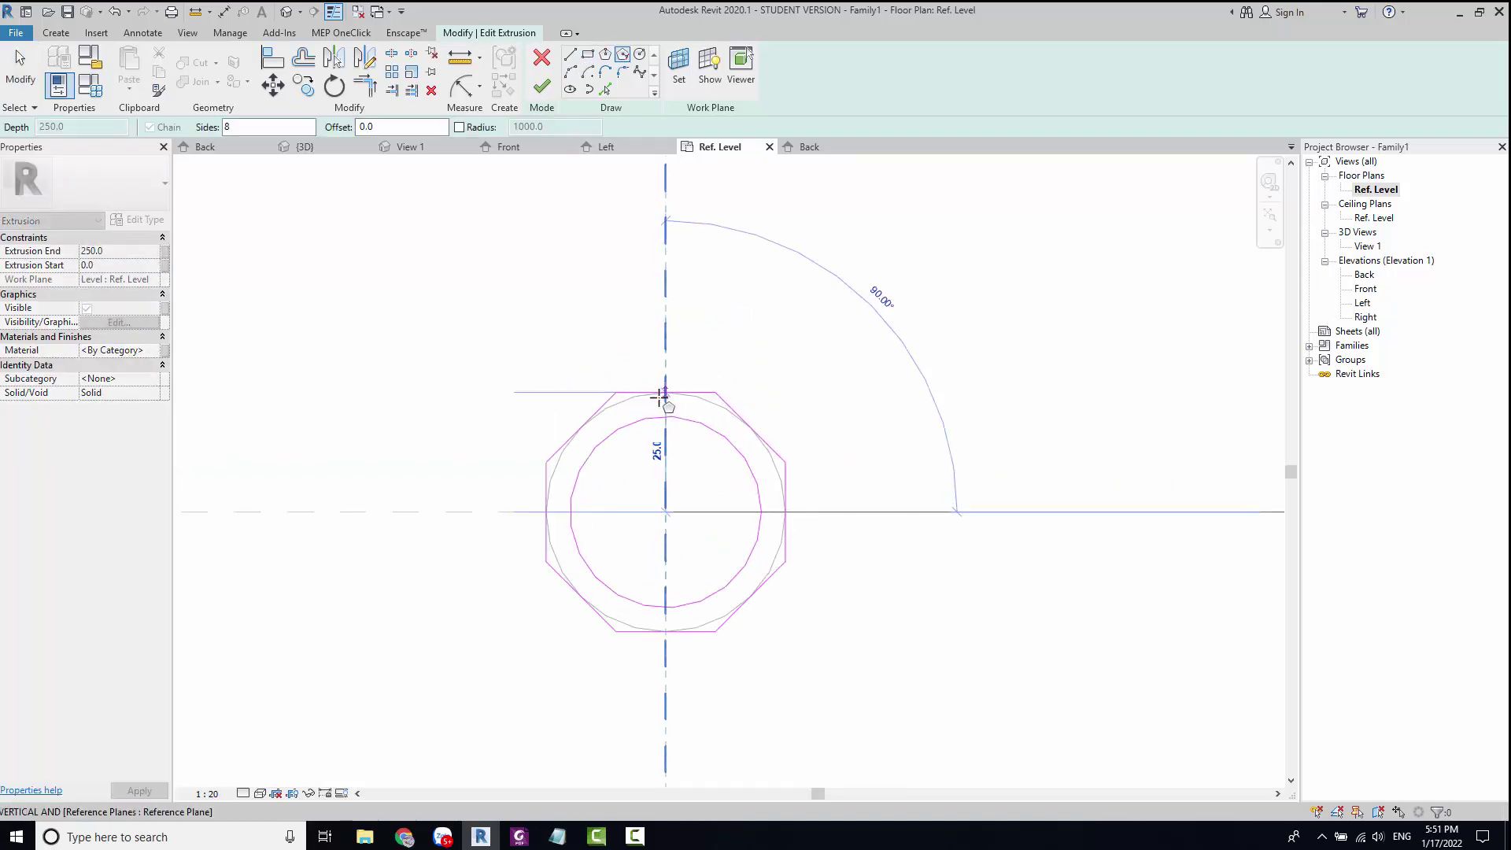
pyautogui.click(661, 397)
pyautogui.press('Escape')
pyautogui.press('Escape')
pyautogui.scroll(1, 662, 397)
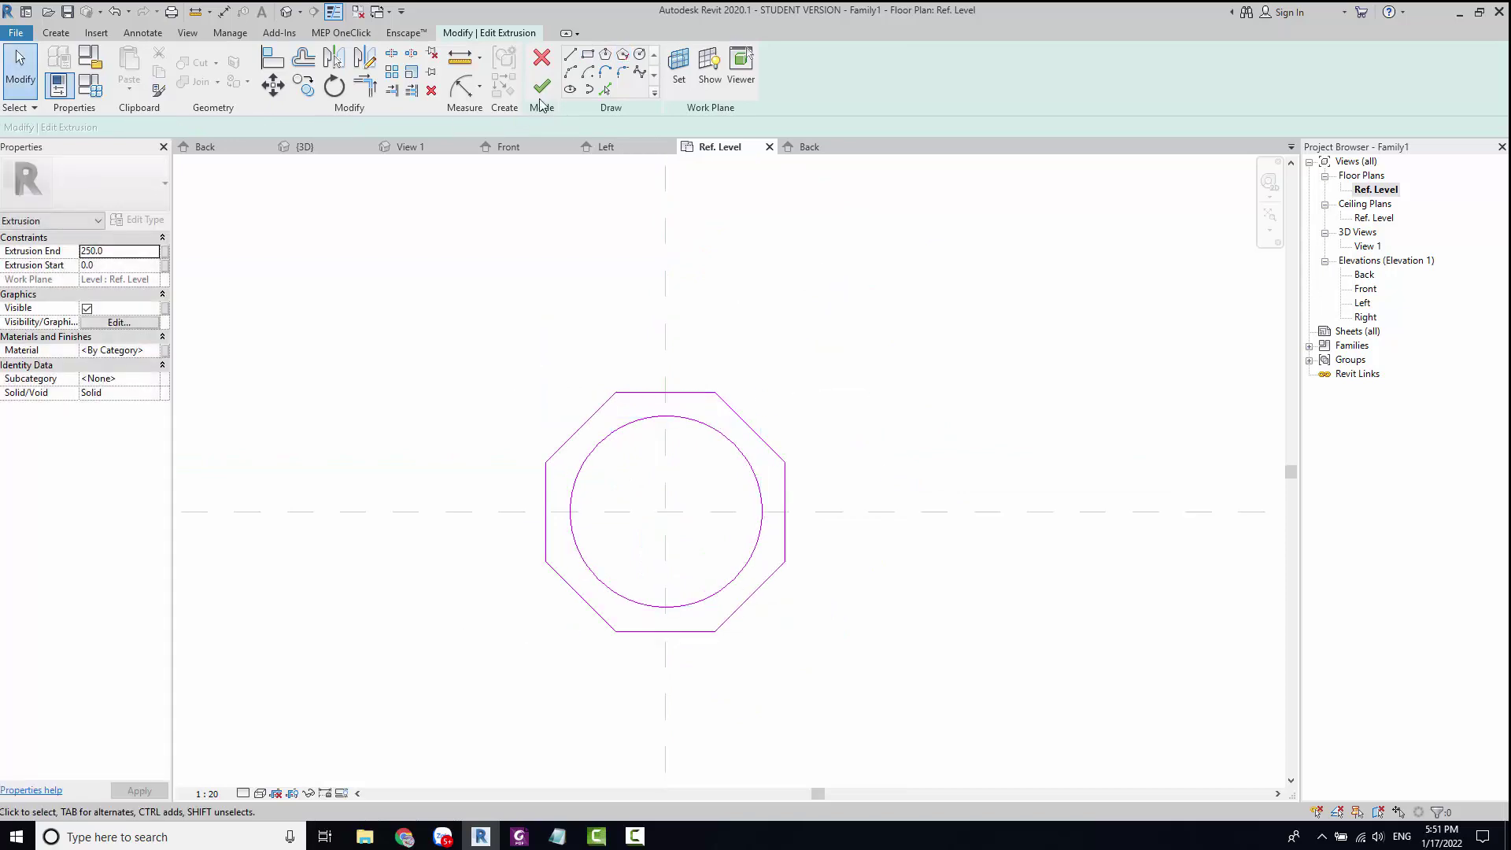
pyautogui.click(541, 87)
pyautogui.click(951, 388)
pyautogui.scroll(-3, 952, 315)
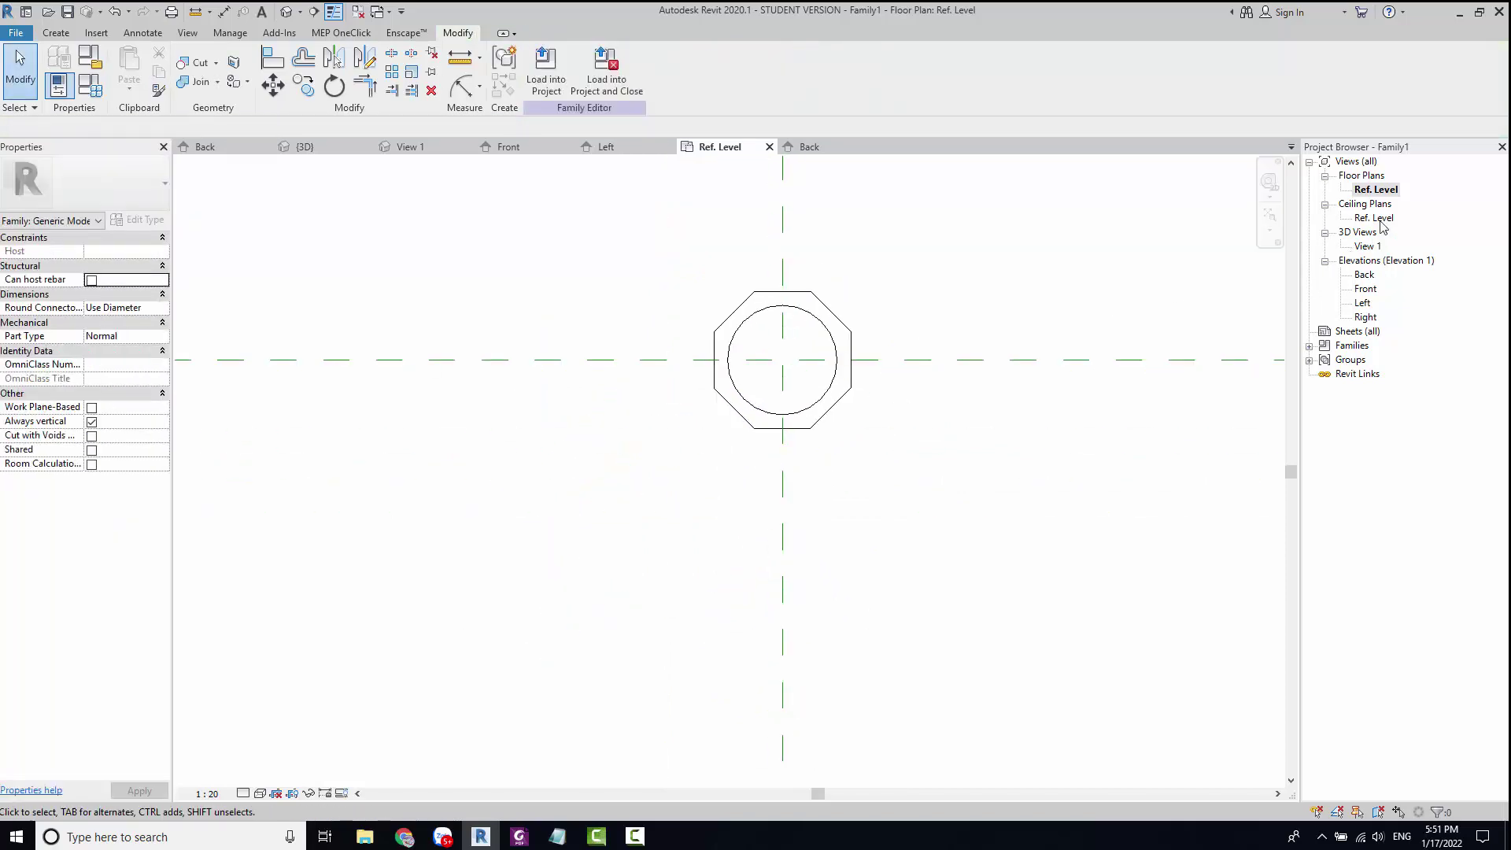
# Step: Select the nut extrusion in the Back elevation and locate it in the Ref. Level plan
pyautogui.doubleClick(1366, 274)
pyautogui.scroll(2, 1023, 432)
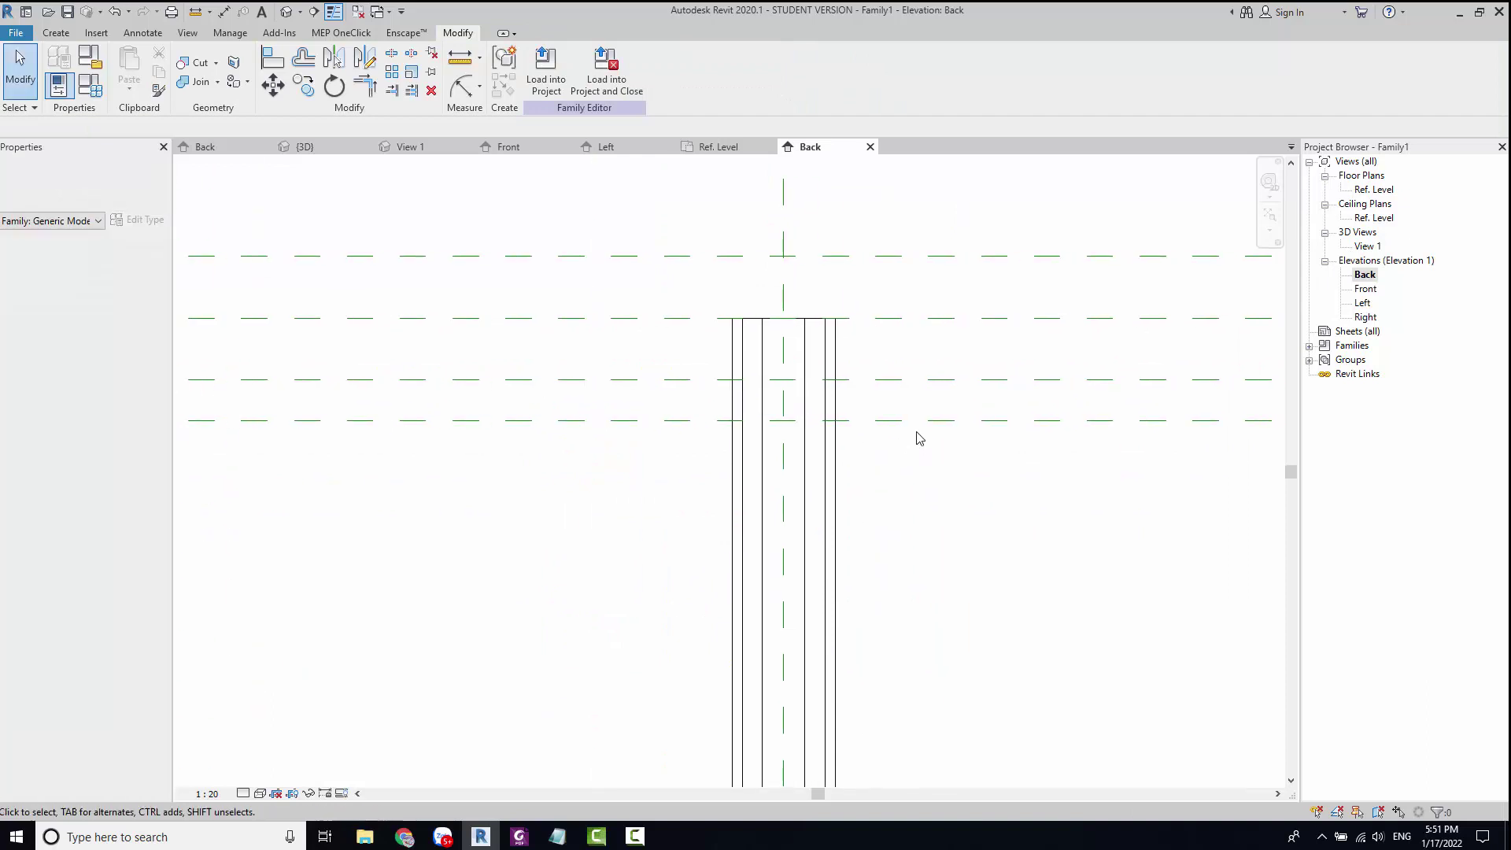
pyautogui.scroll(-2, 916, 432)
pyautogui.click(861, 388)
pyautogui.scroll(-2, 858, 385)
pyautogui.scroll(-3, 857, 387)
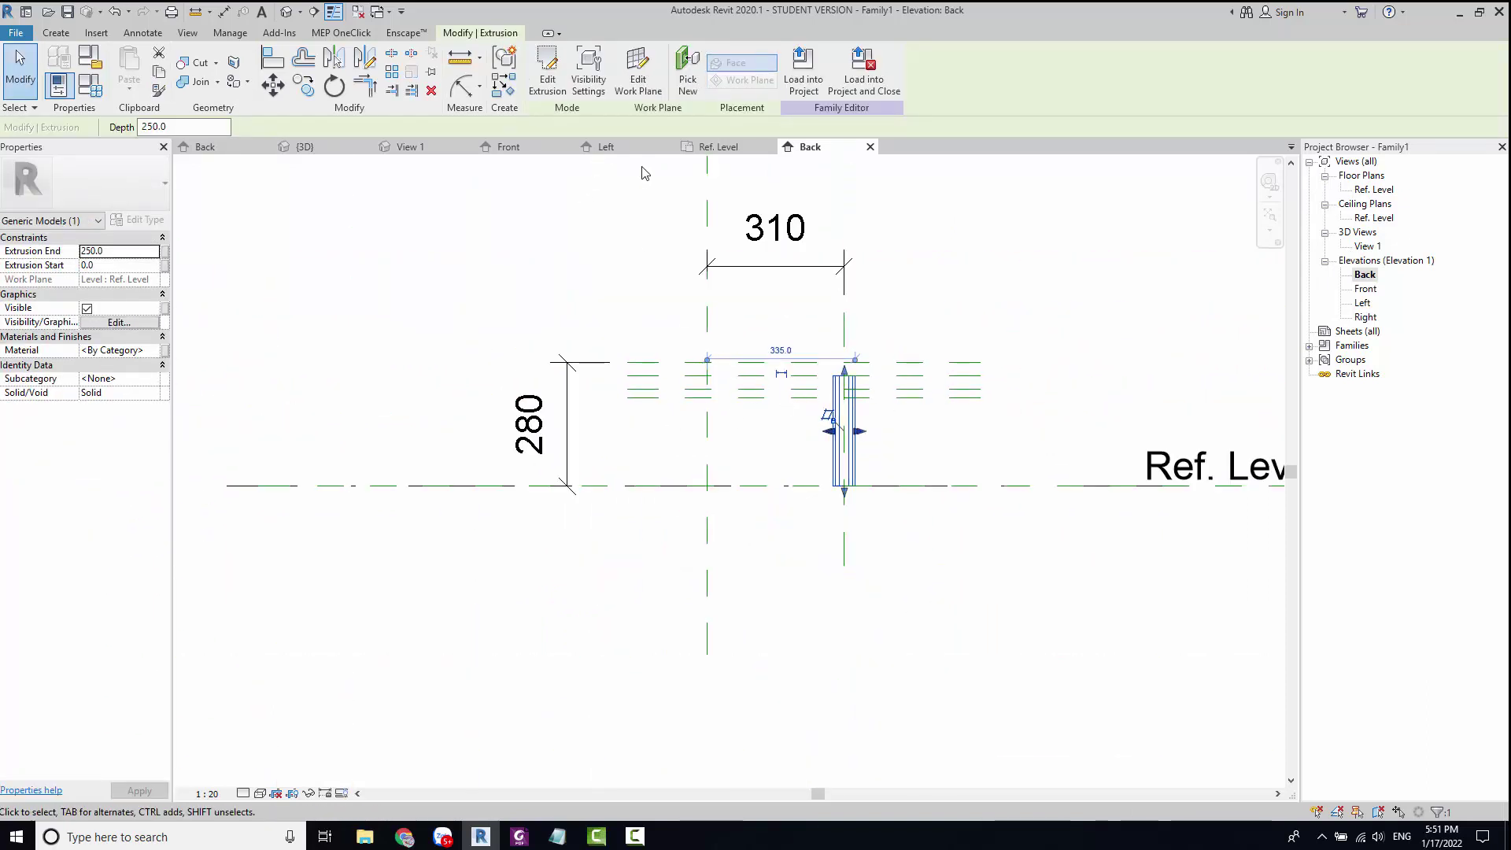
pyautogui.scroll(2, 816, 405)
pyautogui.scroll(1, 804, 400)
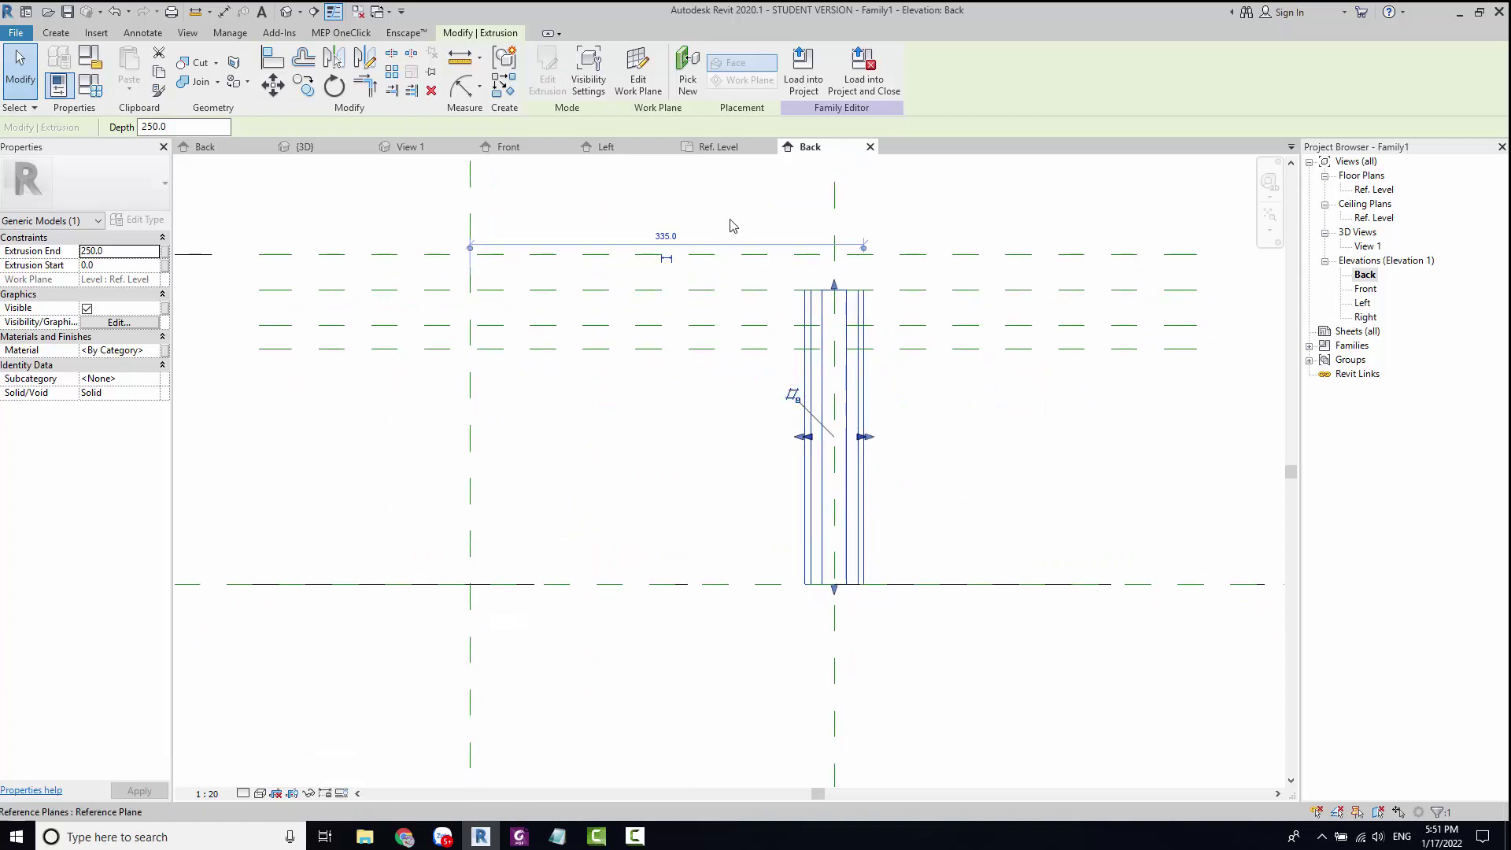
pyautogui.click(712, 146)
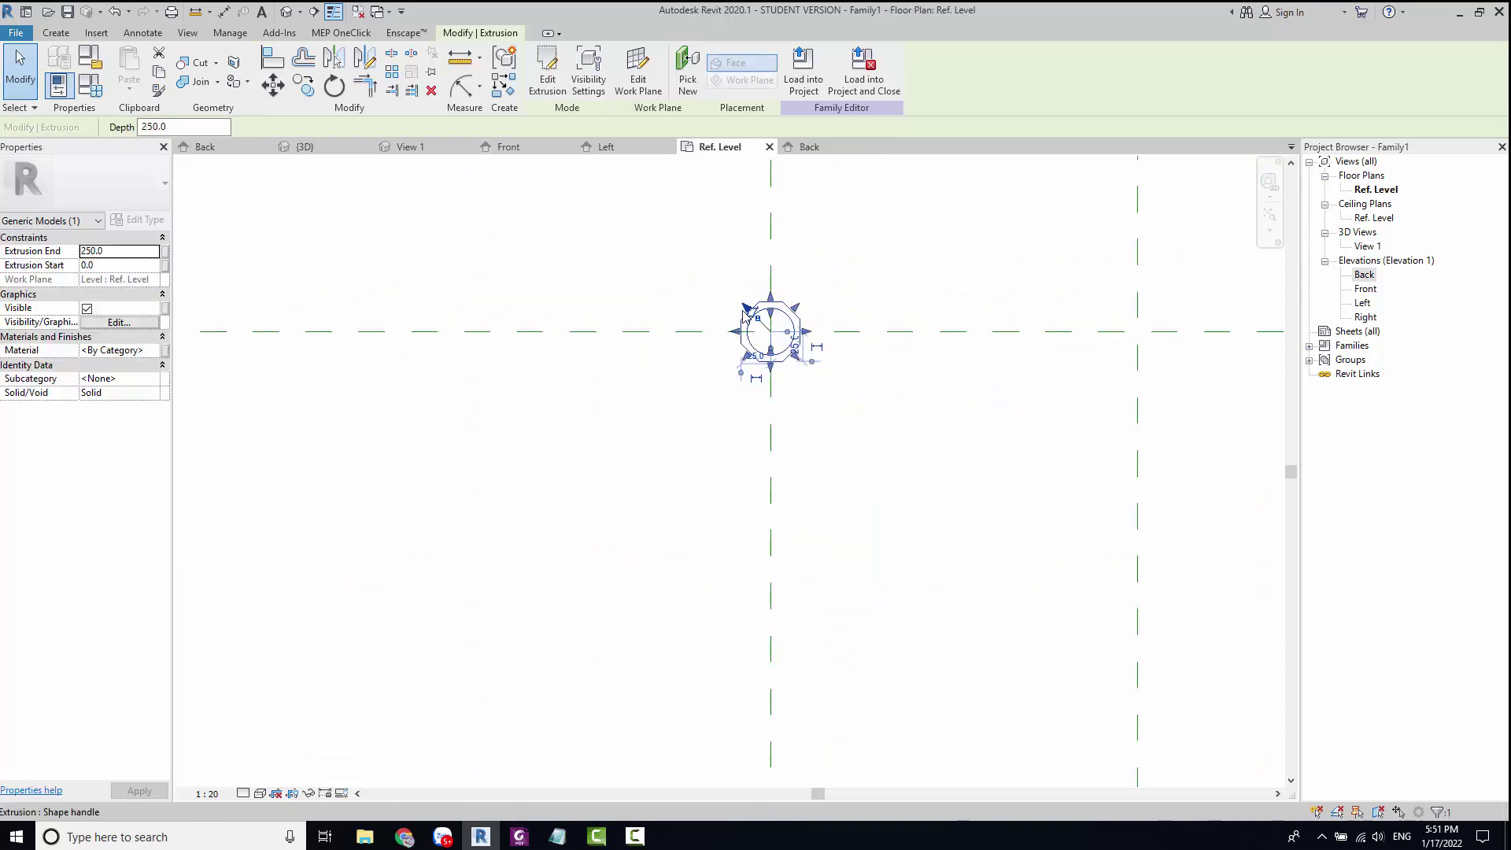
pyautogui.scroll(-2, 746, 316)
pyautogui.scroll(-1, 783, 352)
pyautogui.moveTo(782, 351); pyautogui.dragTo(691, 415, button='middle')
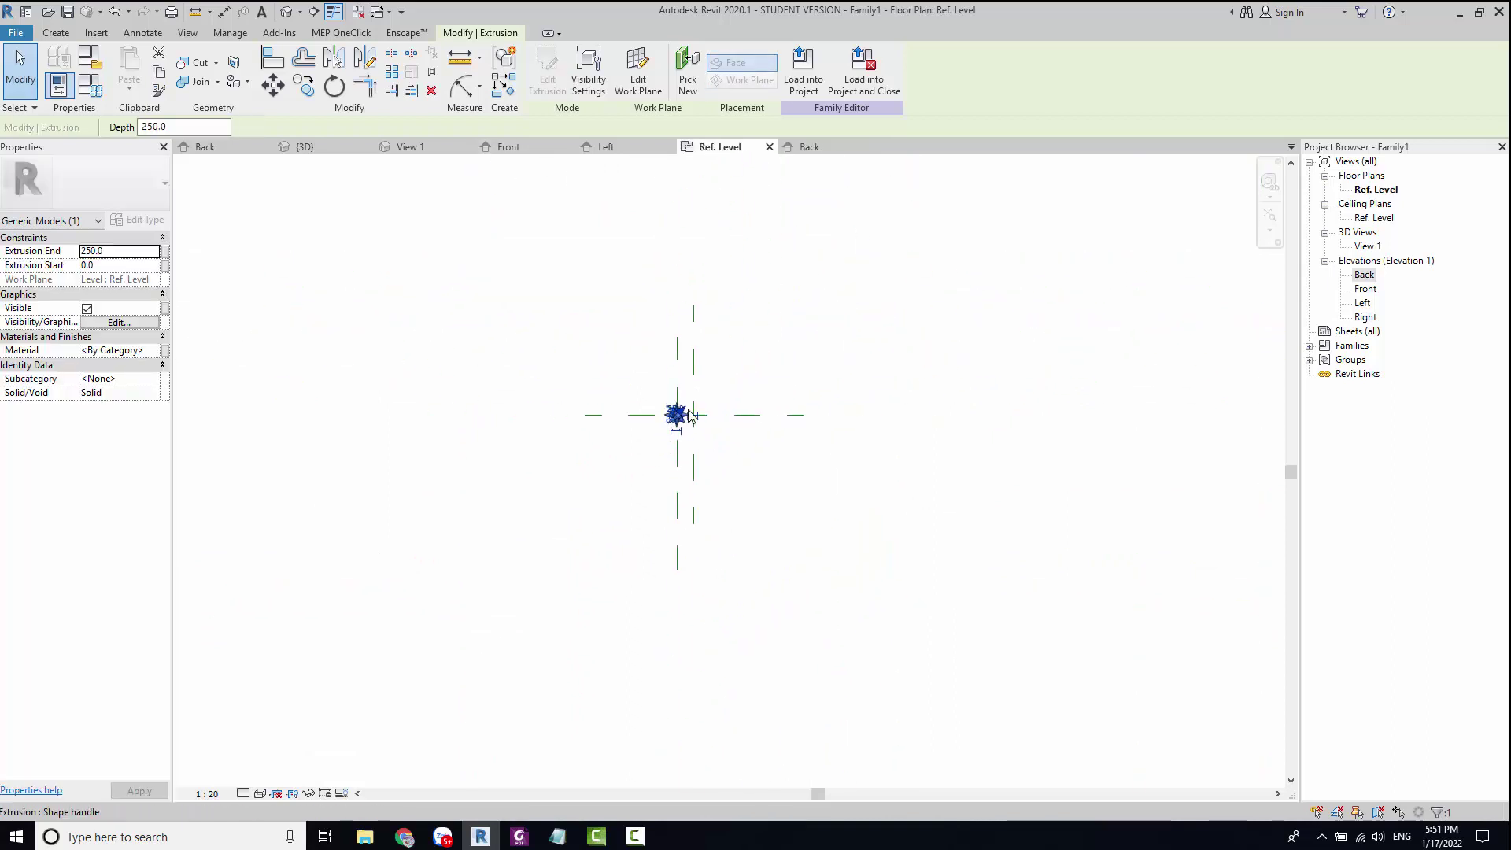
pyautogui.scroll(1, 689, 415)
pyautogui.scroll(1, 692, 401)
pyautogui.scroll(-1, 693, 402)
pyautogui.scroll(-3, 714, 391)
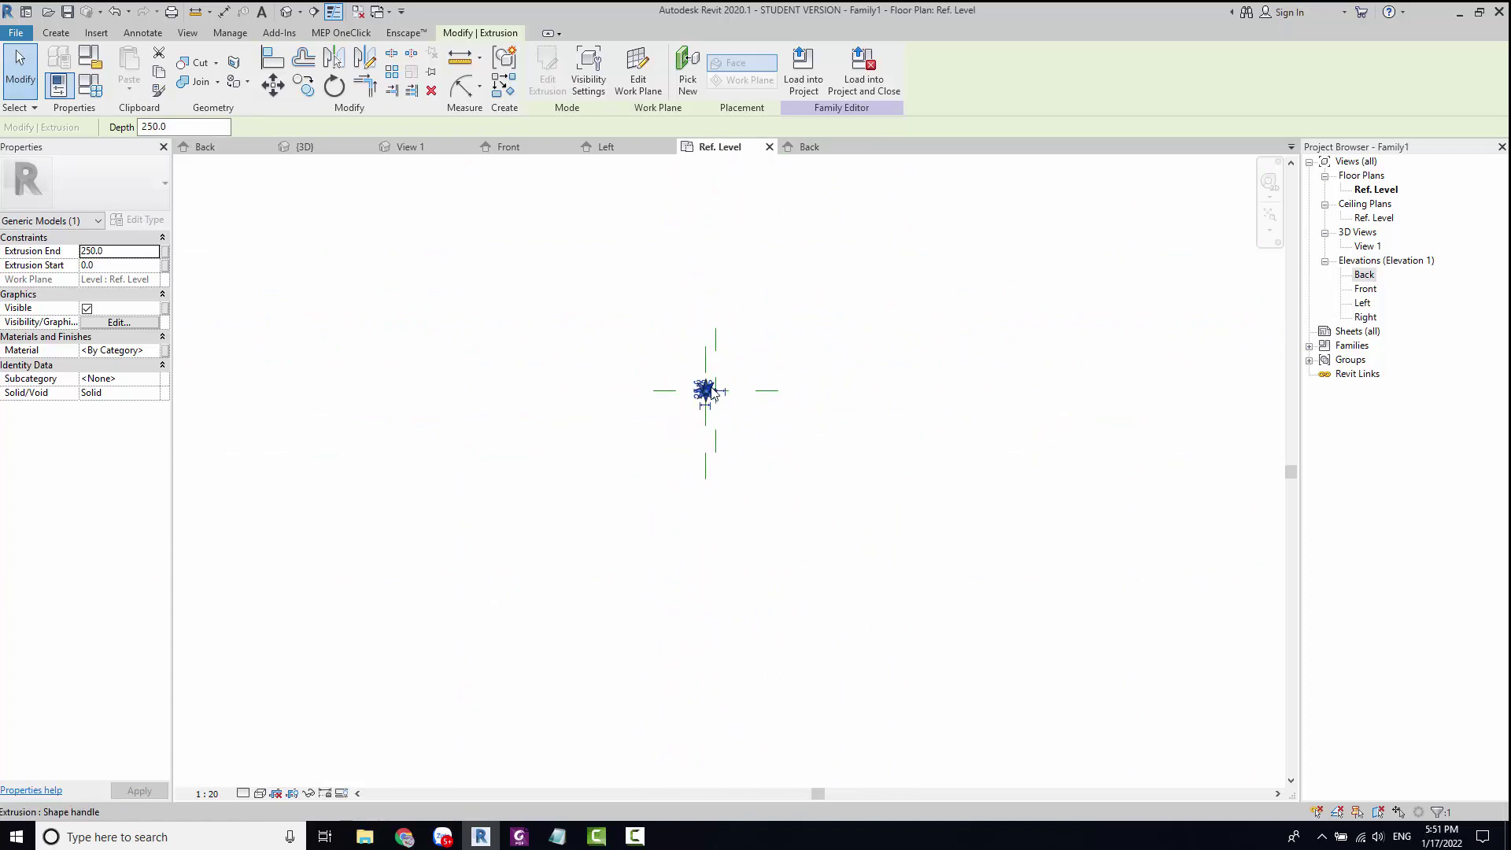
pyautogui.scroll(1, 713, 394)
pyautogui.scroll(2, 696, 401)
pyautogui.scroll(2, 677, 413)
pyautogui.scroll(1, 660, 417)
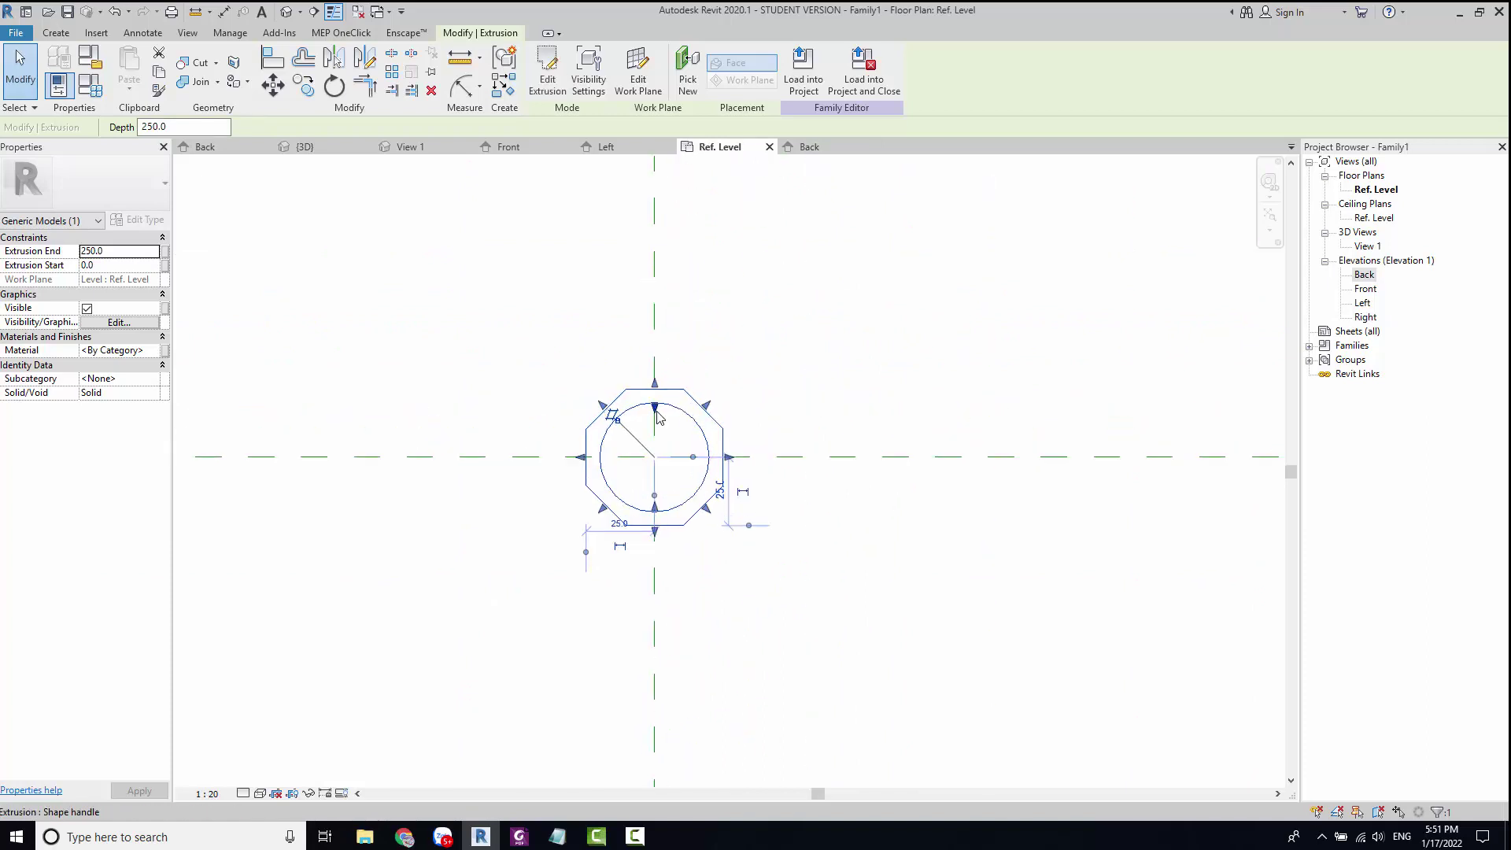
pyautogui.scroll(1, 659, 417)
# Step: Move the octagonal nut (MV) from its centre onto the right-hand vertical reference plane
pyautogui.press('m')
pyautogui.press('v')
pyautogui.scroll(1, 650, 440)
pyautogui.scroll(1, 648, 466)
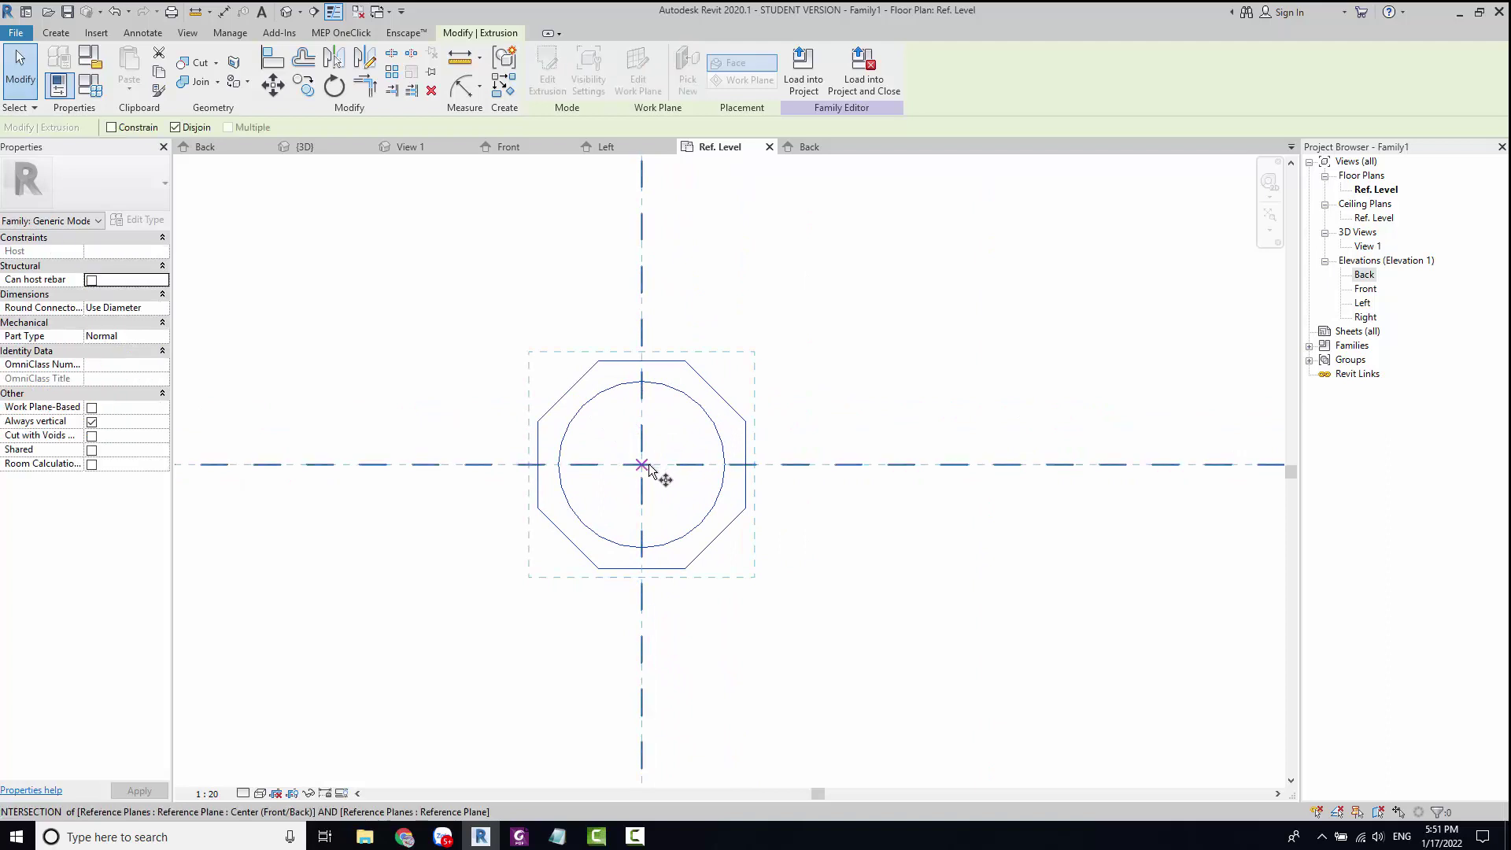
pyautogui.click(649, 466)
pyautogui.scroll(-3, 648, 466)
pyautogui.click(1126, 461)
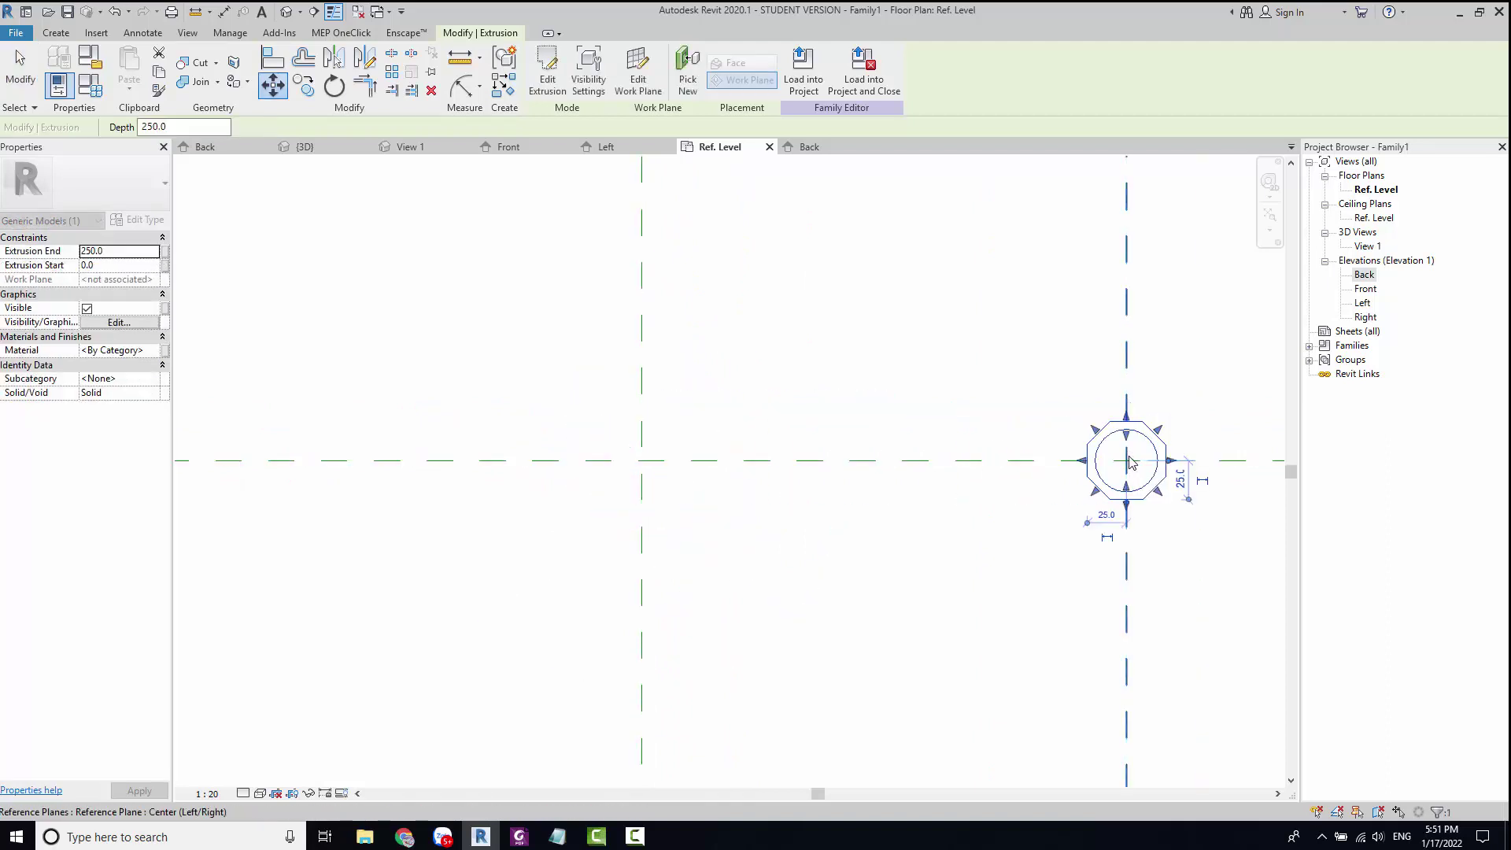
pyautogui.press('Escape')
pyautogui.moveTo(892, 242); pyautogui.dragTo(703, 227, button='middle')
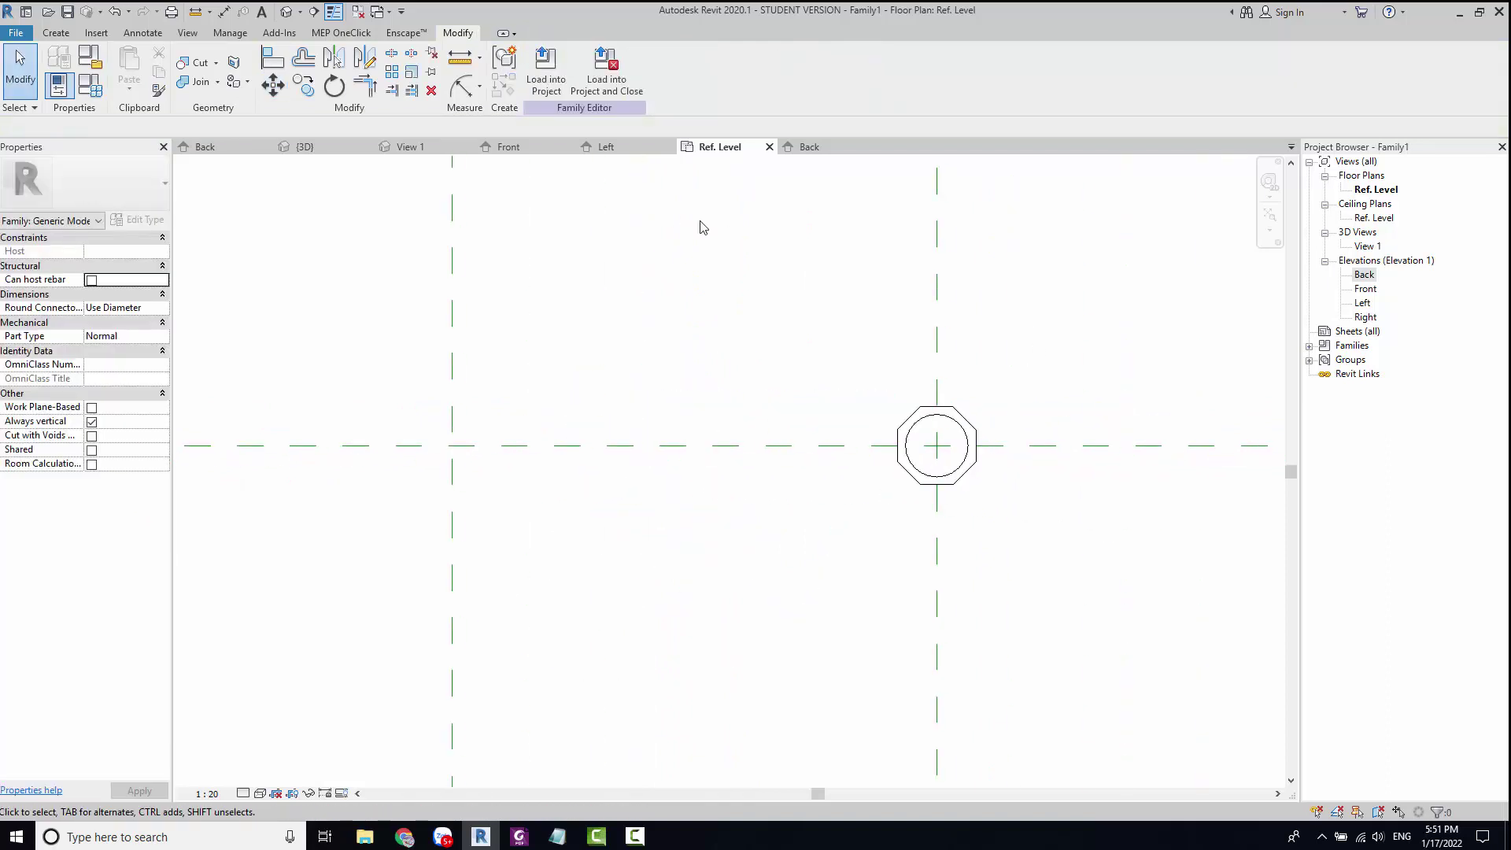
# Step: Close the inactive views and select the nut extrusion in the Back elevation
pyautogui.click(359, 12)
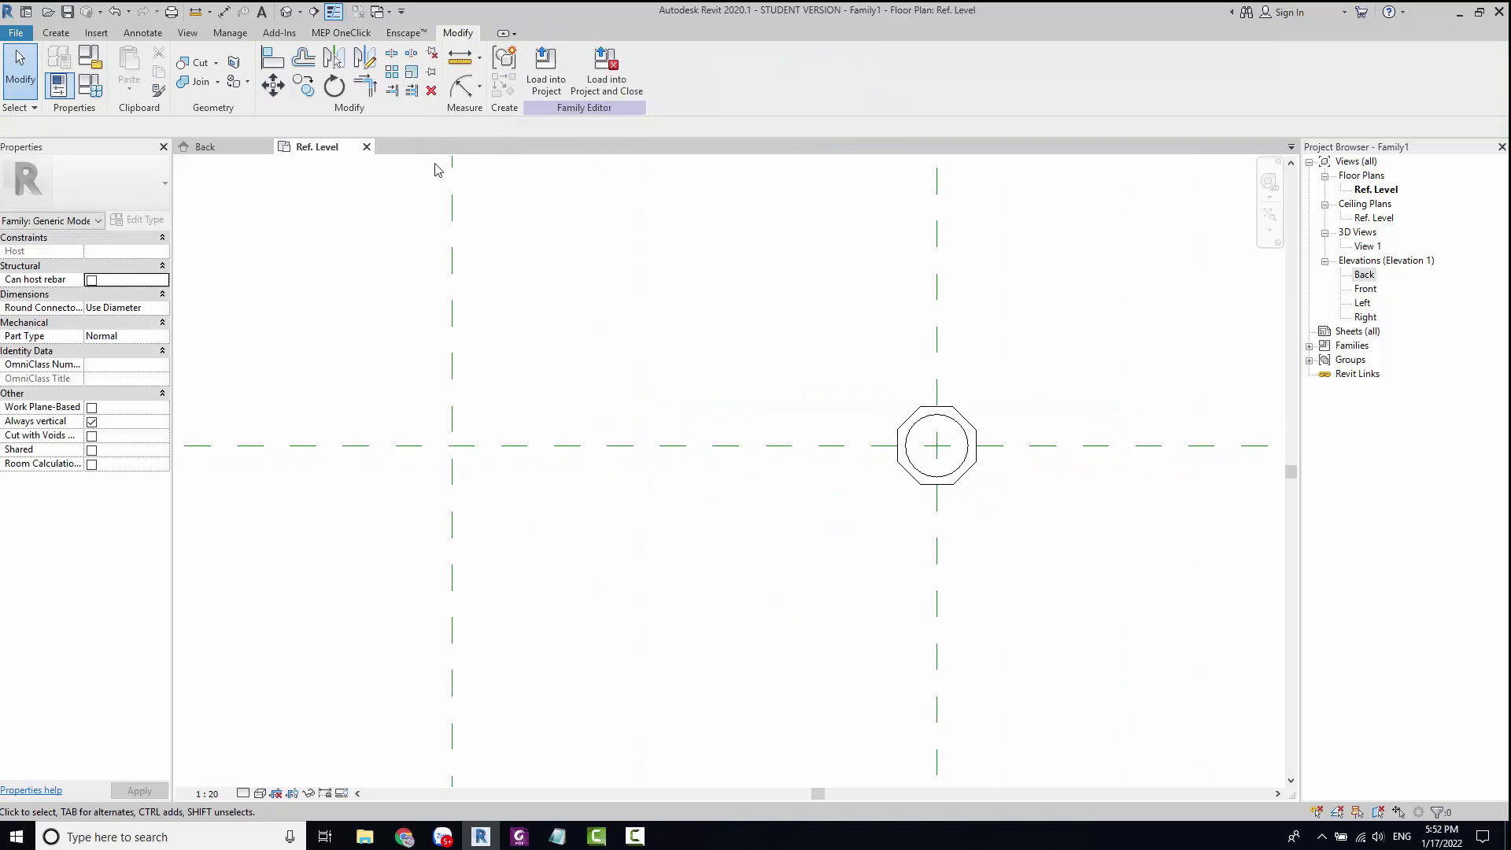
pyautogui.doubleClick(1364, 274)
pyautogui.scroll(3, 616, 549)
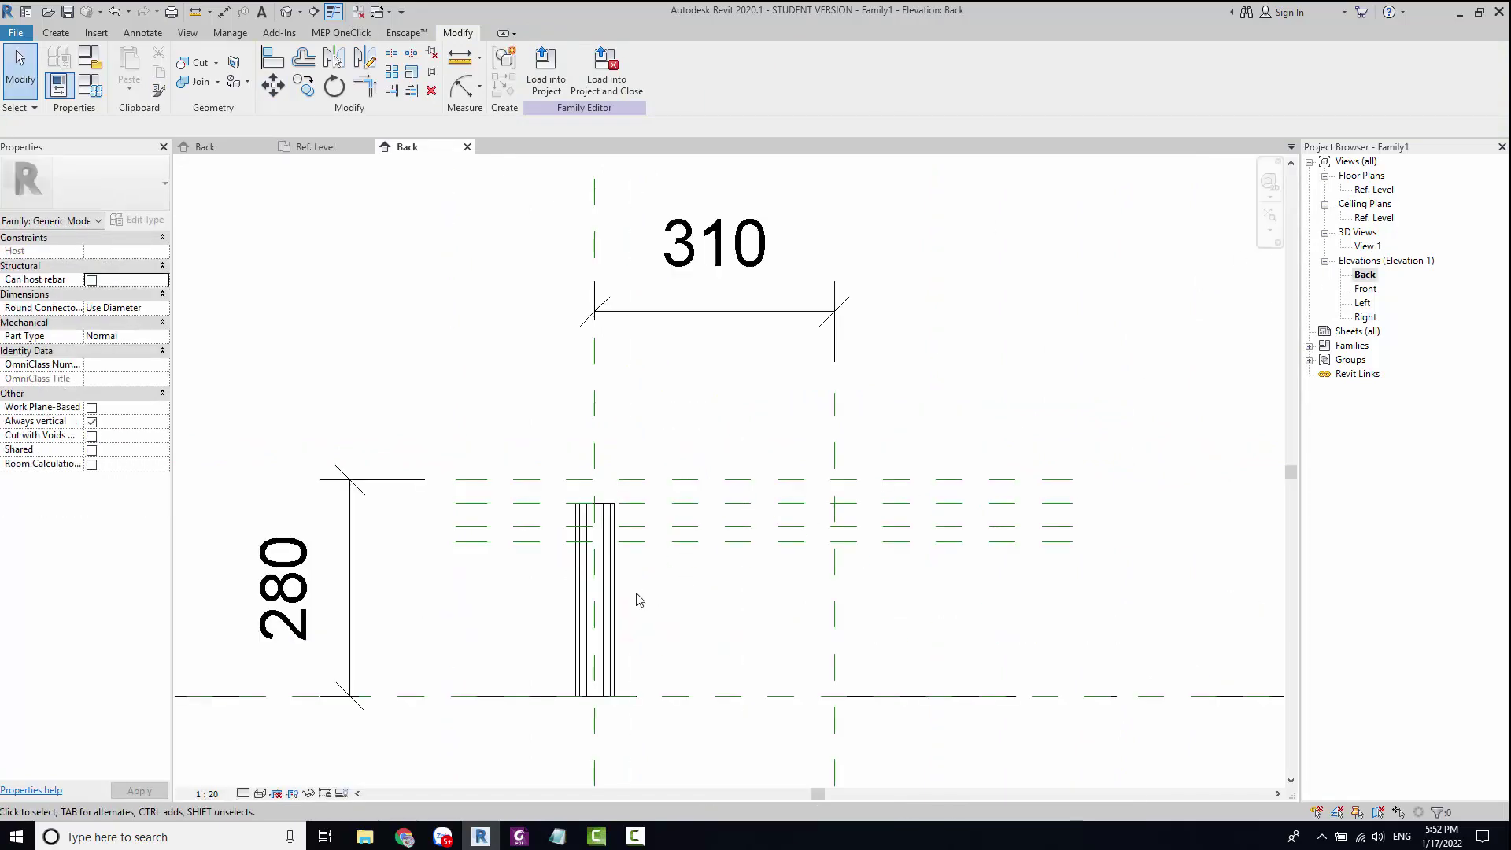
pyautogui.click(617, 549)
# Step: Stretch the nut extrusion so it spans from 250 up to the 280 plane
pyautogui.scroll(-2, 616, 548)
pyautogui.scroll(2, 630, 504)
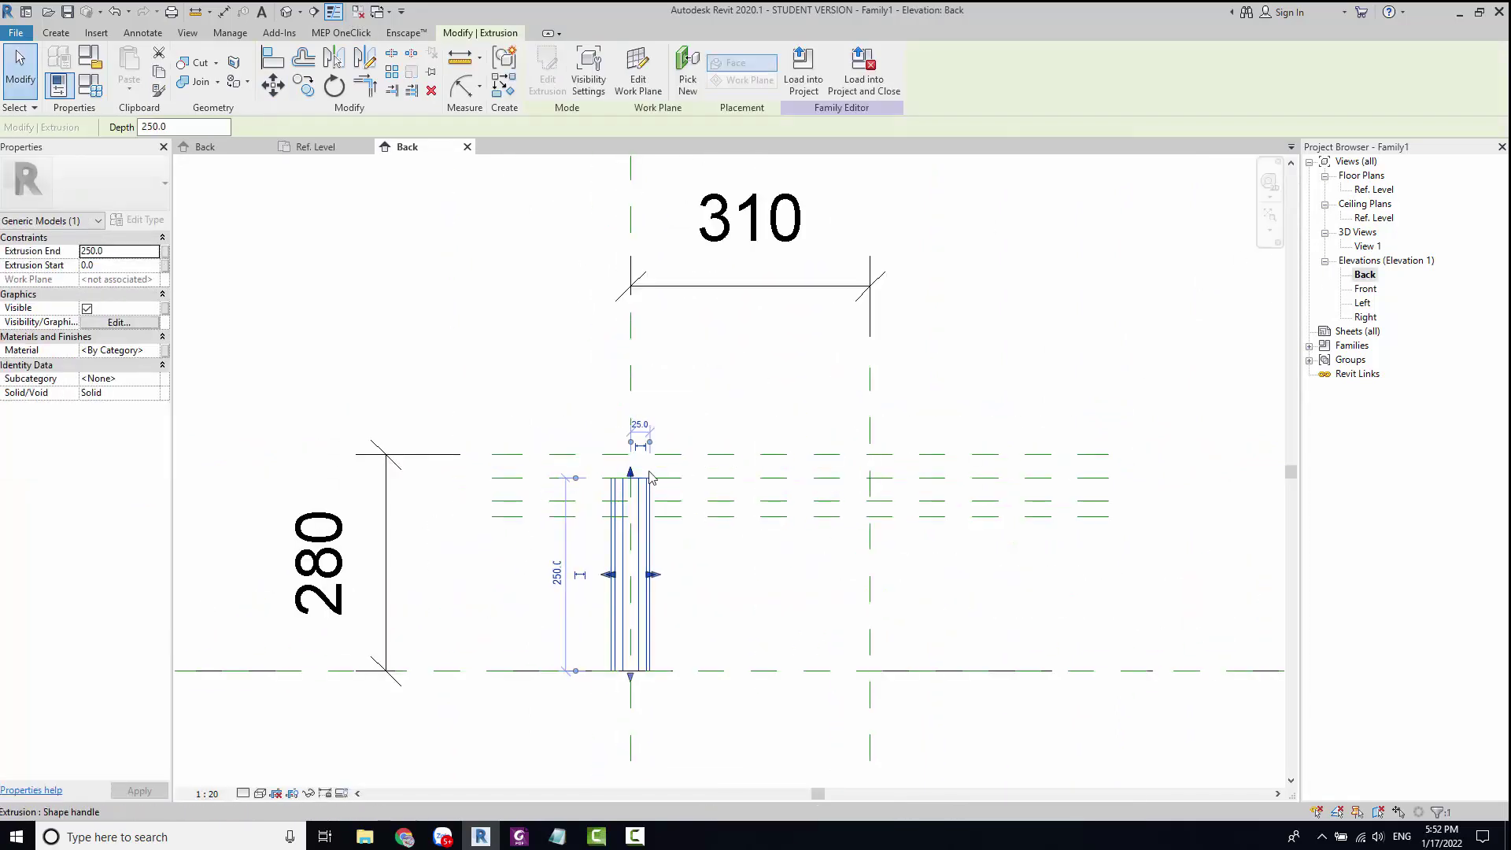
pyautogui.moveTo(634, 474); pyautogui.dragTo(634, 455)
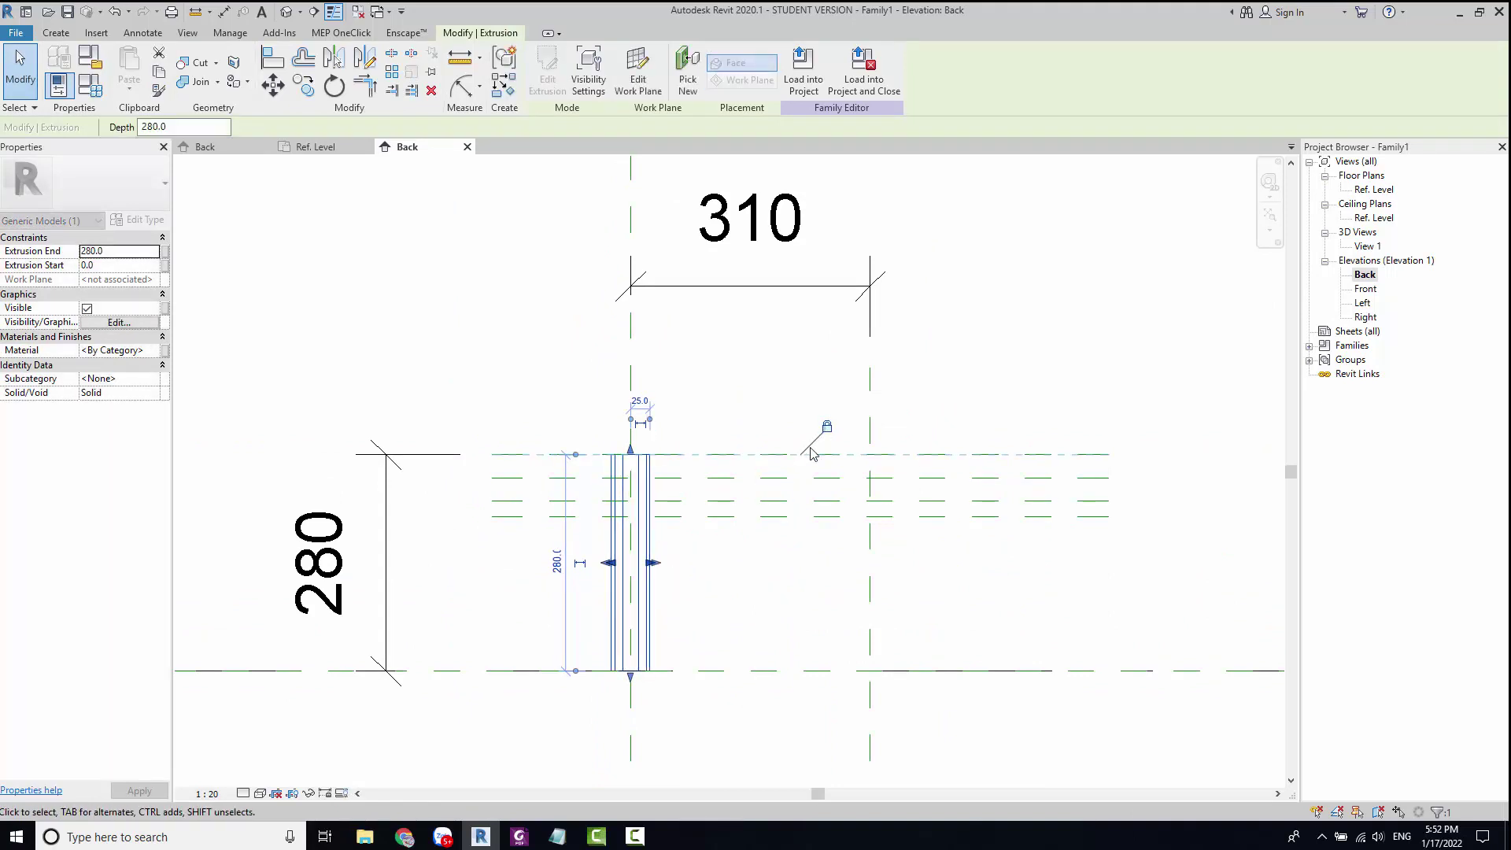
pyautogui.moveTo(631, 676); pyautogui.dragTo(634, 482)
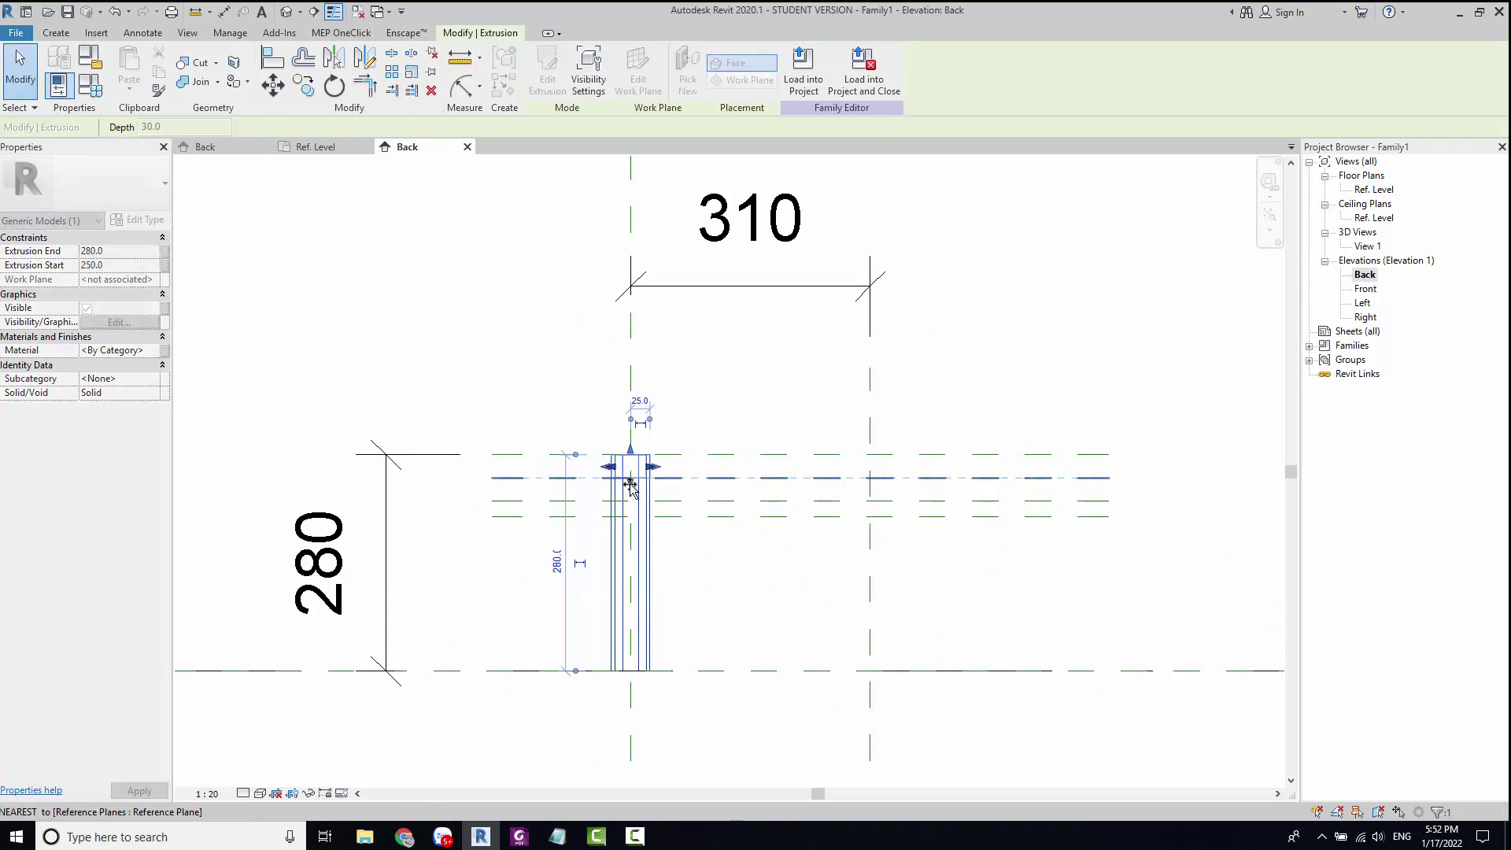
pyautogui.scroll(2, 634, 499)
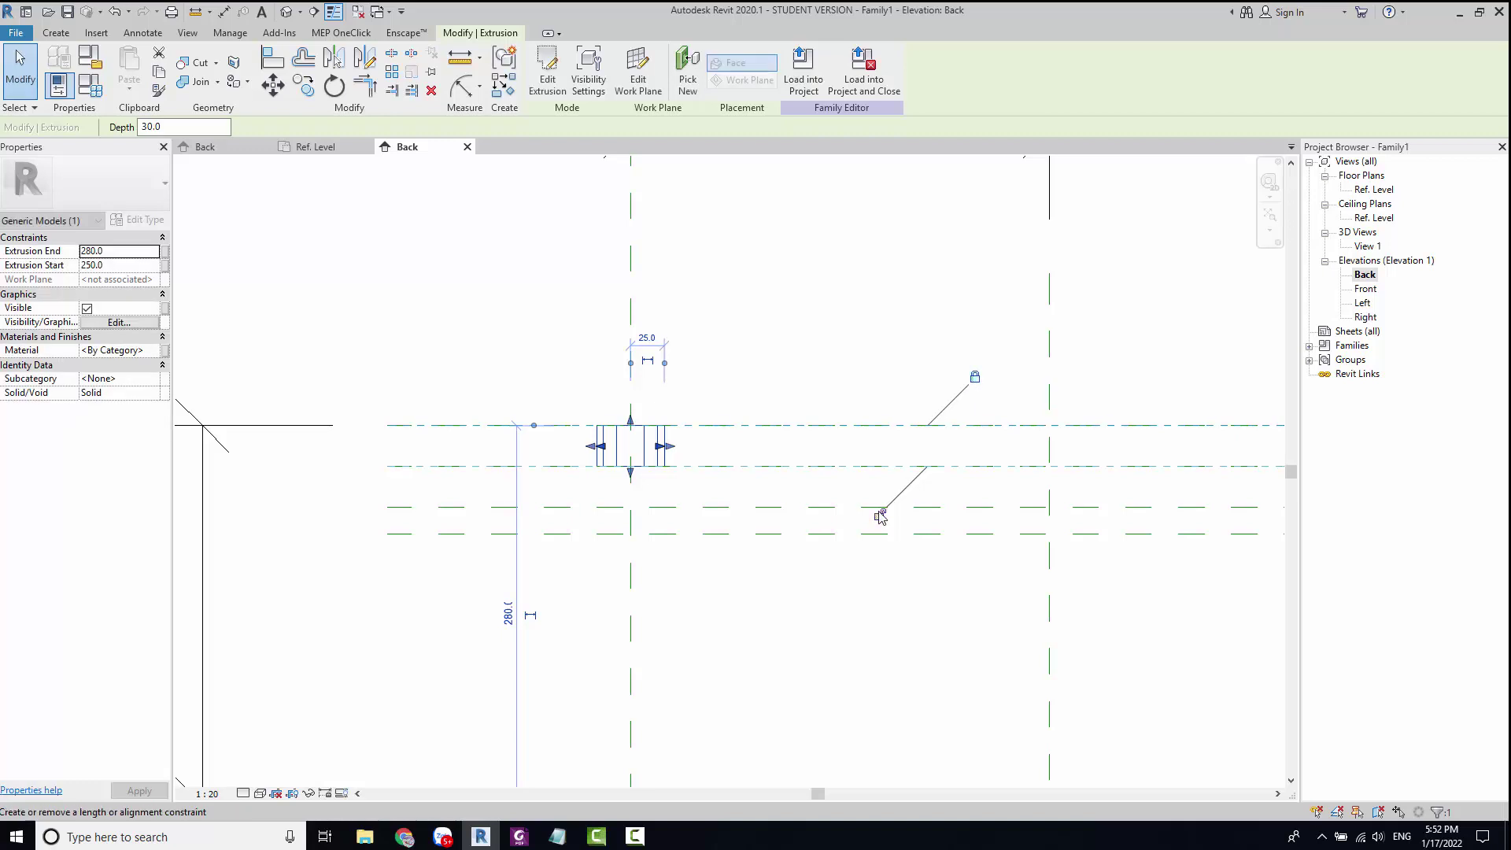
pyautogui.click(792, 582)
# Step: Show the hollow octagonal nut in the default 3D view, orbiting it slightly
pyautogui.scroll(2, 732, 520)
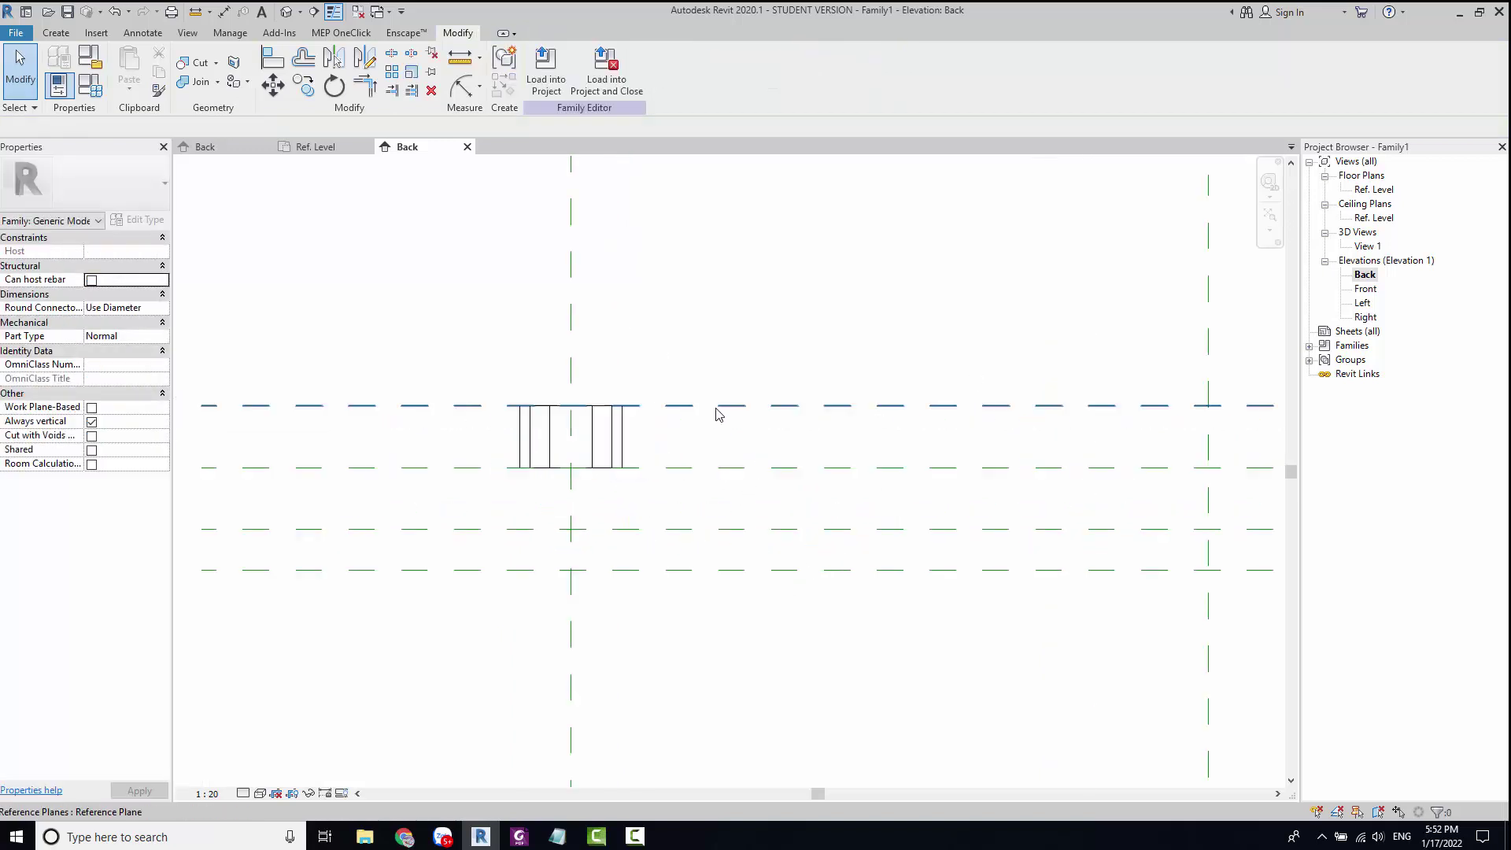
pyautogui.click(299, 15)
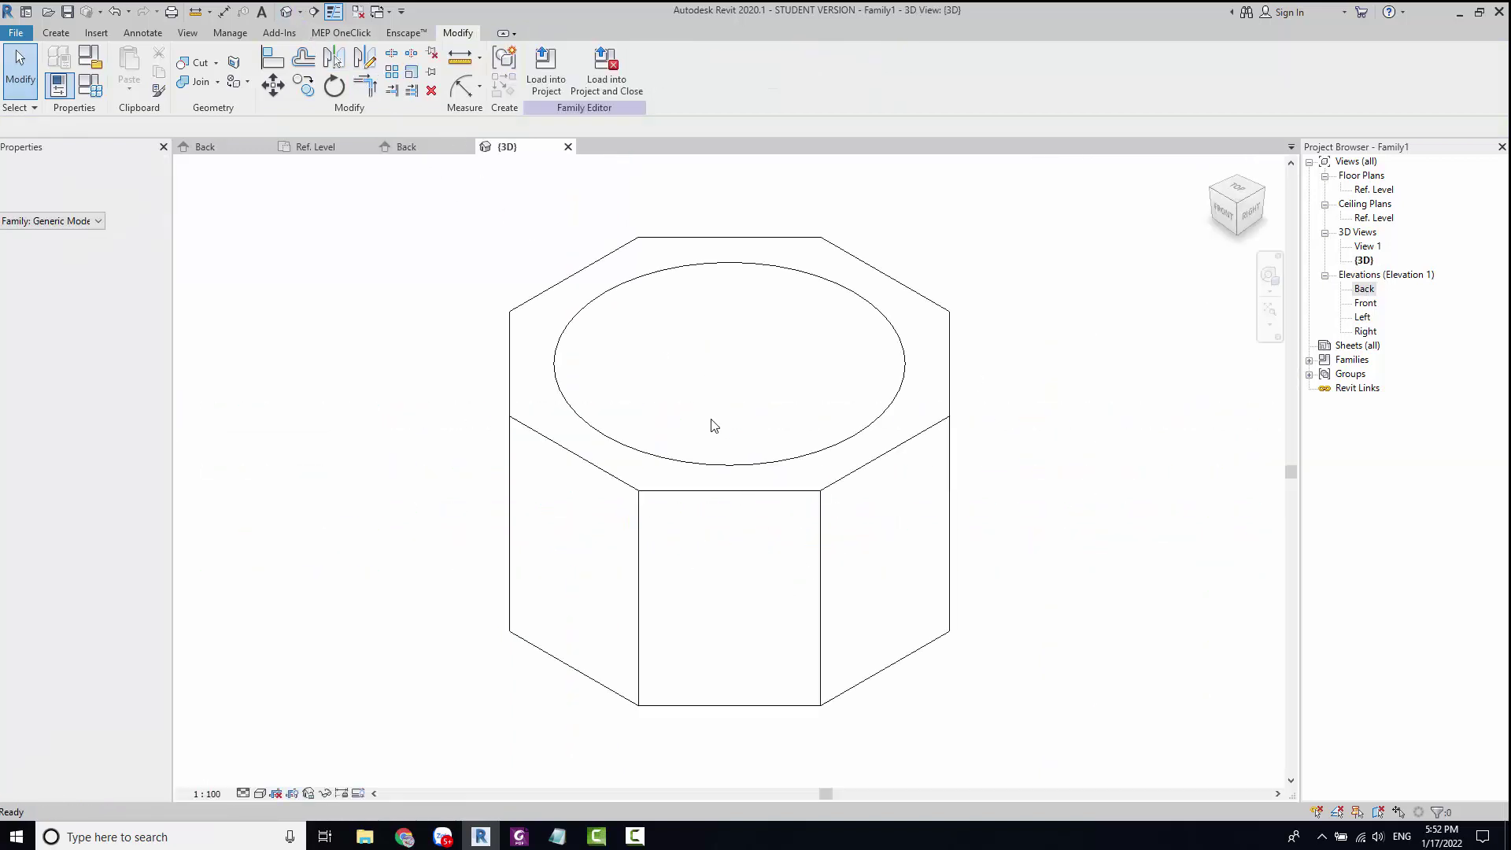
pyautogui.scroll(-5, 709, 425)
pyautogui.keyDown('shift'); pyautogui.moveTo(756, 429); pyautogui.dragTo(774, 429, button='middle'); pyautogui.keyUp('shift')
# Step: Recheck the nut in the Back elevation and 3D view, ending in the Ref. Level plan
pyautogui.click(405, 147)
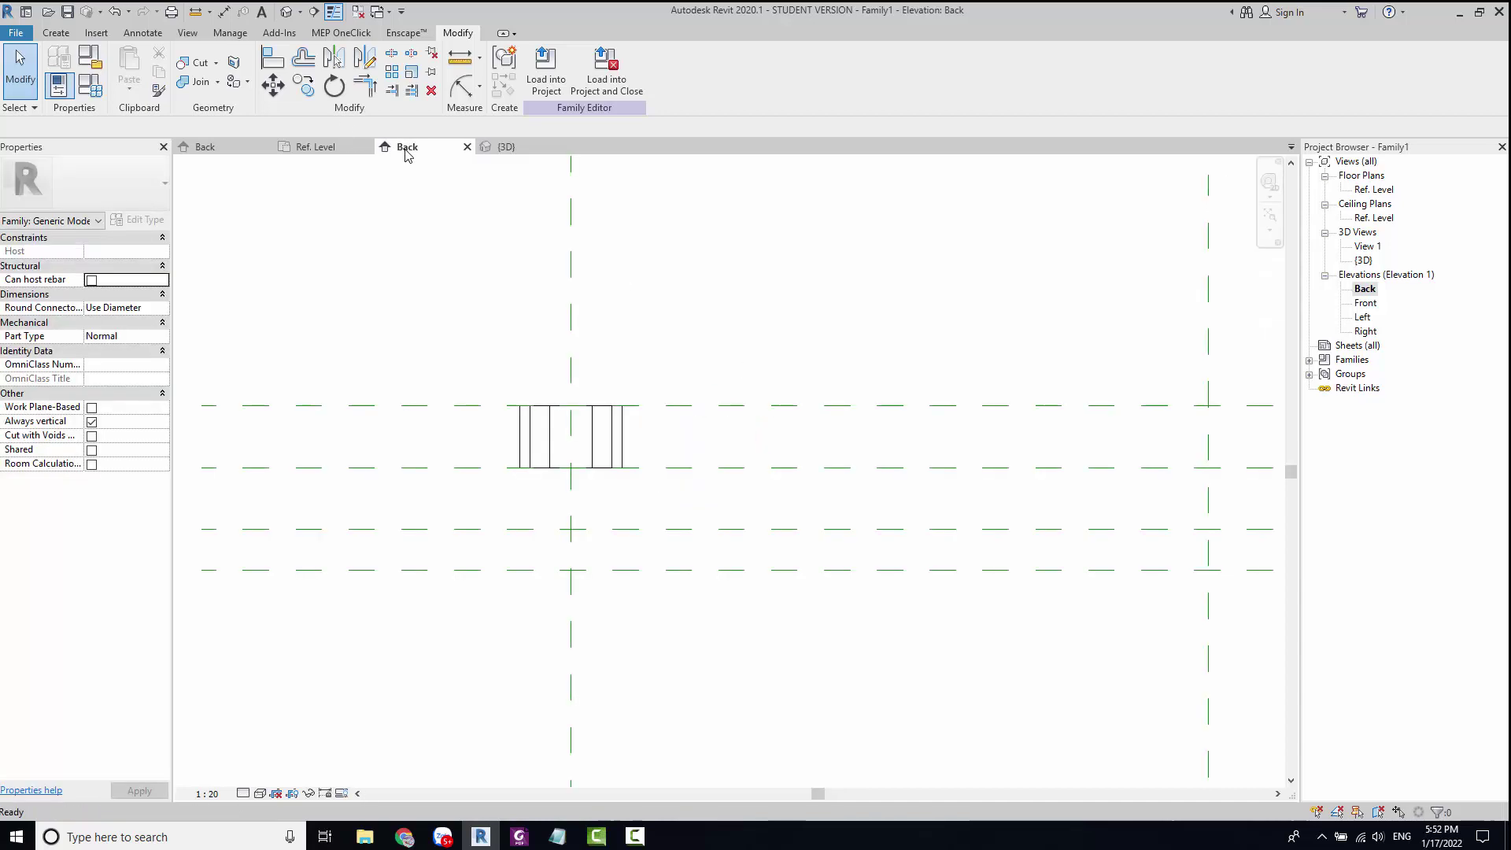
pyautogui.scroll(2, 614, 473)
pyautogui.moveTo(614, 473); pyautogui.dragTo(554, 365, button='middle')
pyautogui.scroll(-2, 554, 365)
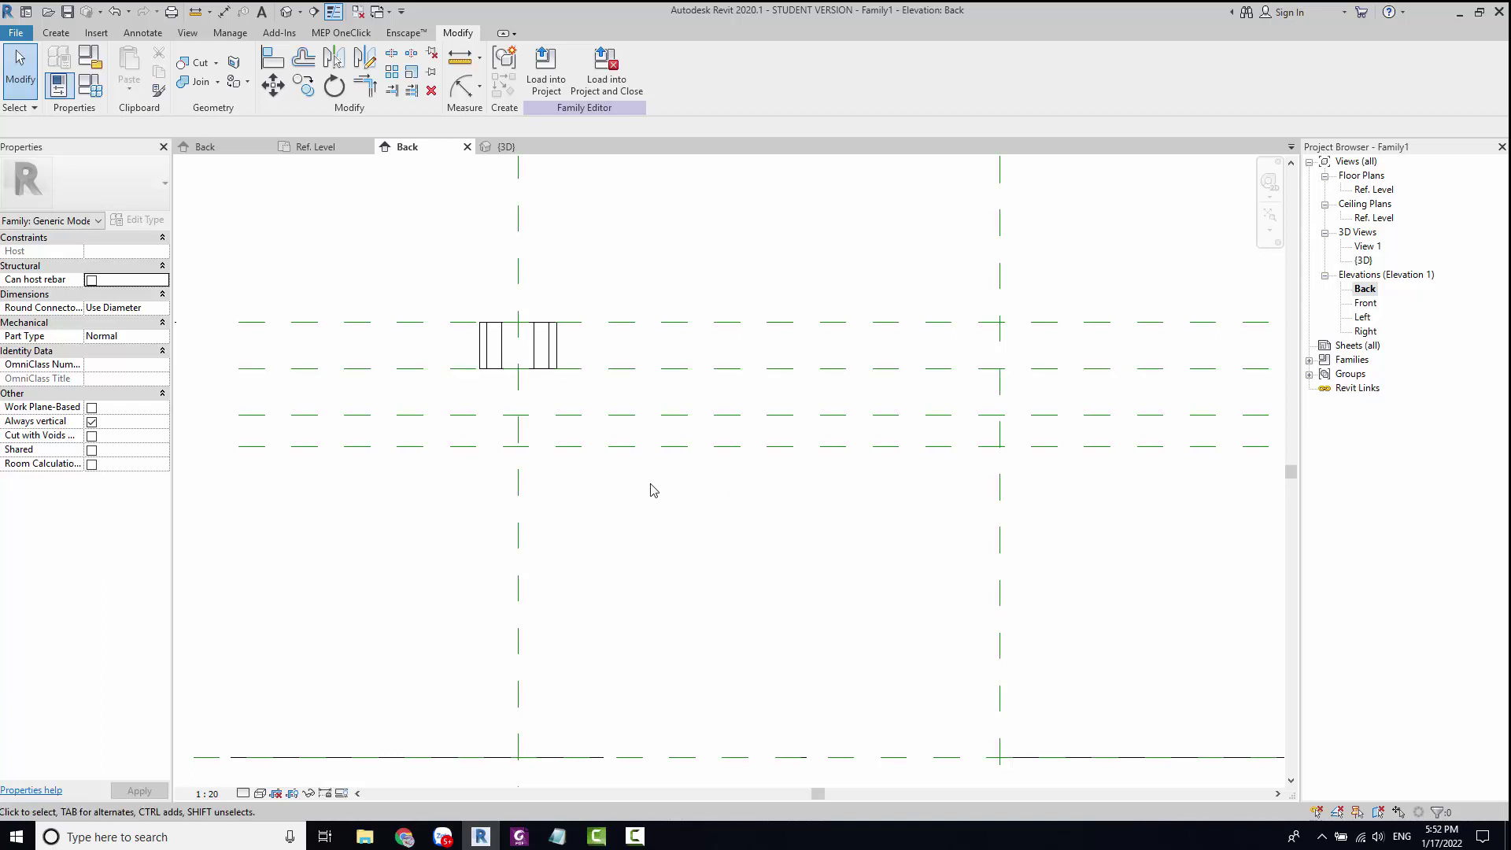
pyautogui.click(483, 368)
pyautogui.scroll(1, 498, 383)
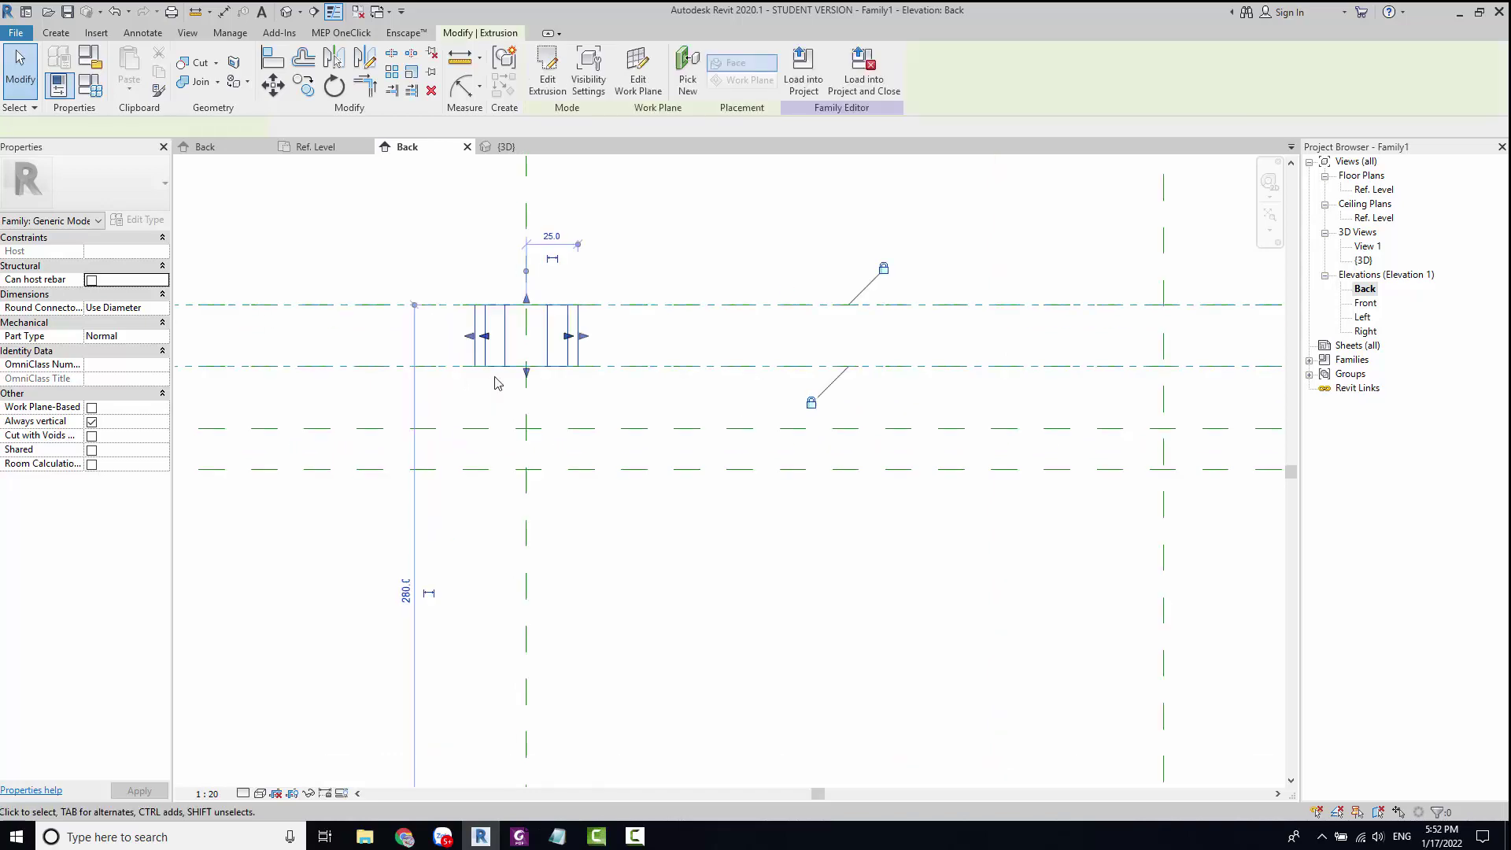
pyautogui.press('Escape')
pyautogui.click(504, 147)
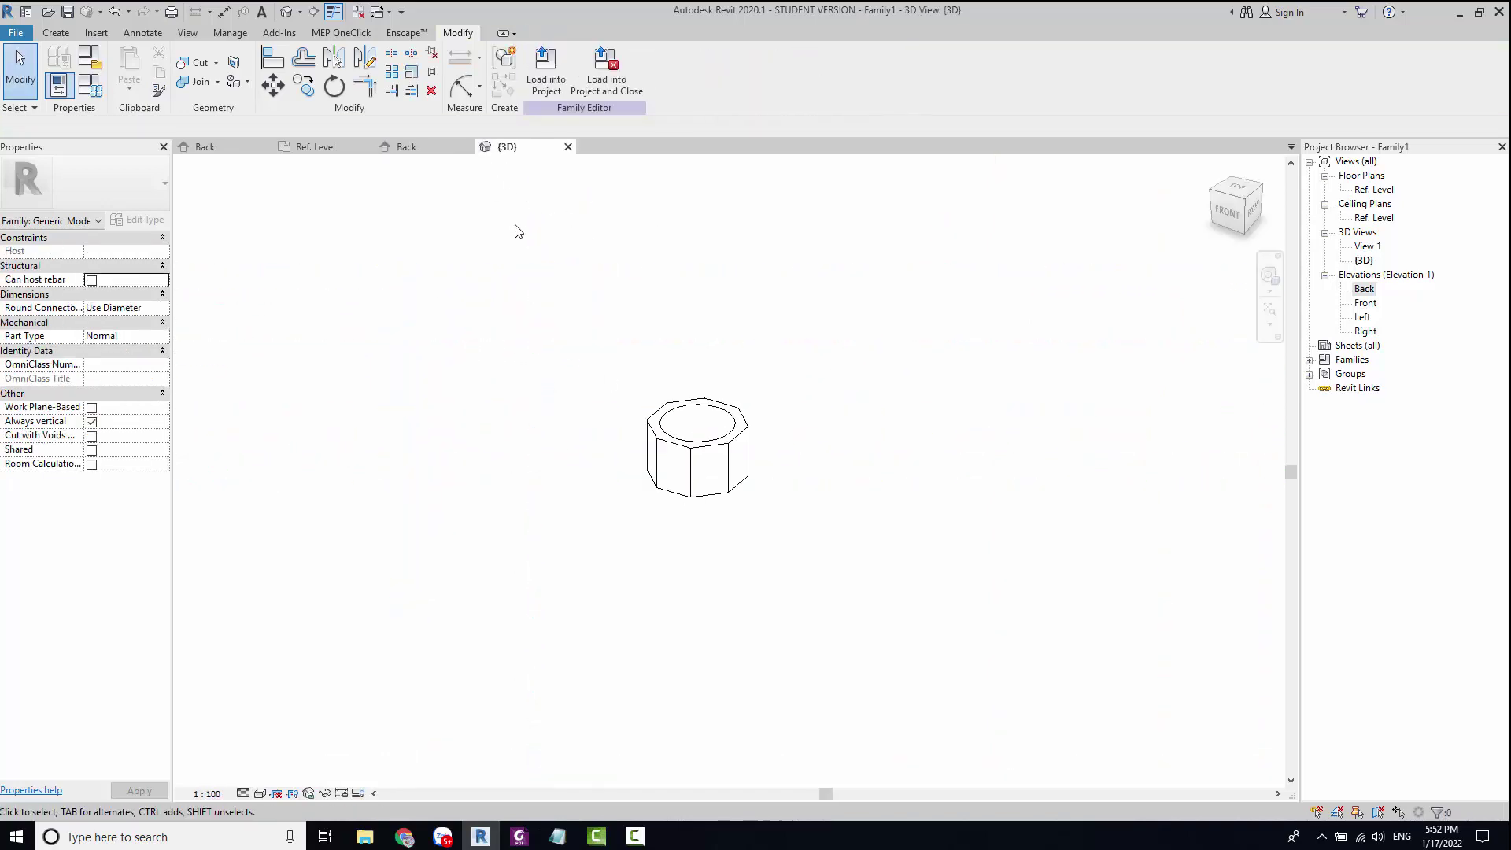
pyautogui.doubleClick(1362, 189)
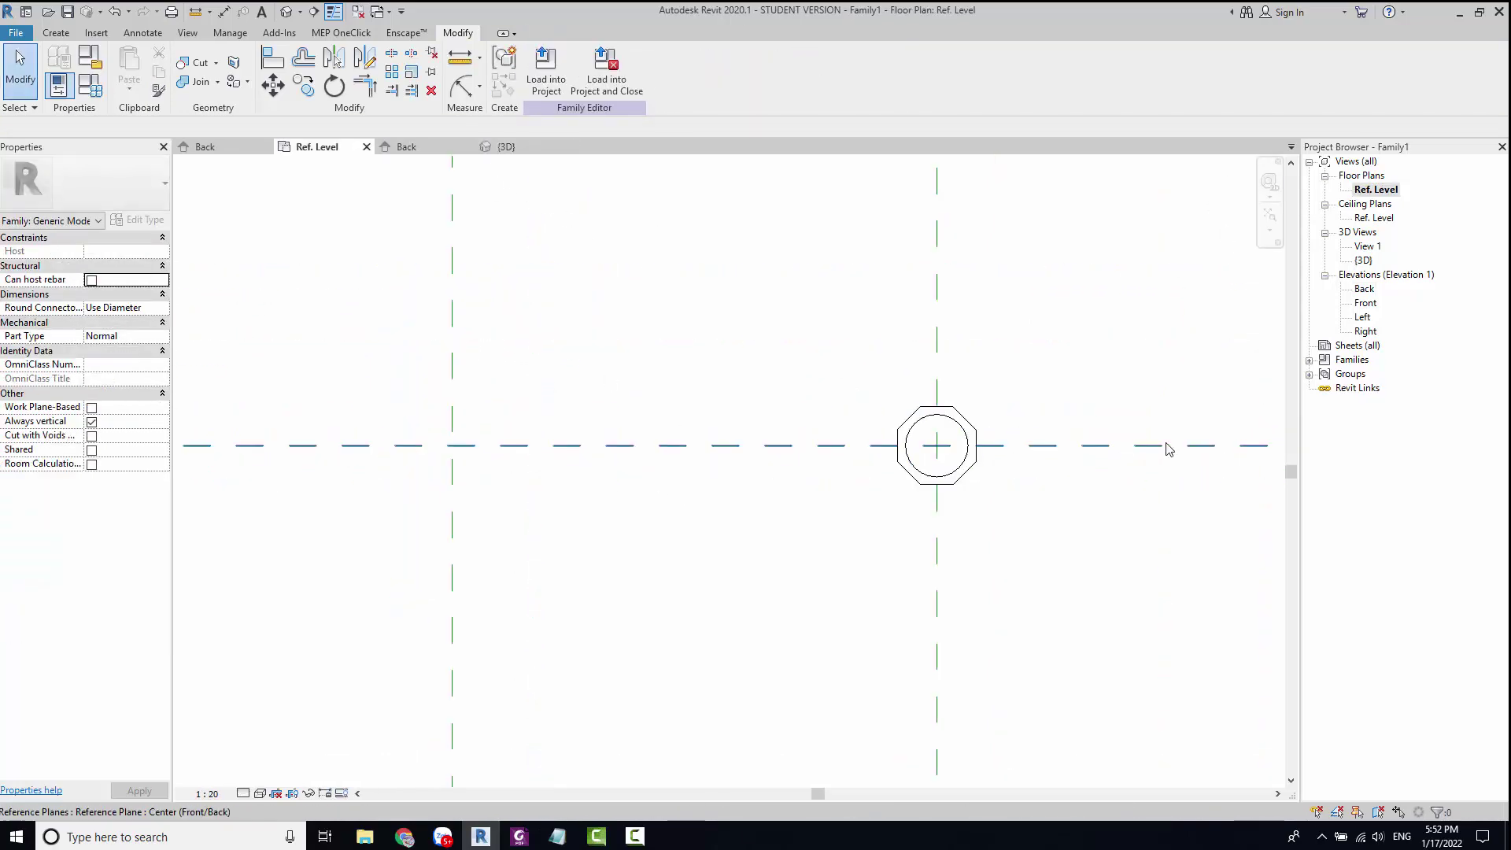
# Step: Start a circle extrusion sketch at the plane intersection, discard it, and return to the Back elevation
pyautogui.scroll(2, 1168, 449)
pyautogui.moveTo(701, 465); pyautogui.dragTo(595, 447, button='middle')
pyautogui.click(56, 32)
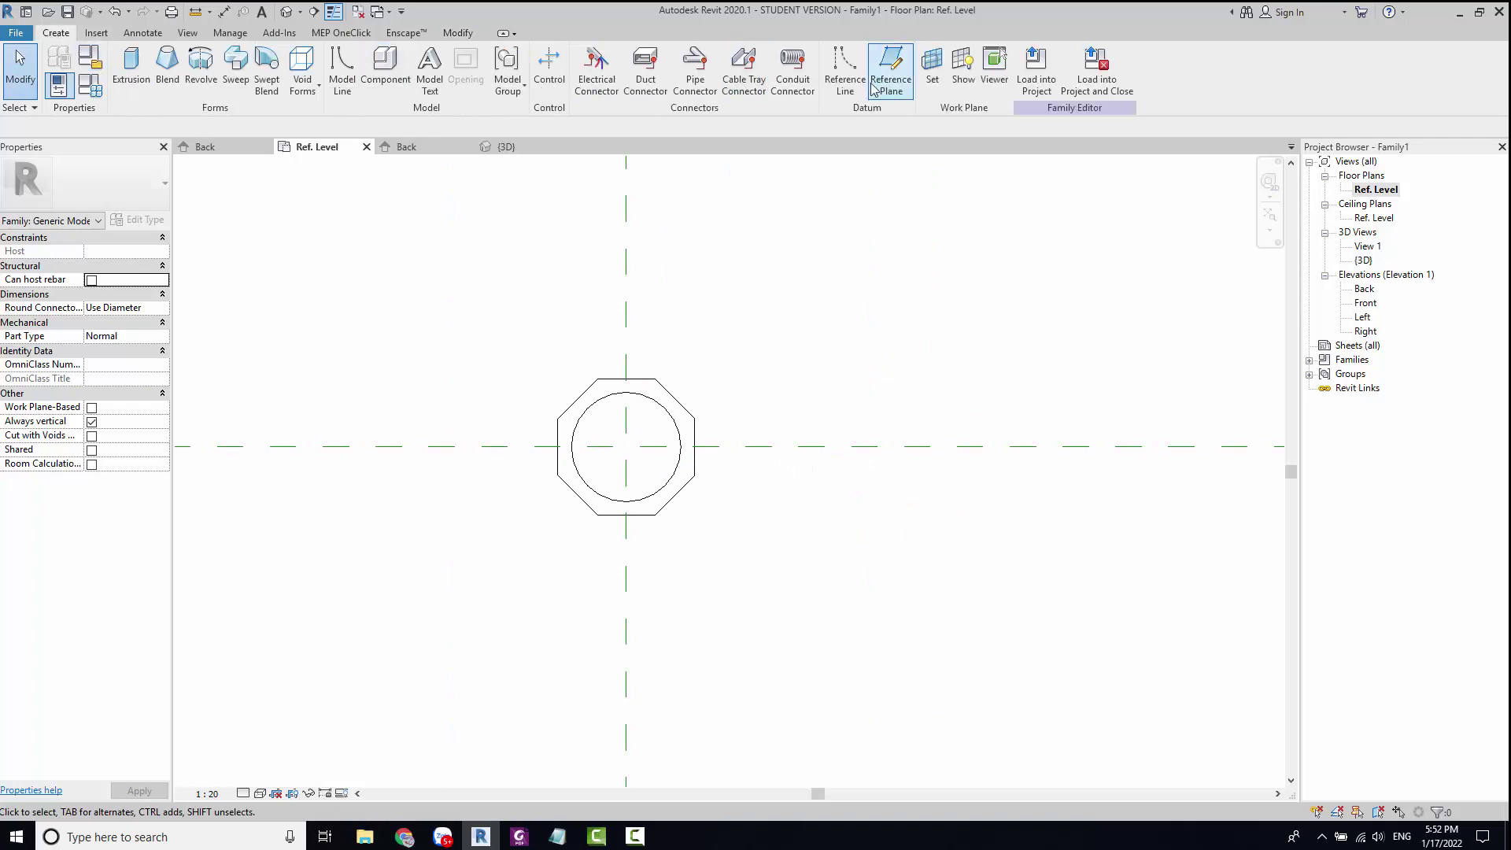
pyautogui.click(132, 59)
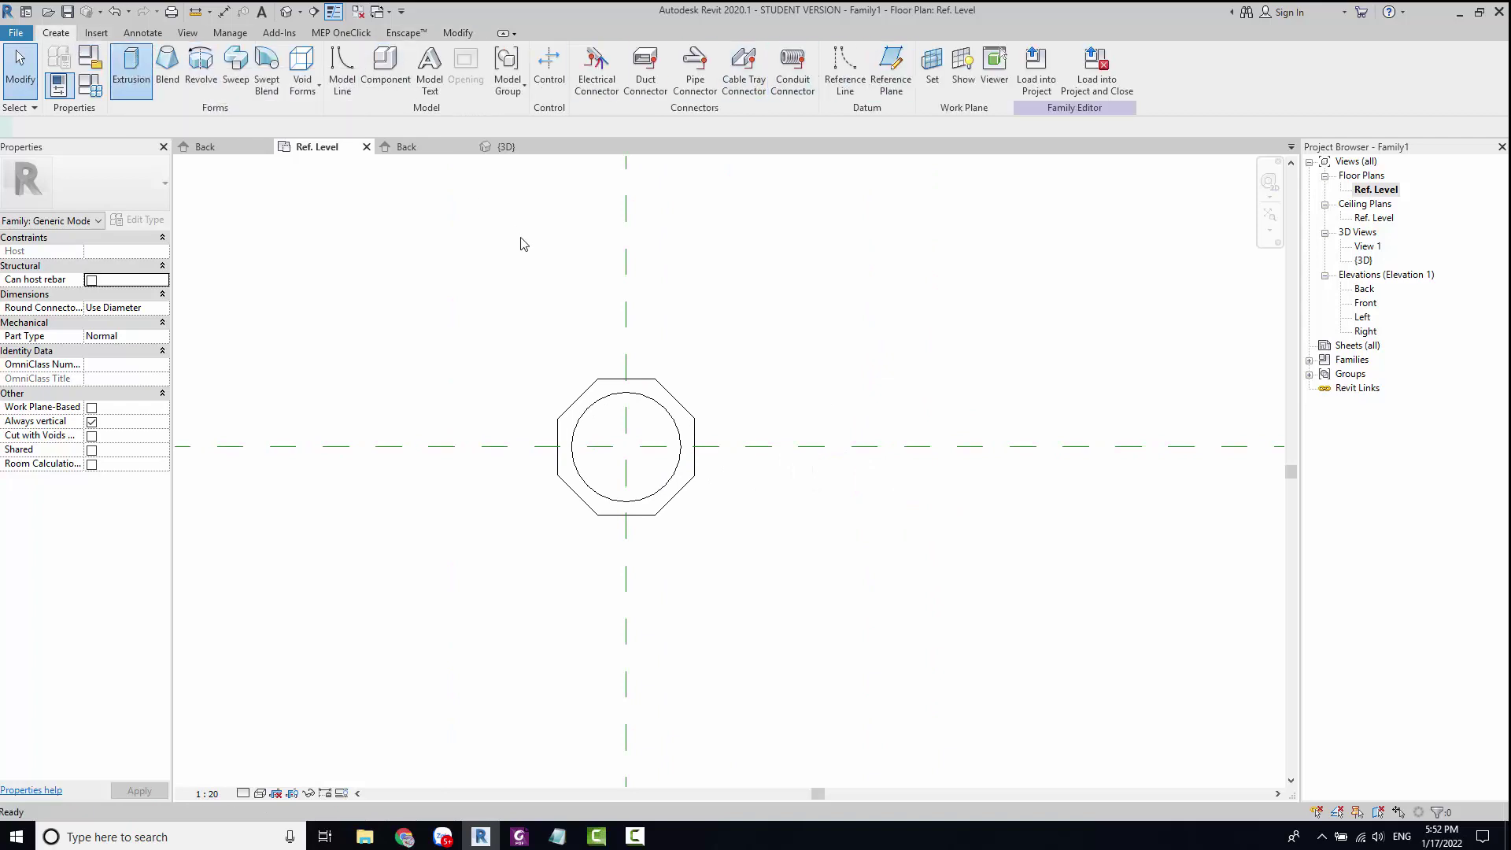
pyautogui.click(639, 53)
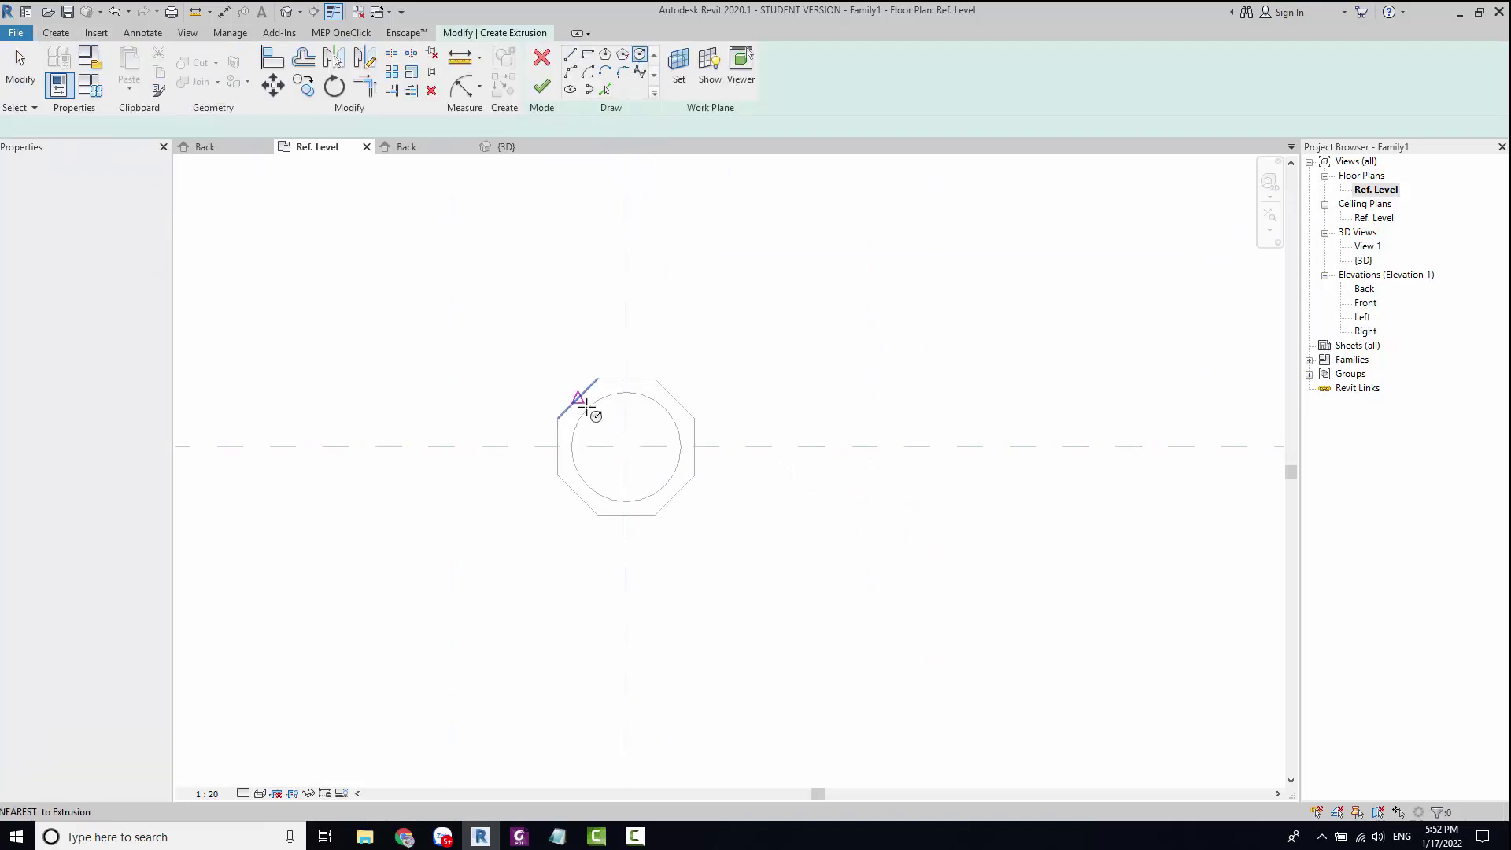
pyautogui.click(626, 446)
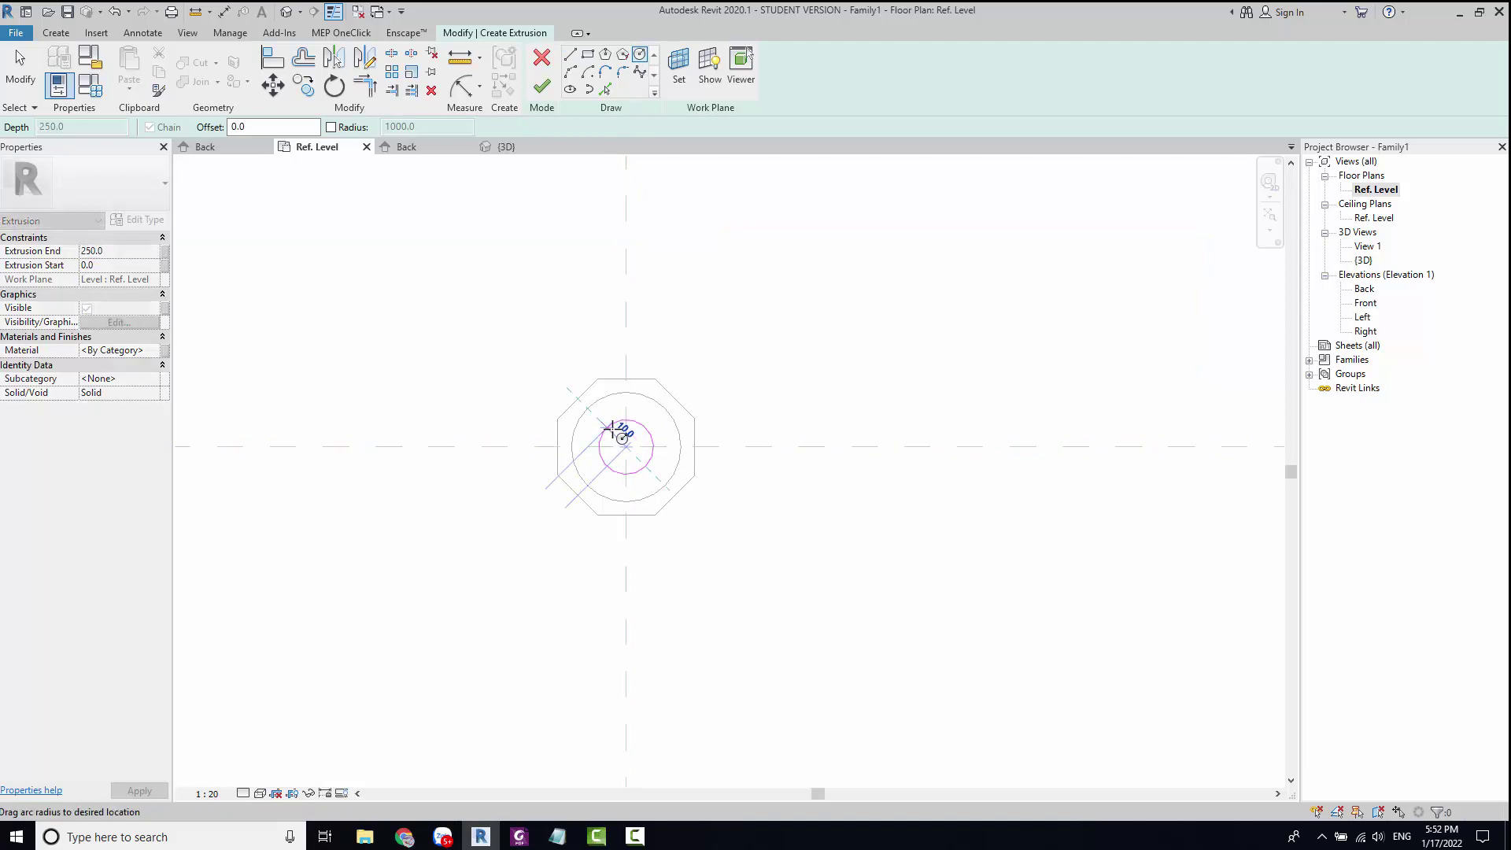
pyautogui.press('Escape')
pyautogui.press('Escape')
pyautogui.click(536, 60)
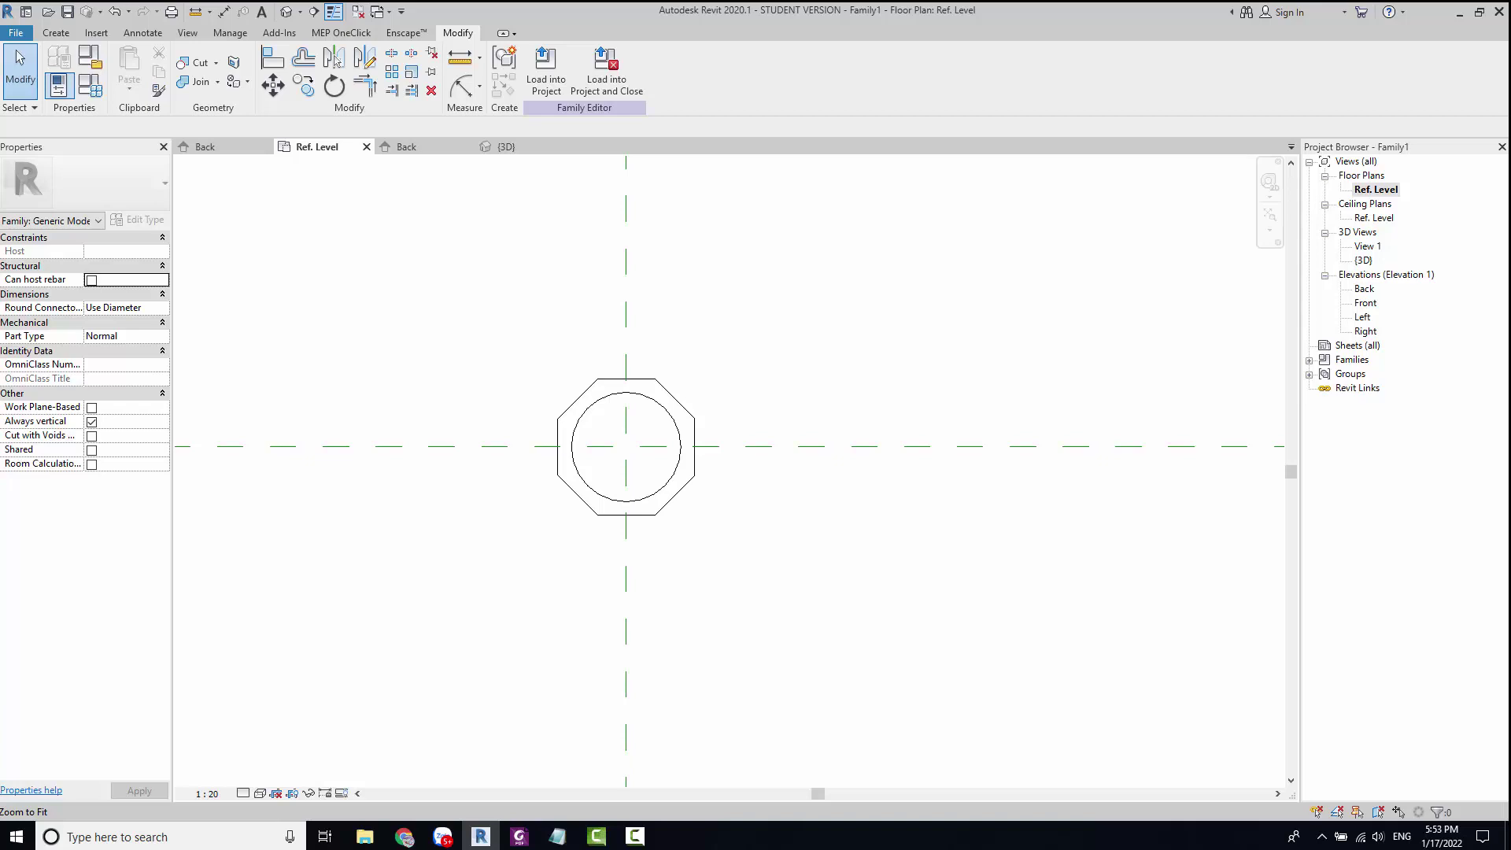
pyautogui.click(399, 148)
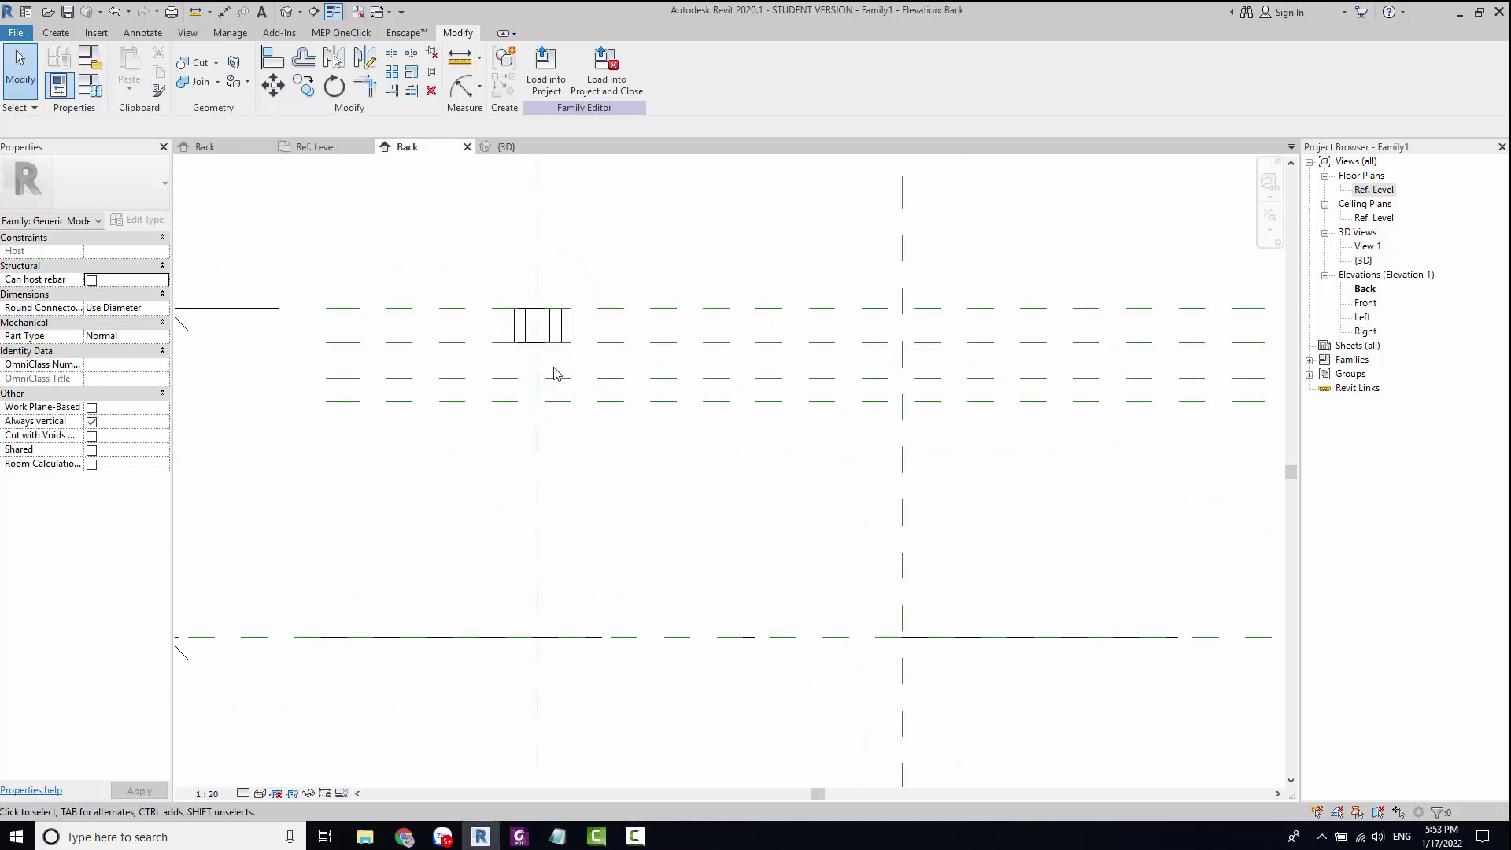
# Step: Dimension the reference planes below the nut and change their spacing from 30 to 40
pyautogui.scroll(2, 560, 369)
pyautogui.click(639, 322)
pyautogui.scroll(-3, 639, 323)
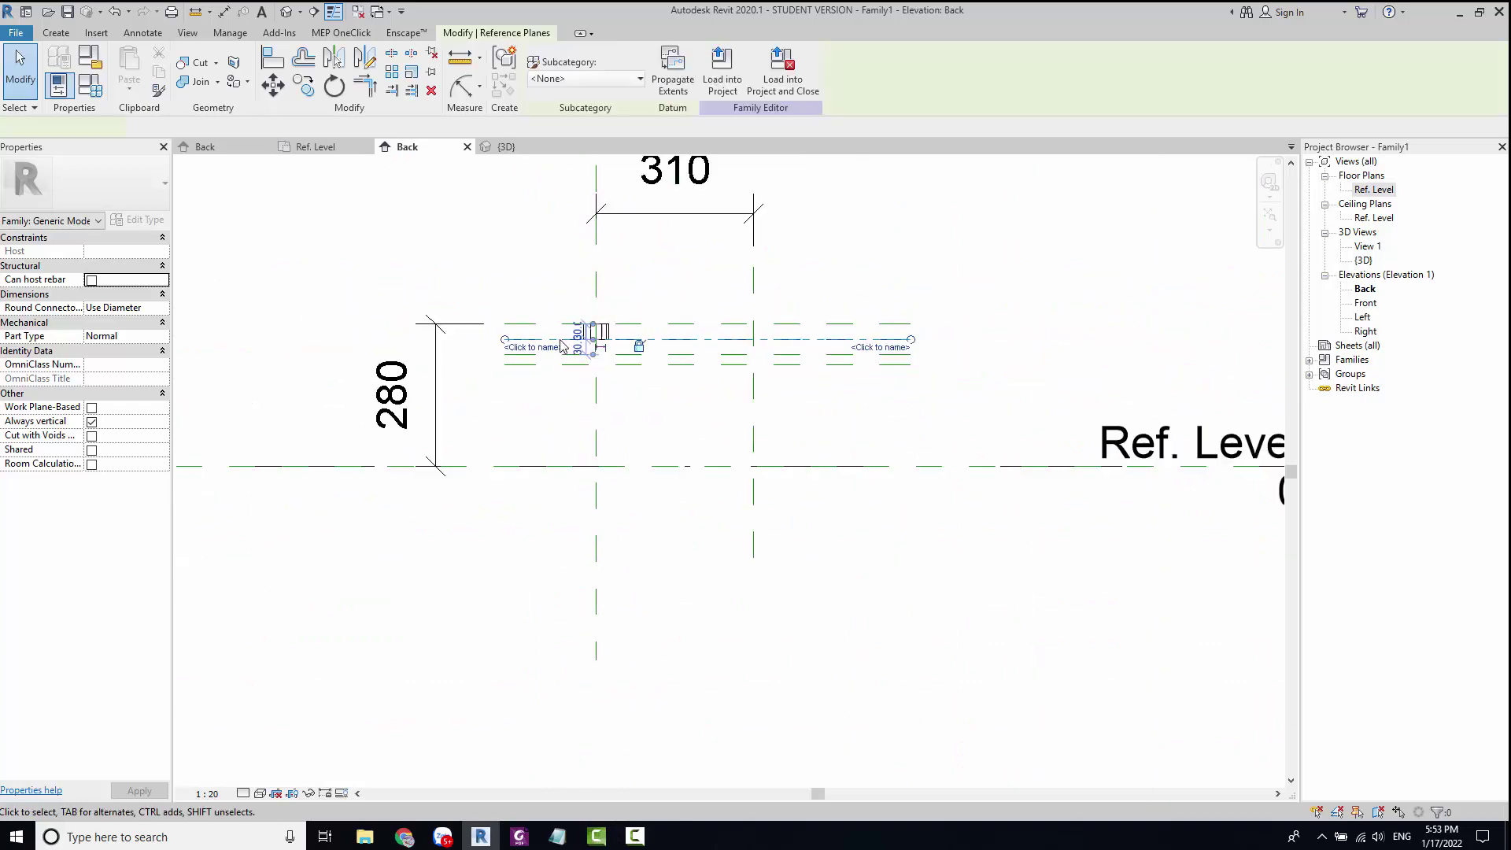
pyautogui.scroll(3, 494, 340)
pyautogui.press('Escape')
pyautogui.press('d')
pyautogui.press('i')
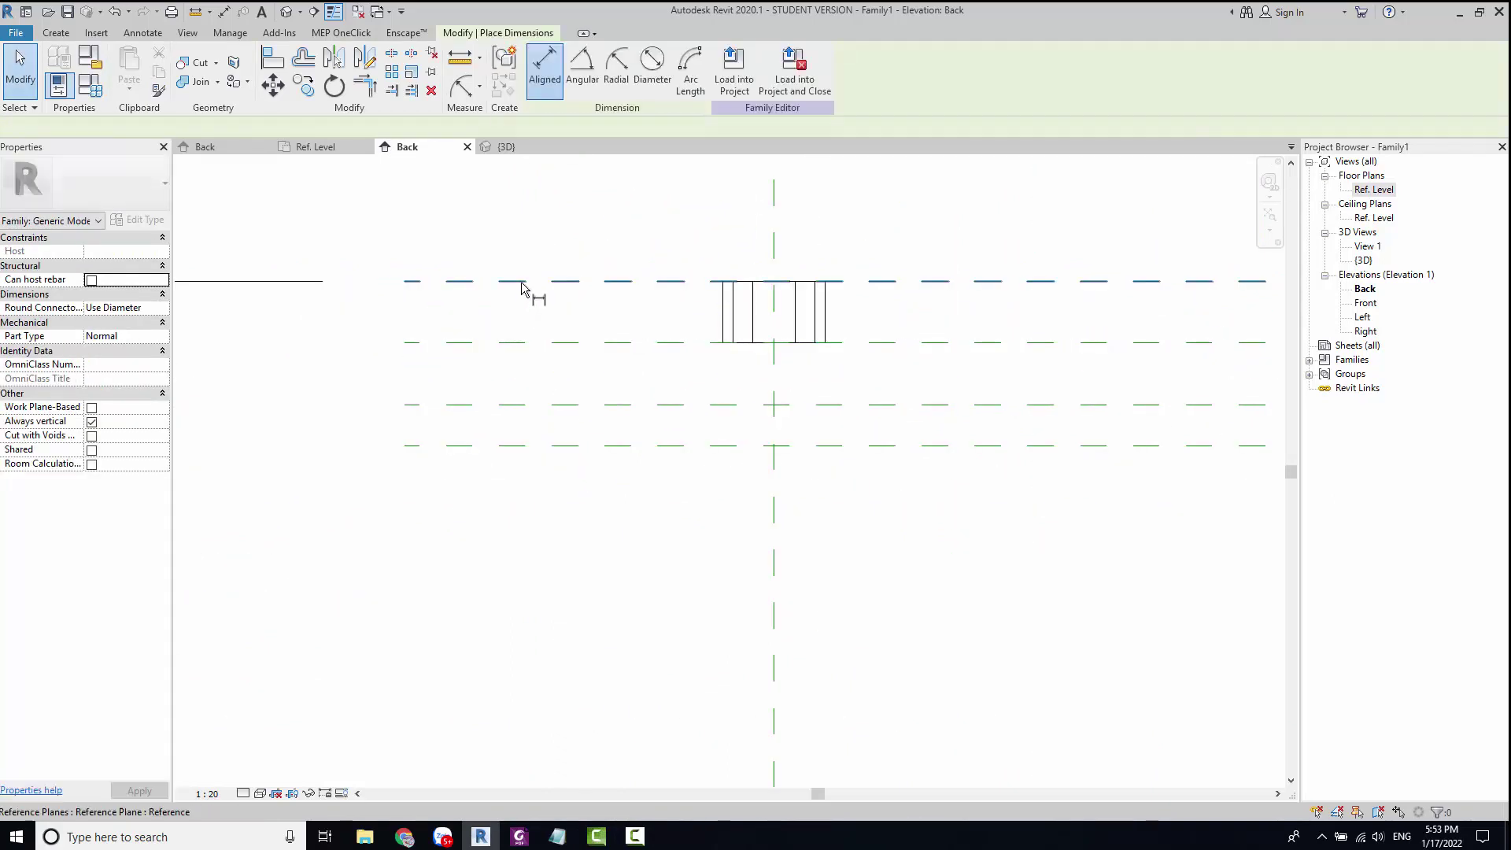
pyautogui.click(468, 339)
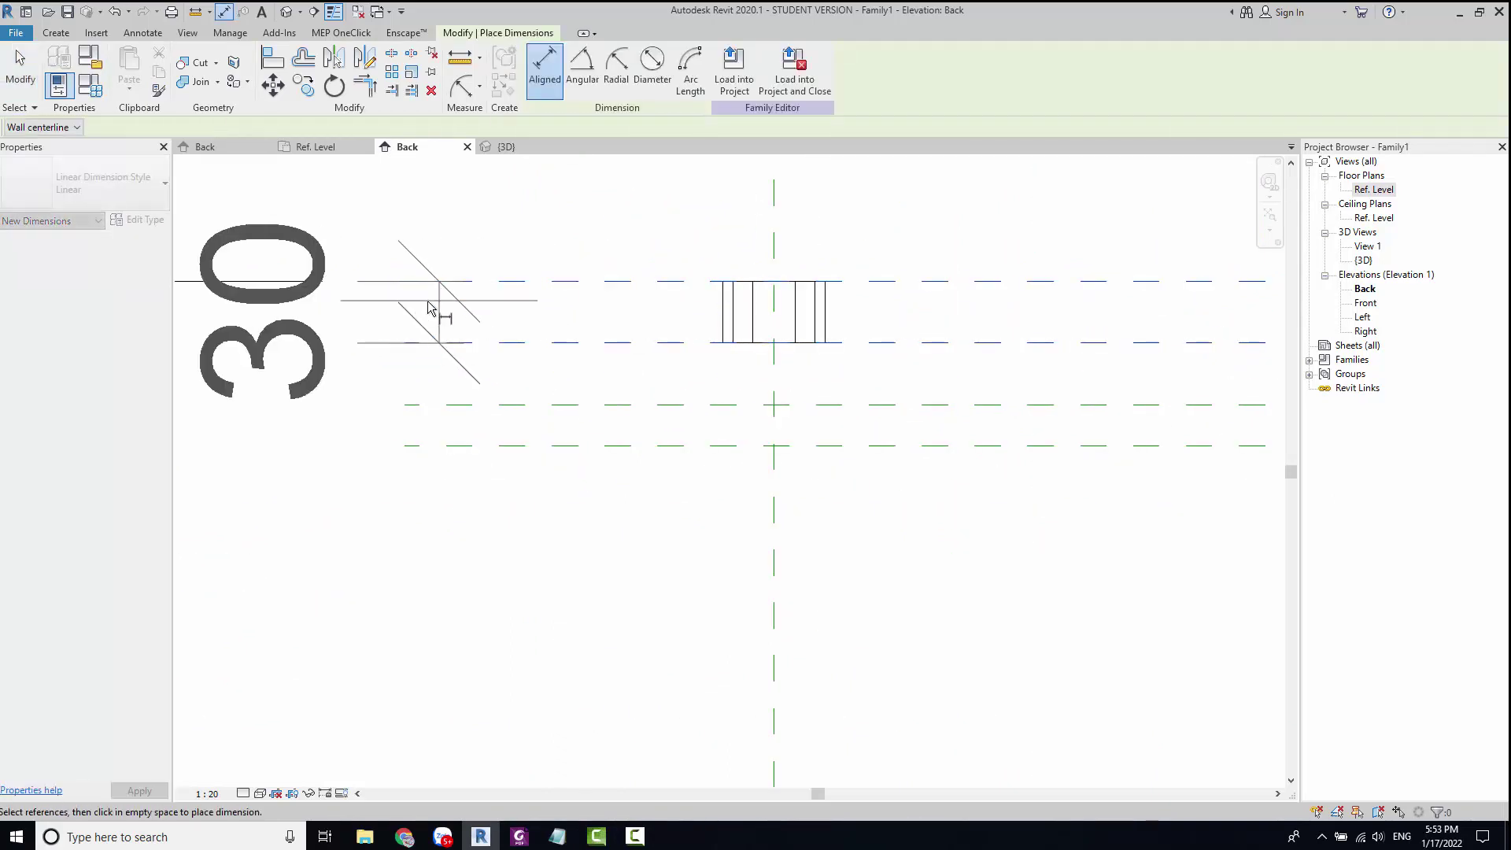
pyautogui.click(394, 315)
pyautogui.press('Escape')
pyautogui.press('Escape')
pyautogui.click(506, 343)
pyautogui.click(319, 322)
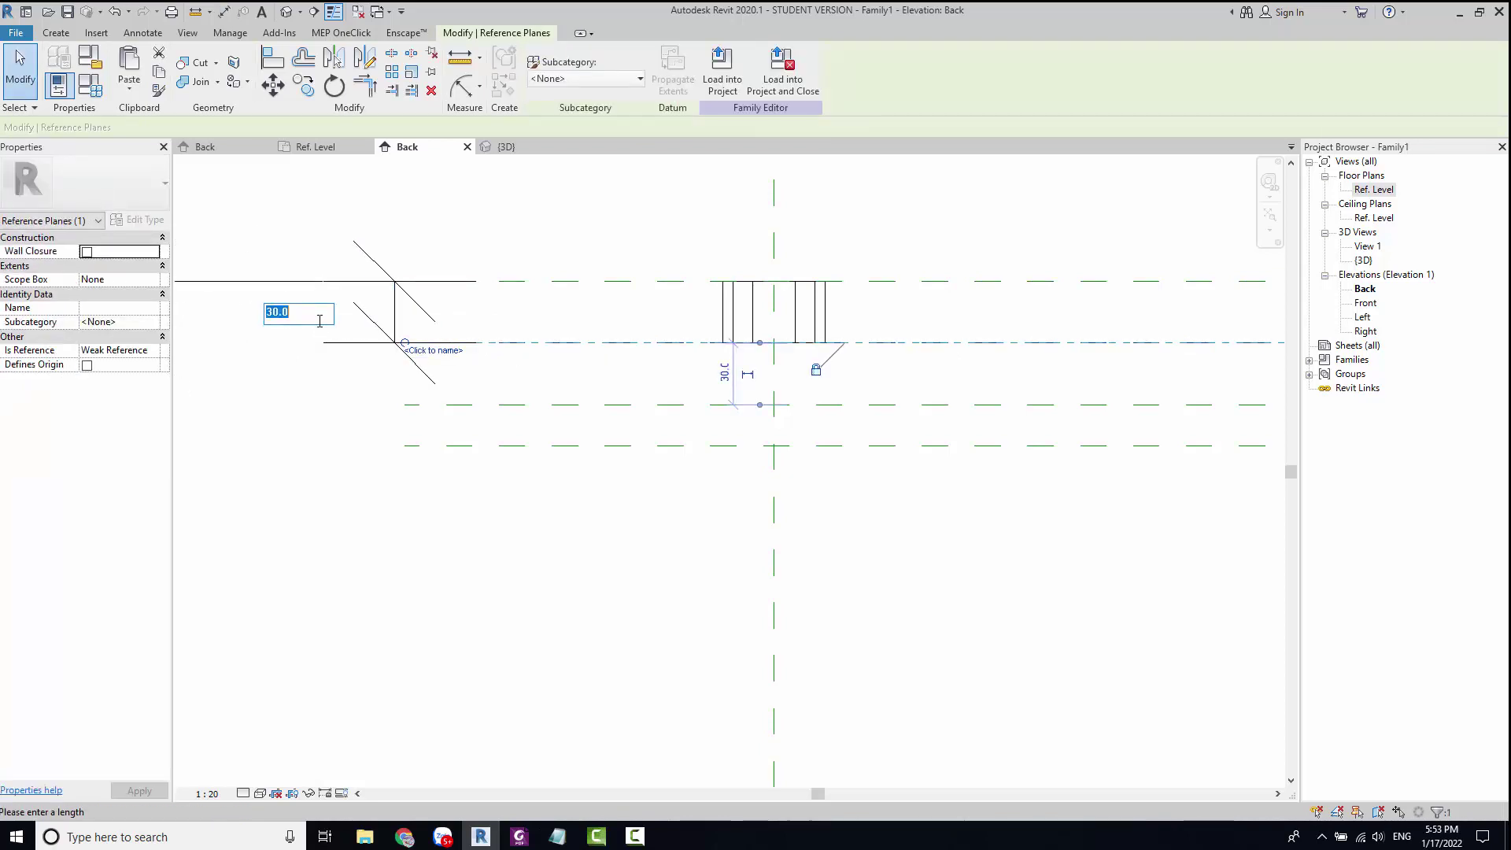
pyautogui.write('40')
pyautogui.press('Return')
pyautogui.press('Escape')
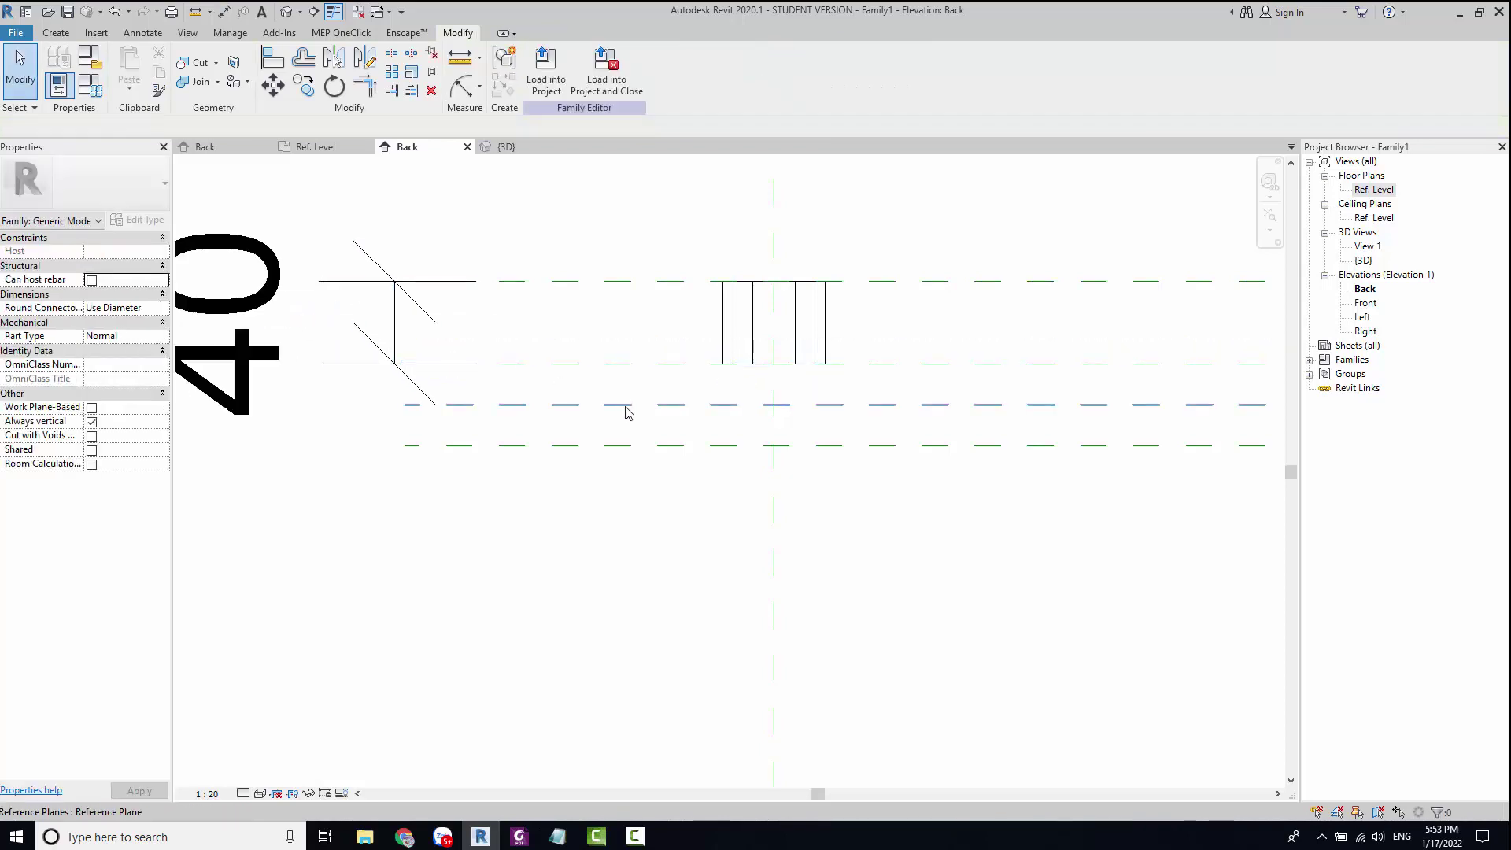
pyautogui.click(623, 404)
pyautogui.press('Escape')
# Step: Dimension the next lower reference plane and set its spacing to 20
pyautogui.scroll(-2, 626, 401)
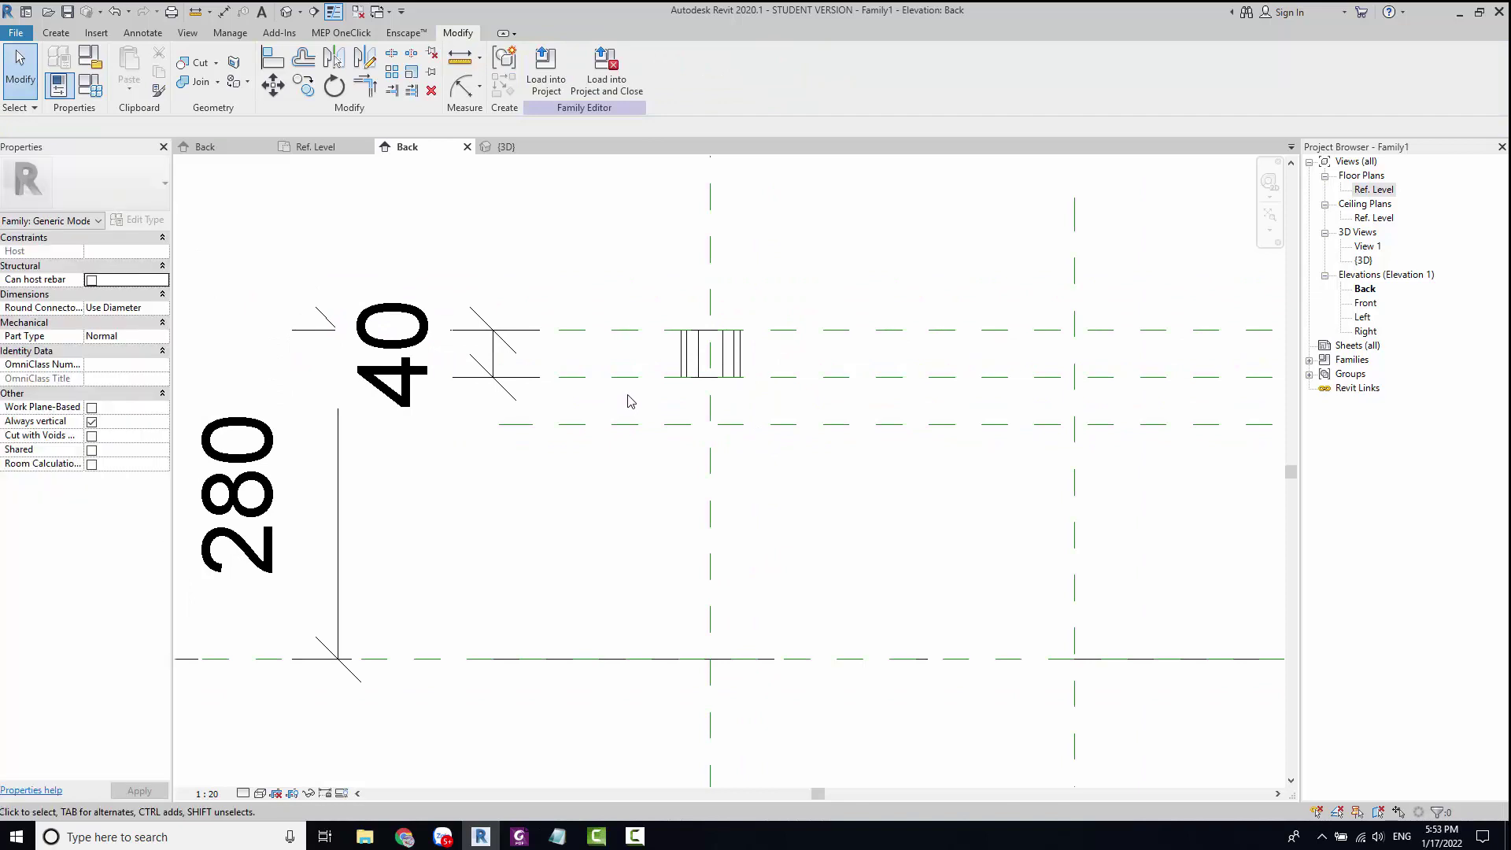
pyautogui.scroll(2, 596, 415)
pyautogui.press('d')
pyautogui.press('i')
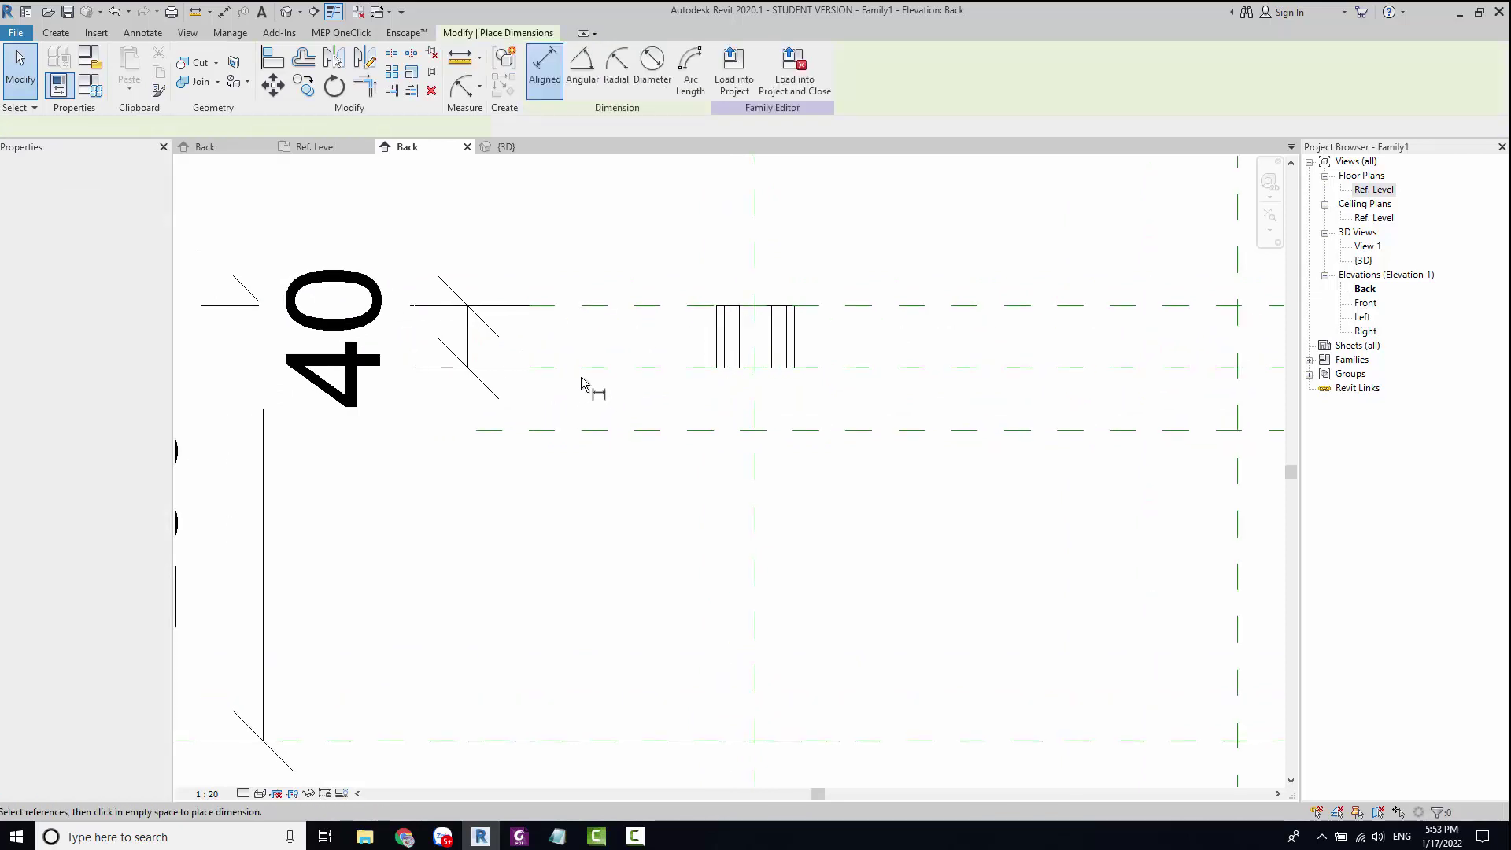
pyautogui.press('Escape')
pyautogui.click(640, 429)
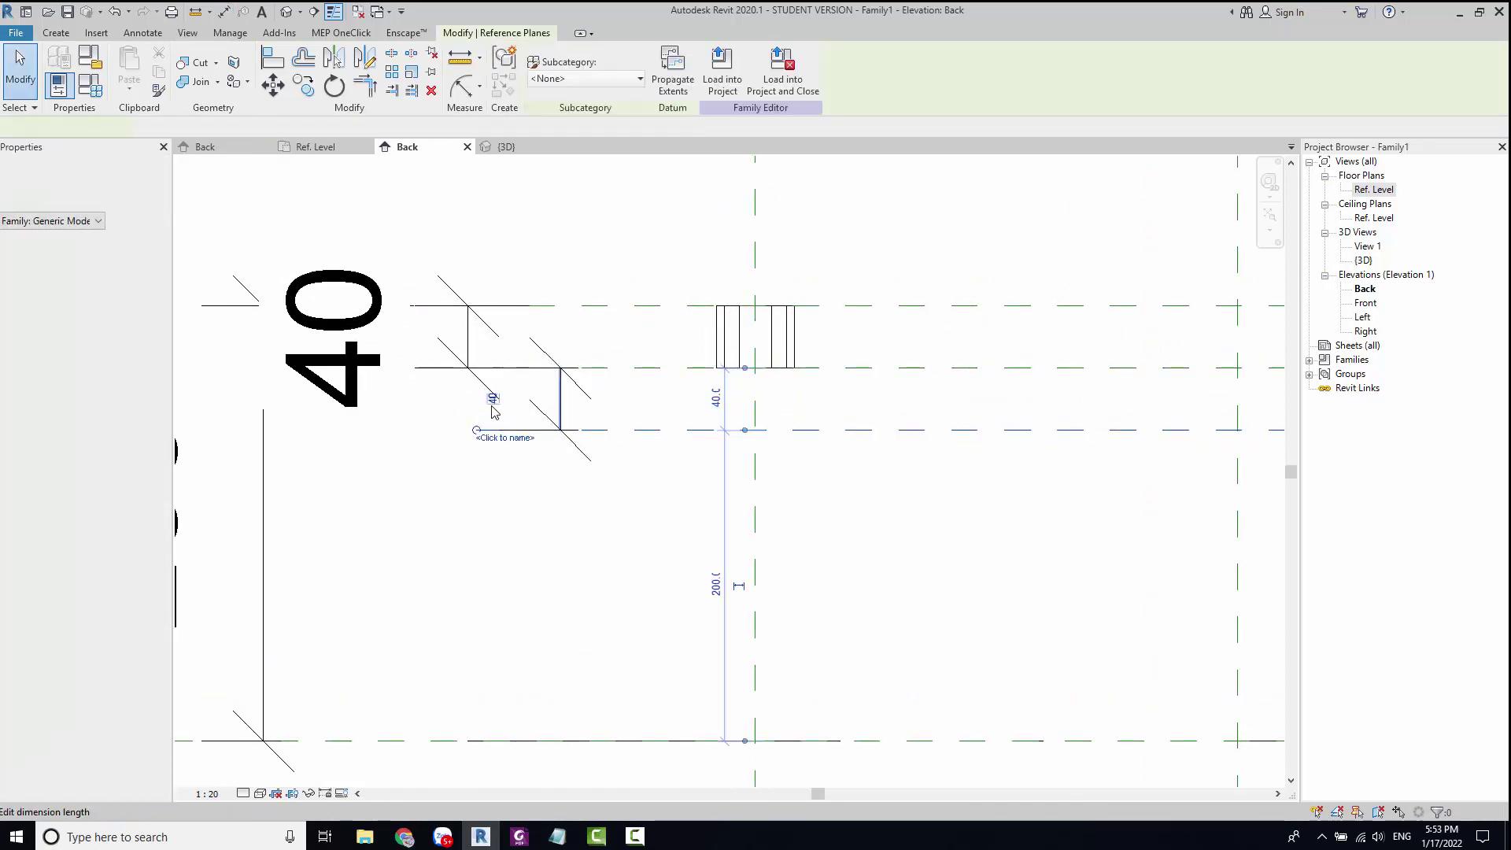
pyautogui.click(492, 400)
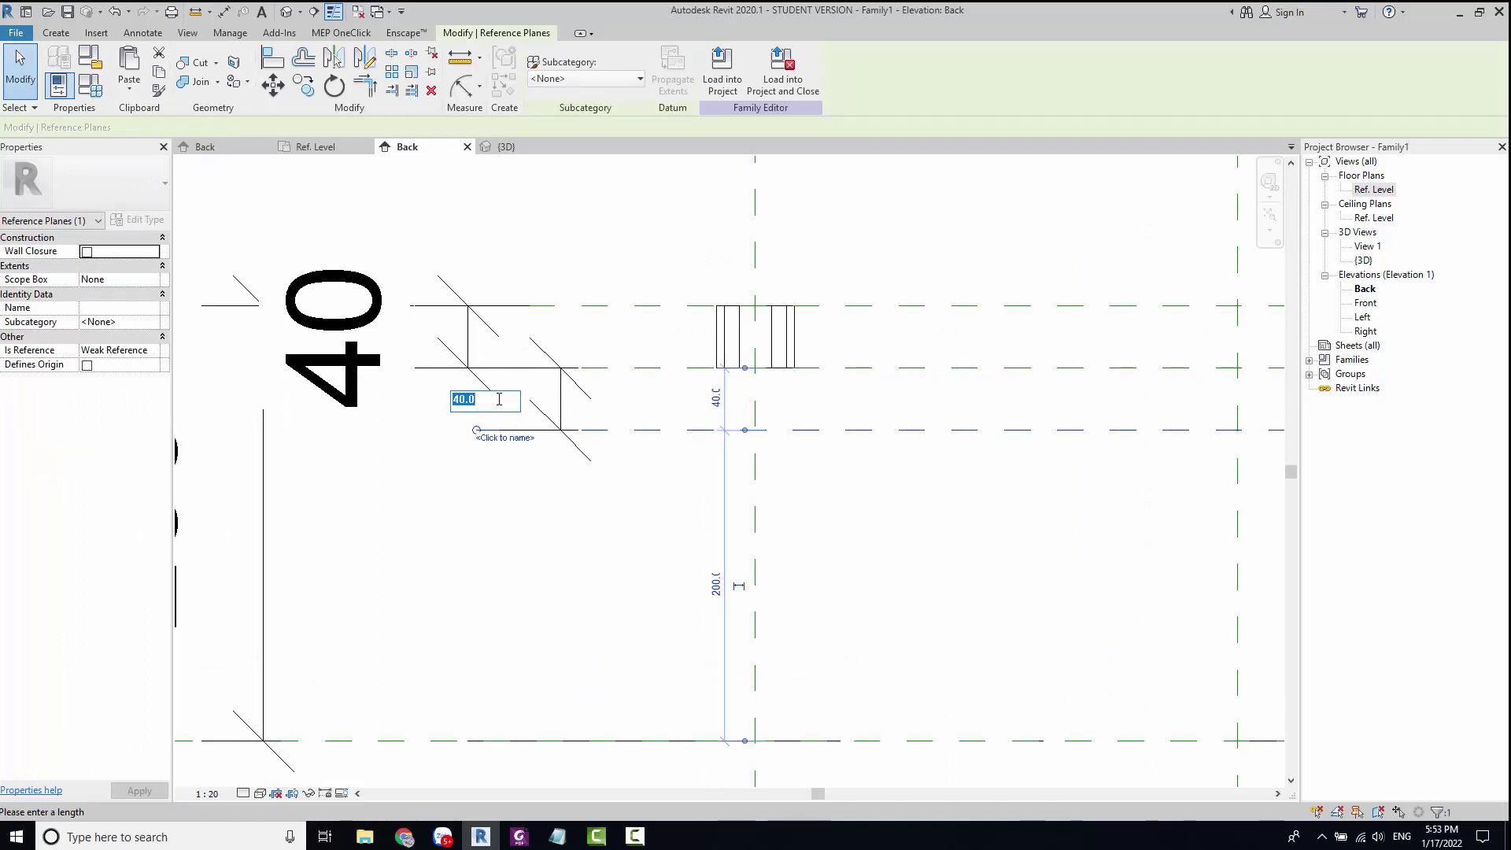
pyautogui.write('20')
pyautogui.press('Return')
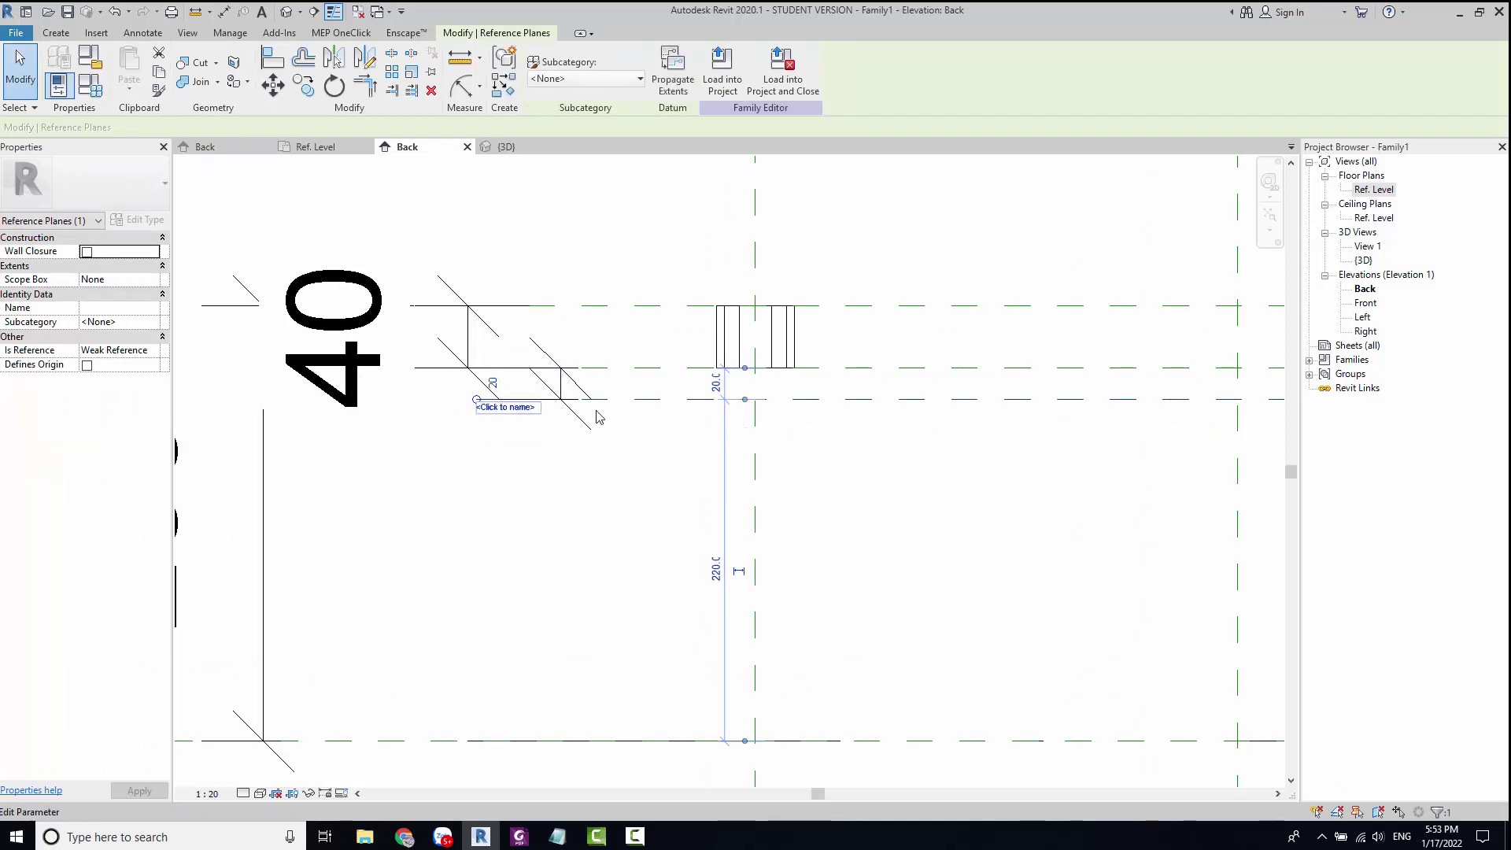
pyautogui.press('Escape')
# Step: In the Ref. Level plan, sketch an extrusion circle of radius 20 at the plane intersection
pyautogui.doubleClick(1374, 190)
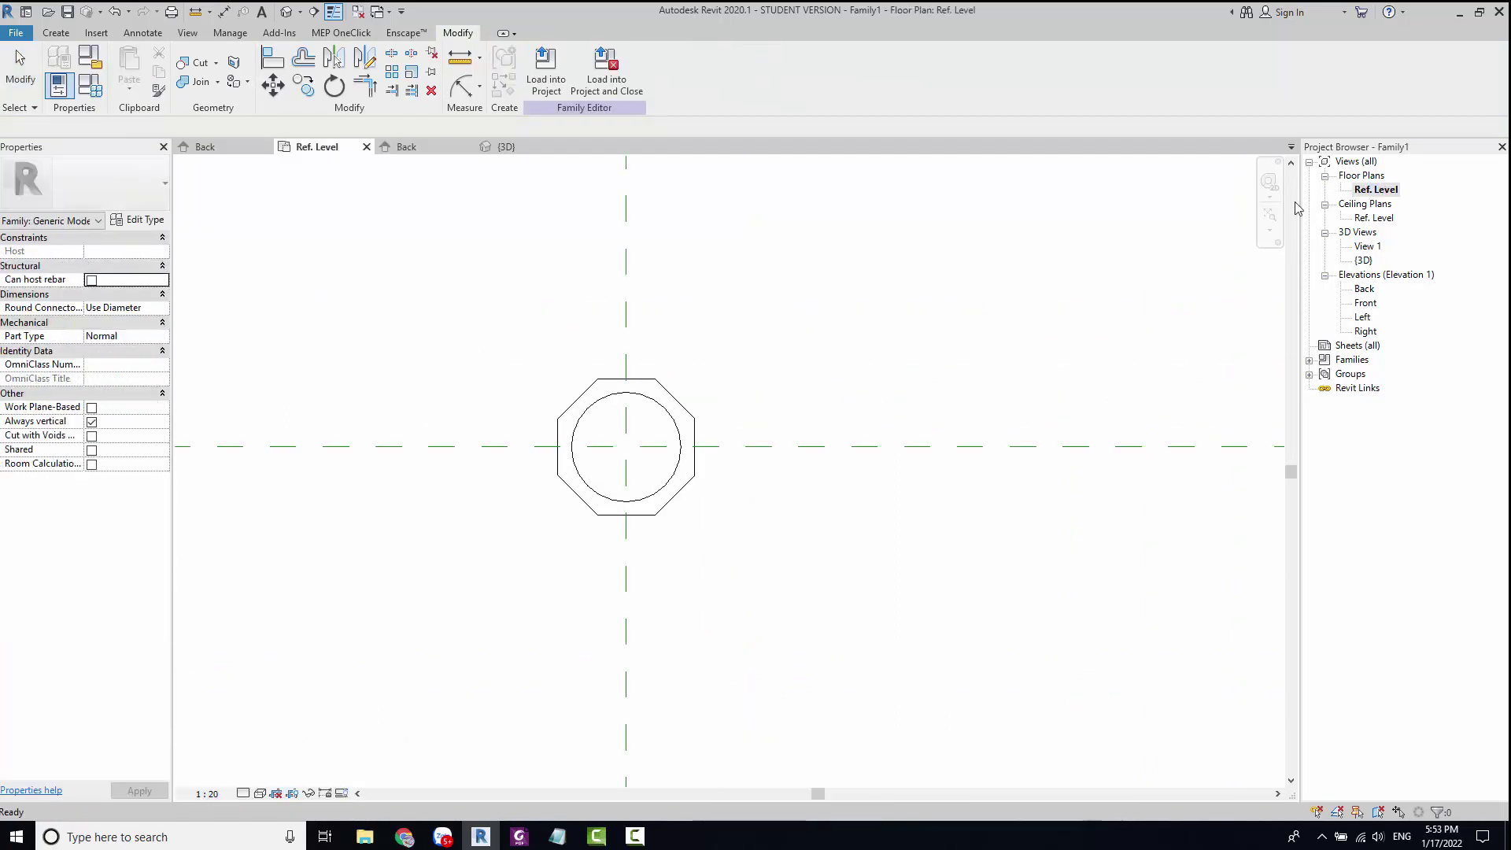
pyautogui.click(56, 32)
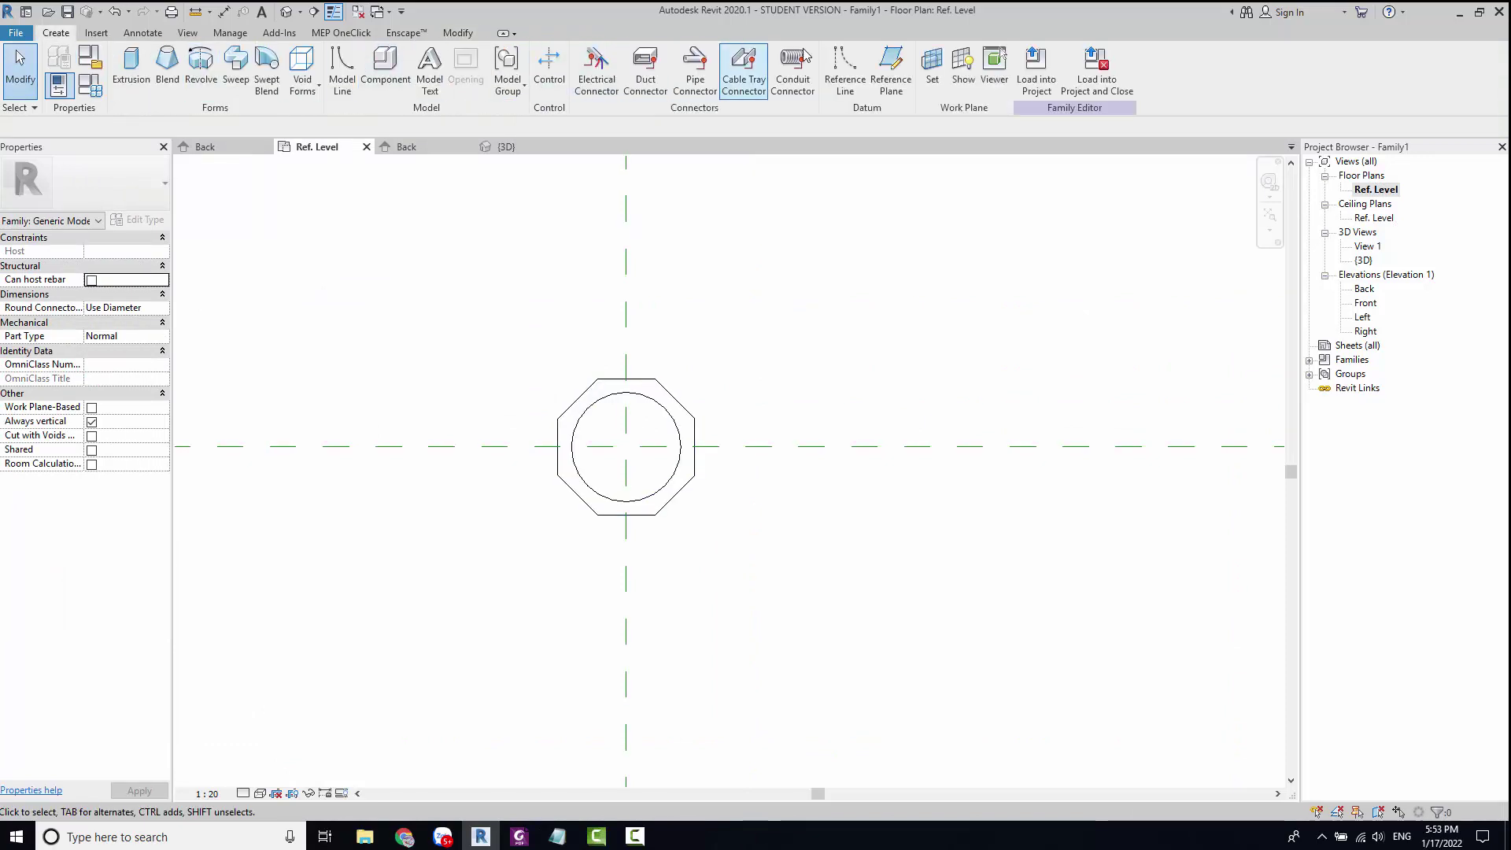
pyautogui.click(131, 67)
pyautogui.click(642, 55)
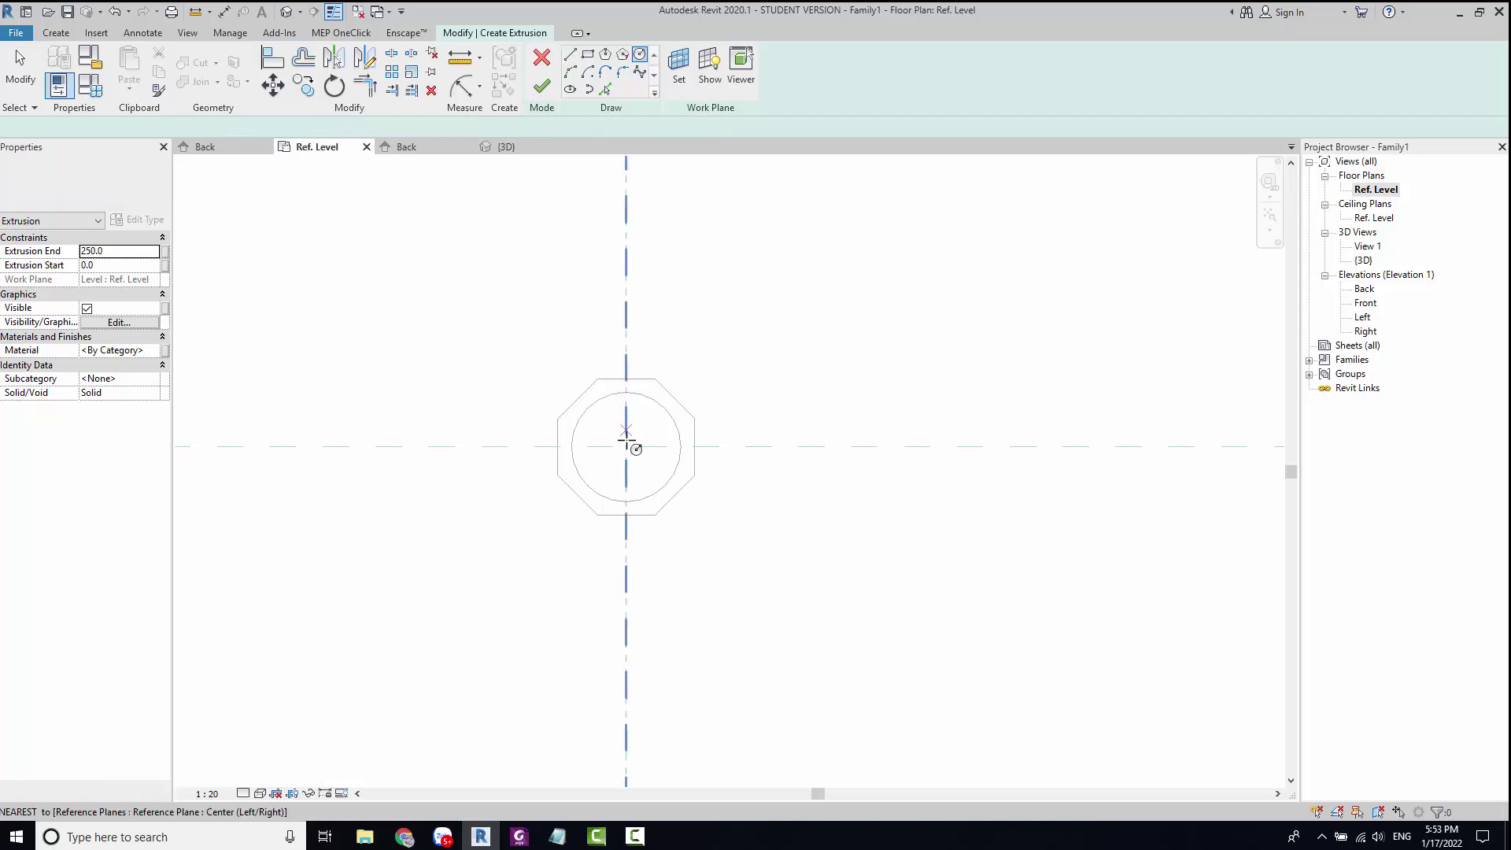
pyautogui.click(625, 446)
pyautogui.scroll(3, 617, 425)
pyautogui.click(614, 370)
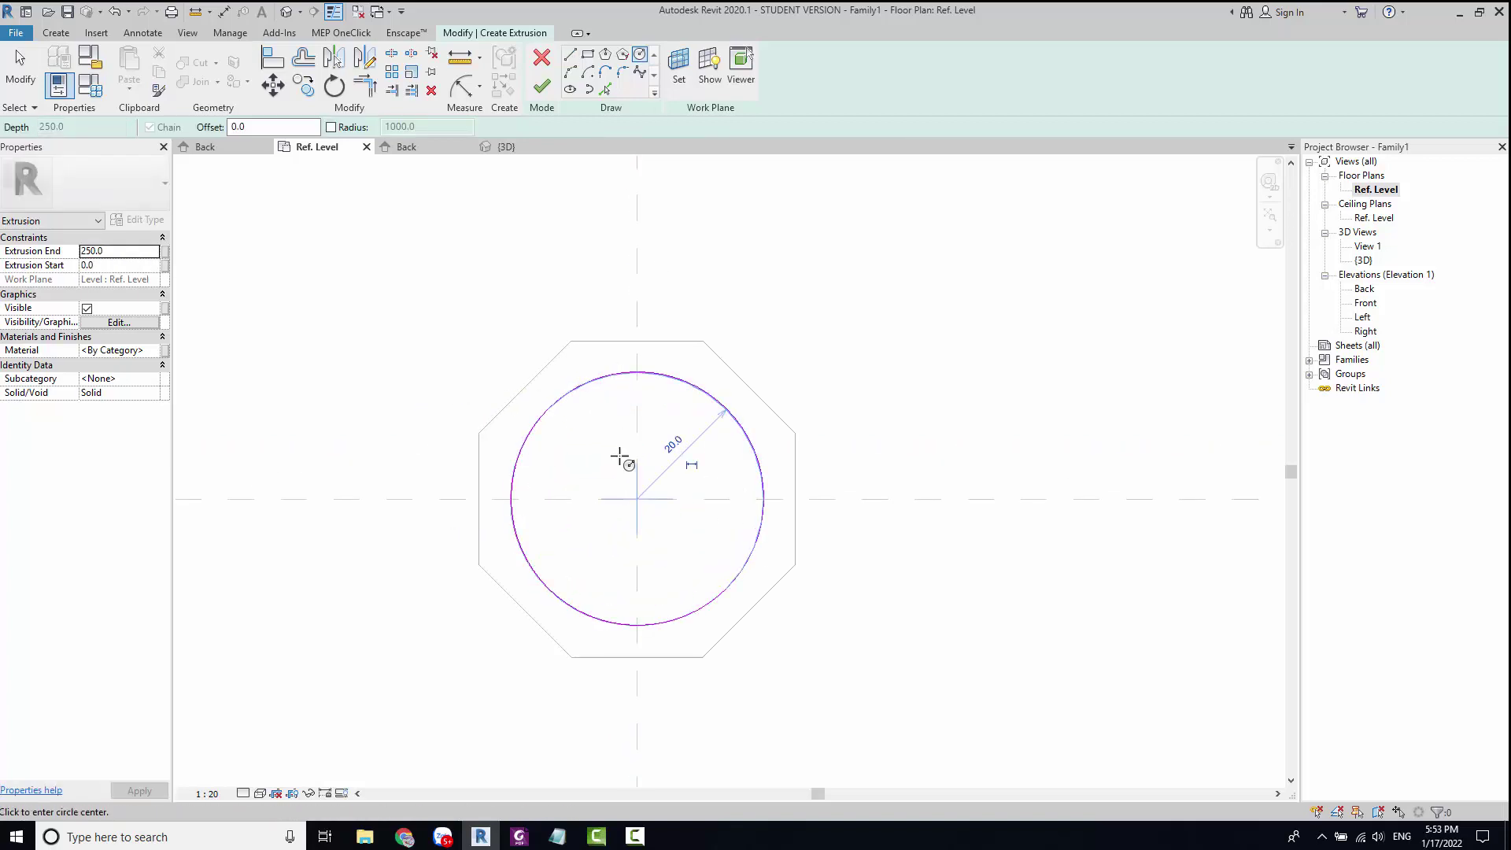
# Step: Add a concentric circle of radius 22 and finish the extrusion
pyautogui.click(638, 498)
pyautogui.scroll(2, 480, 472)
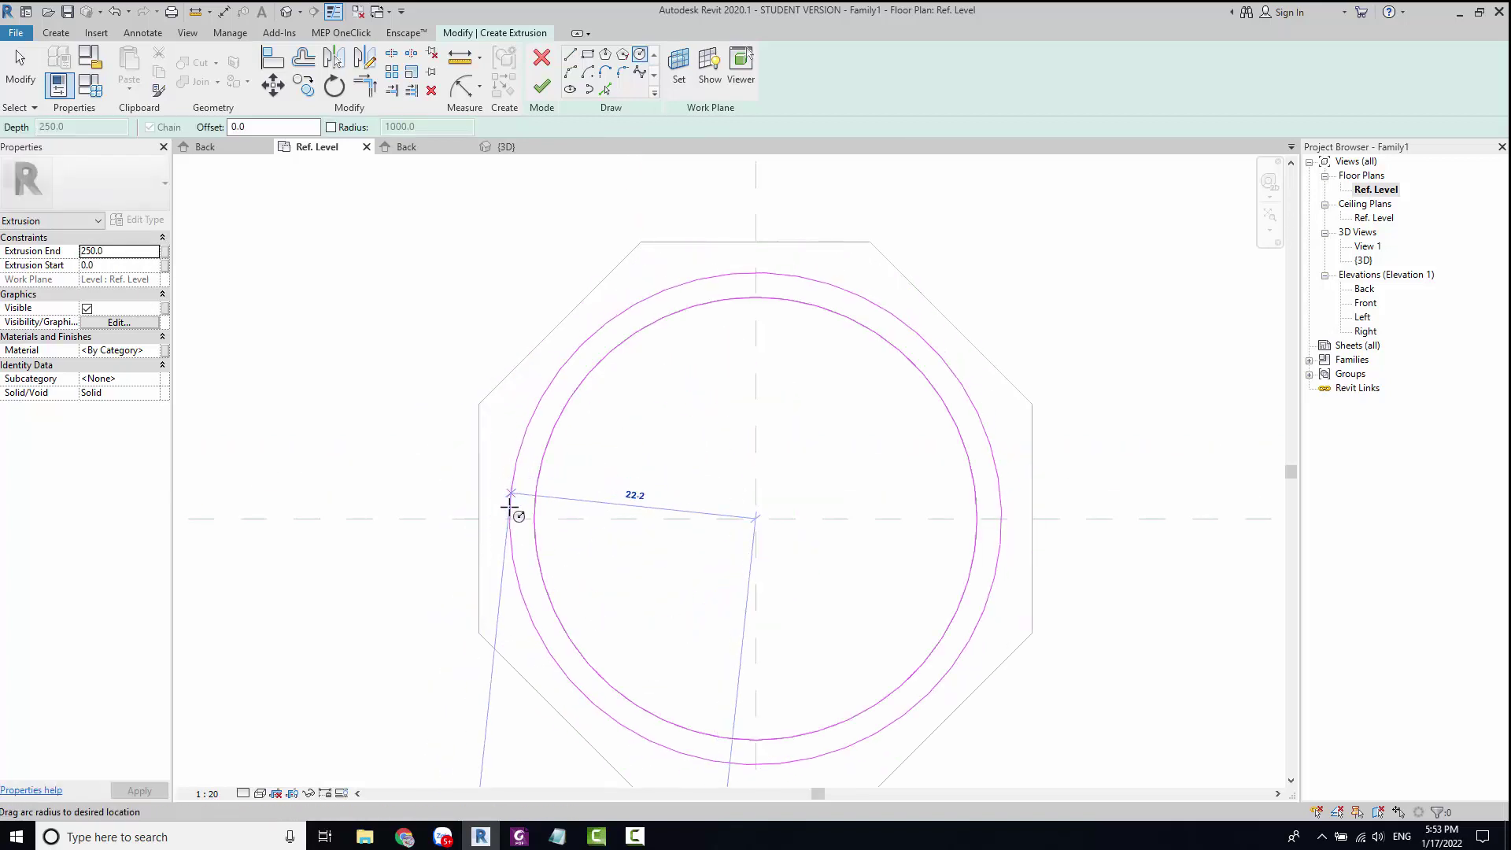
pyautogui.write('22')
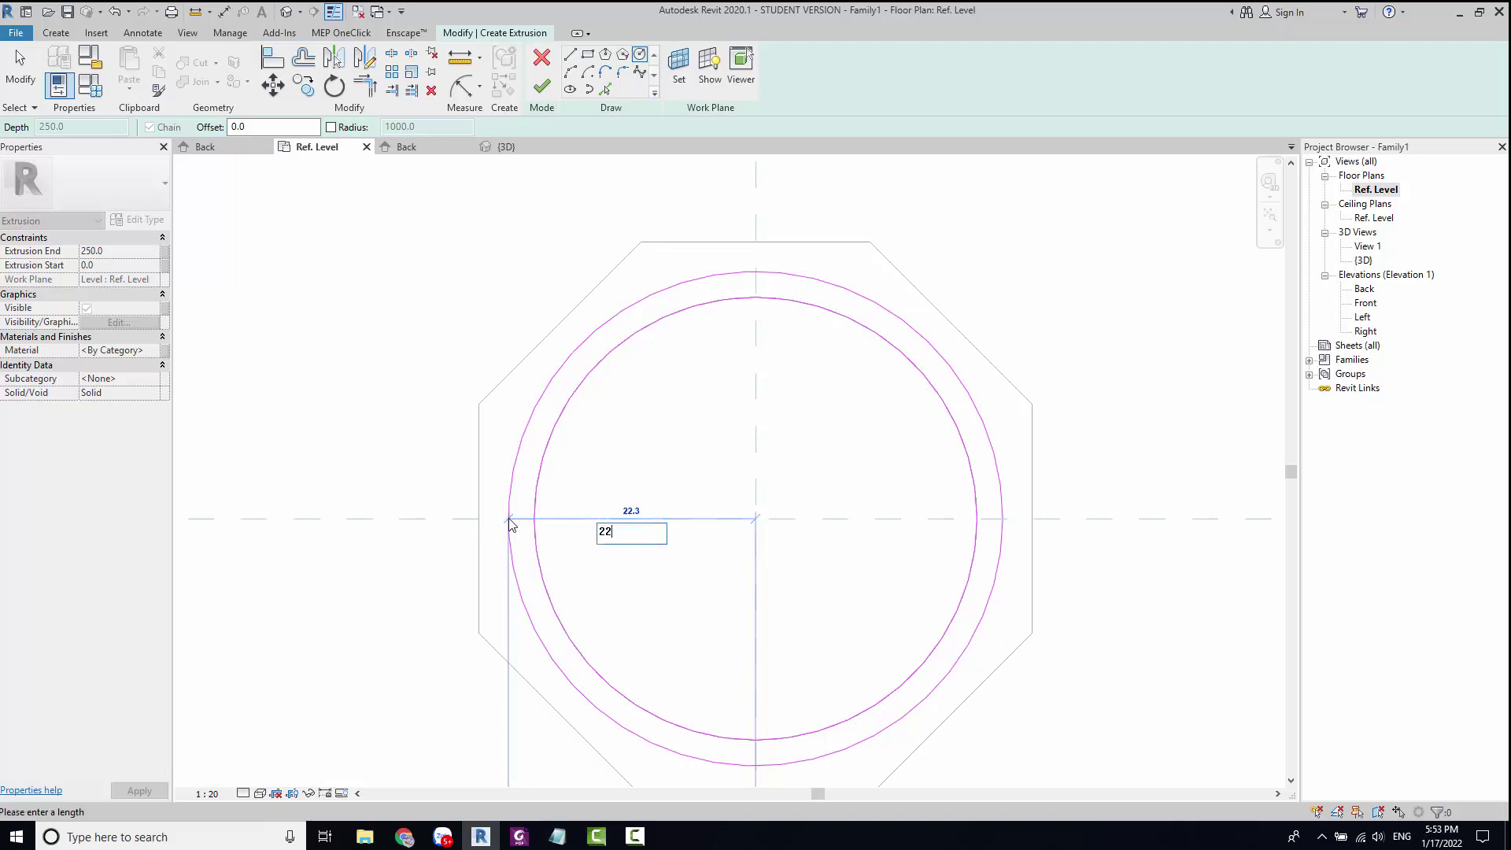
pyautogui.press('Return')
pyautogui.press('Escape')
pyautogui.press('Escape')
pyautogui.click(541, 93)
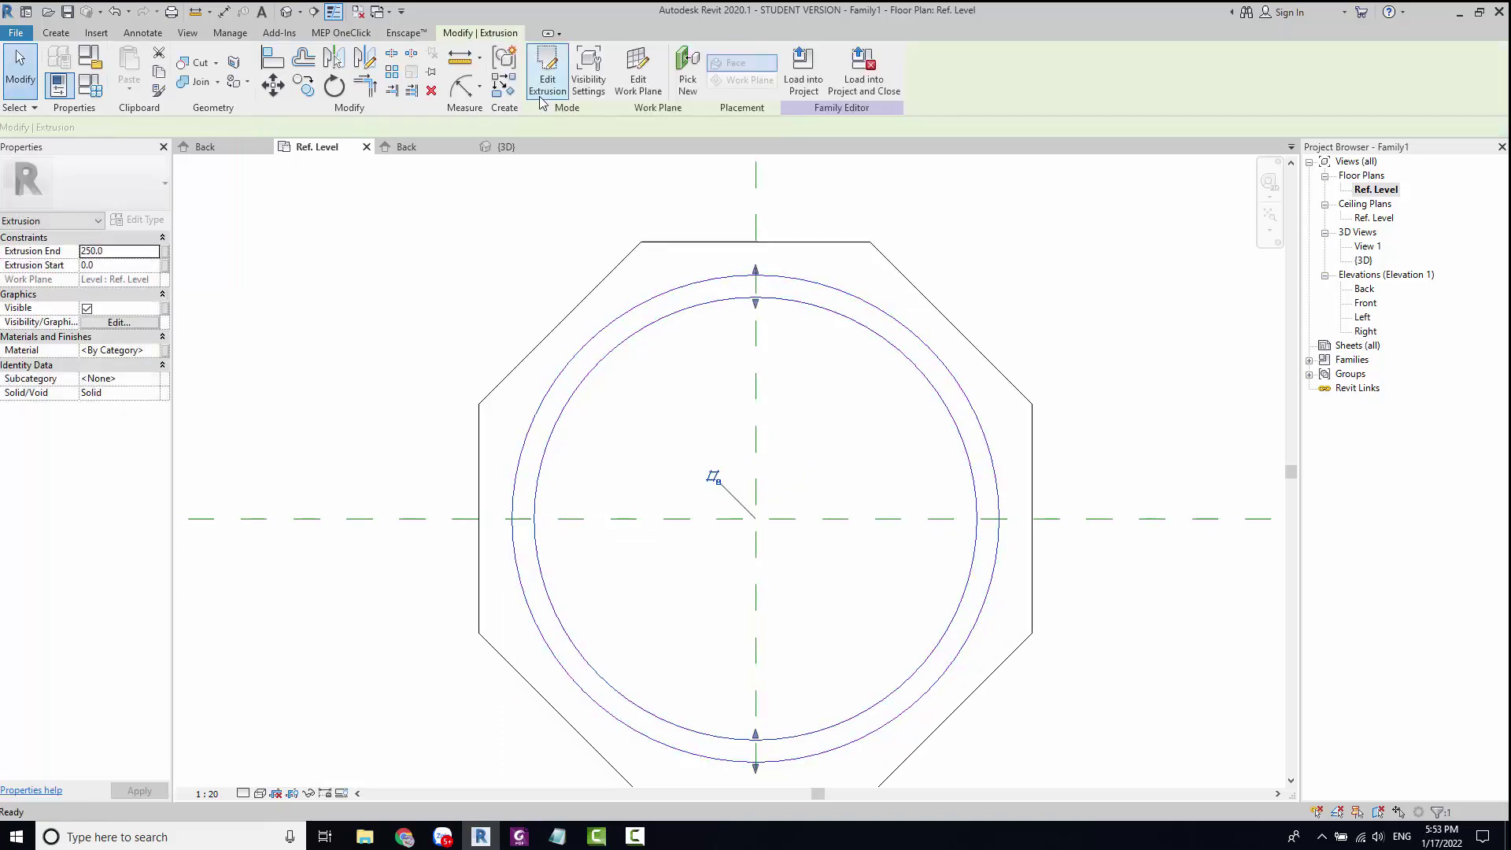
# Step: In the Back elevation, undo a stray move and drag the tube's ends to span 220 to 240
pyautogui.doubleClick(1364, 289)
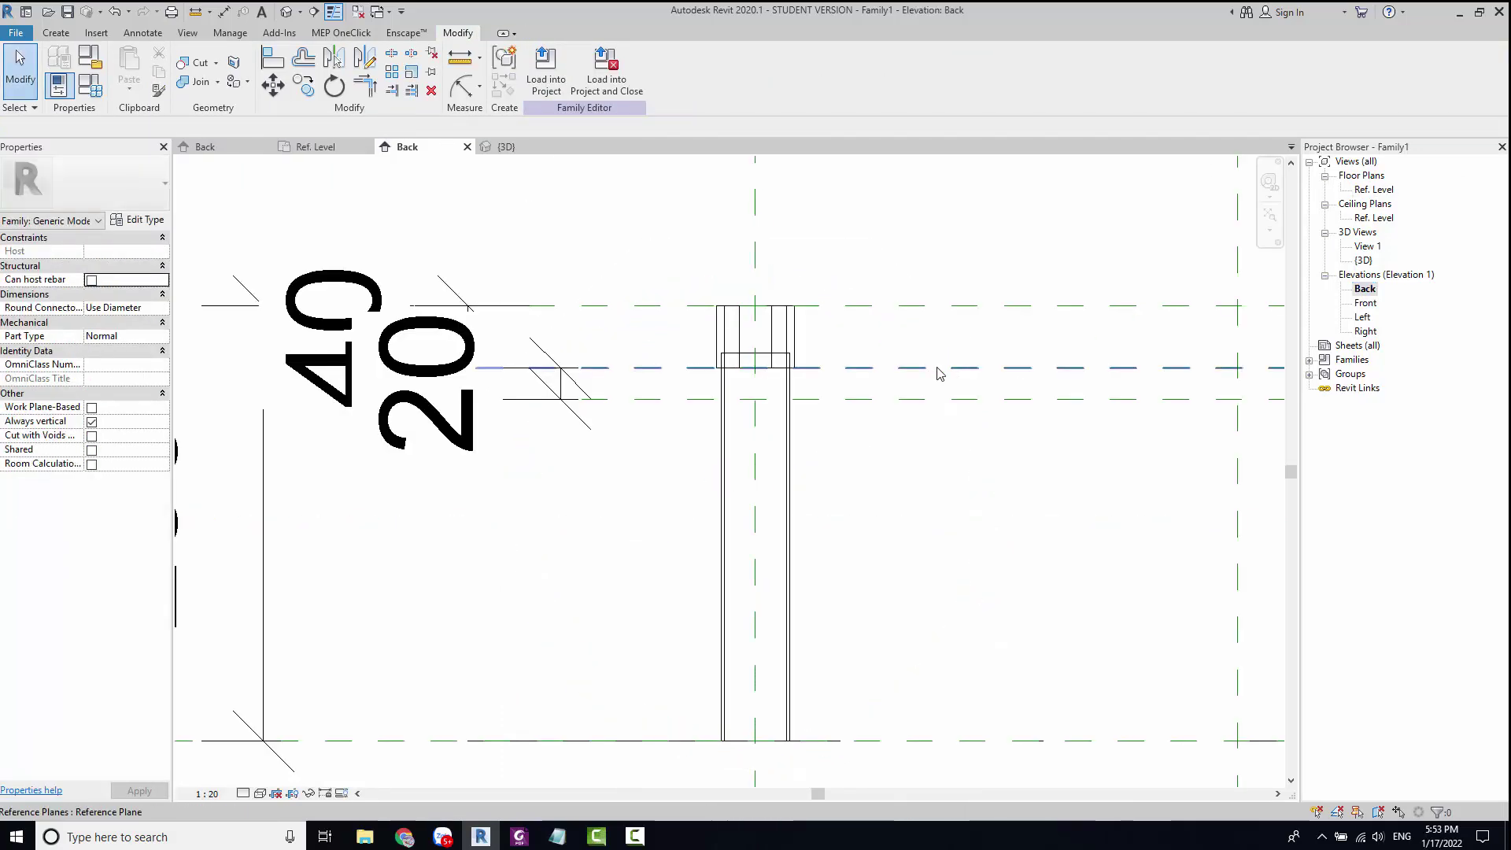
pyautogui.scroll(-3, 917, 423)
pyautogui.scroll(2, 870, 441)
pyautogui.click(820, 608)
pyautogui.moveTo(820, 608); pyautogui.dragTo(804, 608)
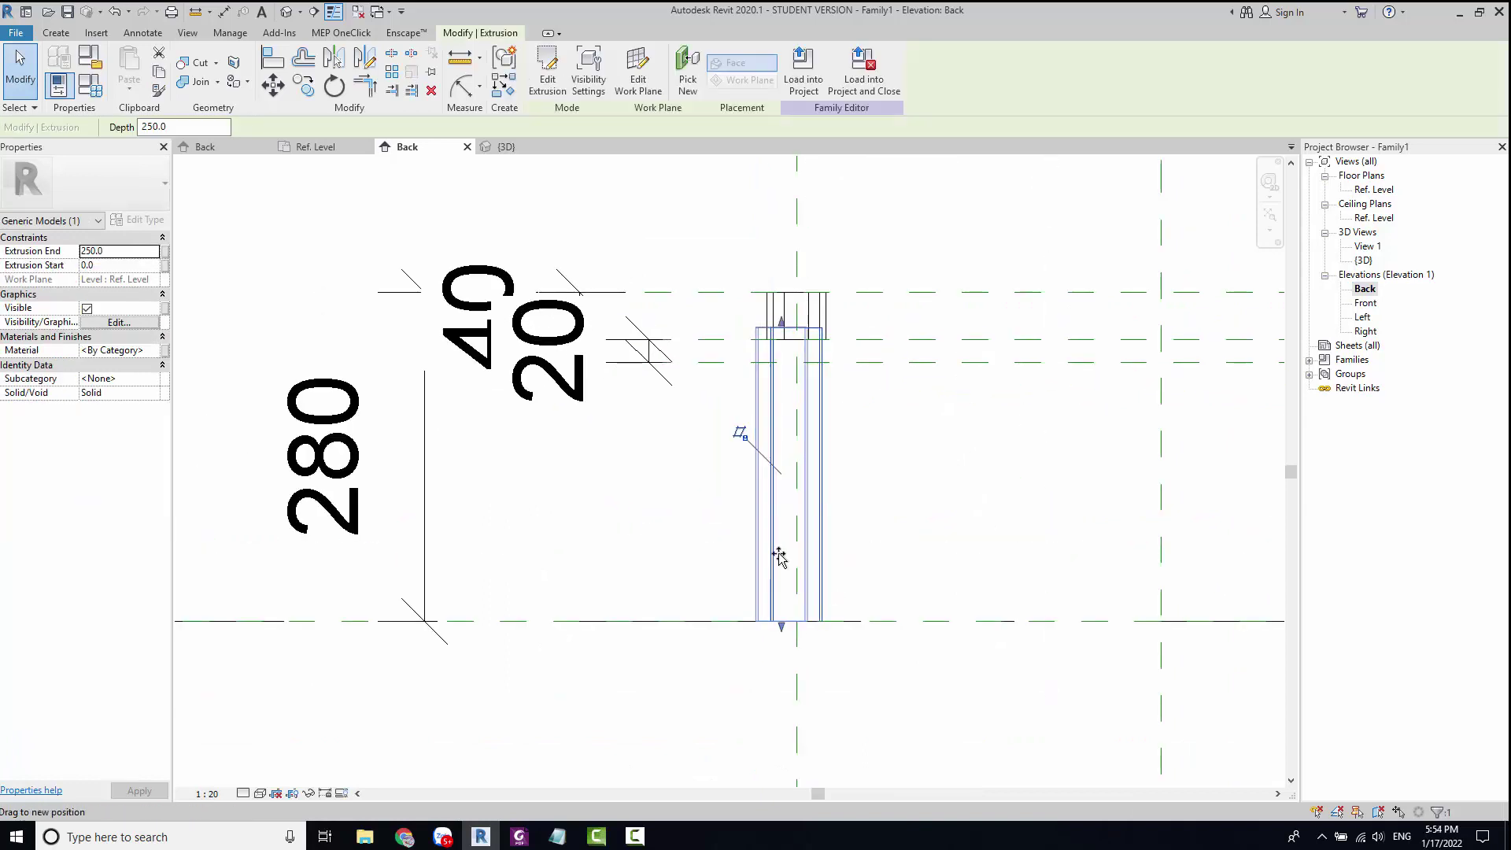
pyautogui.hotkey('ctrl', 'z')
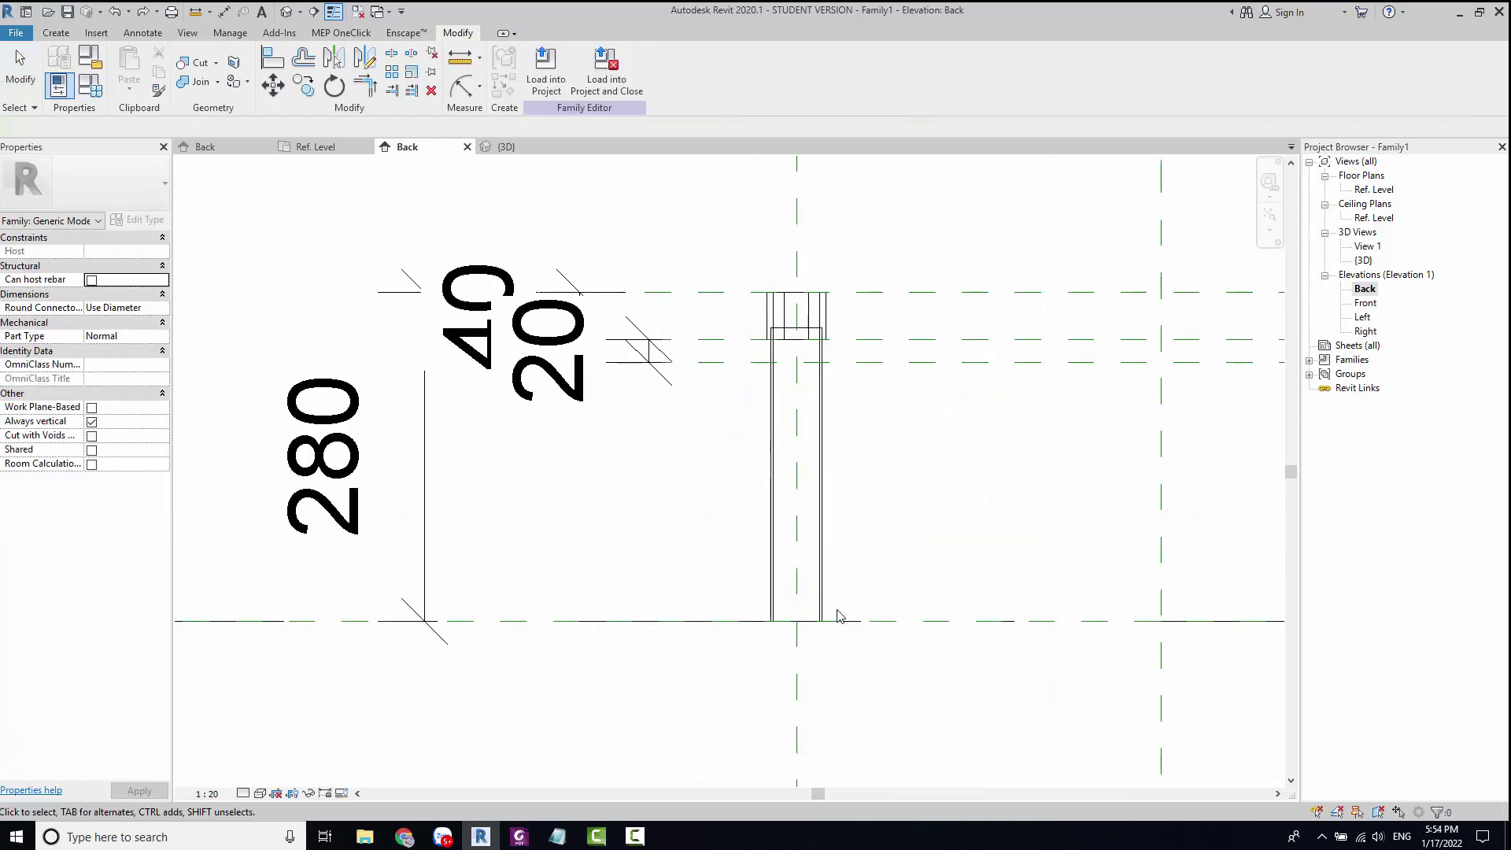
pyautogui.moveTo(797, 628); pyautogui.dragTo(785, 360)
pyautogui.scroll(3, 877, 390)
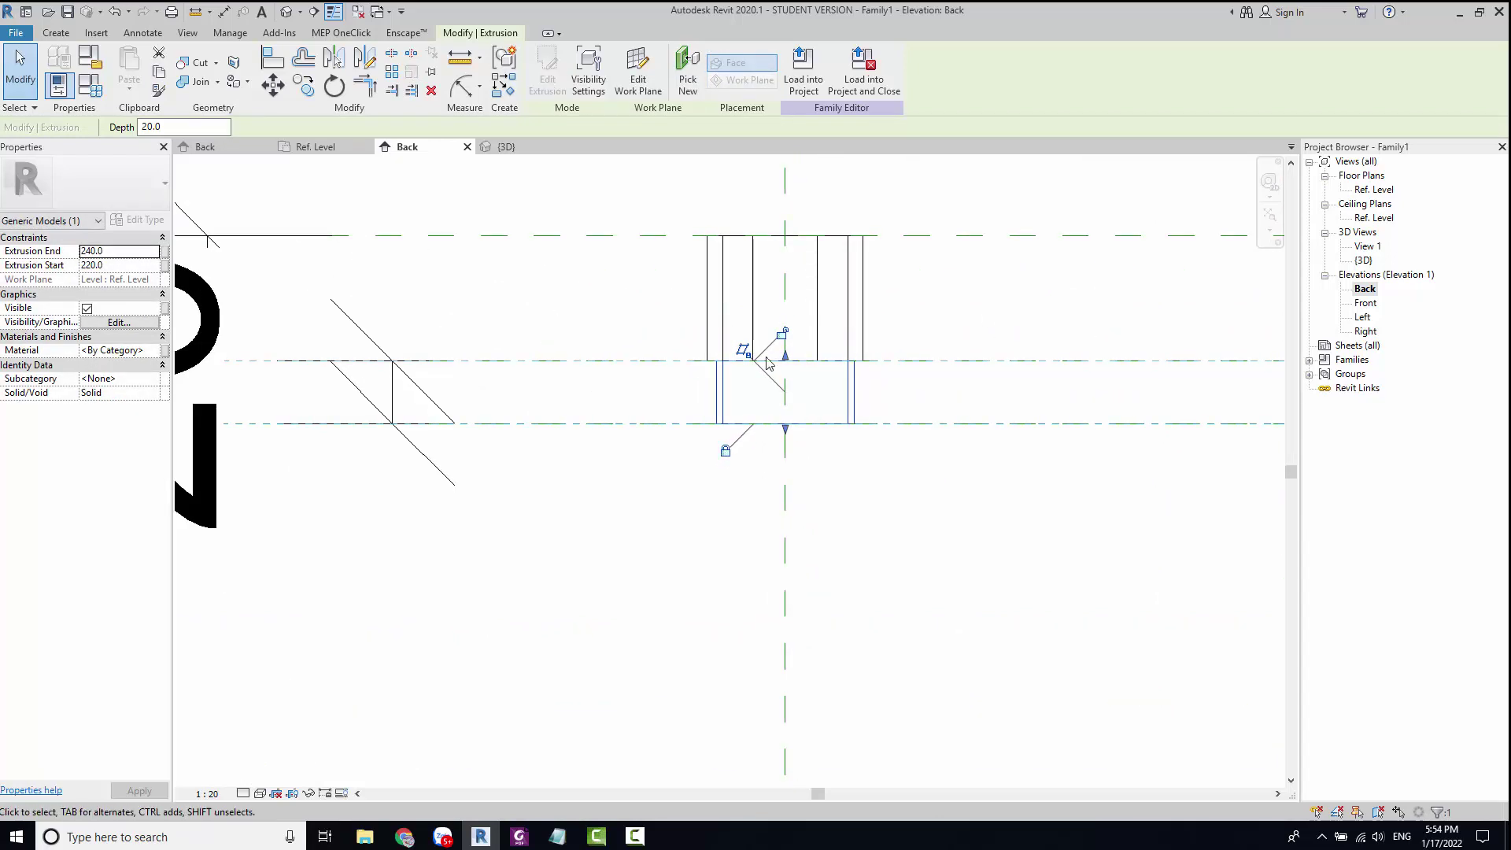
pyautogui.click(978, 354)
pyautogui.scroll(-2, 1018, 402)
pyautogui.scroll(-2, 1017, 402)
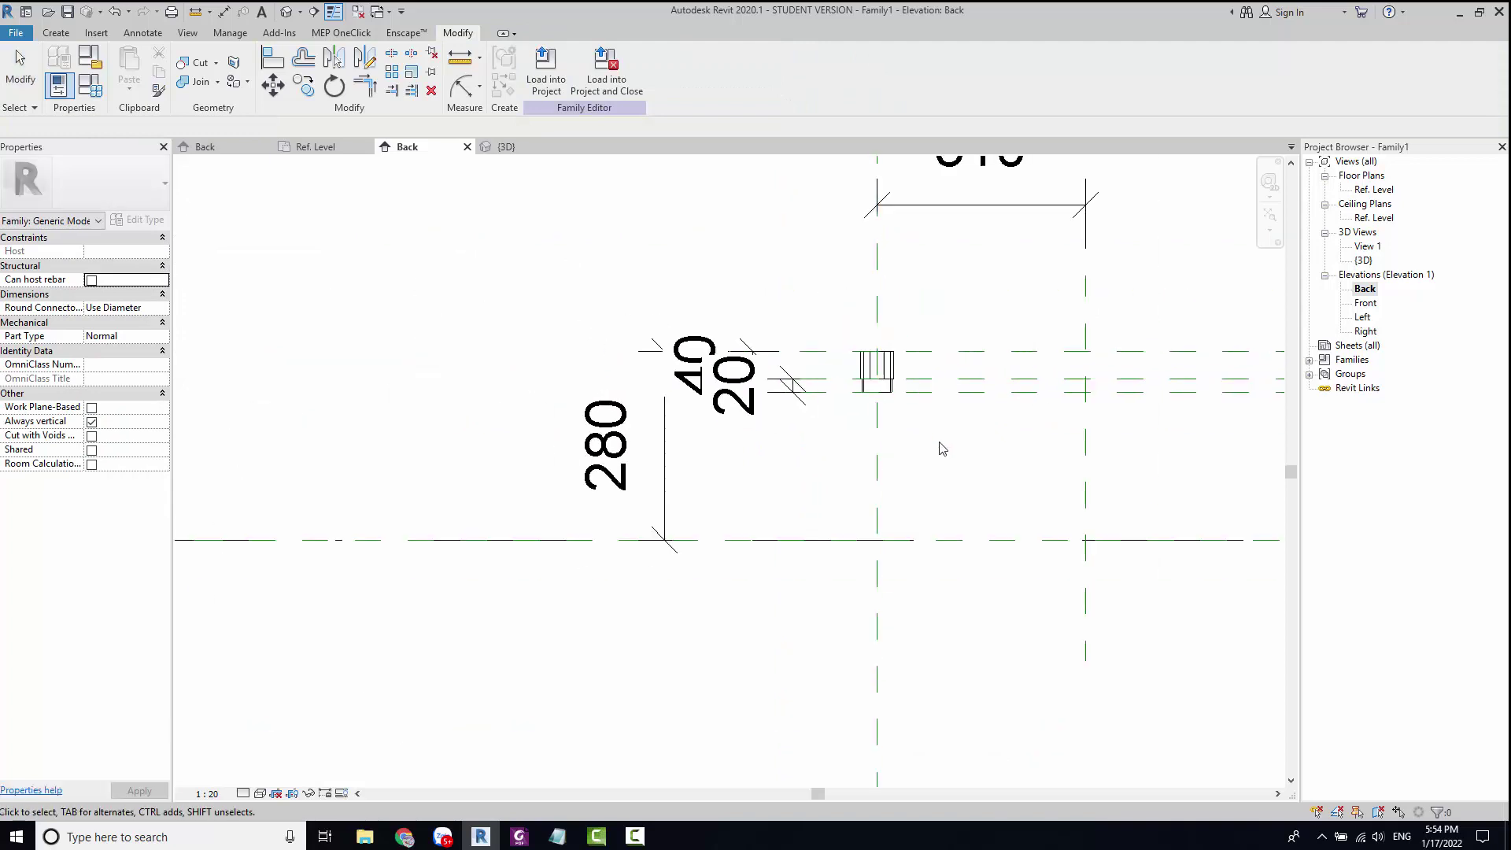
pyautogui.moveTo(941, 446); pyautogui.dragTo(701, 449, button='middle')
pyautogui.scroll(1, 701, 448)
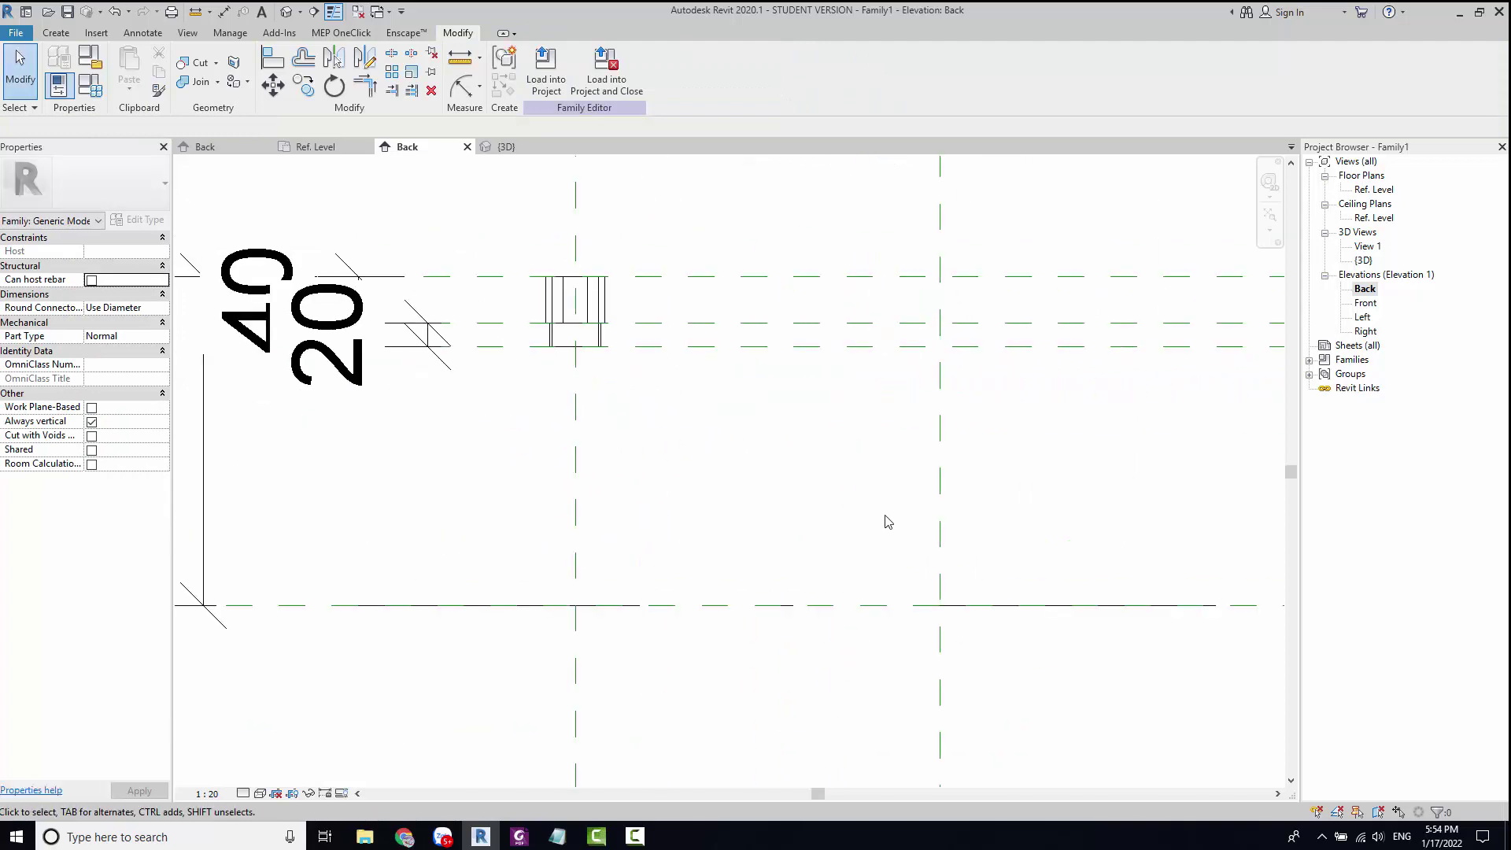
pyautogui.scroll(-1, 884, 521)
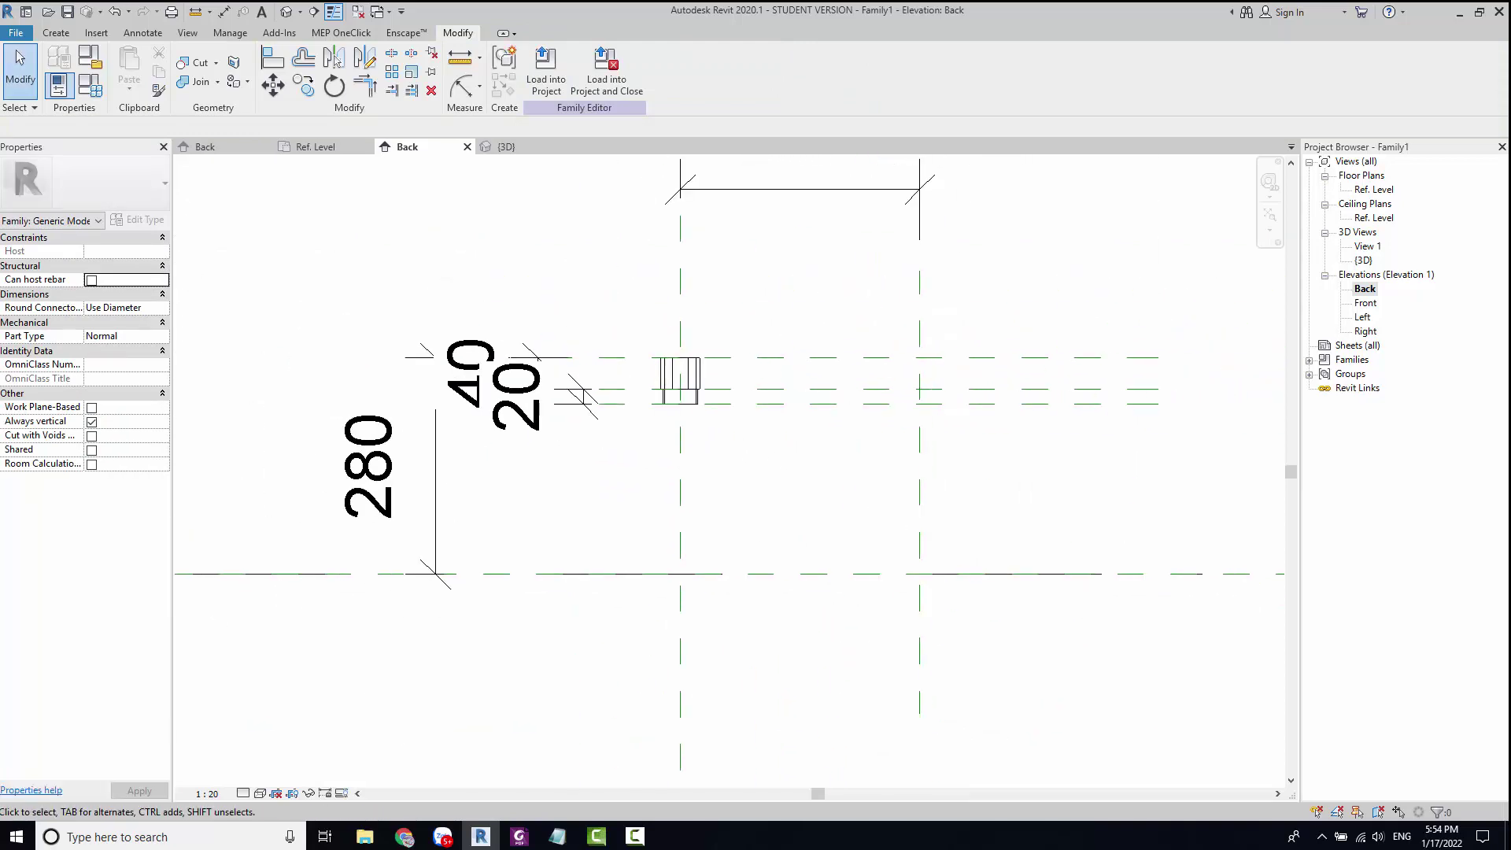
pyautogui.scroll(-2, 712, 512)
pyautogui.scroll(1, 690, 519)
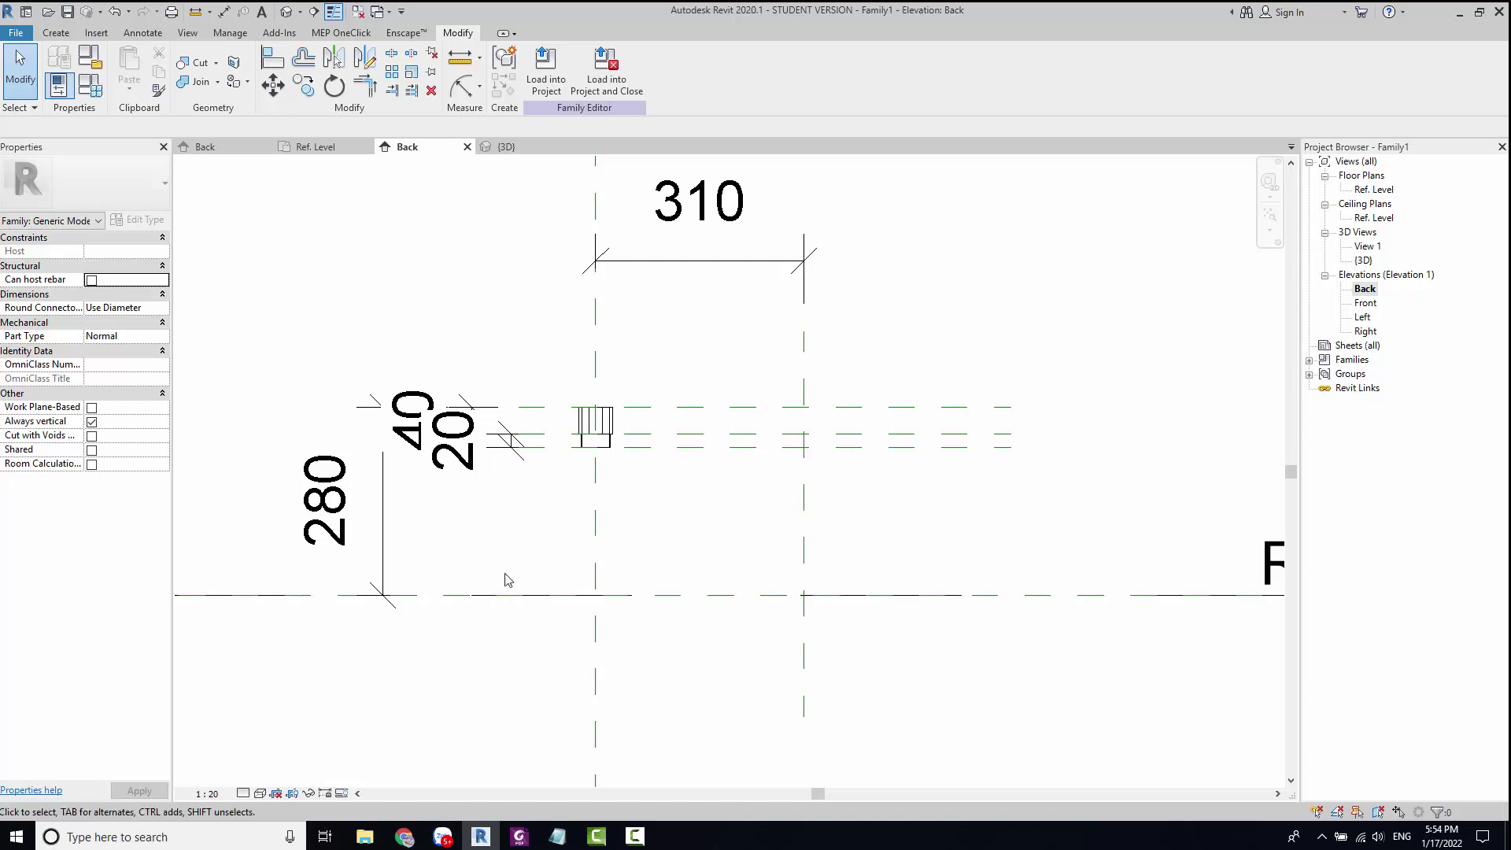
pyautogui.scroll(1, 668, 533)
pyautogui.scroll(1, 685, 550)
pyautogui.scroll(1, 632, 546)
pyautogui.scroll(1, 478, 392)
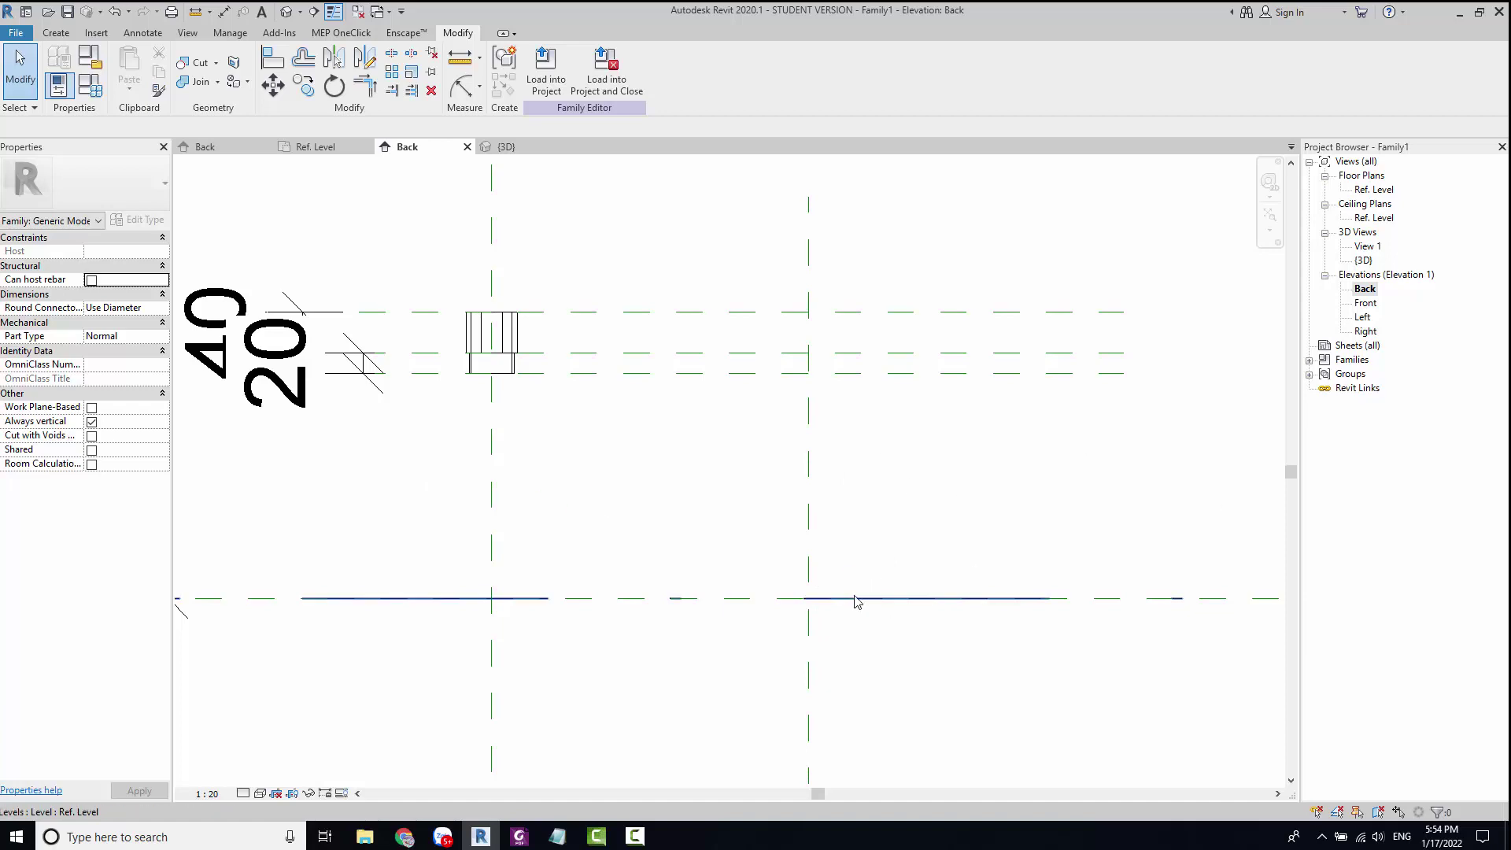
pyautogui.moveTo(869, 613); pyautogui.dragTo(865, 608, button='middle')
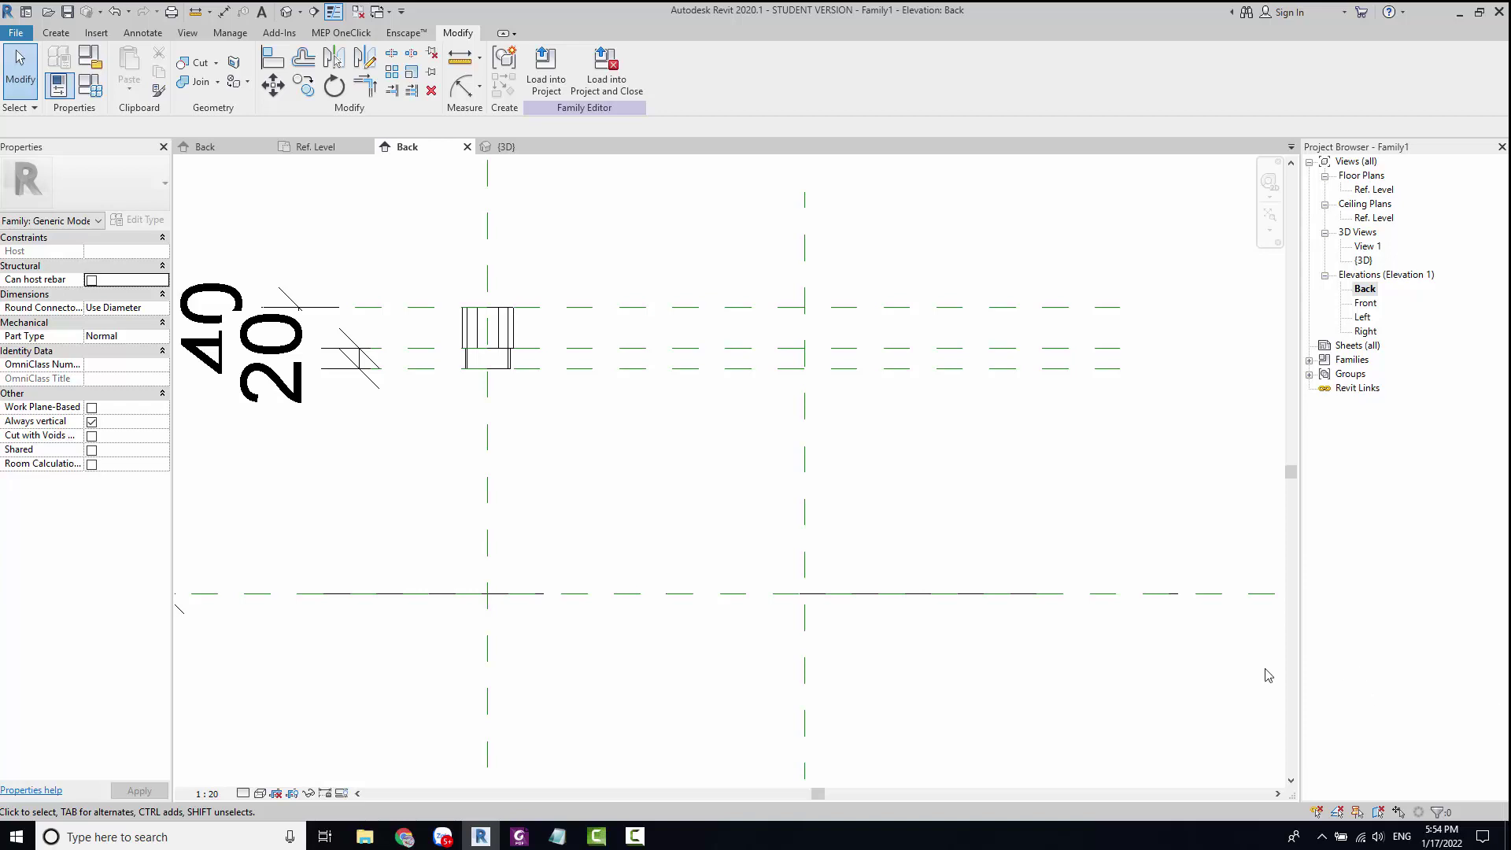
# Step: Copy the vertical reference plane (CO) to a new position 40 to its left
pyautogui.click(805, 559)
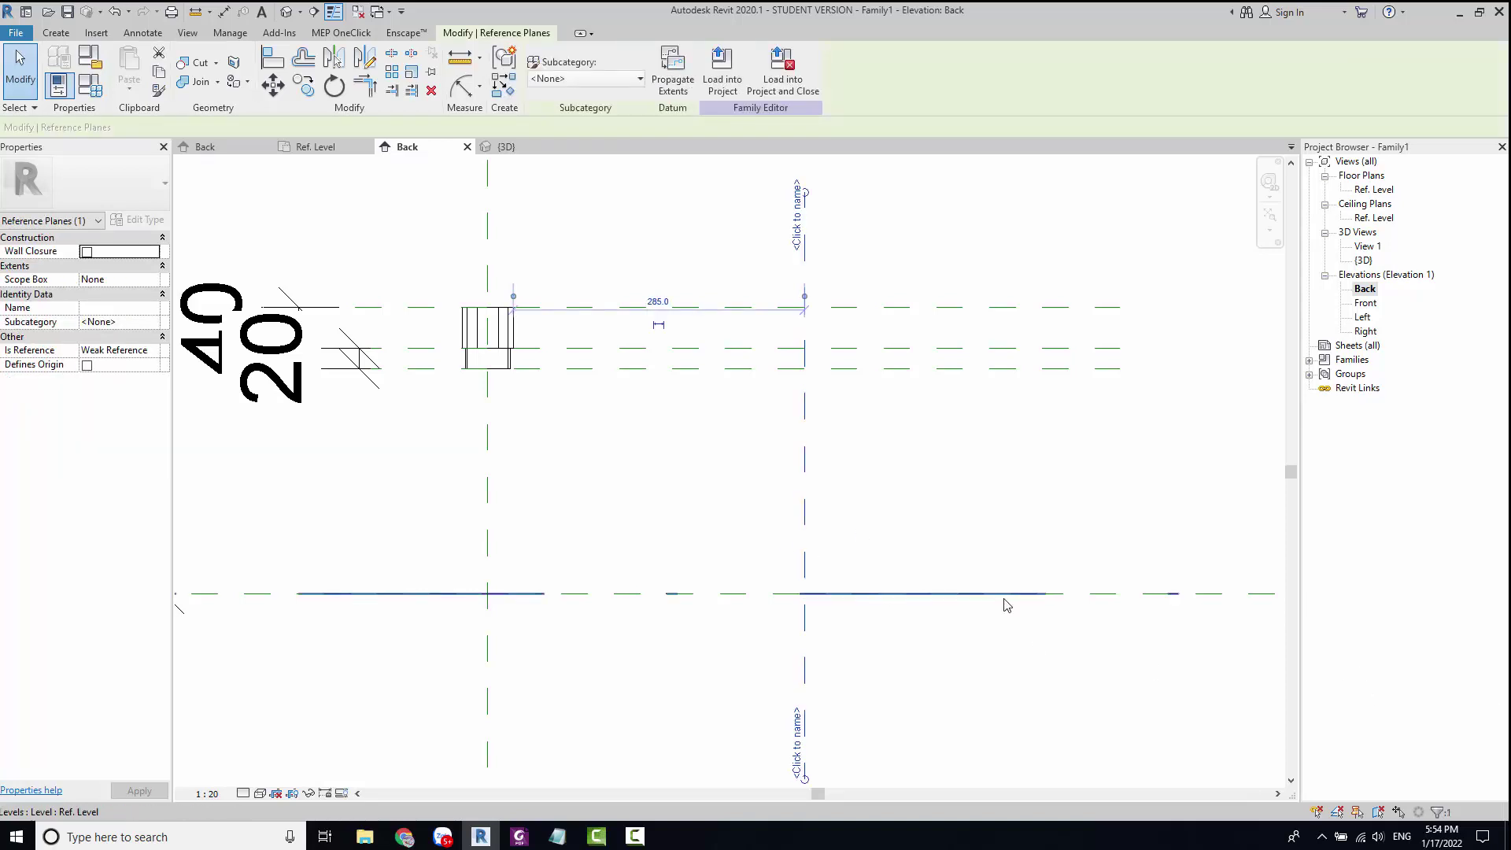
pyautogui.click(659, 541)
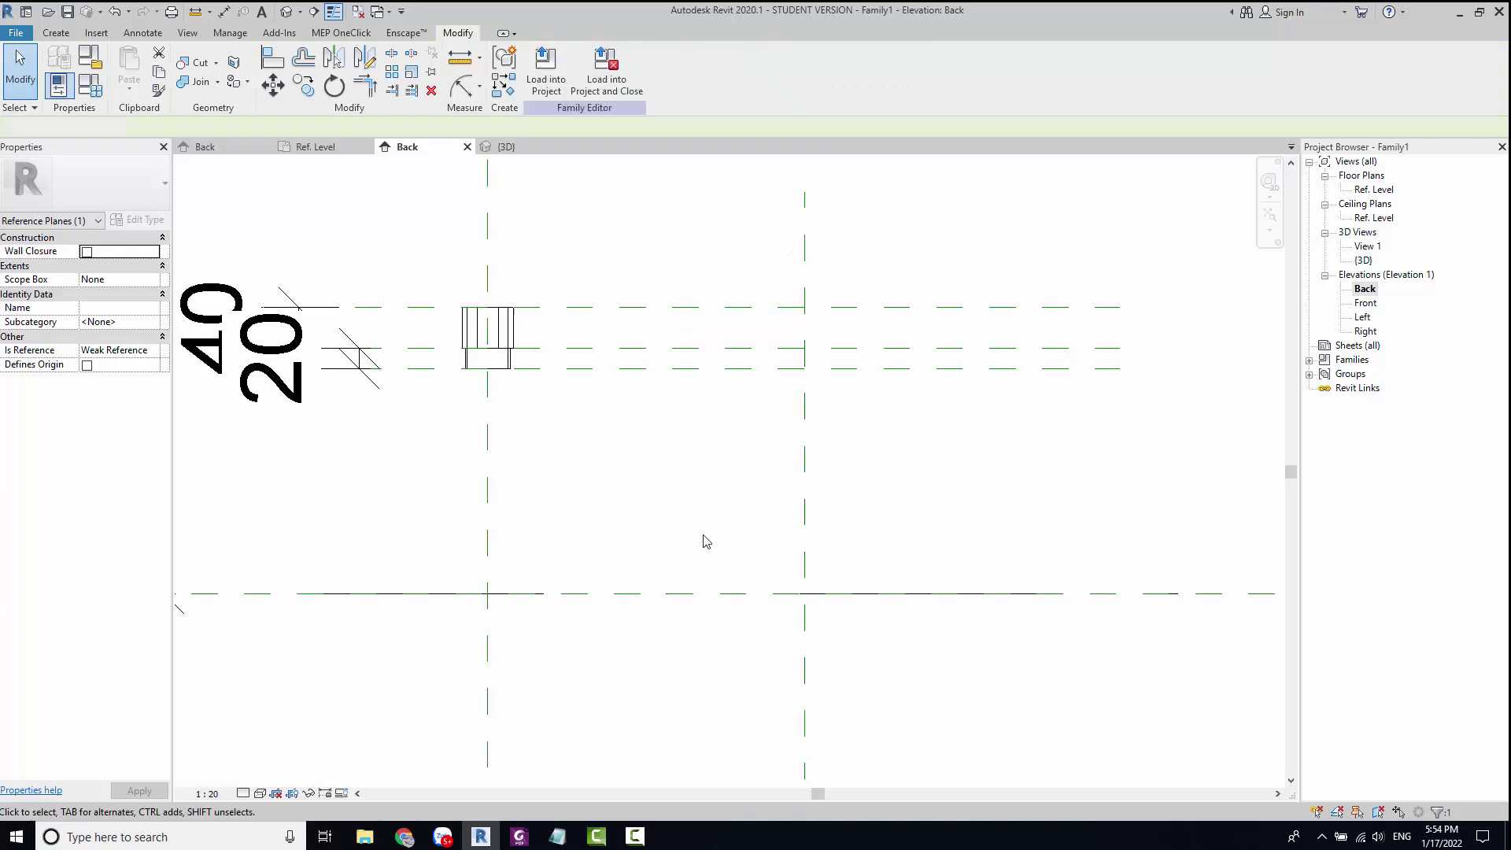
pyautogui.click(799, 523)
pyautogui.moveTo(799, 523); pyautogui.dragTo(802, 529)
pyautogui.press('c')
pyautogui.press('o')
pyautogui.click(802, 530)
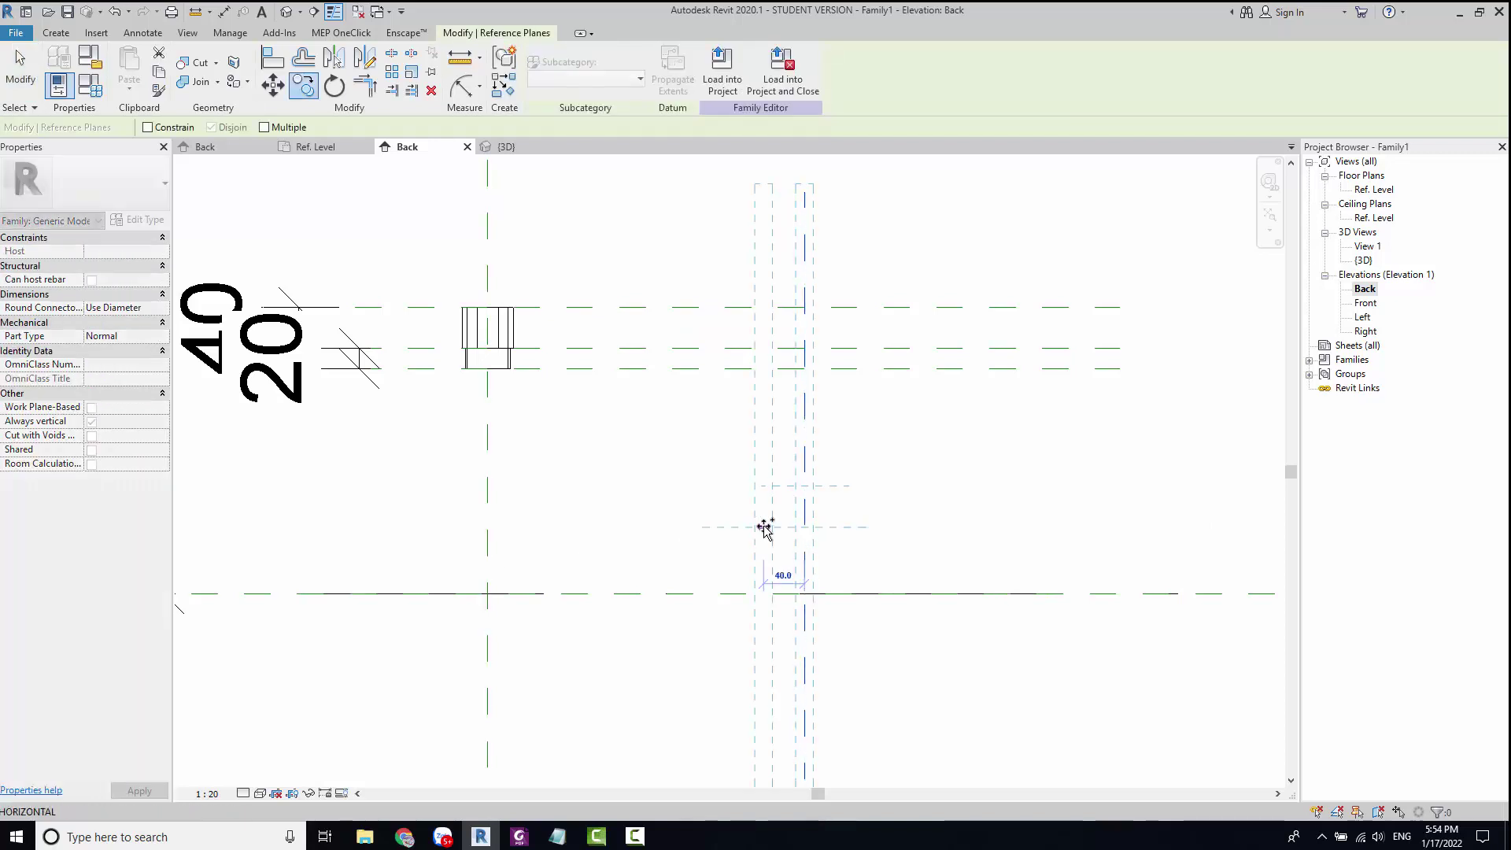
pyautogui.click(765, 527)
pyautogui.press('Escape')
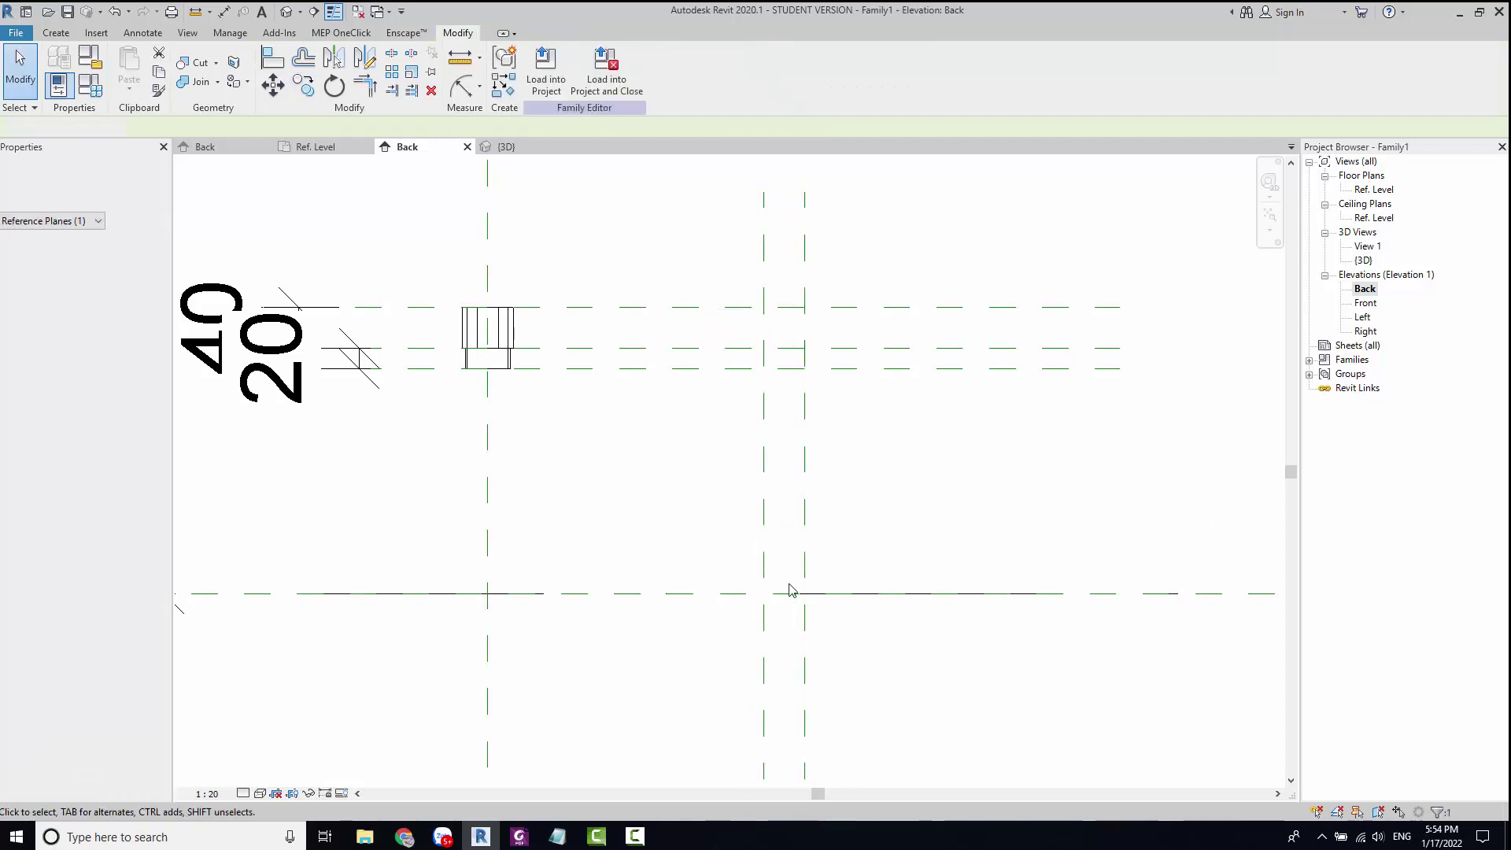
# Step: Select the copied reference plane to verify its 40 spacing
pyautogui.scroll(2, 779, 606)
pyautogui.scroll(1, 780, 544)
pyautogui.scroll(-2, 772, 630)
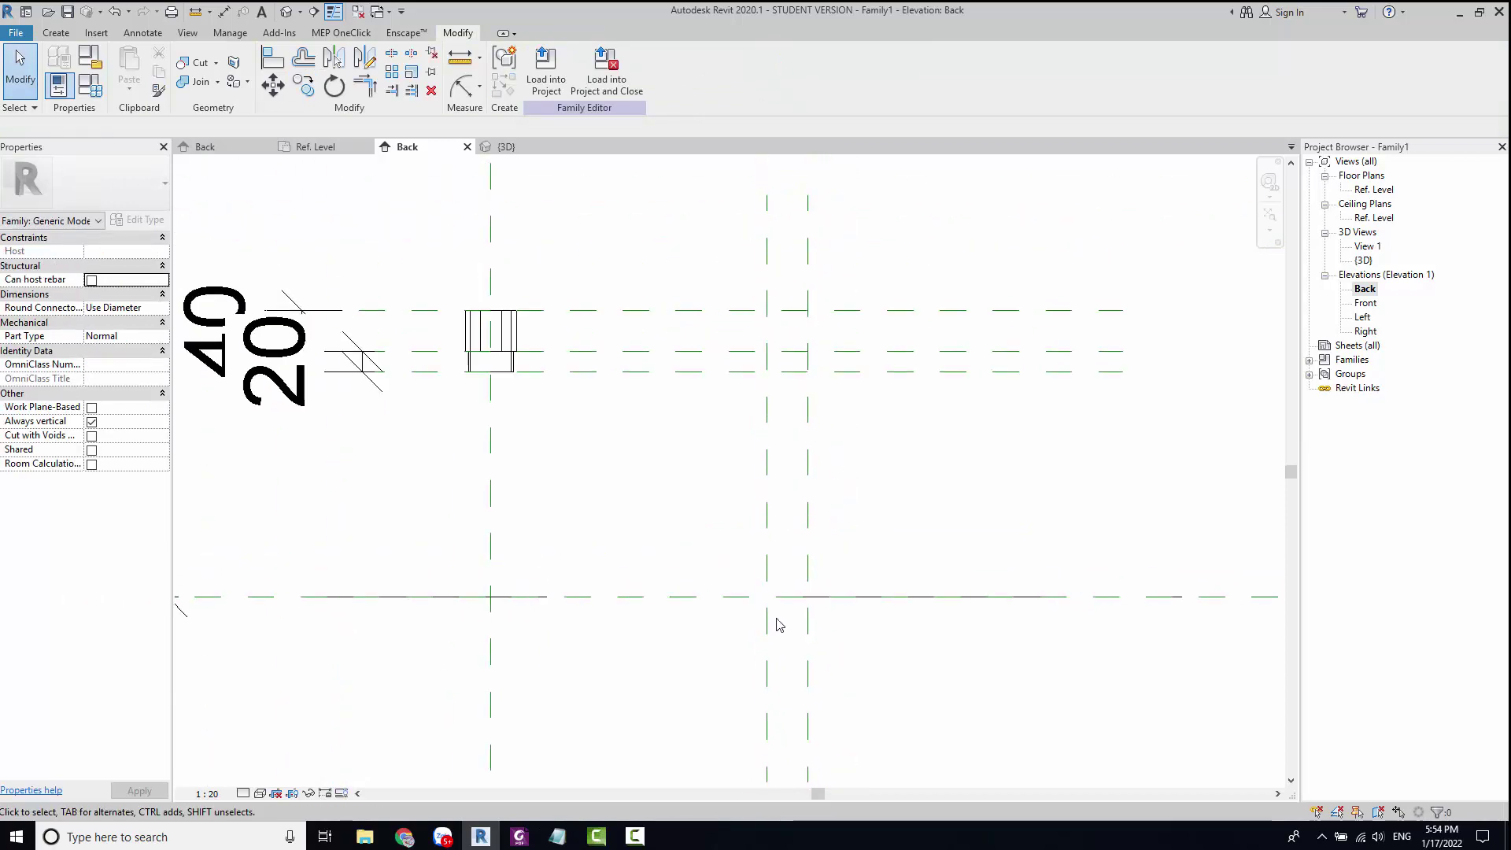
pyautogui.click(787, 600)
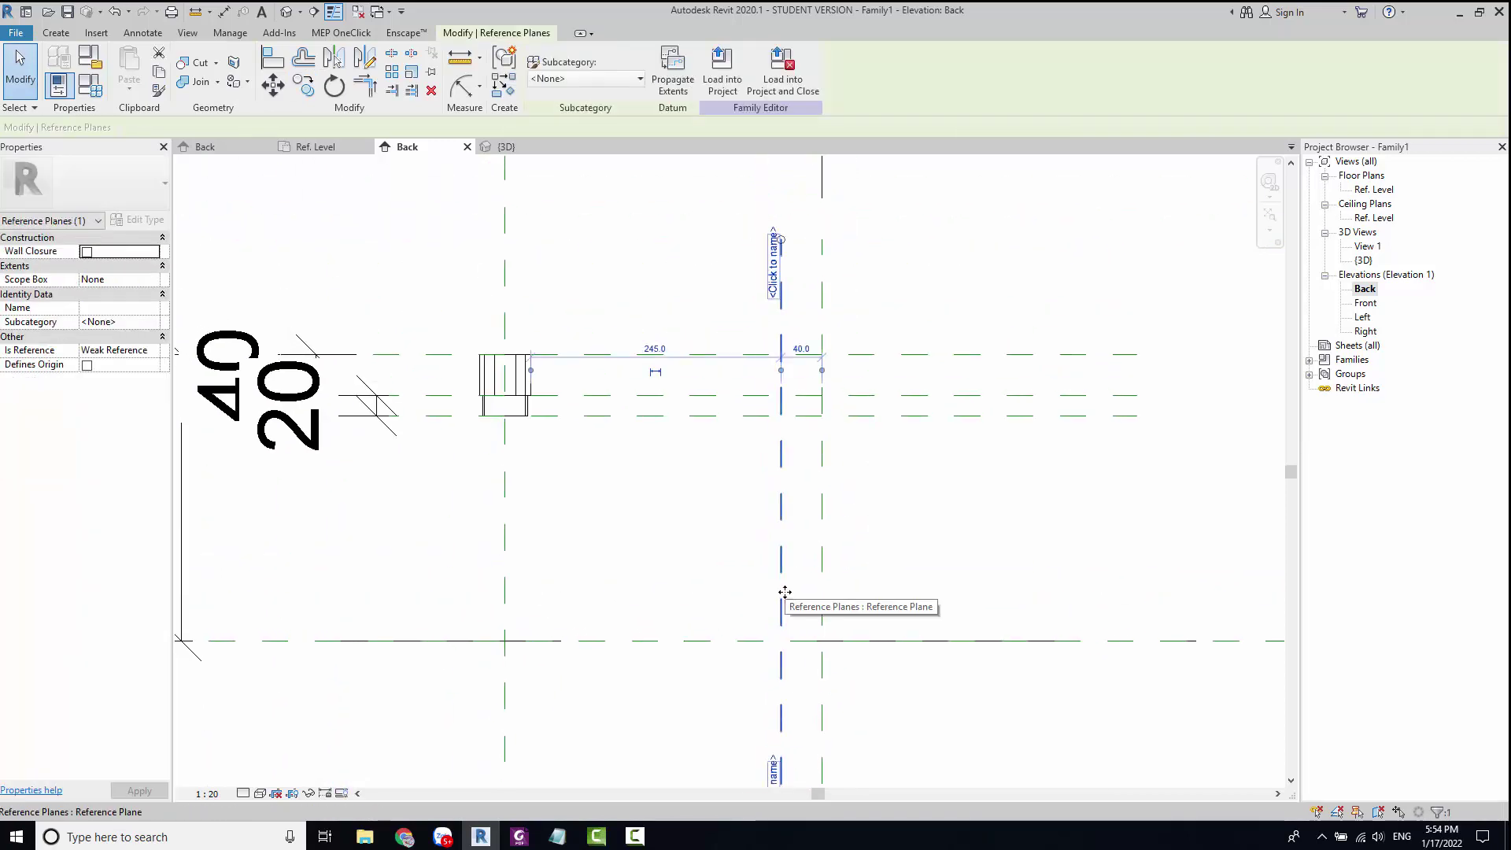
pyautogui.press('Escape')
pyautogui.scroll(2, 785, 606)
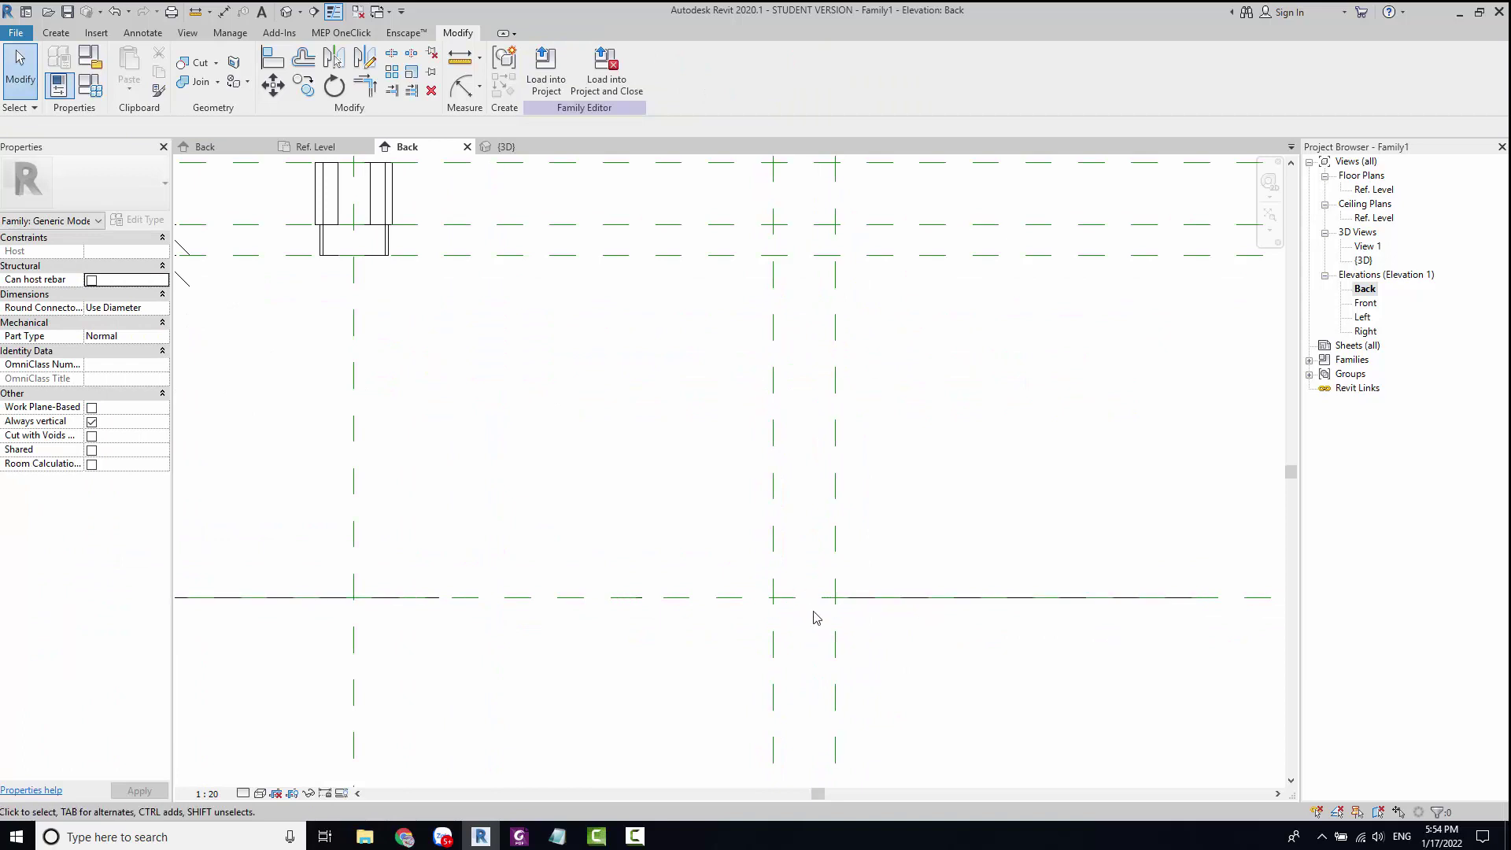
pyautogui.scroll(-2, 817, 618)
# Step: In the Left elevation, start a new extrusion with a radius 20 circle at the origin
pyautogui.doubleClick(1361, 318)
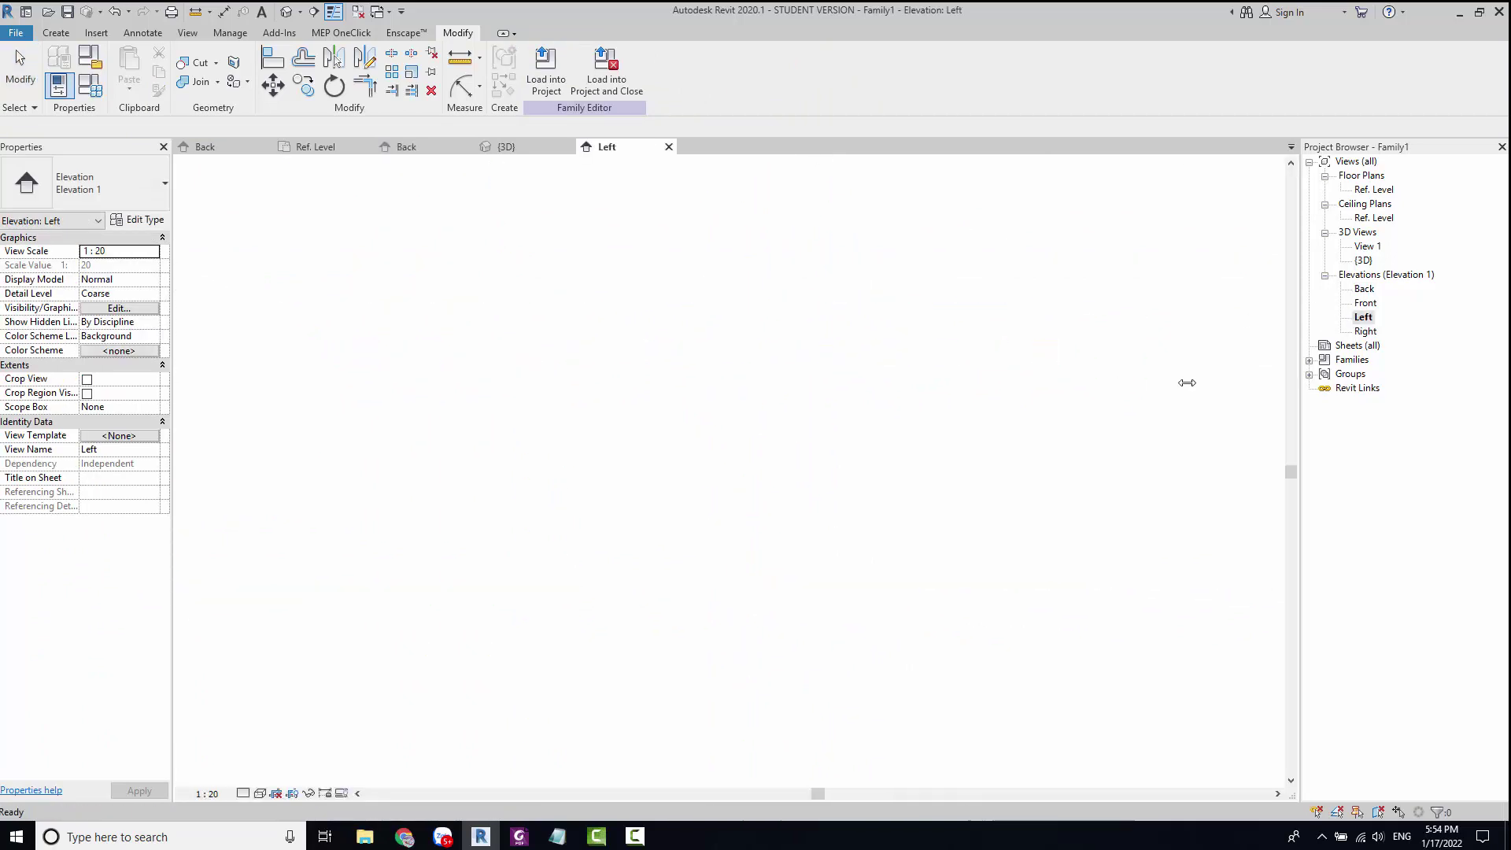
pyautogui.scroll(2, 630, 650)
pyautogui.scroll(1, 634, 630)
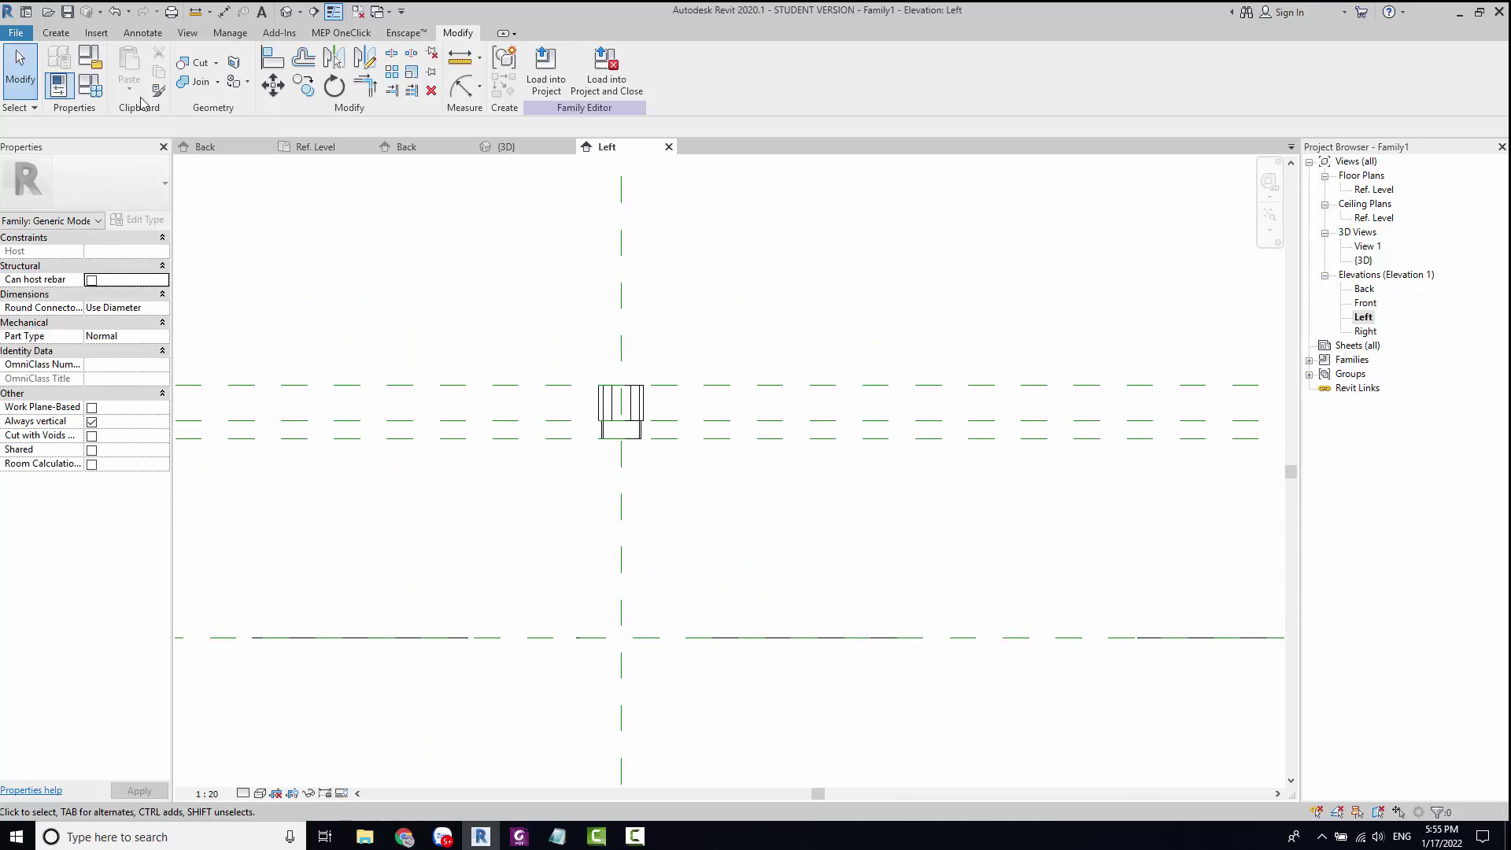
pyautogui.click(56, 32)
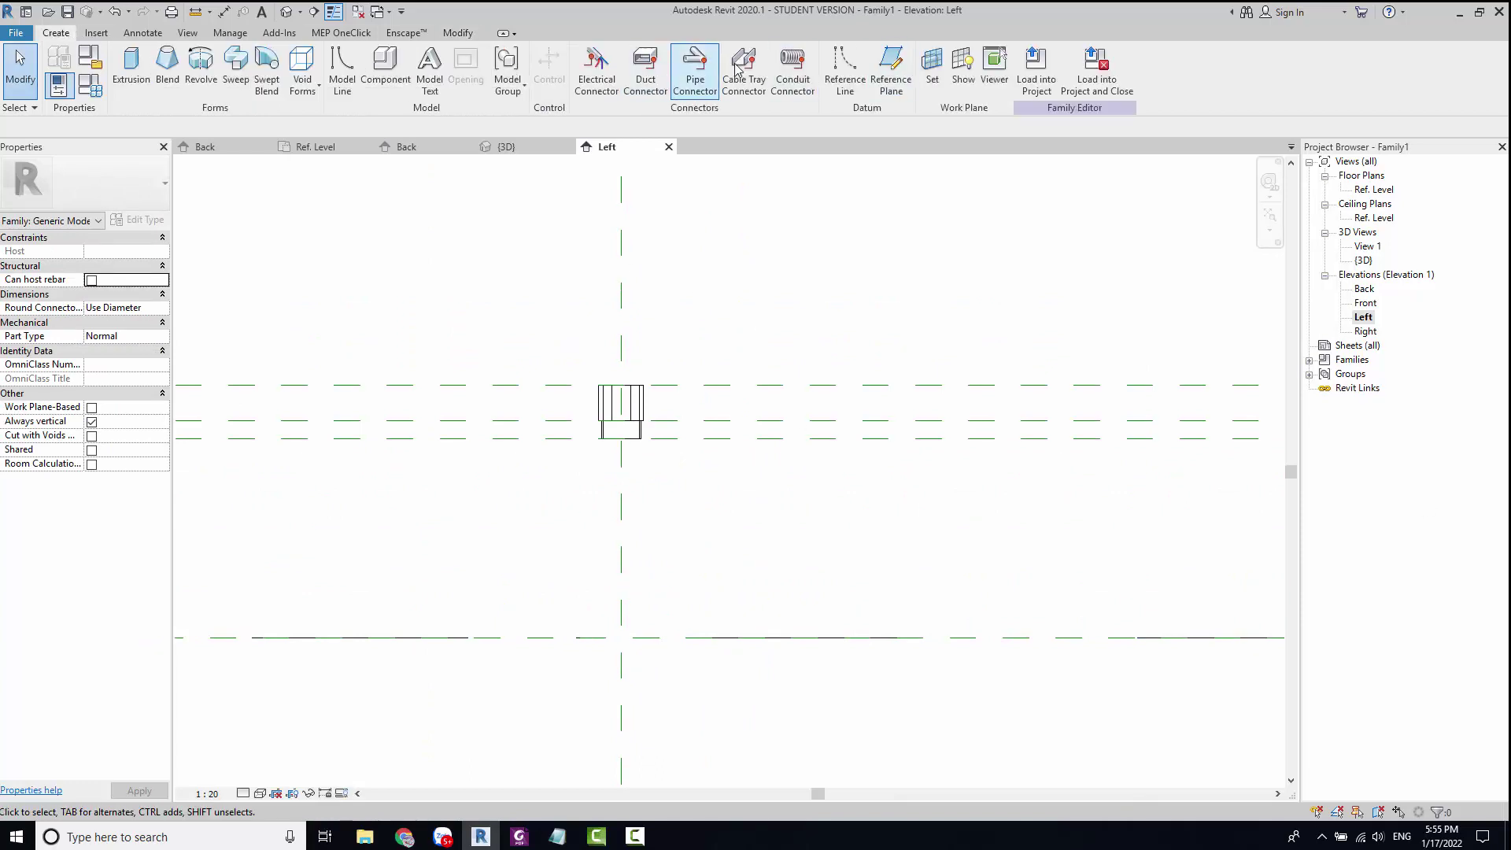
pyautogui.click(130, 67)
pyautogui.click(639, 53)
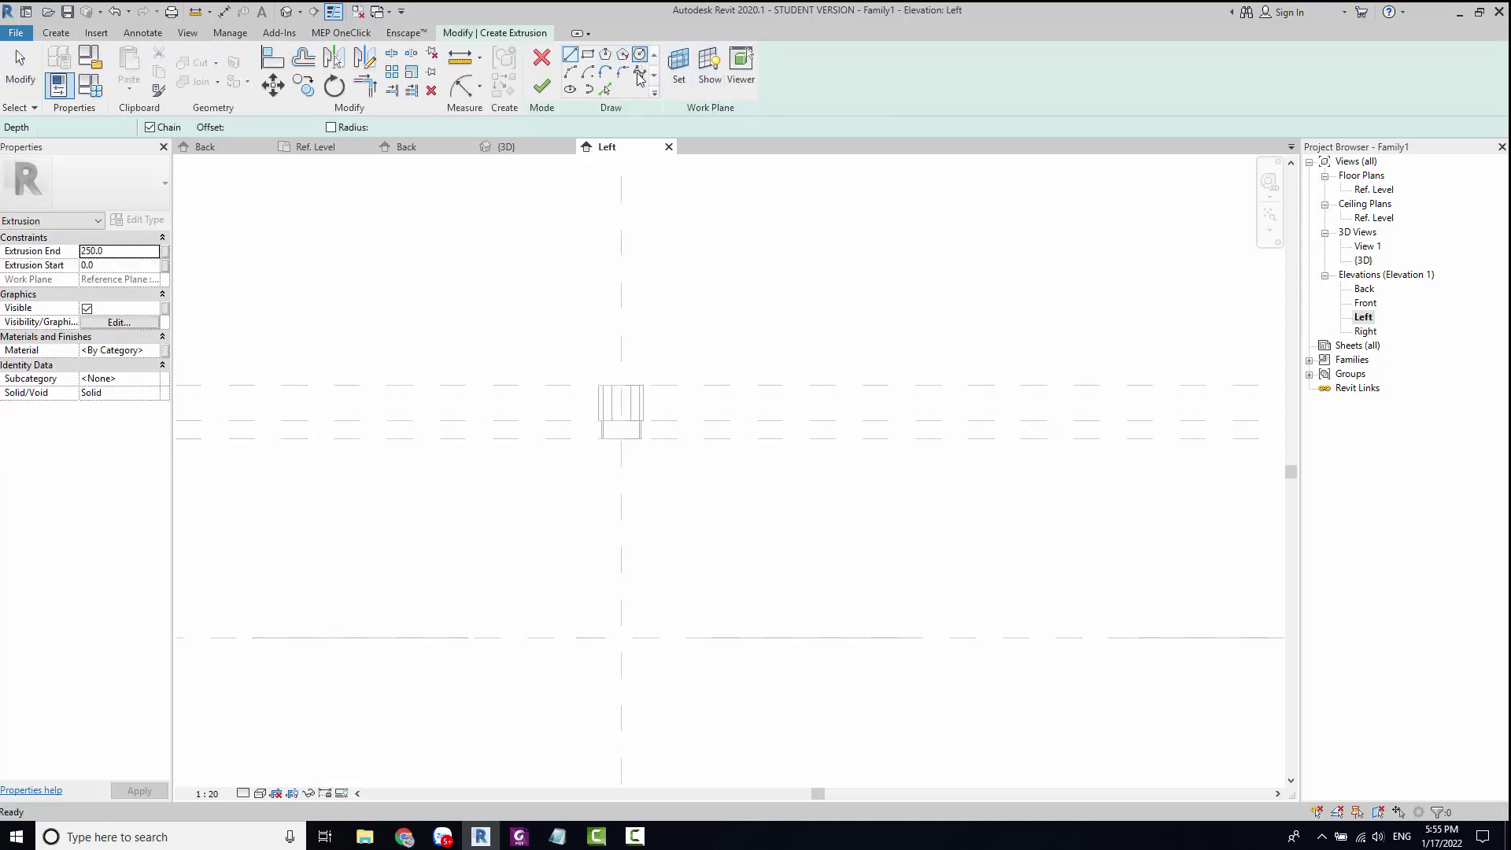
pyautogui.scroll(2, 621, 618)
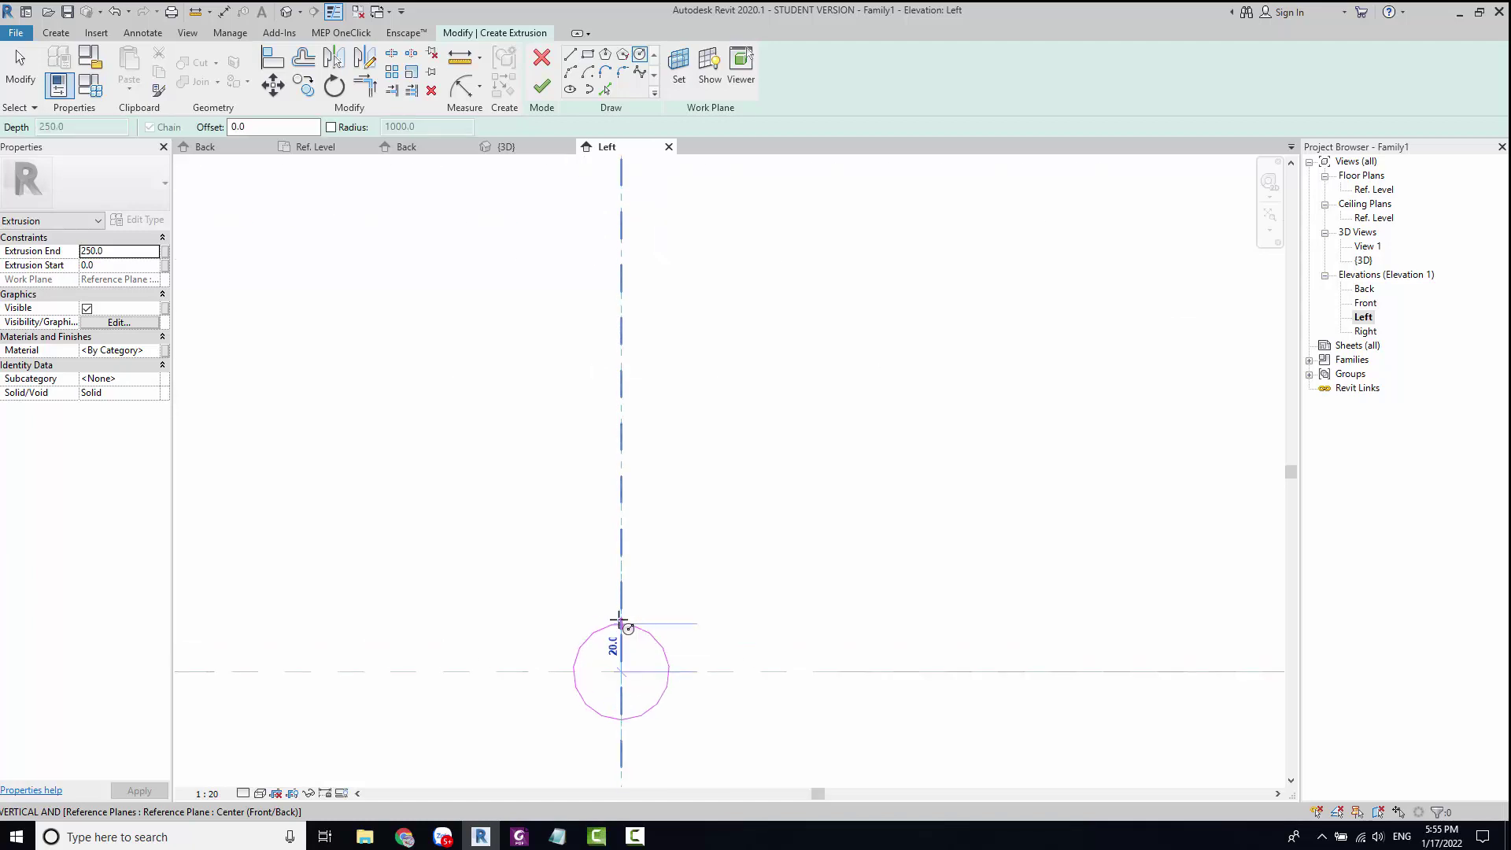
pyautogui.click(618, 622)
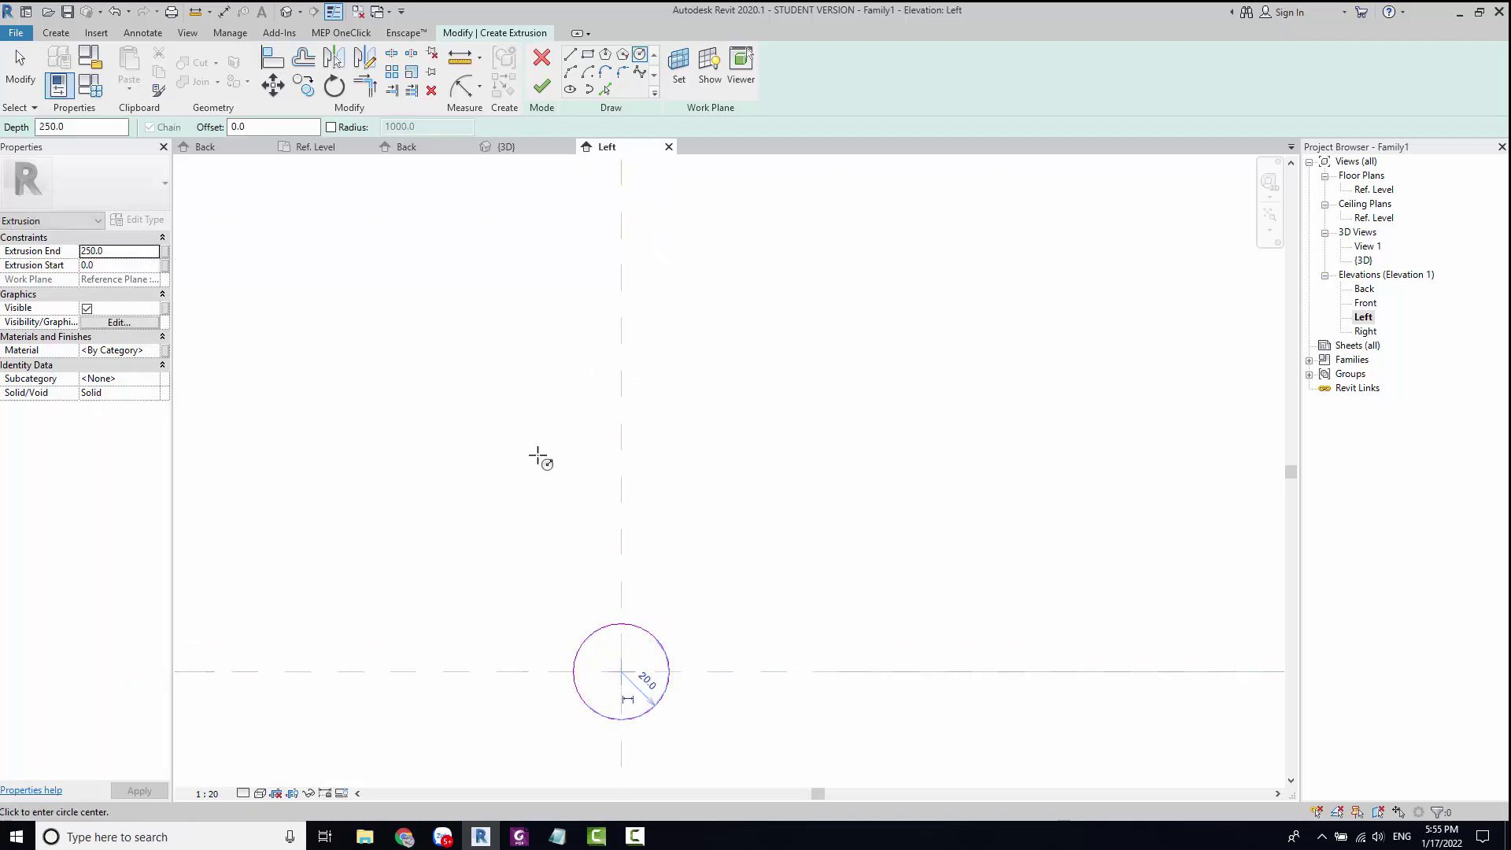
# Step: Draw a circumscribed octagon around the circle, then delete the misplaced octagon
pyautogui.click(621, 55)
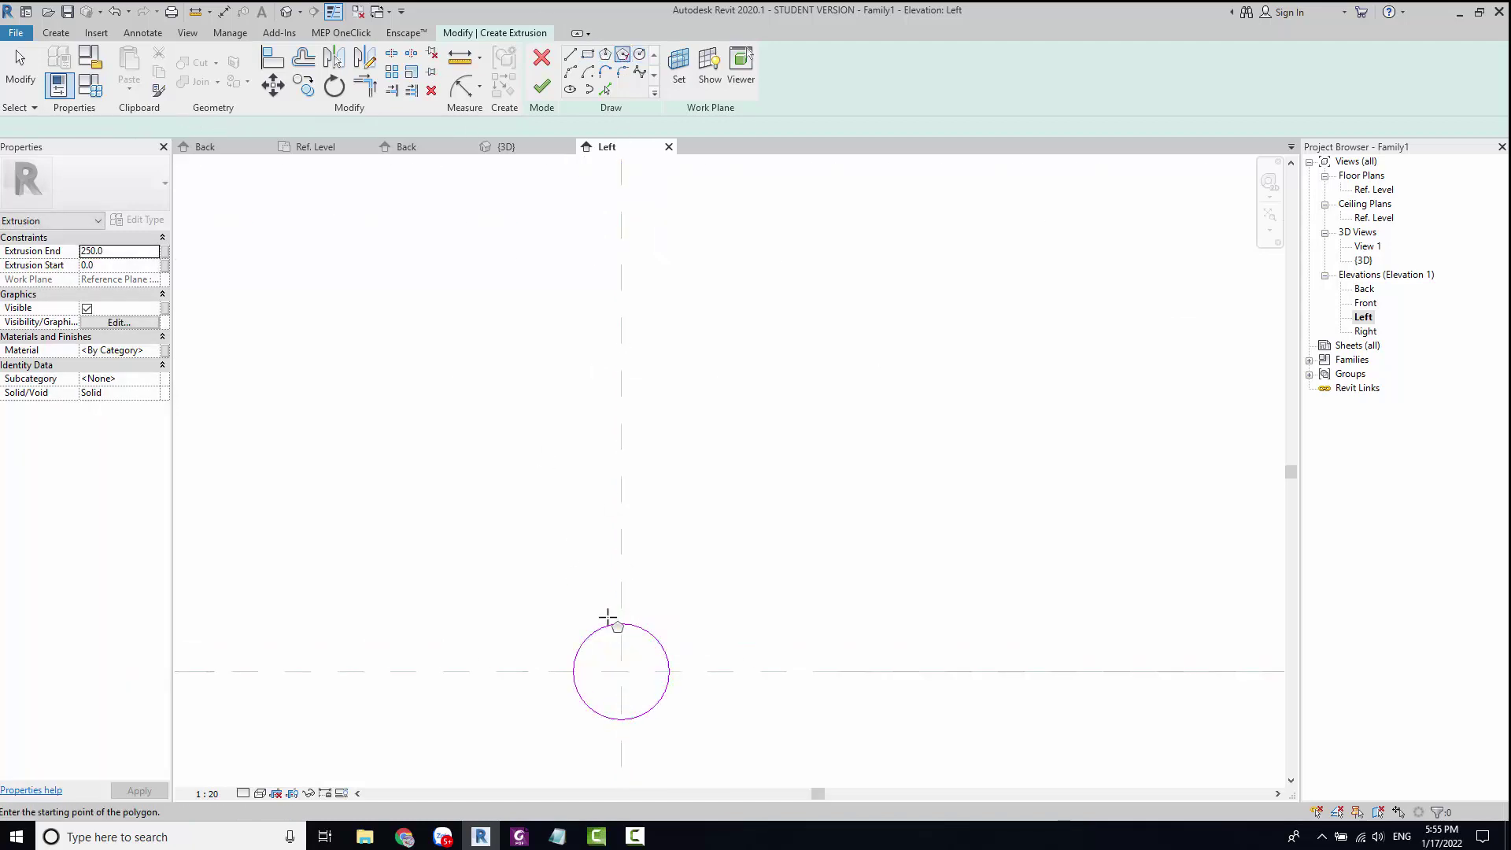
pyautogui.click(621, 671)
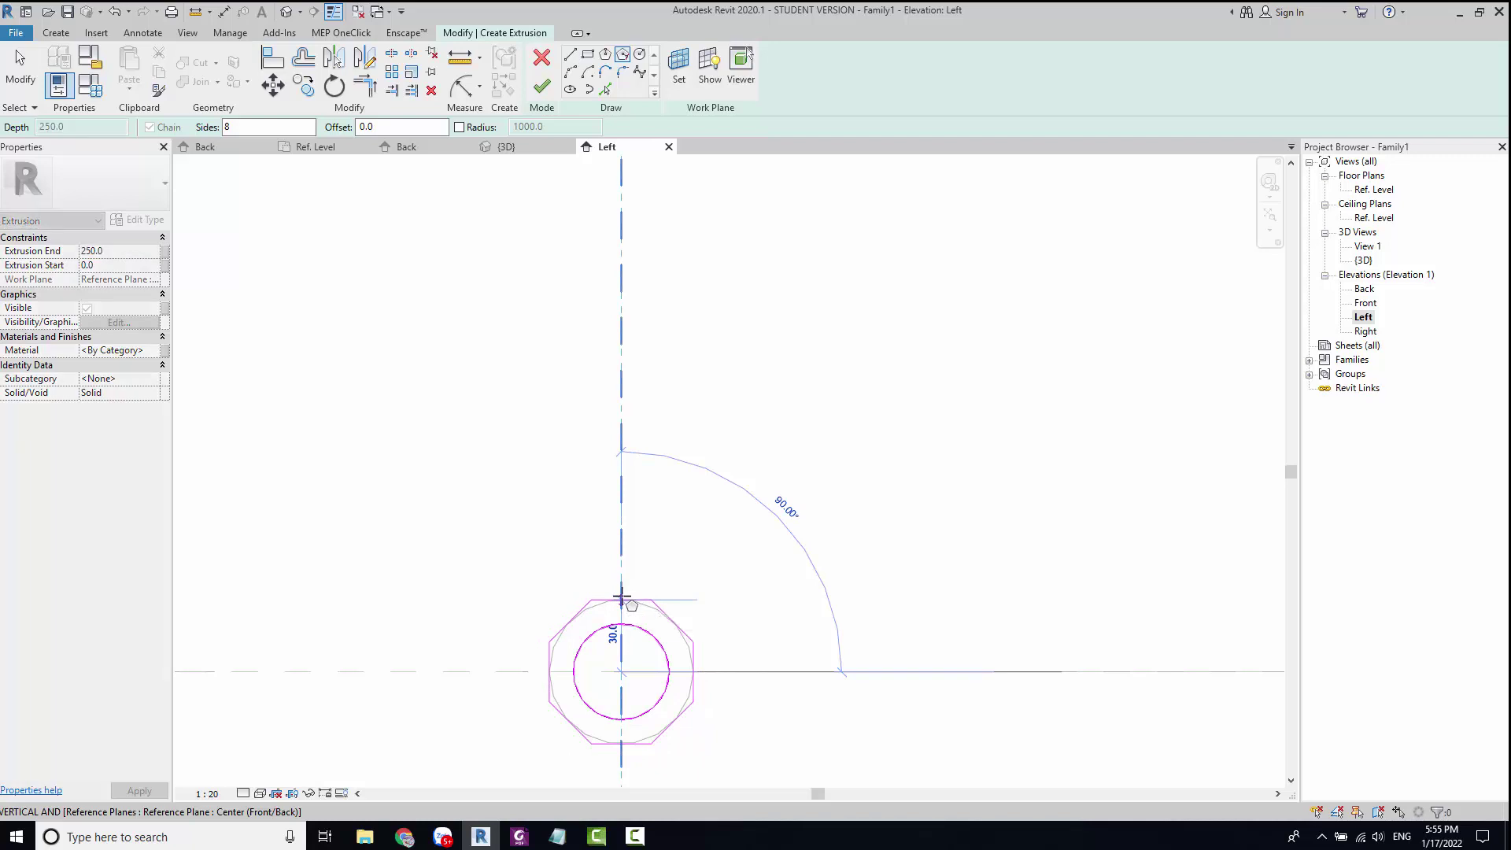
pyautogui.write('25')
pyautogui.press('Return')
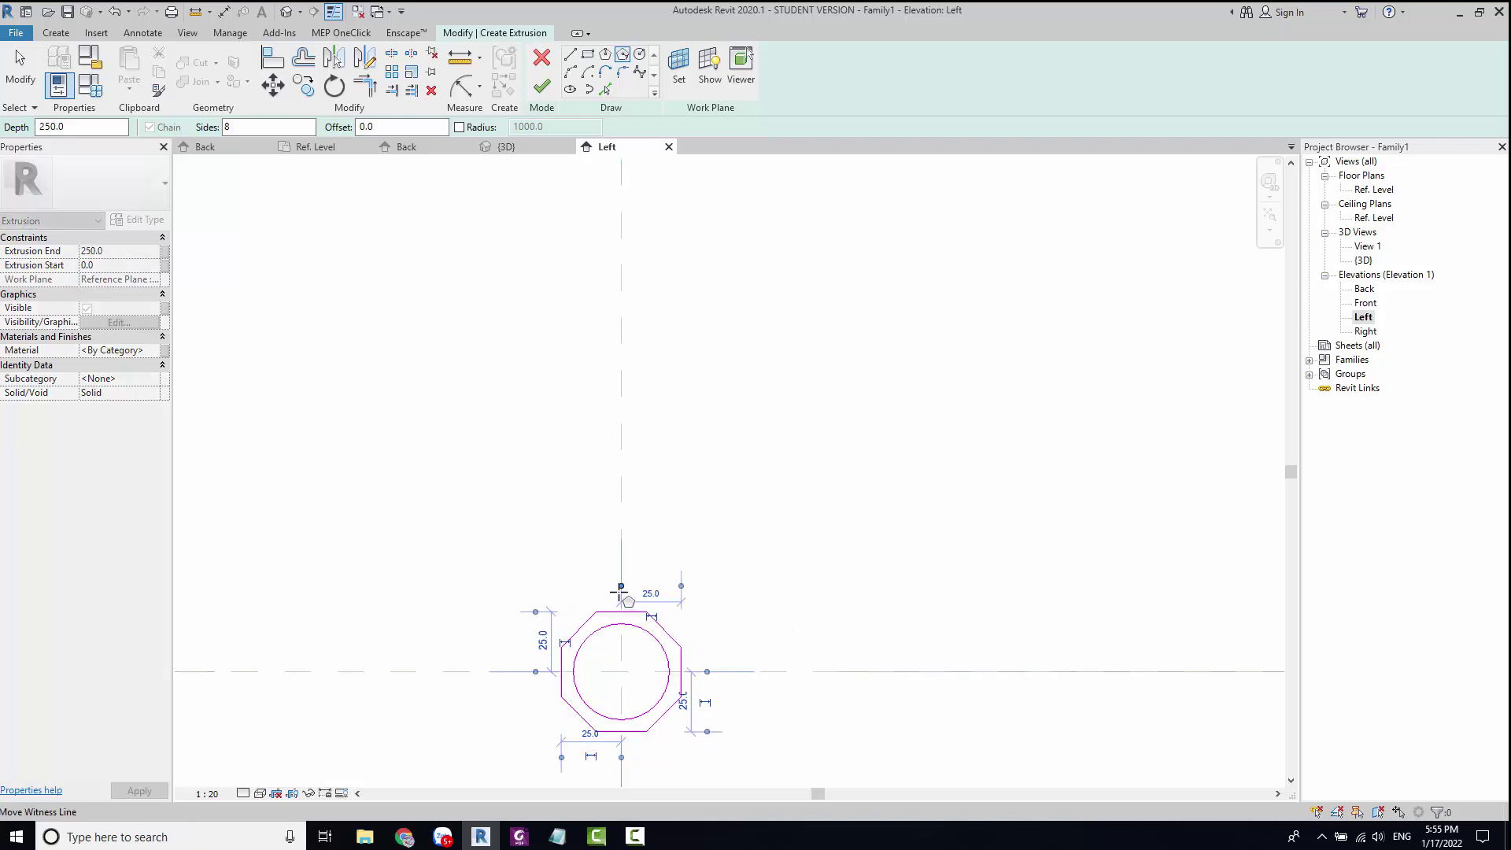
pyautogui.press('Escape')
pyautogui.scroll(2, 658, 630)
pyautogui.scroll(1, 669, 598)
pyautogui.scroll(-1, 684, 543)
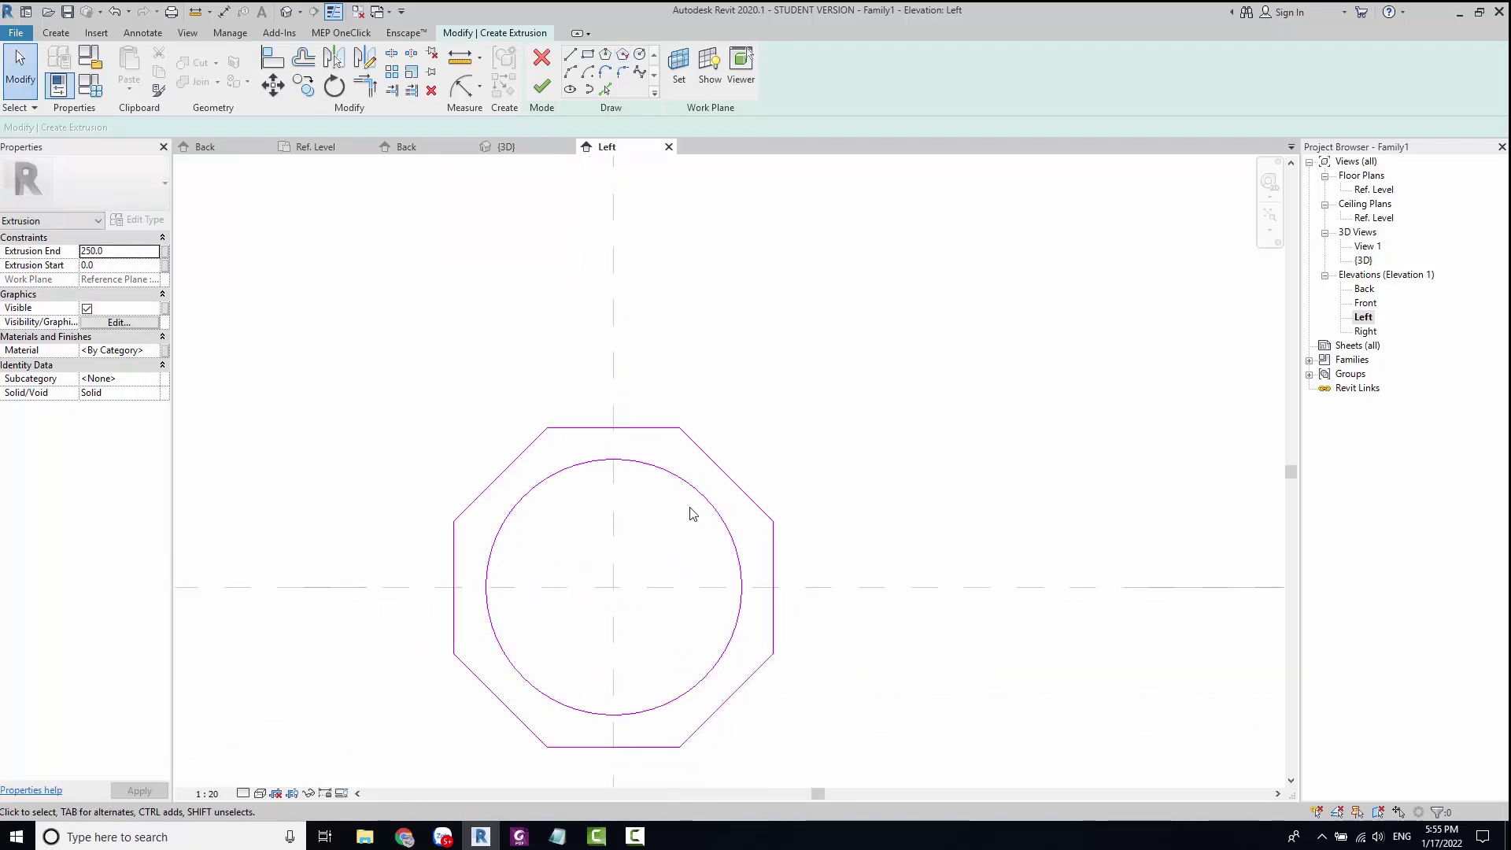
pyautogui.scroll(-2, 696, 507)
pyautogui.scroll(-2, 708, 501)
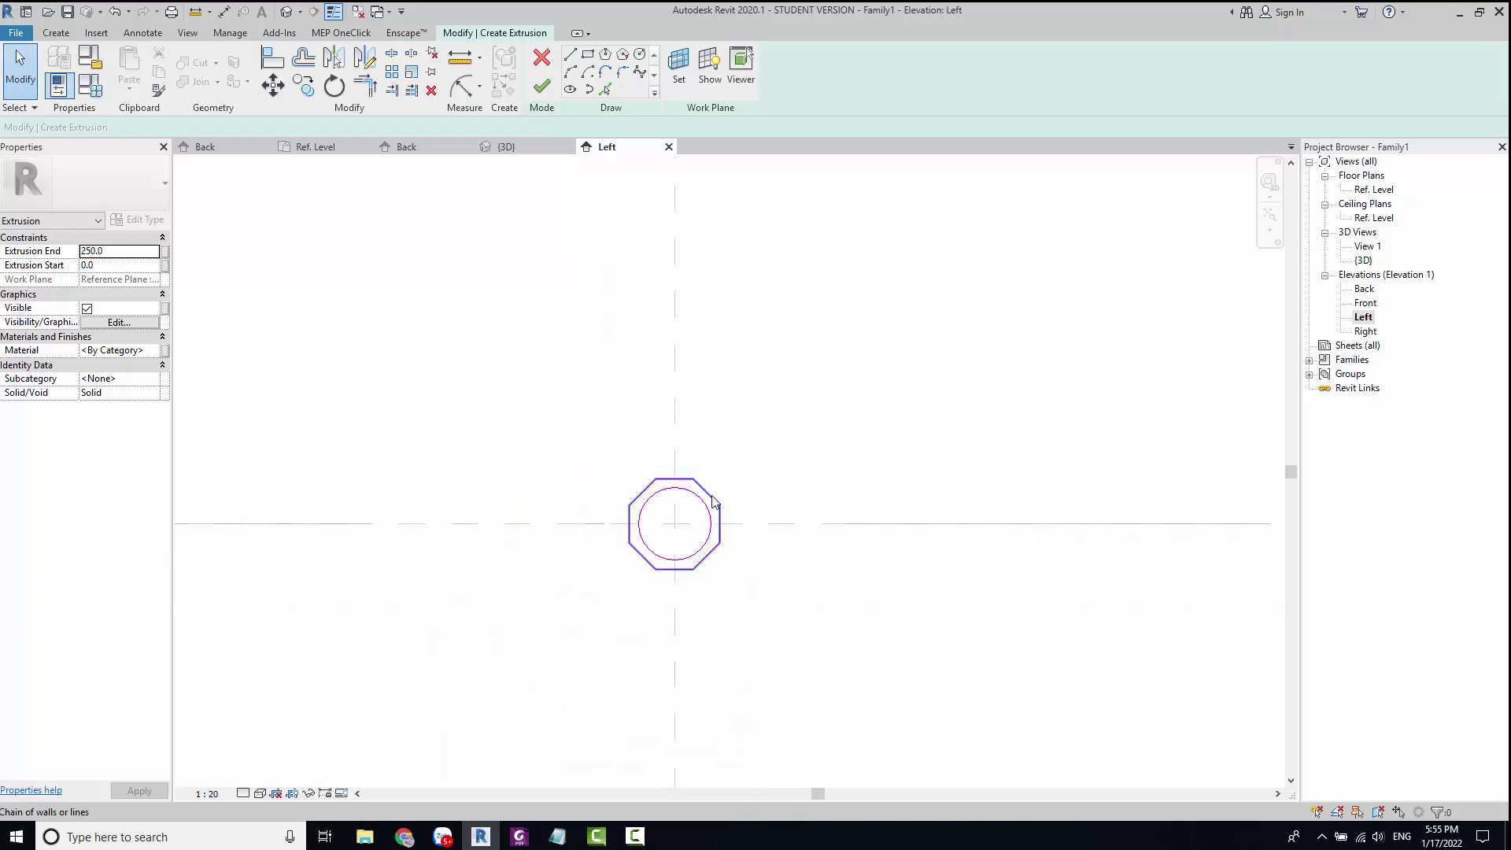
pyautogui.click(713, 501)
pyautogui.press('Delete')
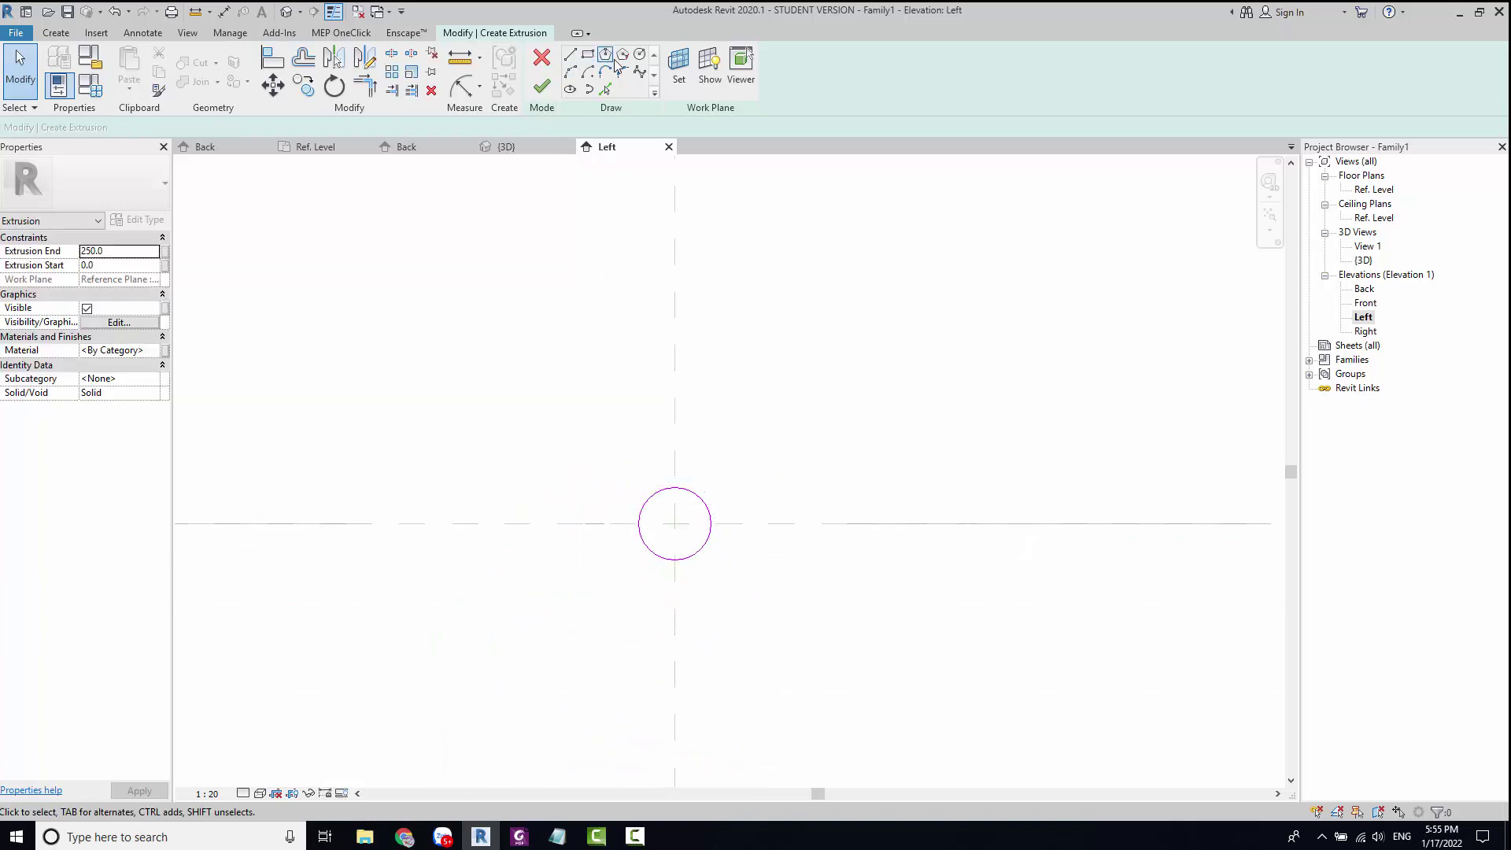
# Step: Redraw the 8-sided circumscribed polygon centred on the circle and finish the extrusion
pyautogui.click(622, 55)
pyautogui.click(675, 523)
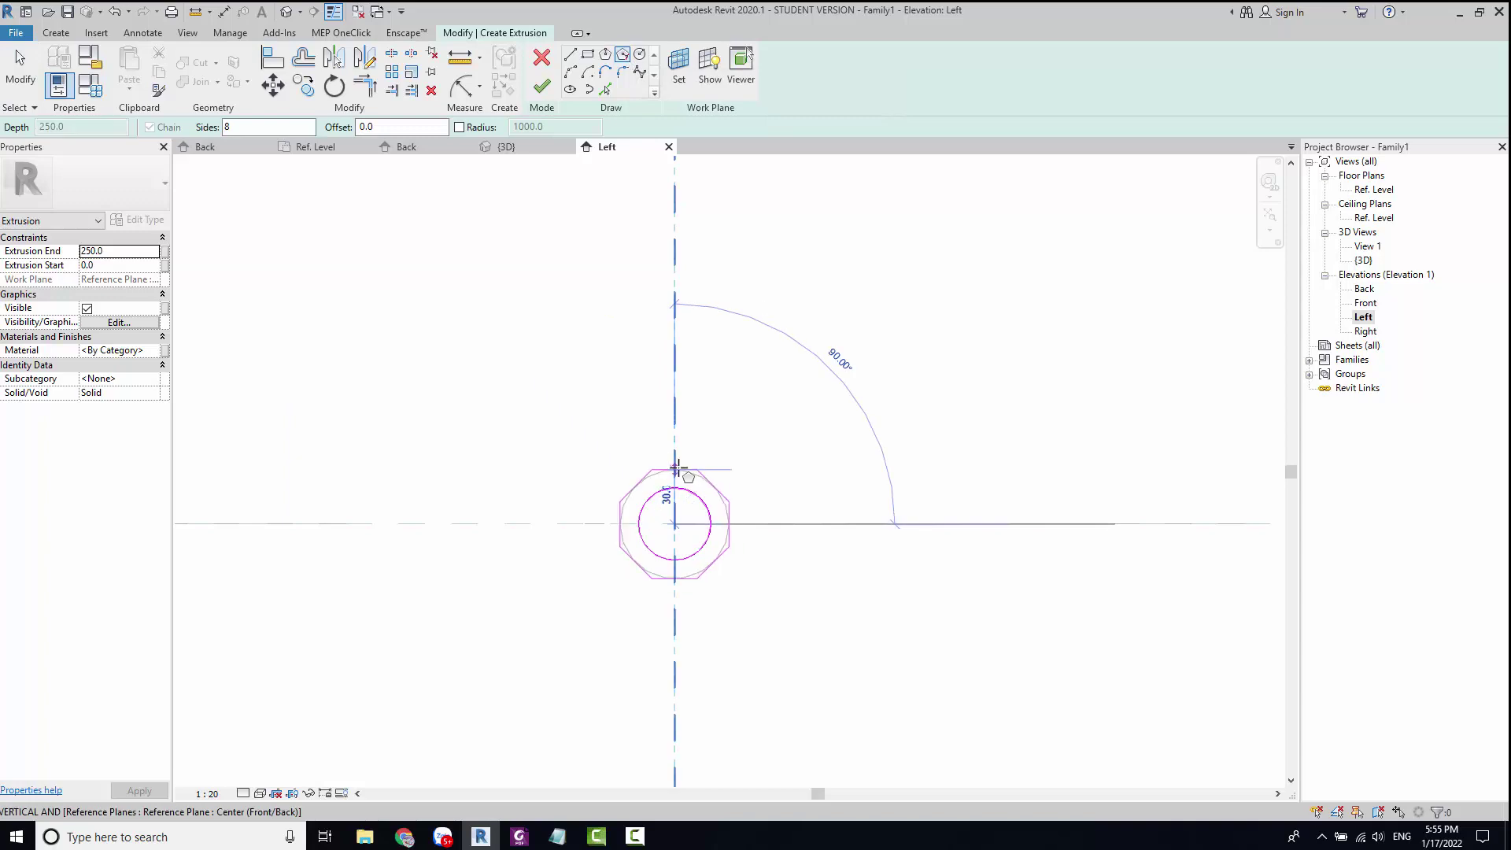
pyautogui.click(676, 470)
pyautogui.press('Escape')
pyautogui.press('Escape')
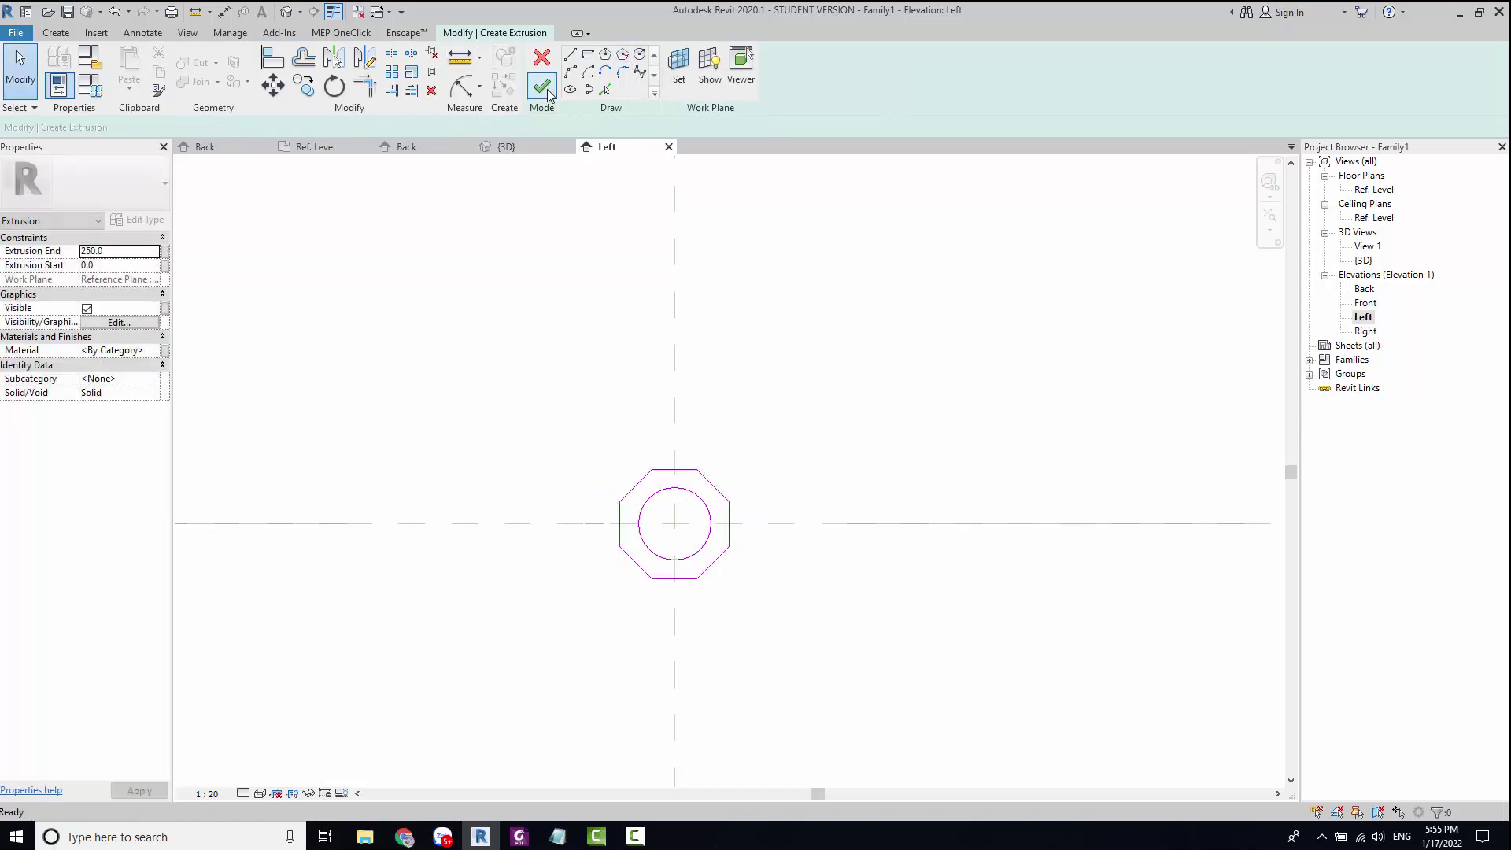
pyautogui.click(542, 86)
pyautogui.click(878, 447)
pyautogui.click(1370, 189)
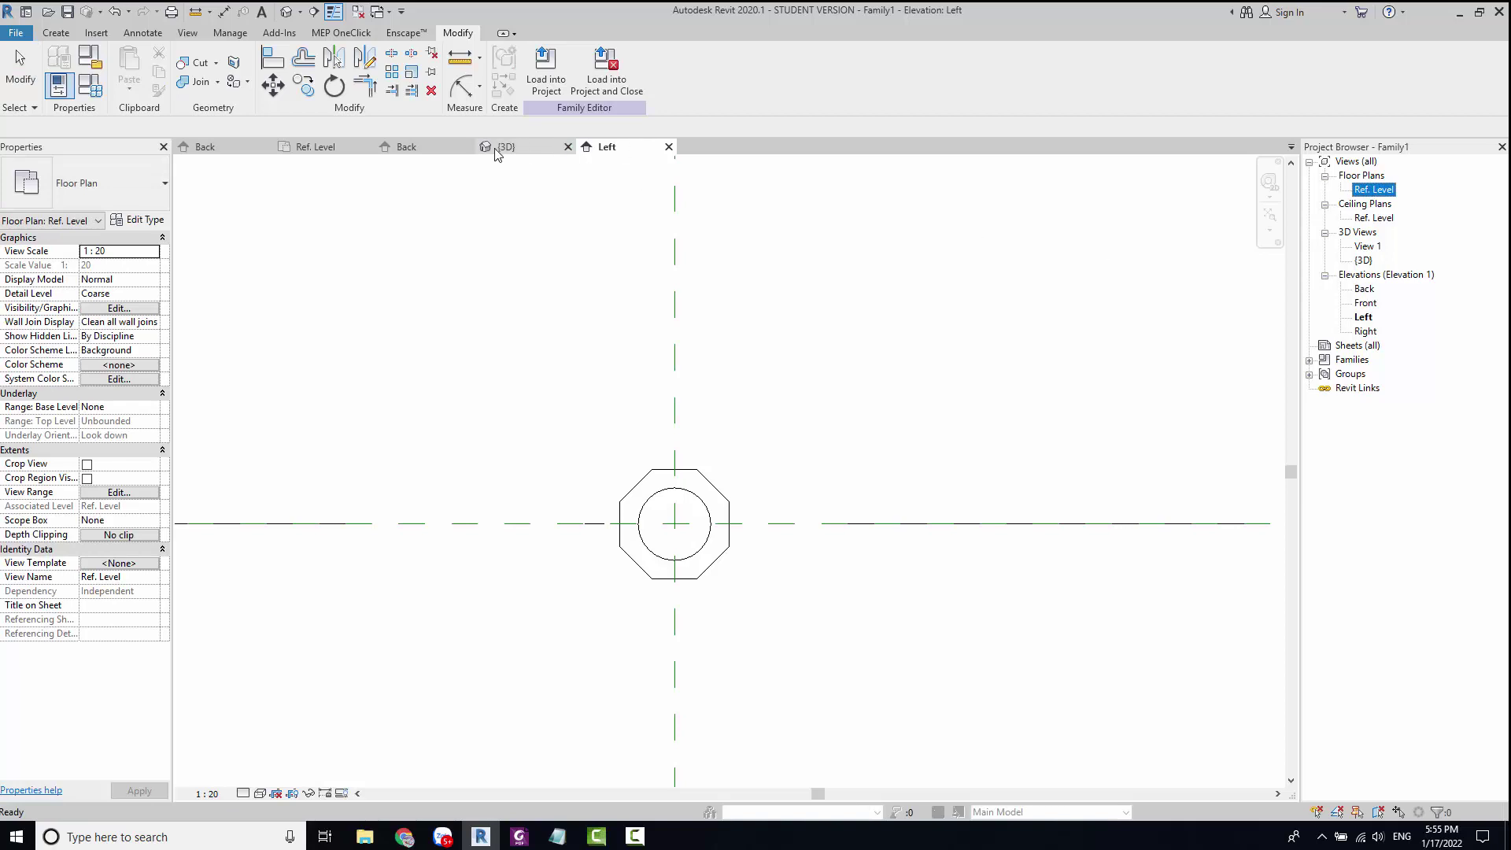
# Step: In the Back elevation, stretch the extrusion's right end to the reference plane
pyautogui.click(407, 146)
pyautogui.scroll(-2, 782, 590)
pyautogui.scroll(-2, 820, 577)
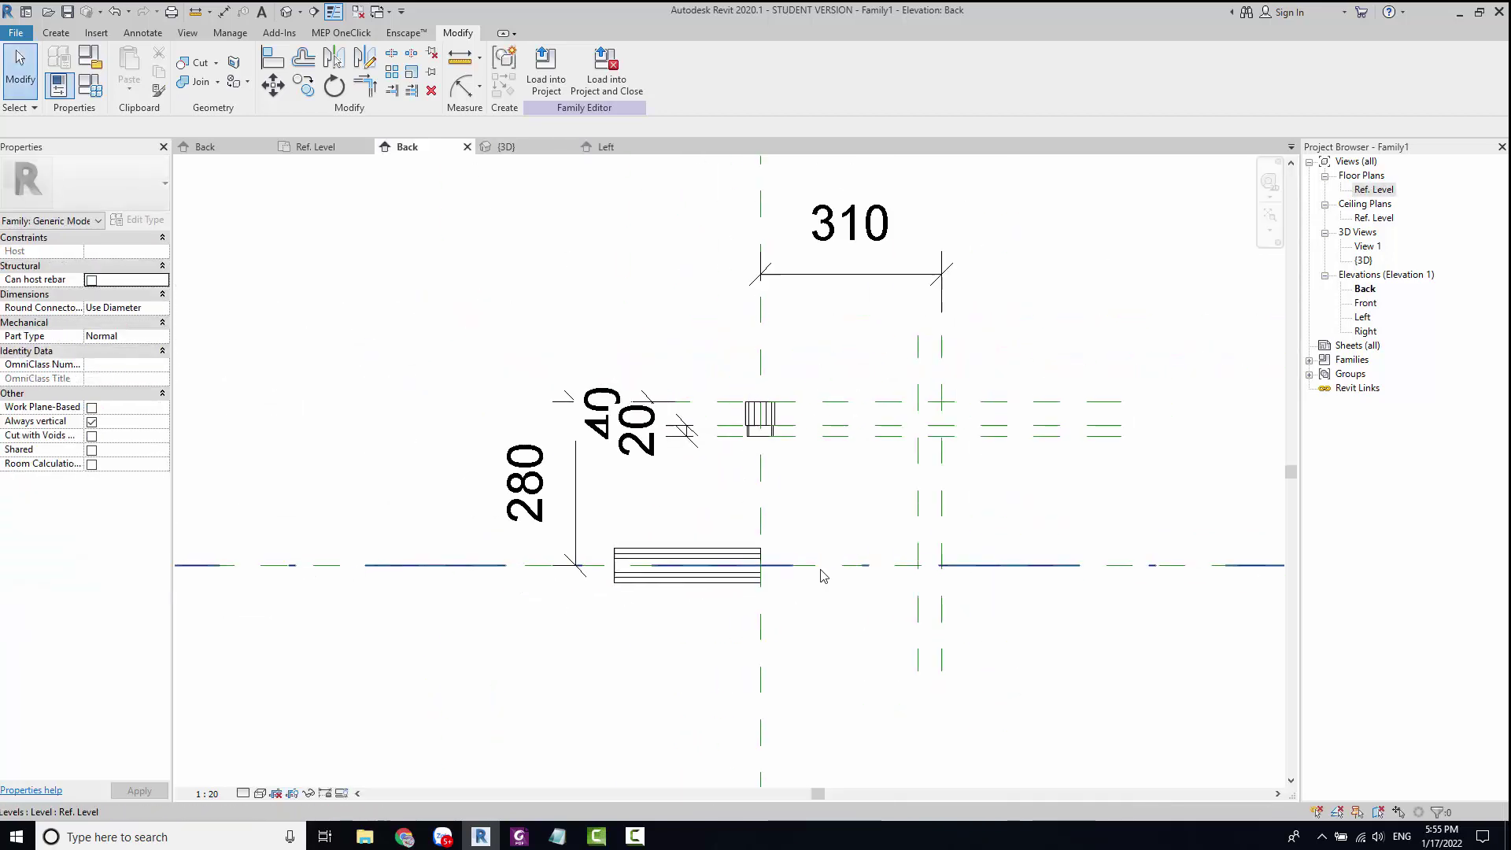
pyautogui.scroll(1, 787, 570)
pyautogui.click(642, 560)
pyautogui.scroll(2, 644, 559)
pyautogui.moveTo(681, 560); pyautogui.dragTo(947, 559)
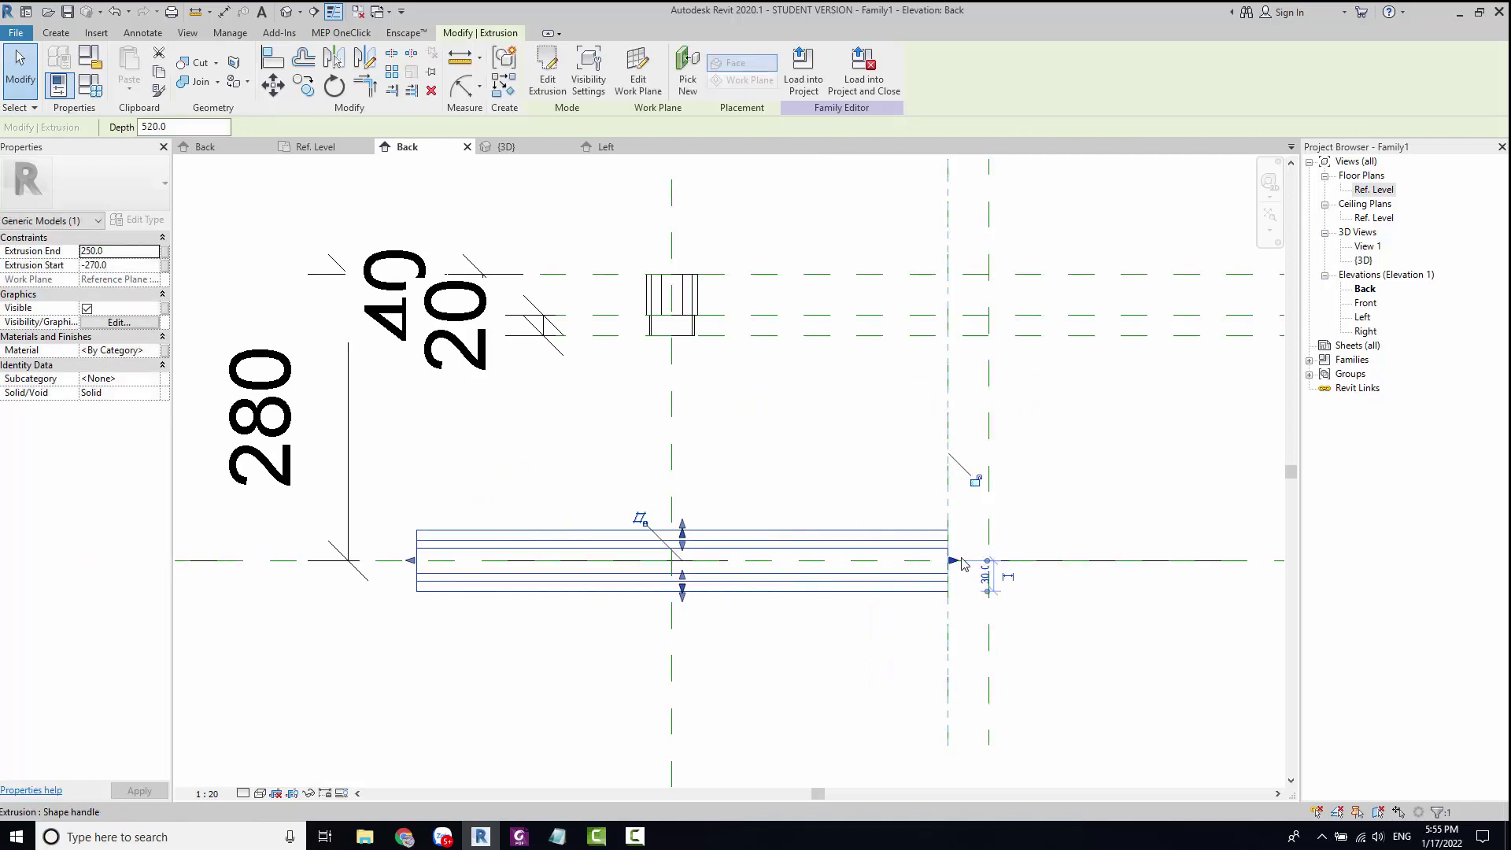
pyautogui.click(857, 418)
# Step: Copy the vertical reference plane at the extrusion's end 20 to the left
pyautogui.scroll(2, 900, 428)
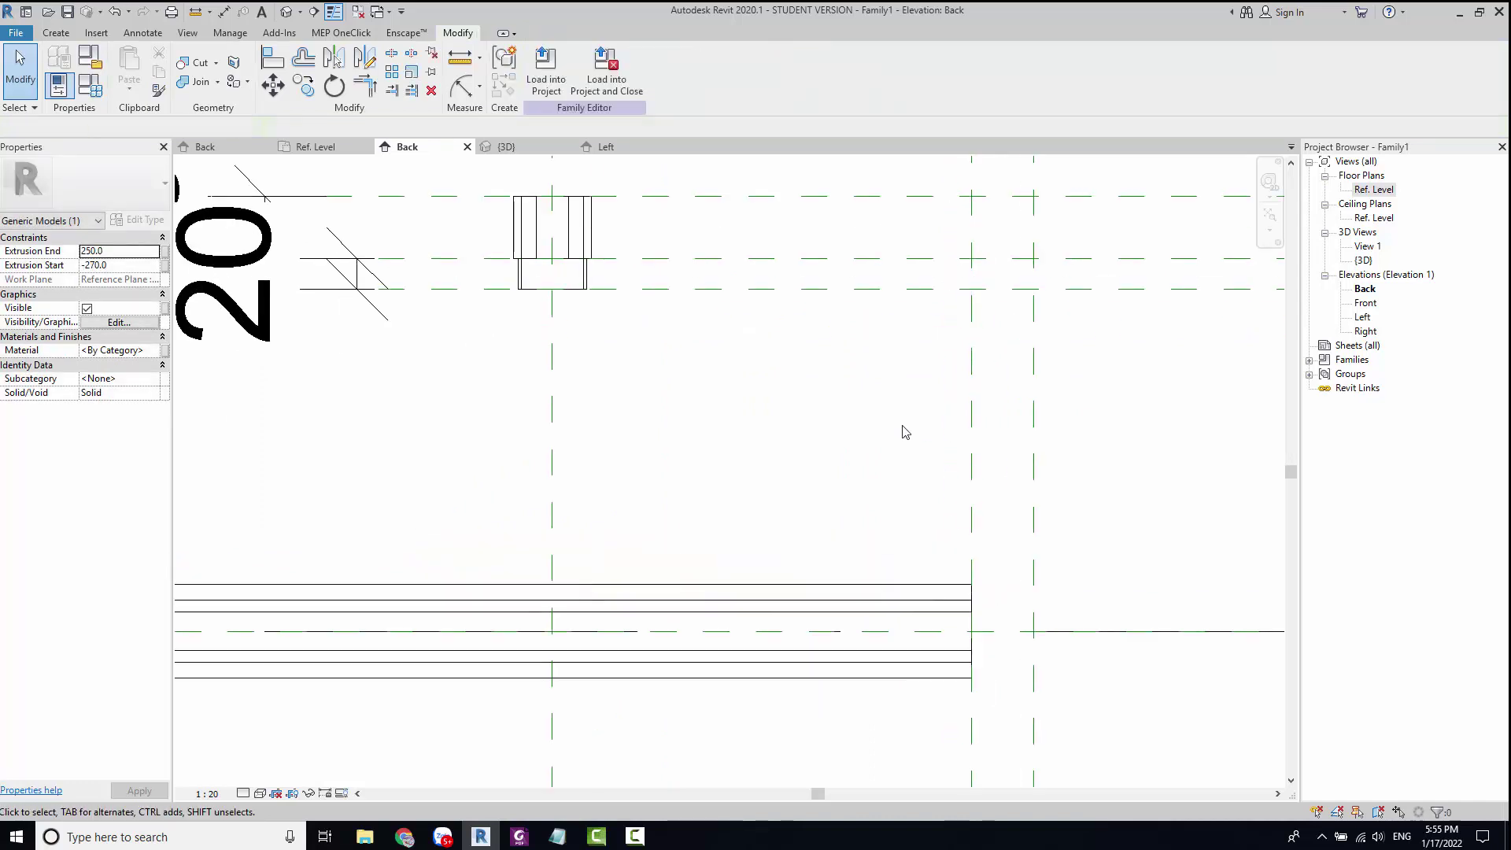
pyautogui.click(974, 504)
pyautogui.press('c')
pyautogui.press('o')
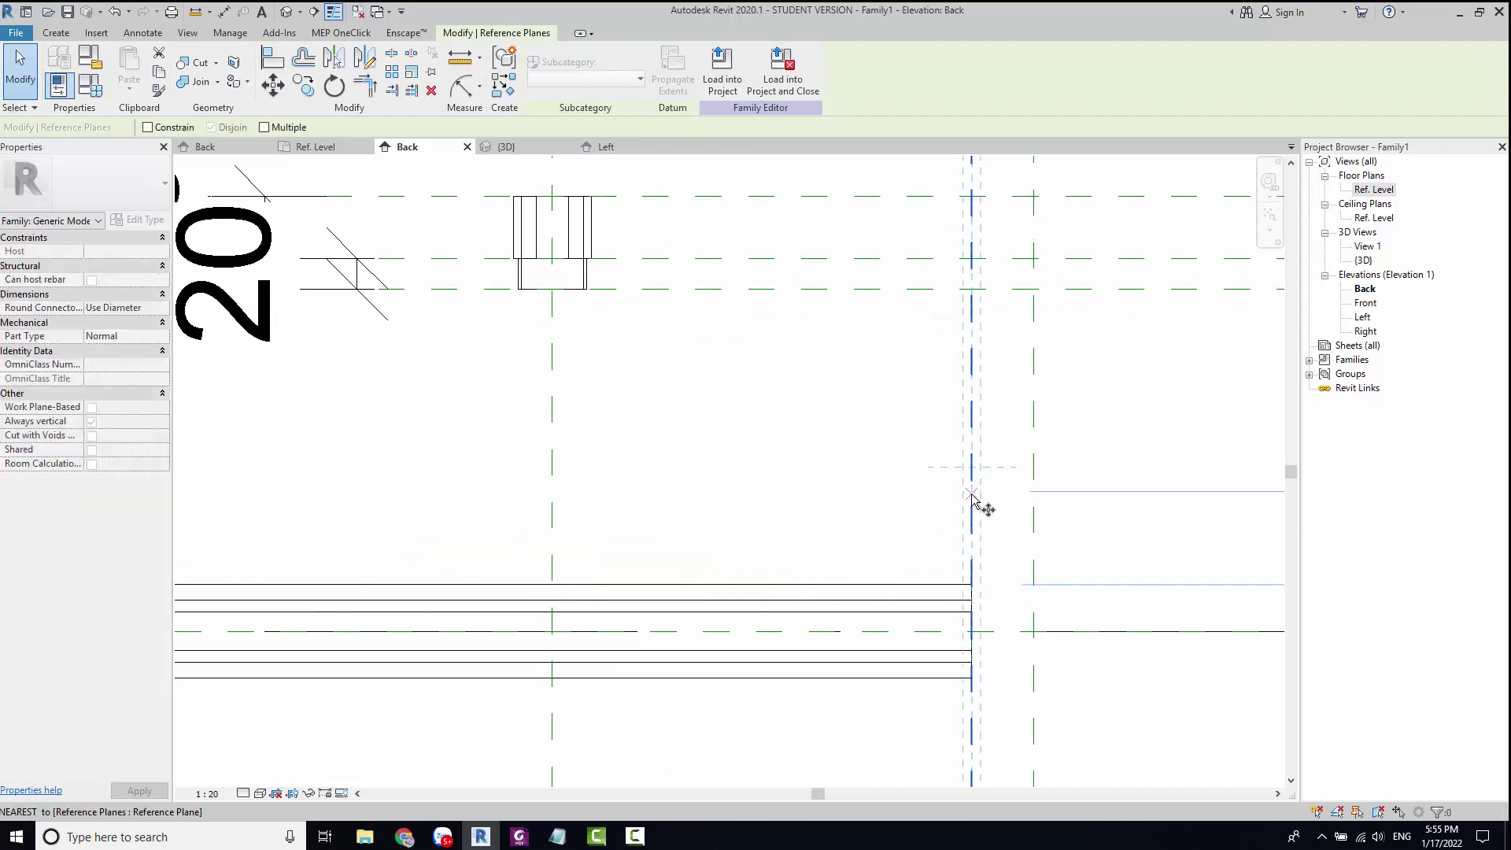
pyautogui.click(976, 503)
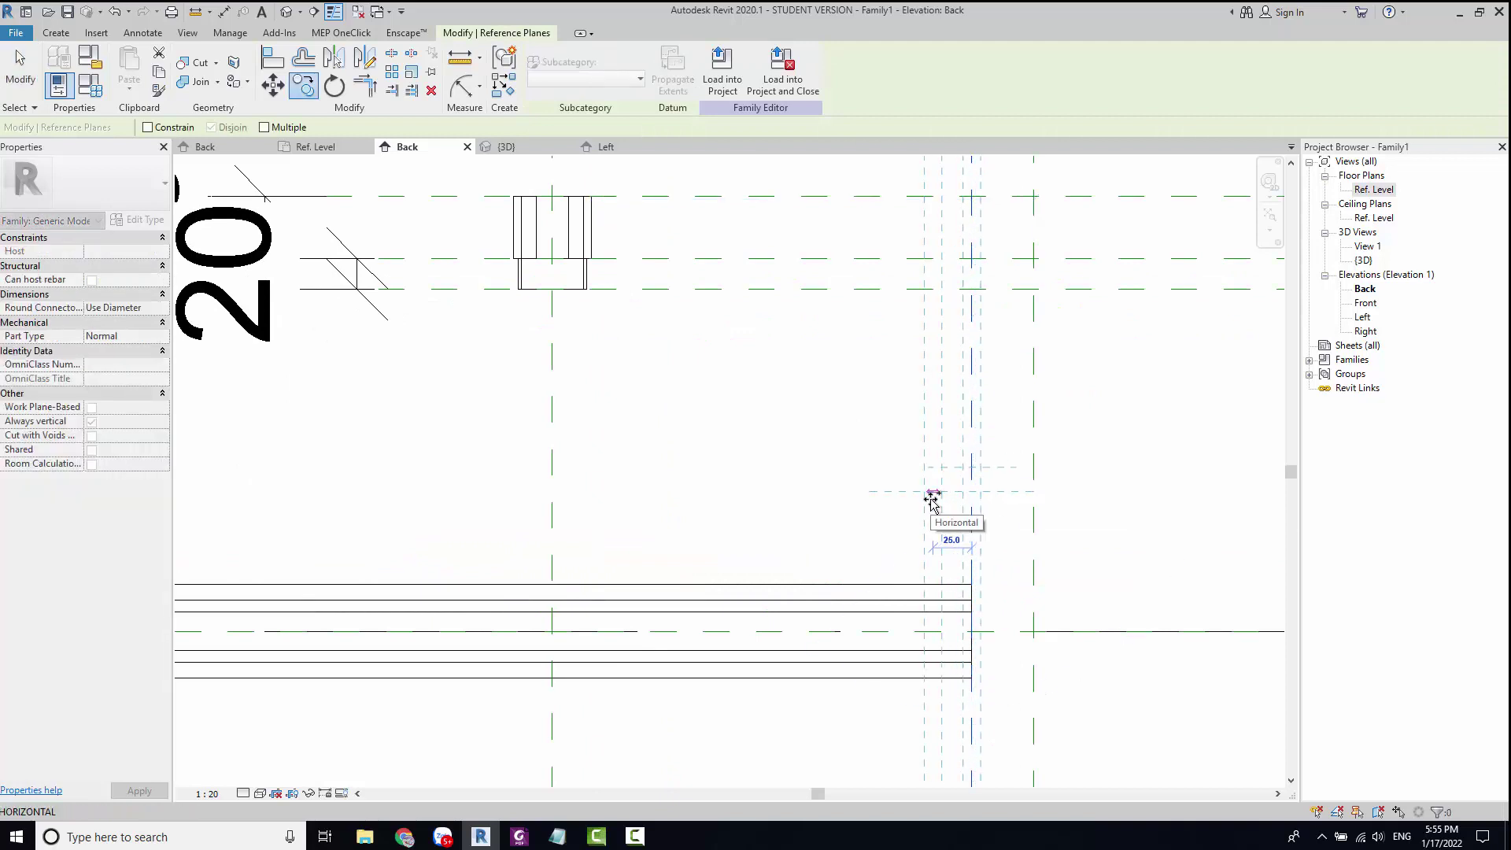
pyautogui.write('20')
pyautogui.press('Return')
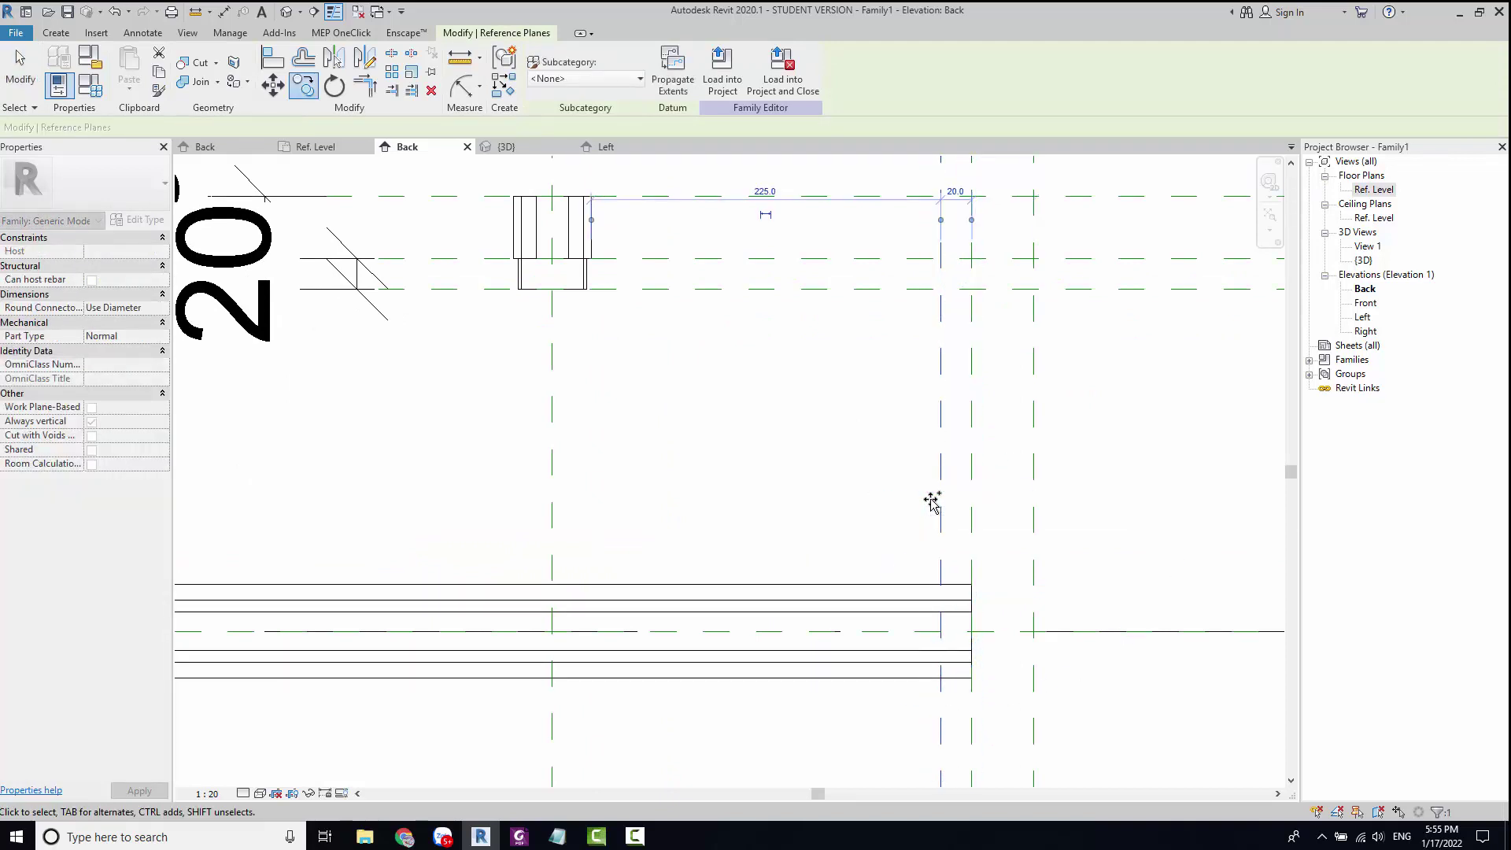
# Step: Shorten the extrusion so it ends at the new plane, at -250
pyautogui.scroll(-2, 951, 540)
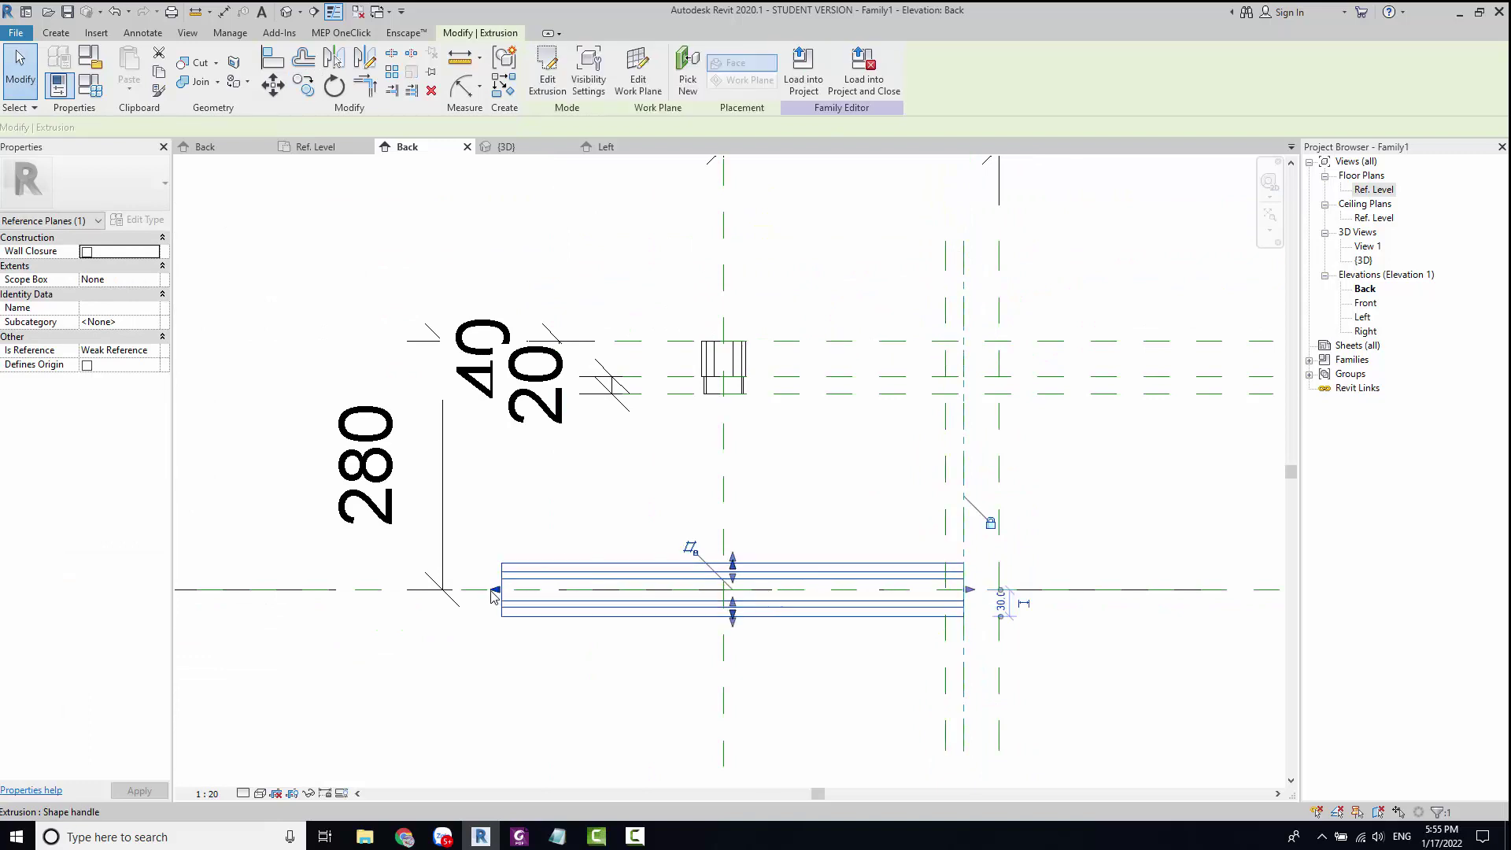
pyautogui.click(712, 564)
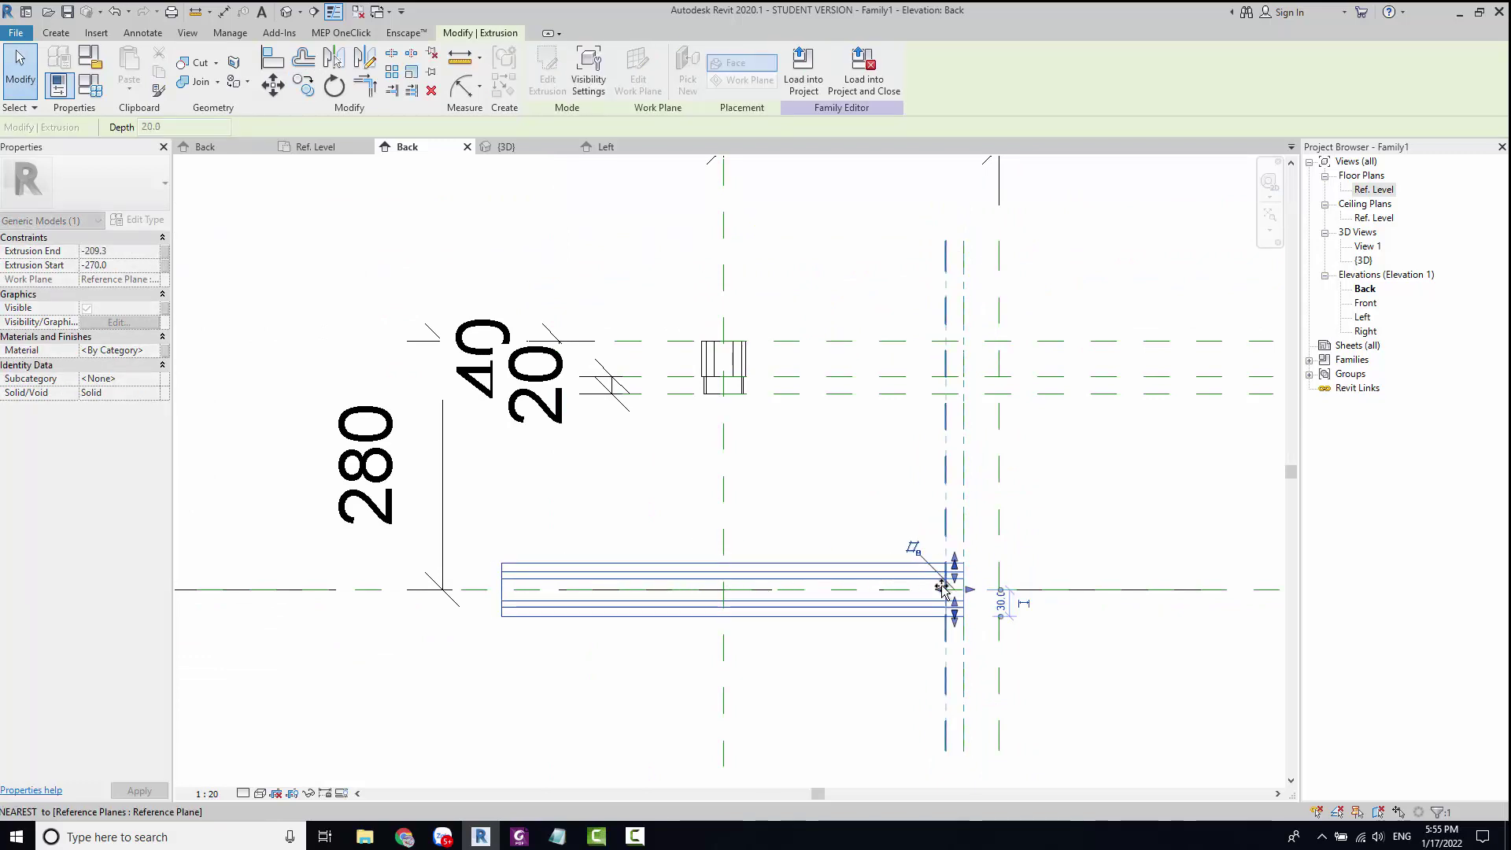
pyautogui.moveTo(935, 584); pyautogui.dragTo(954, 589)
pyautogui.click(847, 550)
pyautogui.scroll(2, 944, 590)
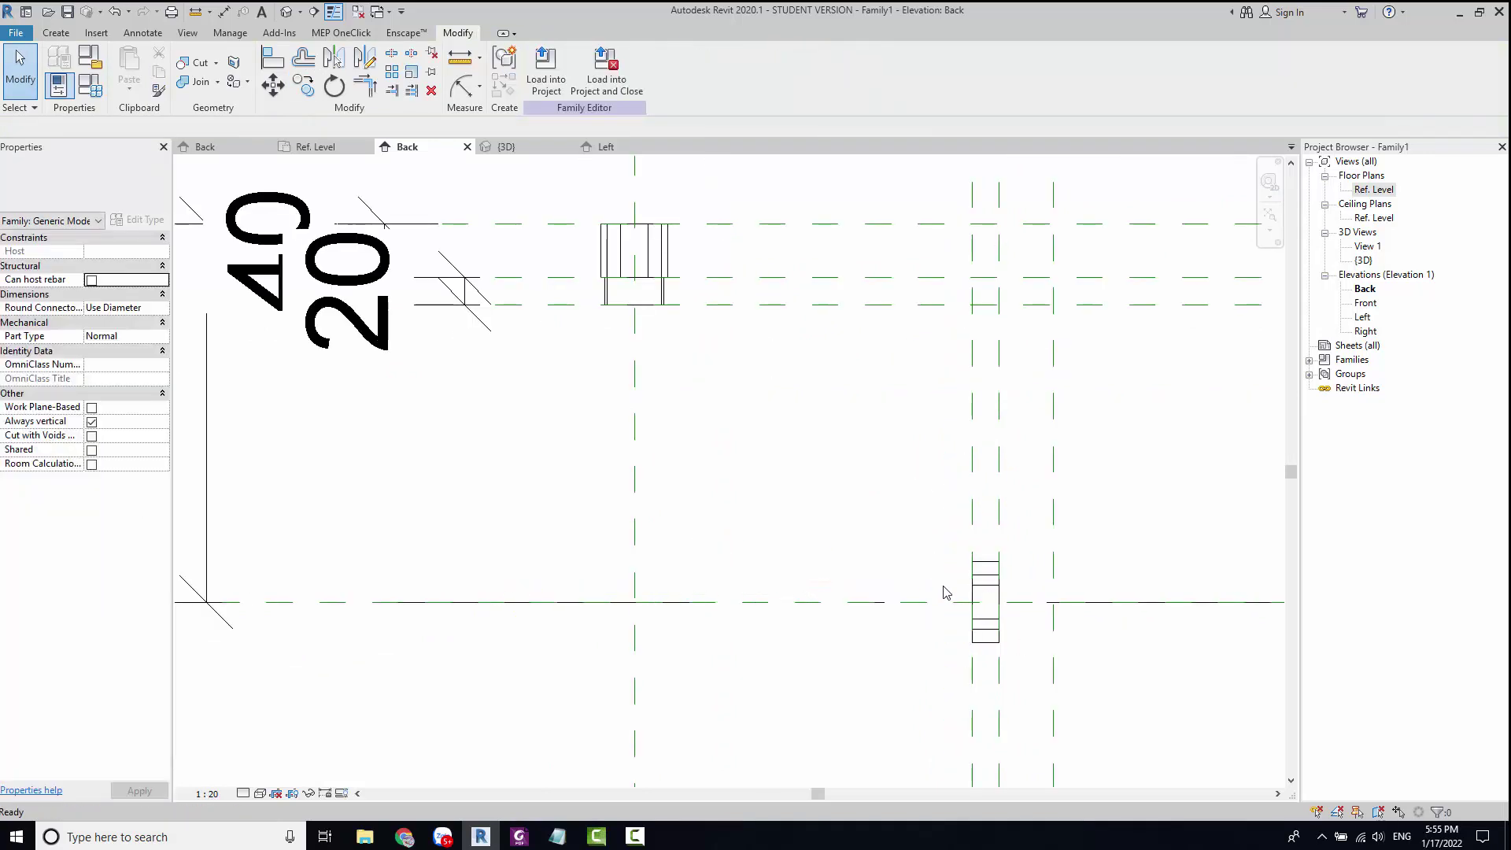
pyautogui.scroll(1, 921, 575)
# Step: Copy the vertical reference plane near the nut 20 to the left
pyautogui.scroll(-2, 954, 576)
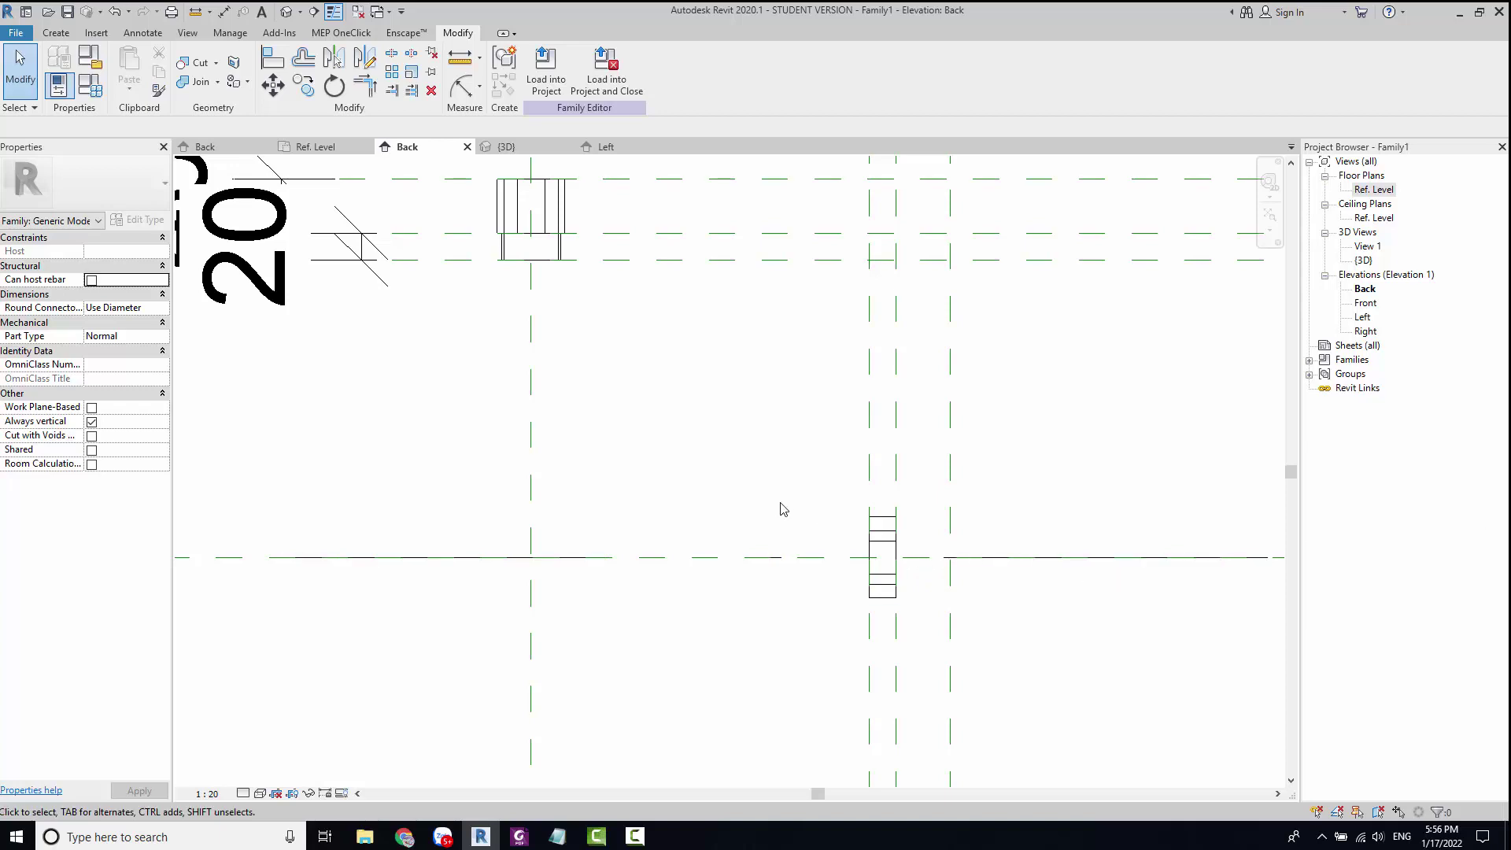
pyautogui.scroll(-2, 784, 509)
pyautogui.scroll(2, 905, 543)
pyautogui.scroll(1, 1000, 536)
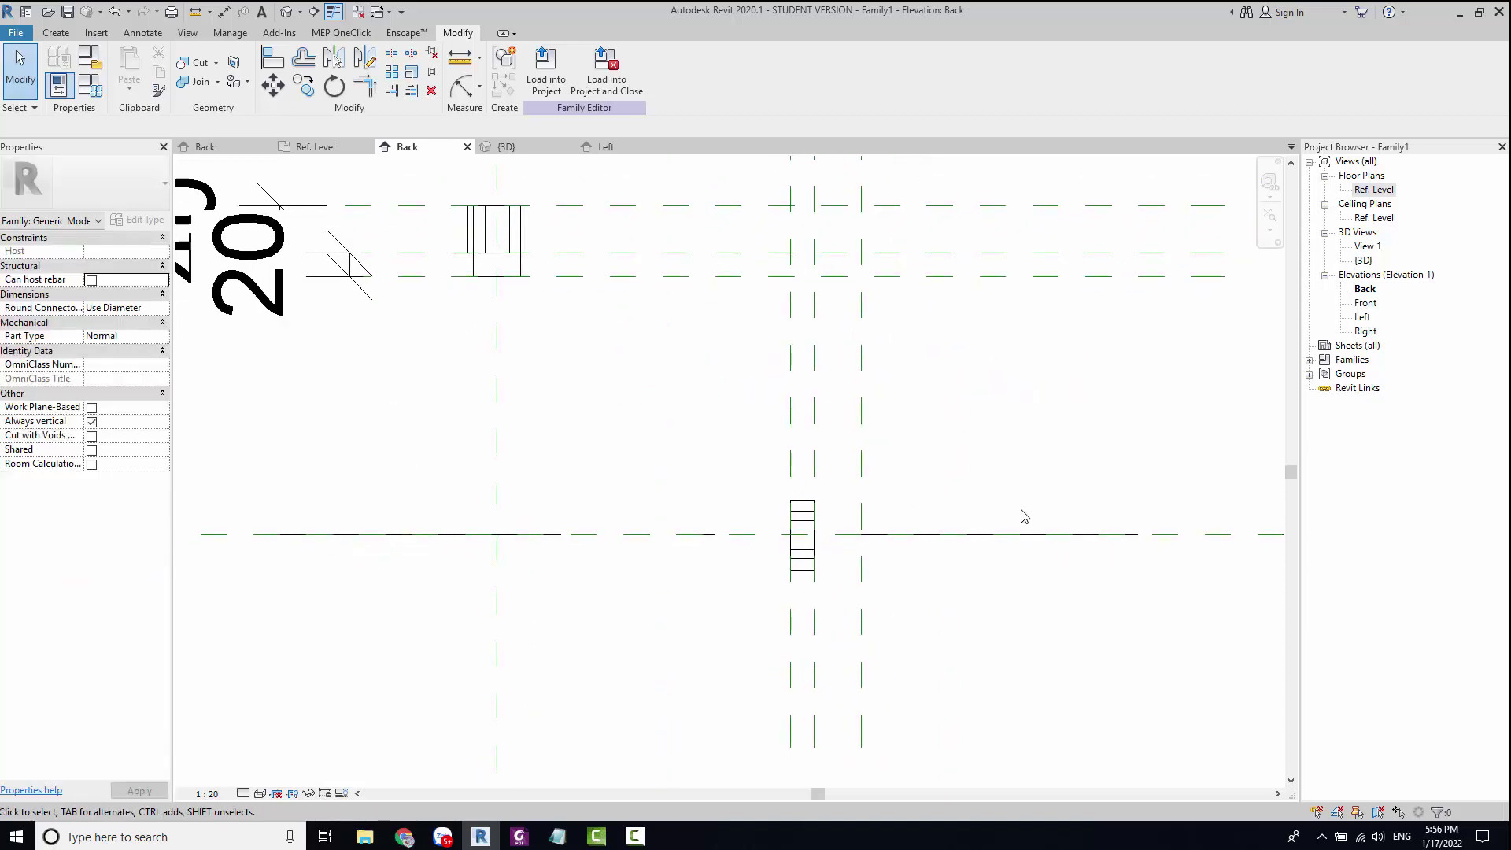
pyautogui.scroll(1, 1009, 502)
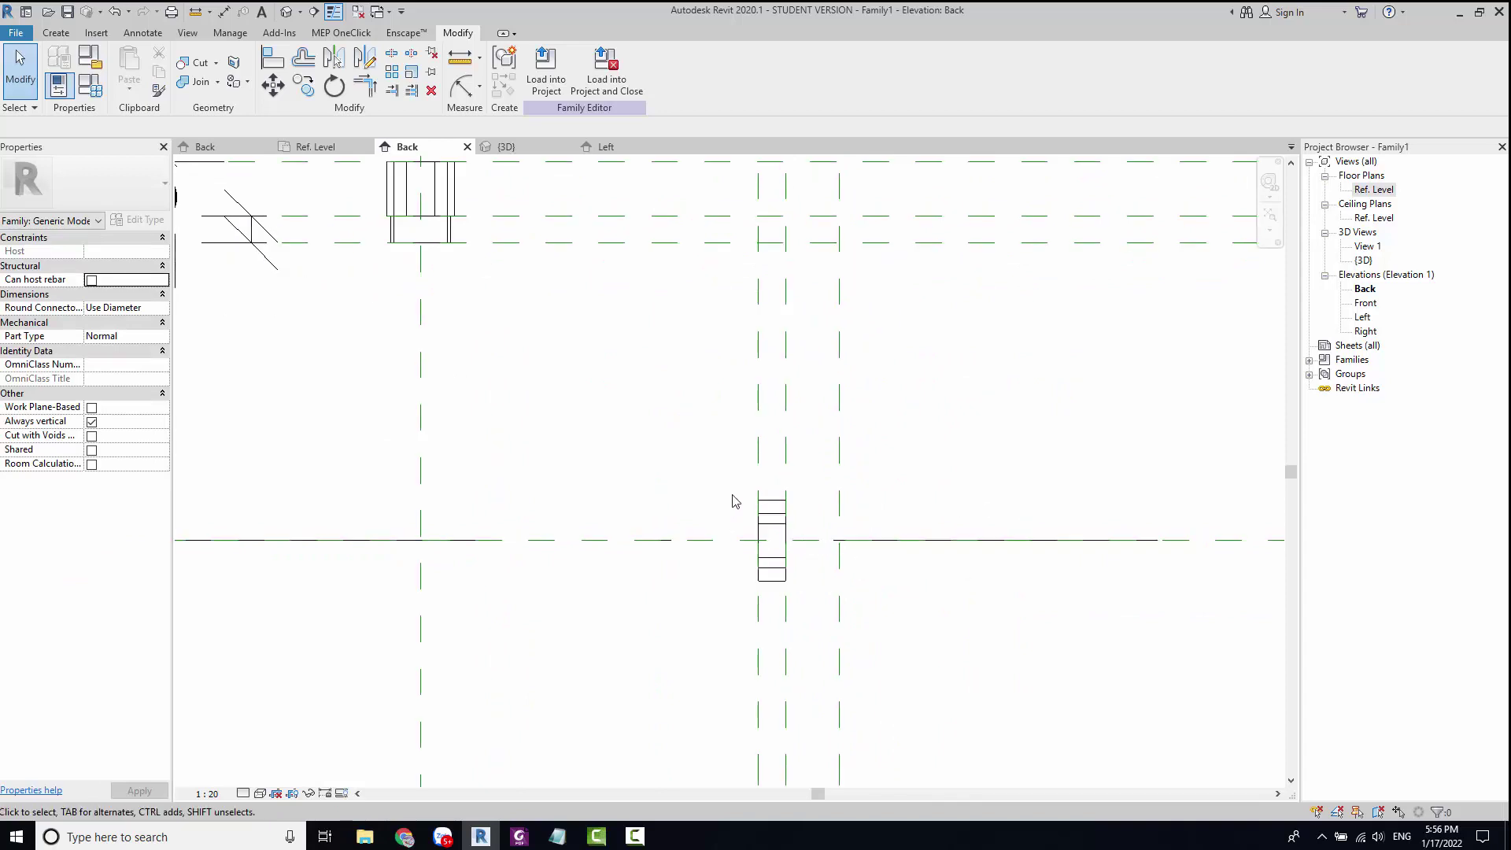
pyautogui.click(760, 466)
pyautogui.moveTo(750, 472); pyautogui.dragTo(854, 490, button='middle')
pyautogui.press('c')
pyautogui.press('o')
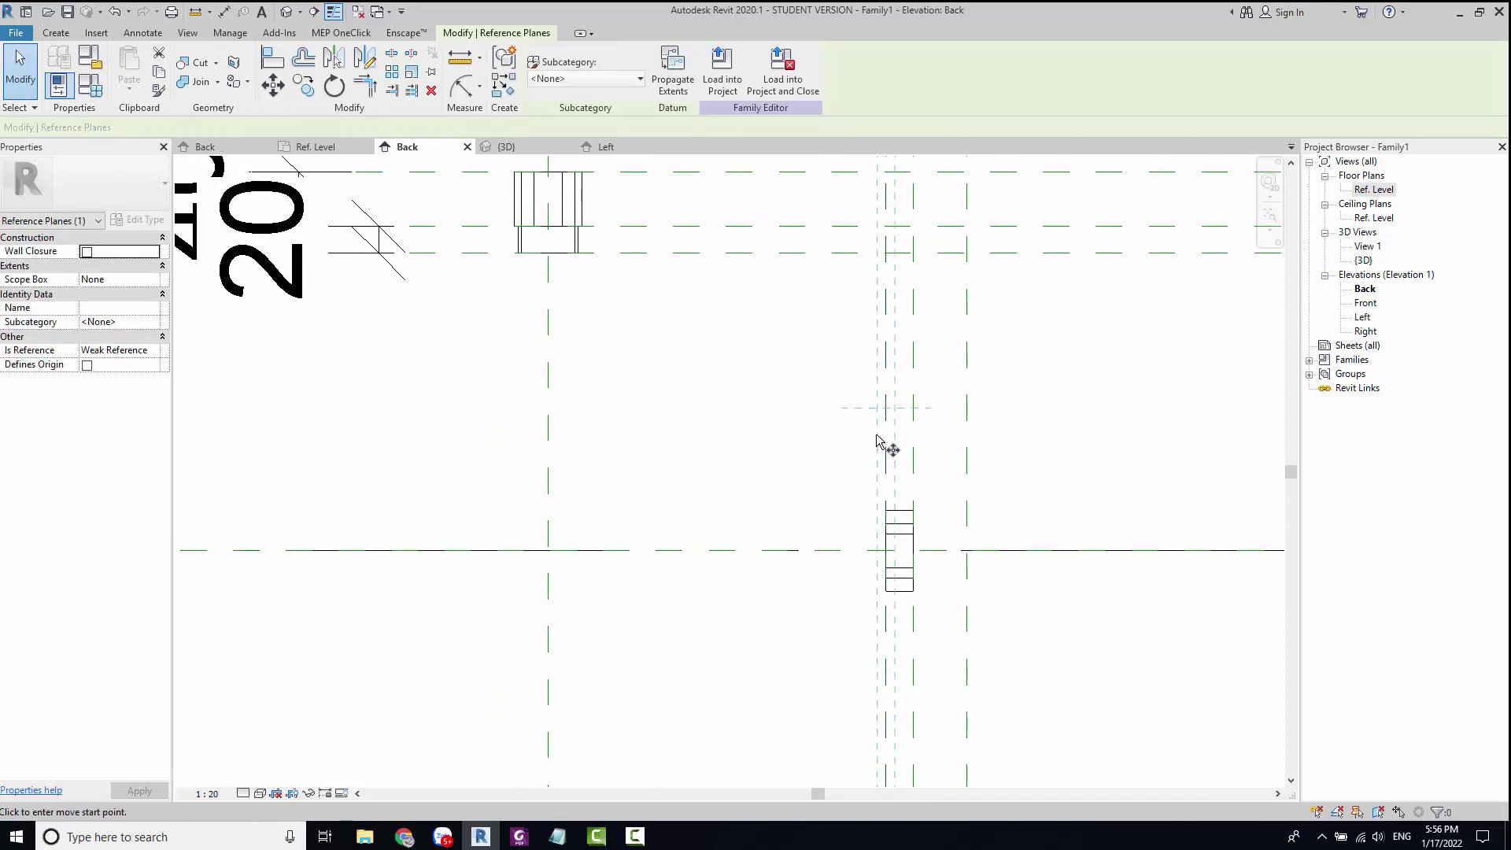
pyautogui.click(889, 436)
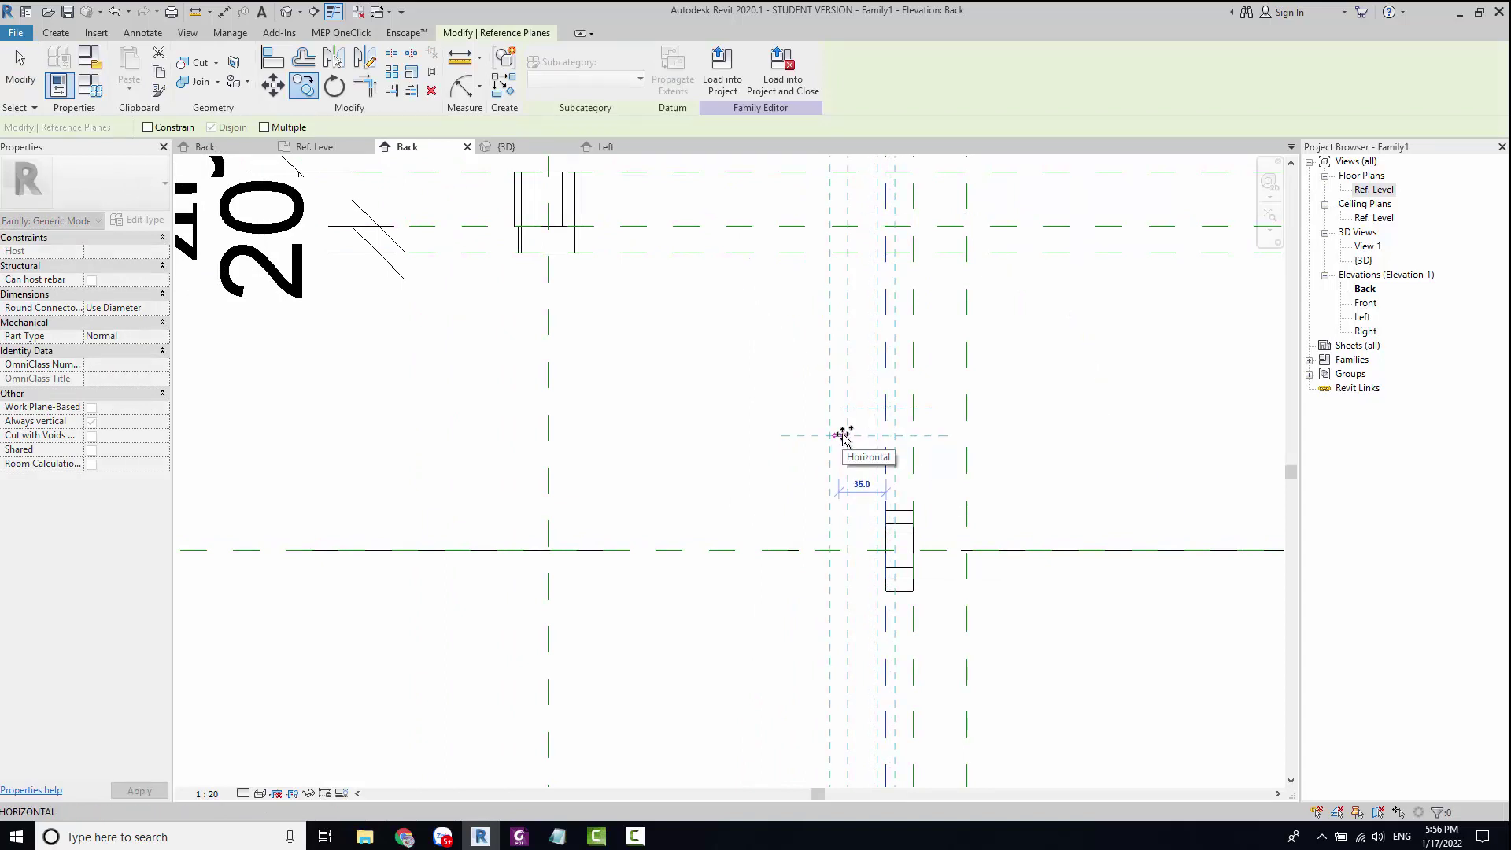
pyautogui.write('20')
pyautogui.press('Return')
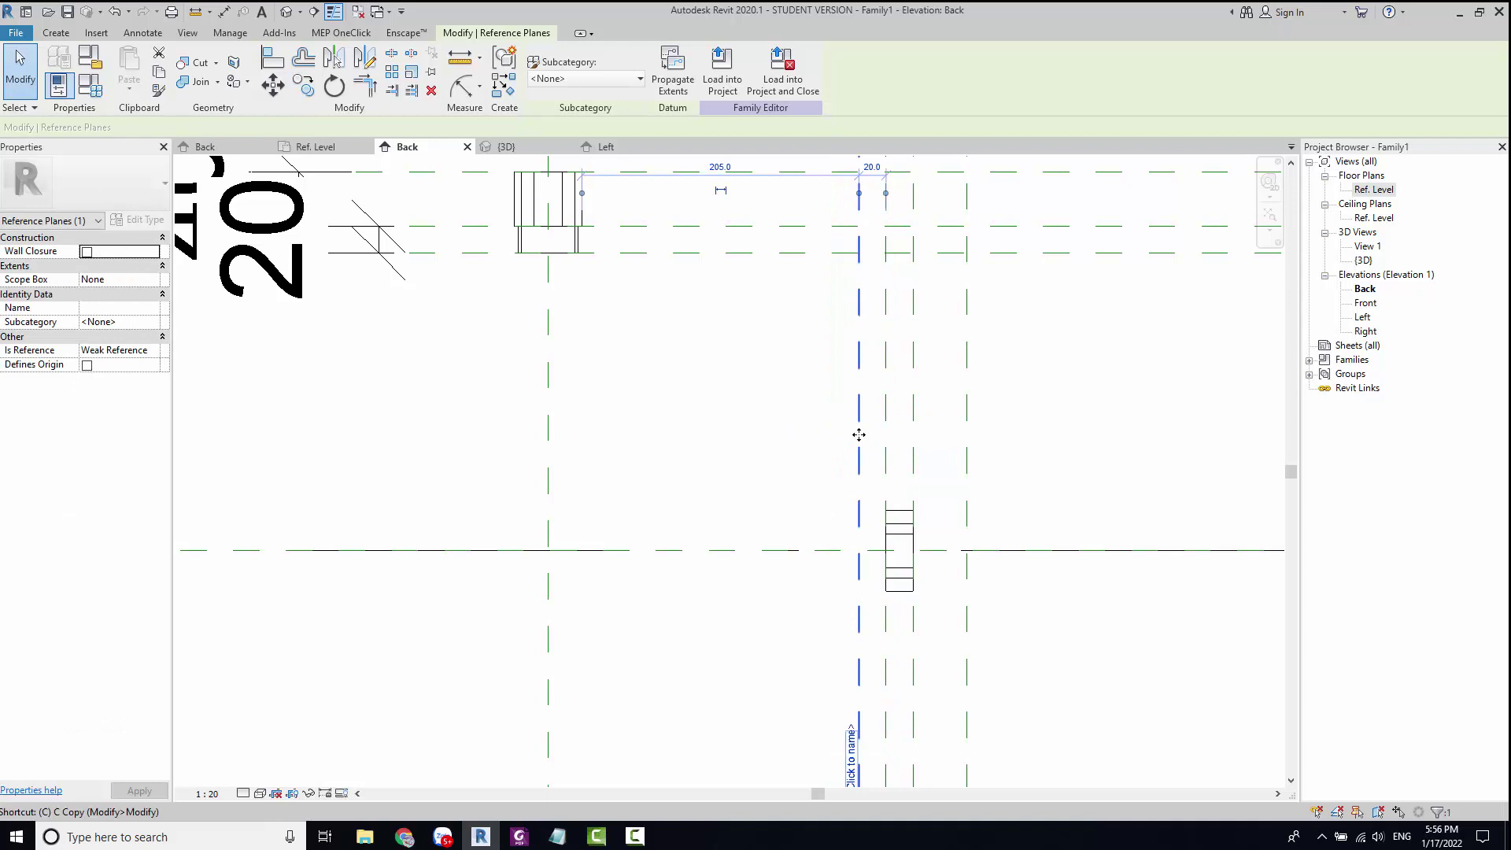
# Step: Make a second copy of the reference plane 30 to the left
pyautogui.press('c')
pyautogui.click(859, 436)
pyautogui.write('2')
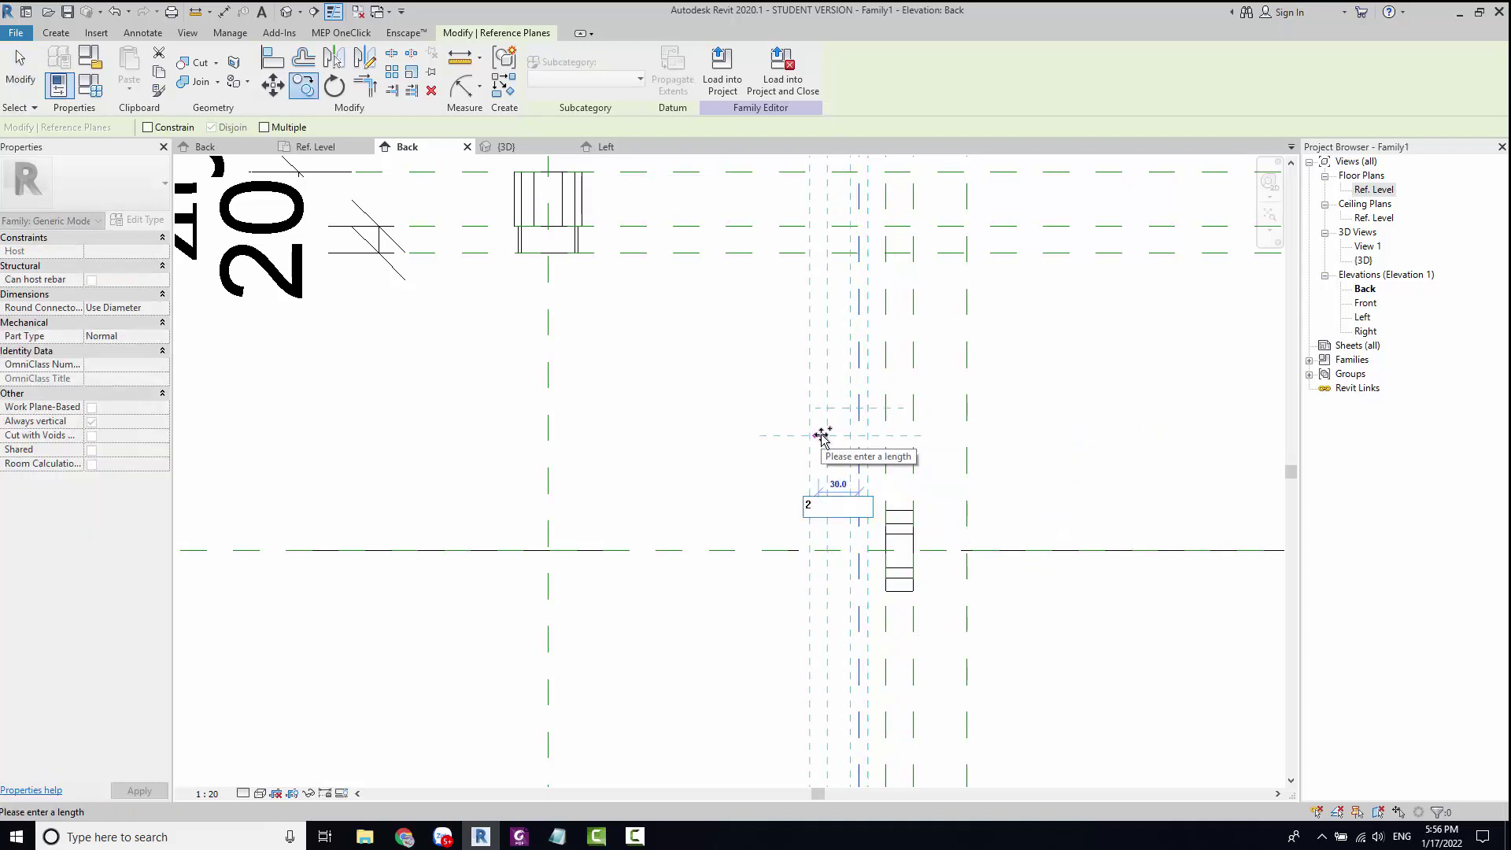
pyautogui.press('BackSpace')
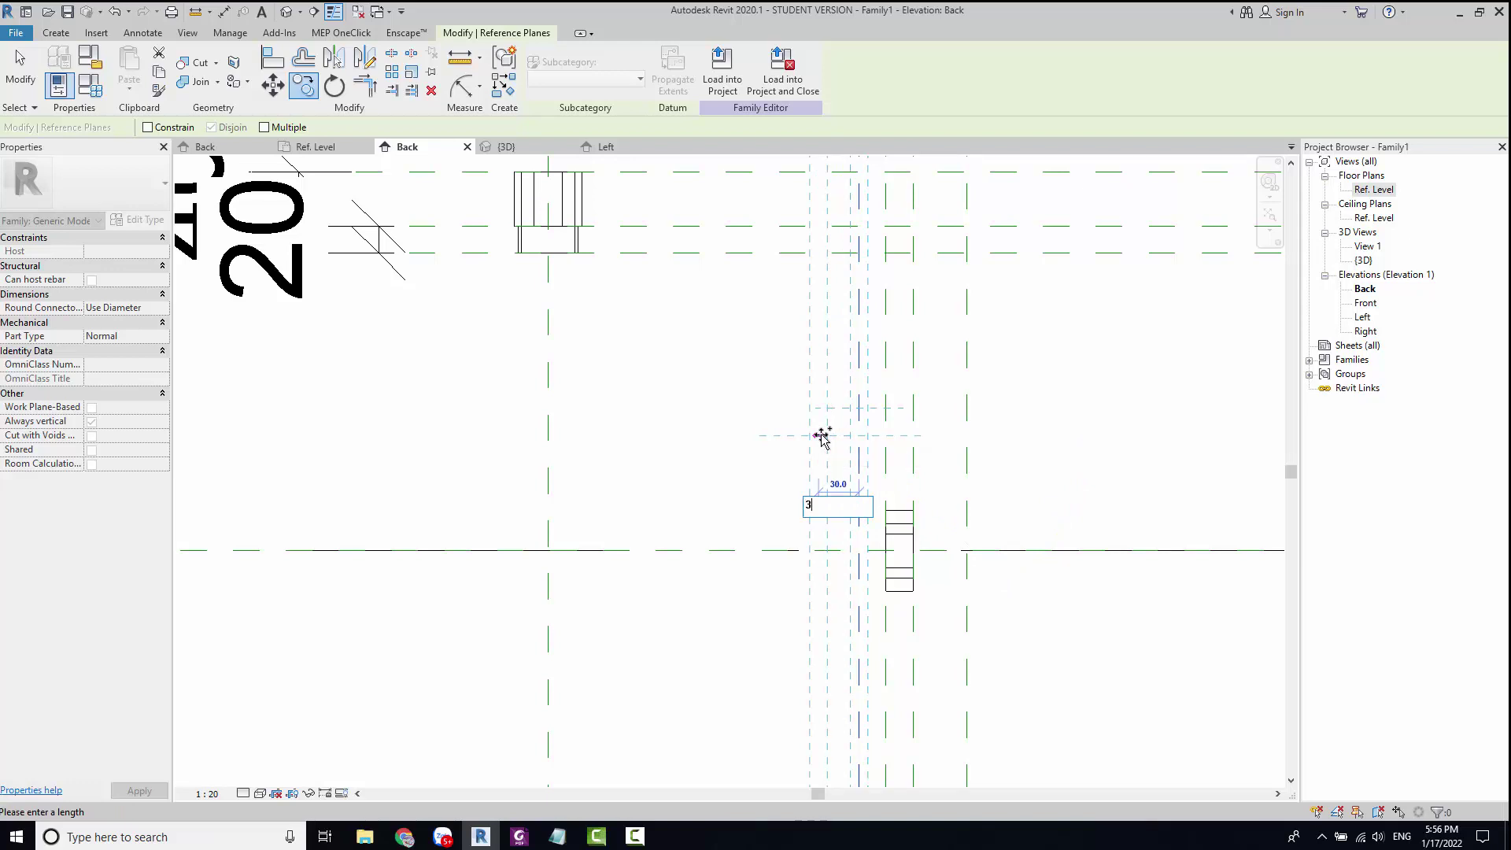
pyautogui.write('30')
pyautogui.press('Return')
pyautogui.press('Escape')
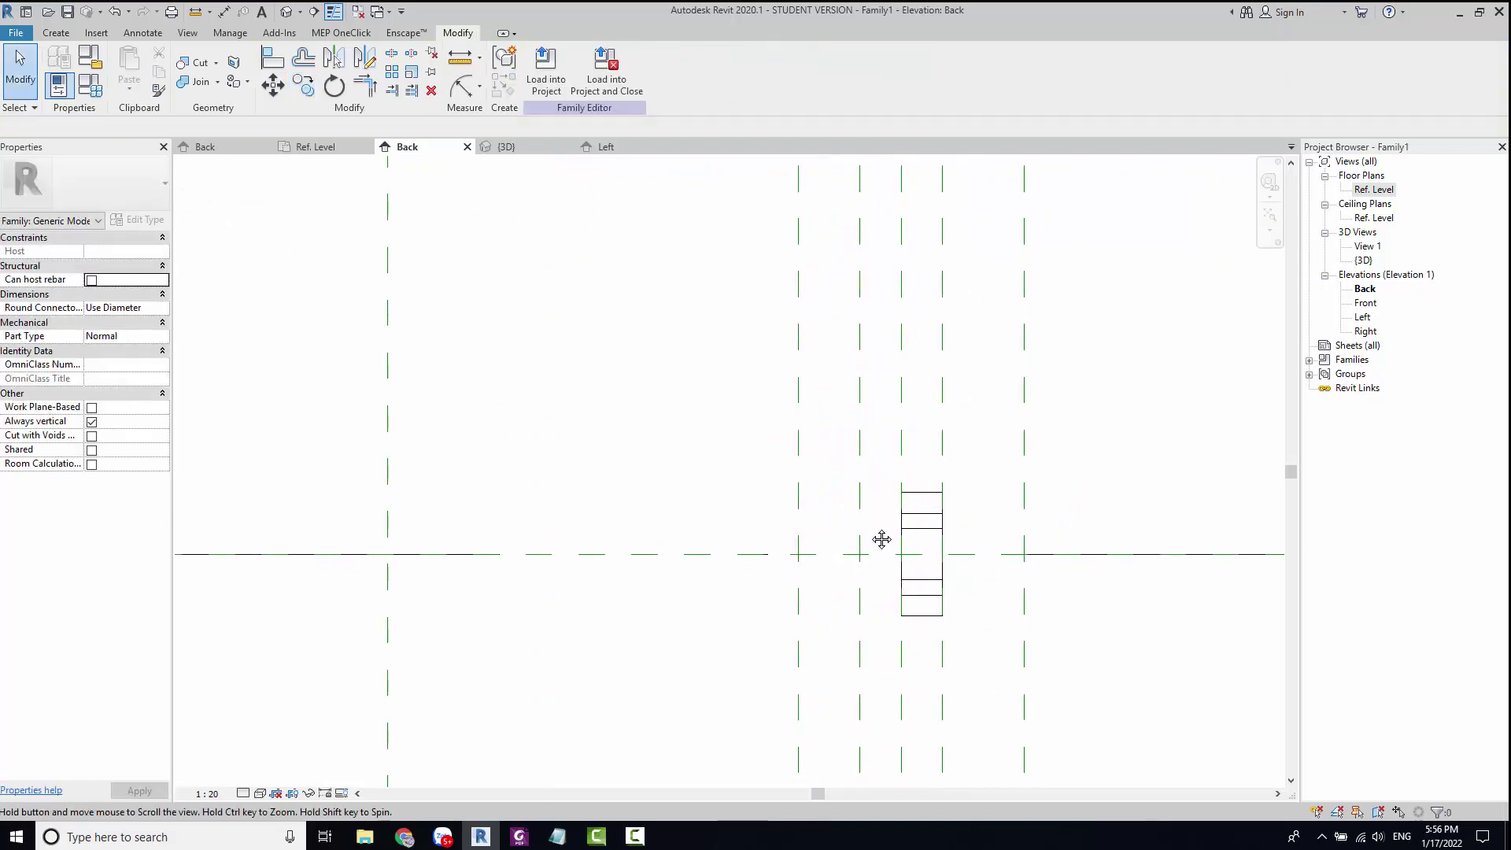
pyautogui.scroll(3, 862, 520)
pyautogui.moveTo(866, 537); pyautogui.dragTo(772, 529, button='middle')
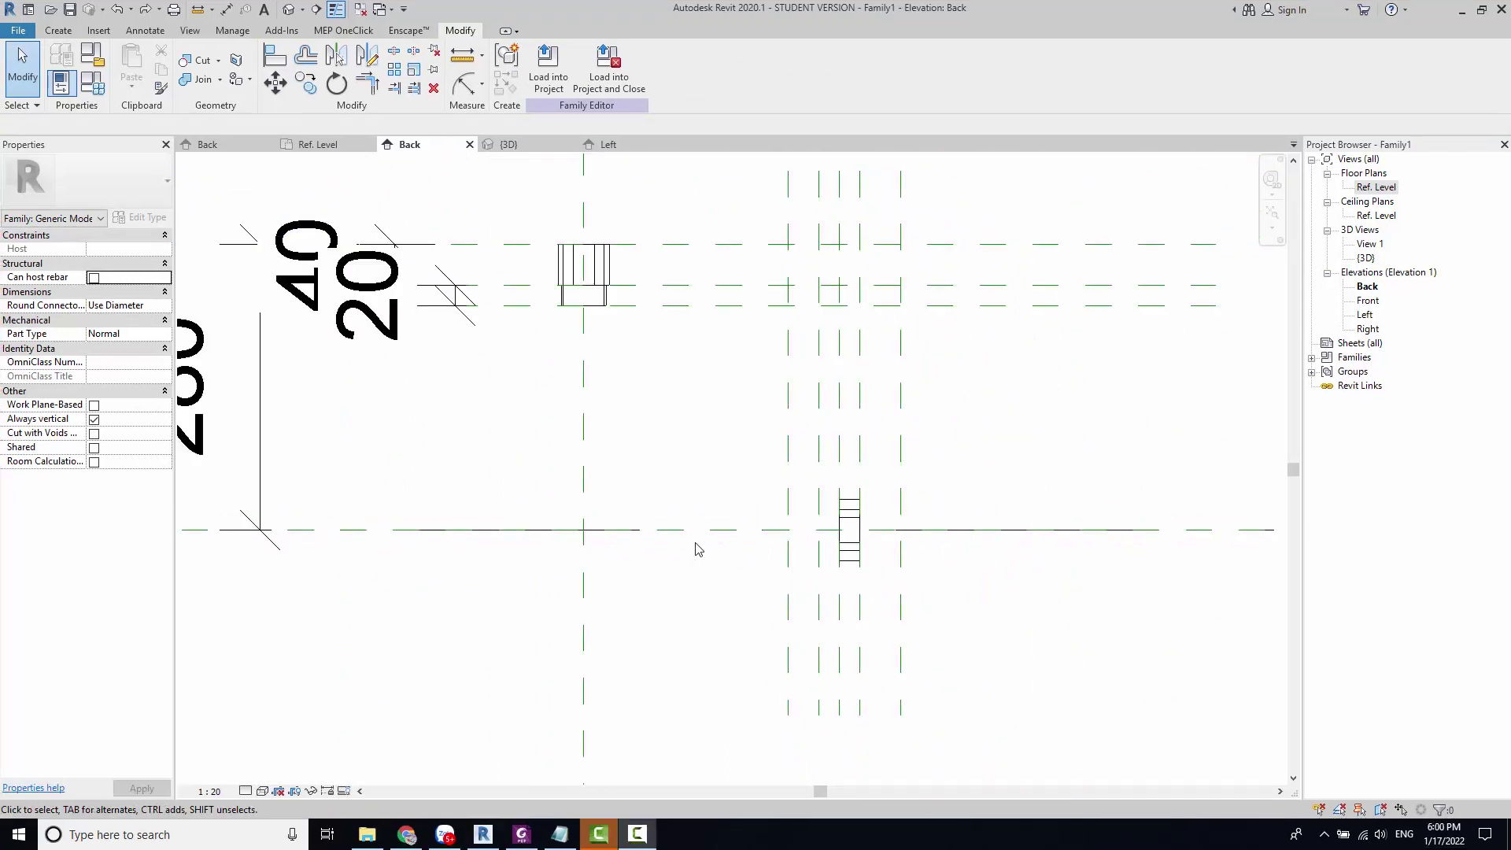
# Step: Draw a new horizontal reference plane across the Back elevation
pyautogui.click(58, 29)
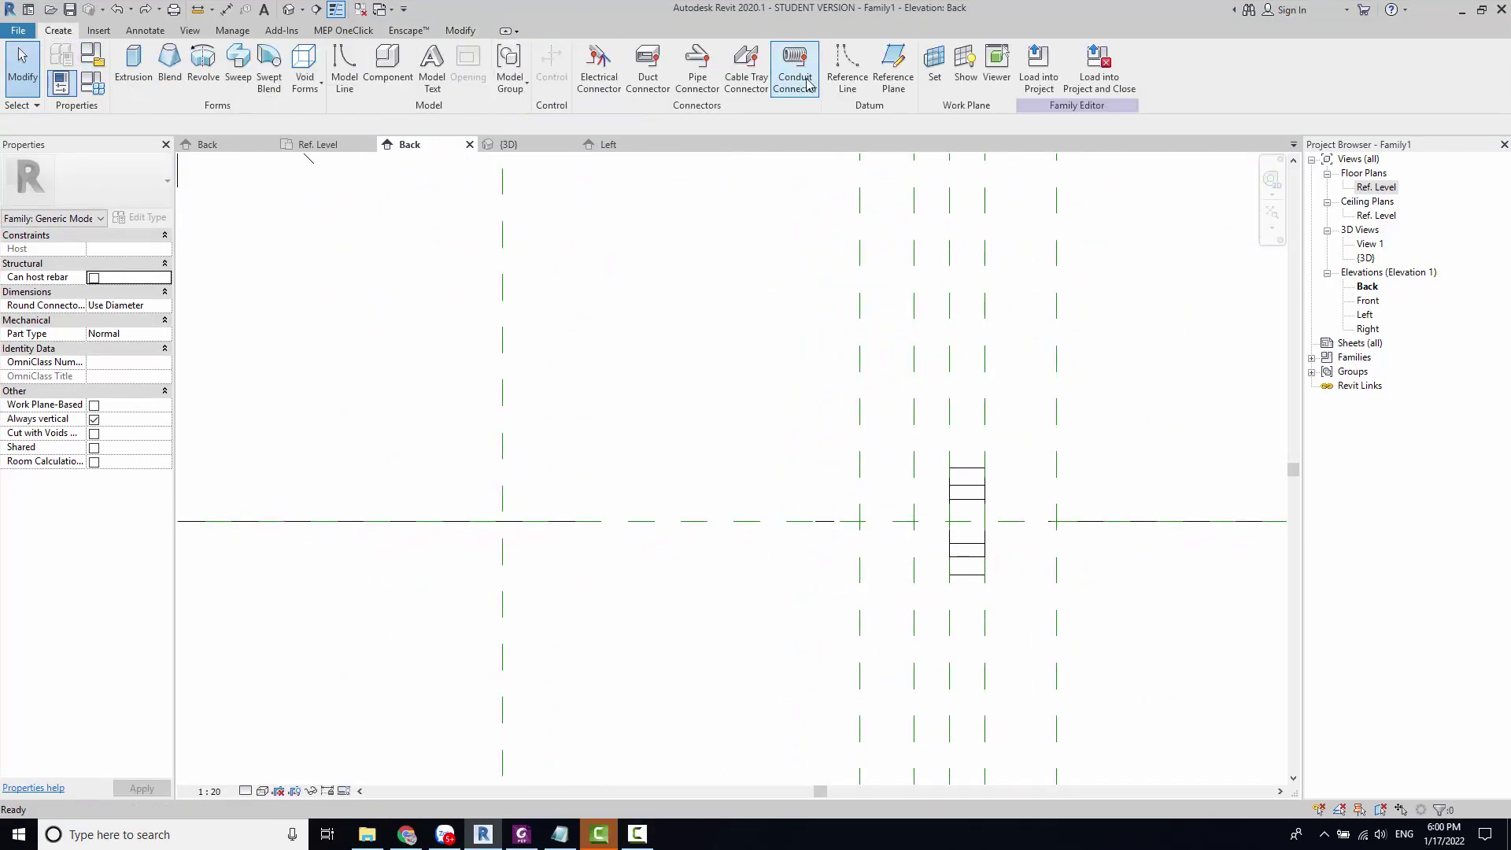
pyautogui.click(893, 69)
pyautogui.click(450, 449)
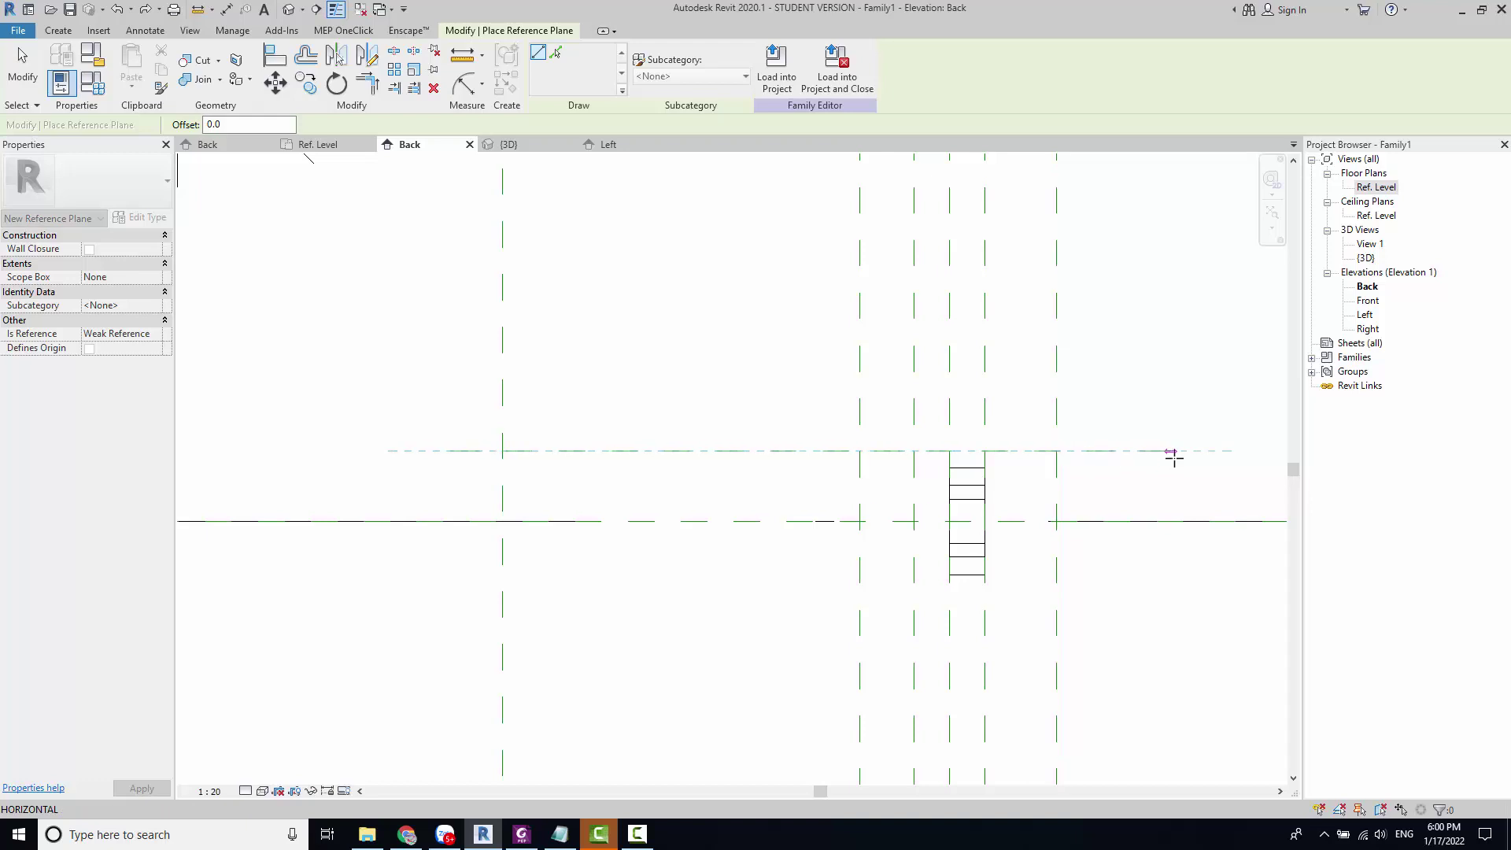
pyautogui.click(1173, 451)
pyautogui.press('Escape')
# Step: Dimension the new plane to the lower horizontal plane and set the spacing to 20
pyautogui.press('Escape')
pyautogui.moveTo(1154, 485); pyautogui.dragTo(894, 502, button='middle')
pyautogui.press('d')
pyautogui.press('i')
pyautogui.click(897, 539)
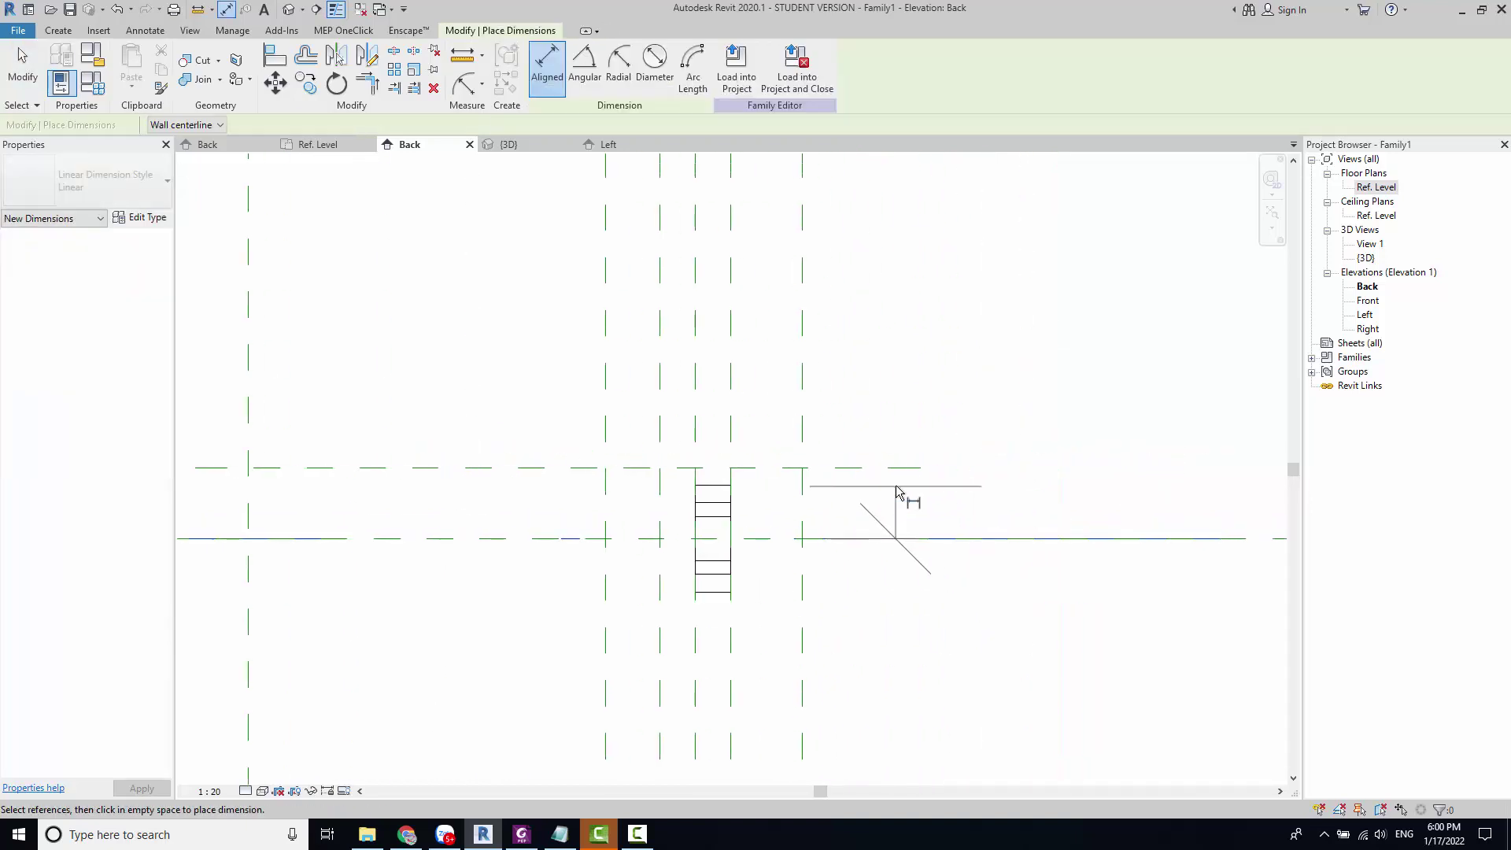
pyautogui.click(901, 468)
pyautogui.click(1115, 512)
pyautogui.press('Escape')
pyautogui.press('Escape')
pyautogui.click(865, 472)
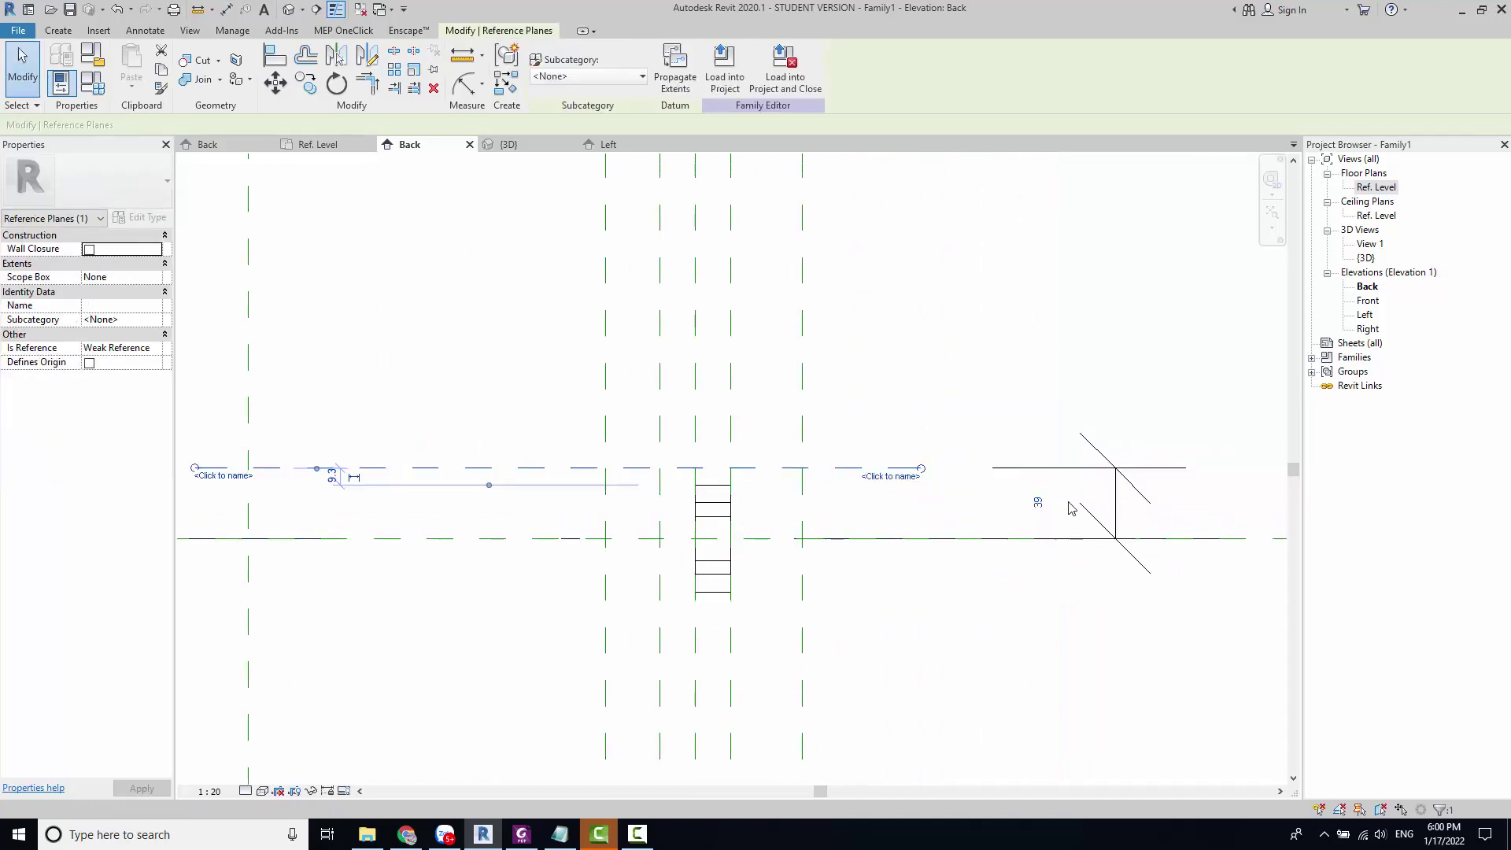
pyautogui.click(1033, 507)
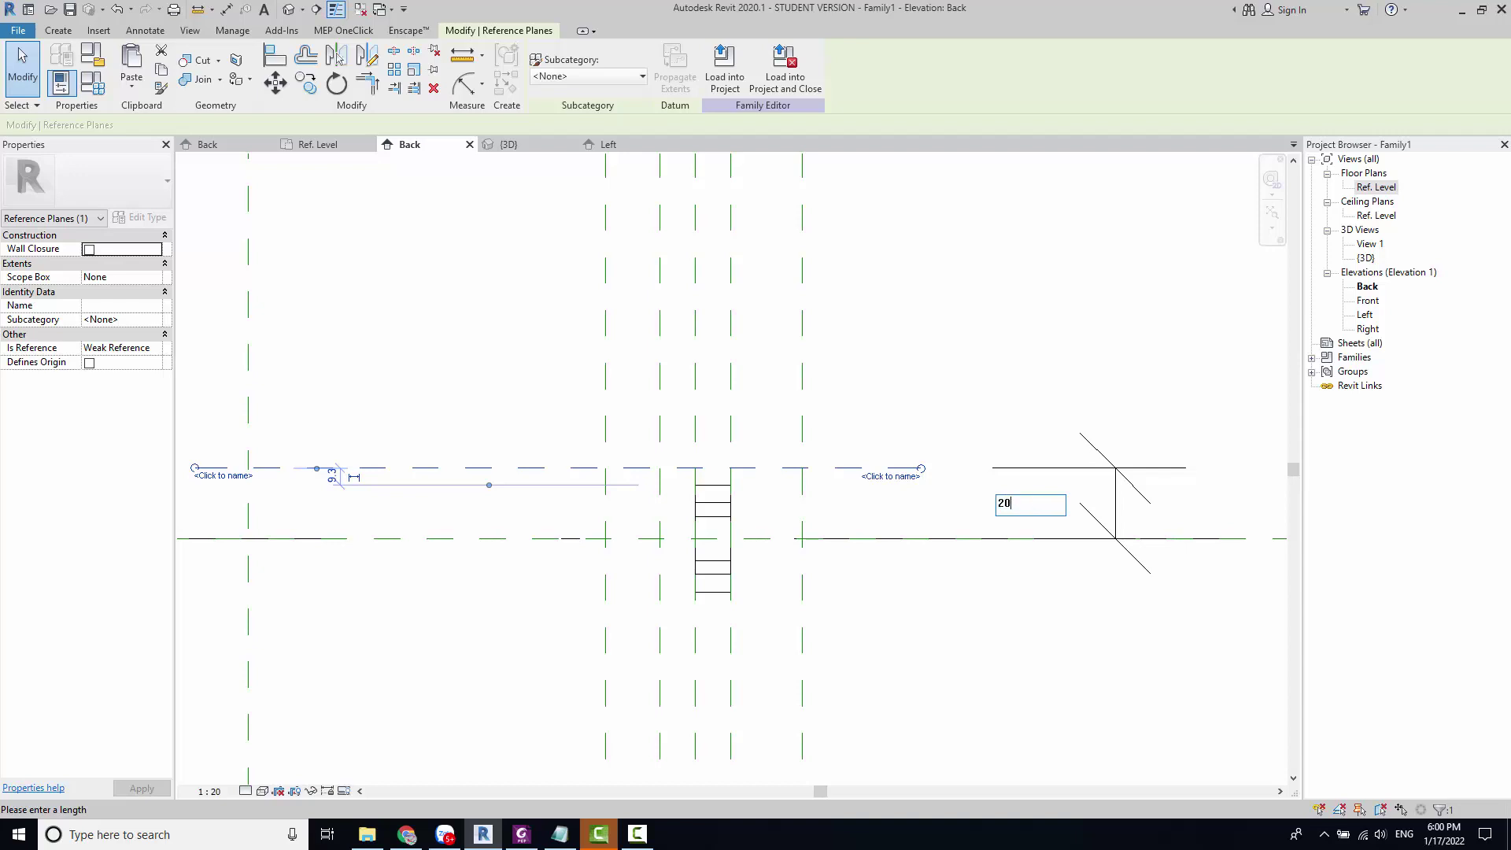
pyautogui.press('Return')
pyautogui.press('Escape')
pyautogui.scroll(2, 614, 504)
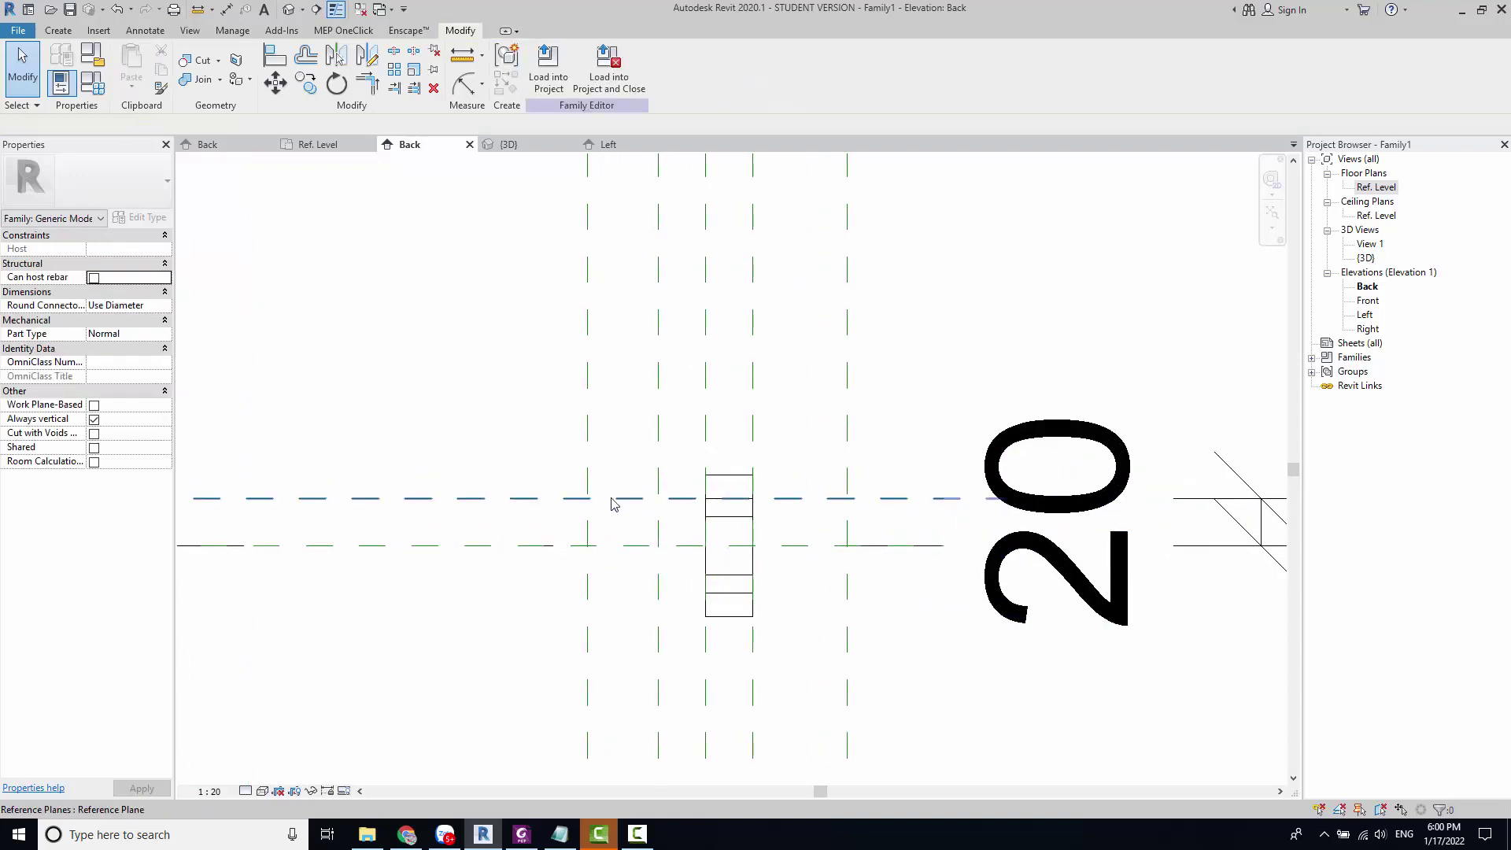
# Step: Copy the upper horizontal reference plane 2 away
pyautogui.click(614, 499)
pyautogui.scroll(2, 614, 504)
pyautogui.press('c')
pyautogui.press('o')
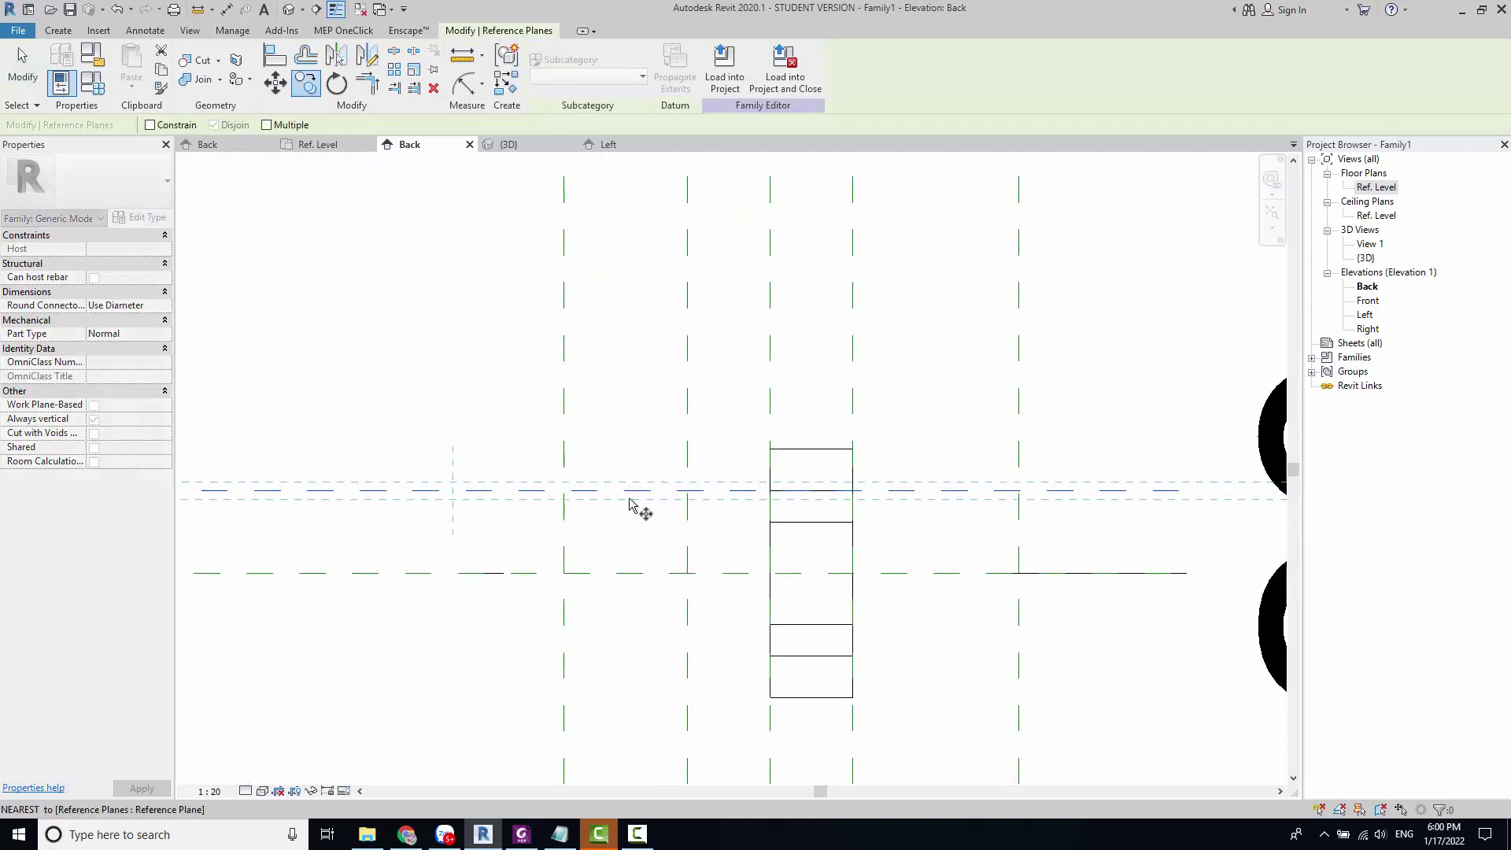
pyautogui.click(627, 504)
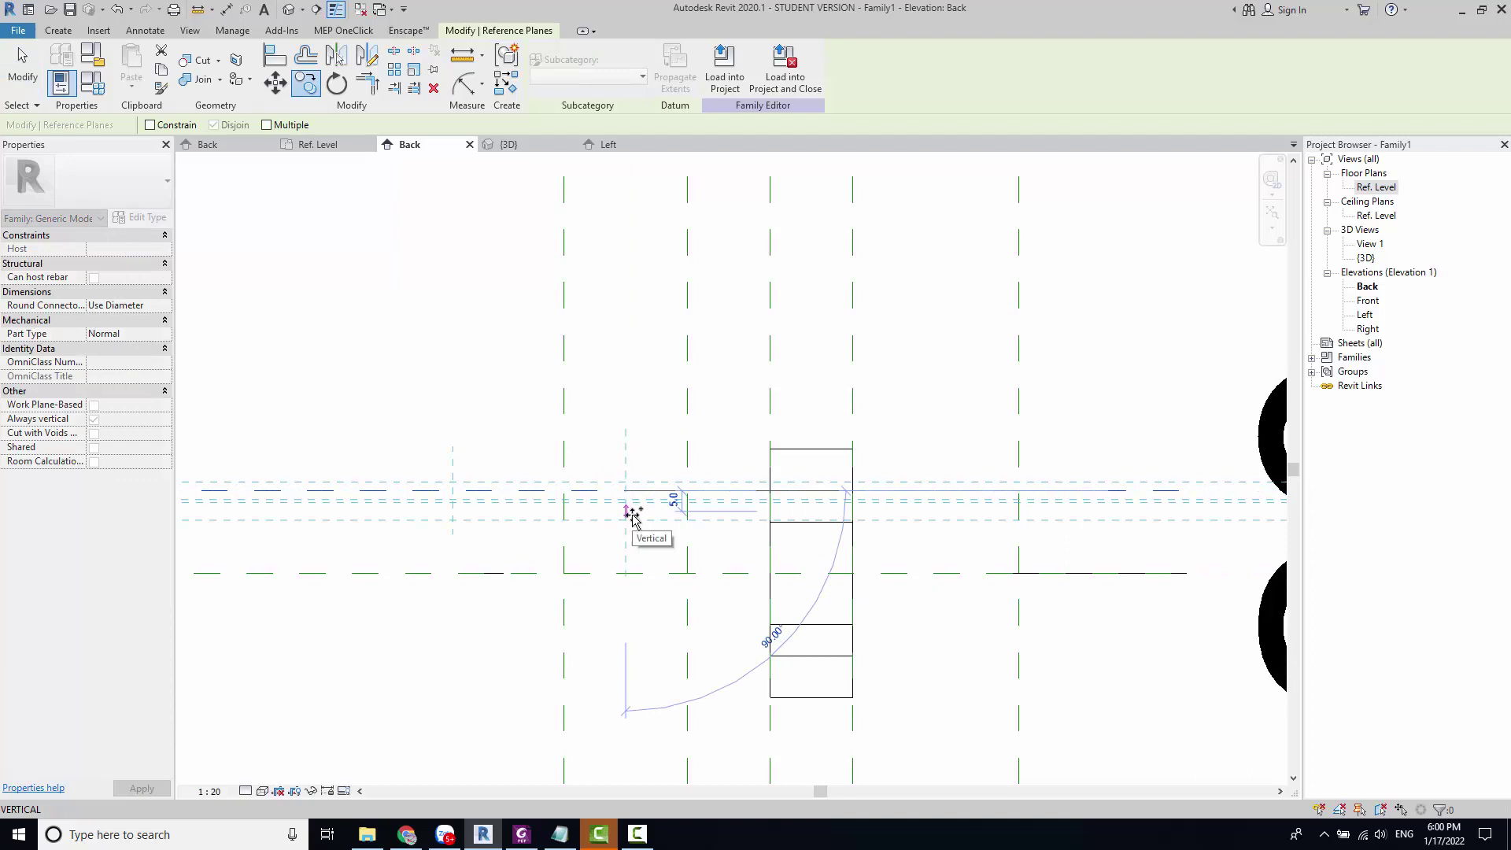
pyautogui.write('2')
pyautogui.press('Return')
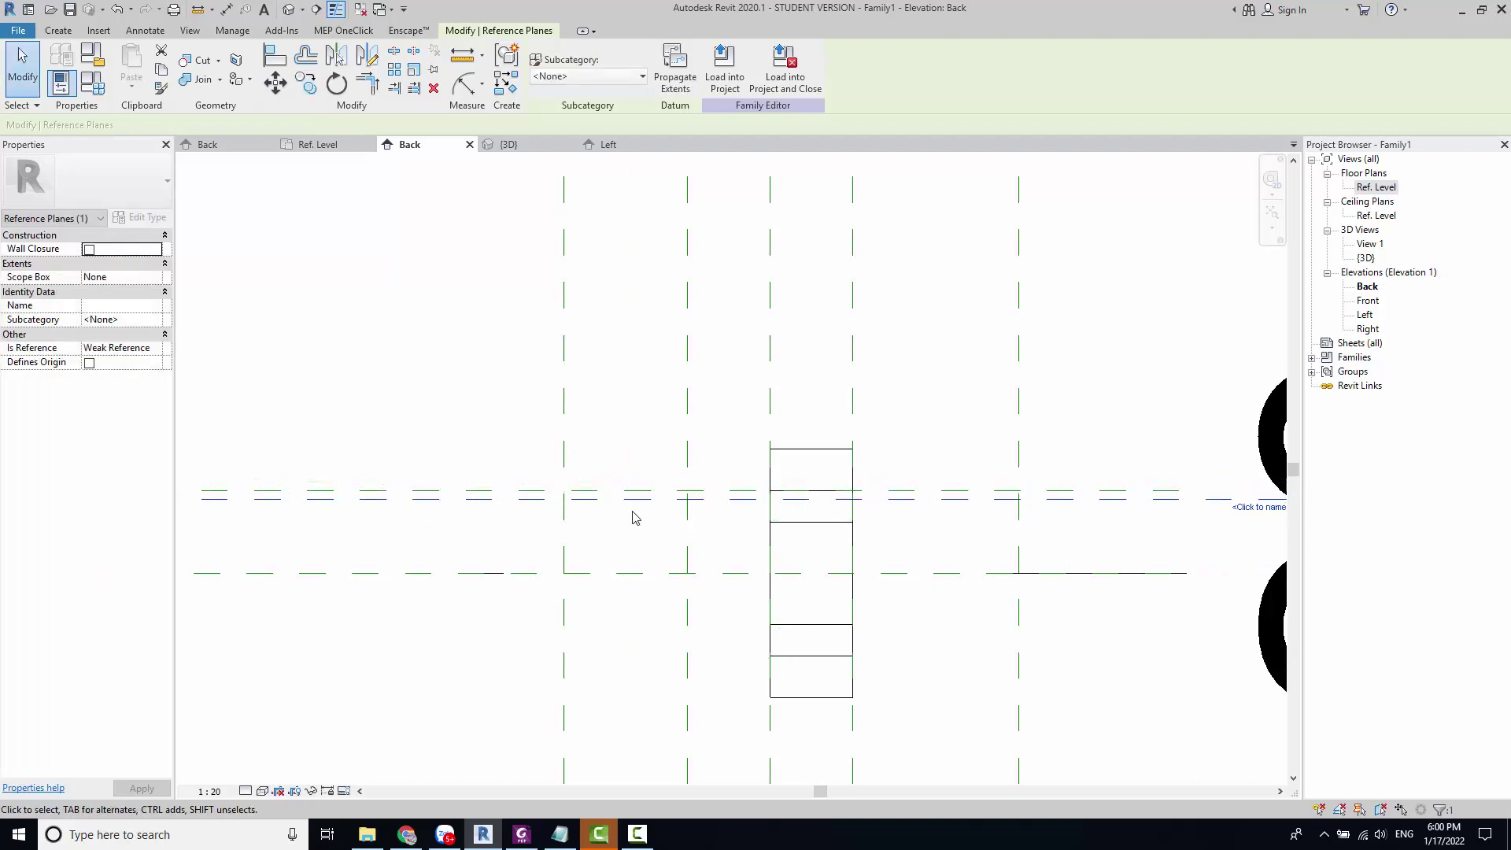
pyautogui.press('Escape')
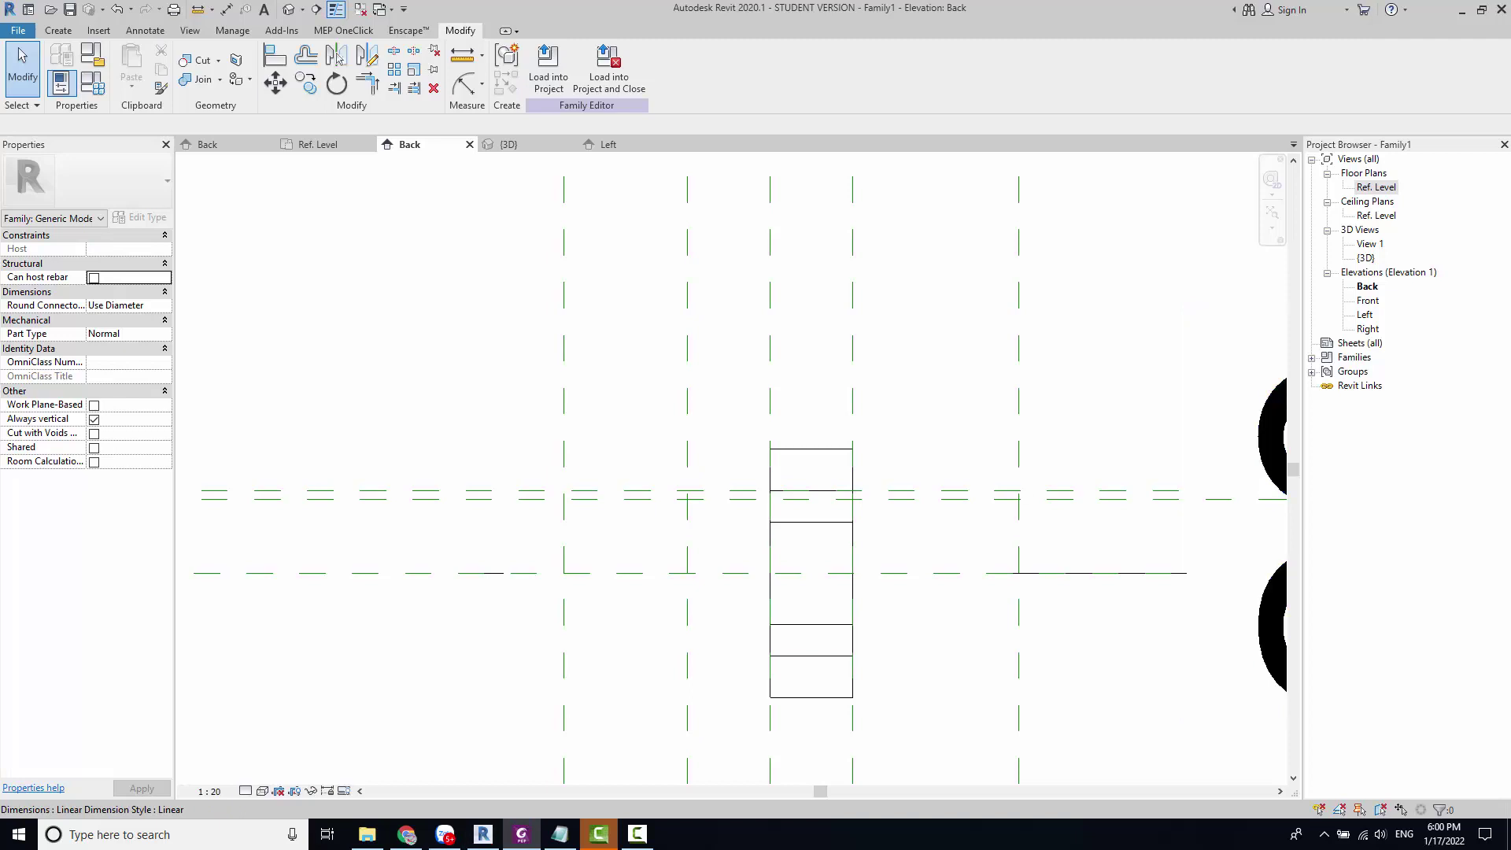
pyautogui.scroll(1, 558, 508)
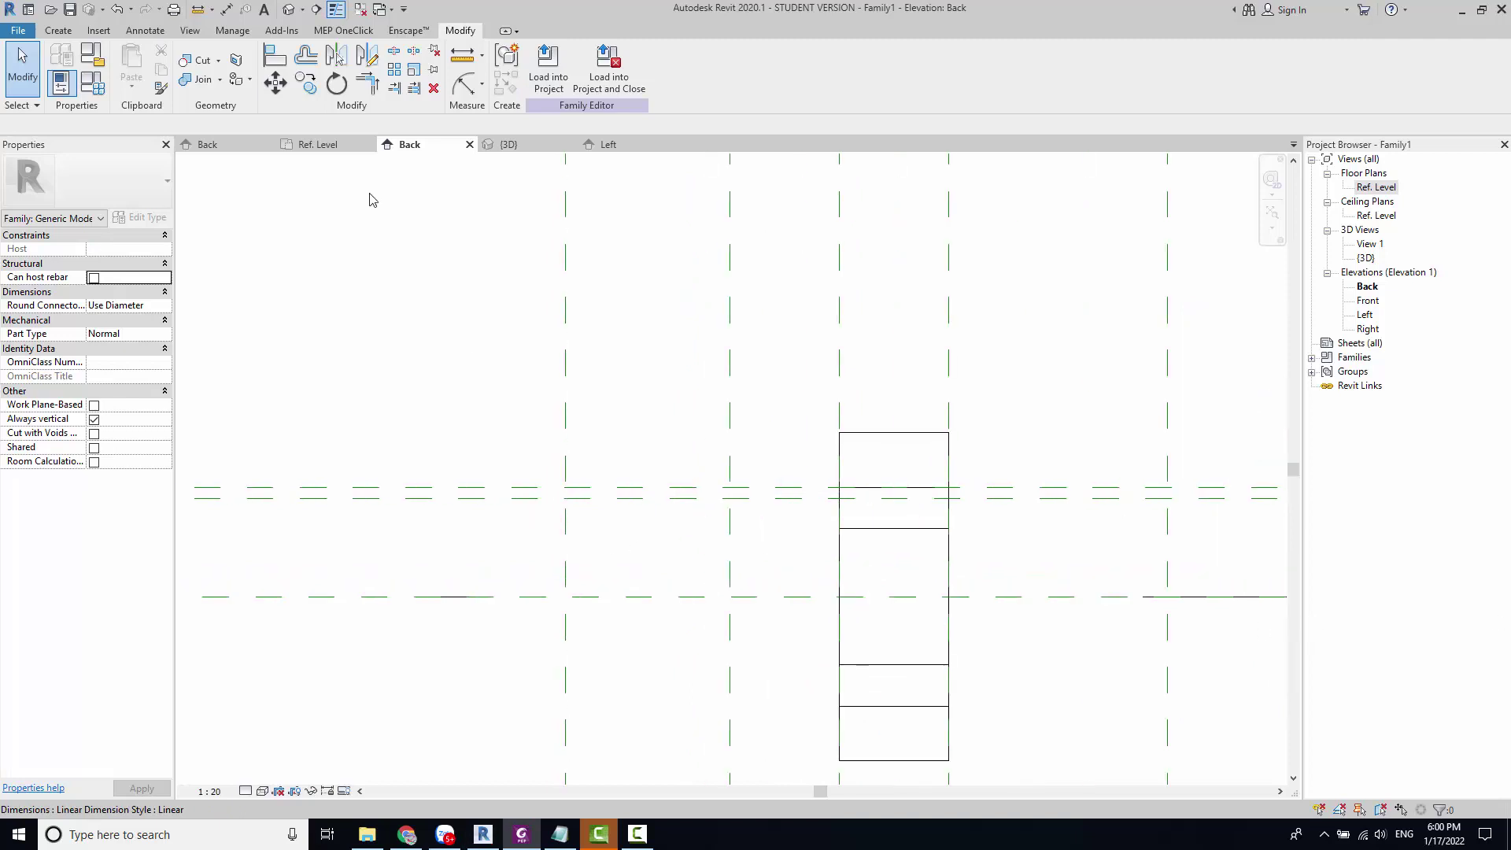
pyautogui.click(61, 32)
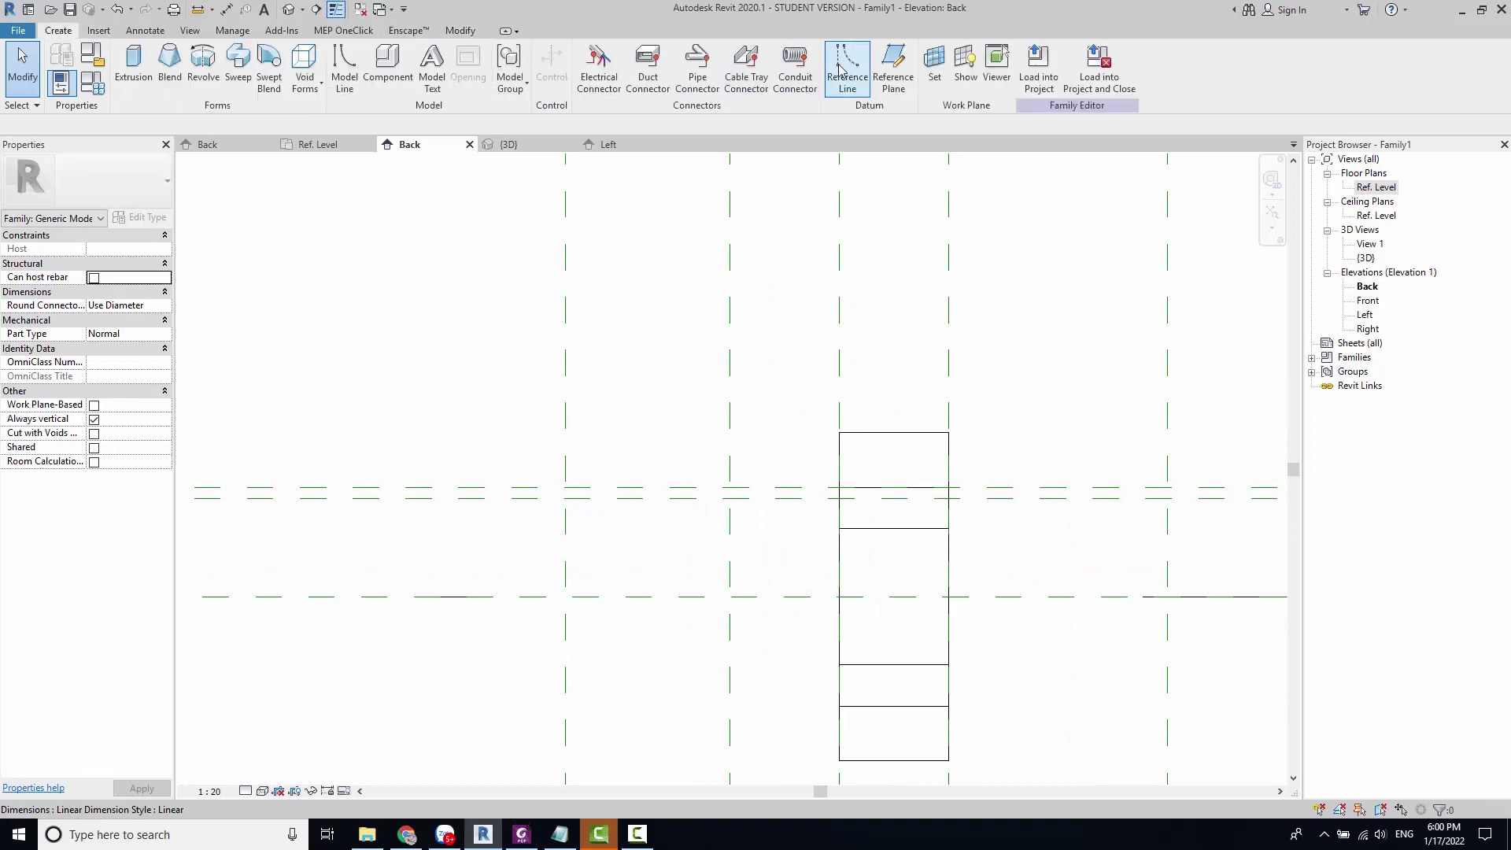
# Step: Start a revolve and sketch its closed profile along the lower reference plane
pyautogui.click(204, 60)
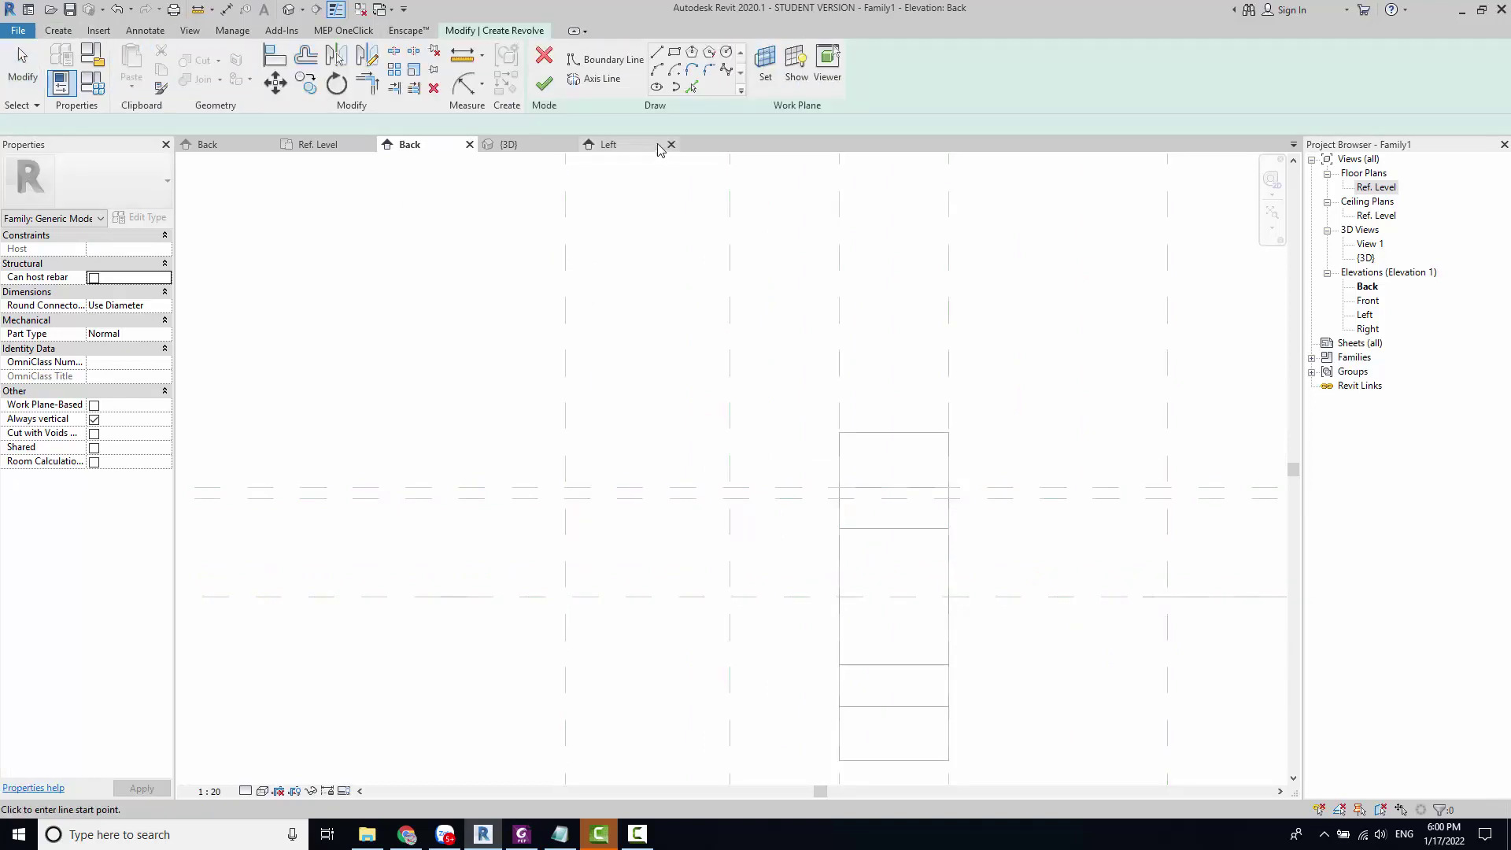
pyautogui.click(839, 499)
pyautogui.click(729, 498)
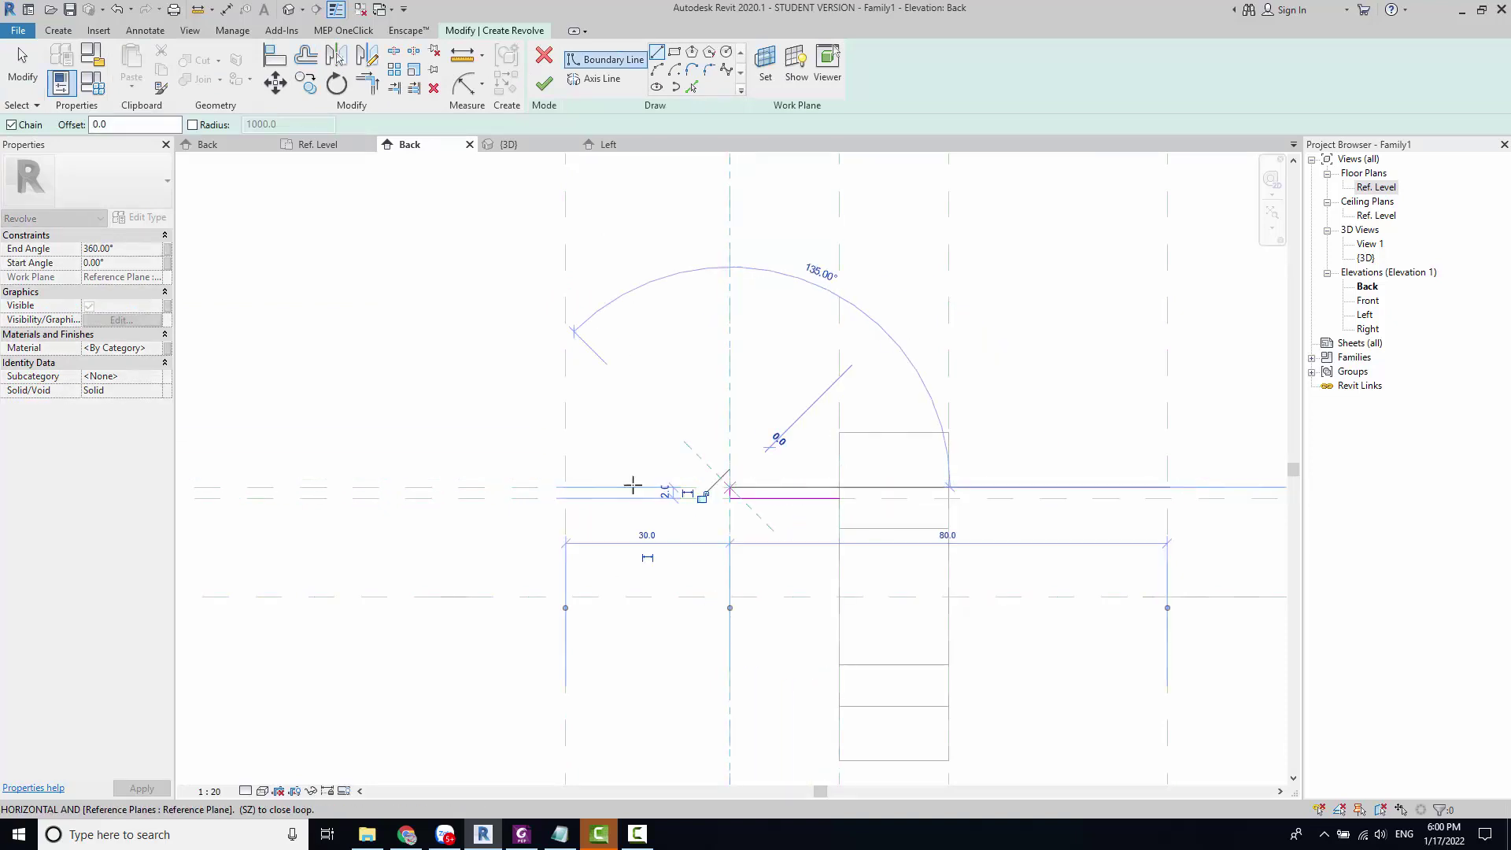
pyautogui.click(566, 596)
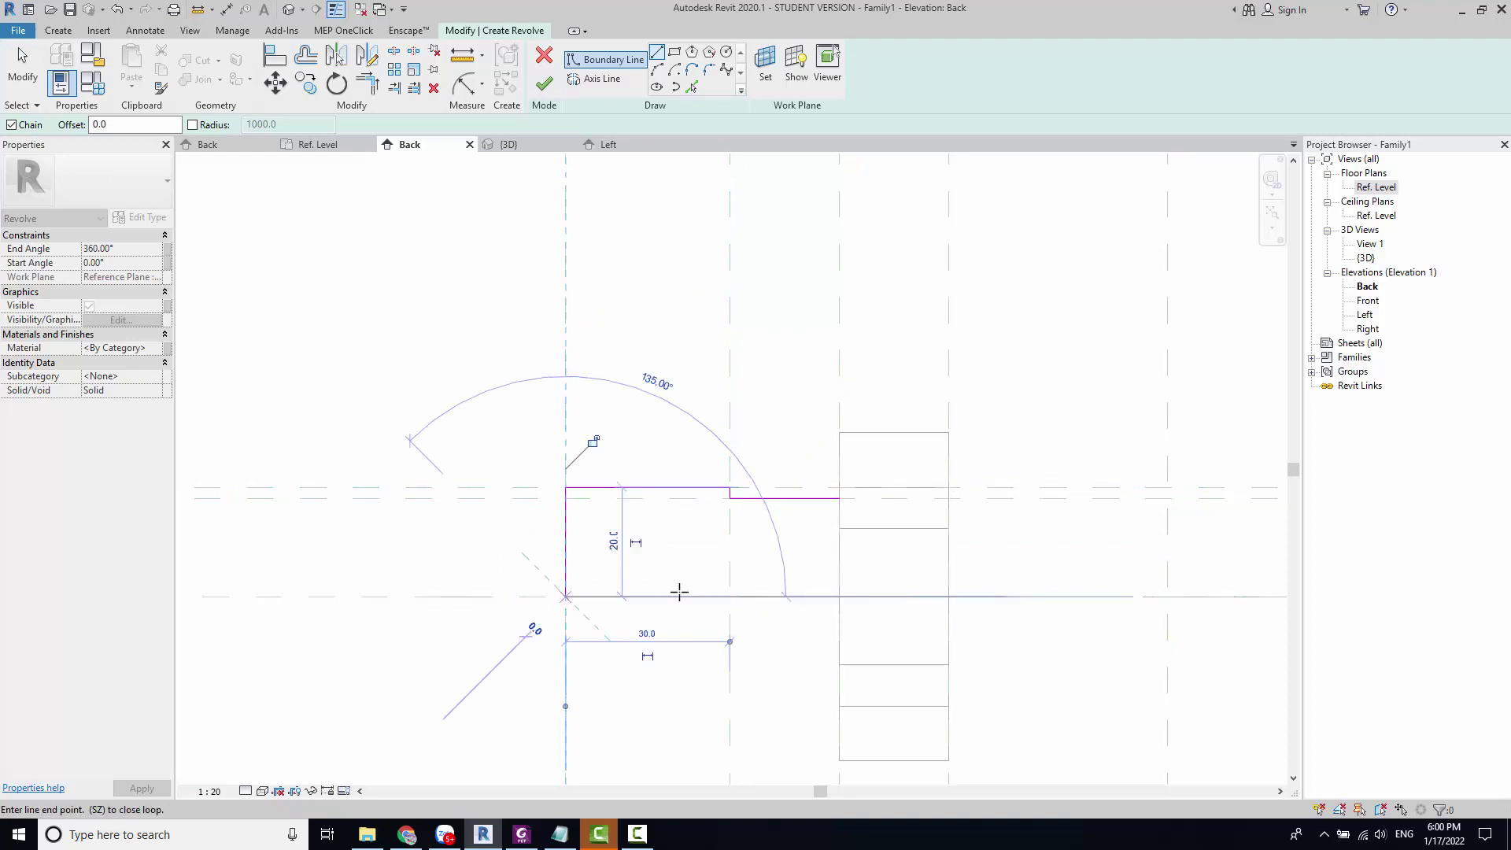
pyautogui.click(839, 597)
pyautogui.click(839, 499)
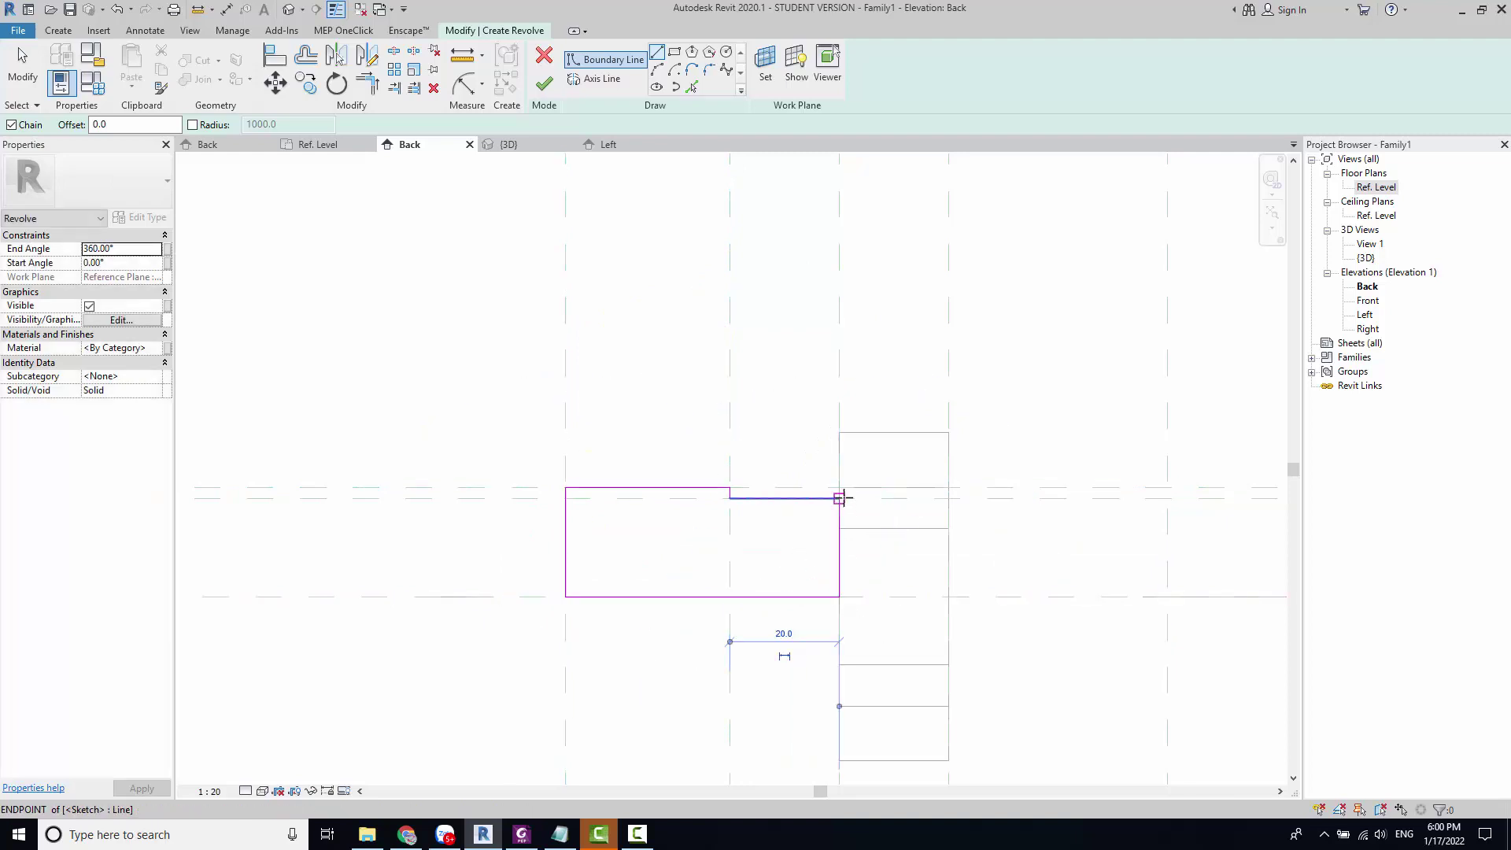
# Step: Set the revolve axis on the lower reference plane and finish the revolve
pyautogui.click(595, 78)
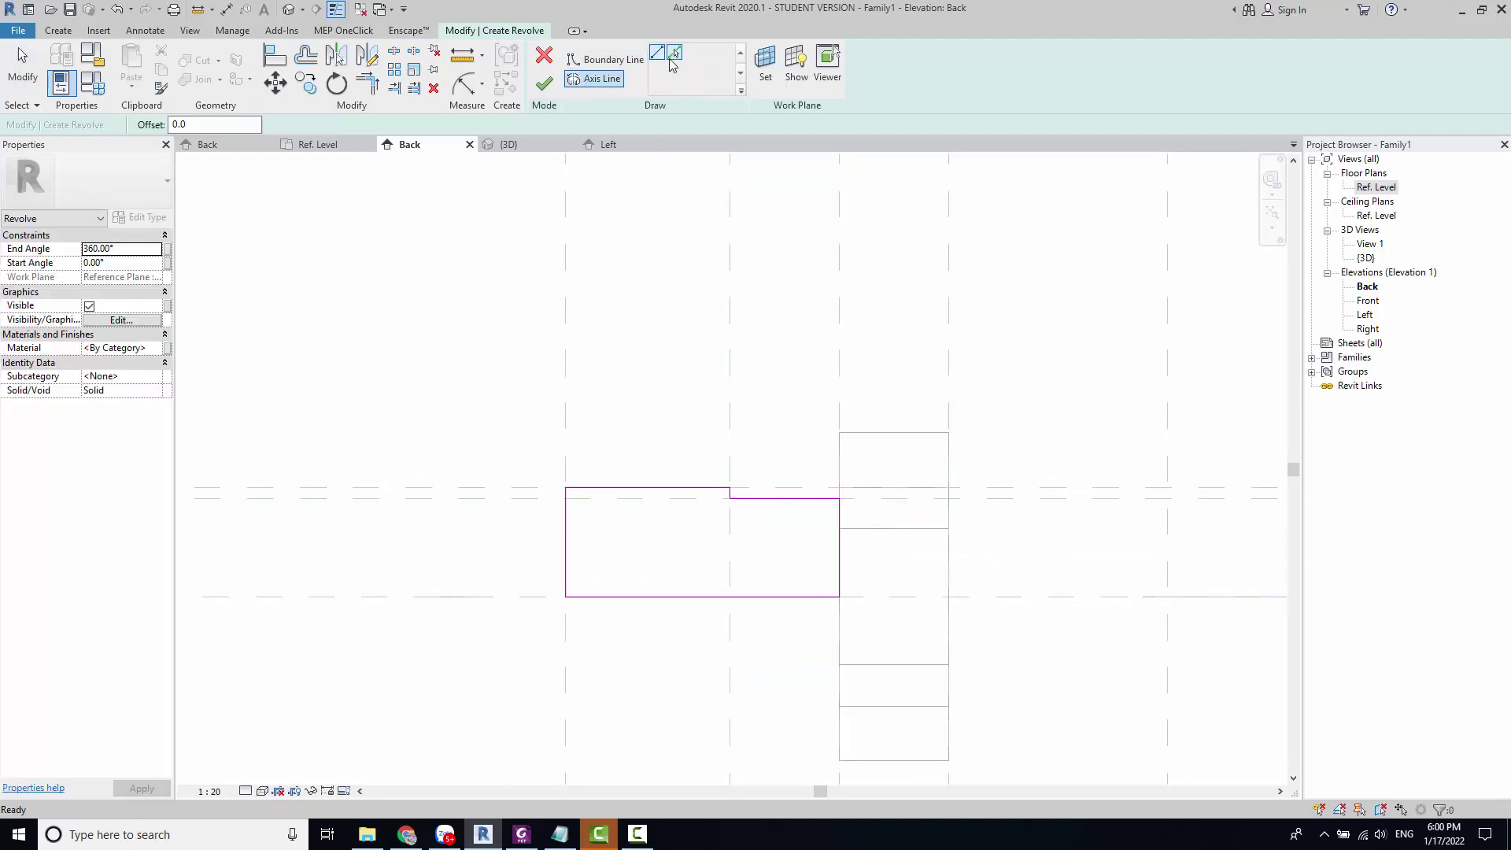
pyautogui.click(409, 598)
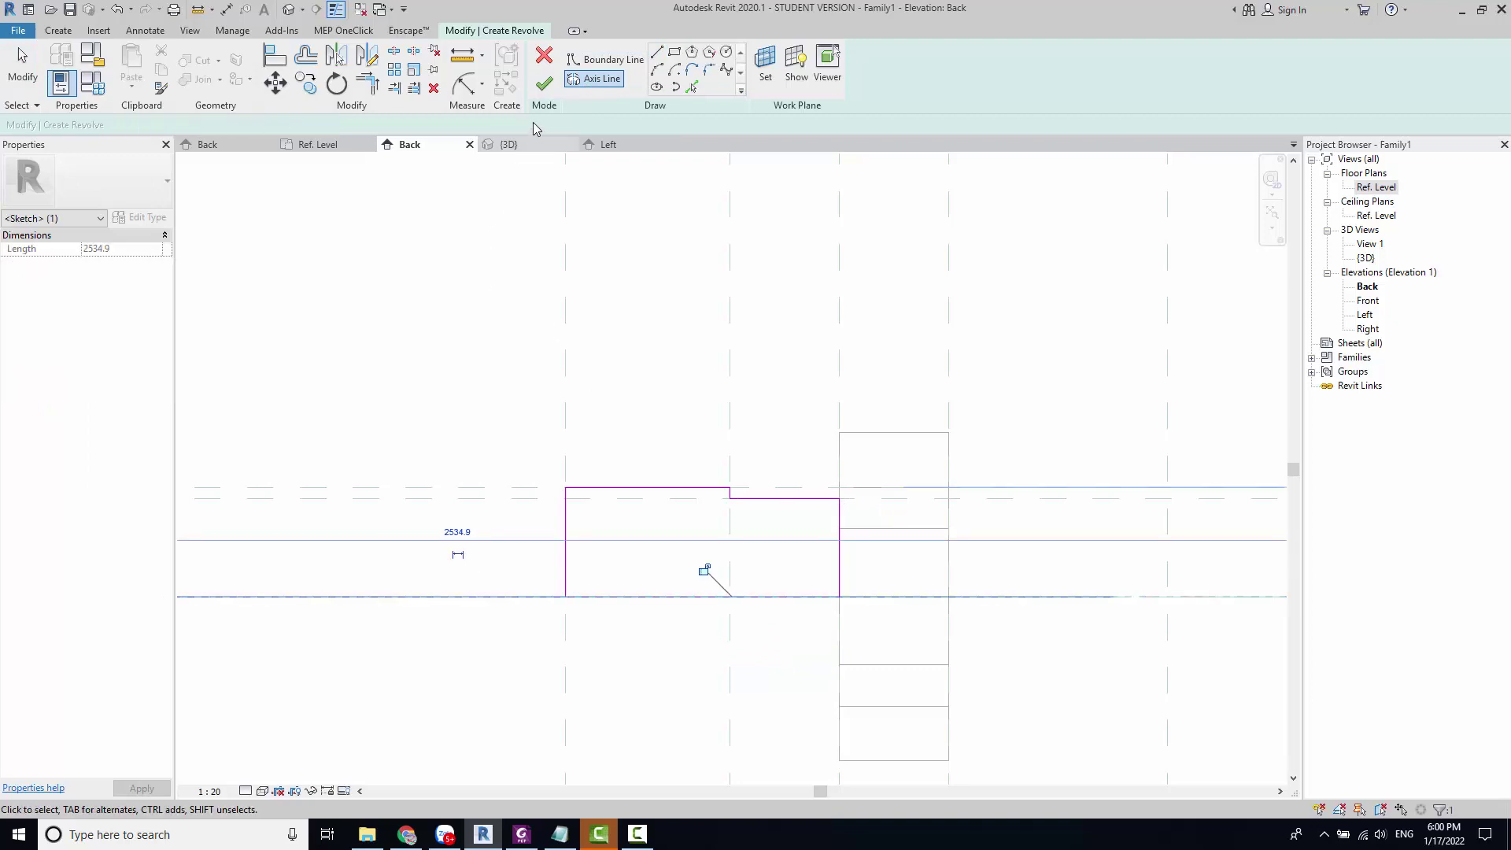
pyautogui.click(544, 84)
pyautogui.click(399, 369)
pyautogui.scroll(-5, 399, 368)
pyautogui.scroll(-2, 399, 368)
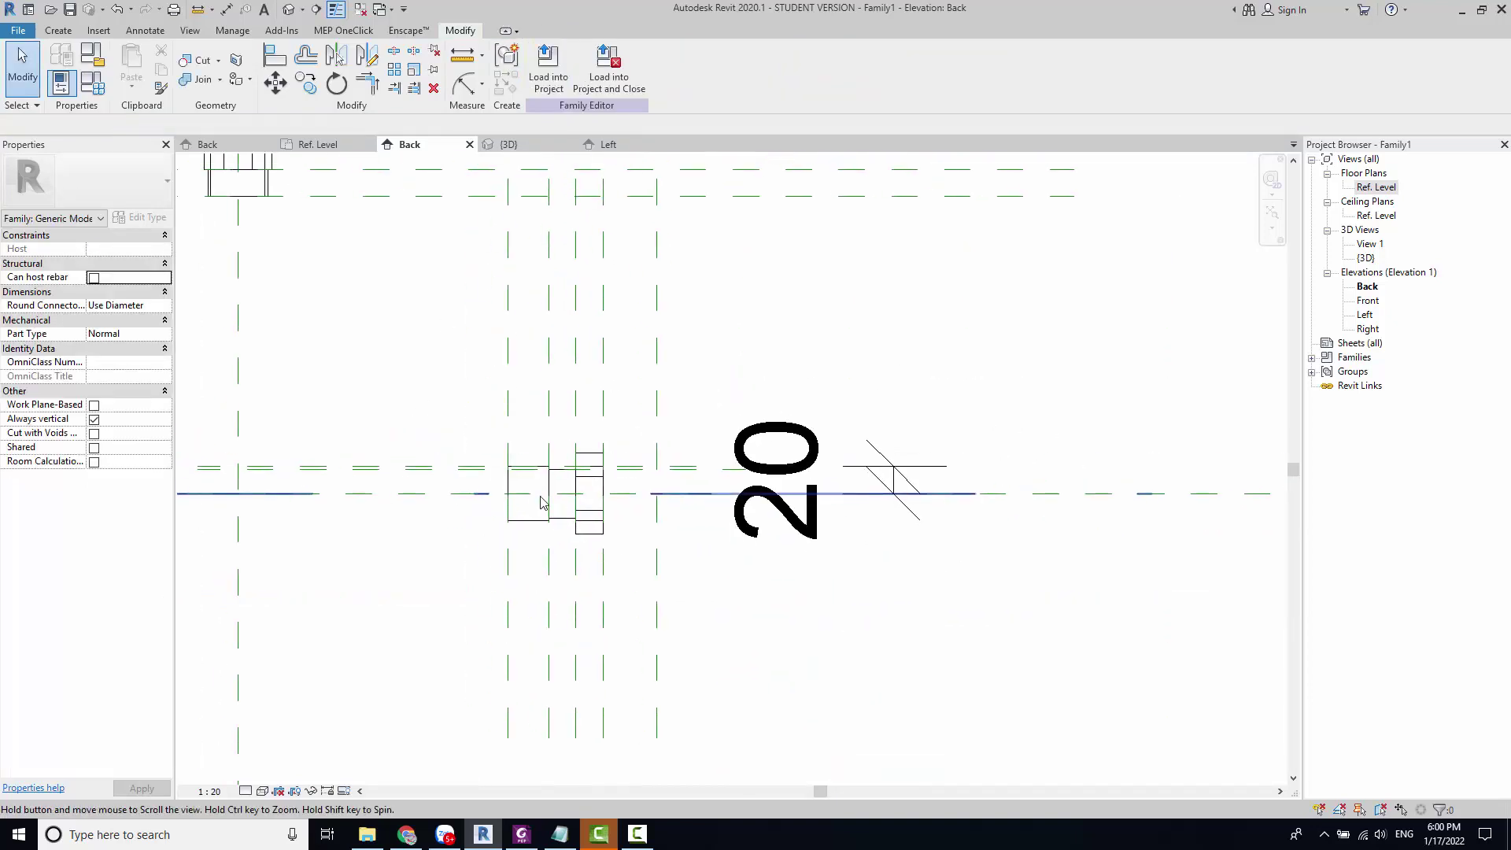
pyautogui.moveTo(510, 476); pyautogui.dragTo(678, 641, button='middle')
pyautogui.scroll(2, 638, 611)
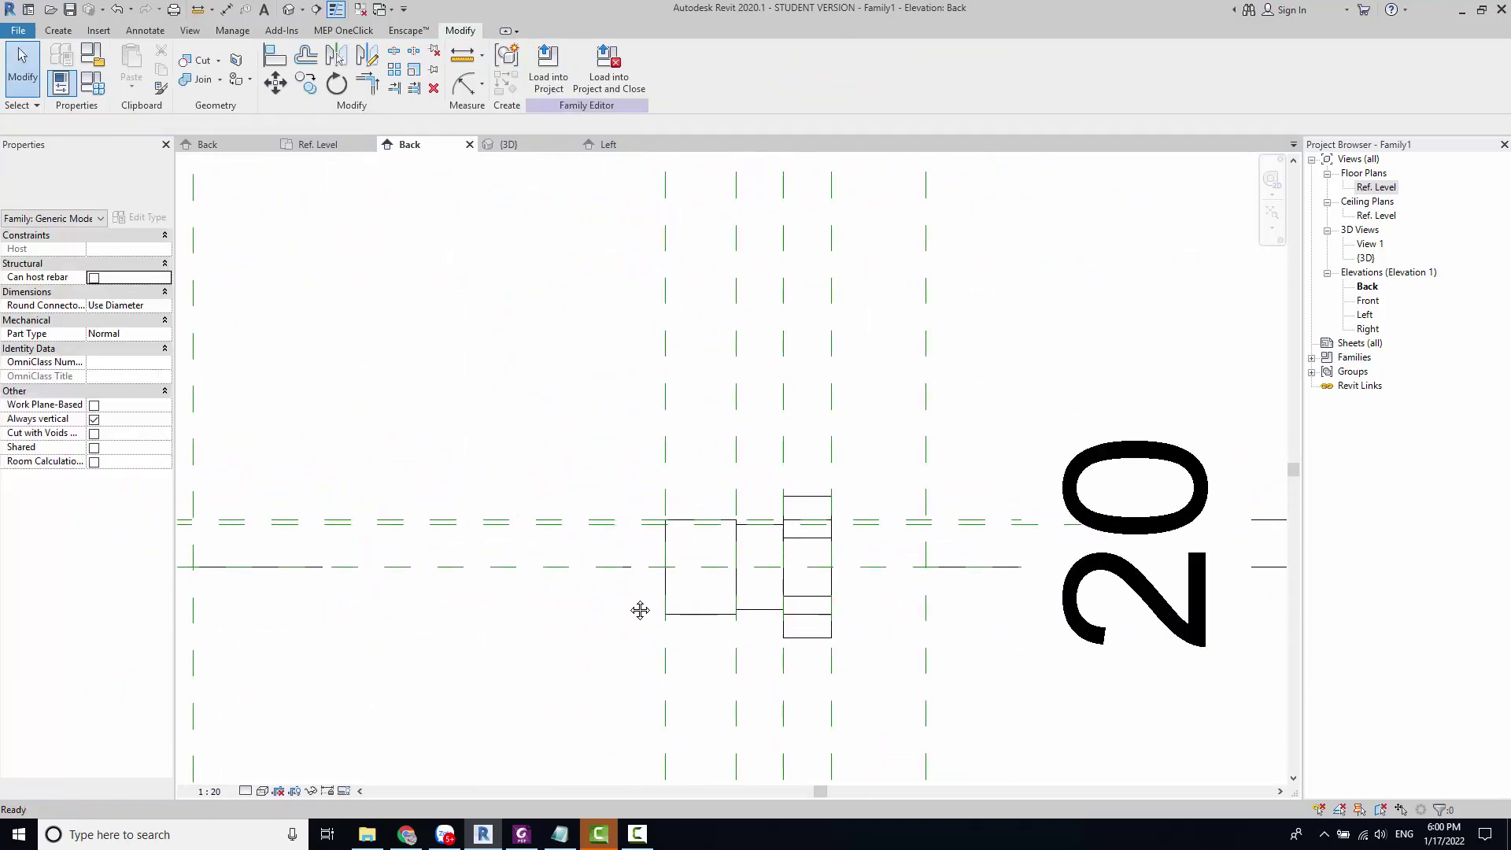
pyautogui.scroll(3, 499, 516)
pyautogui.scroll(-3, 462, 407)
pyautogui.moveTo(462, 407); pyautogui.dragTo(461, 403, button='middle')
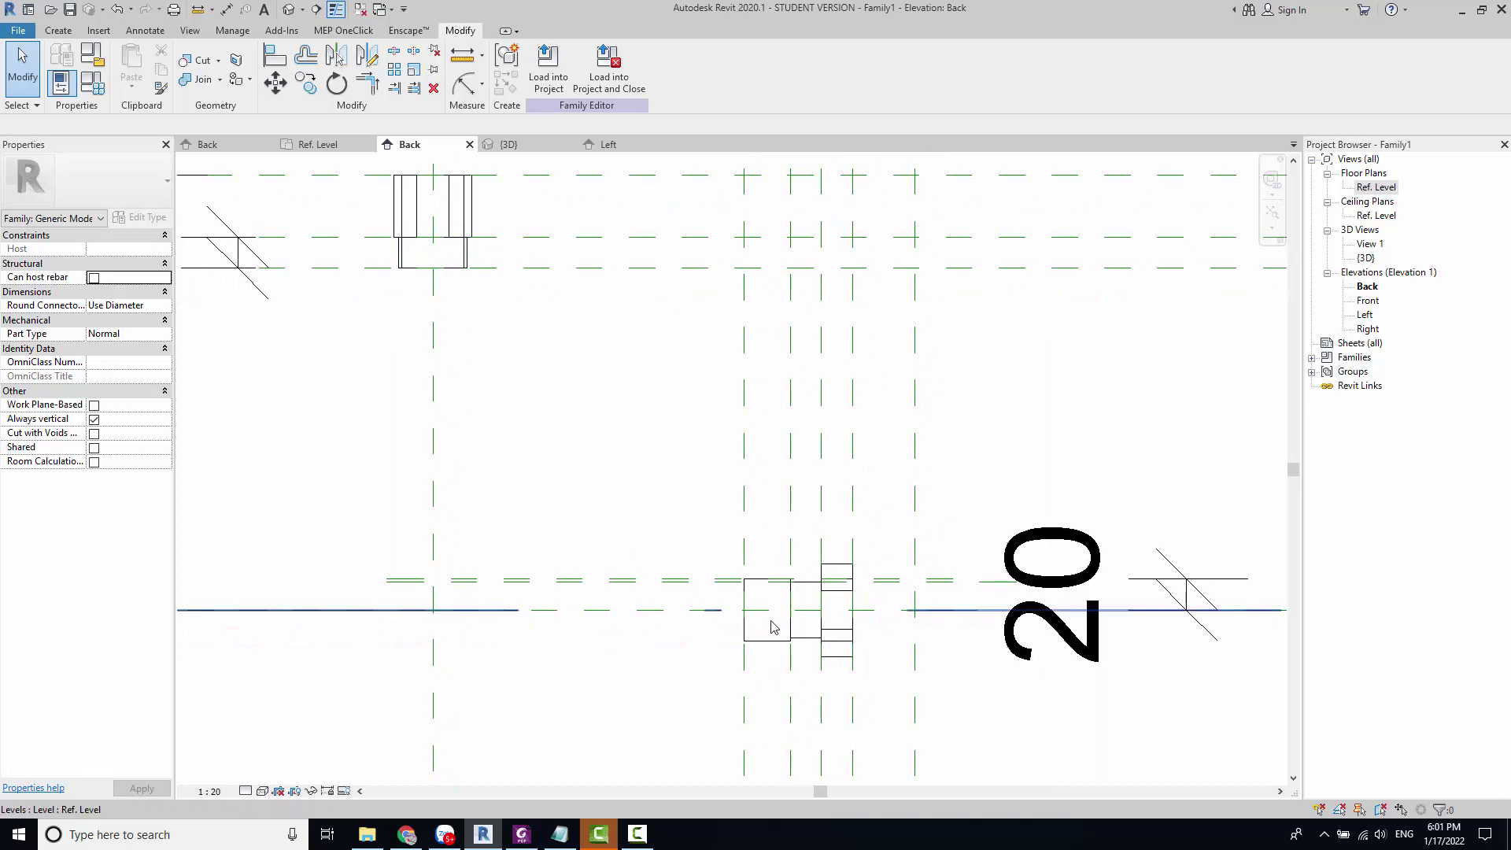
pyautogui.scroll(3, 771, 626)
# Step: Reopen the revolve profile sketch and change the step dimension to 3
pyautogui.doubleClick(817, 584)
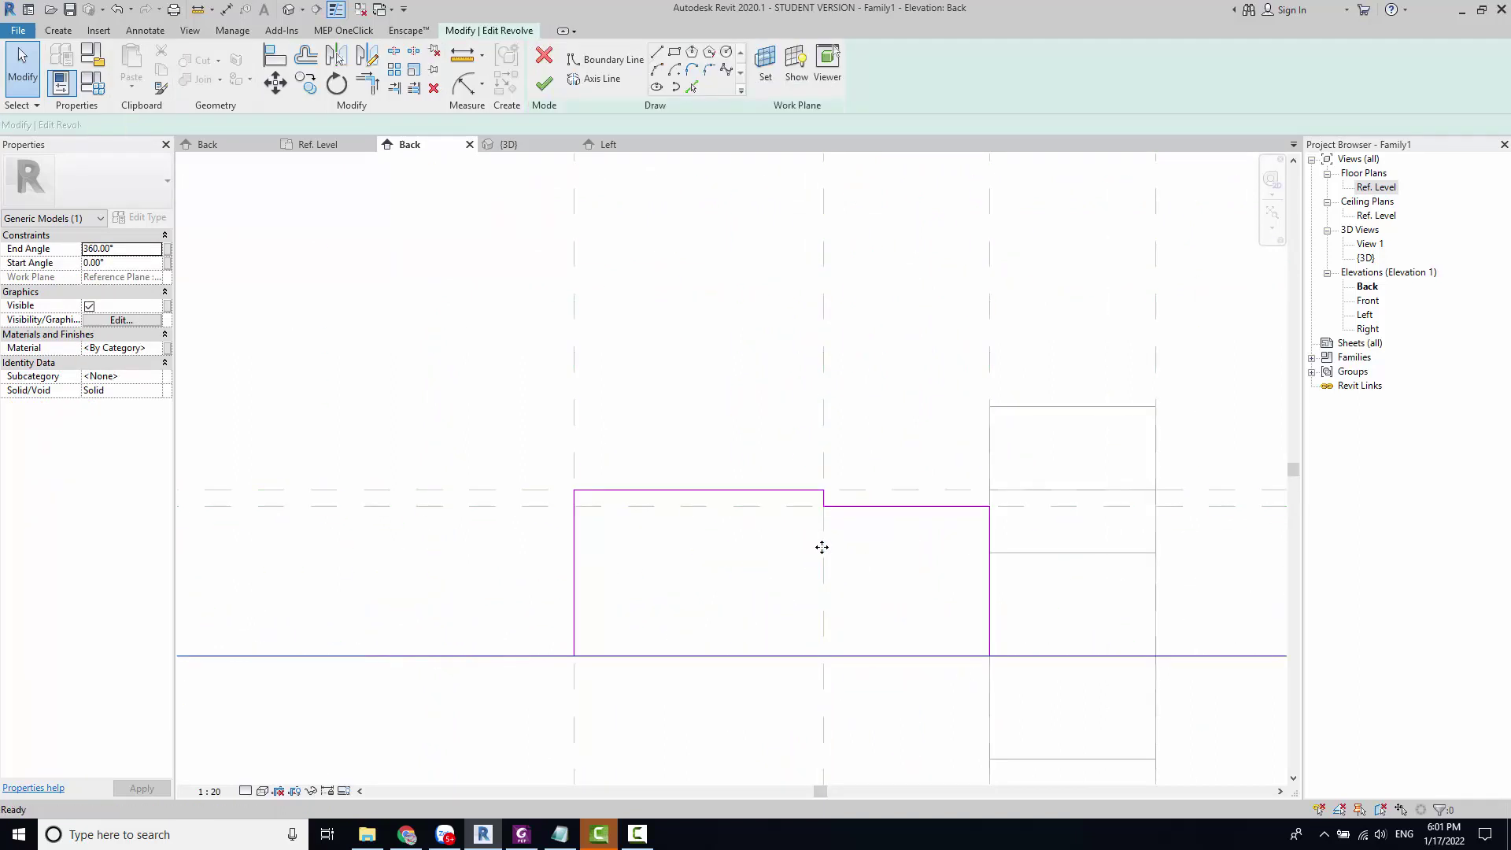
pyautogui.scroll(1, 974, 582)
pyautogui.scroll(1, 854, 489)
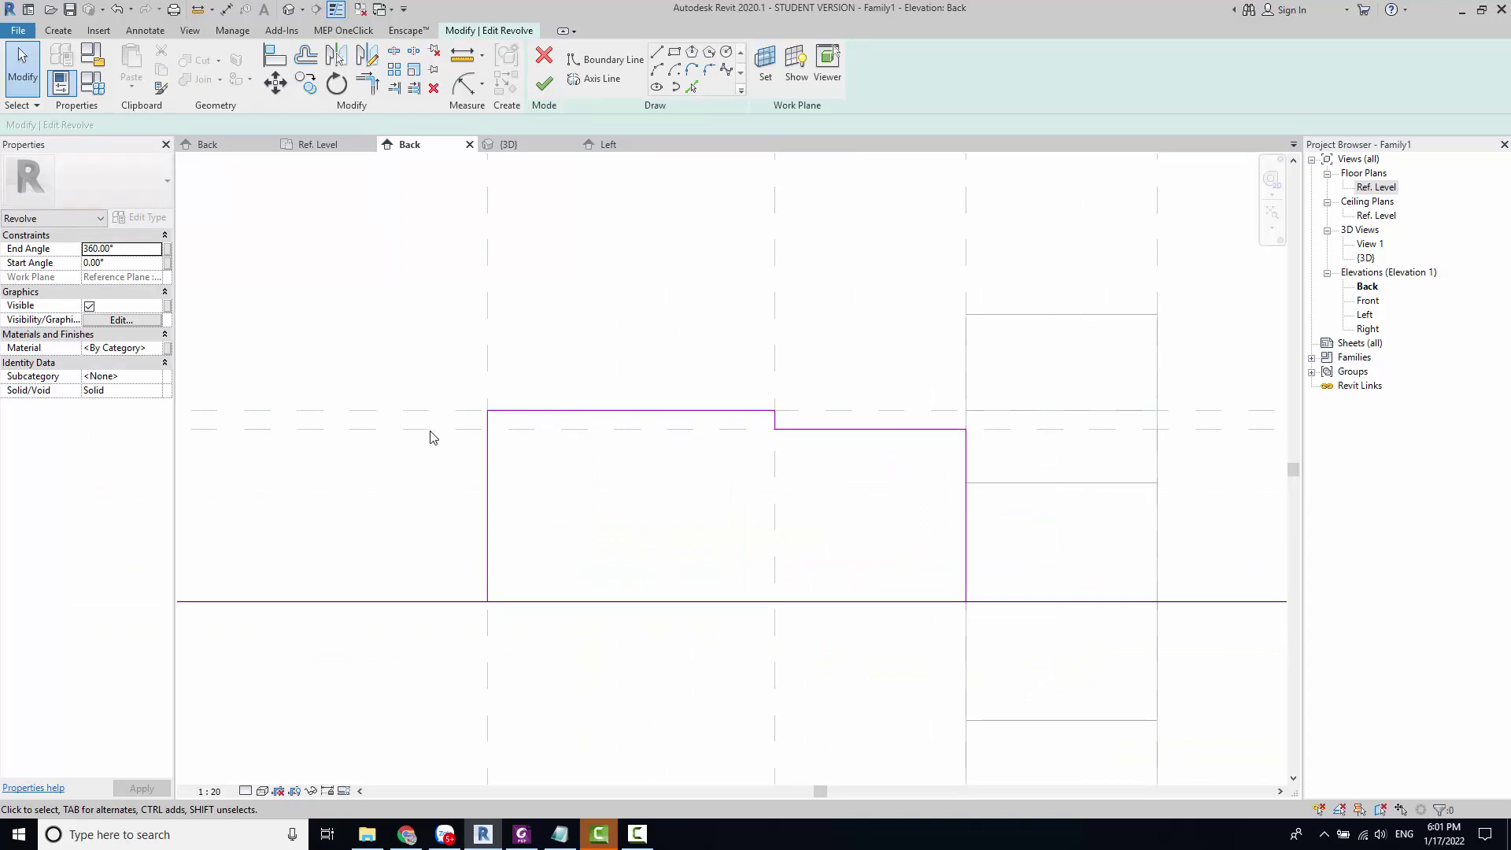
pyautogui.scroll(-1, 432, 437)
pyautogui.scroll(1, 614, 432)
pyautogui.click(592, 425)
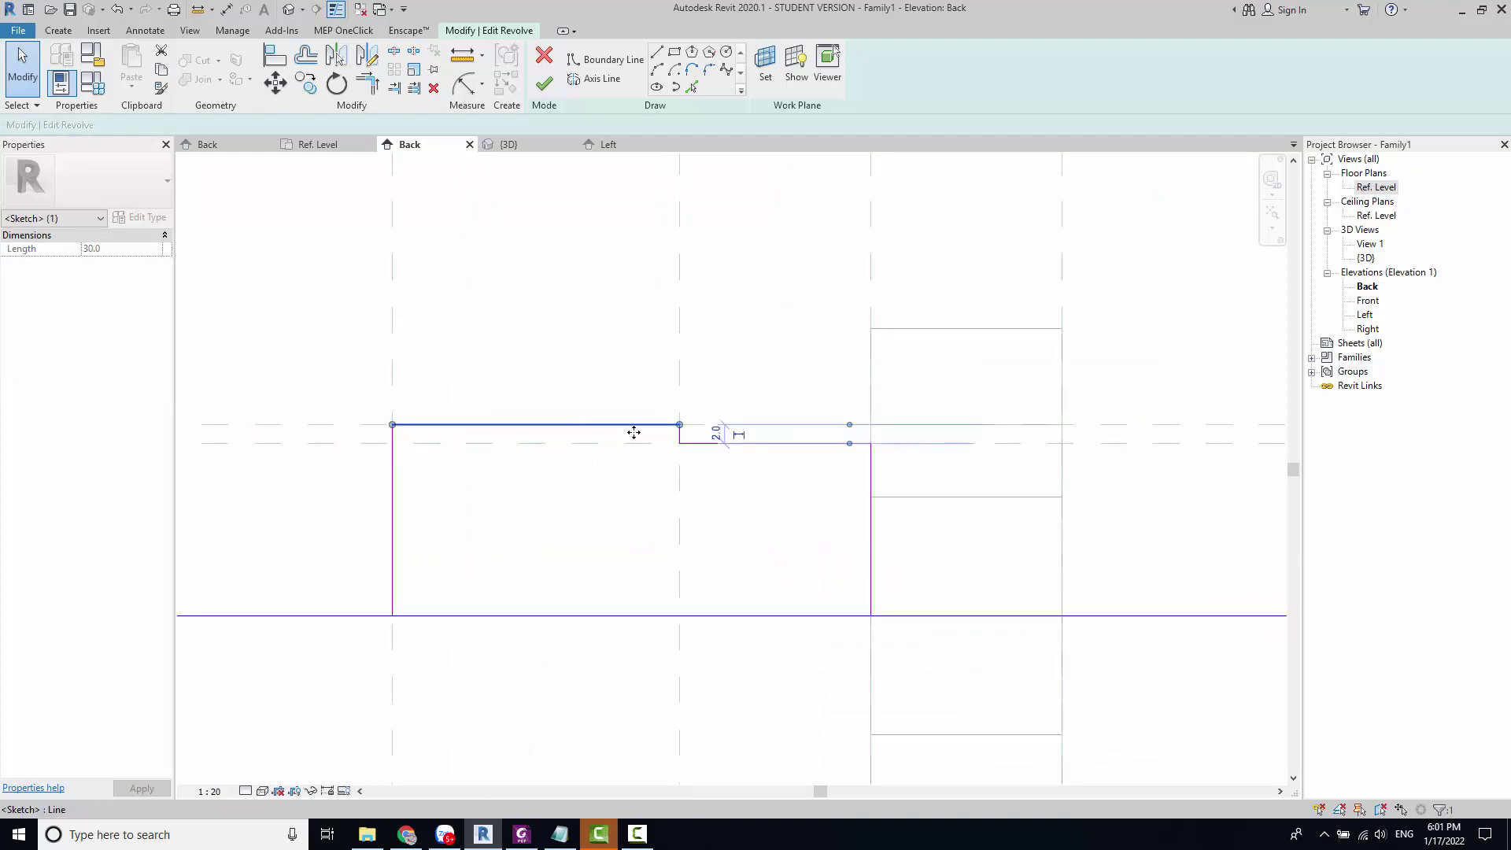
pyautogui.scroll(1, 697, 433)
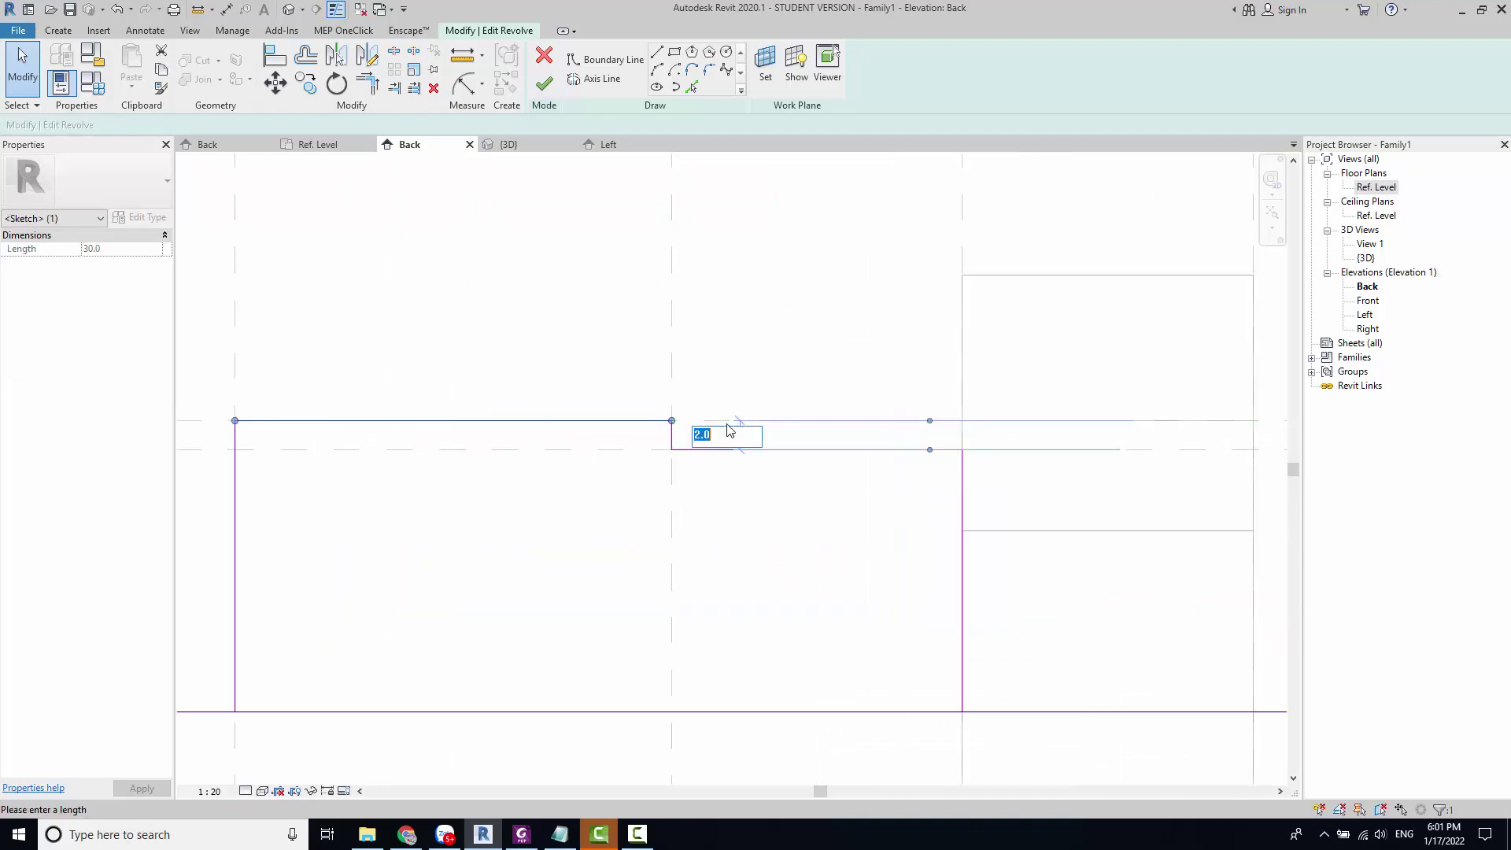
pyautogui.write('3')
pyautogui.press('Return')
pyautogui.scroll(-1, 756, 461)
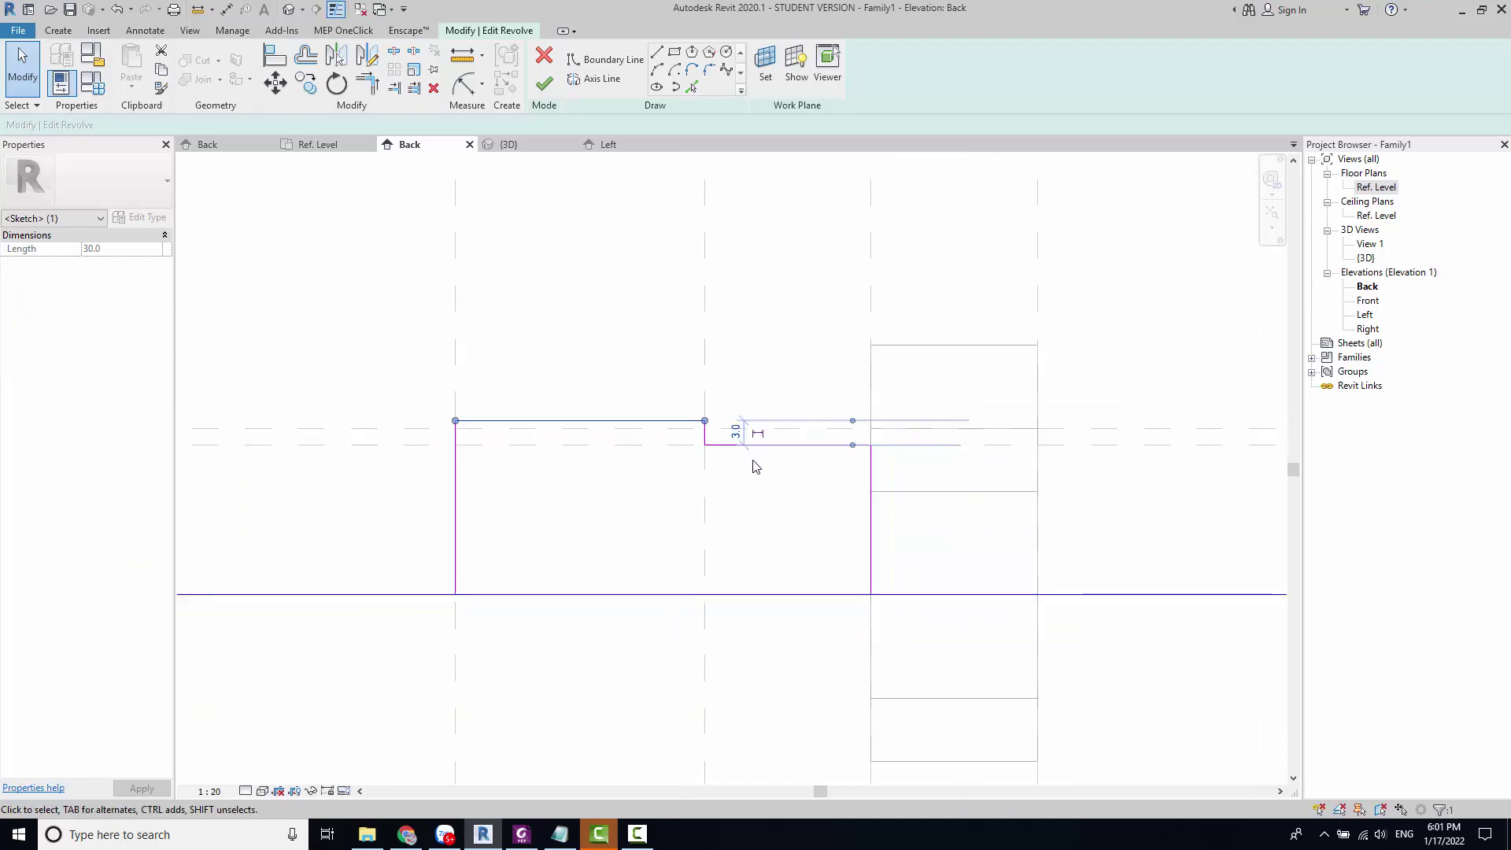
pyautogui.press('Escape')
pyautogui.scroll(1, 768, 449)
pyautogui.scroll(1, 748, 443)
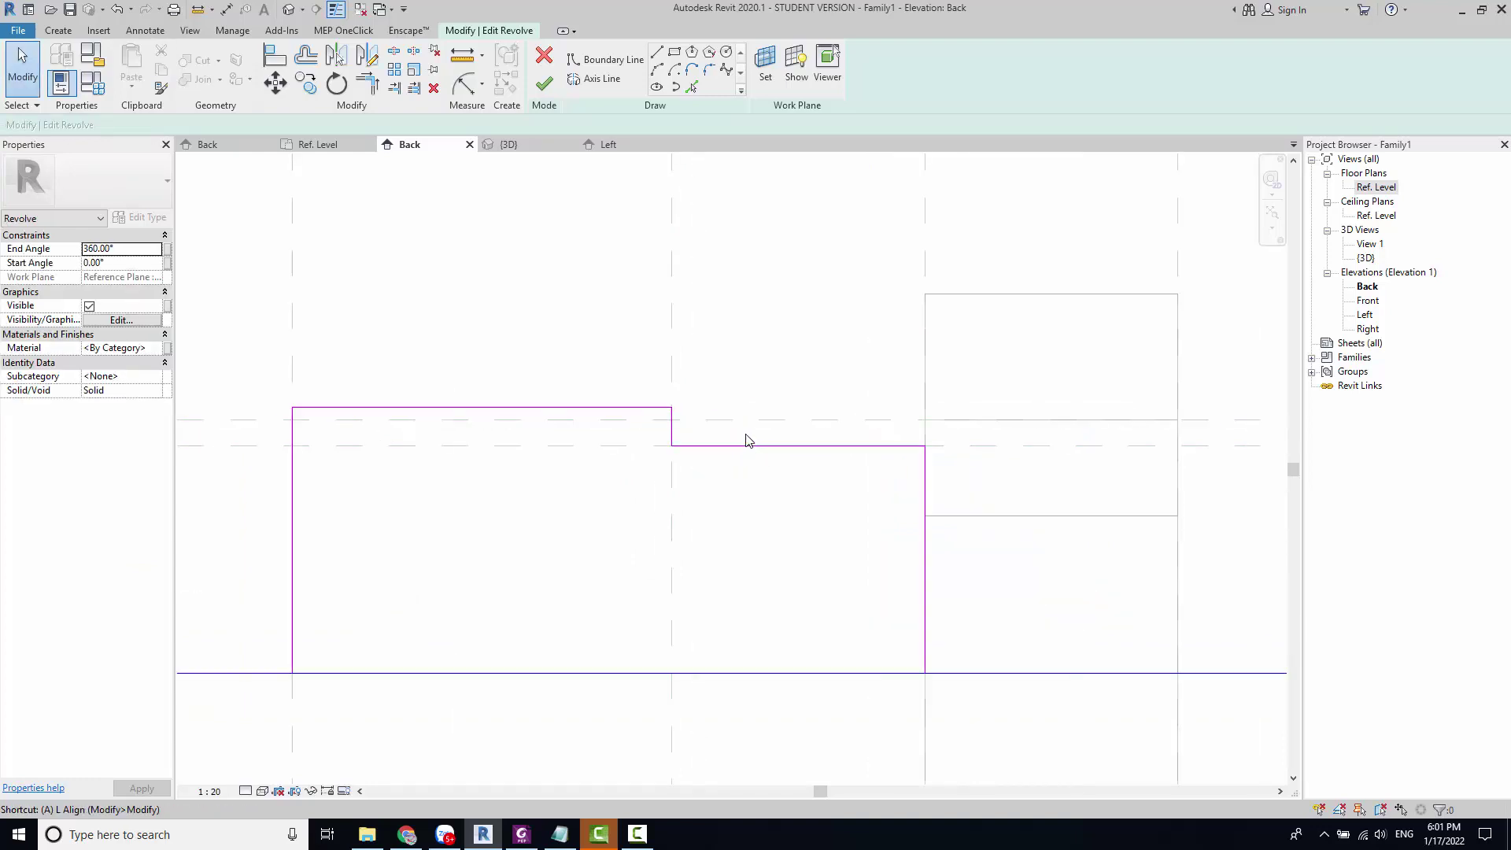
# Step: Align the profile's lower step edge to the reference plane
pyautogui.press('l')
pyautogui.click(746, 419)
pyautogui.click(746, 446)
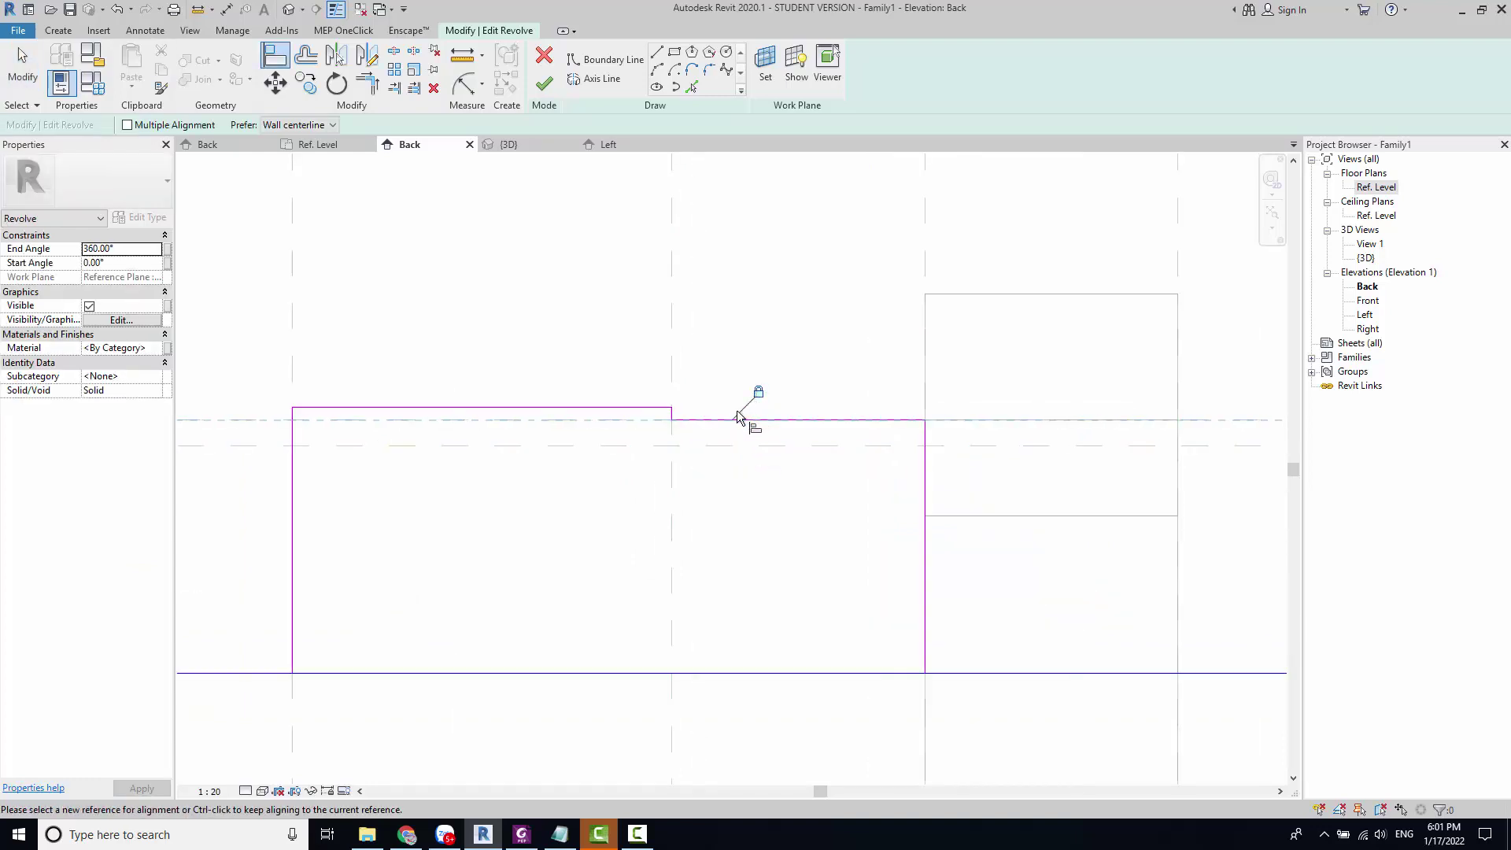
pyautogui.press('Escape')
pyautogui.scroll(-1, 627, 448)
pyautogui.scroll(1, 648, 475)
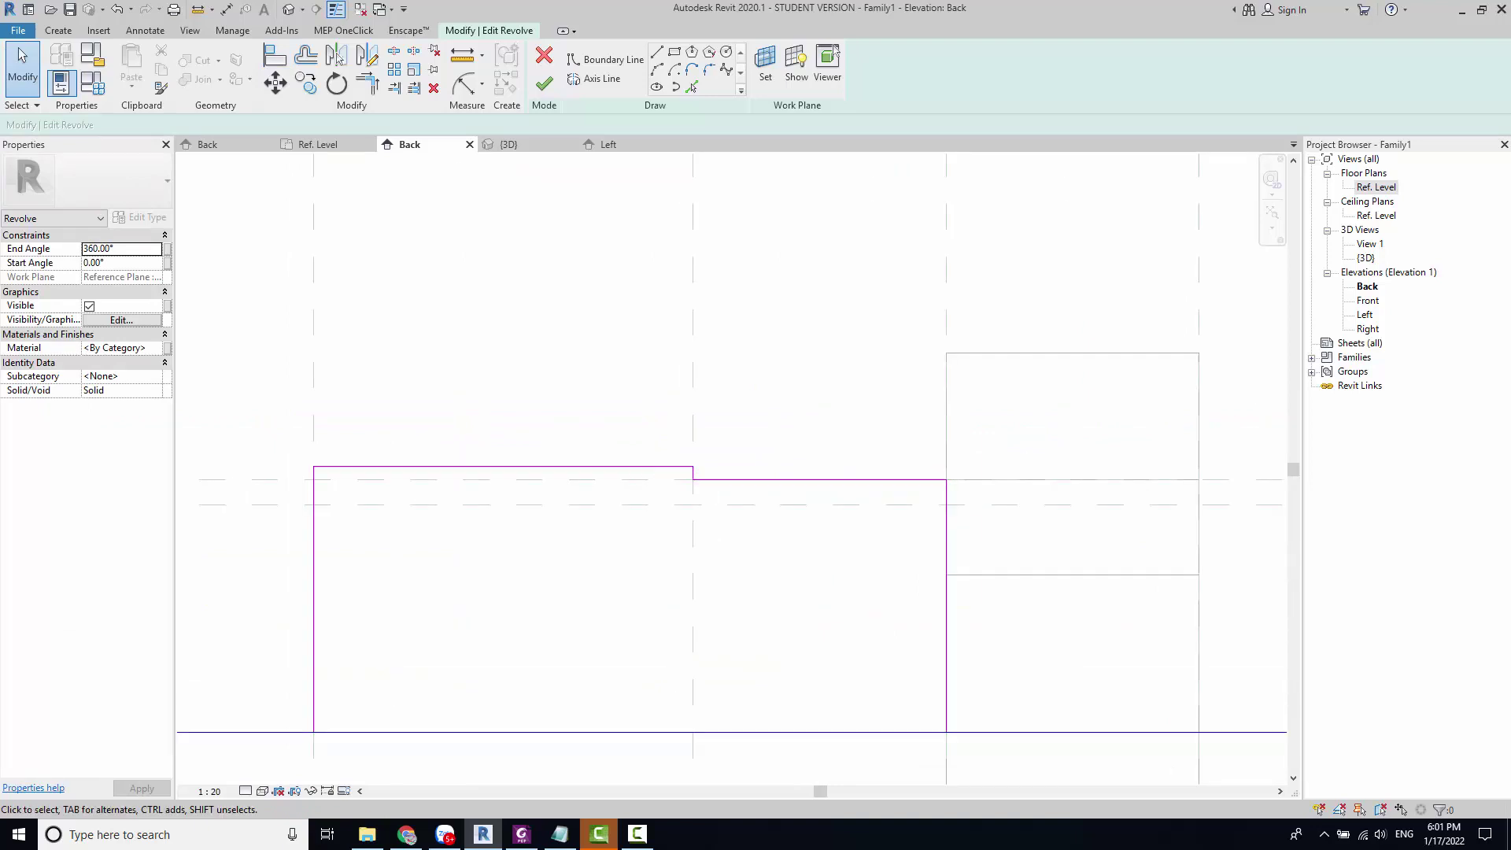
pyautogui.scroll(1, 906, 508)
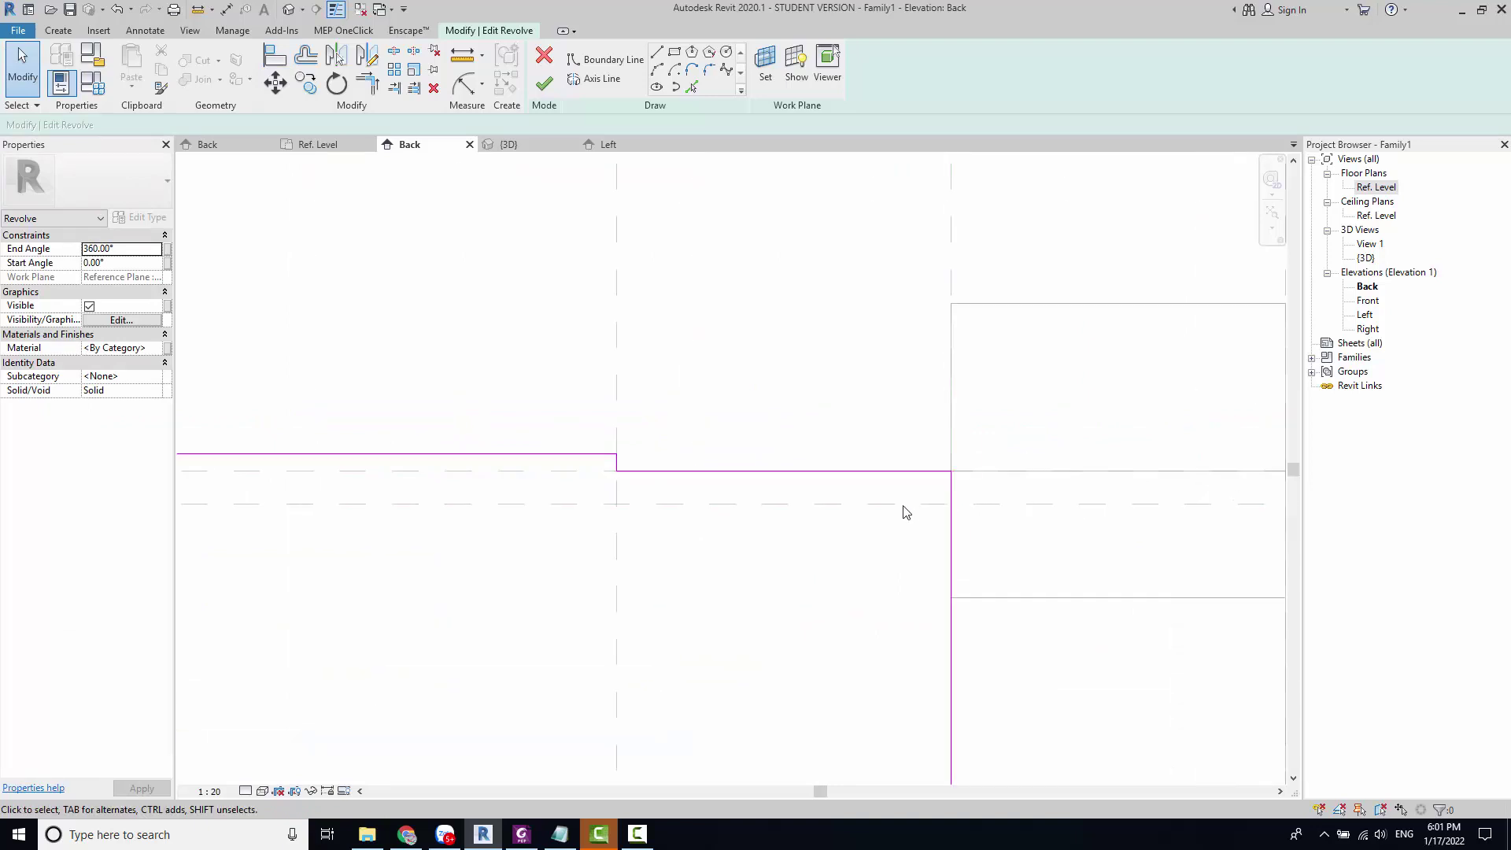
# Step: Edit the upper profile line's dimension and finish the revolve sketch
pyautogui.click(540, 454)
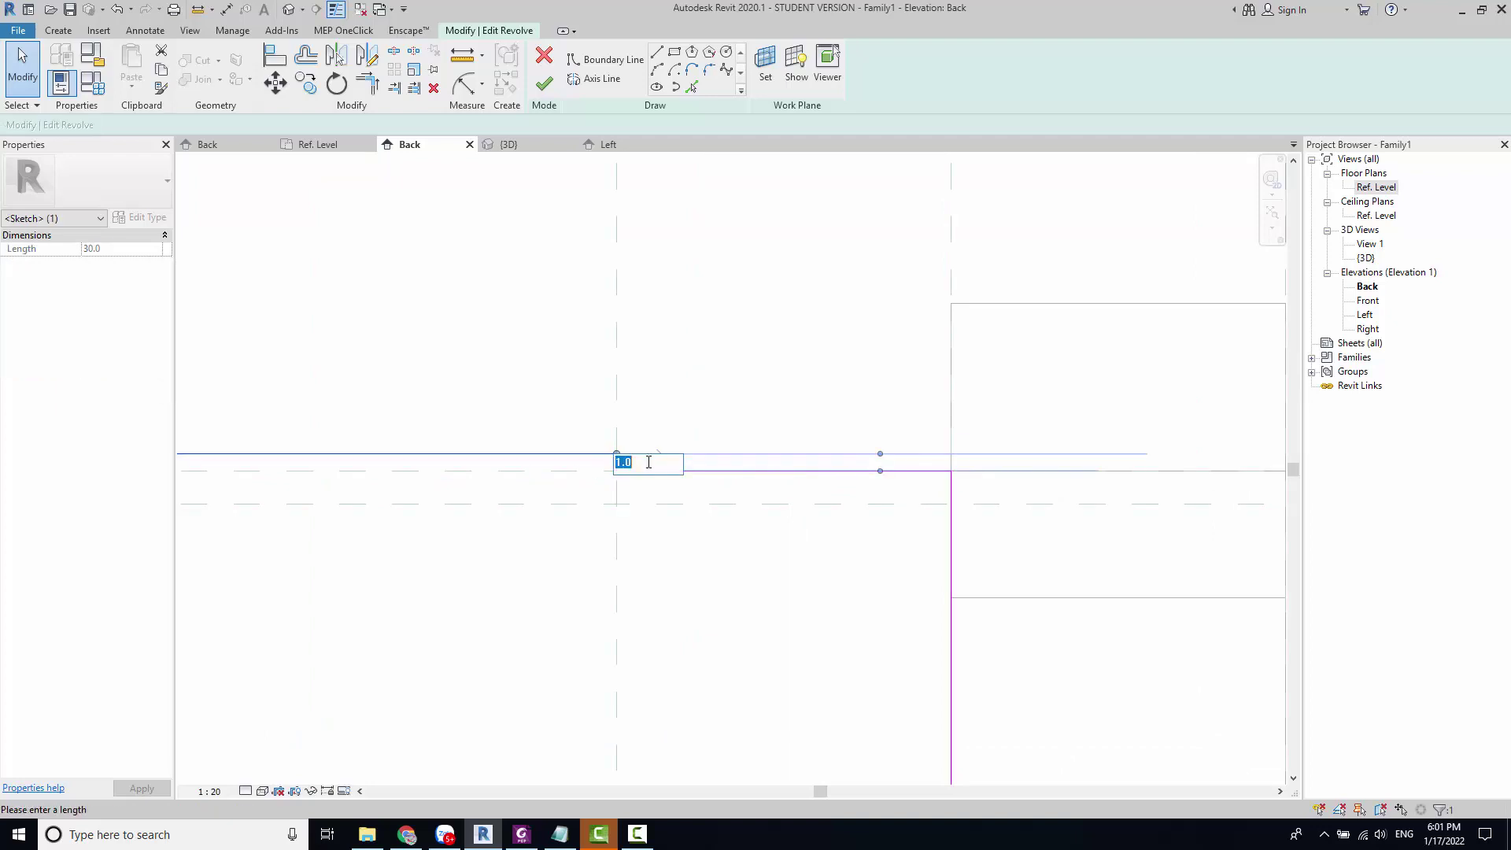
pyautogui.press('Return')
pyautogui.scroll(-2, 695, 428)
pyautogui.press('Escape')
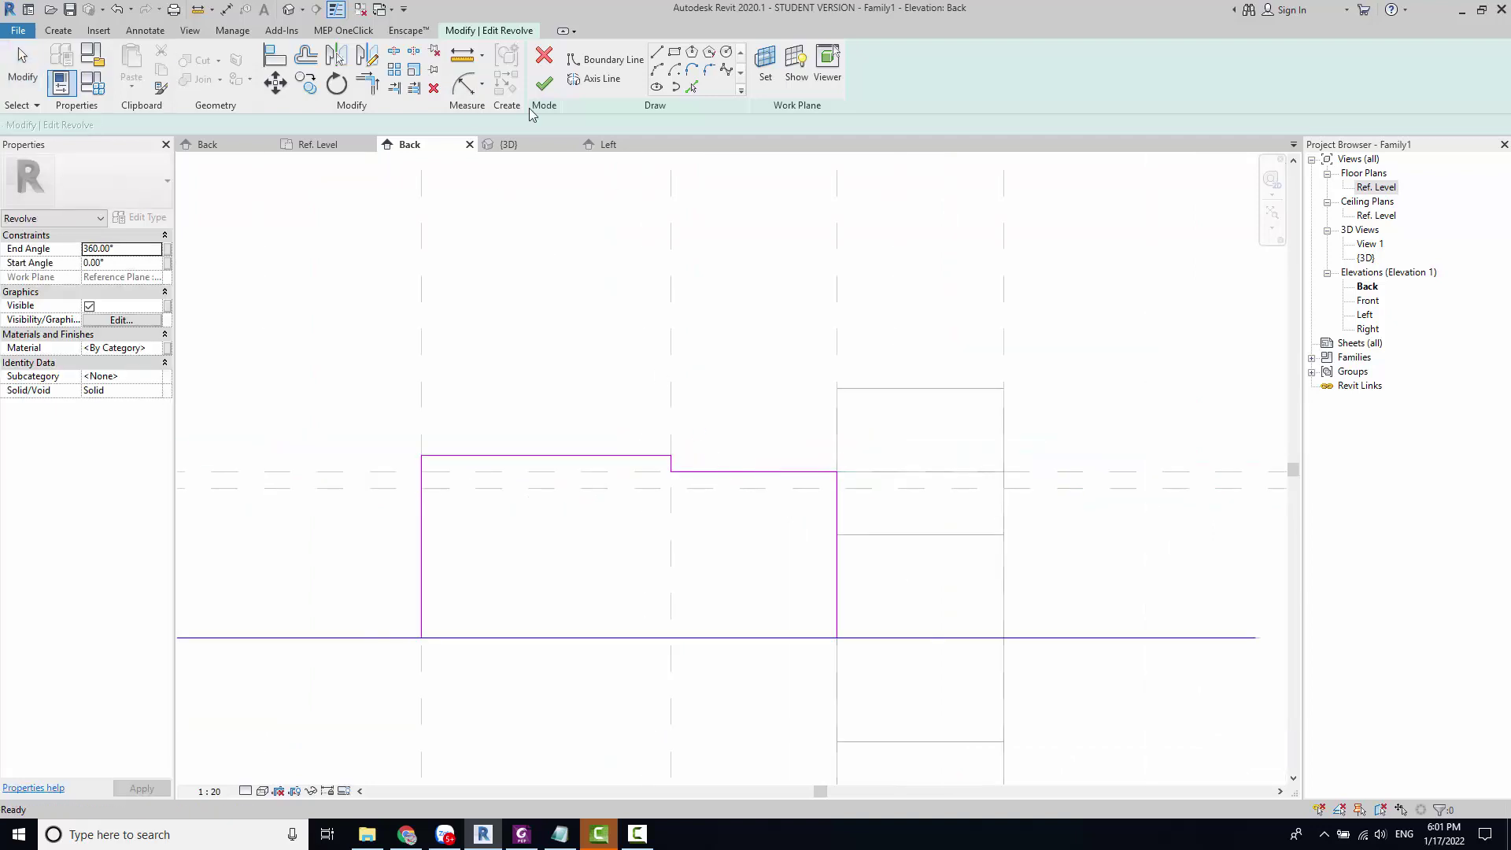
pyautogui.scroll(-3, 439, 530)
pyautogui.moveTo(438, 530)
pyautogui.mouseDown(button='middle')
pyautogui.moveTo(664, 563)
pyautogui.moveTo(837, 532)
pyautogui.mouseUp(button='middle')
pyautogui.scroll(2, 664, 529)
pyautogui.scroll(-5, 836, 533)
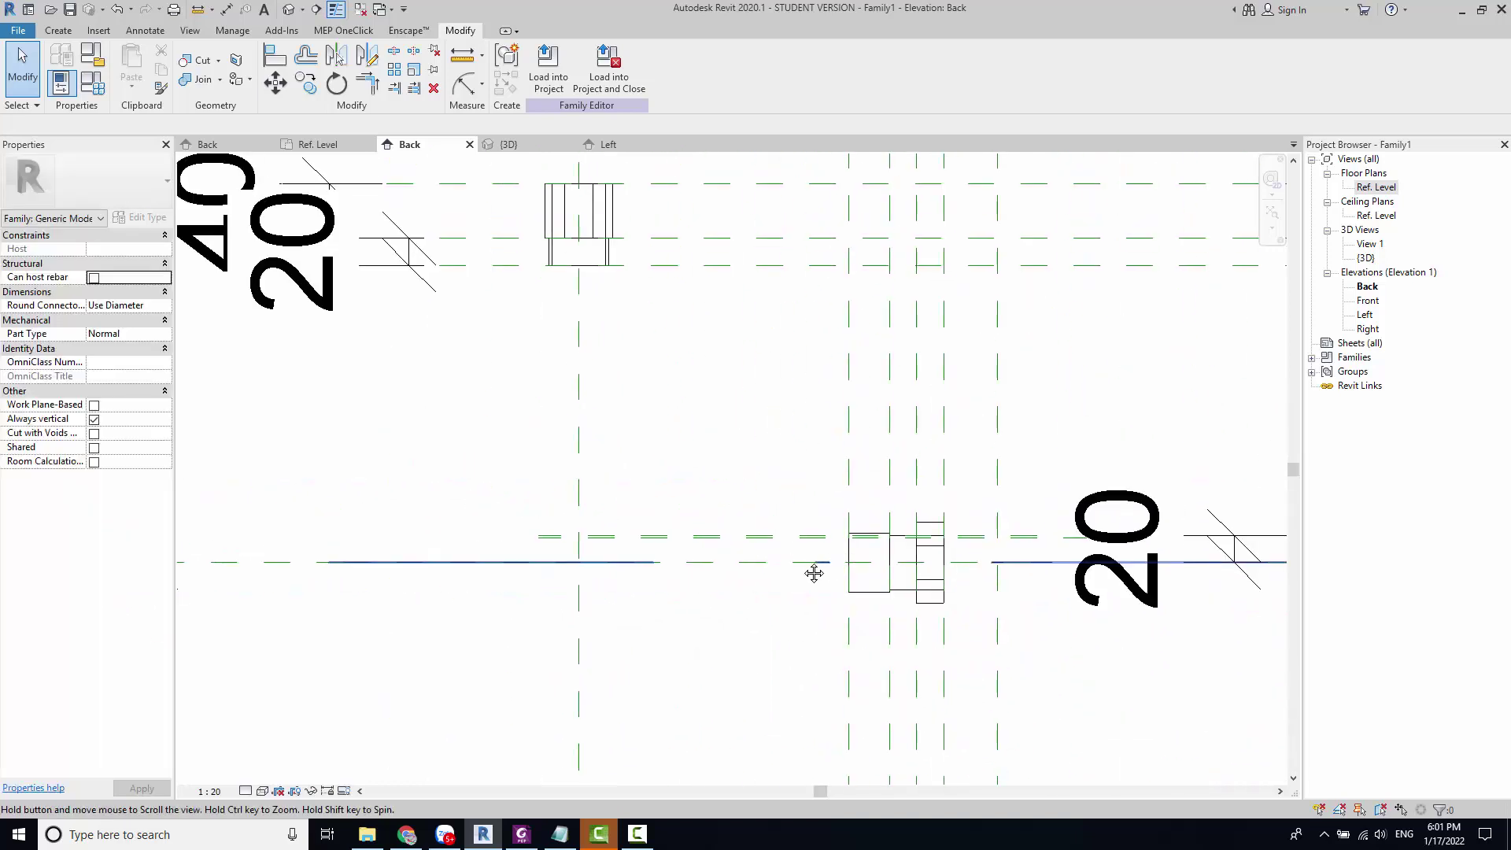
# Step: Widen the revolved body by dragging its right shape handle outward
pyautogui.scroll(2, 725, 552)
pyautogui.click(796, 557)
pyautogui.scroll(2, 796, 557)
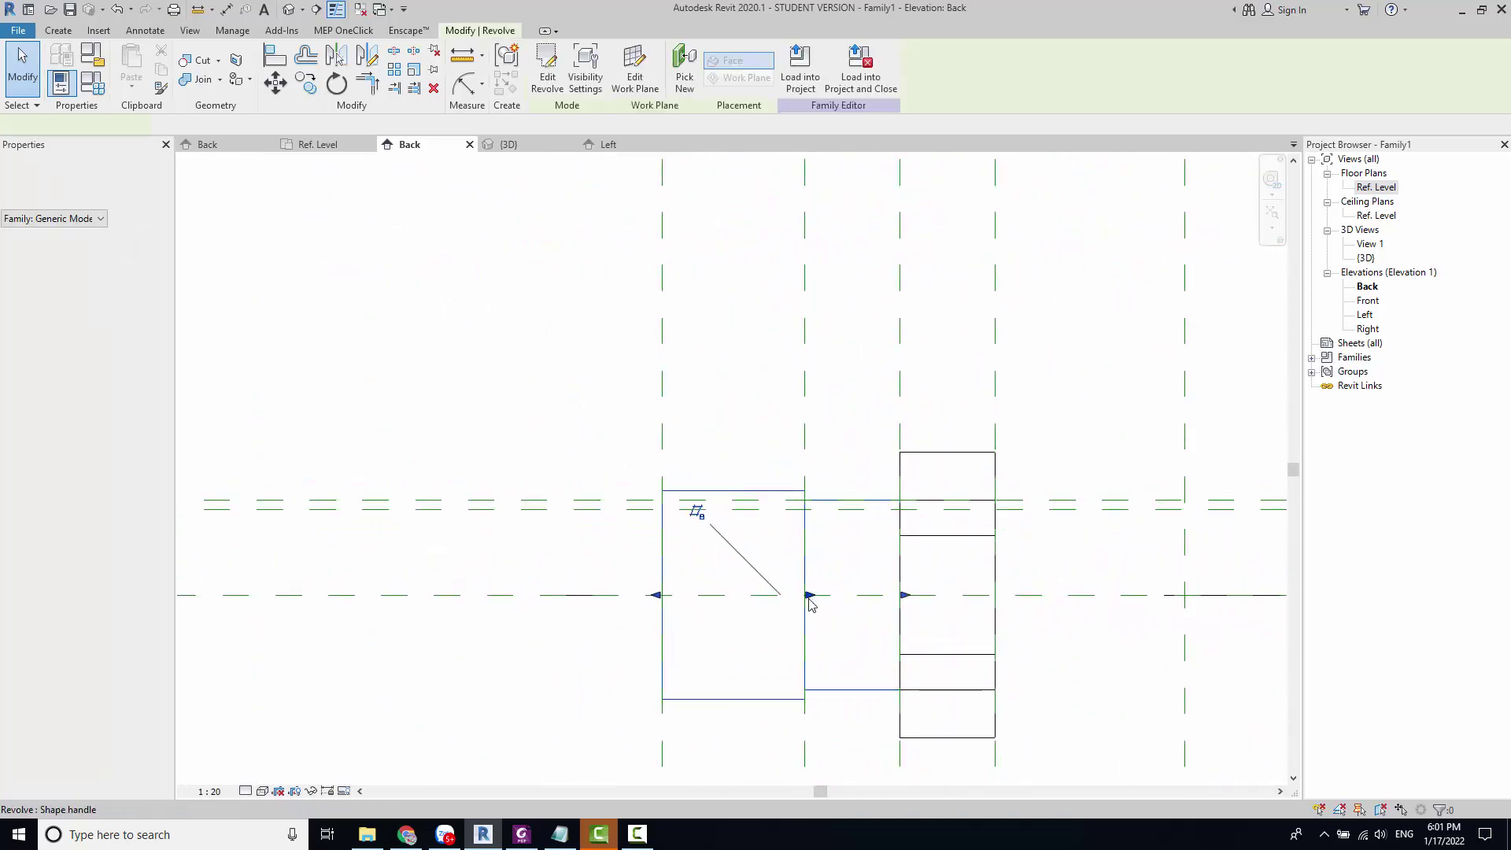
pyautogui.moveTo(815, 602); pyautogui.dragTo(845, 606)
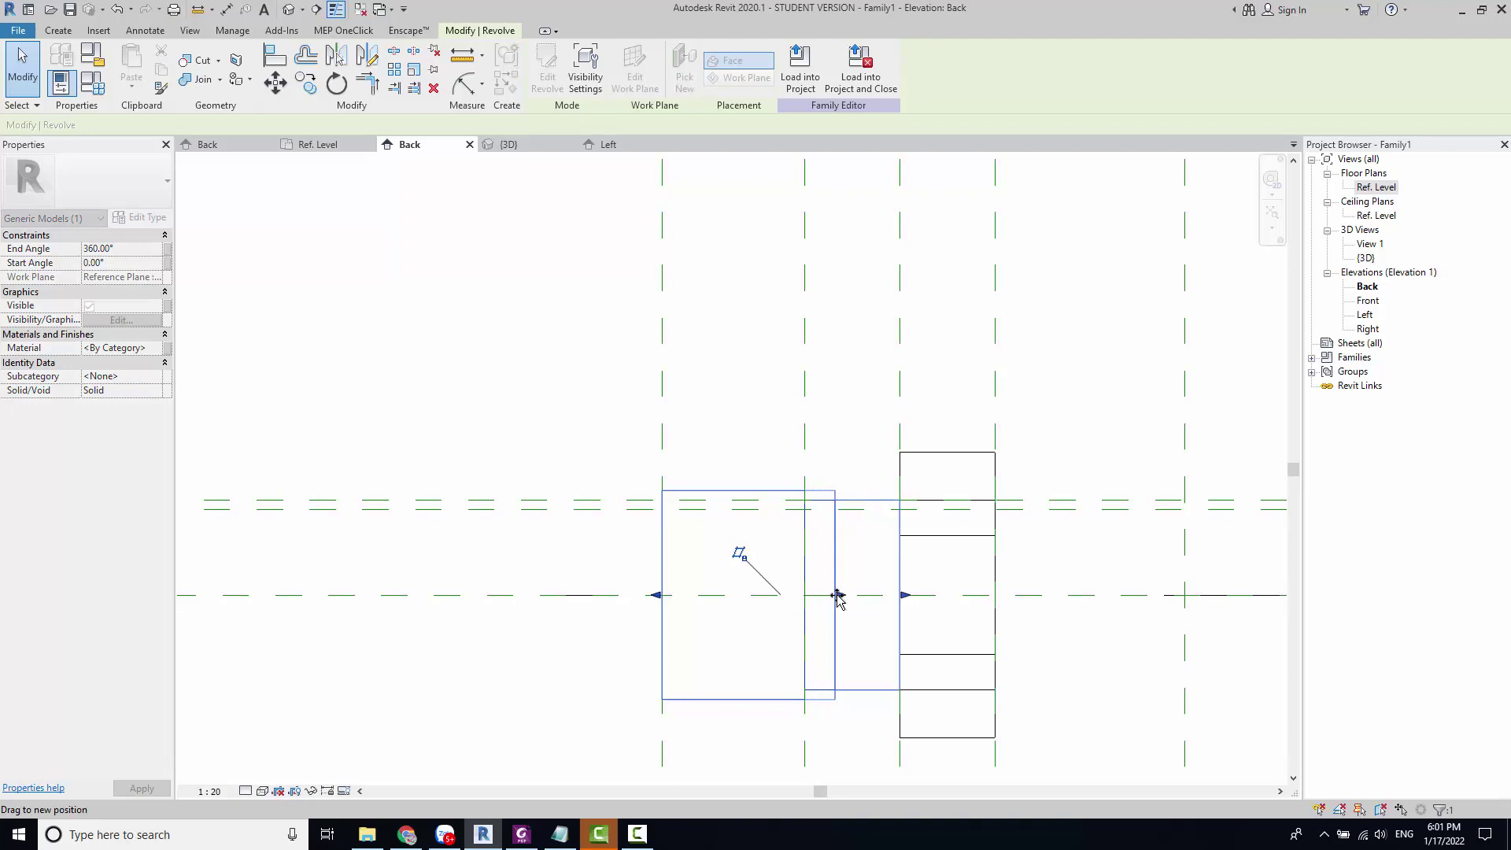
pyautogui.click(869, 460)
pyautogui.scroll(-3, 800, 498)
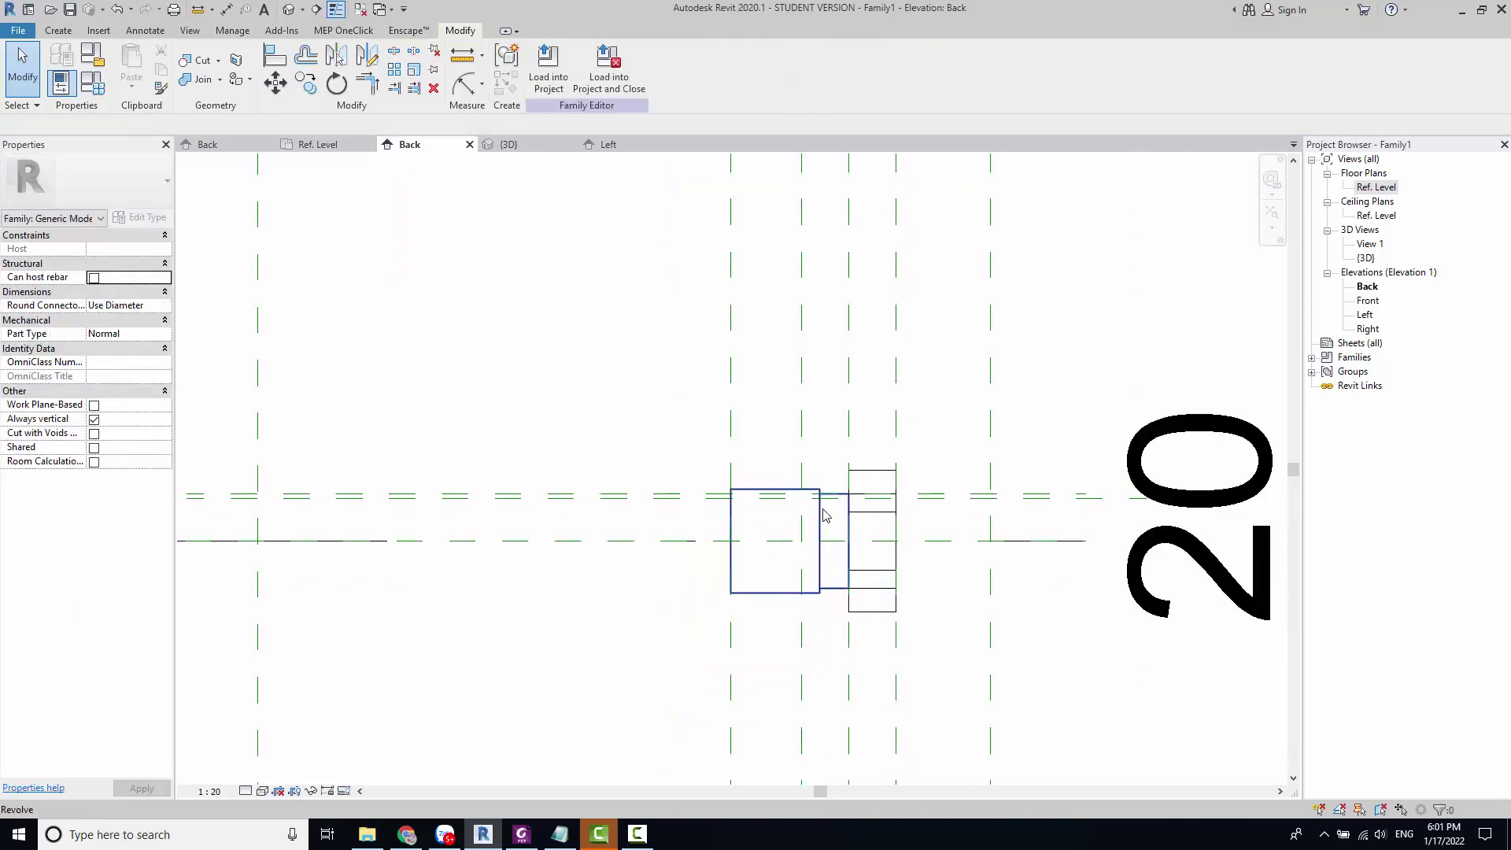
pyautogui.scroll(-3, 819, 583)
pyautogui.scroll(2, 788, 582)
pyautogui.scroll(1, 717, 584)
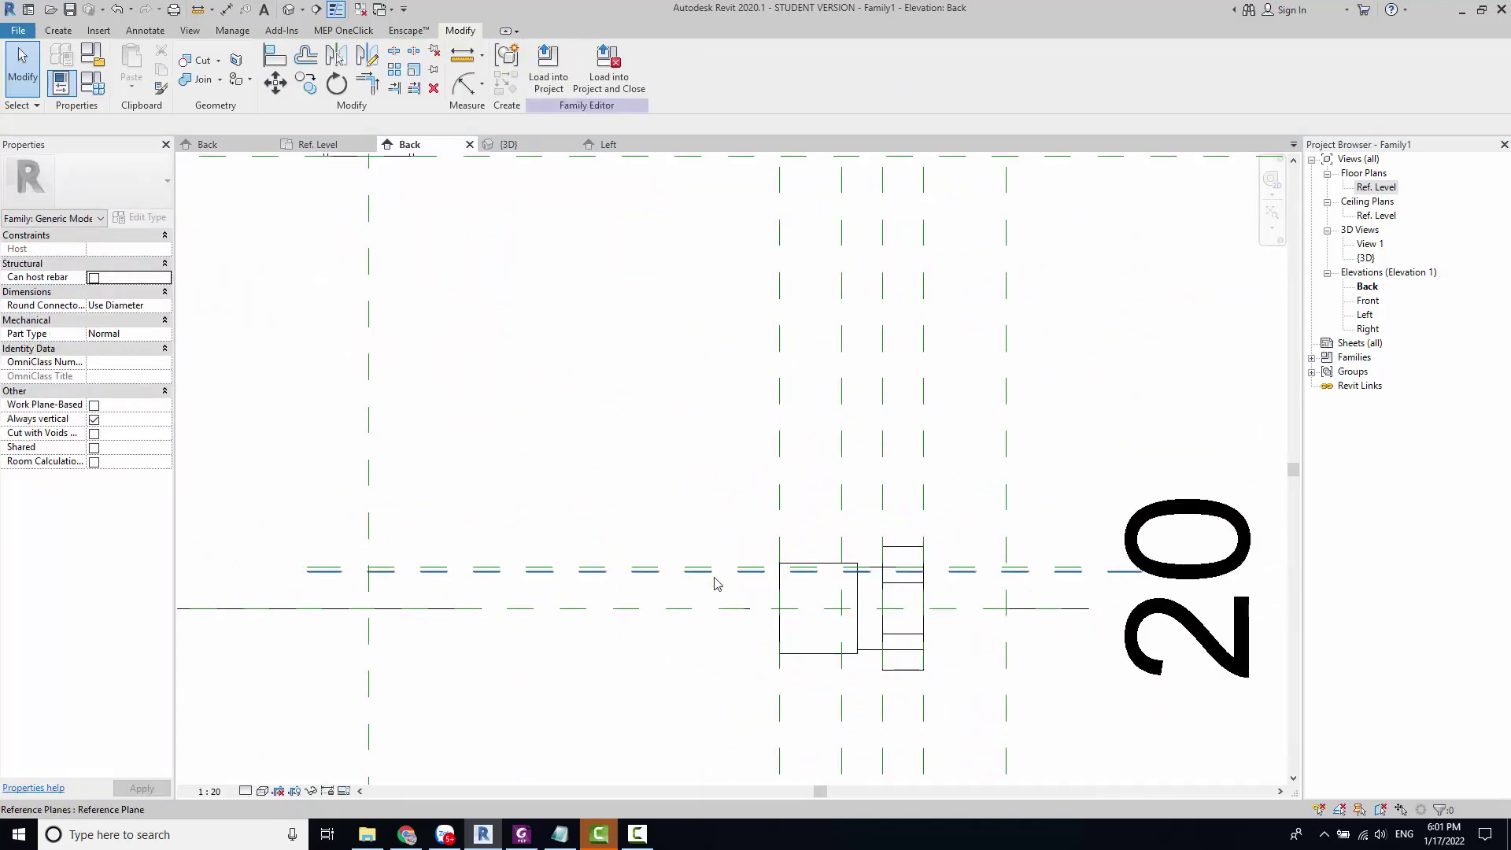
pyautogui.moveTo(717, 583); pyautogui.dragTo(724, 602, button='middle')
pyautogui.scroll(2, 848, 588)
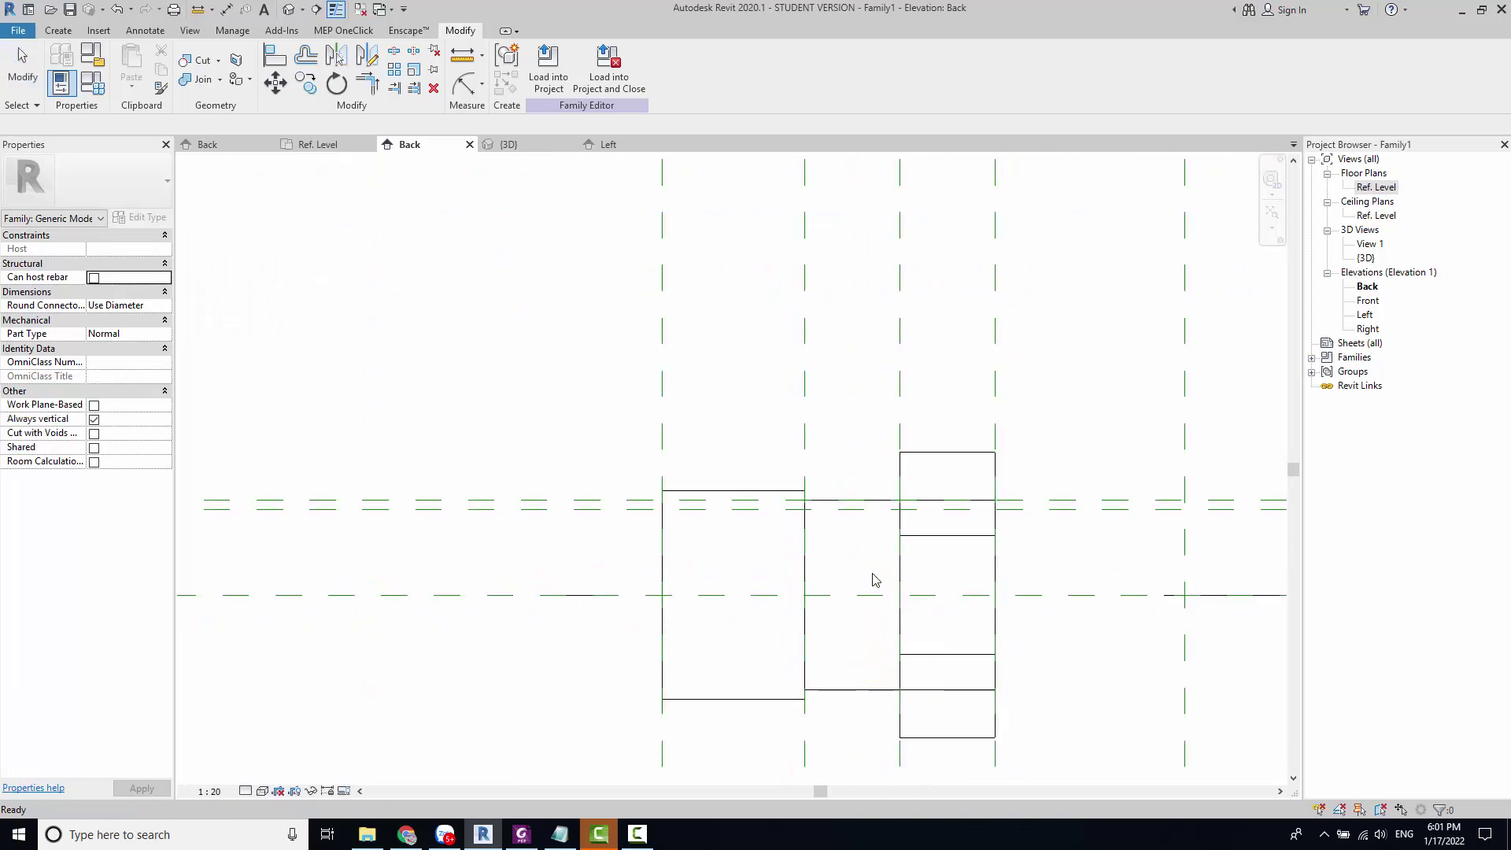
# Step: In the revolve profile, align the right edge to the vertical reference plane and finish editing
pyautogui.click(827, 503)
pyautogui.doubleClick(827, 502)
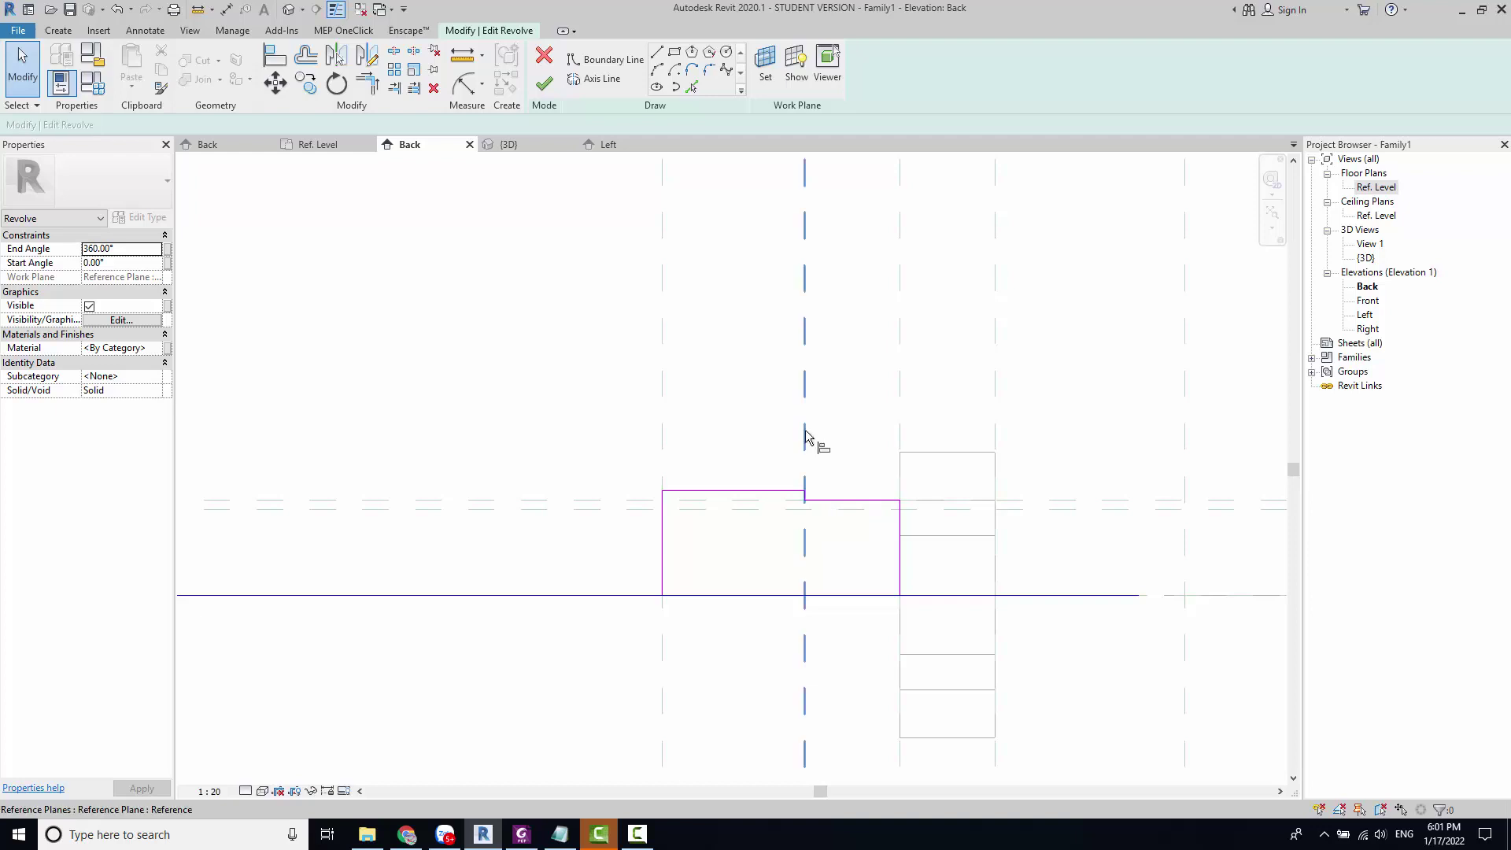
pyautogui.press('a')
pyautogui.press('l')
pyautogui.scroll(3, 803, 464)
pyautogui.scroll(1, 809, 488)
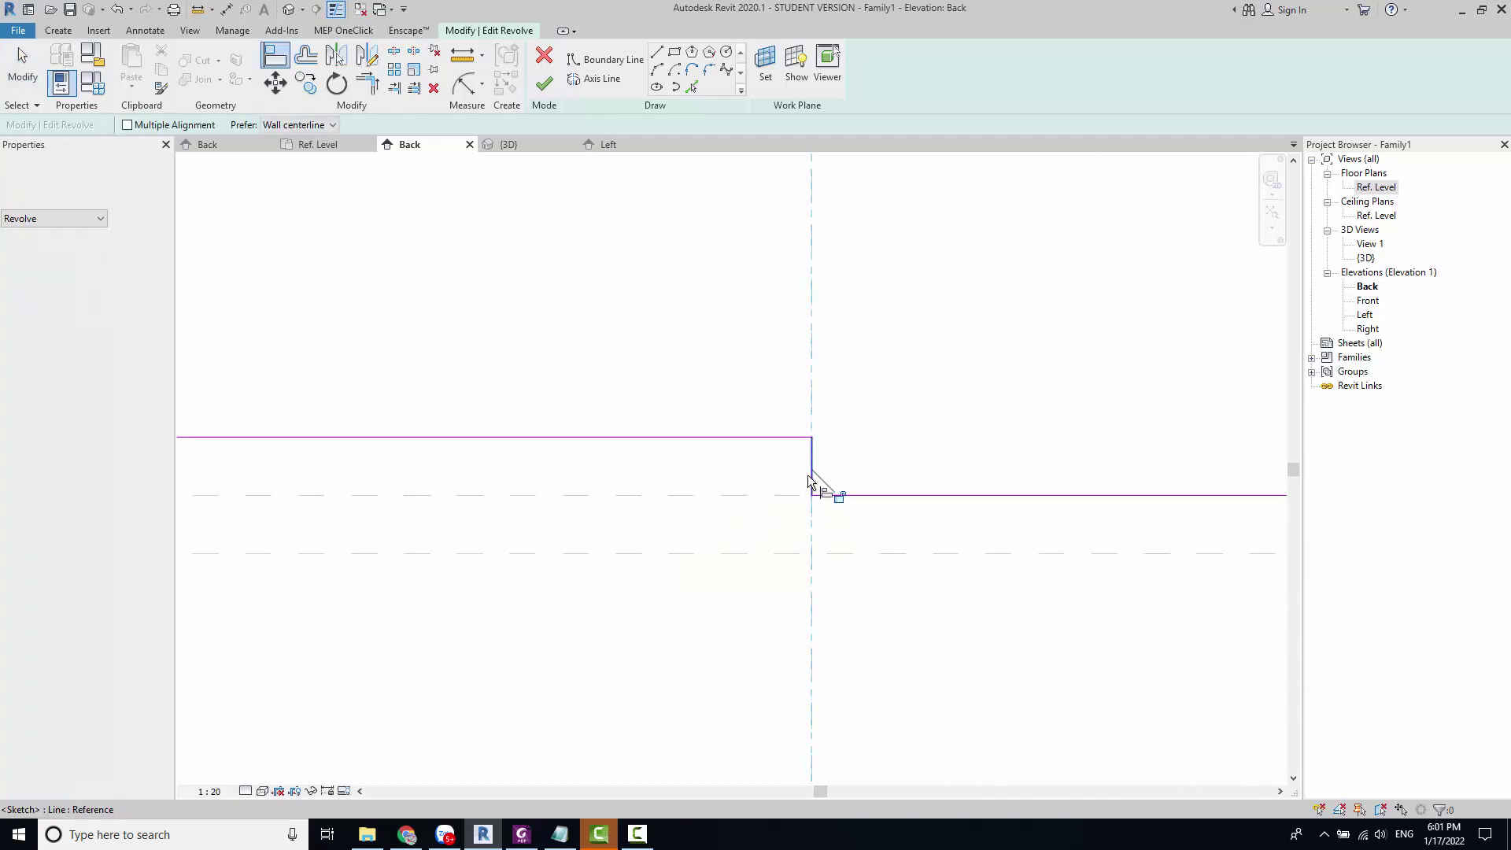
pyautogui.scroll(-3, 462, 391)
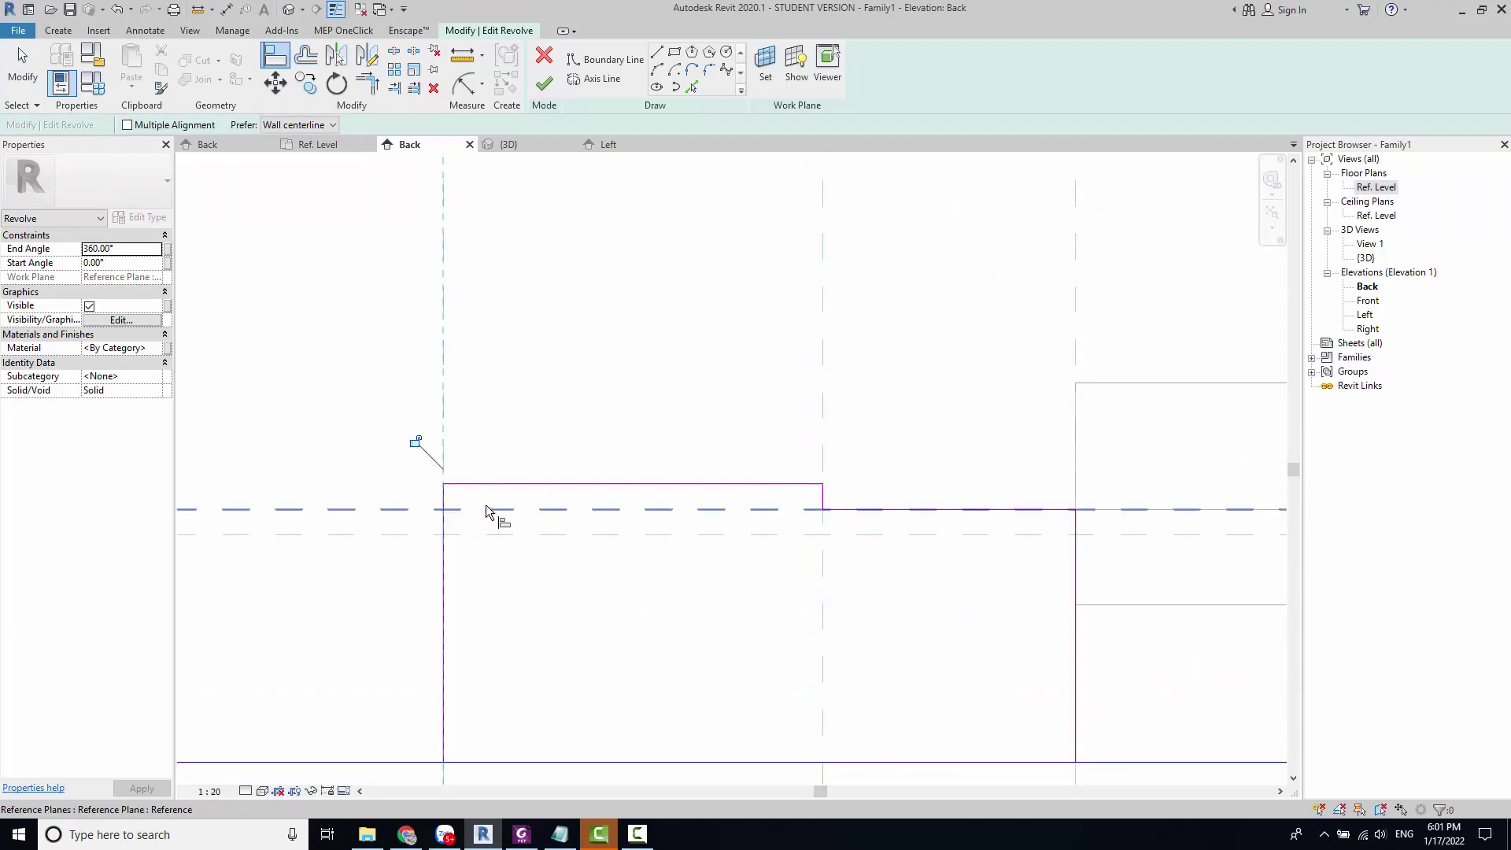
pyautogui.press('Escape')
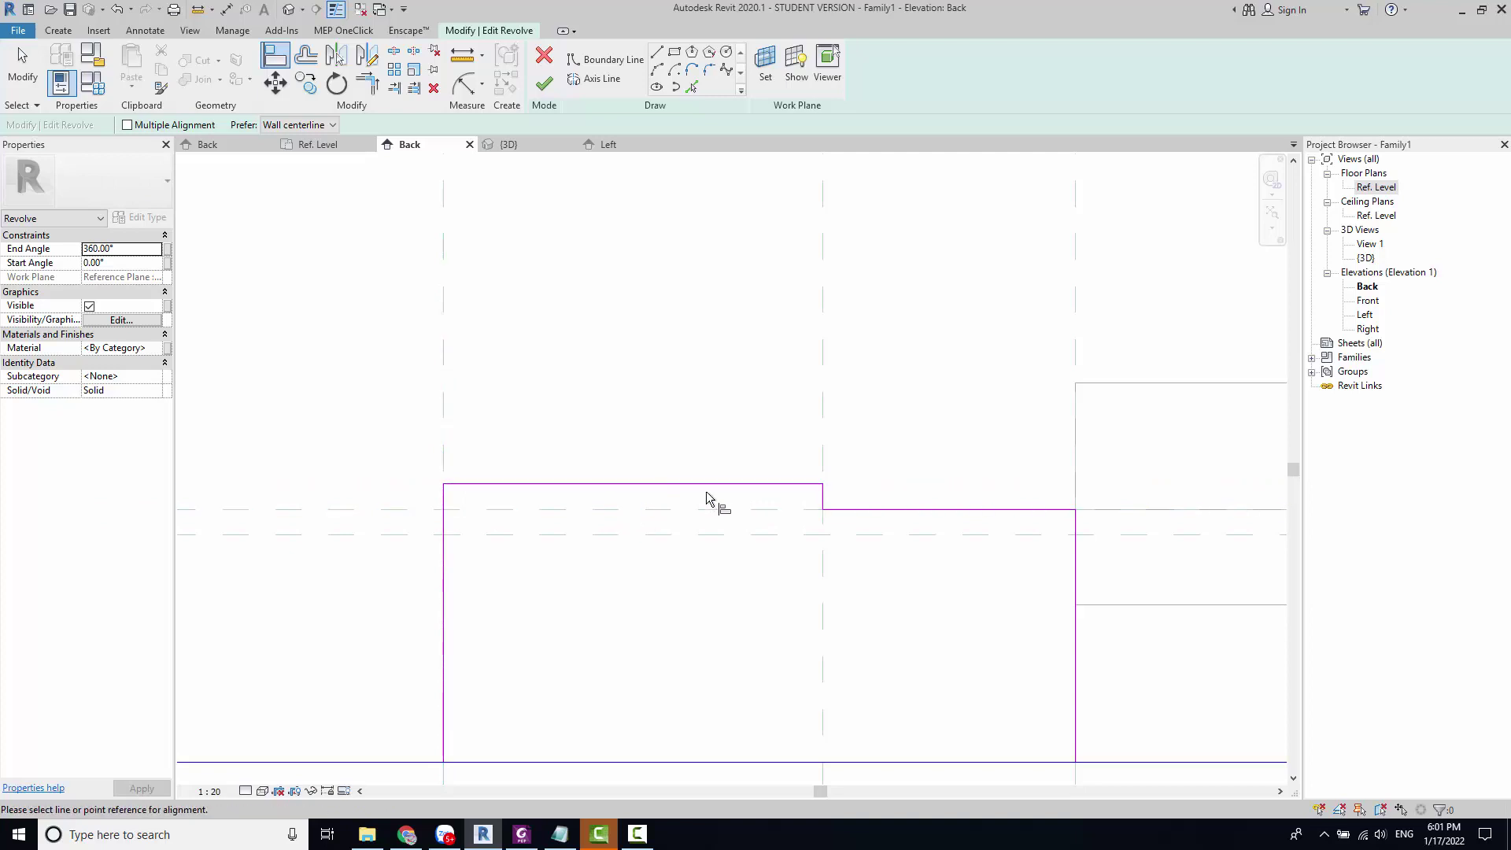
pyautogui.scroll(-3, 886, 508)
pyautogui.moveTo(971, 523); pyautogui.dragTo(814, 522, button='middle')
pyautogui.click(807, 534)
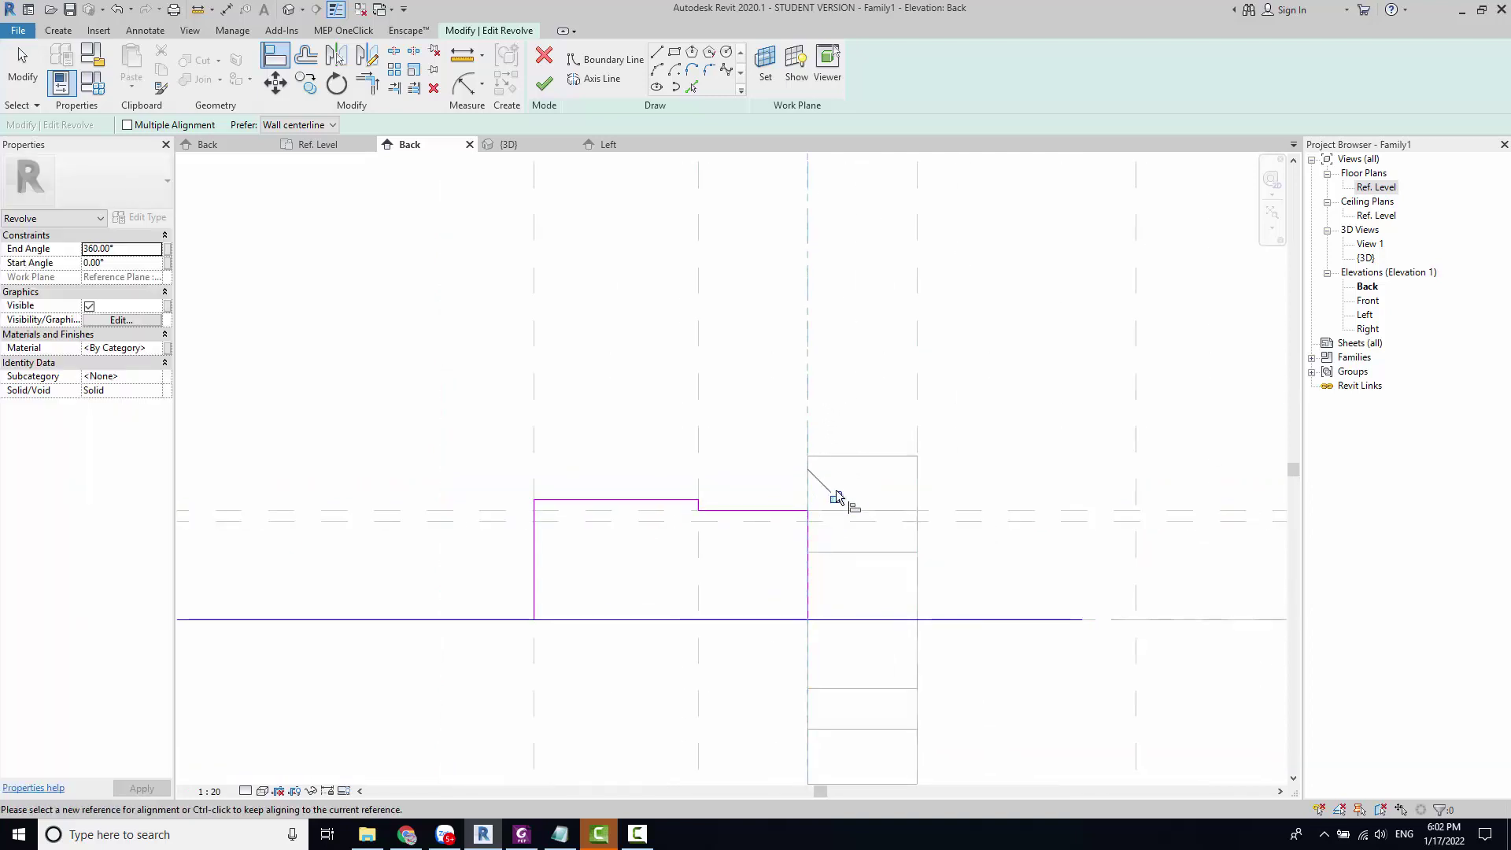
pyautogui.click(544, 83)
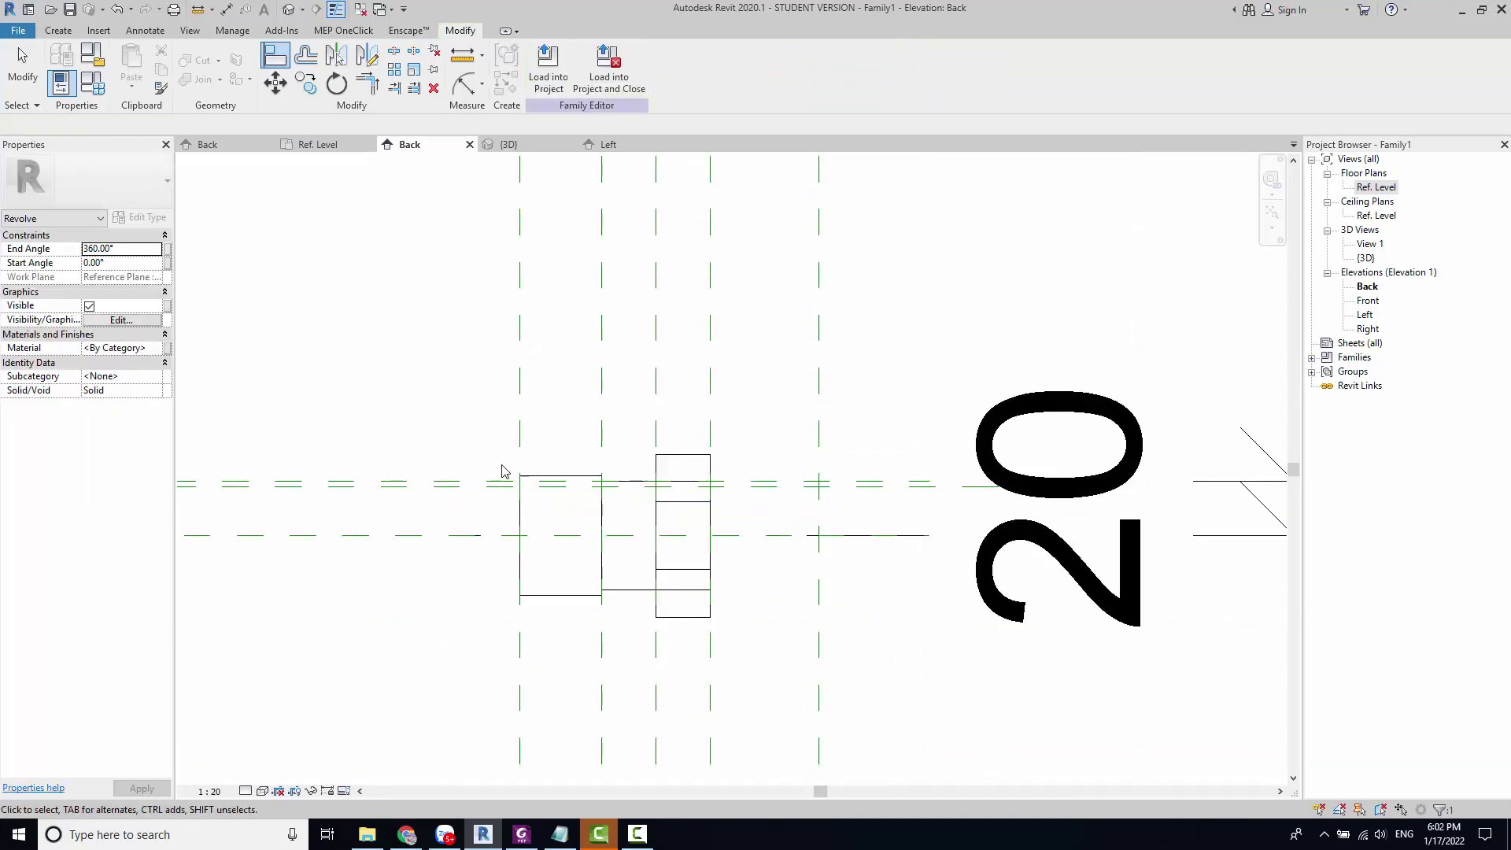
# Step: Select the vertical reference plane through the fitting to check the alignment, then deselect it
pyautogui.click(602, 434)
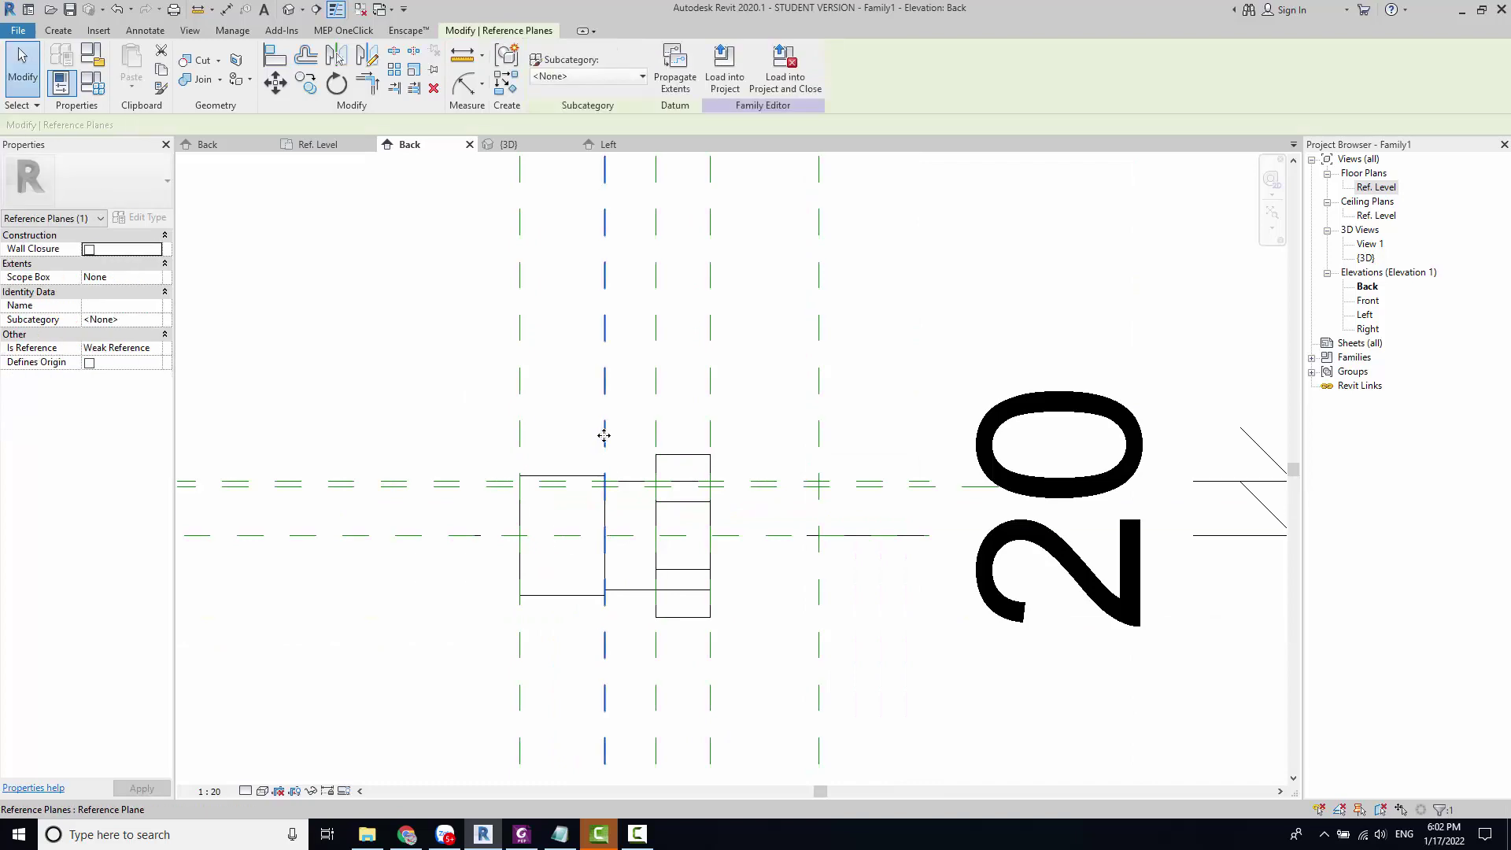
pyautogui.click(434, 432)
pyautogui.scroll(-2, 866, 630)
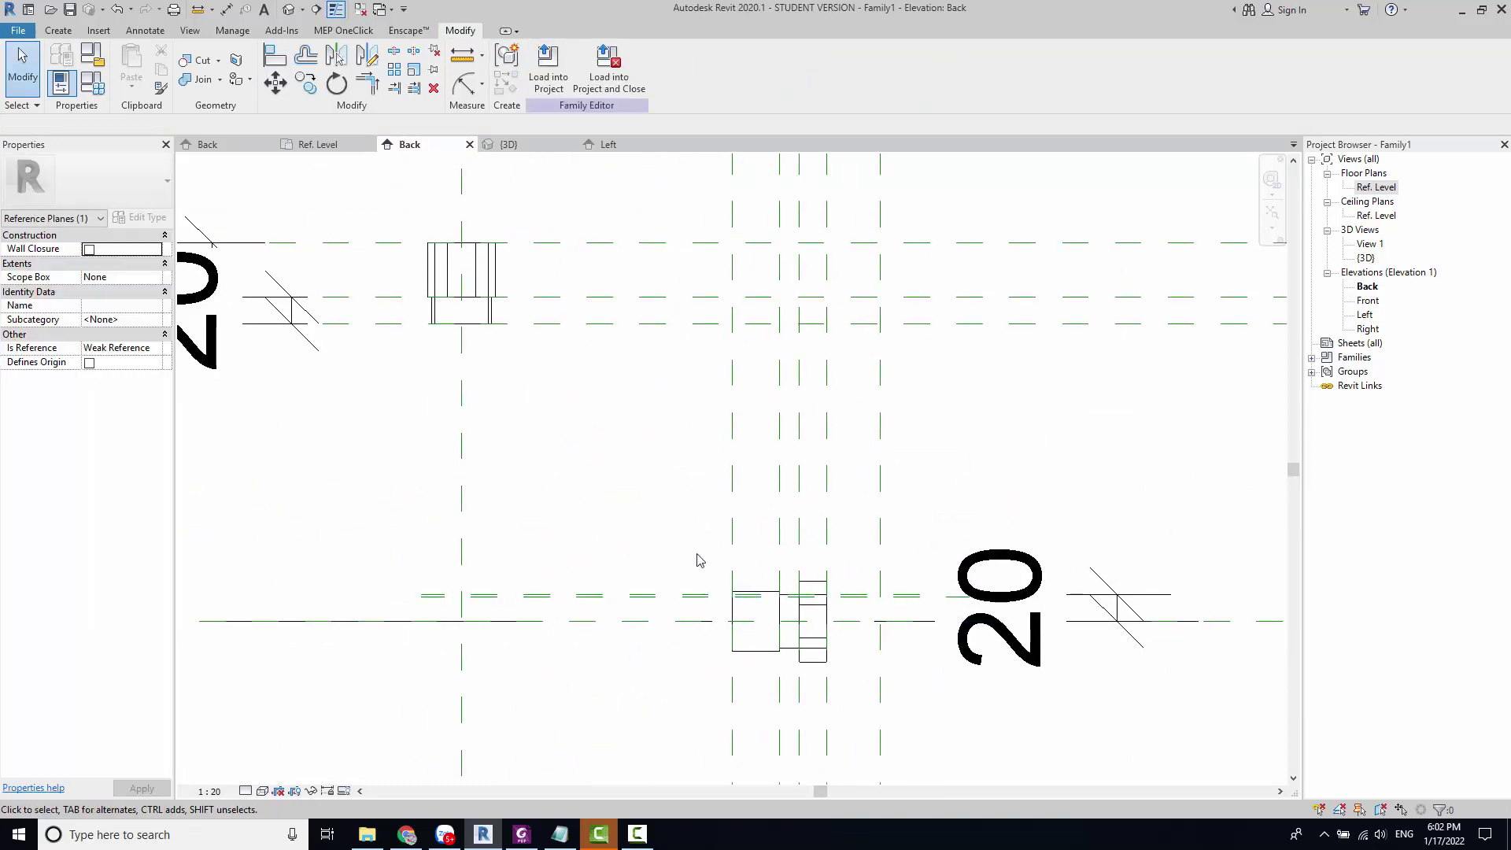
pyautogui.scroll(2, 574, 506)
pyautogui.scroll(1, 507, 429)
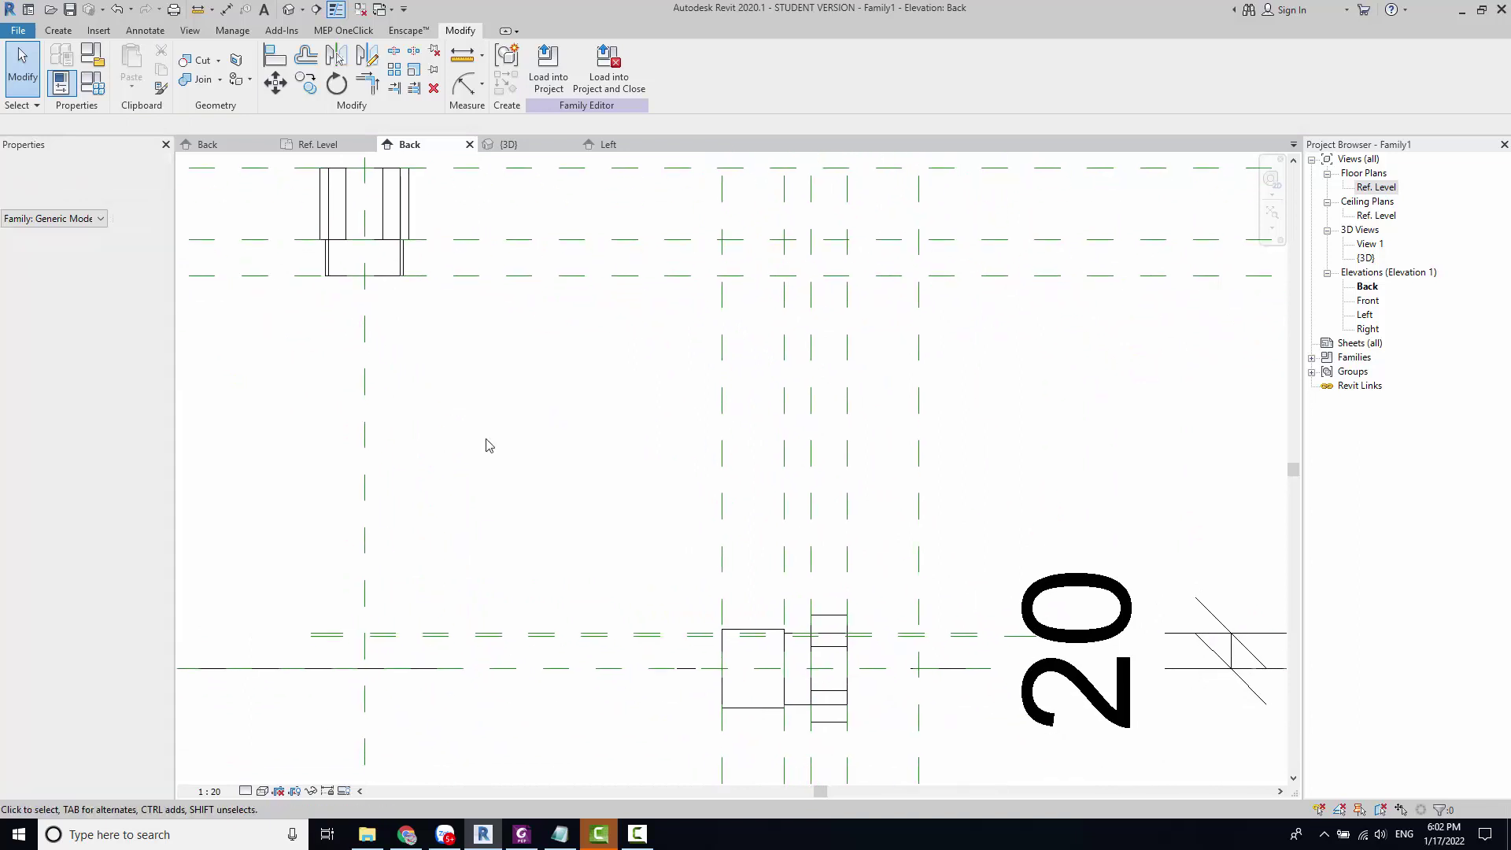
pyautogui.scroll(-2, 507, 512)
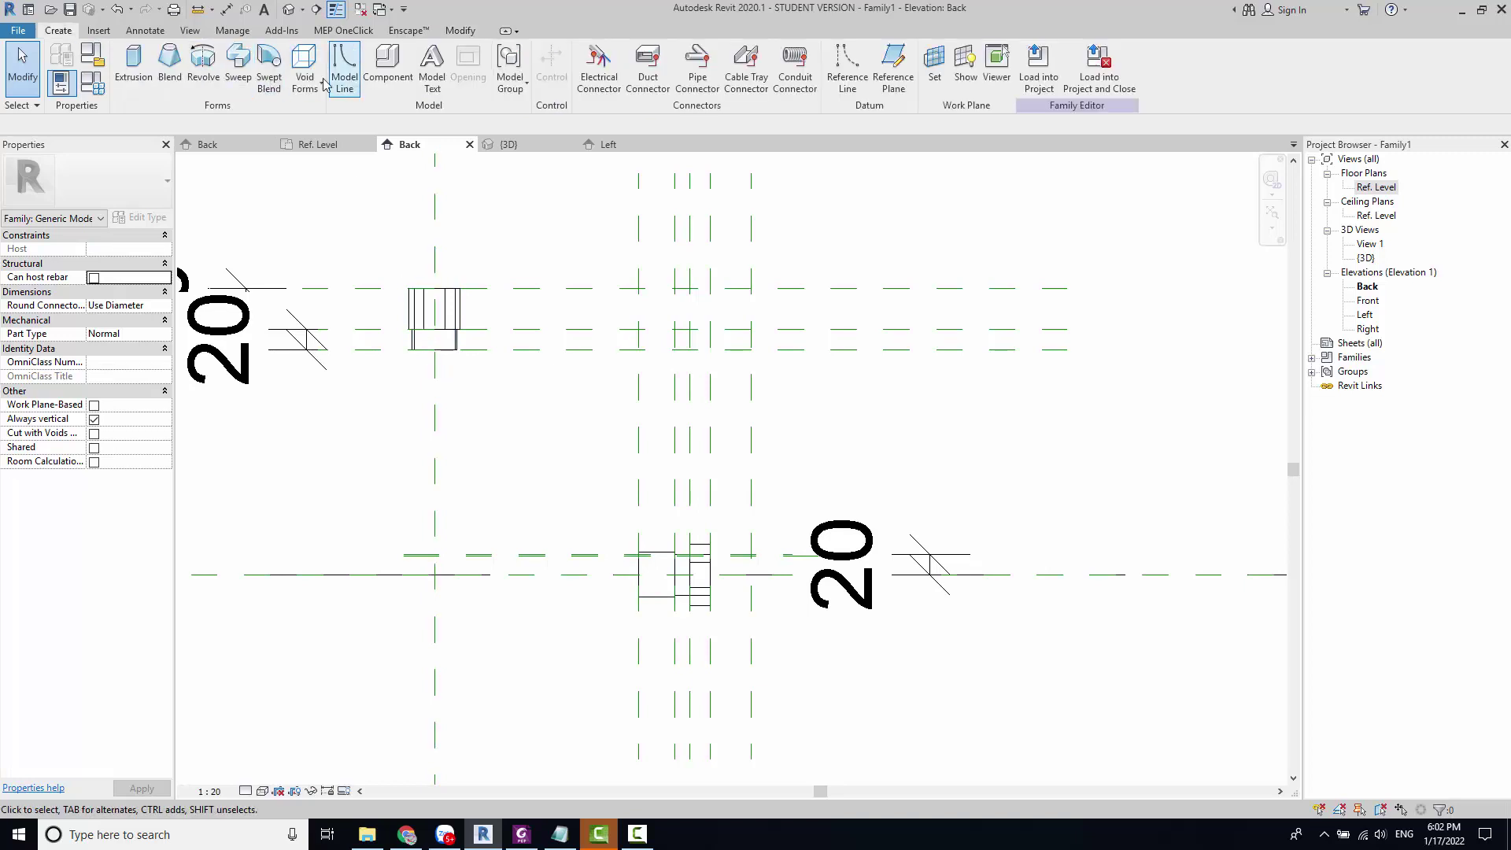
# Step: Start a sweep path with an arc from the upper nut's centreline down to the lower fitting
pyautogui.click(239, 63)
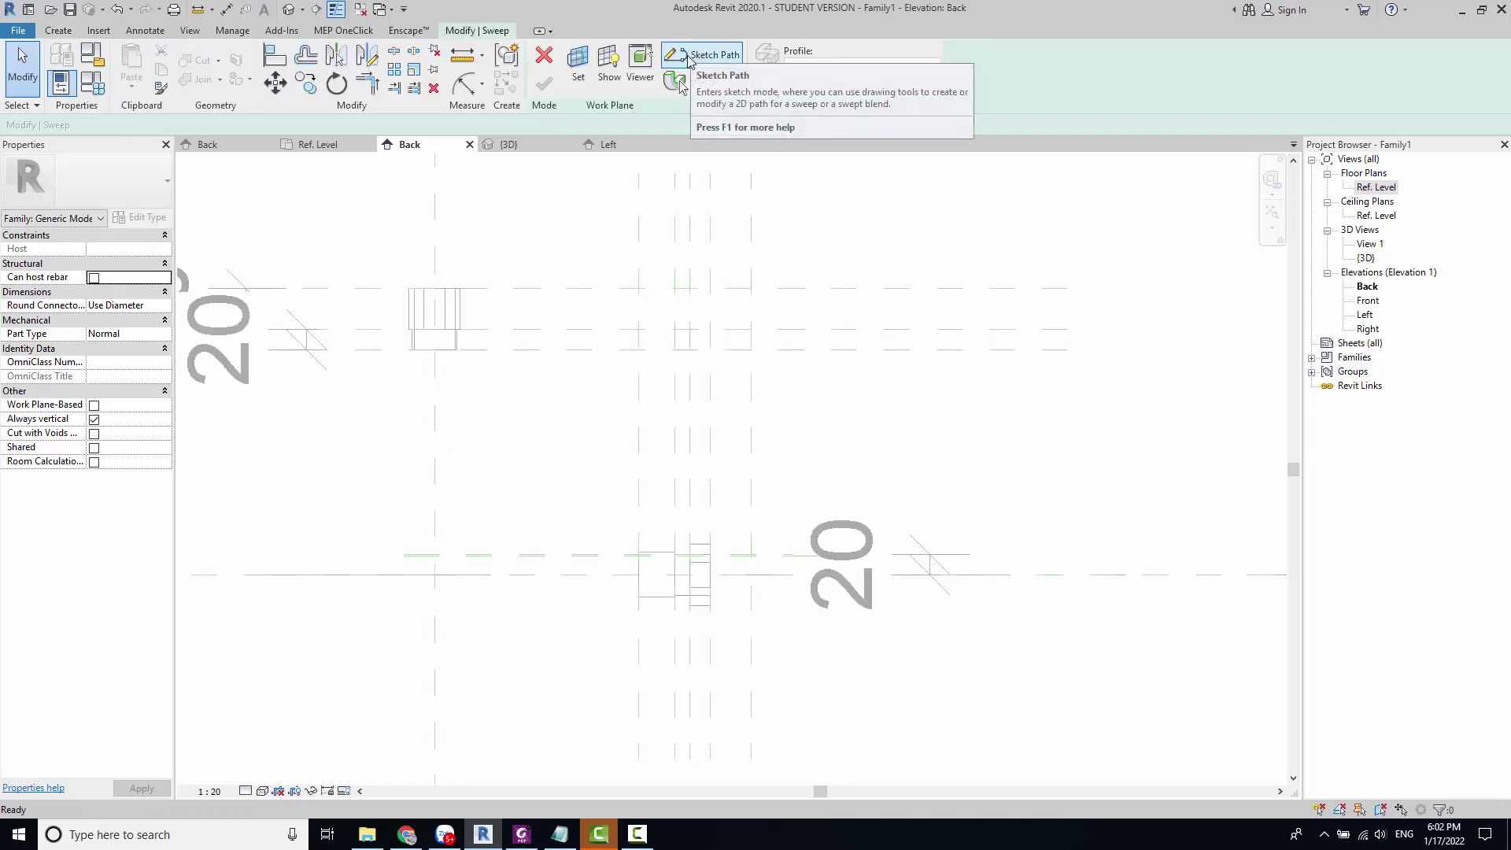
pyautogui.click(687, 56)
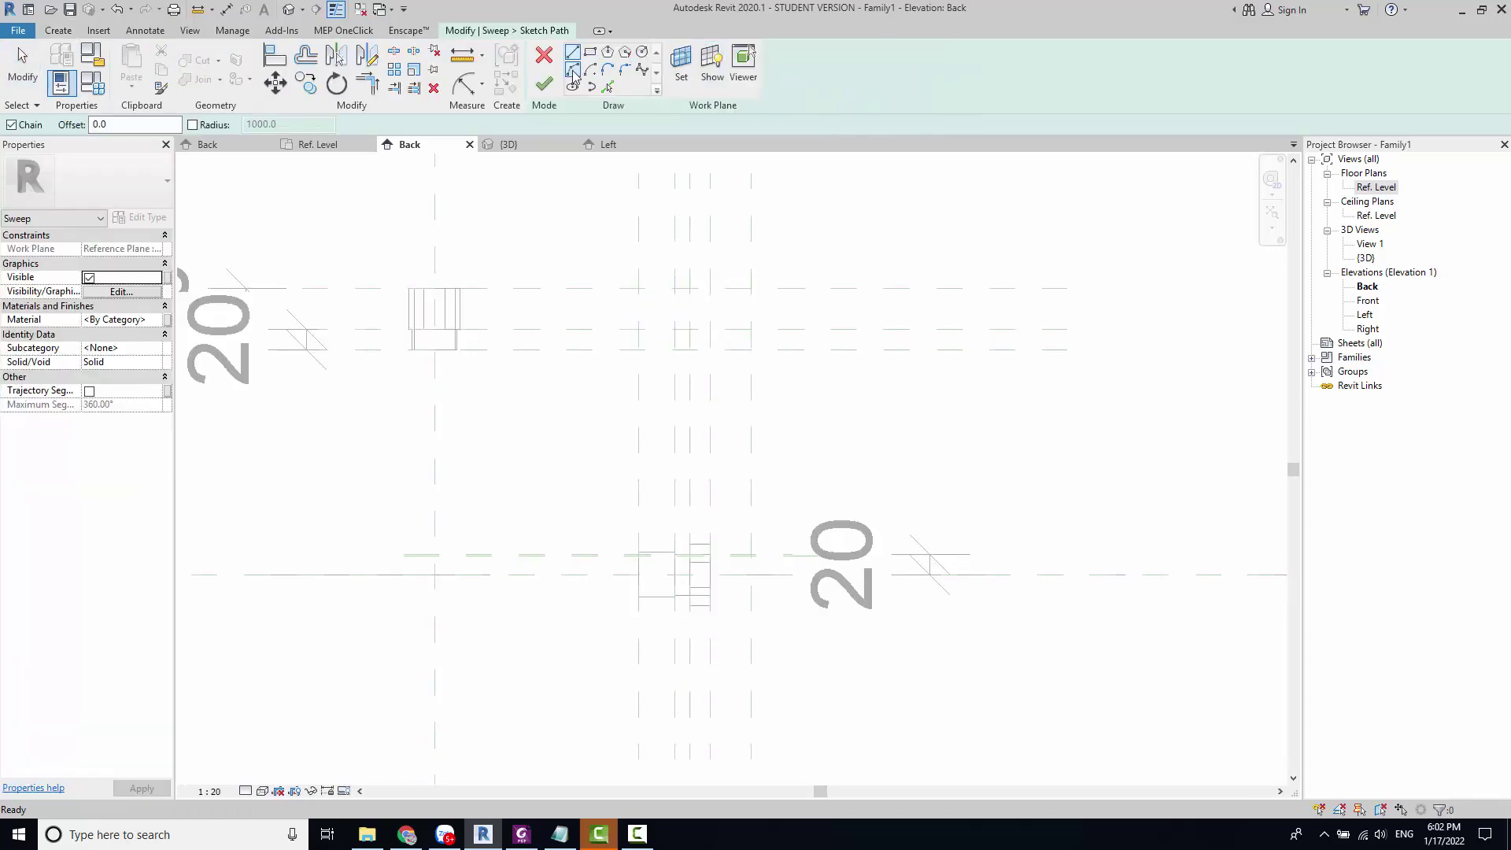
pyautogui.click(574, 72)
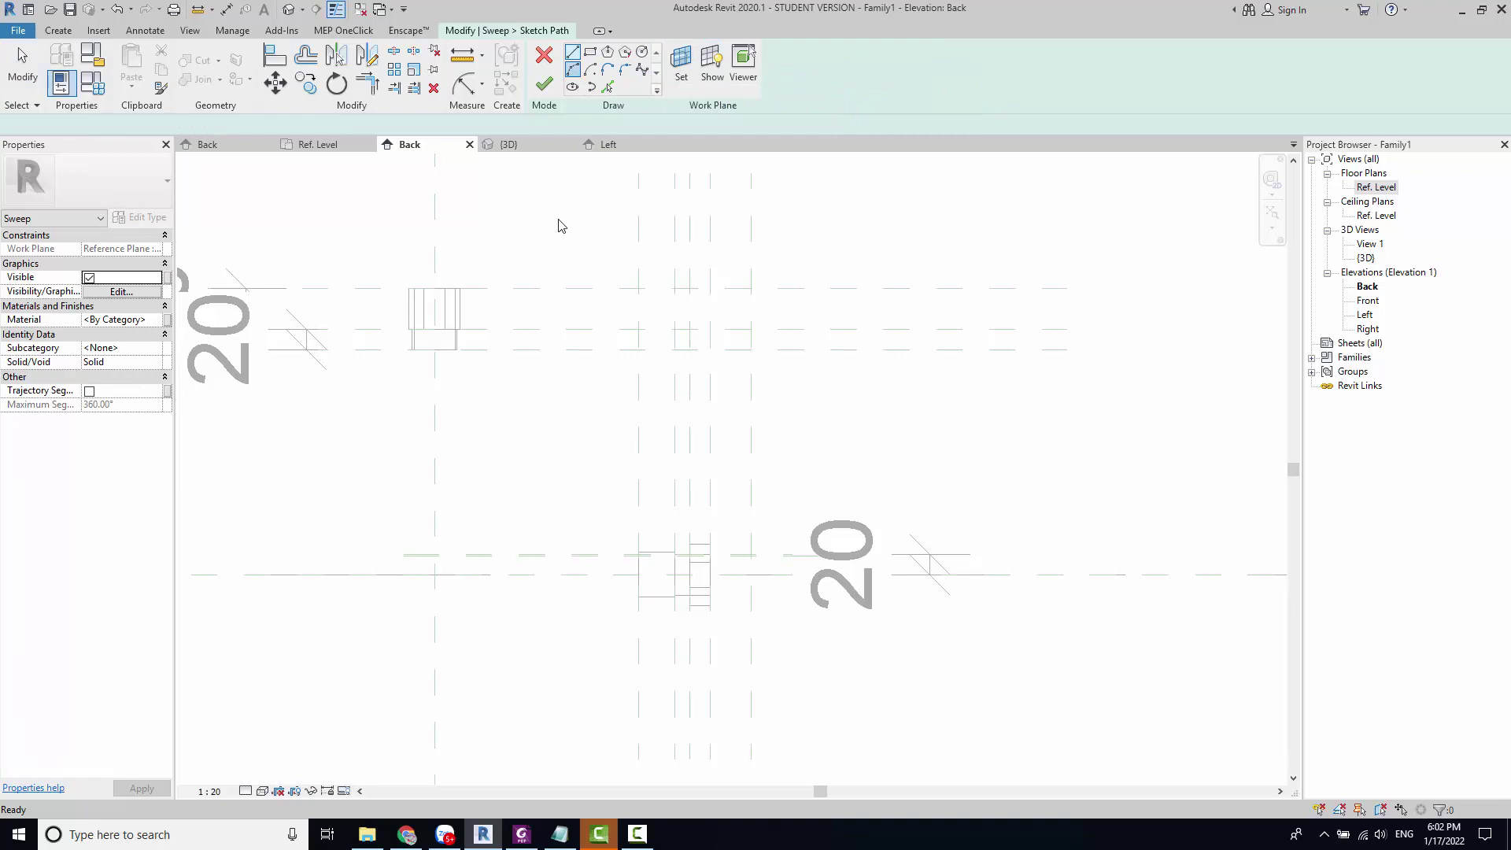
pyautogui.click(439, 352)
pyautogui.scroll(4, 645, 582)
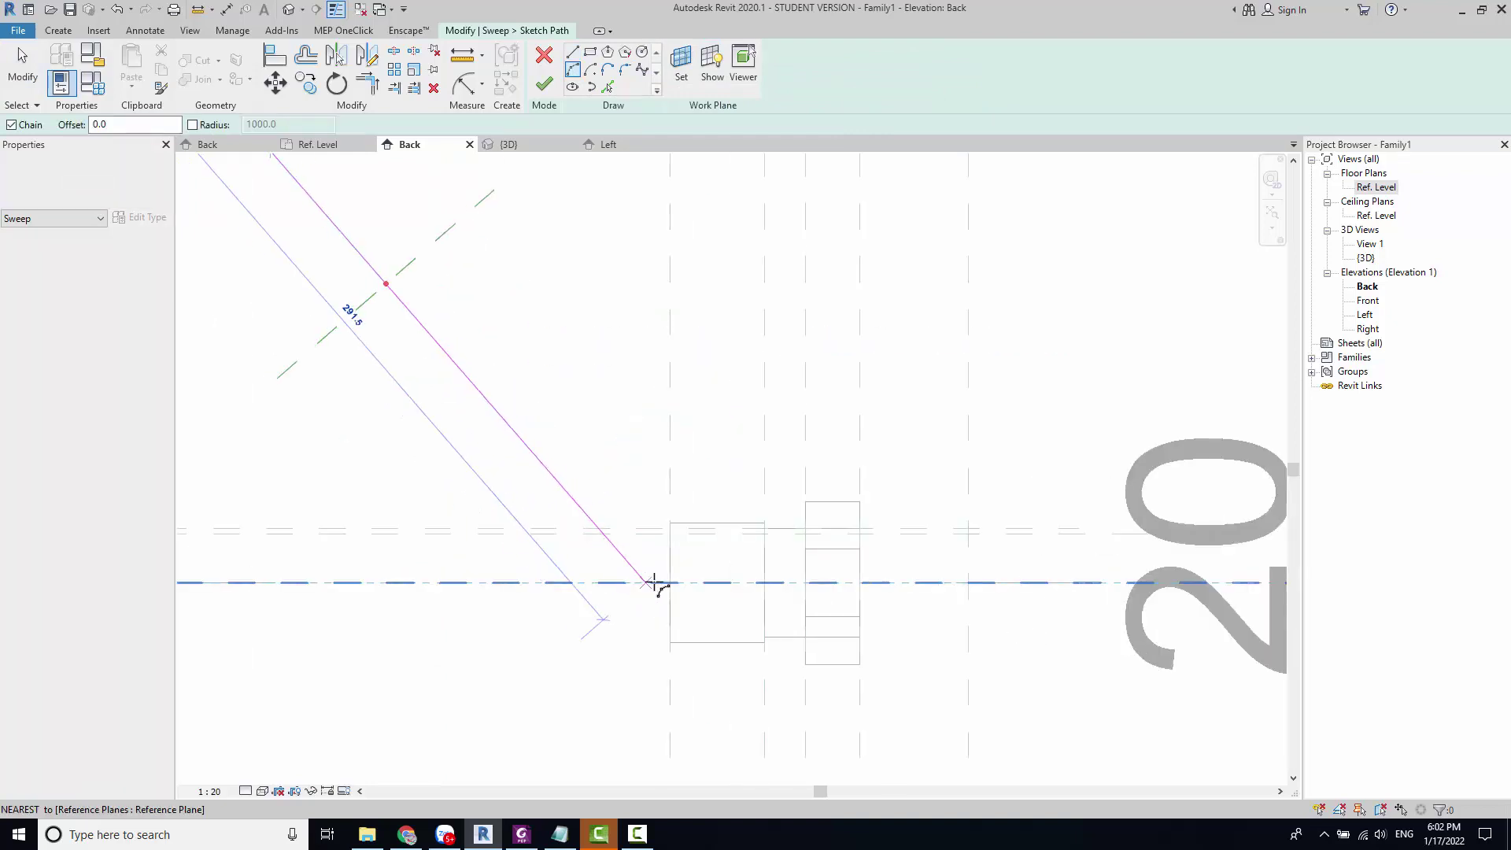
pyautogui.click(669, 583)
pyautogui.scroll(-2, 433, 541)
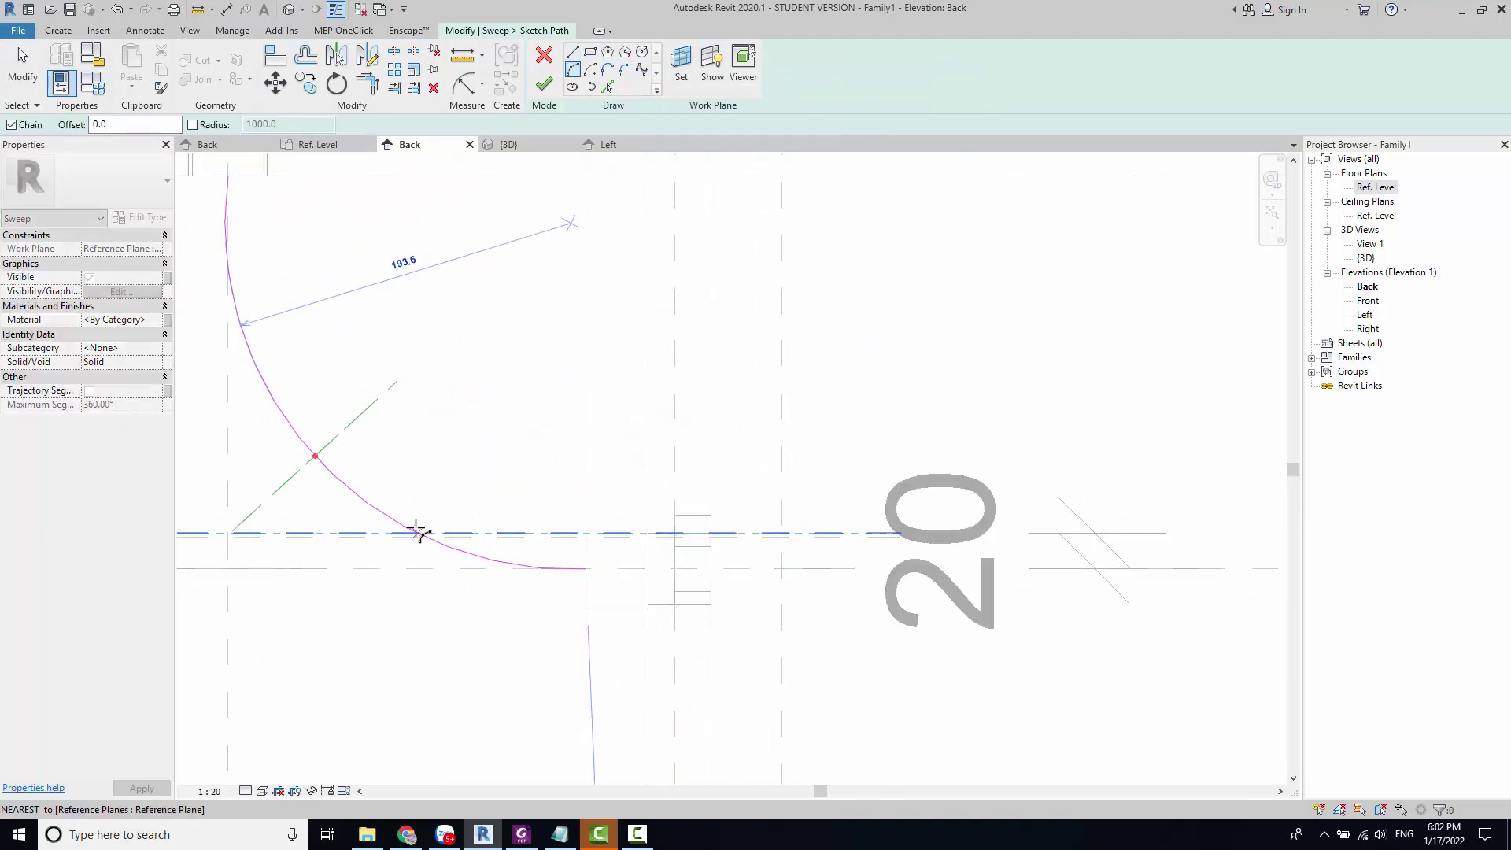
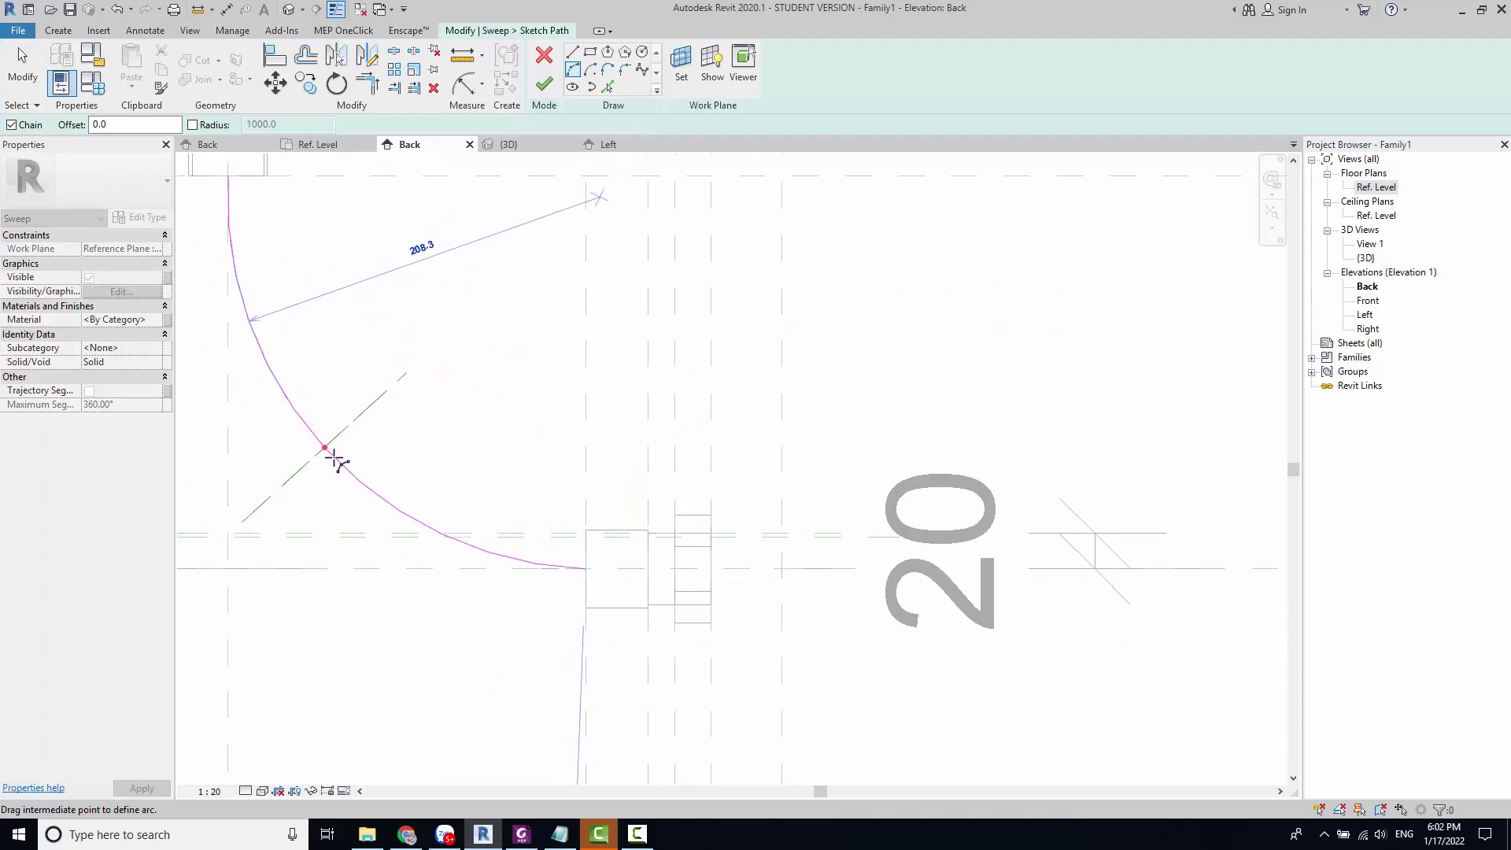
# Step: End the sweep's arc path at the side fitting and finish the path sketch
pyautogui.click(336, 461)
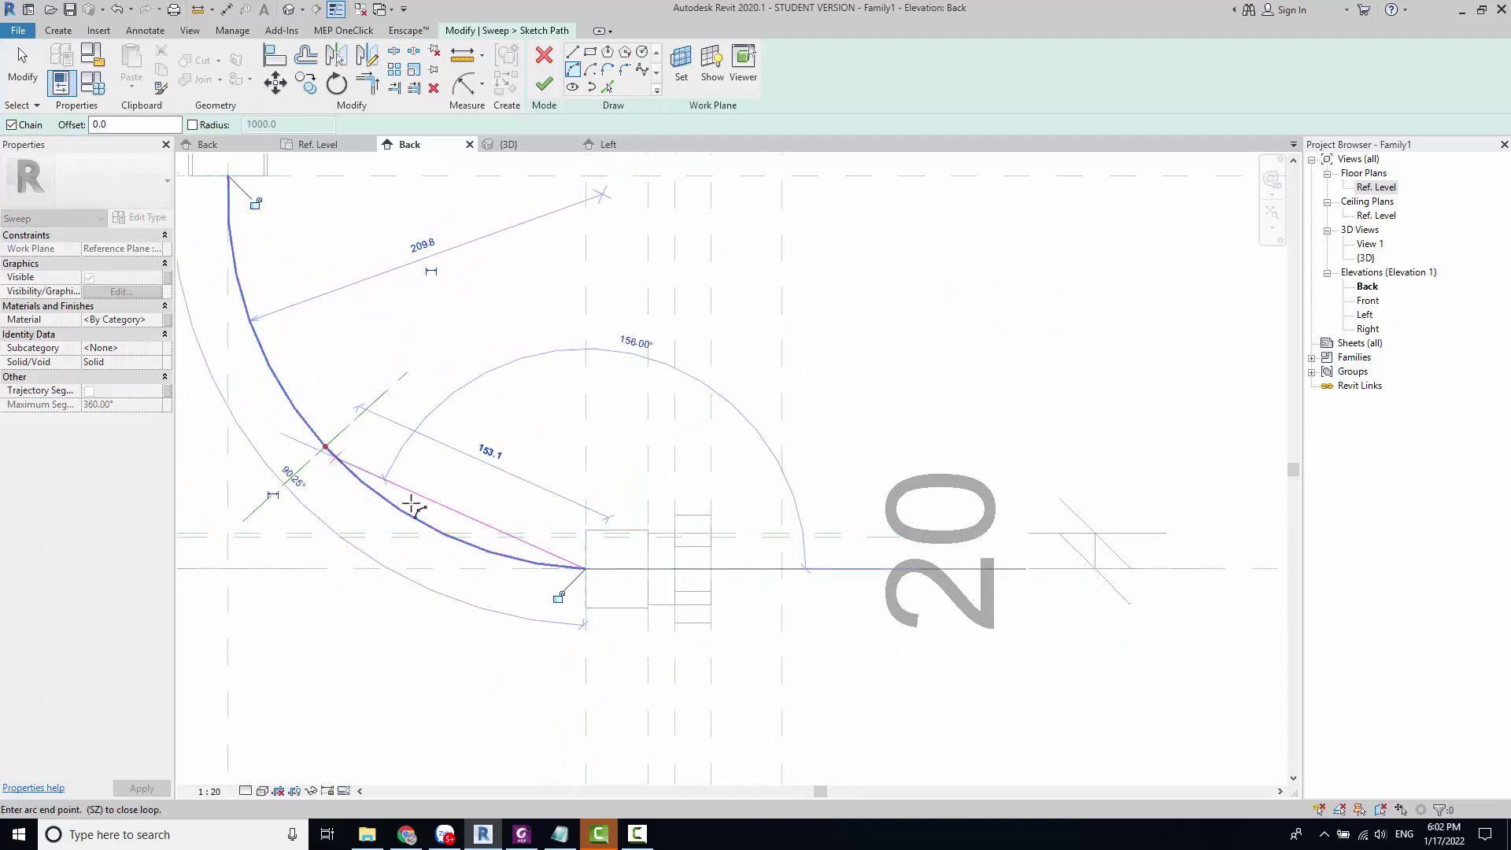
pyautogui.scroll(-2, 476, 591)
pyautogui.press('Escape')
pyautogui.scroll(1, 430, 555)
pyautogui.scroll(-3, 430, 555)
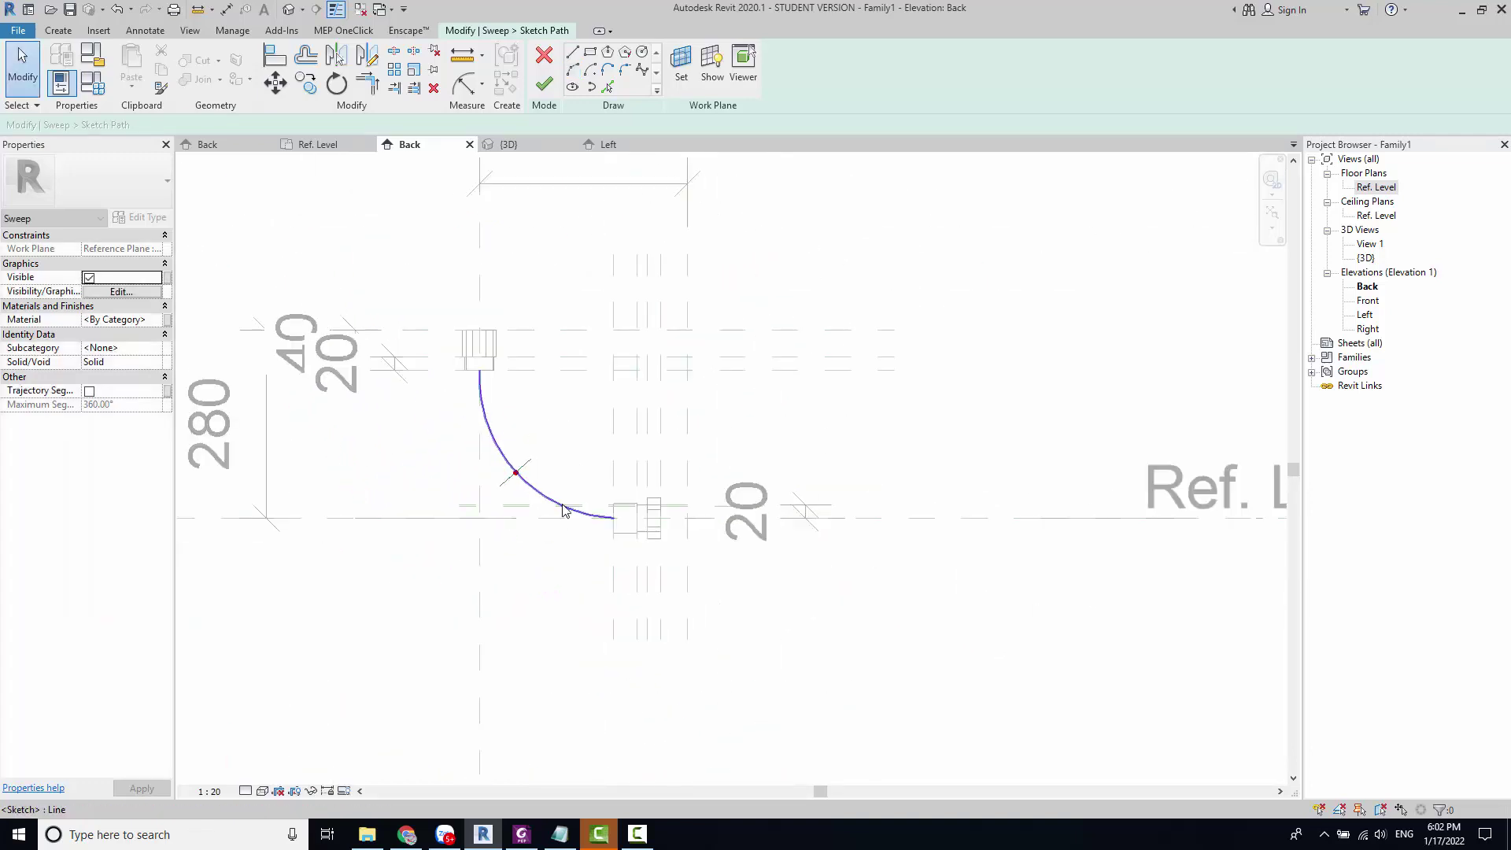
pyautogui.scroll(3, 666, 556)
pyautogui.scroll(-3, 666, 557)
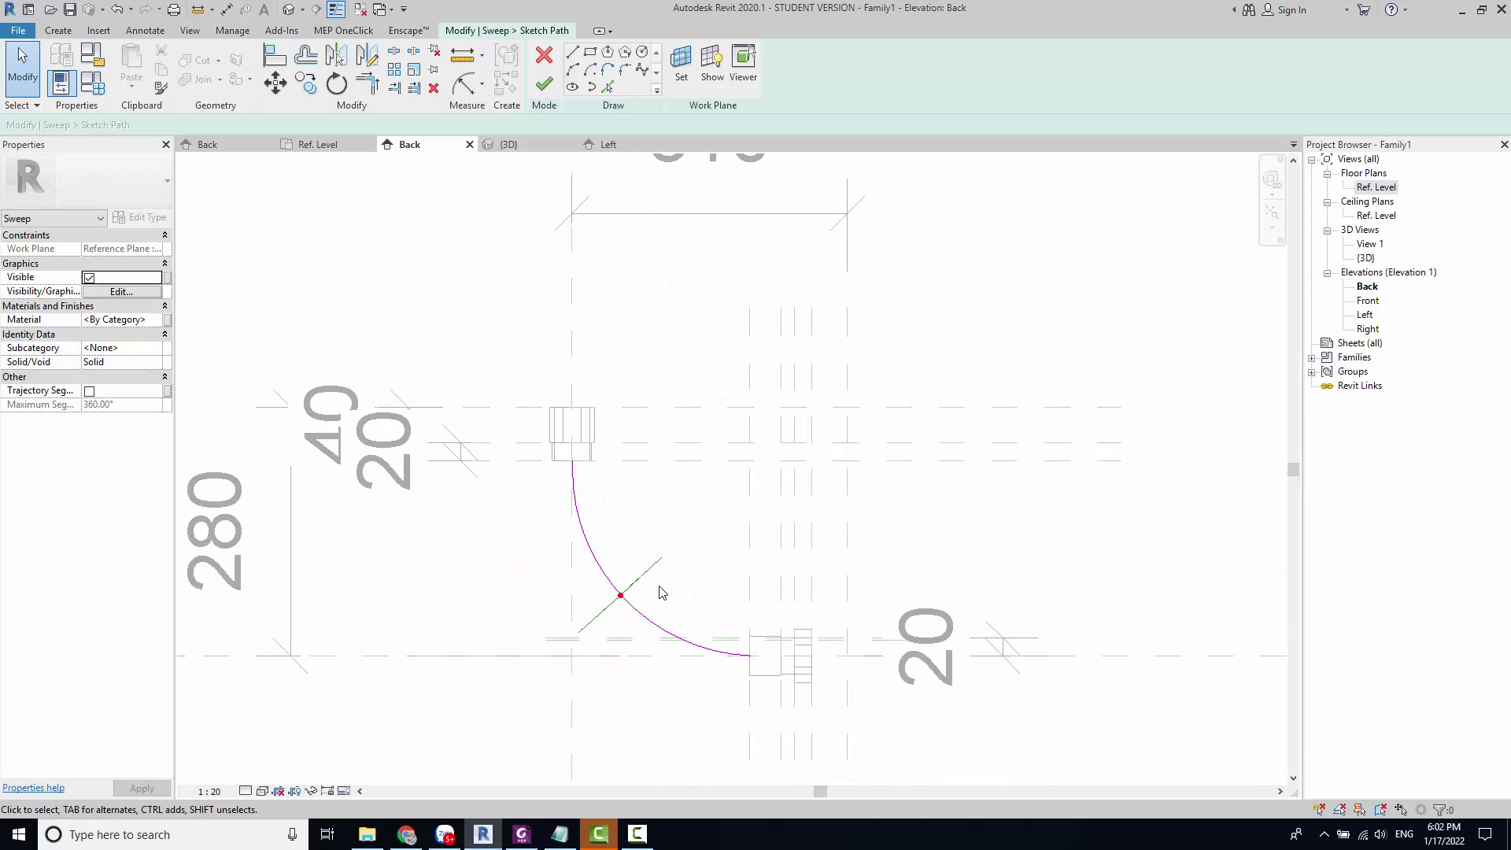
pyautogui.moveTo(647, 589); pyautogui.dragTo(634, 453, button='middle')
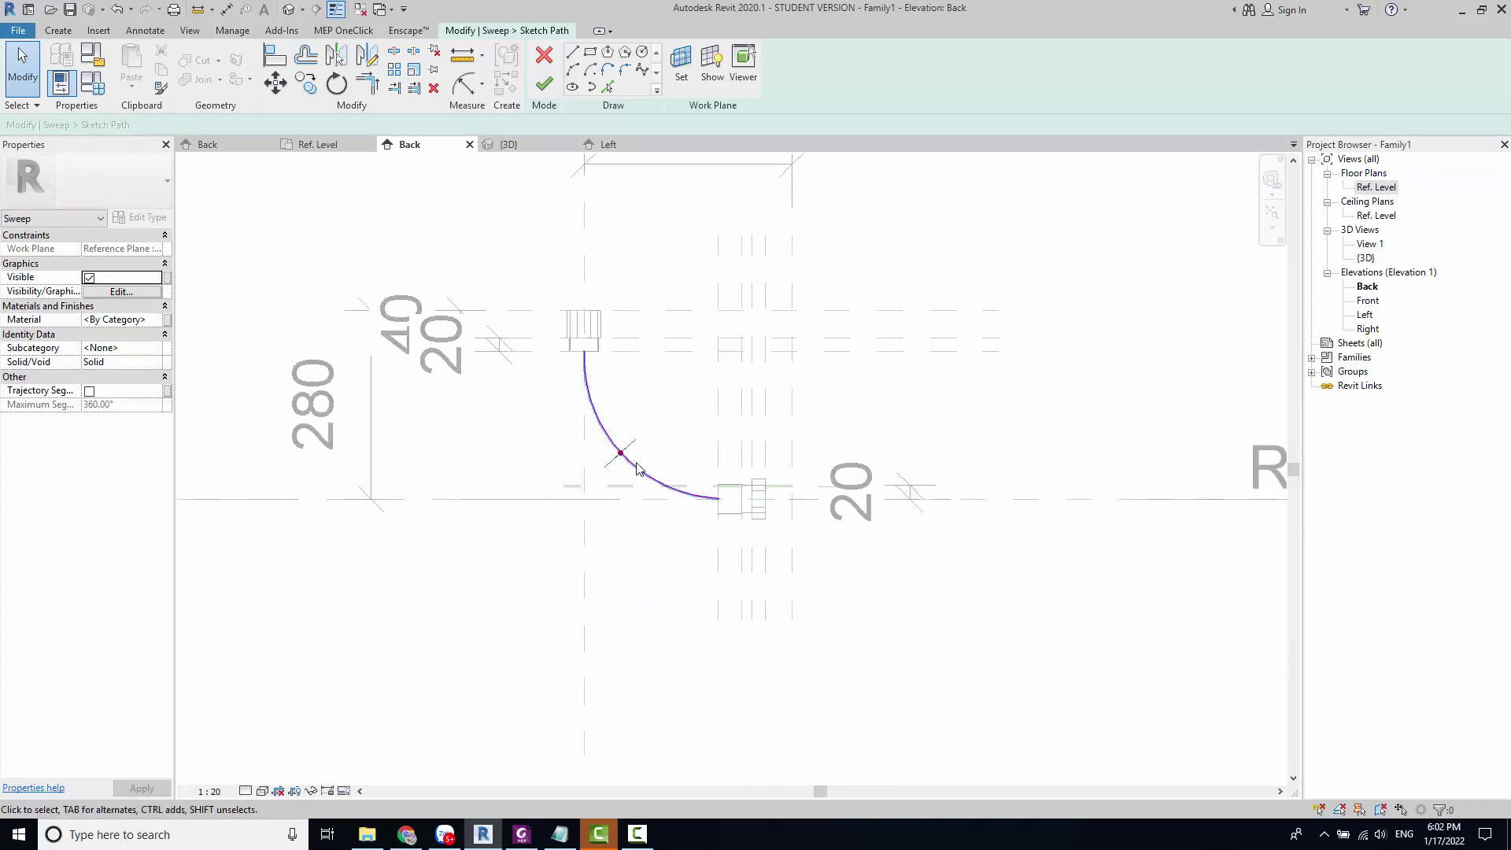
pyautogui.scroll(2, 636, 445)
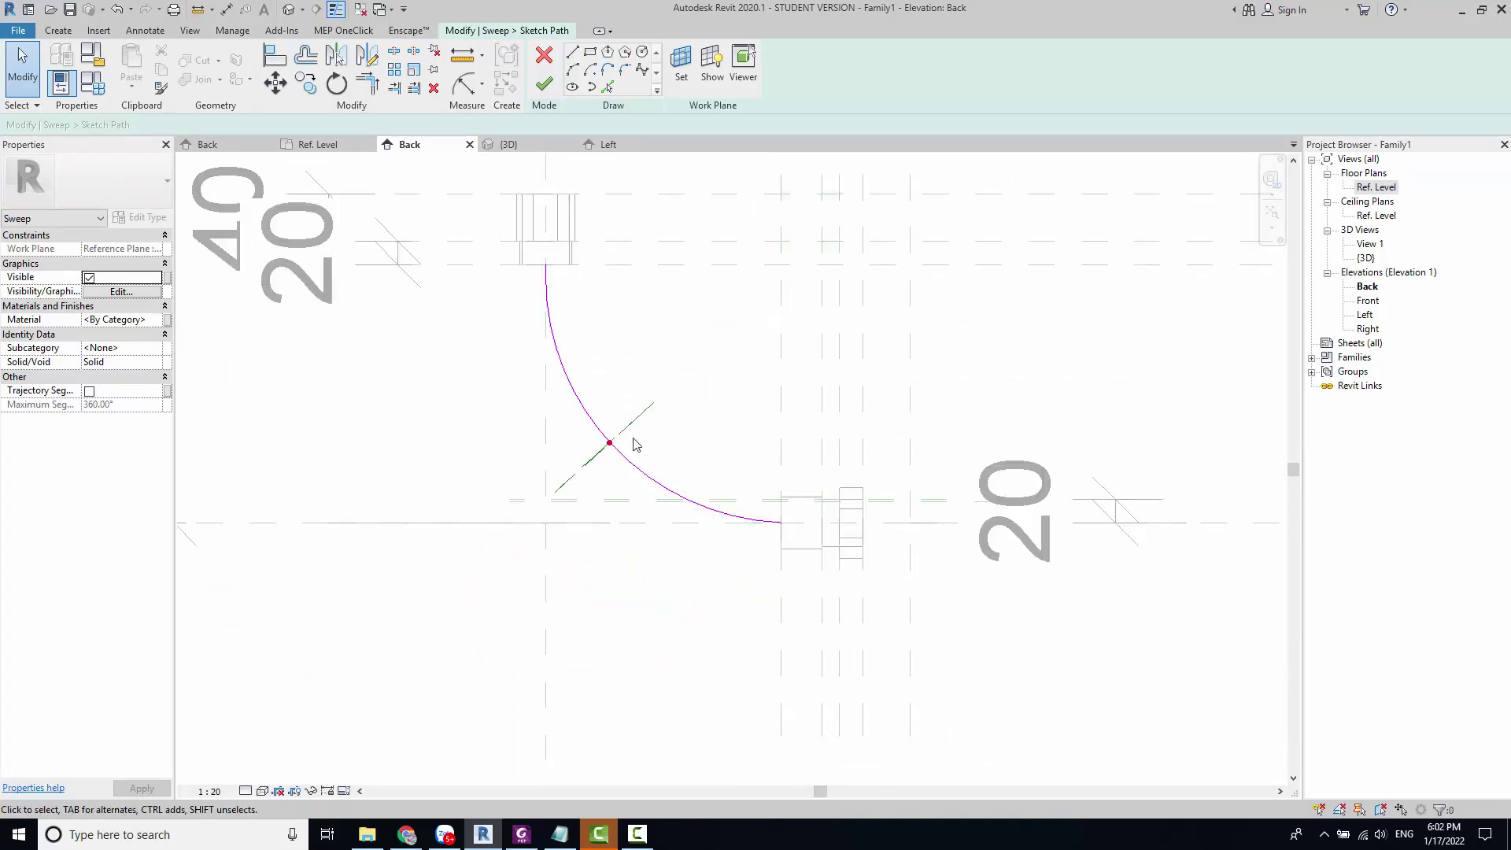
pyautogui.click(544, 87)
# Step: Show the family in 3D and start a circle profile sketch for the sweep
pyautogui.click(291, 9)
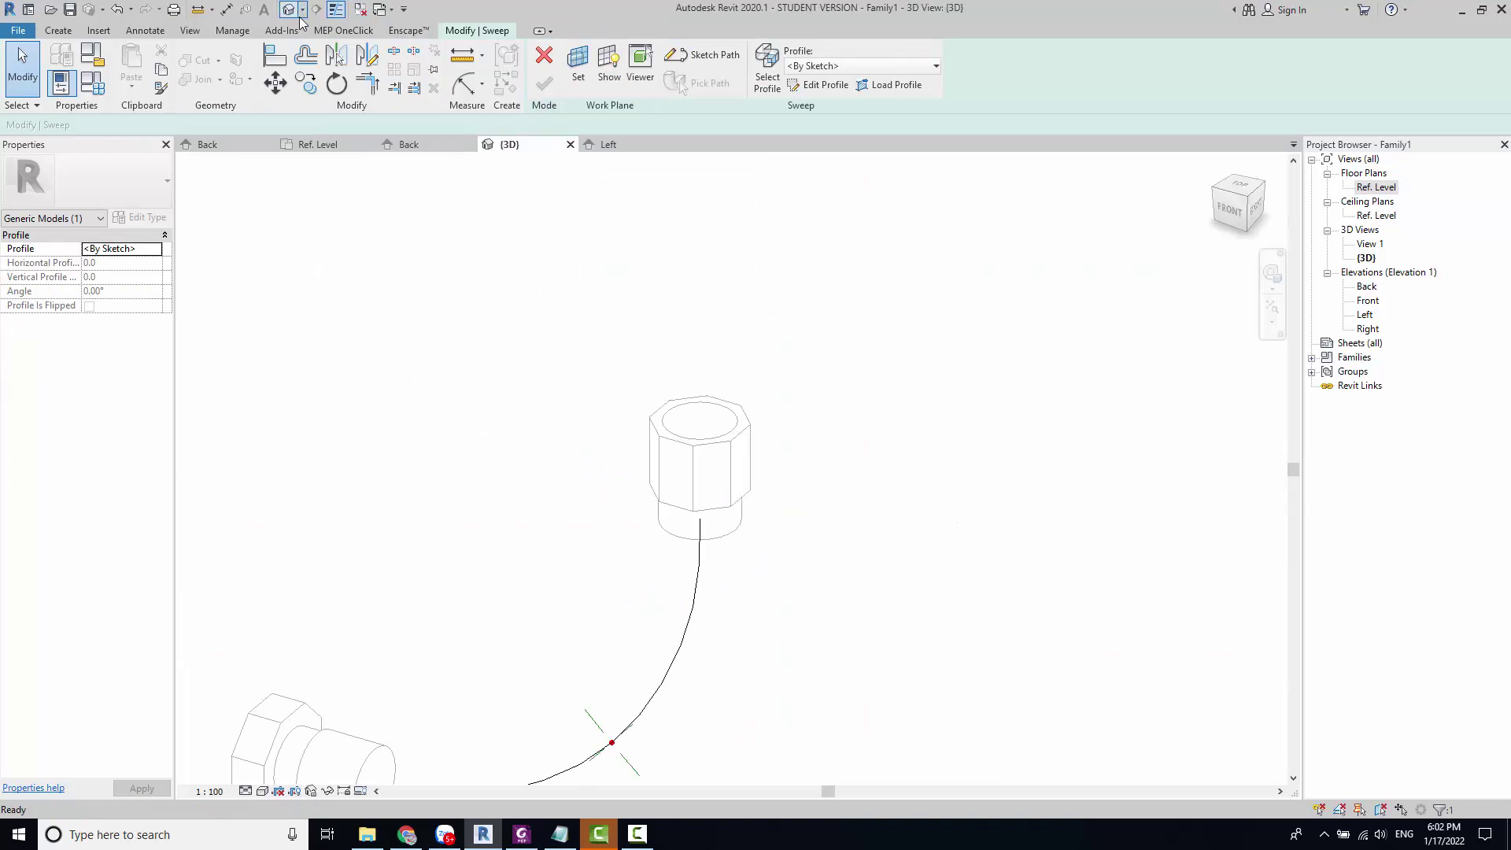
pyautogui.scroll(3, 696, 603)
pyautogui.moveTo(830, 506)
pyautogui.mouseDown(button='middle')
pyautogui.moveTo(708, 189)
pyautogui.moveTo(707, 458)
pyautogui.mouseUp(button='middle')
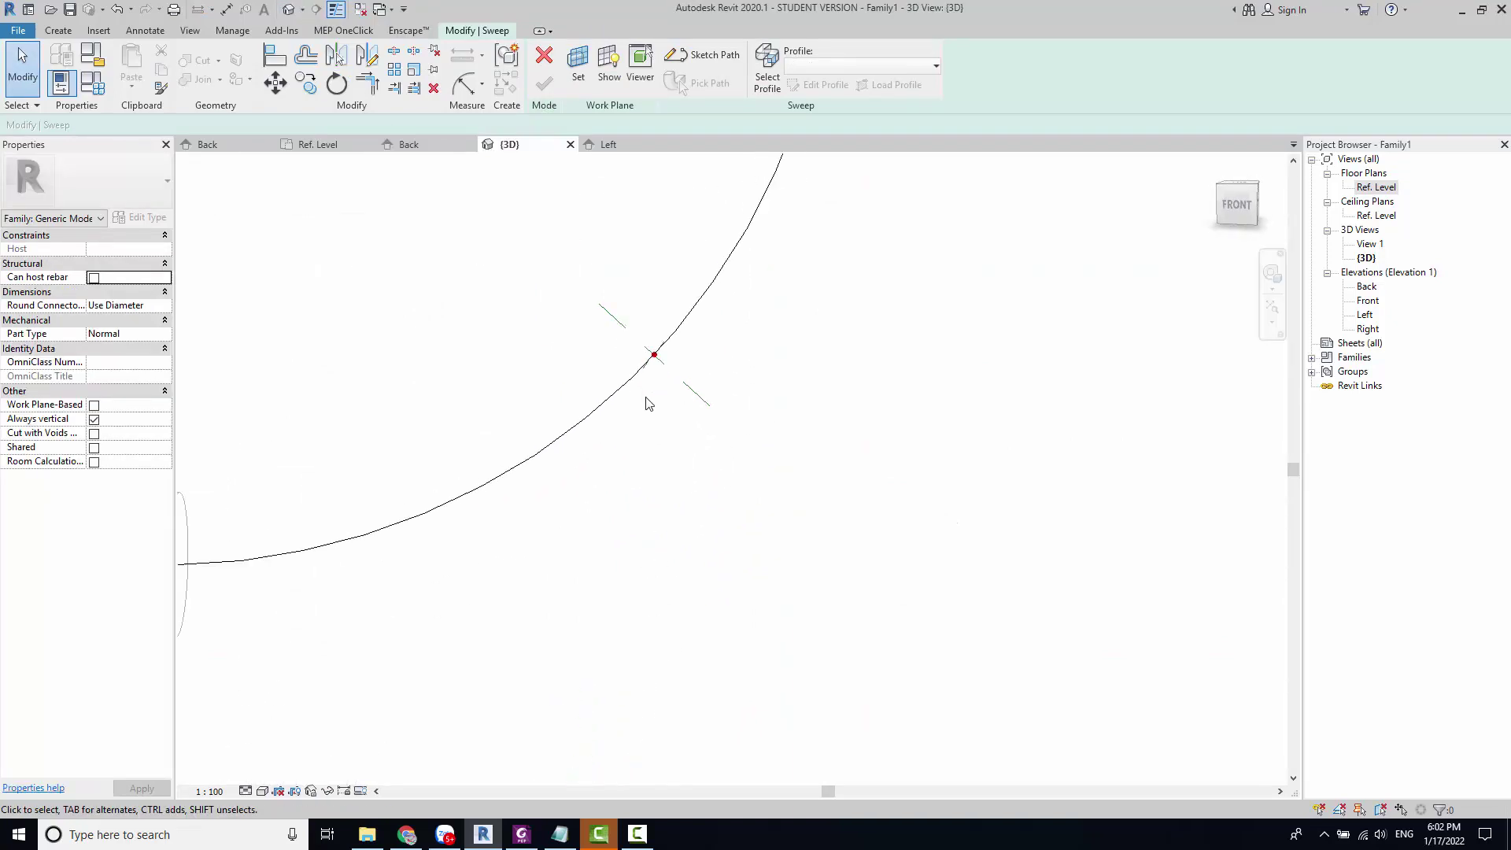
pyautogui.click(766, 79)
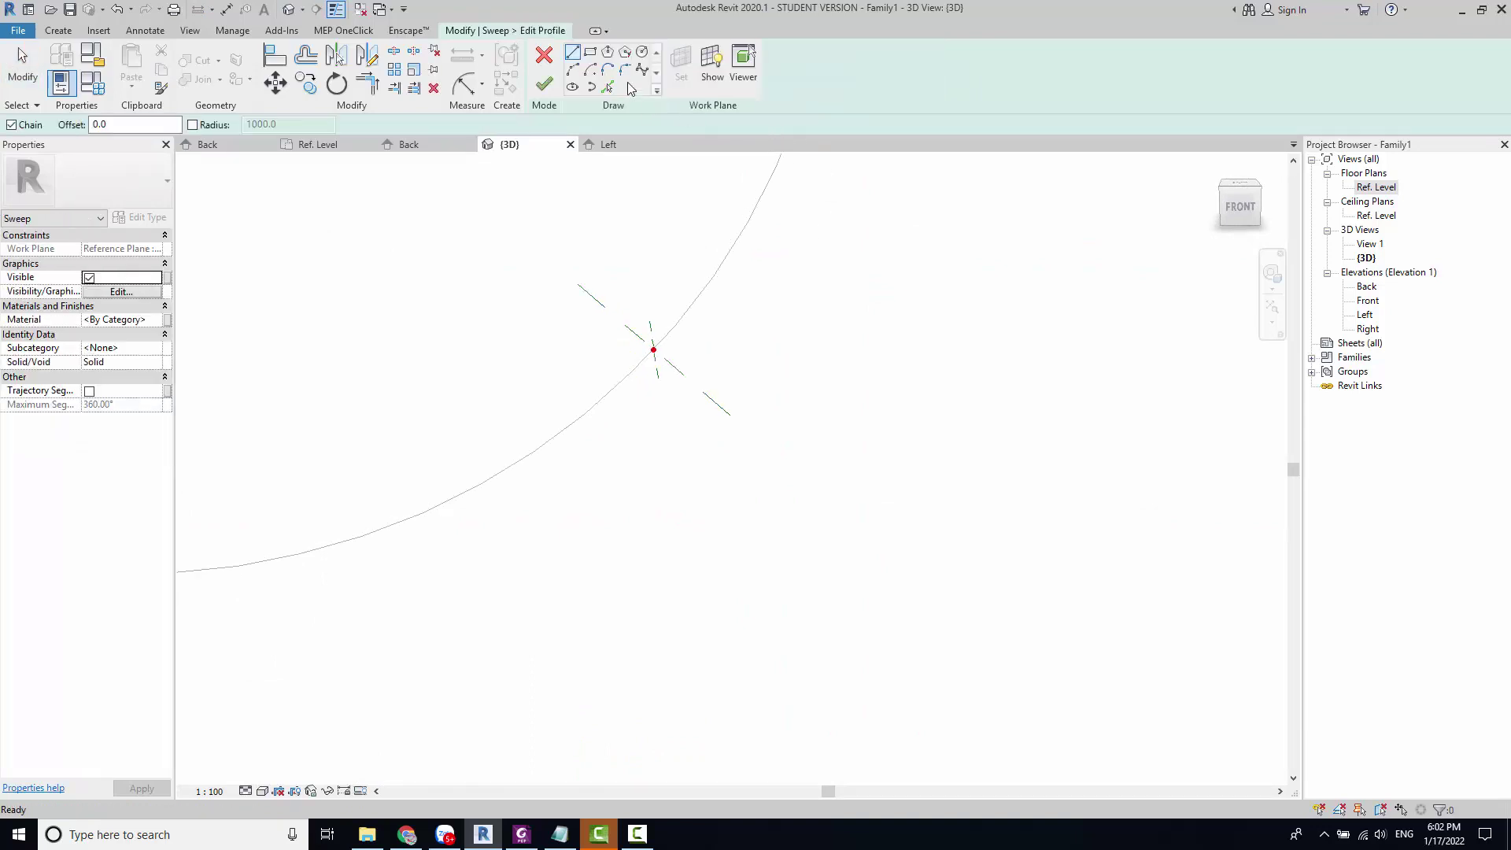
pyautogui.click(642, 52)
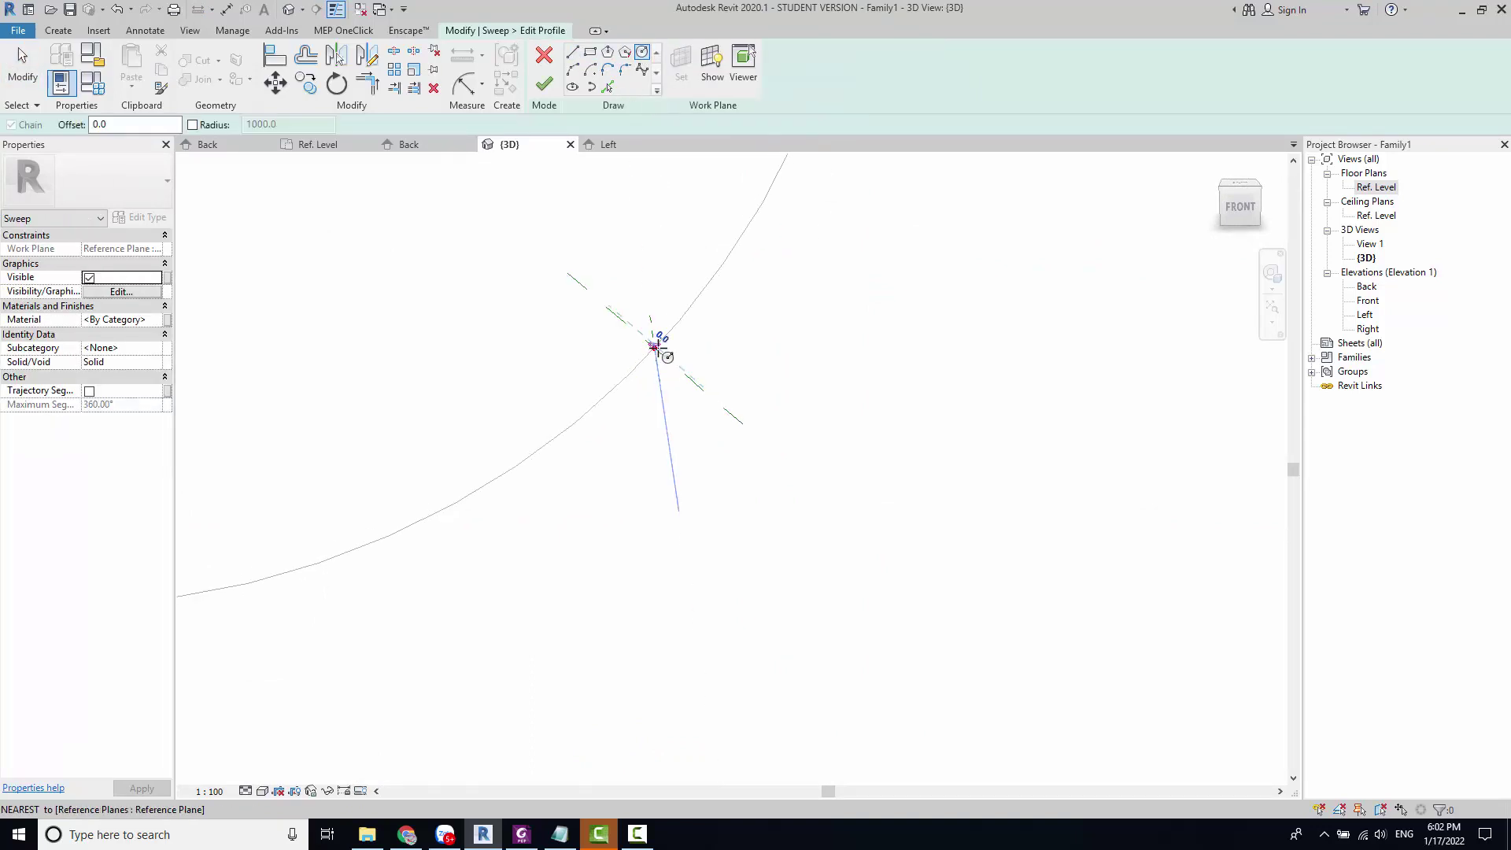
# Step: Draw a radius-20 circle on the path point and complete the hose sweep
pyautogui.scroll(3, 659, 349)
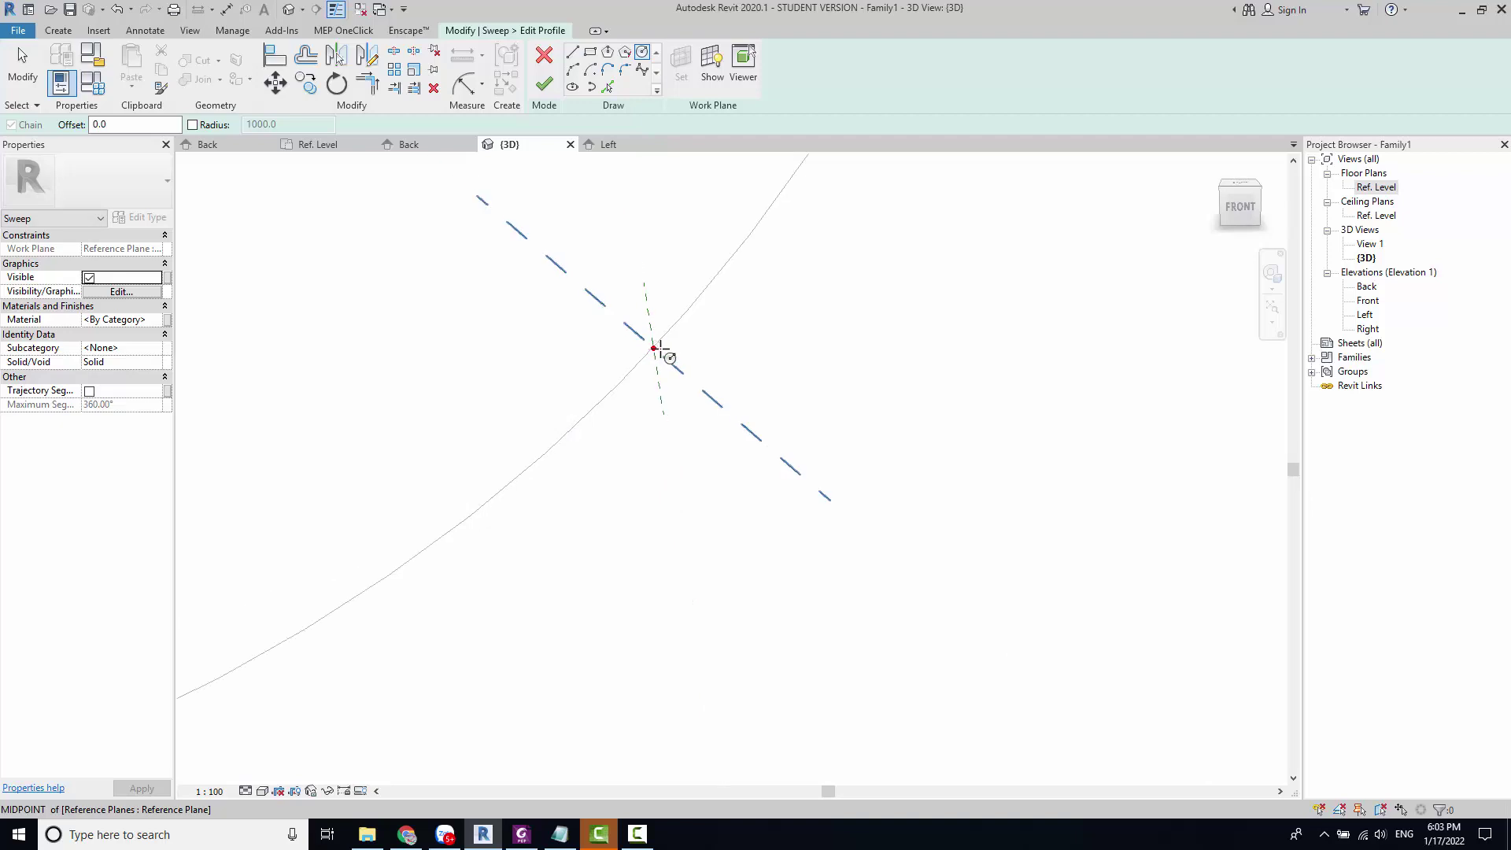
pyautogui.click(655, 349)
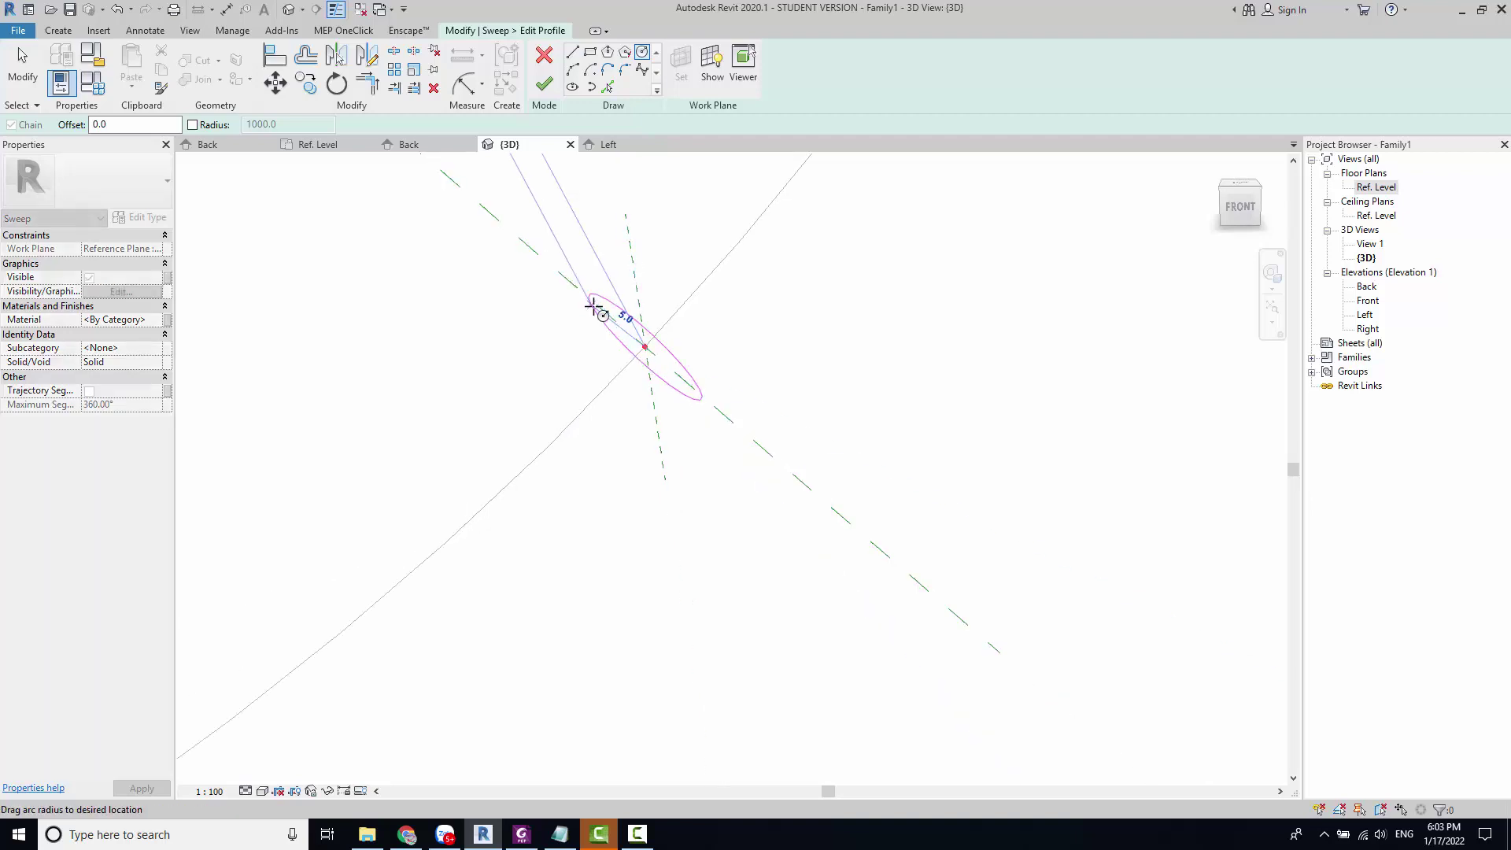
pyautogui.write('20')
pyautogui.press('Return')
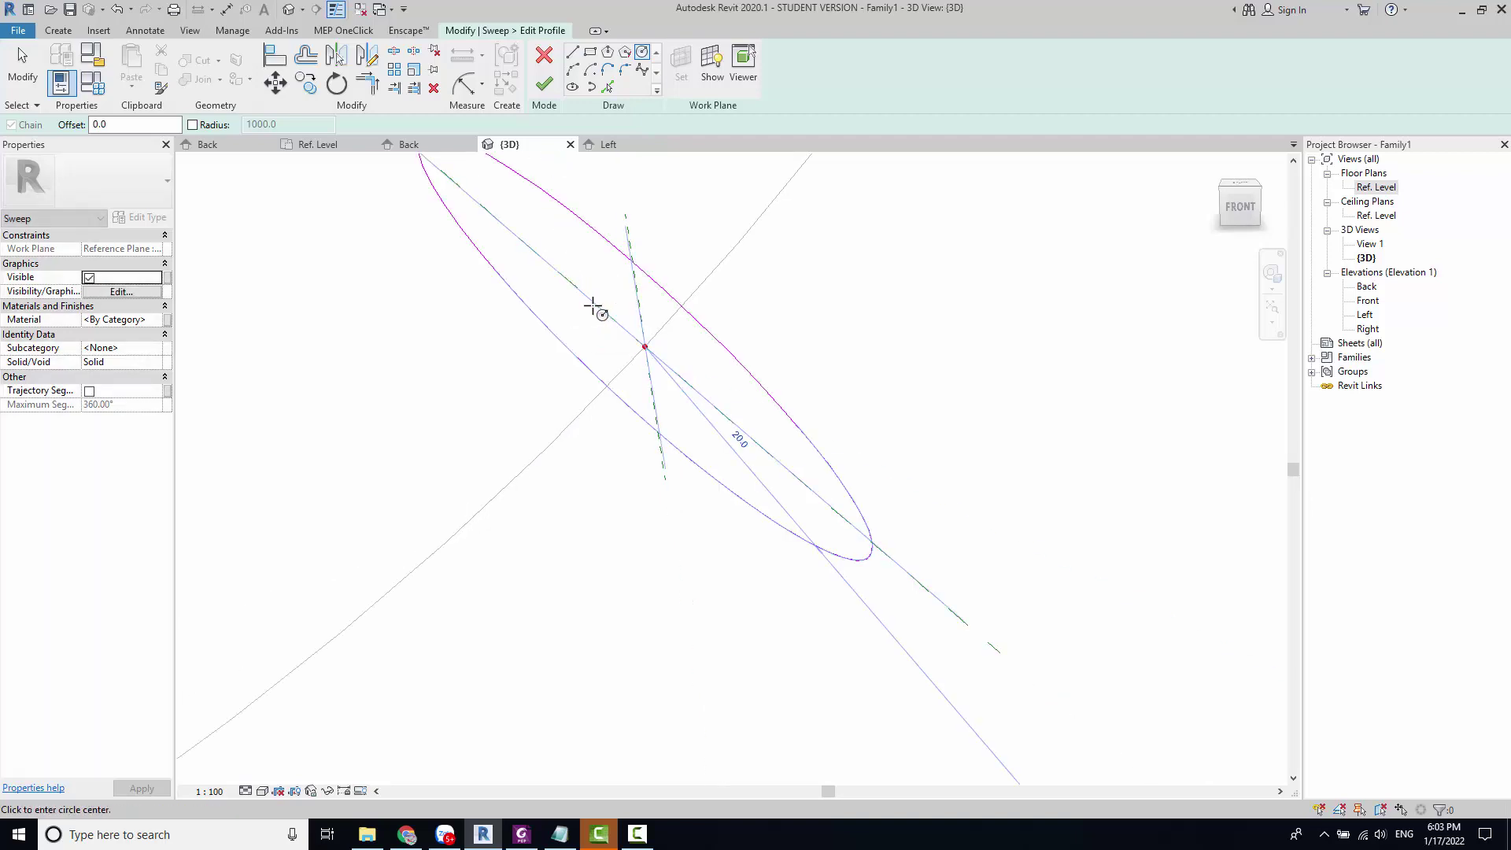
pyautogui.scroll(-3, 618, 328)
pyautogui.scroll(3, 618, 327)
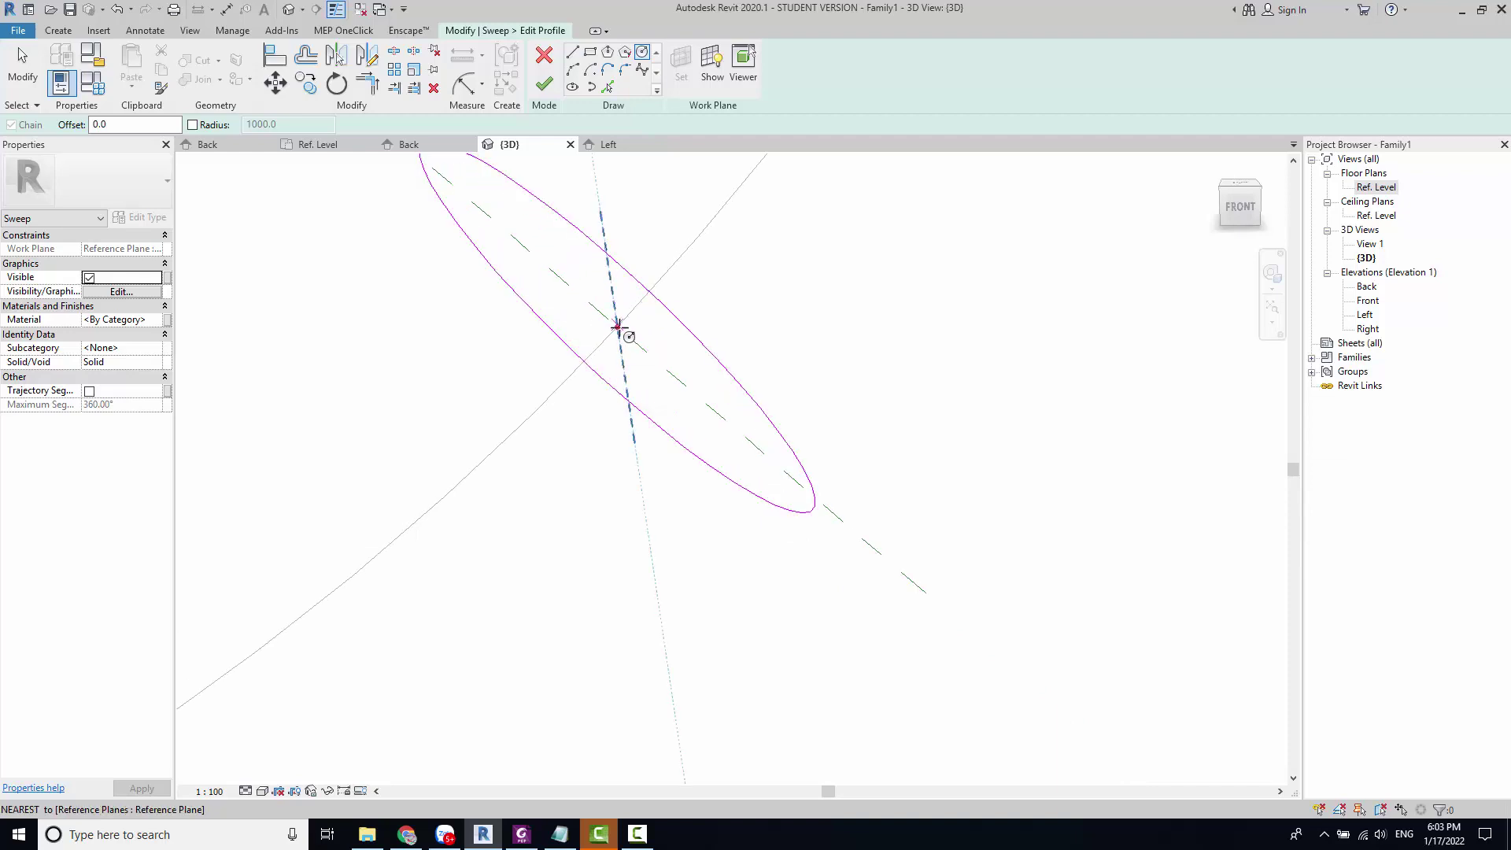
pyautogui.click(545, 85)
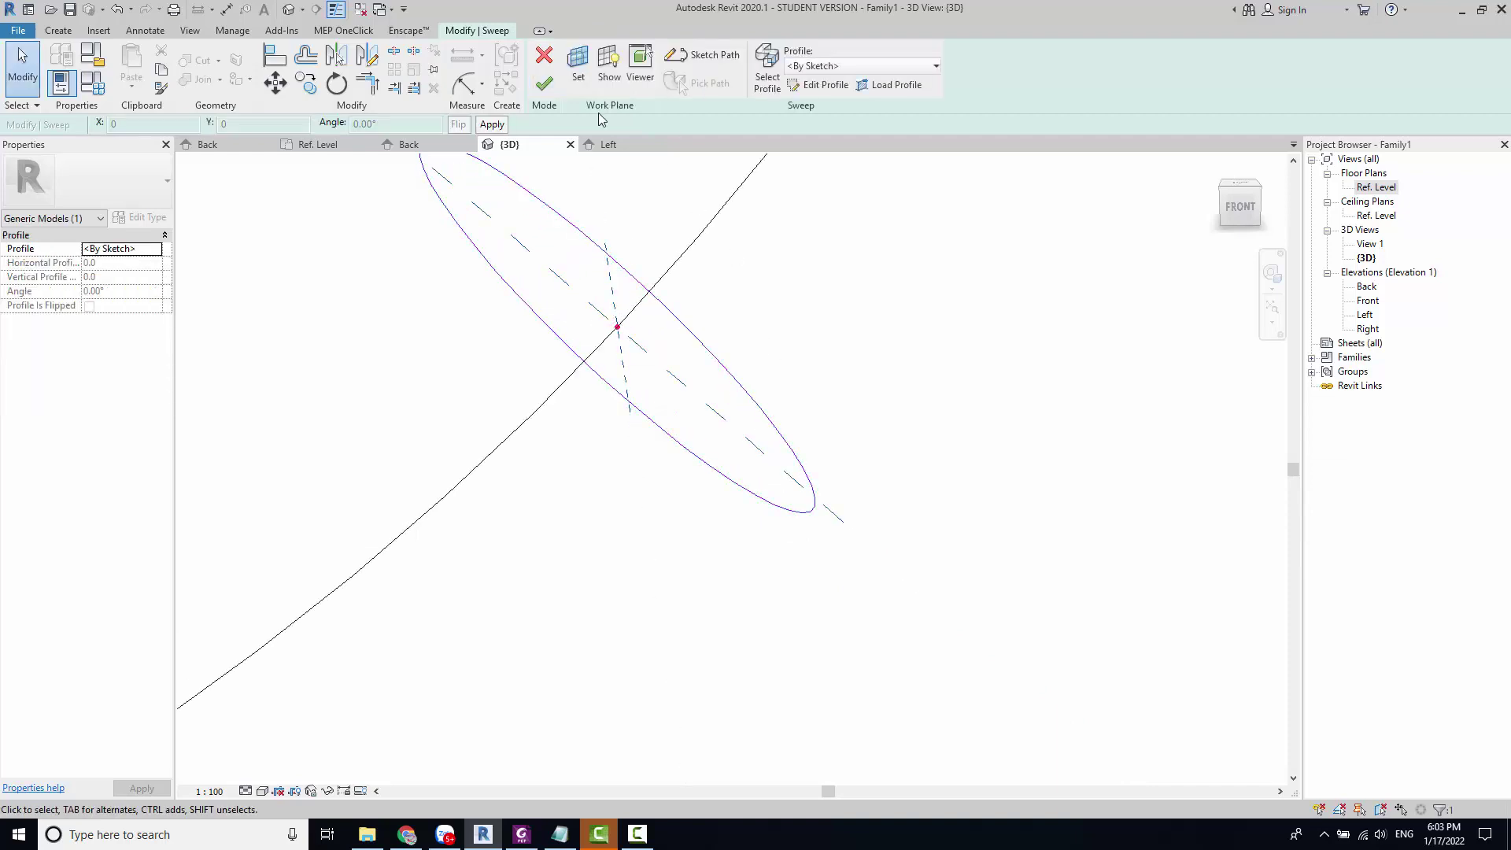
pyautogui.click(545, 84)
pyautogui.scroll(-3, 747, 338)
# Step: Orbit the 3D model, then go through the Ref. Level plan to the Back elevation
pyautogui.scroll(-2, 610, 247)
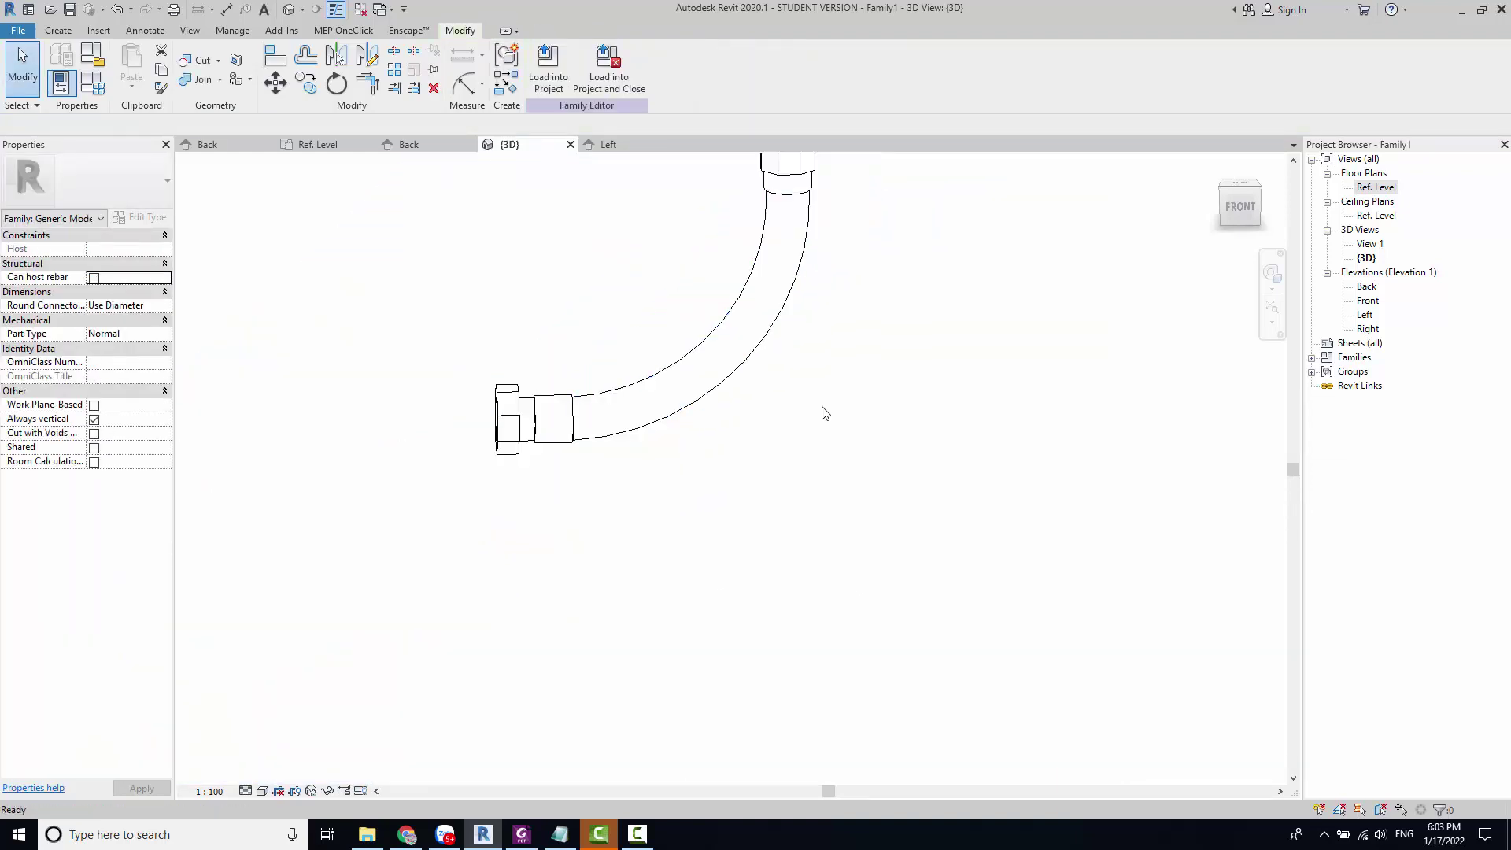
pyautogui.keyDown('shift'); pyautogui.moveTo(682, 460); pyautogui.dragTo(1066, 304, button='middle'); pyautogui.keyUp('shift')
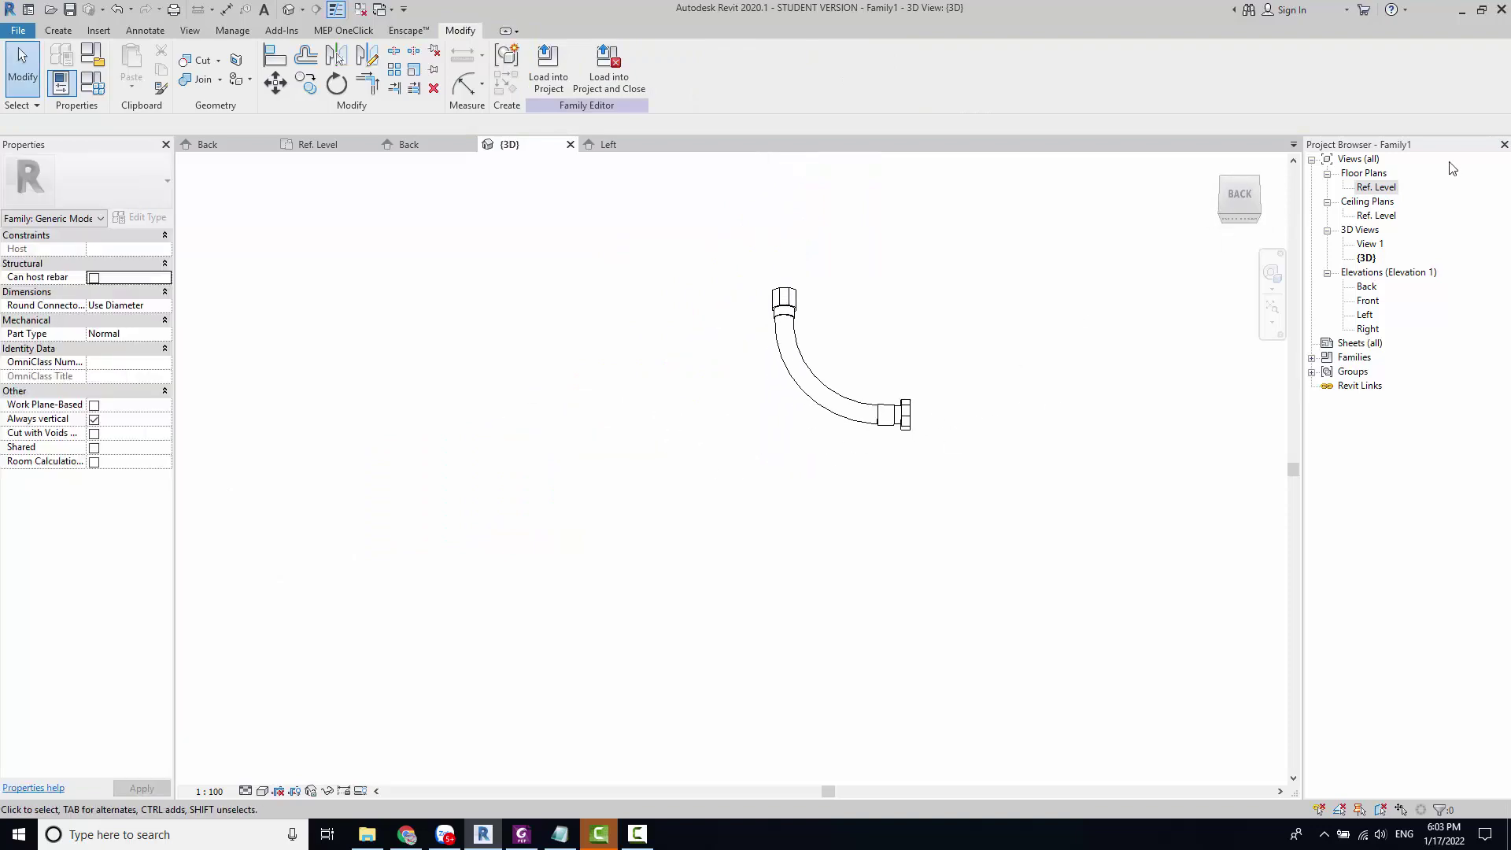
pyautogui.click(1365, 189)
pyautogui.doubleClick(1366, 189)
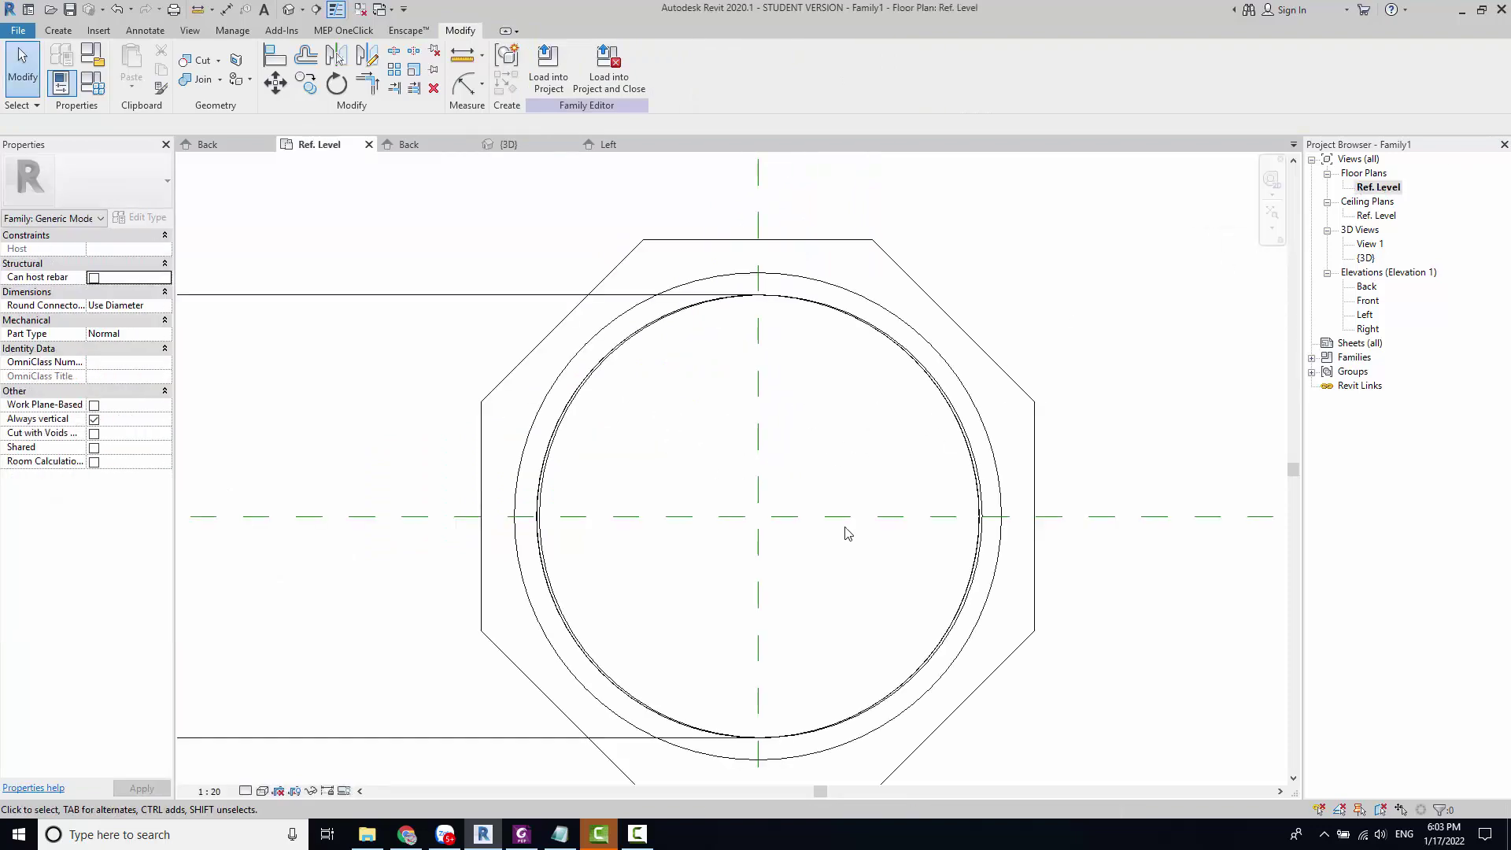
pyautogui.click(413, 147)
pyautogui.scroll(2, 735, 528)
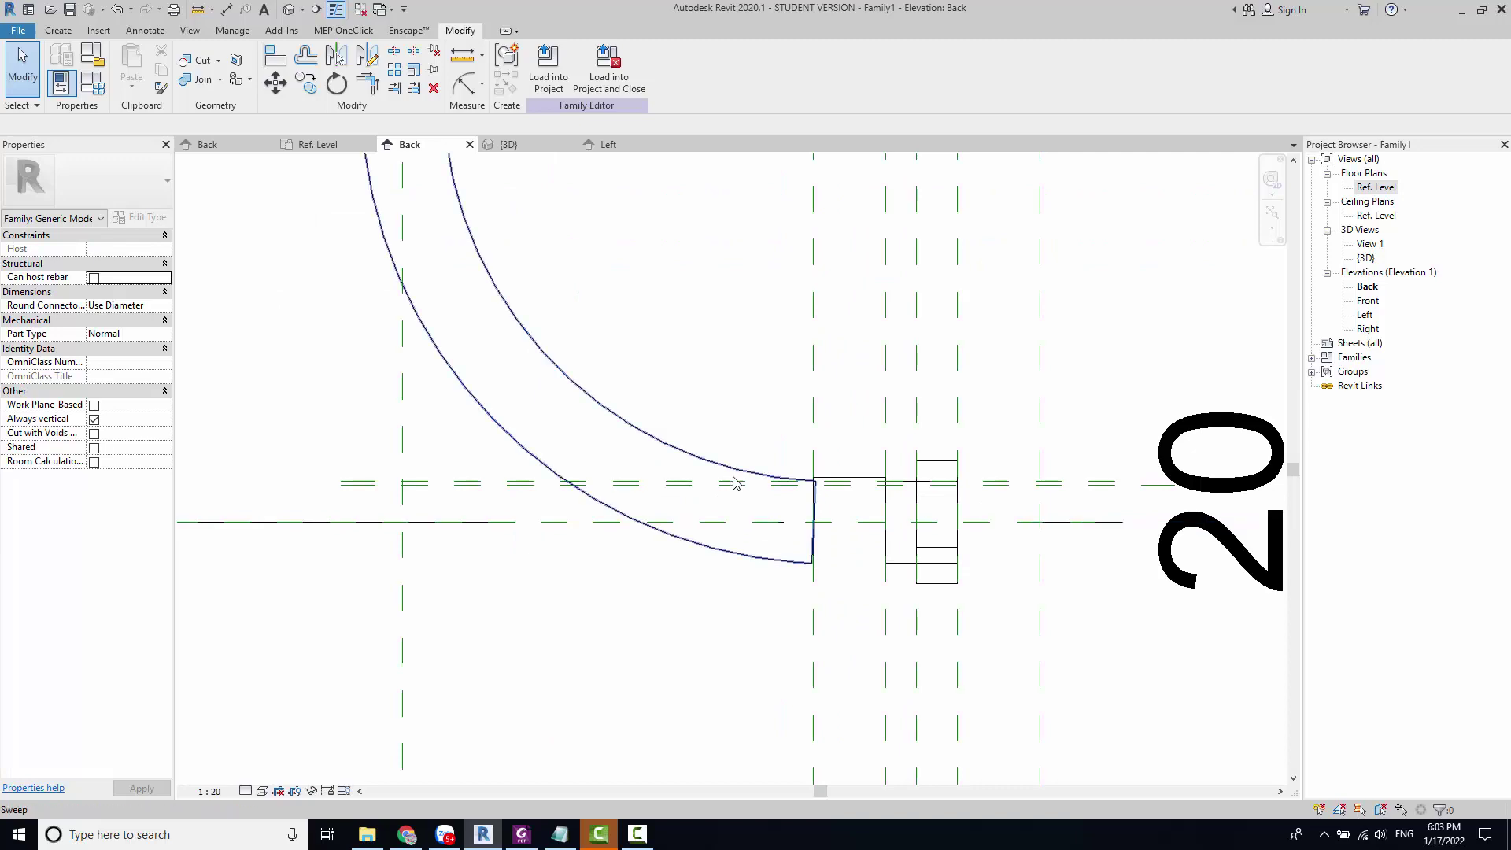
# Step: Delete the bent hose sweep, then undo the deletion
pyautogui.click(749, 497)
pyautogui.scroll(-3, 574, 394)
pyautogui.scroll(3, 513, 297)
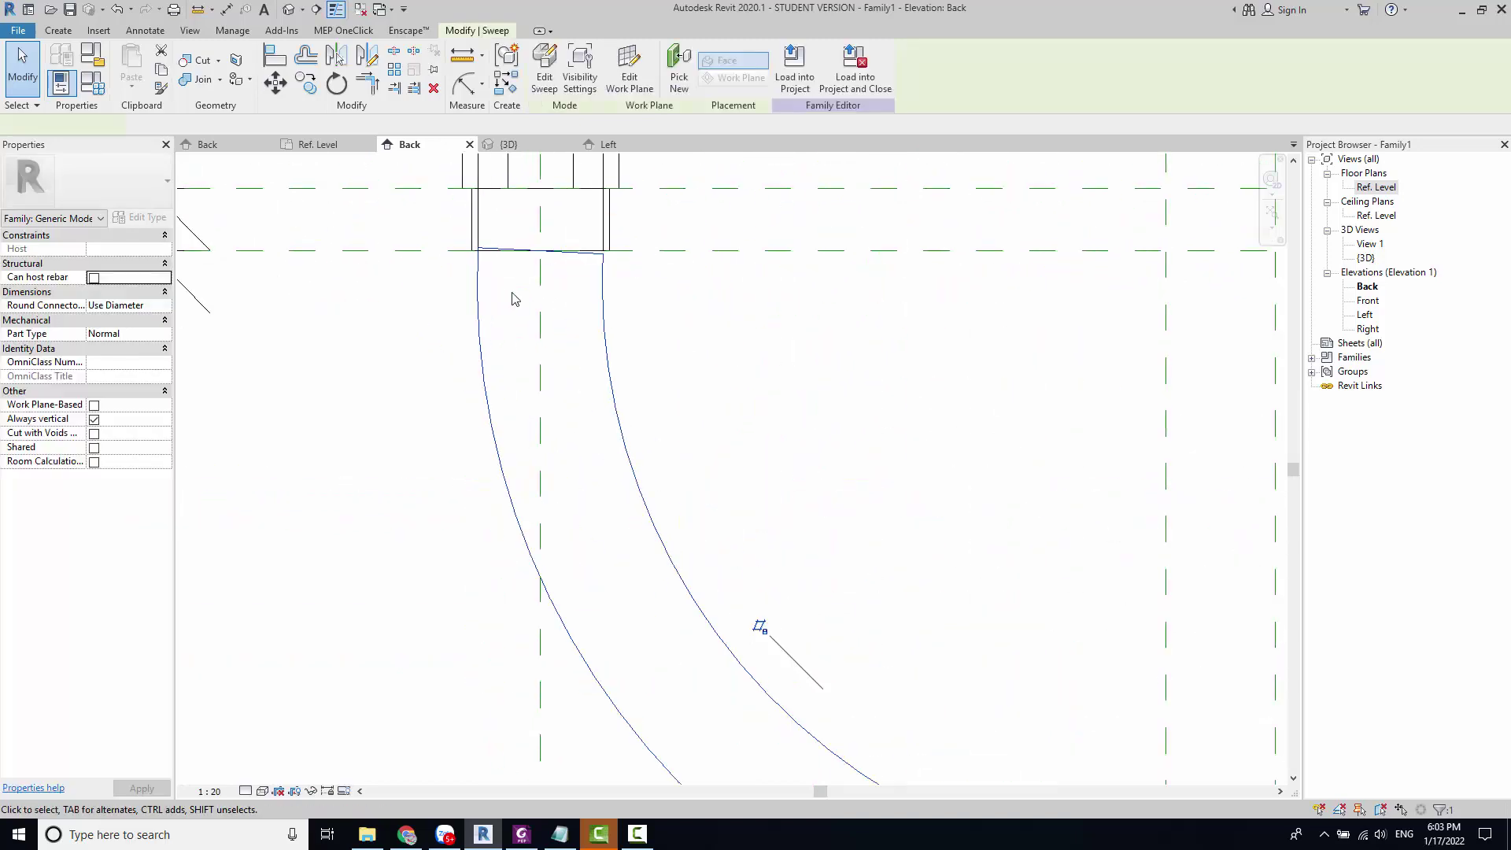
pyautogui.scroll(-2, 598, 314)
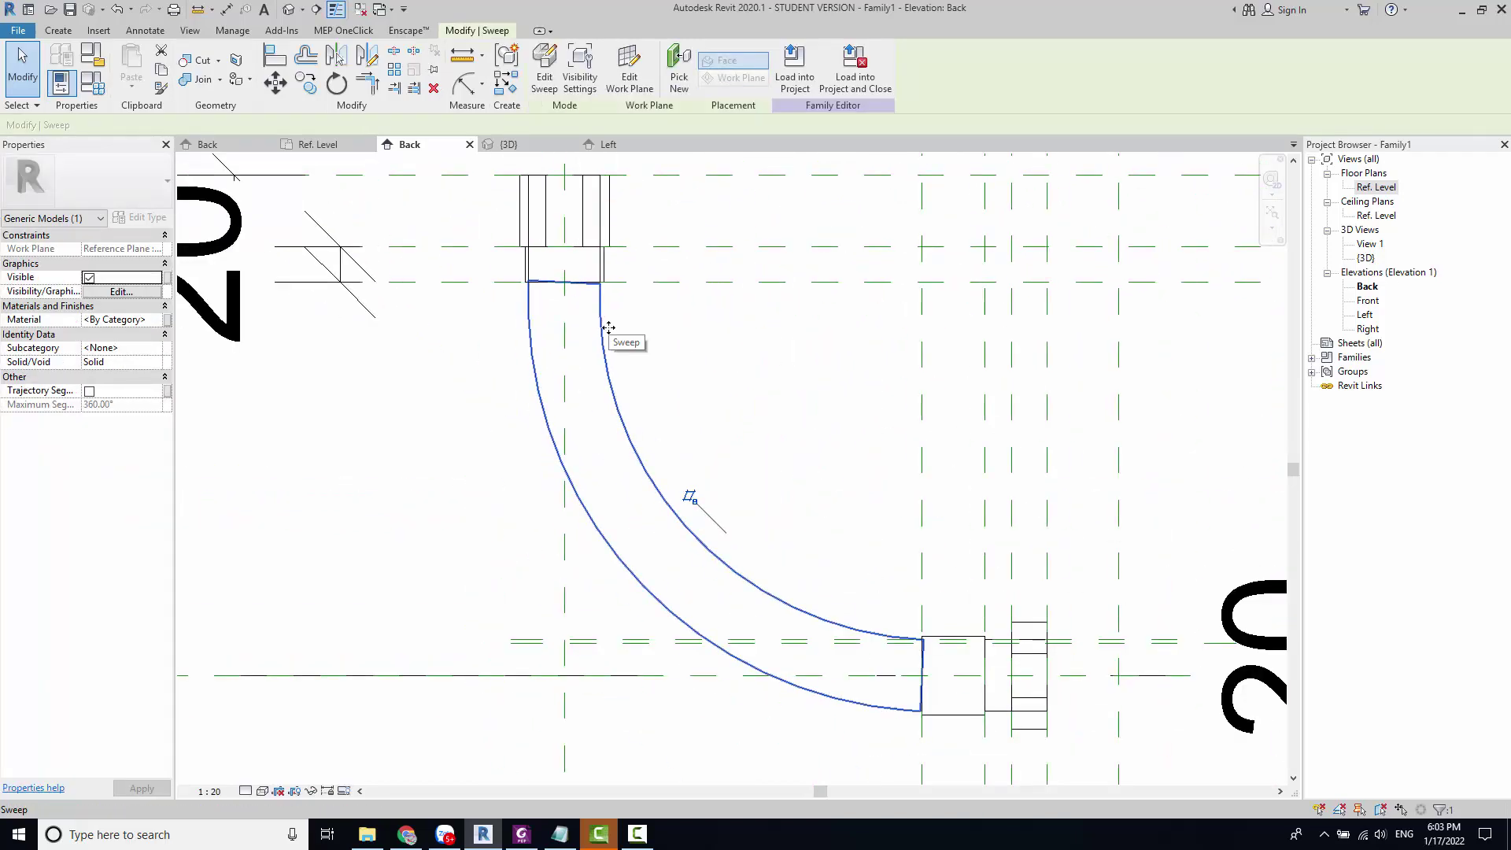
pyautogui.press('Delete')
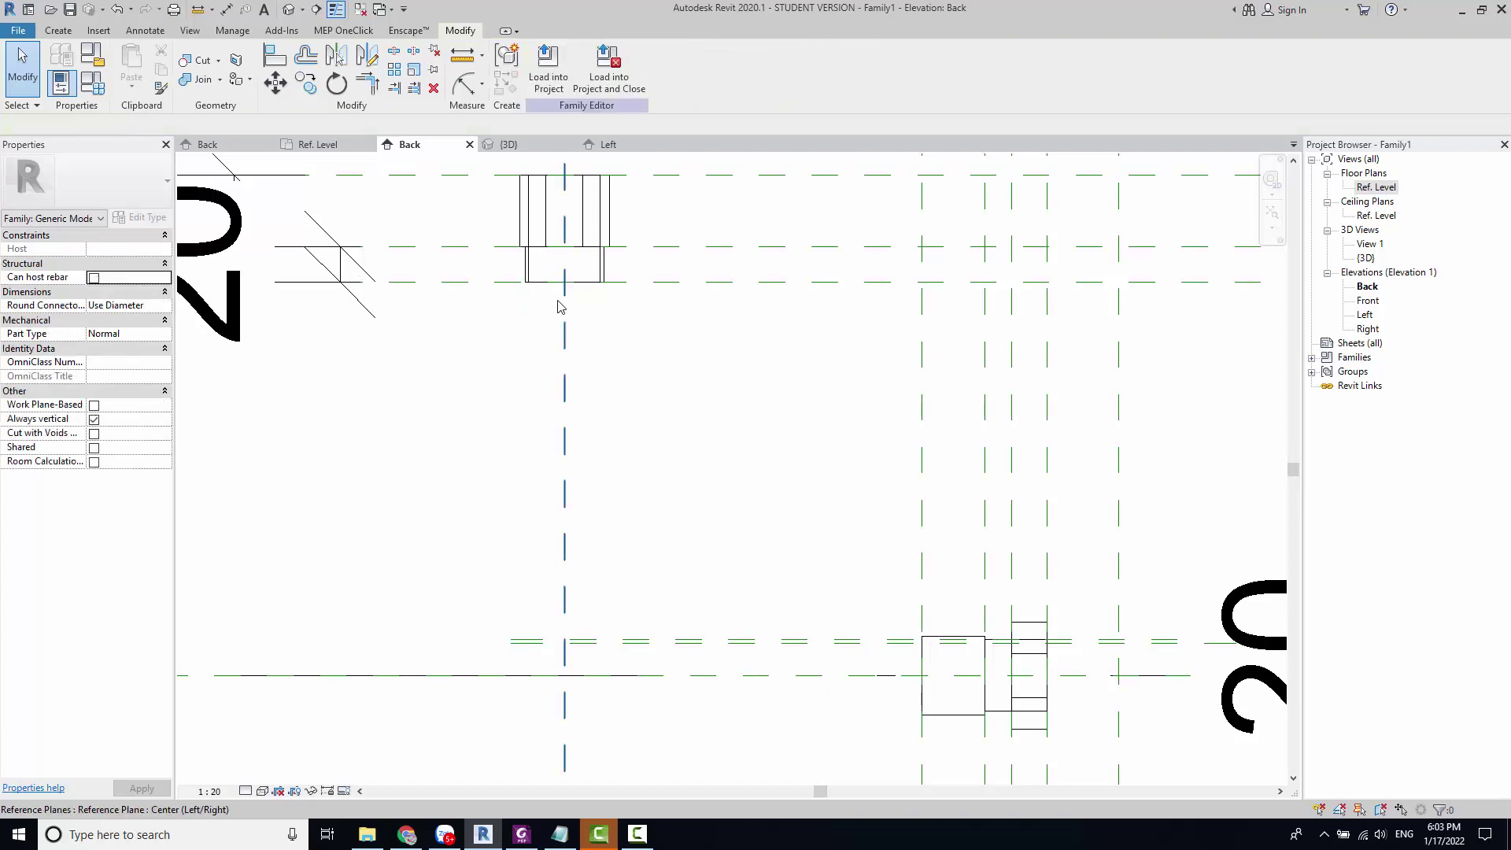
pyautogui.hotkey('ctrl', 'z')
# Step: Edit the hose sweep's path sketch and move the arc's top end lower
pyautogui.doubleClick(603, 329)
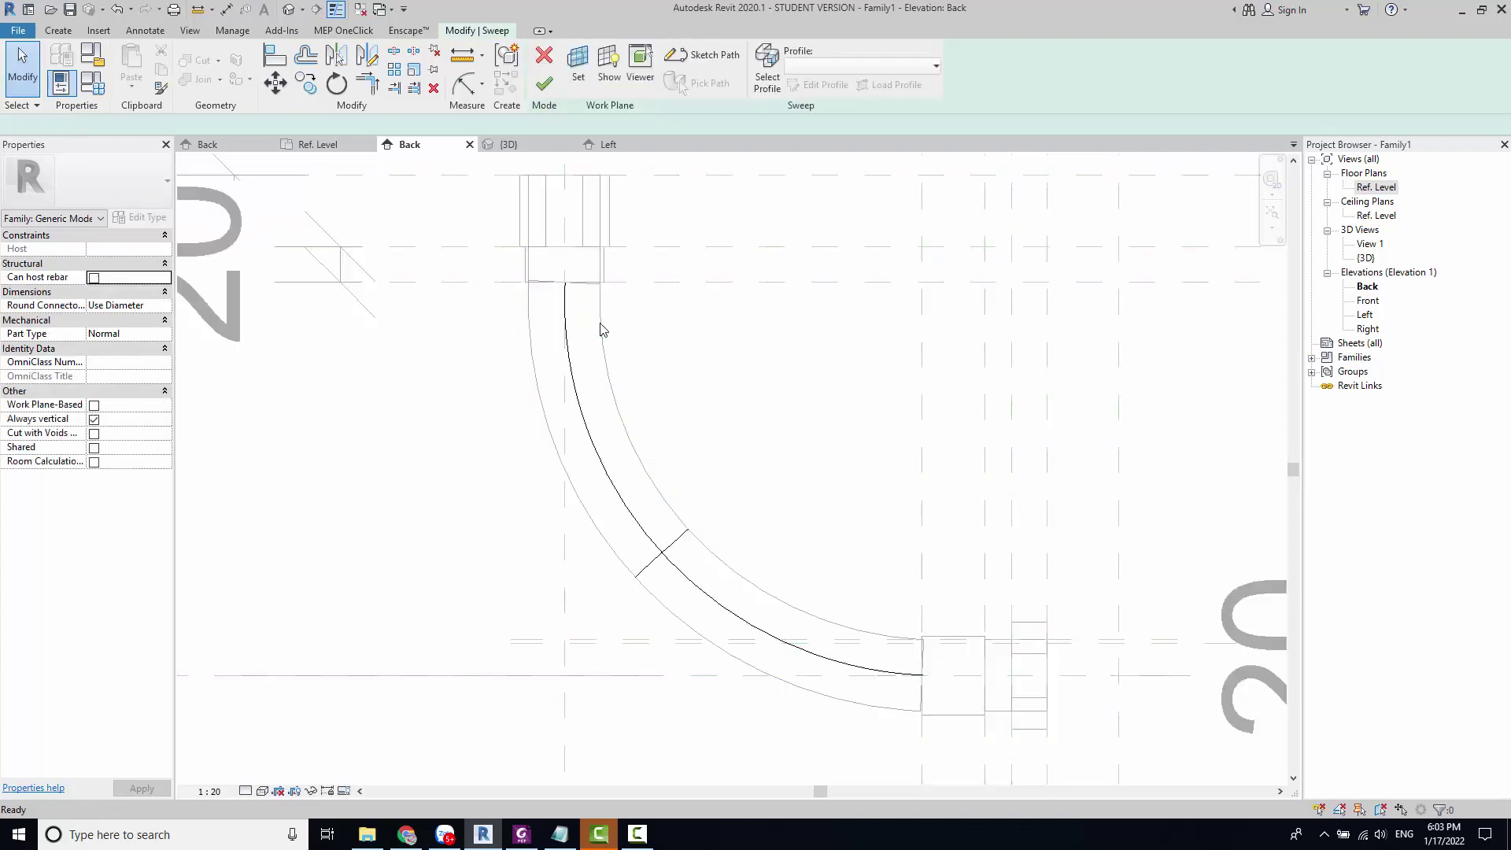
pyautogui.click(566, 319)
pyautogui.doubleClick(566, 318)
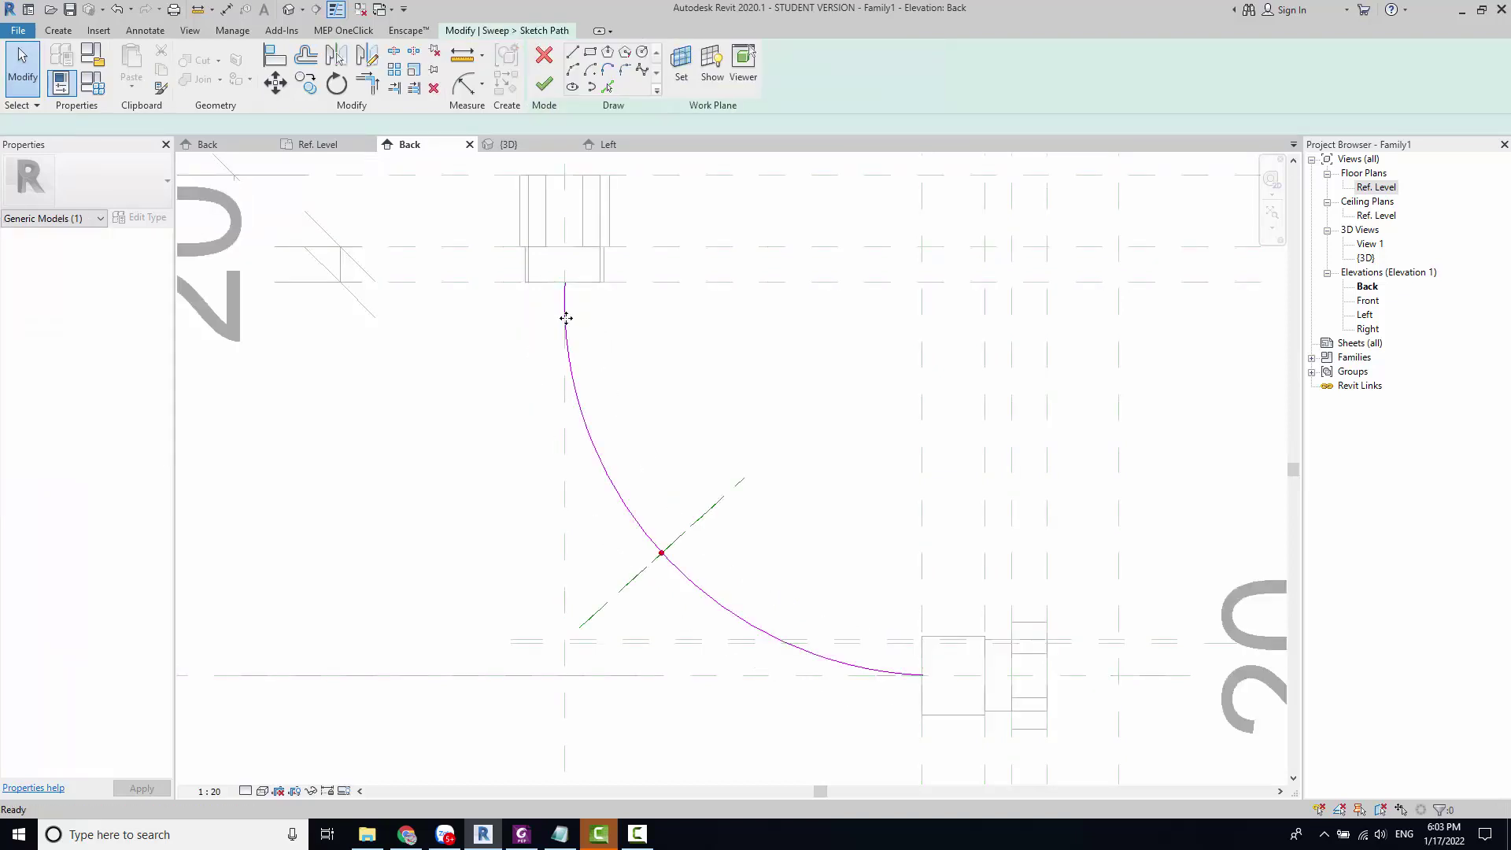
pyautogui.moveTo(565, 283); pyautogui.dragTo(566, 320)
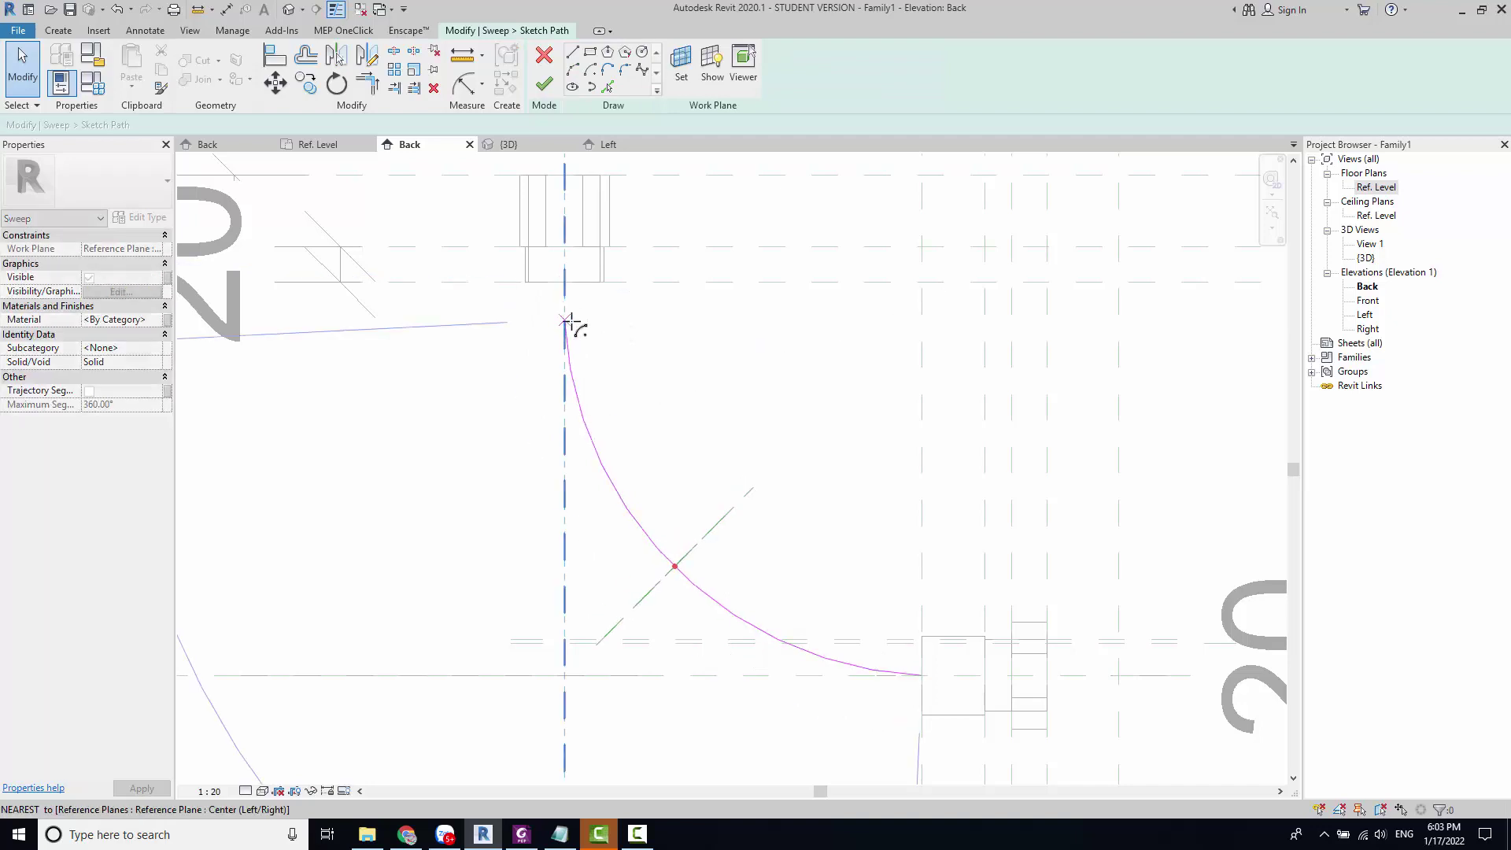
pyautogui.click(960, 714)
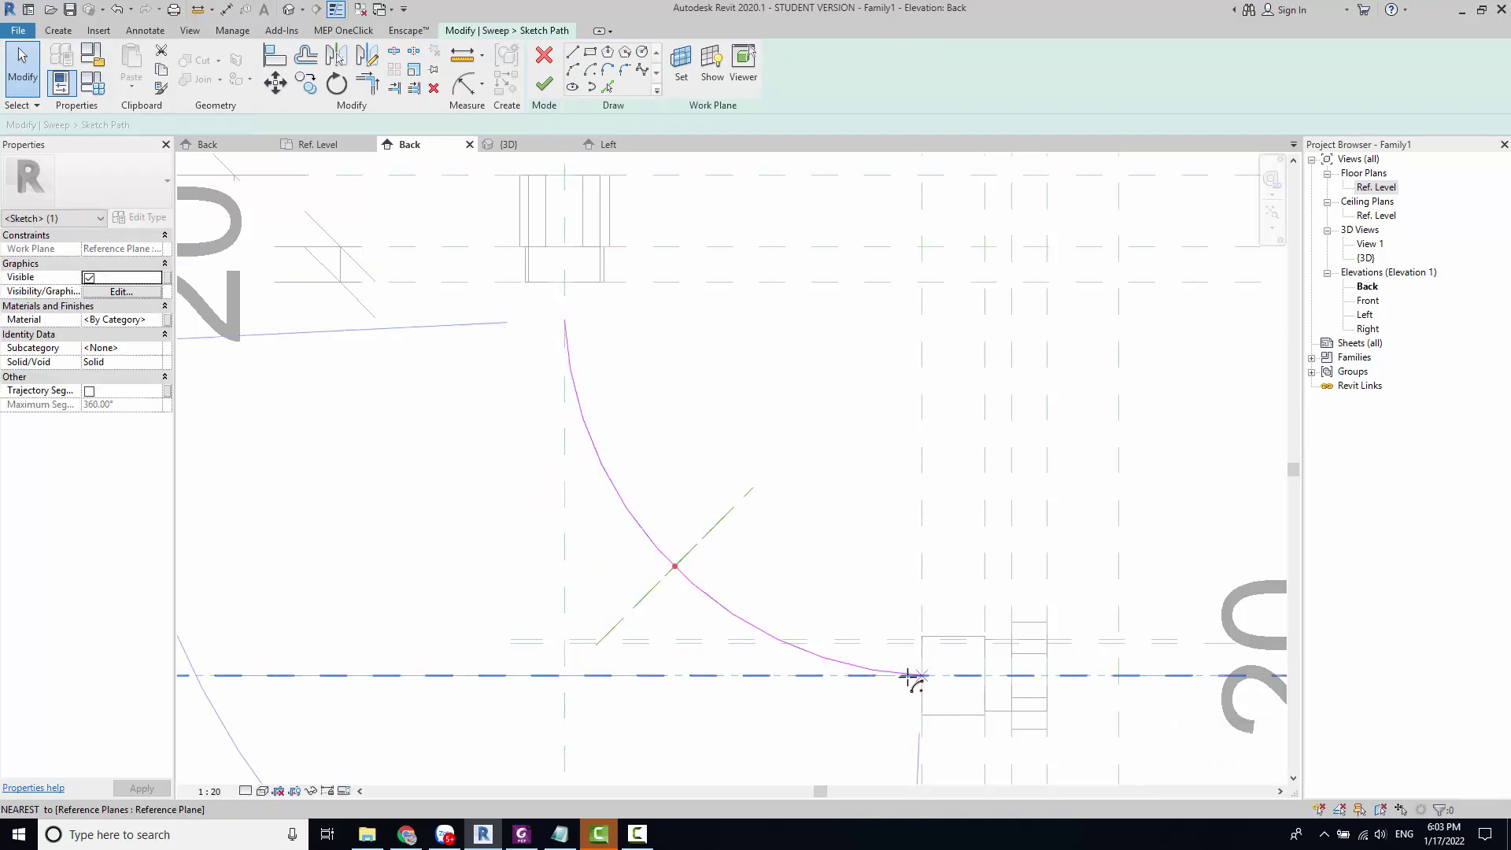
# Step: Delete the old path arc and begin a new path line below the top fitting
pyautogui.click(911, 691)
pyautogui.scroll(3, 913, 668)
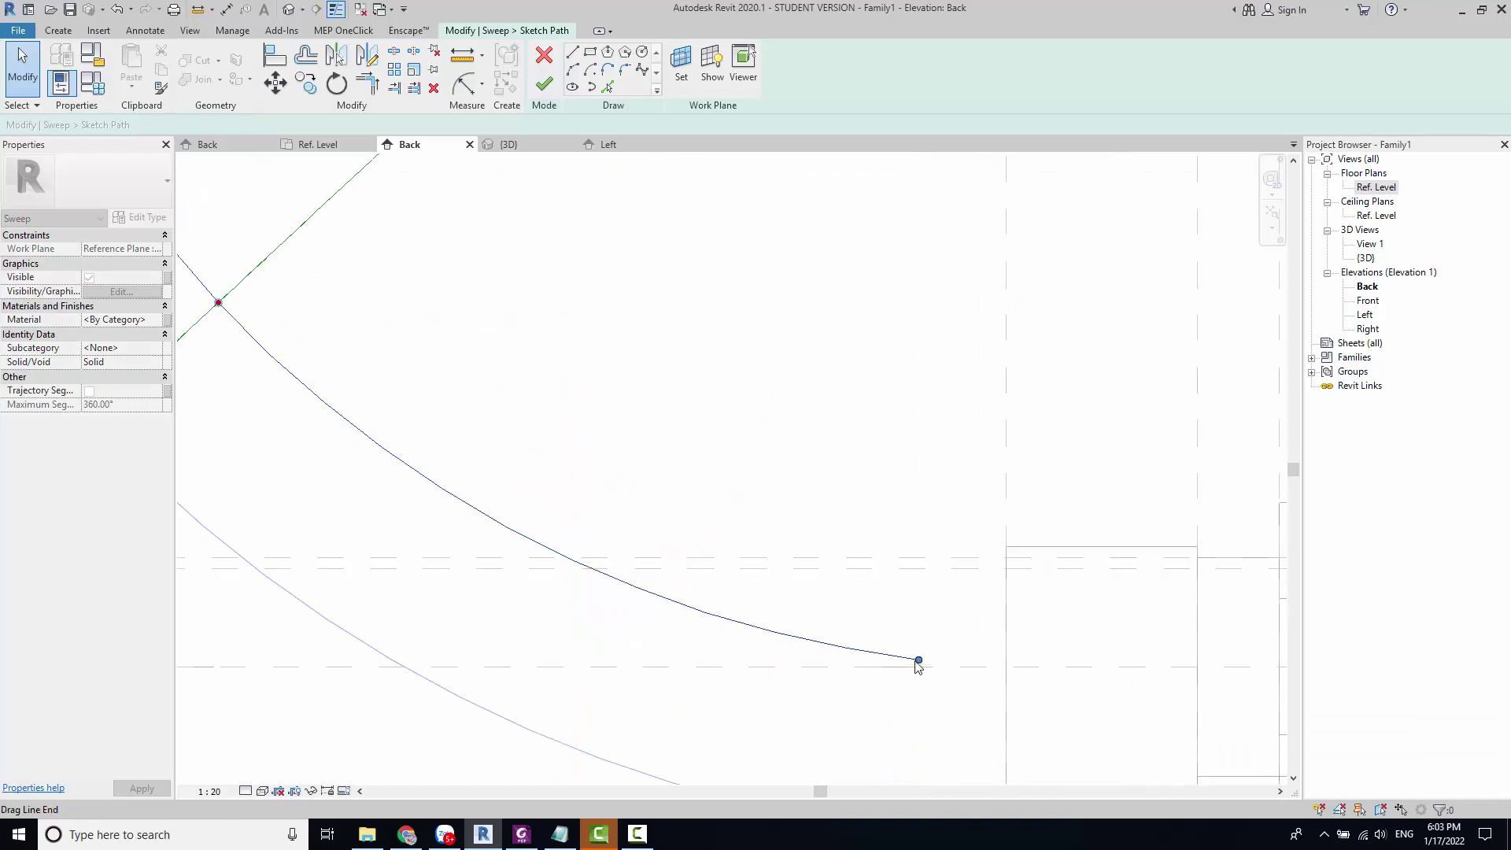
pyautogui.scroll(-3, 693, 641)
pyautogui.scroll(-2, 678, 635)
pyautogui.press('Delete')
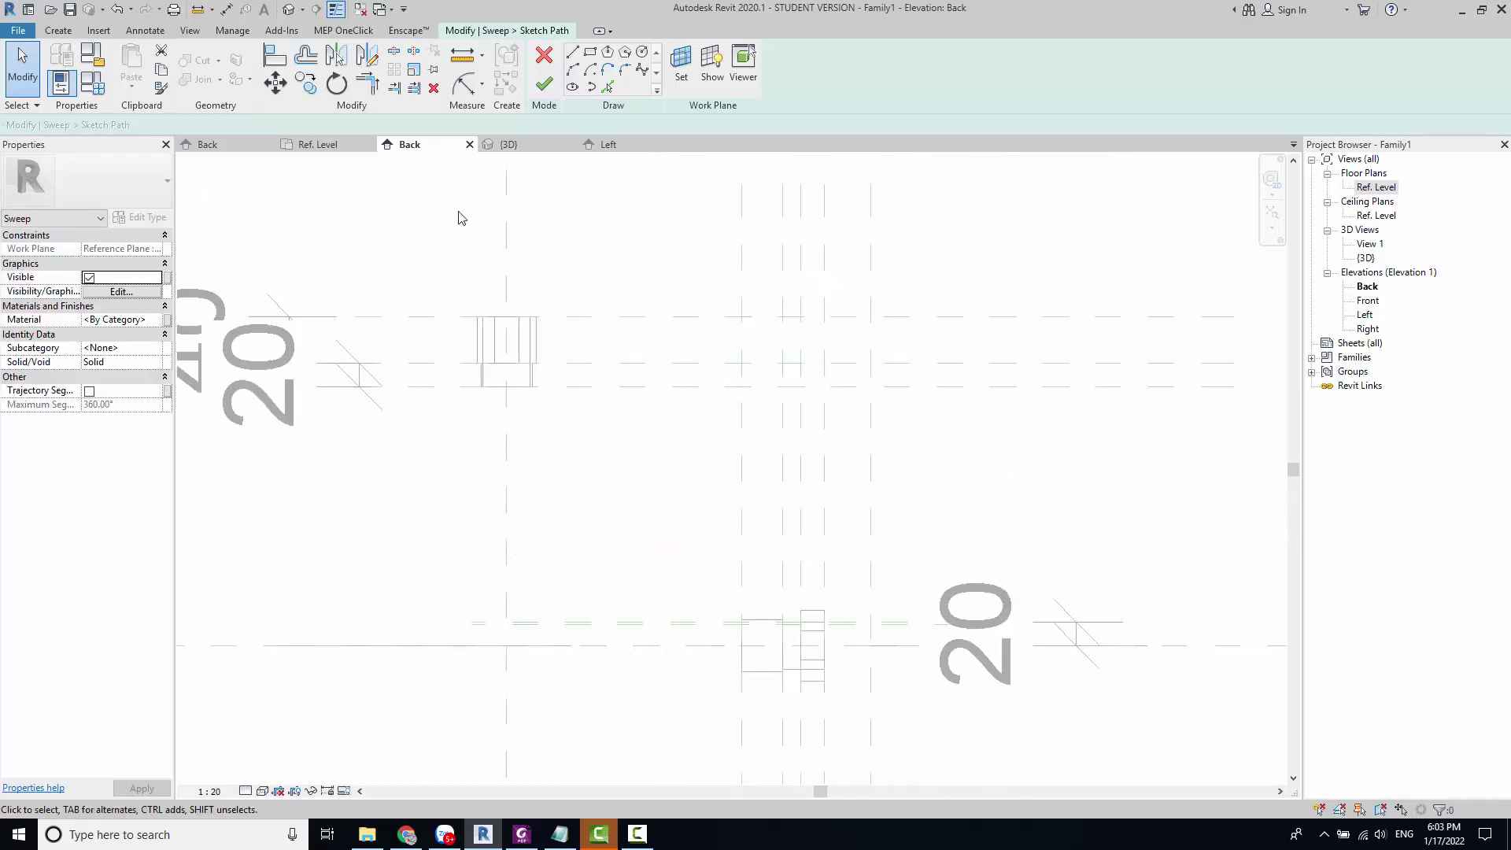
pyautogui.scroll(2, 520, 397)
pyautogui.press('l')
pyautogui.press('i')
pyautogui.click(520, 448)
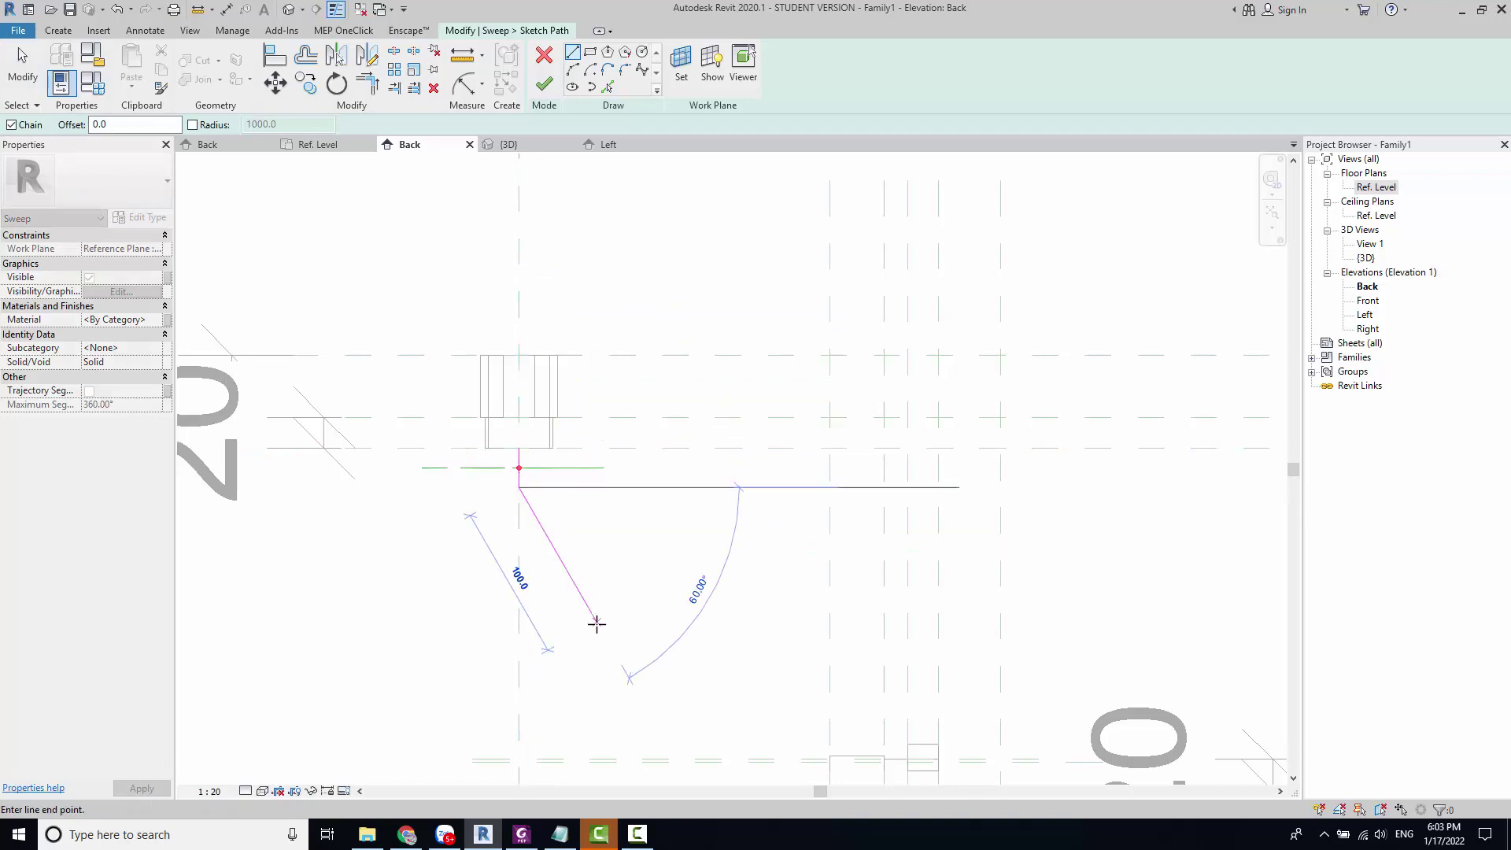
pyautogui.moveTo(597, 626); pyautogui.dragTo(560, 533, button='middle')
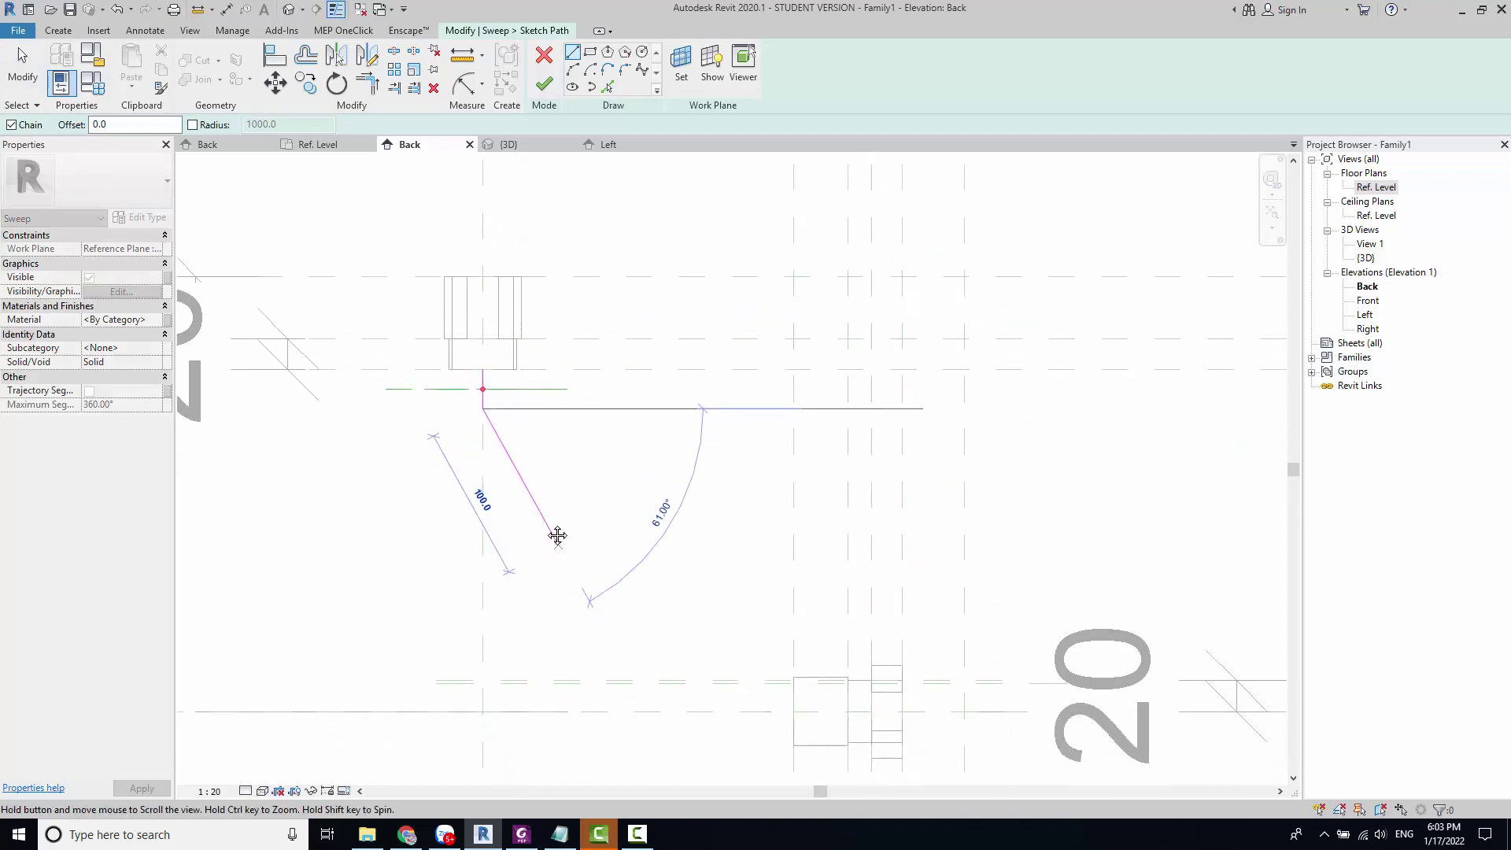
# Step: Draw a tangent arc from the valve connection to the nut's centre line and finish the path
pyautogui.click(572, 70)
pyautogui.press('l')
pyautogui.press('i')
pyautogui.click(467, 386)
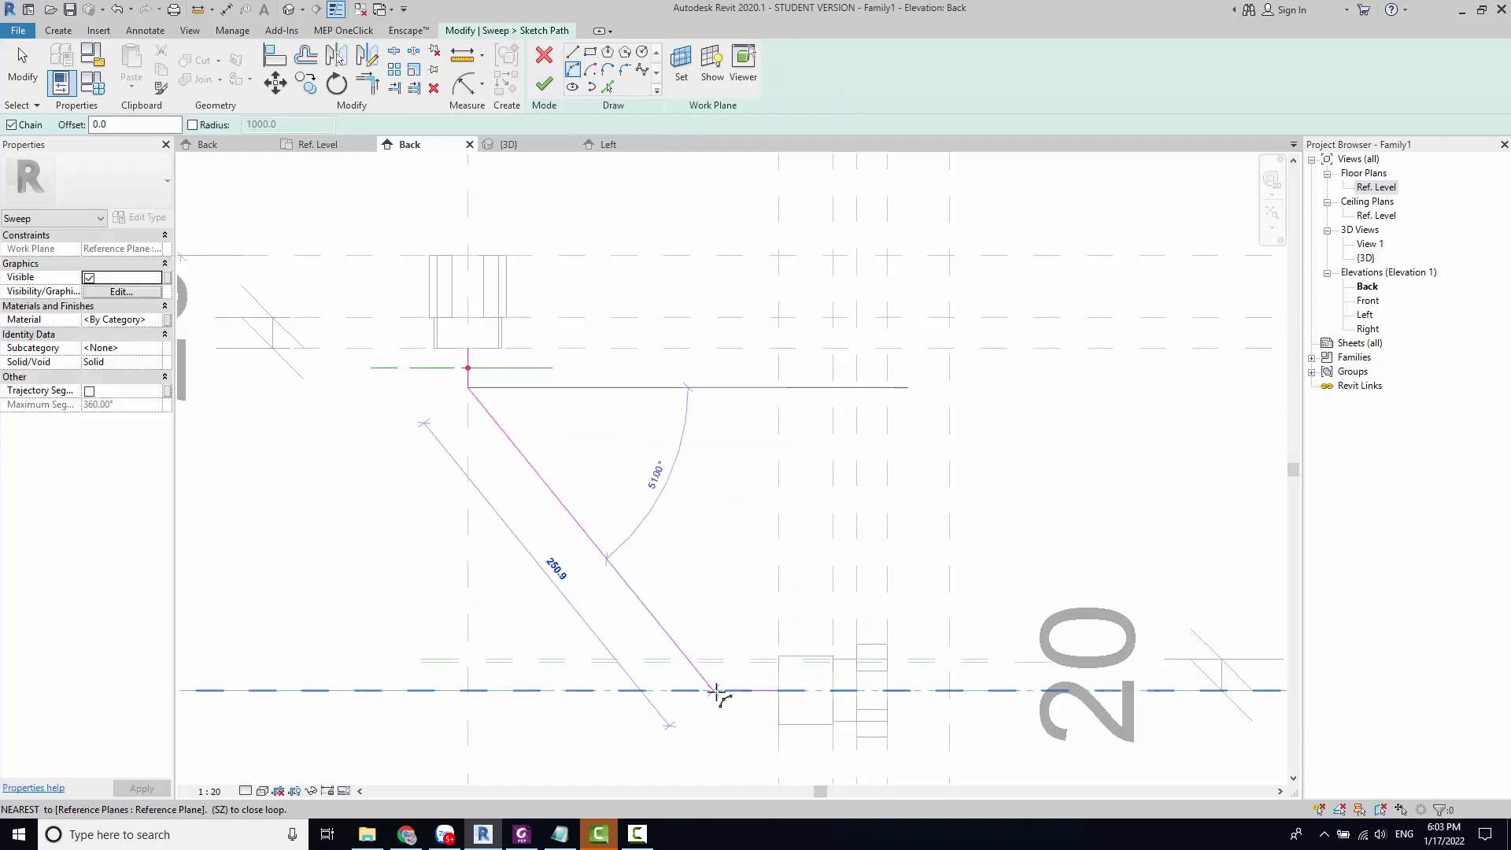
pyautogui.click(738, 691)
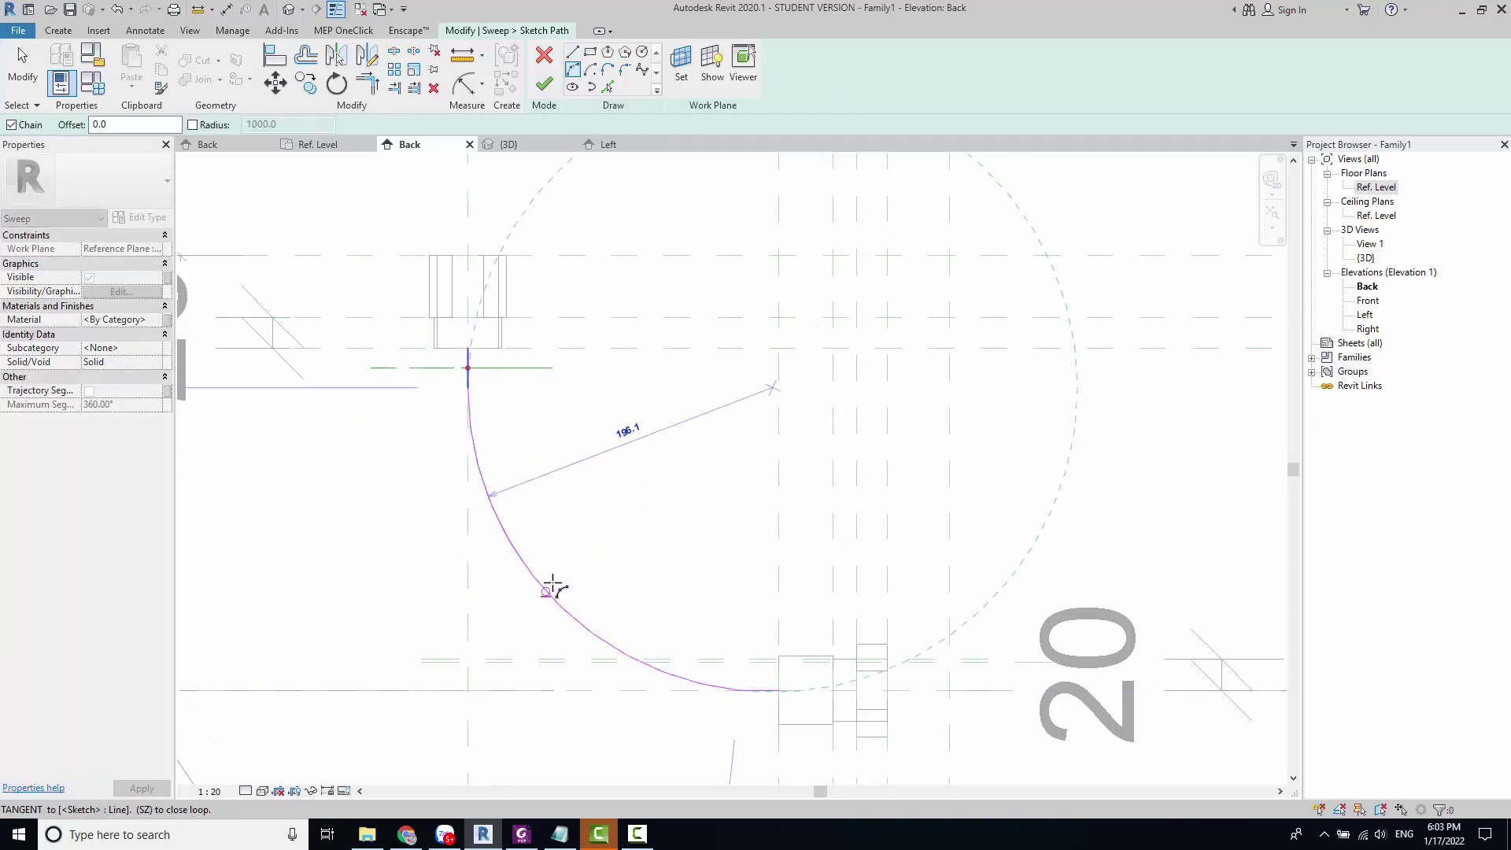
pyautogui.click(540, 583)
pyautogui.scroll(-2, 540, 583)
pyautogui.press('Escape')
pyautogui.press('Escape')
pyautogui.scroll(3, 502, 478)
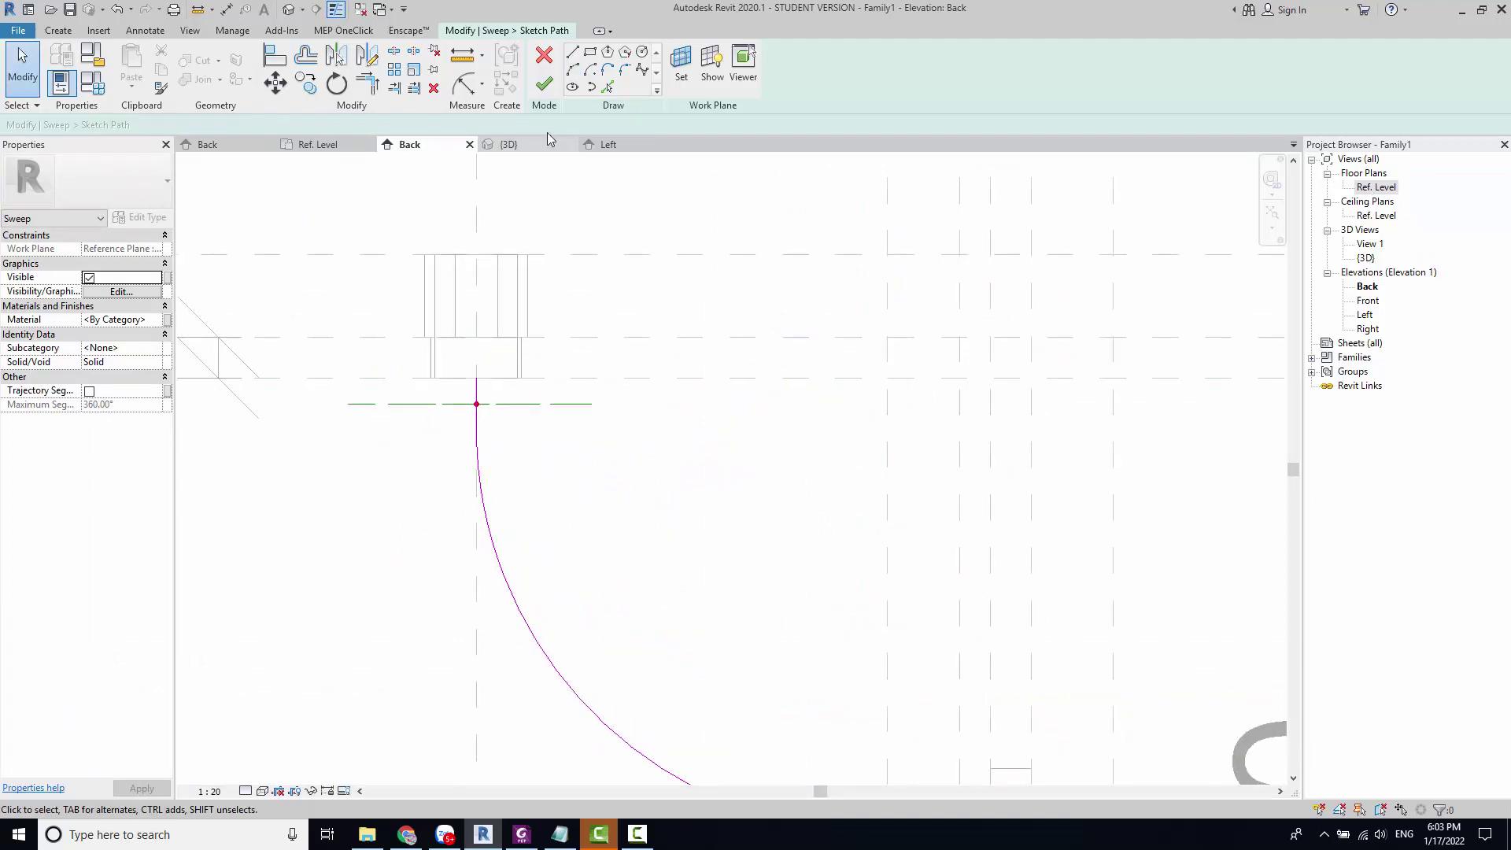
pyautogui.click(545, 85)
# Step: Confirm the new path and edit the sweep profile in Floor Plan: Ref. Level
pyautogui.click(690, 62)
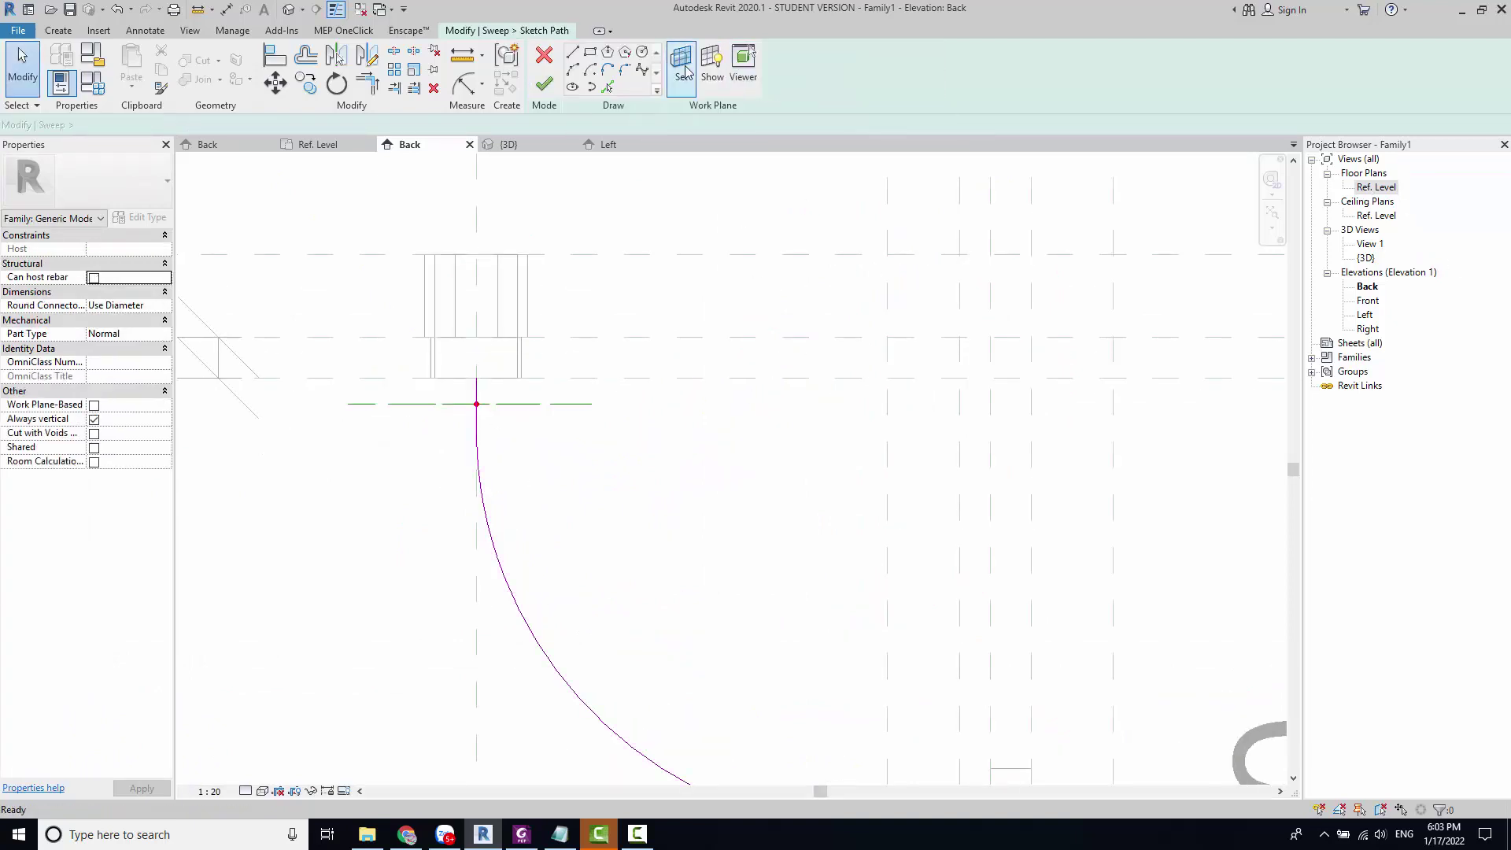
pyautogui.click(554, 87)
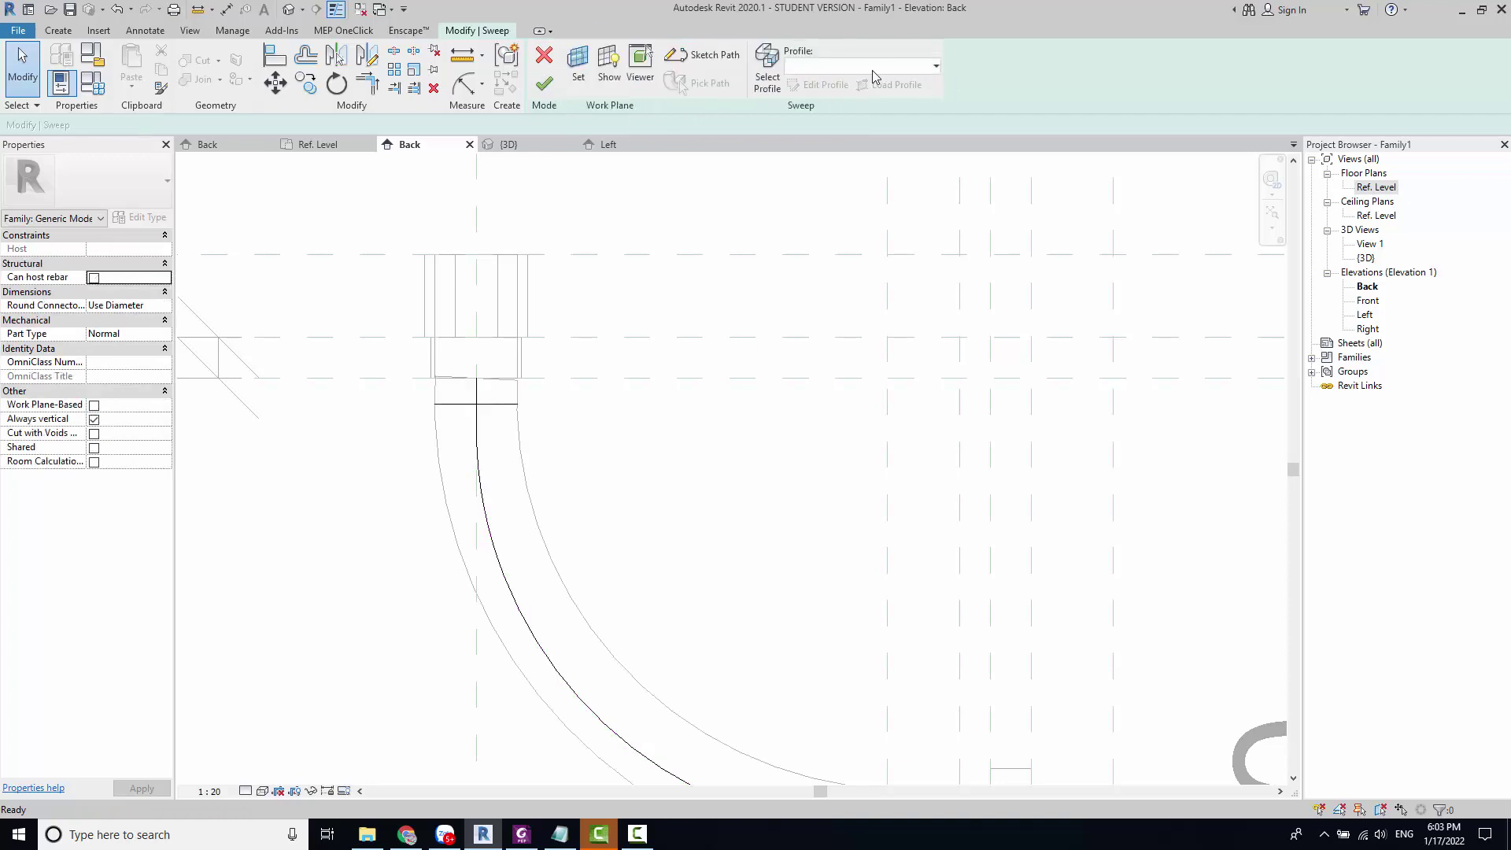
pyautogui.click(767, 71)
pyautogui.click(819, 84)
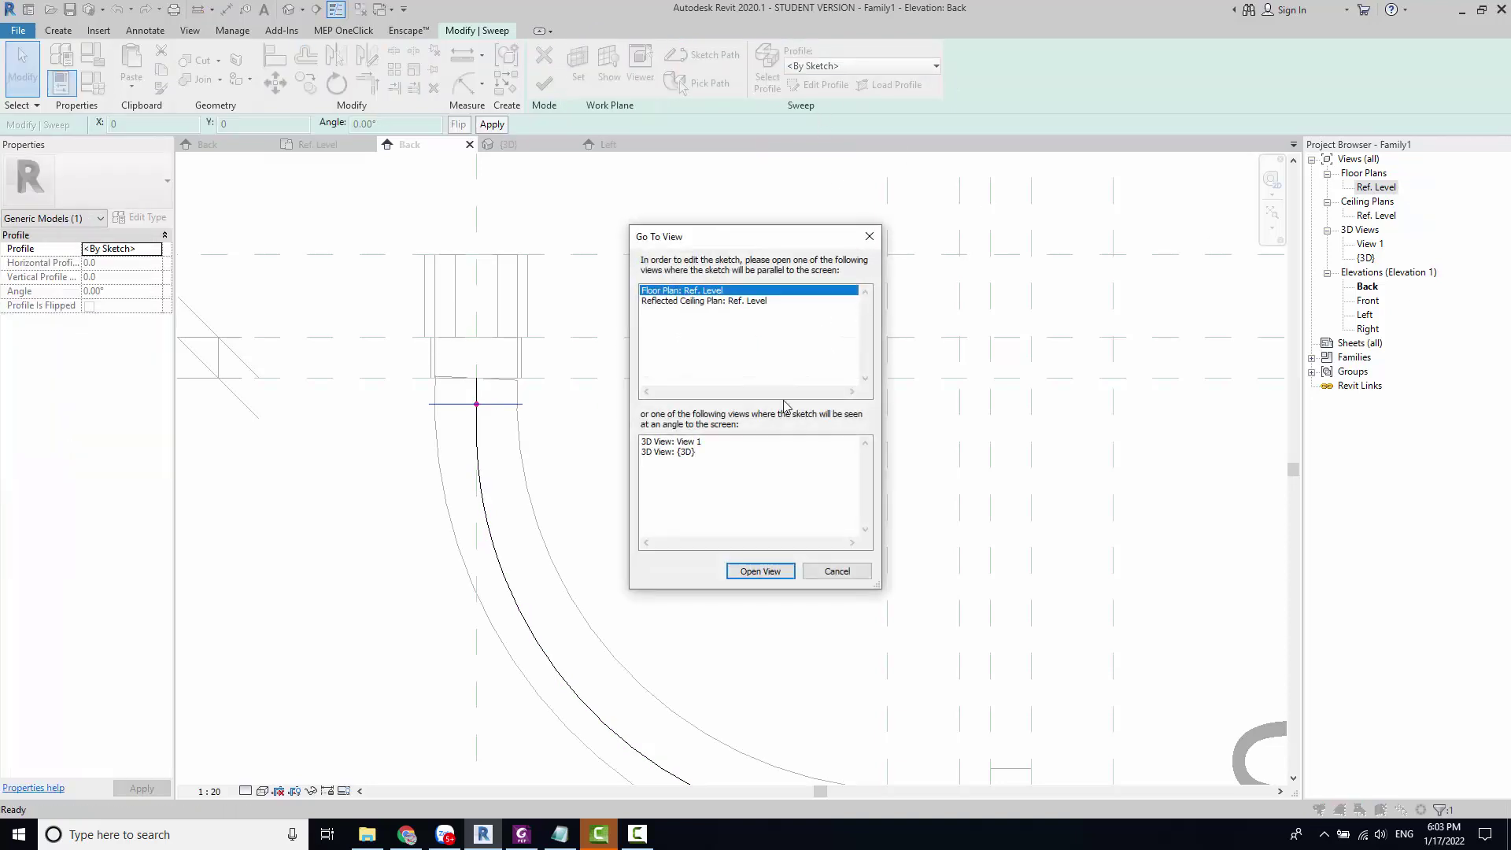
pyautogui.click(744, 302)
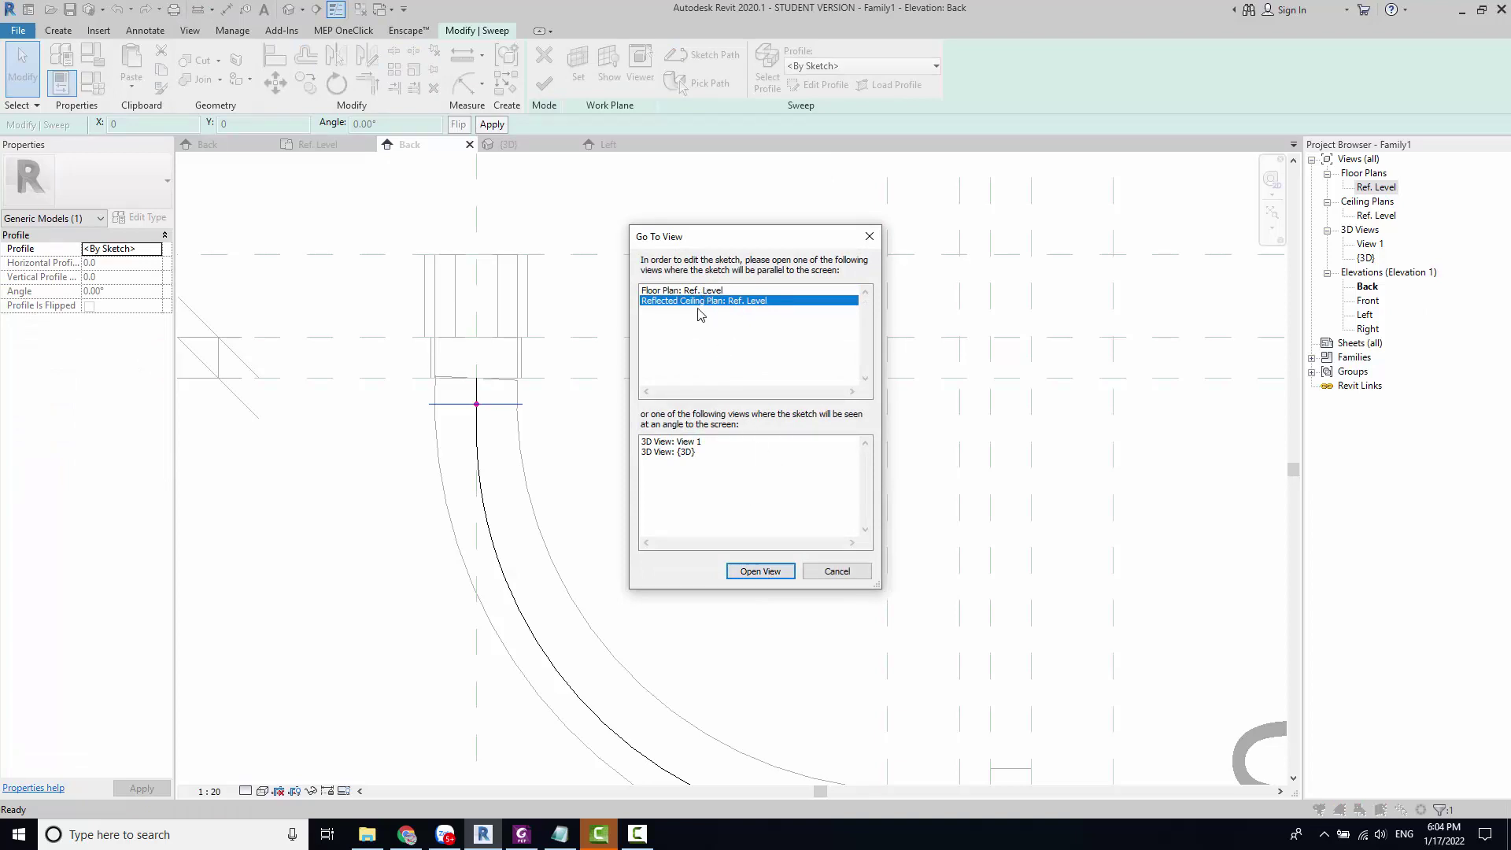
pyautogui.click(692, 292)
pyautogui.click(752, 563)
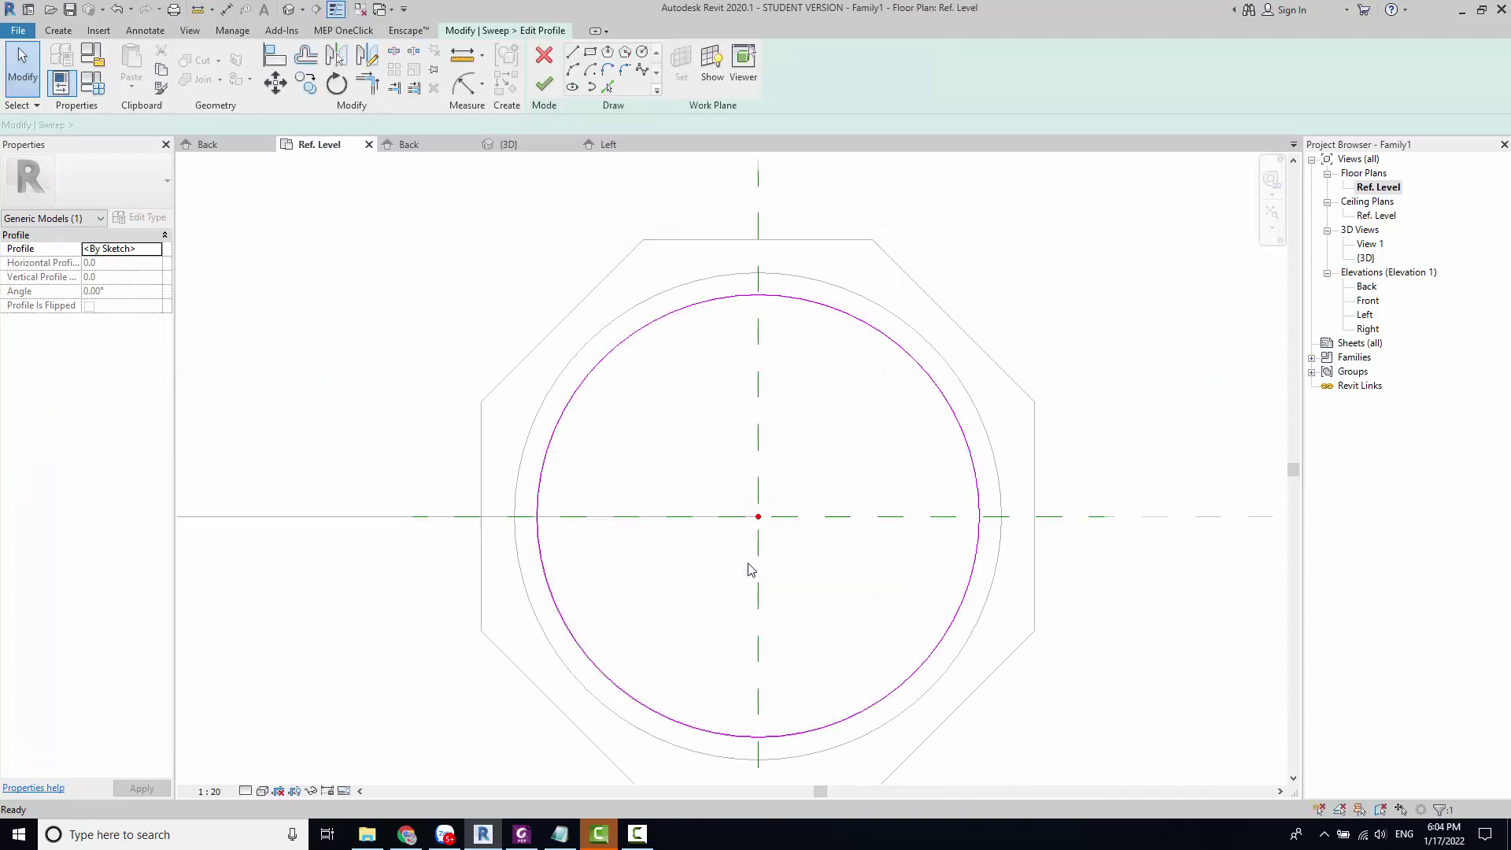
# Step: Draw a circular hose profile centred on the path point and finish the sweep
pyautogui.click(639, 57)
pyautogui.click(752, 521)
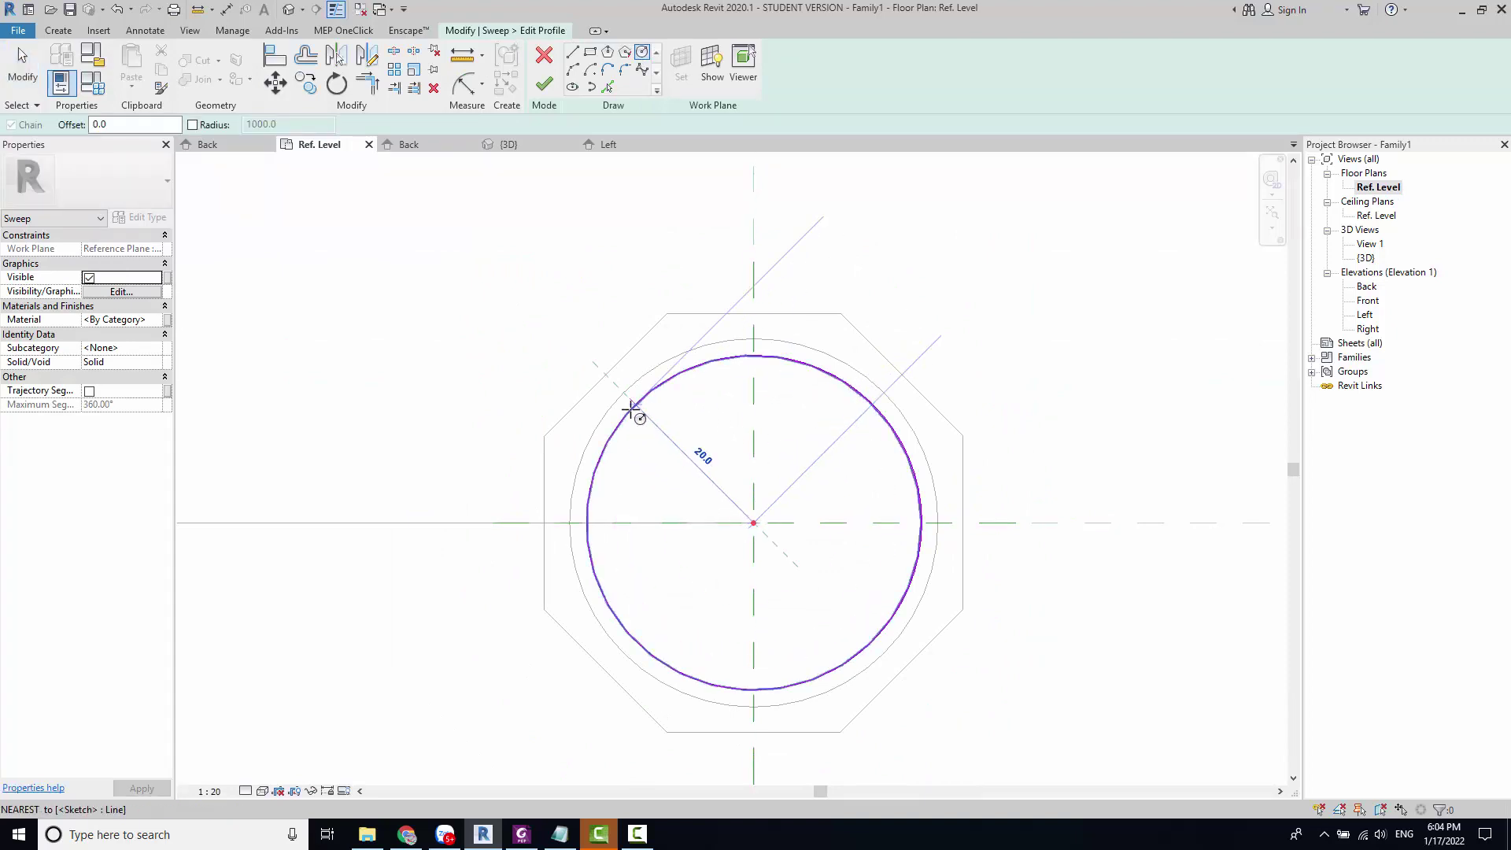
pyautogui.click(635, 410)
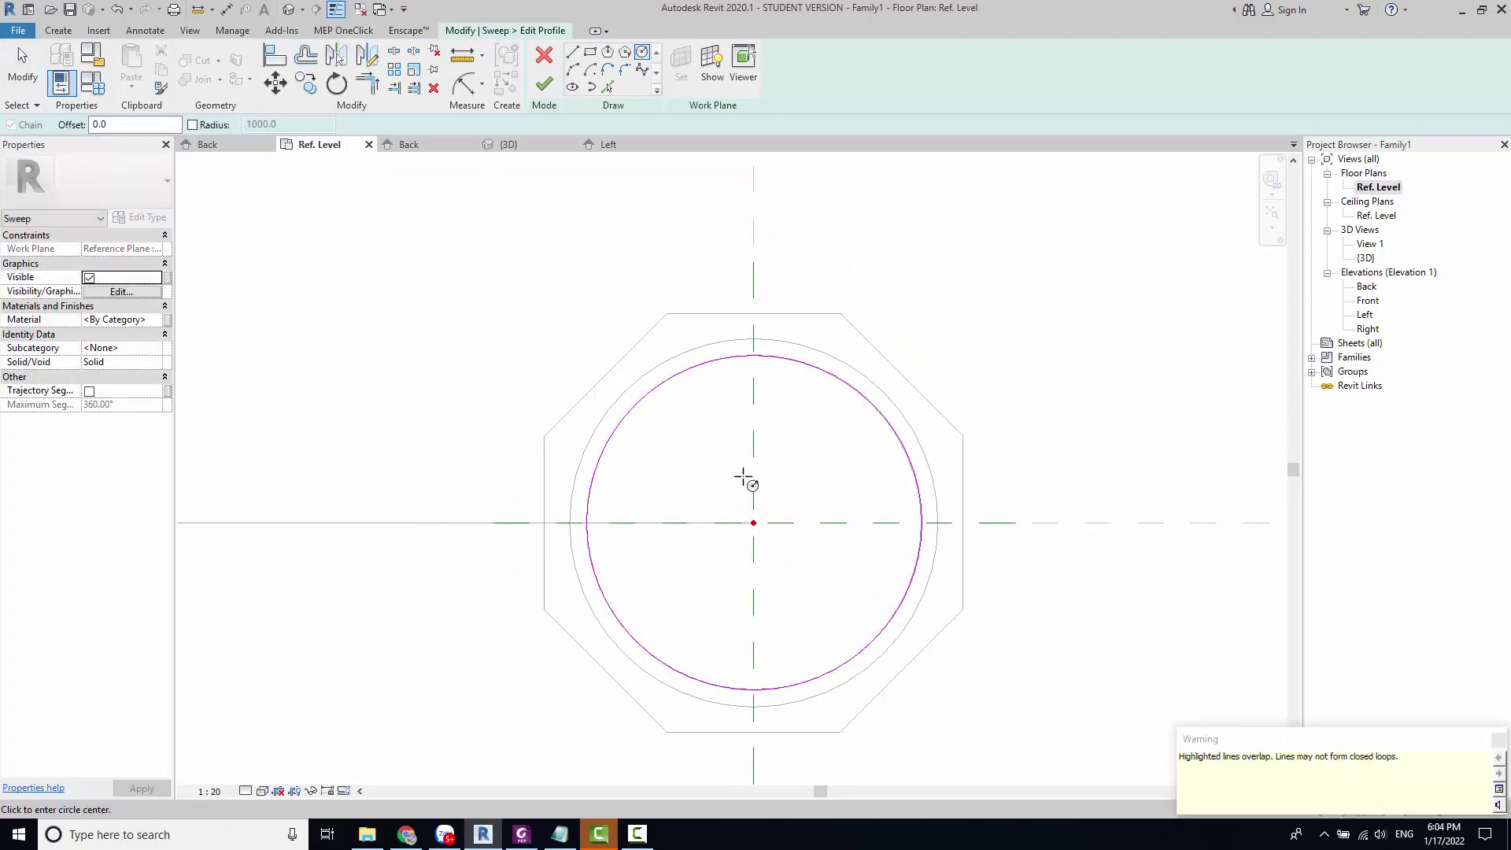
pyautogui.click(546, 91)
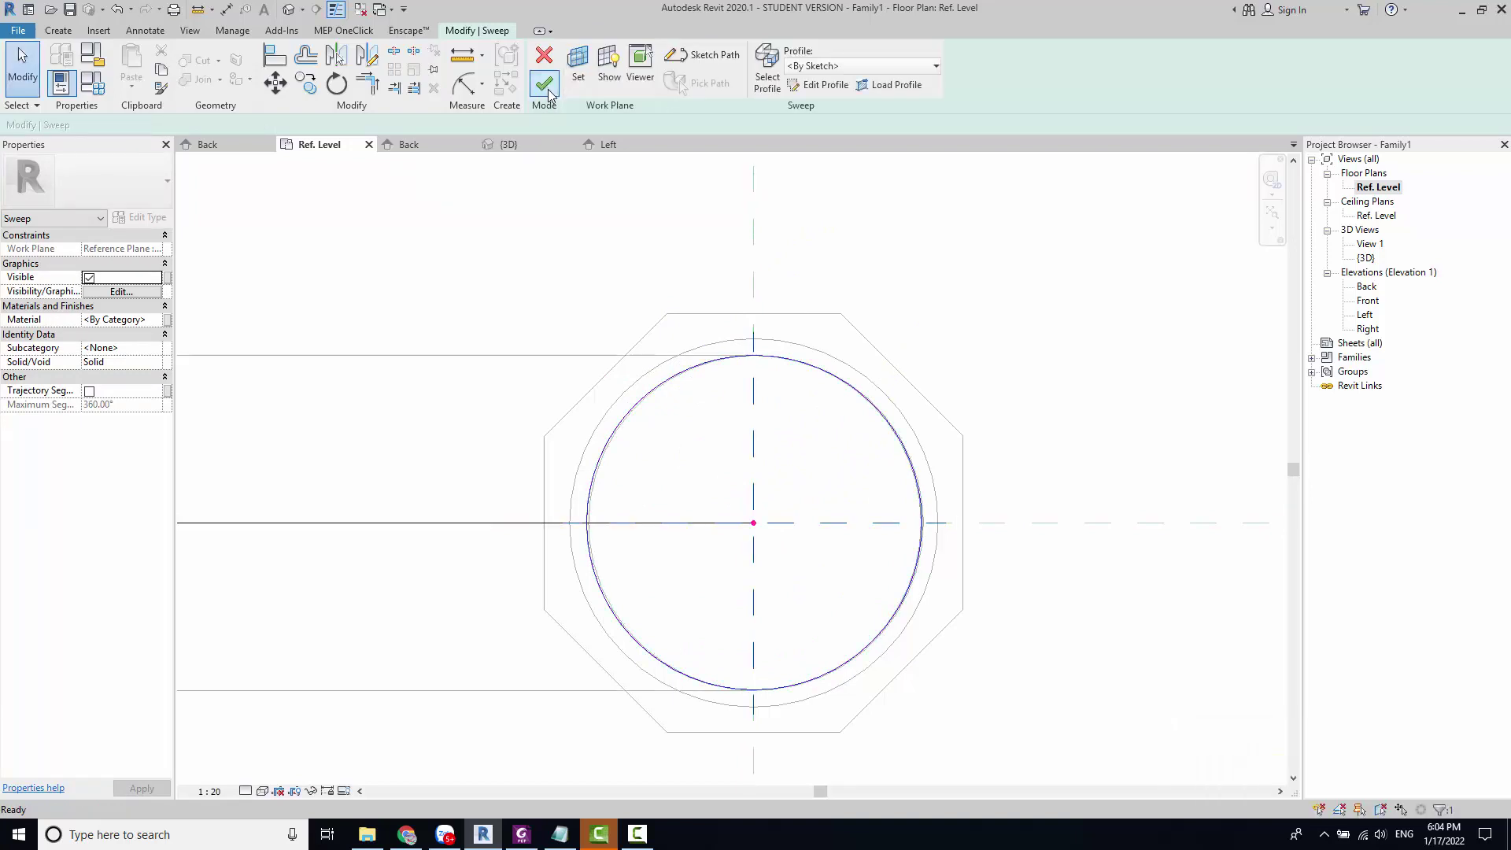
pyautogui.click(545, 85)
pyautogui.scroll(-3, 544, 325)
# Step: Check the rebuilt hose in 3D by orbiting around the hose end
pyautogui.scroll(-1, 544, 324)
pyautogui.press('Escape')
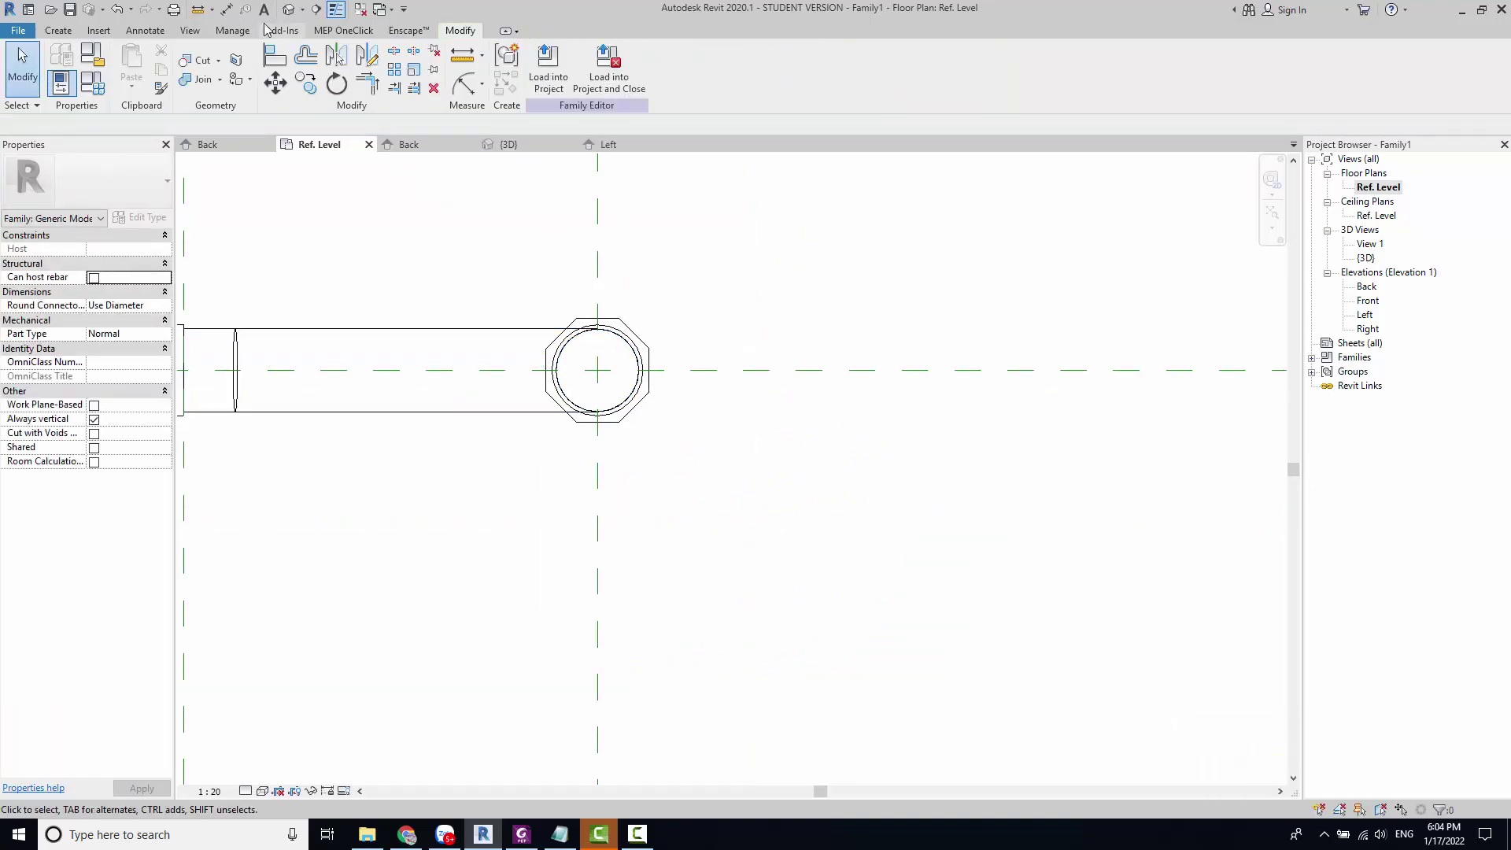
pyautogui.click(287, 14)
pyautogui.scroll(2, 764, 437)
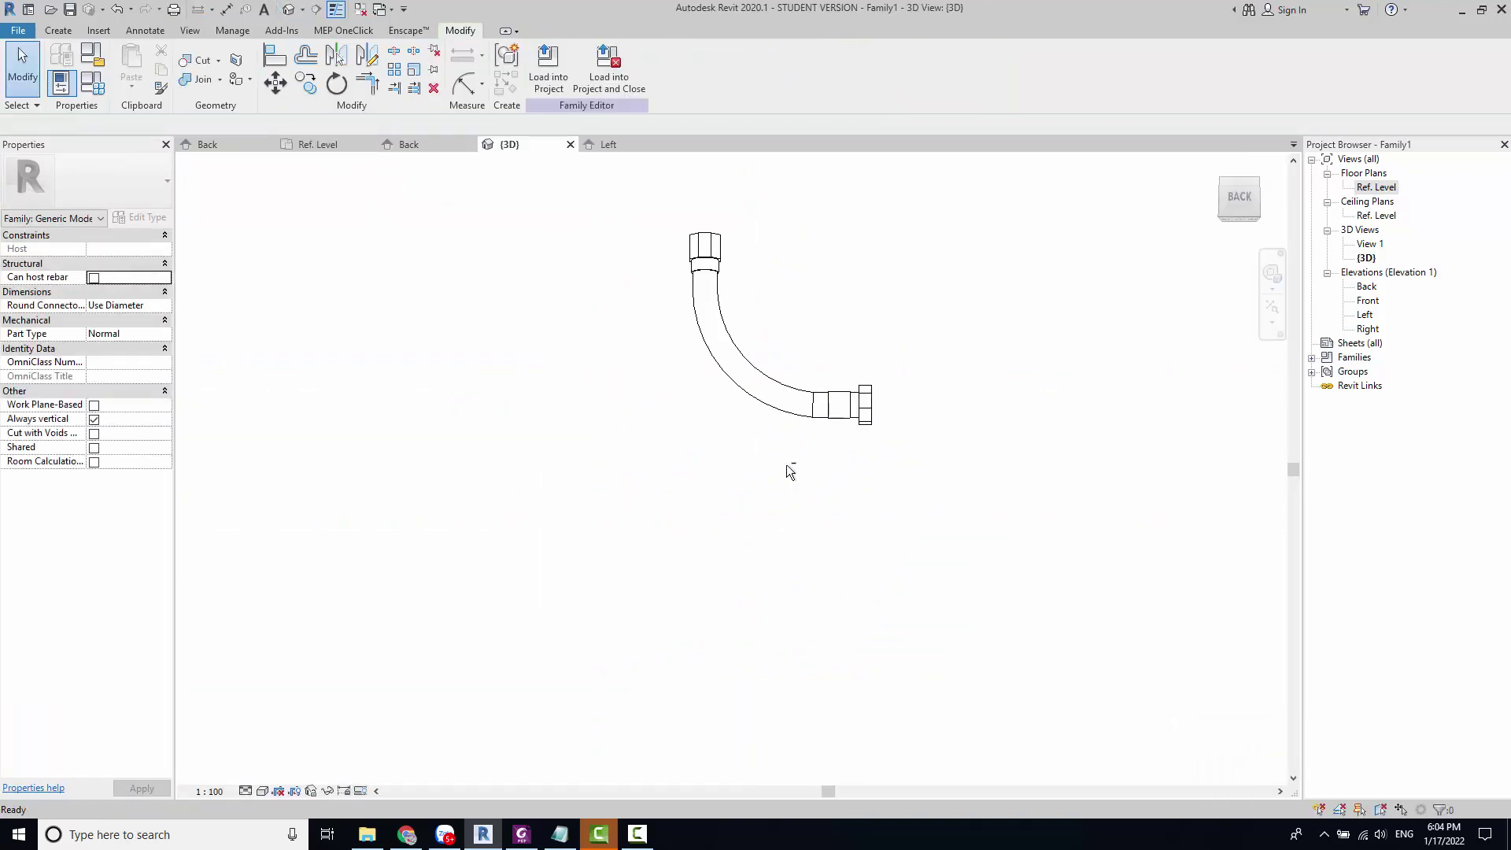
pyautogui.scroll(4, 790, 464)
pyautogui.moveTo(789, 412)
pyautogui.keyDown('shift'); pyautogui.mouseDown(button='middle')
pyautogui.moveTo(776, 523)
pyautogui.moveTo(732, 389)
pyautogui.mouseUp(button='middle'); pyautogui.keyUp('shift')
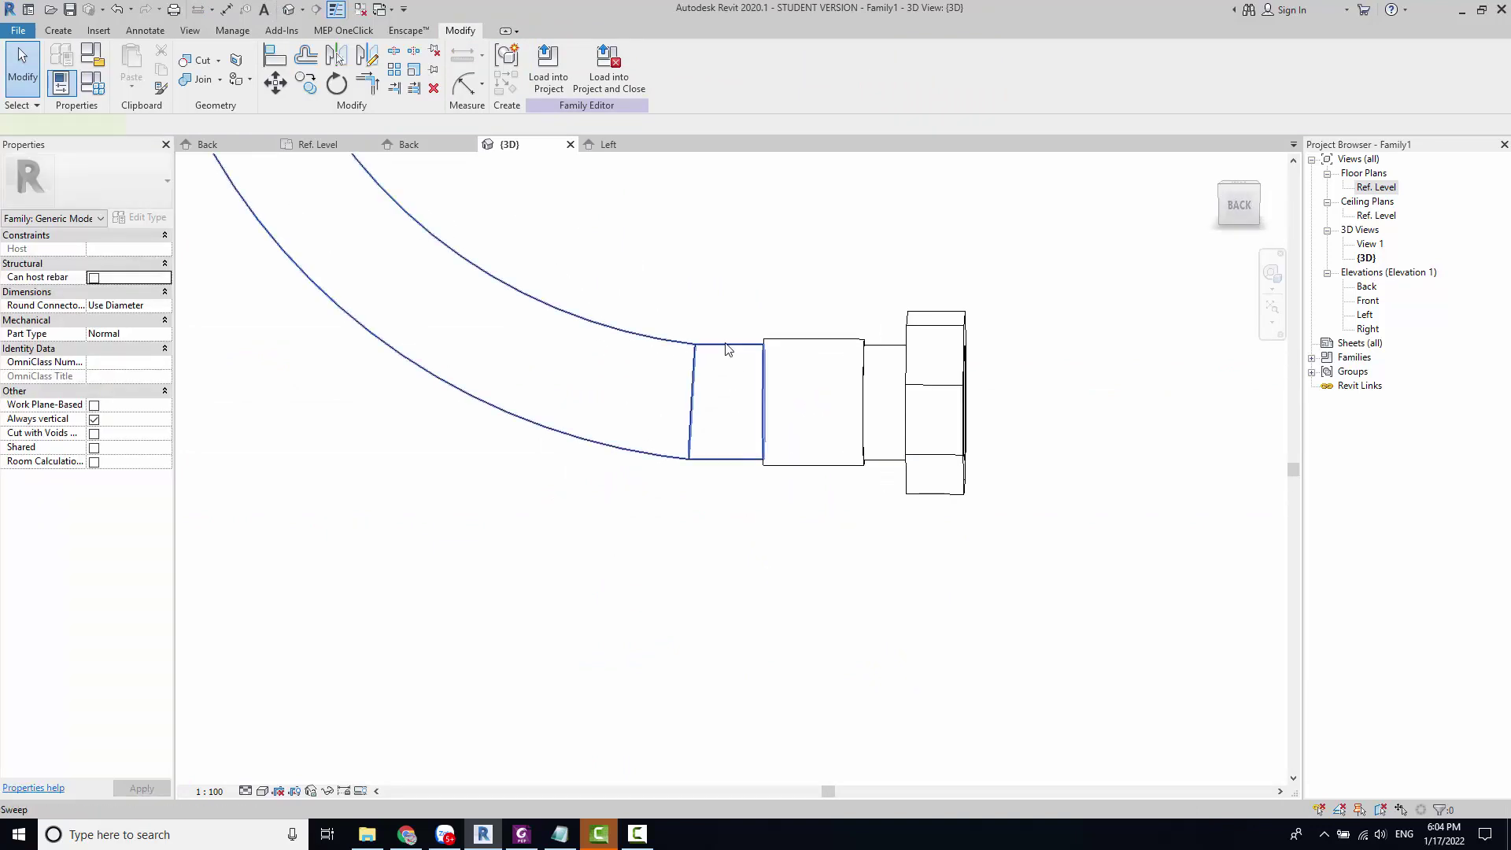
pyautogui.click(722, 347)
pyautogui.scroll(-3, 593, 267)
pyautogui.moveTo(593, 267)
pyautogui.keyDown('shift'); pyautogui.mouseDown(button='middle')
pyautogui.moveTo(651, 330)
pyautogui.moveTo(714, 309)
pyautogui.moveTo(606, 346)
pyautogui.moveTo(585, 378)
pyautogui.moveTo(624, 511)
pyautogui.mouseUp(button='middle'); pyautogui.keyUp('shift')
pyautogui.scroll(2, 714, 310)
pyautogui.press('Escape')
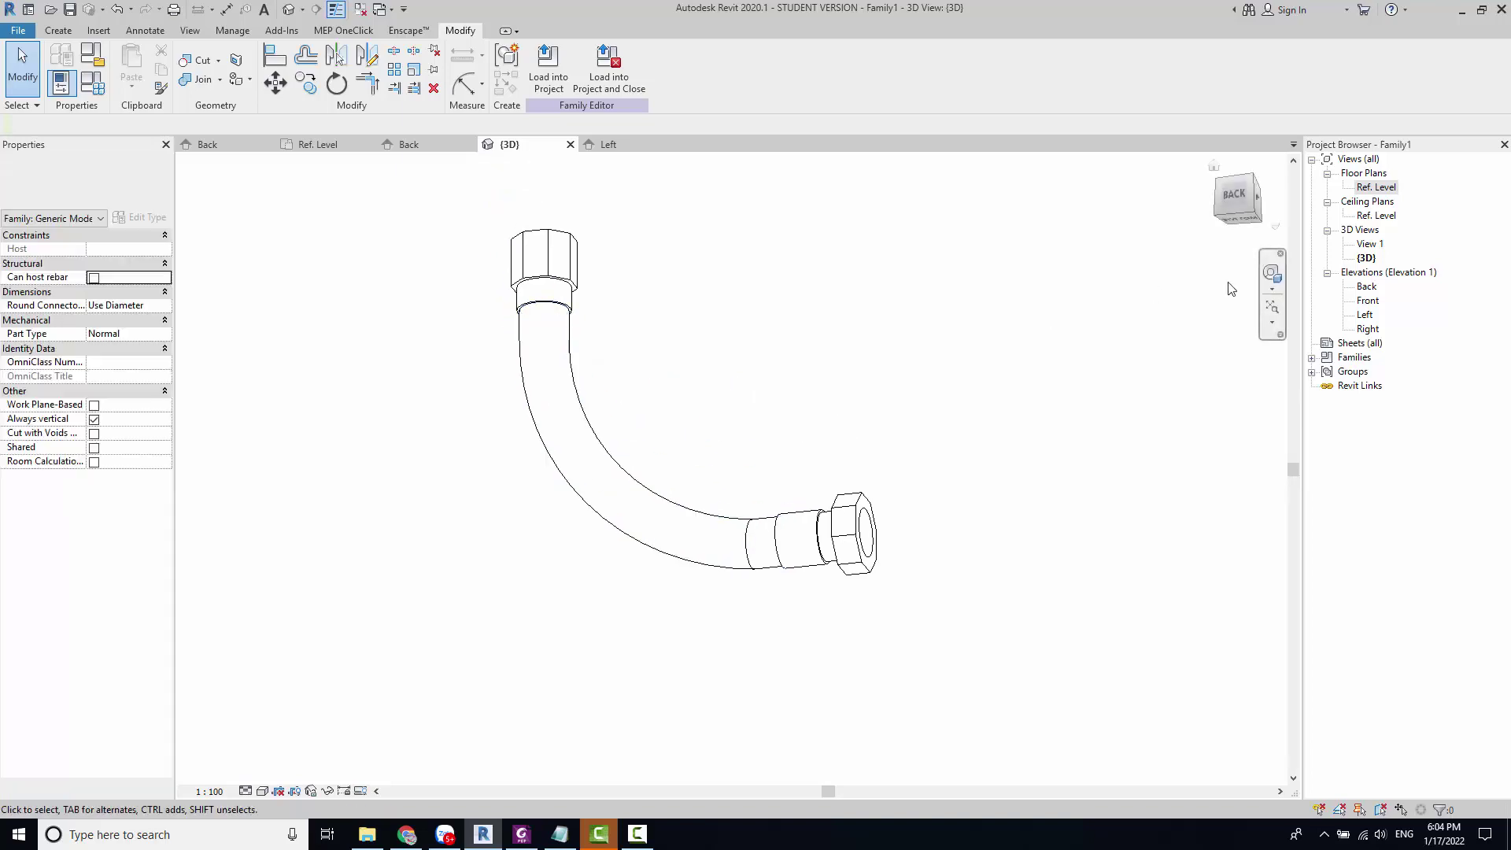
# Step: Reopen the hose sweep's path sketch from the Back elevation
pyautogui.click(610, 145)
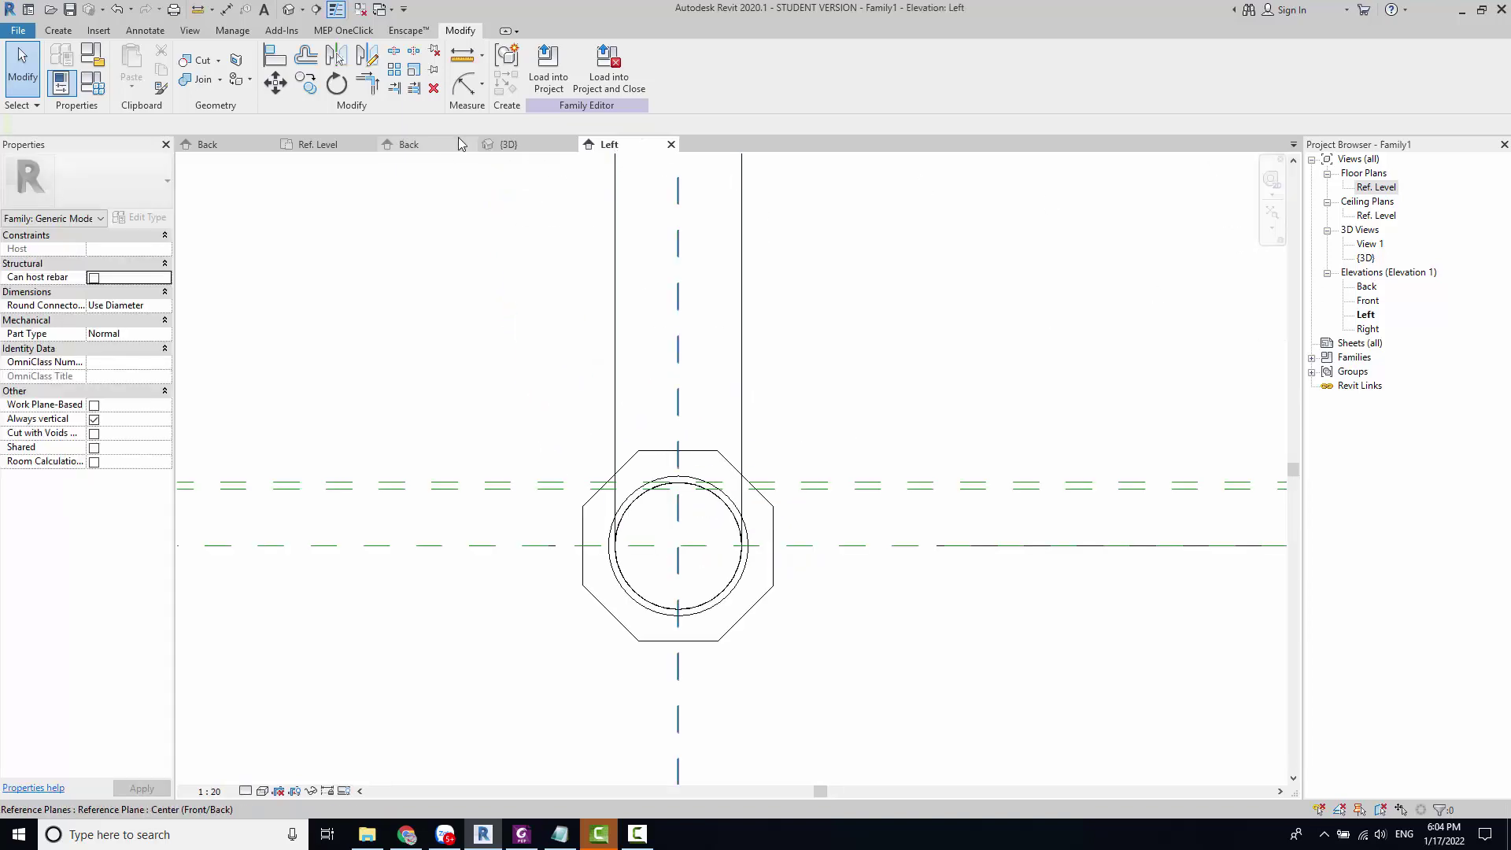
pyautogui.click(409, 144)
pyautogui.moveTo(820, 701)
pyautogui.mouseDown(button='middle')
pyautogui.moveTo(317, 347)
pyautogui.moveTo(509, 392)
pyautogui.mouseUp(button='middle')
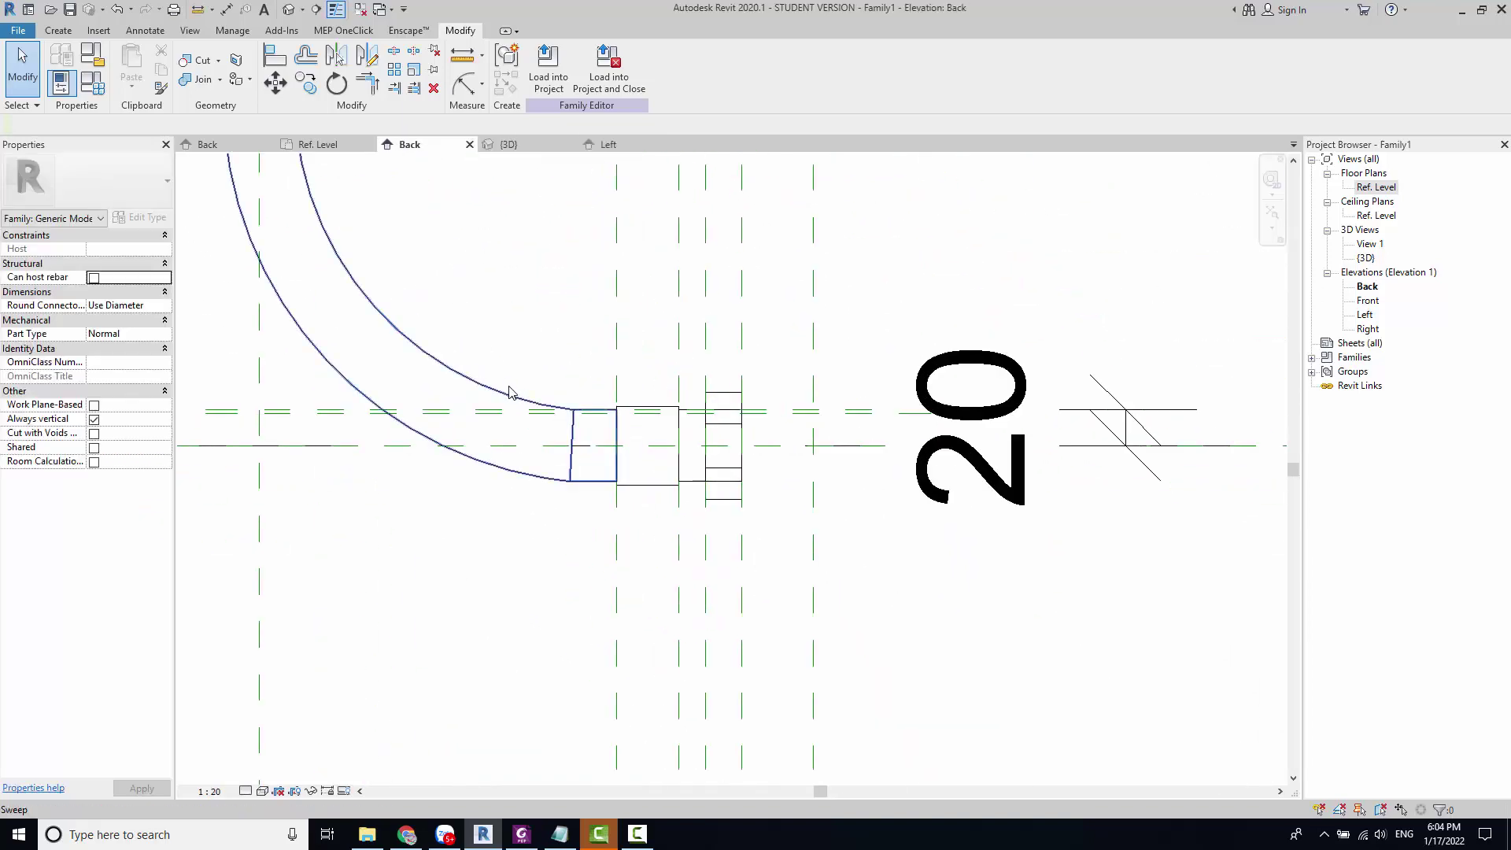
pyautogui.doubleClick(509, 392)
pyautogui.scroll(2, 524, 388)
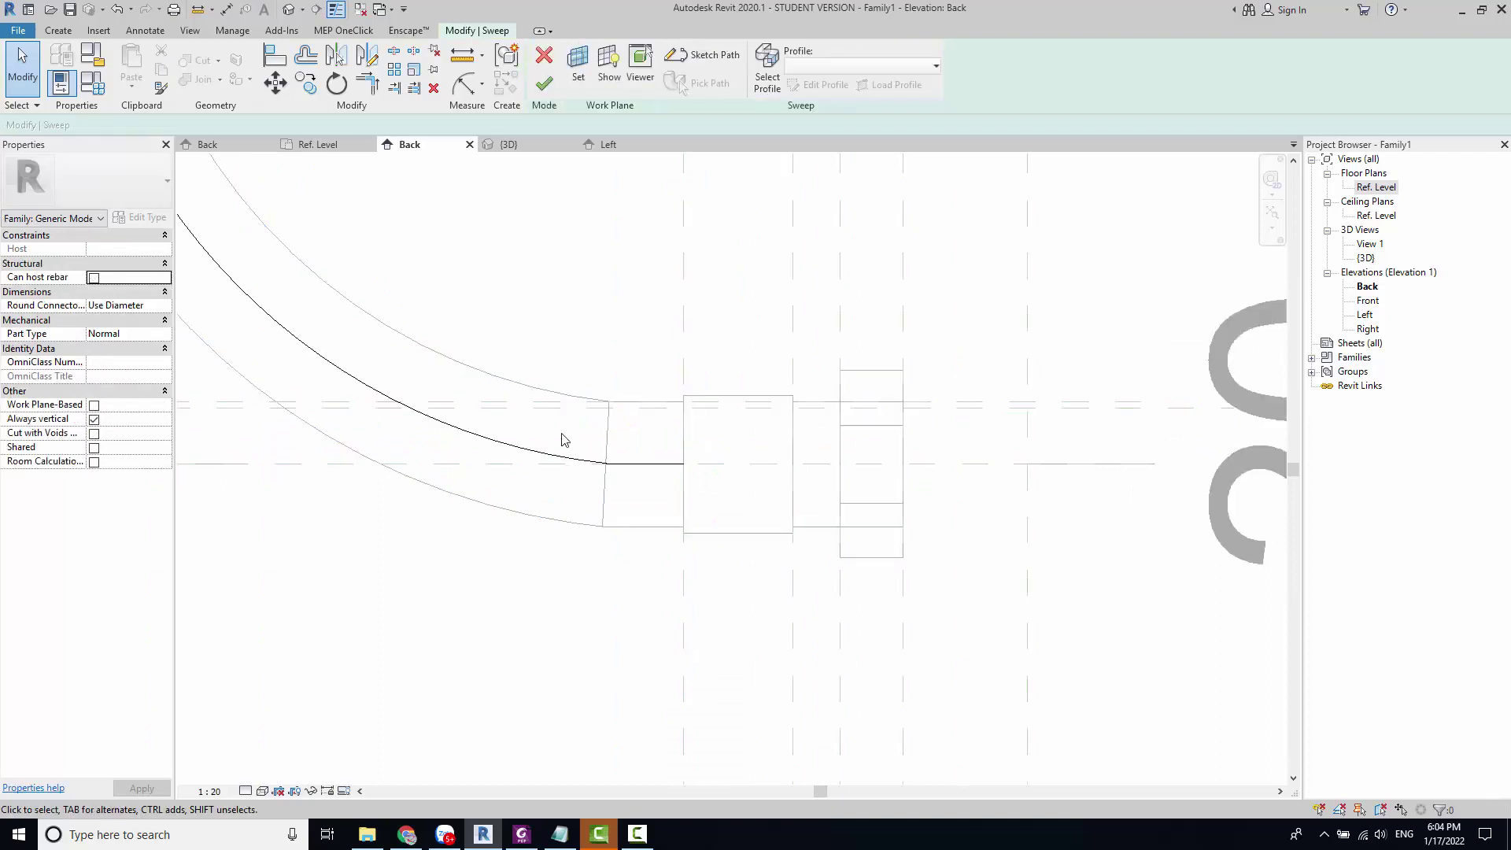
pyautogui.doubleClick(535, 450)
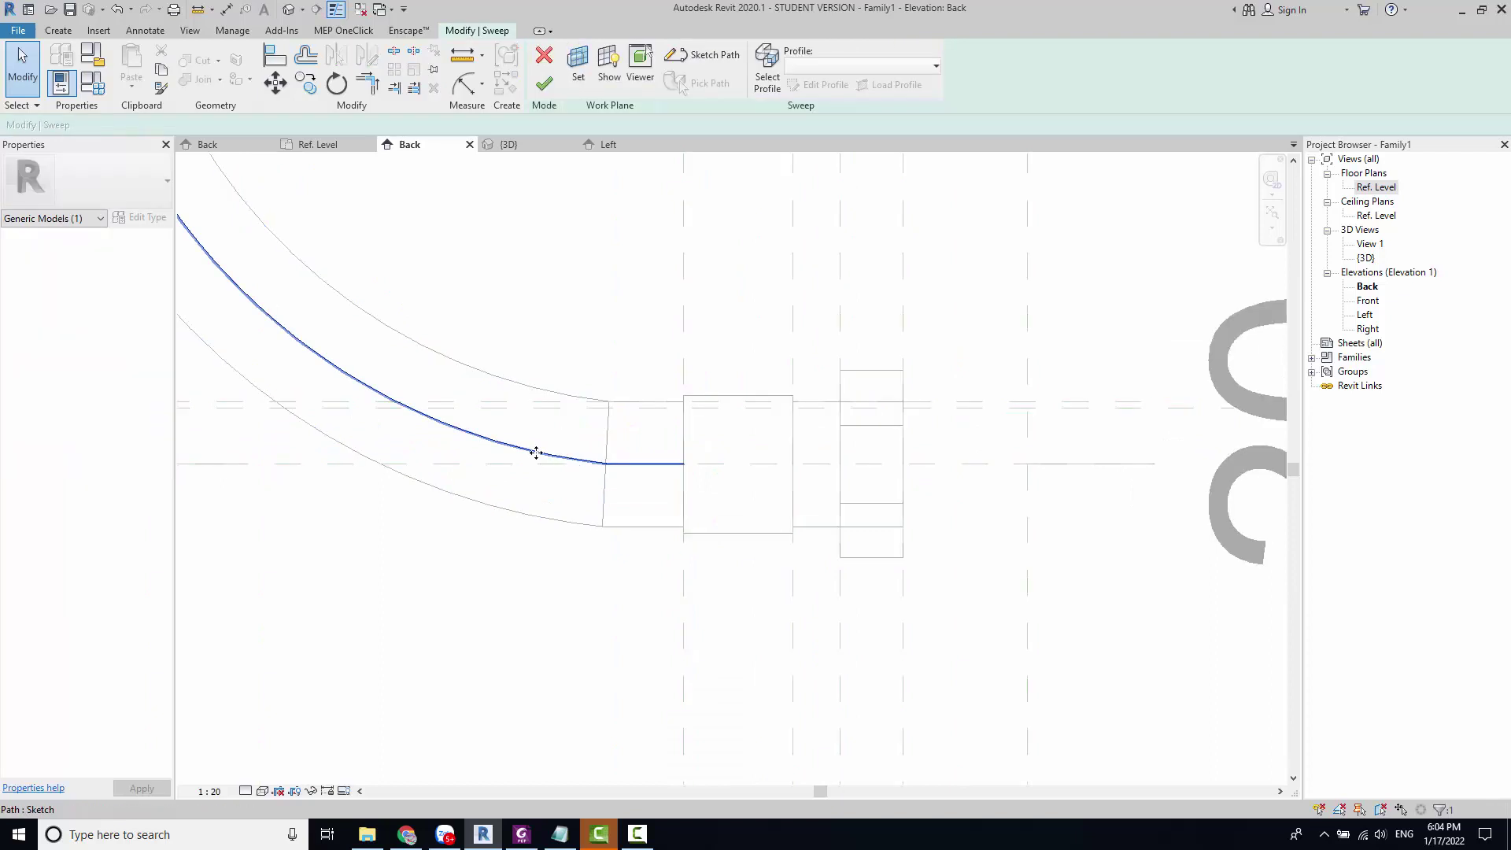
# Step: Inspect the path lines and stretch the arc's end toward the nut
pyautogui.click(615, 465)
pyautogui.scroll(-3, 611, 462)
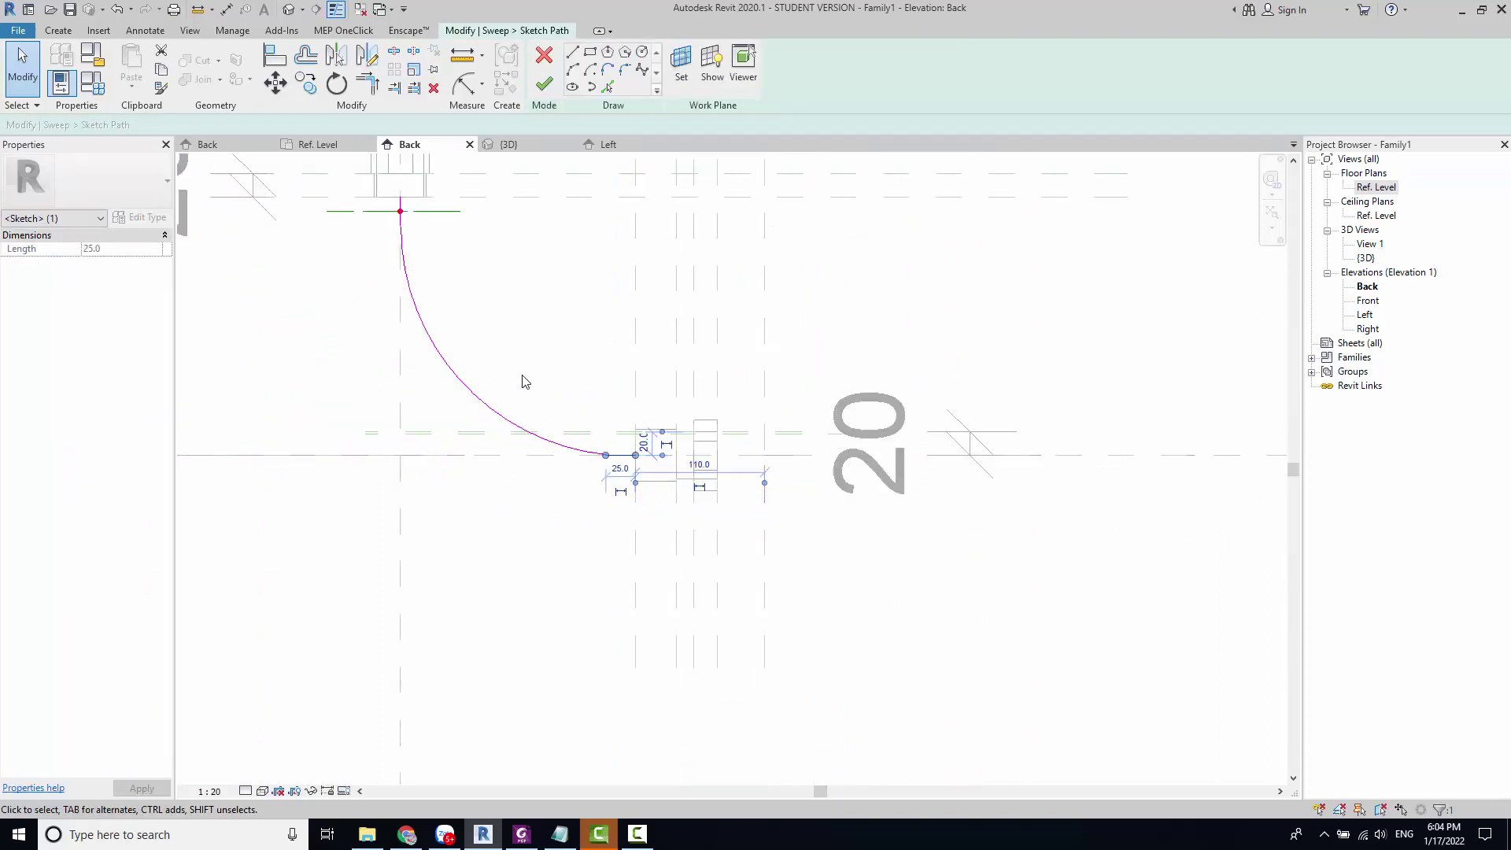
pyautogui.scroll(3, 519, 328)
pyautogui.click(549, 306)
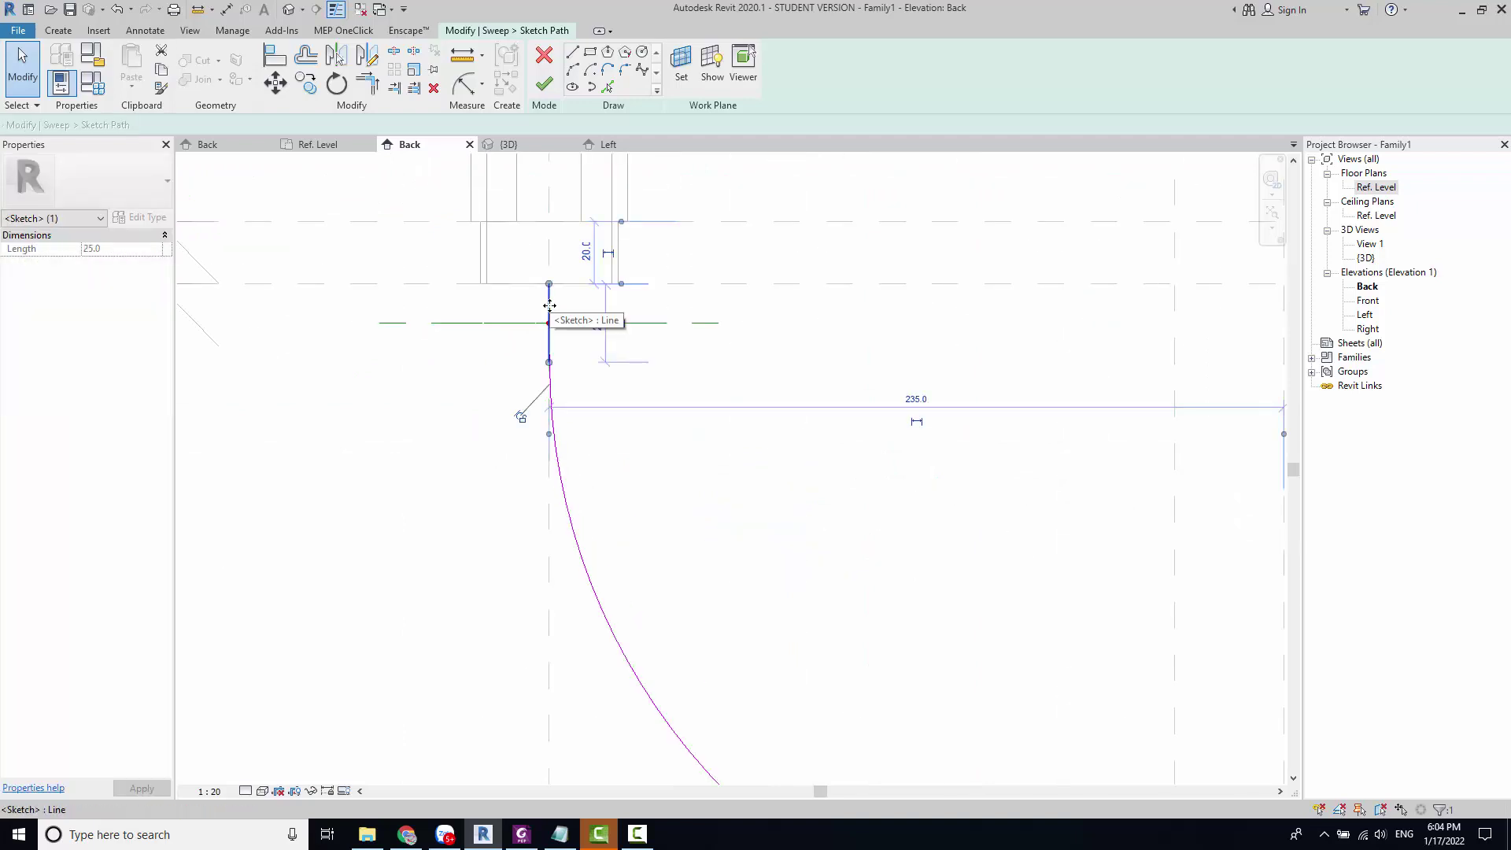
pyautogui.scroll(-3, 551, 425)
pyautogui.scroll(2, 598, 512)
pyautogui.scroll(2, 582, 566)
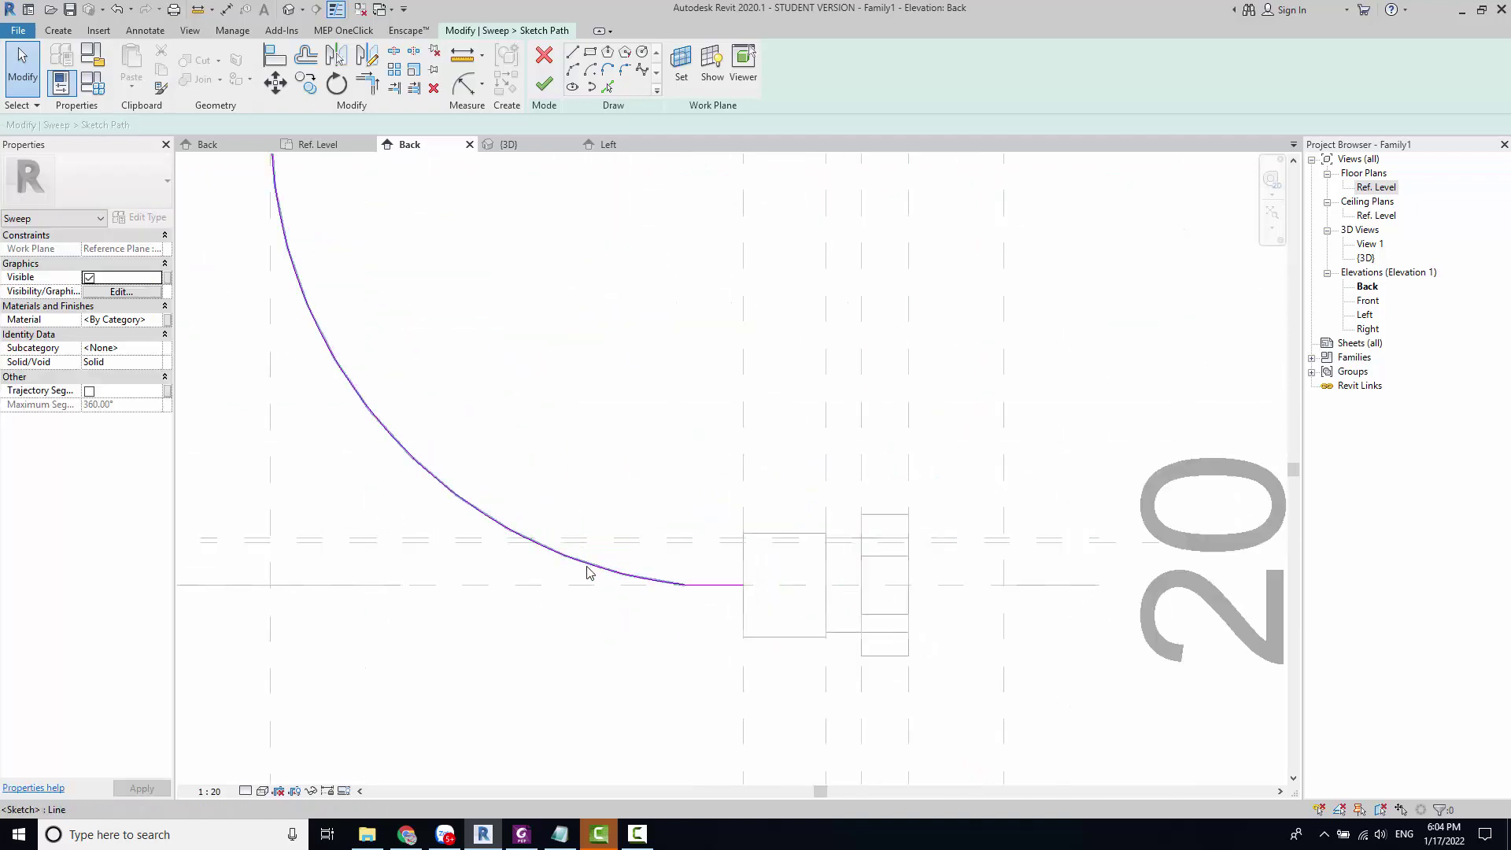
pyautogui.click(687, 589)
pyautogui.moveTo(688, 587); pyautogui.dragTo(735, 587)
pyautogui.scroll(1, 727, 589)
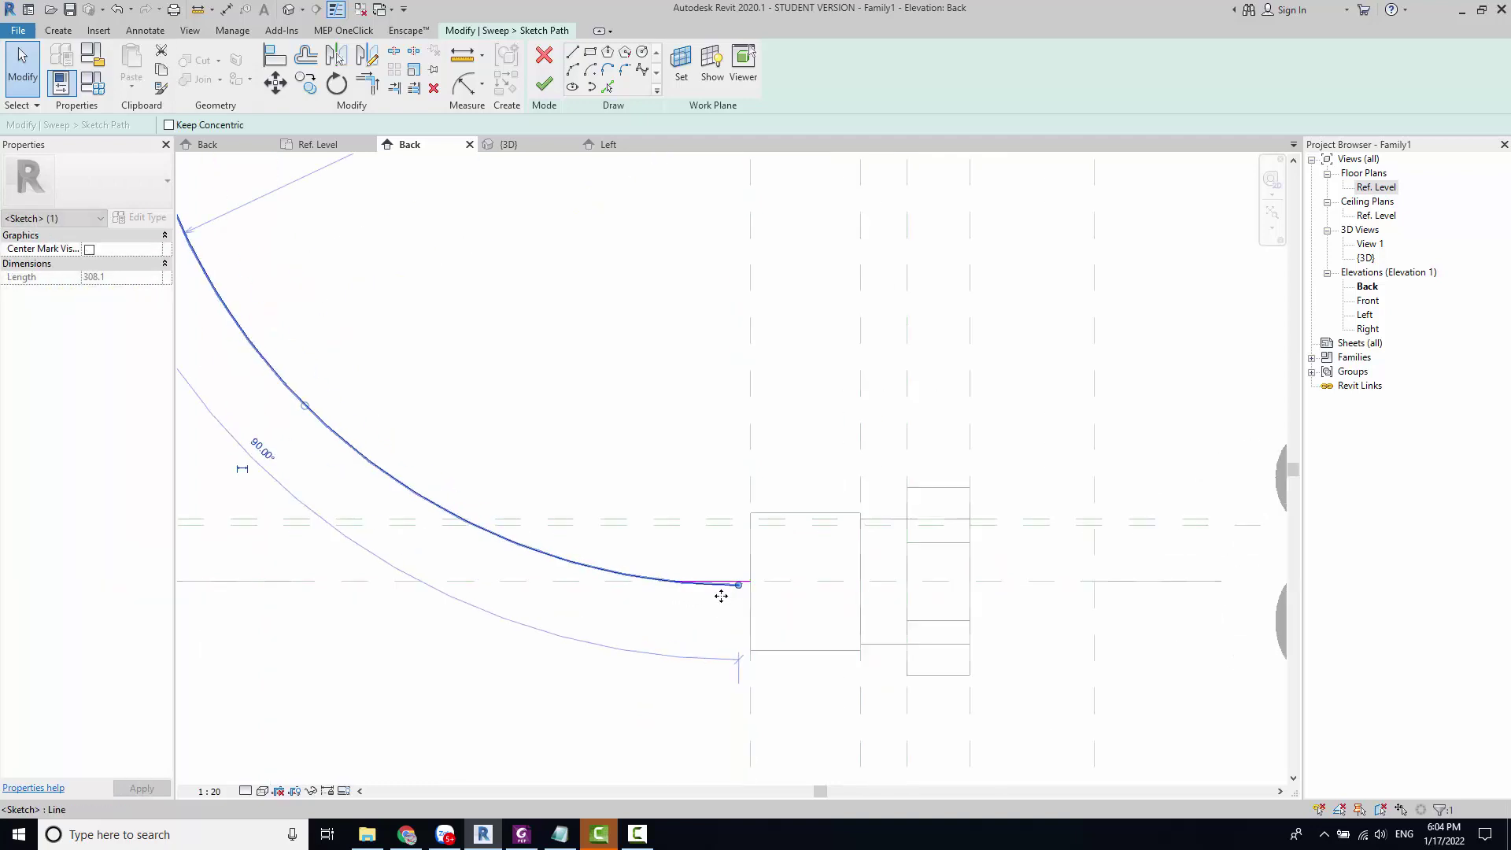
pyautogui.scroll(-2, 606, 556)
pyautogui.click(567, 556)
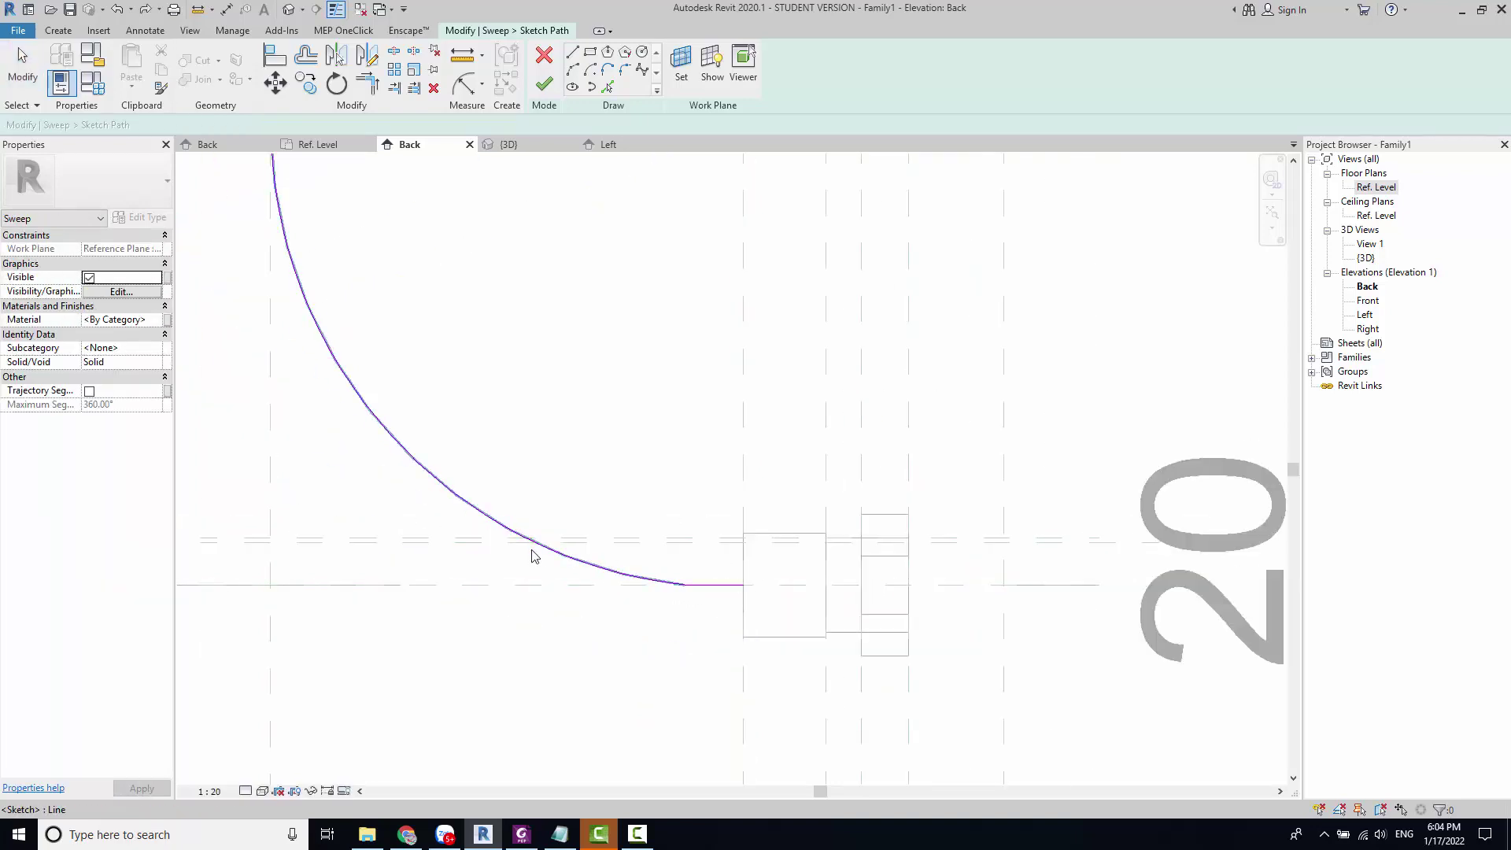
# Step: Replace the path arc with a new arc from the valve connection to the nut centre line
pyautogui.click(528, 544)
pyautogui.press('Delete')
pyautogui.scroll(-2, 528, 504)
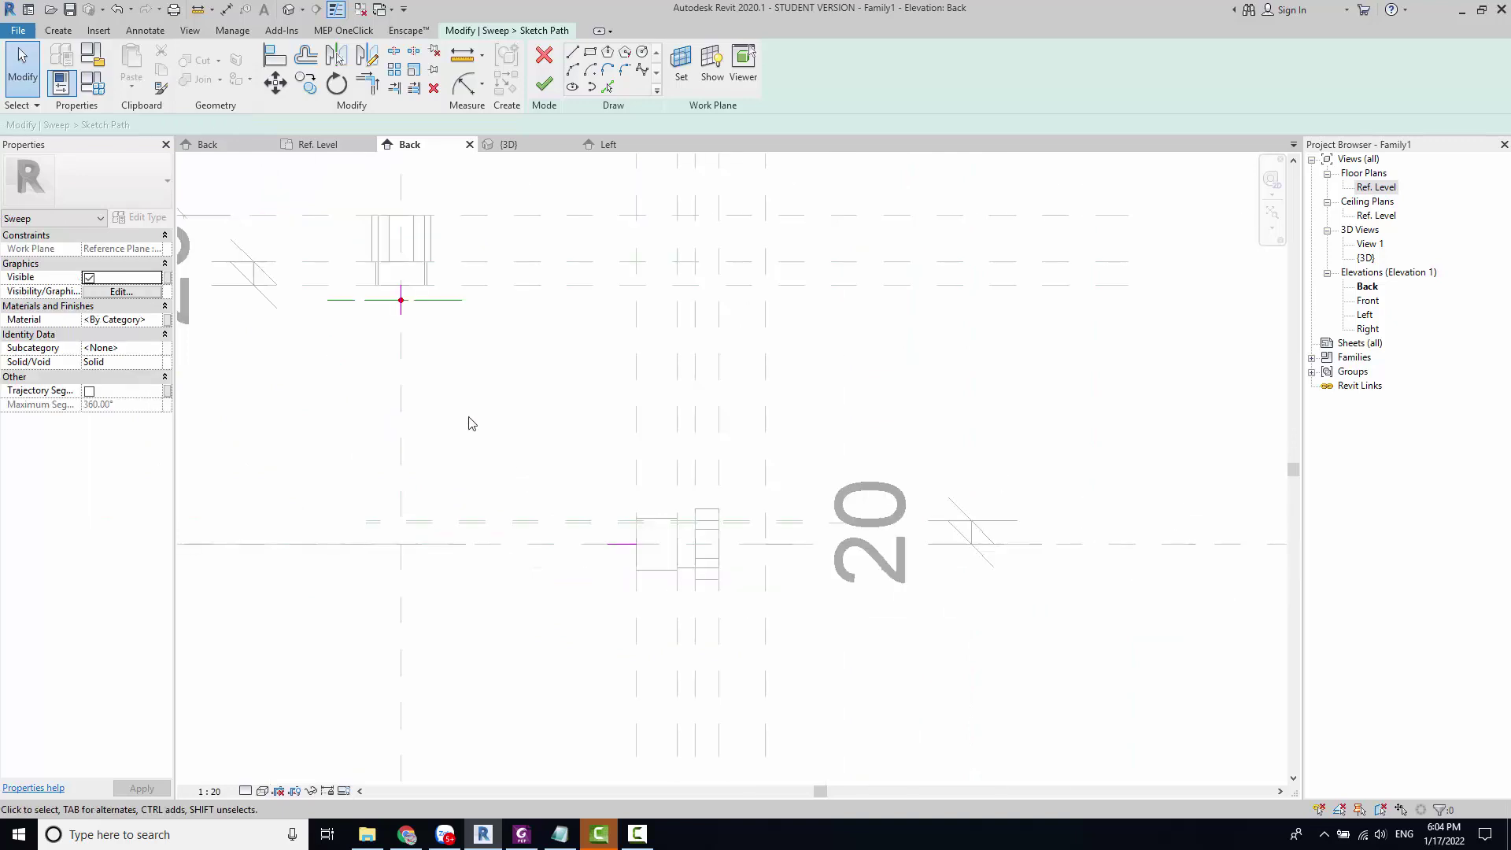
pyautogui.press('l')
pyautogui.press('i')
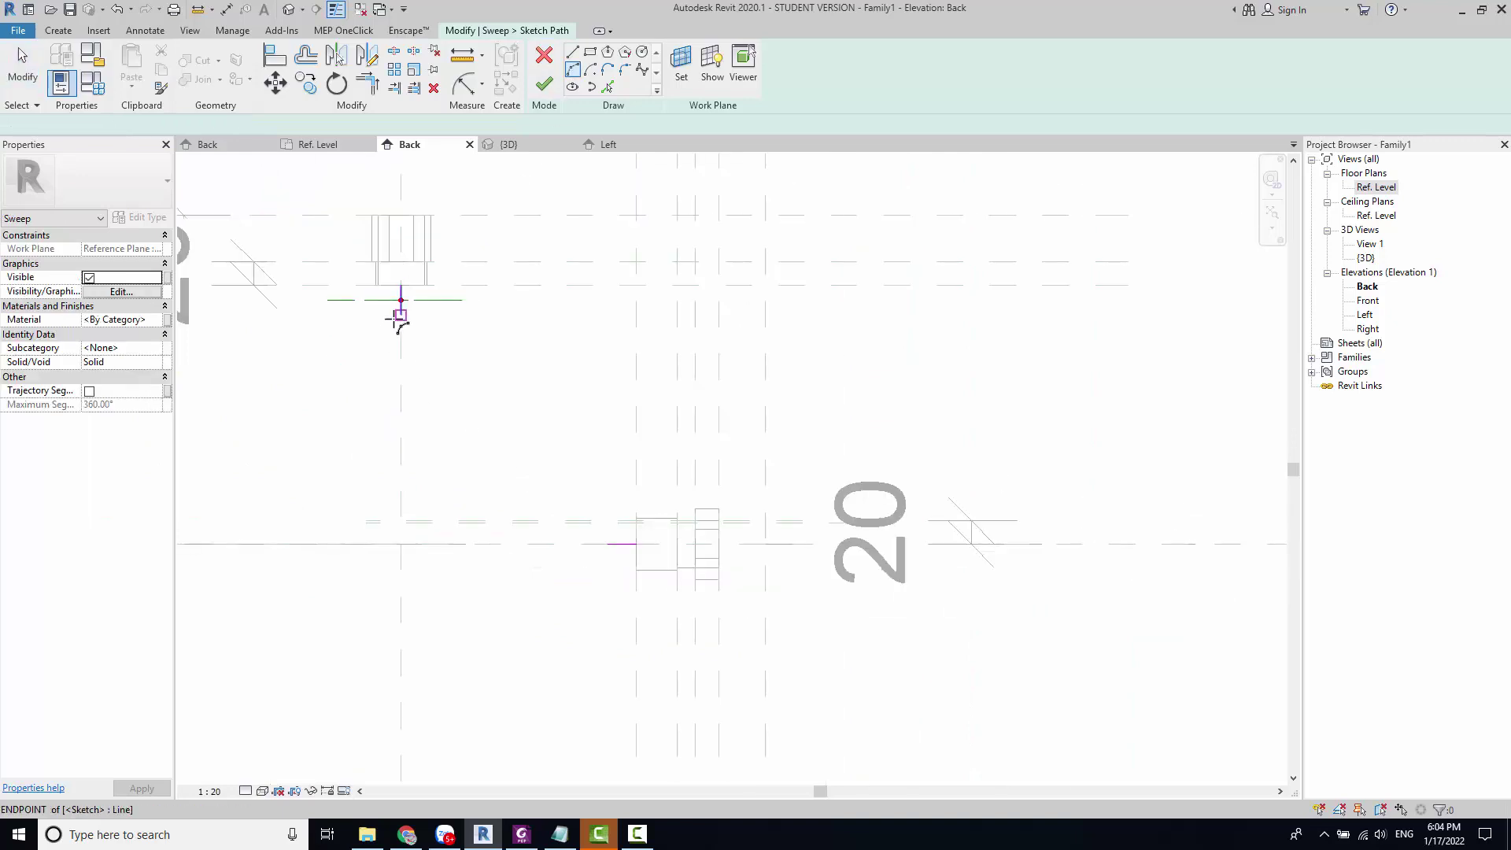
pyautogui.click(401, 314)
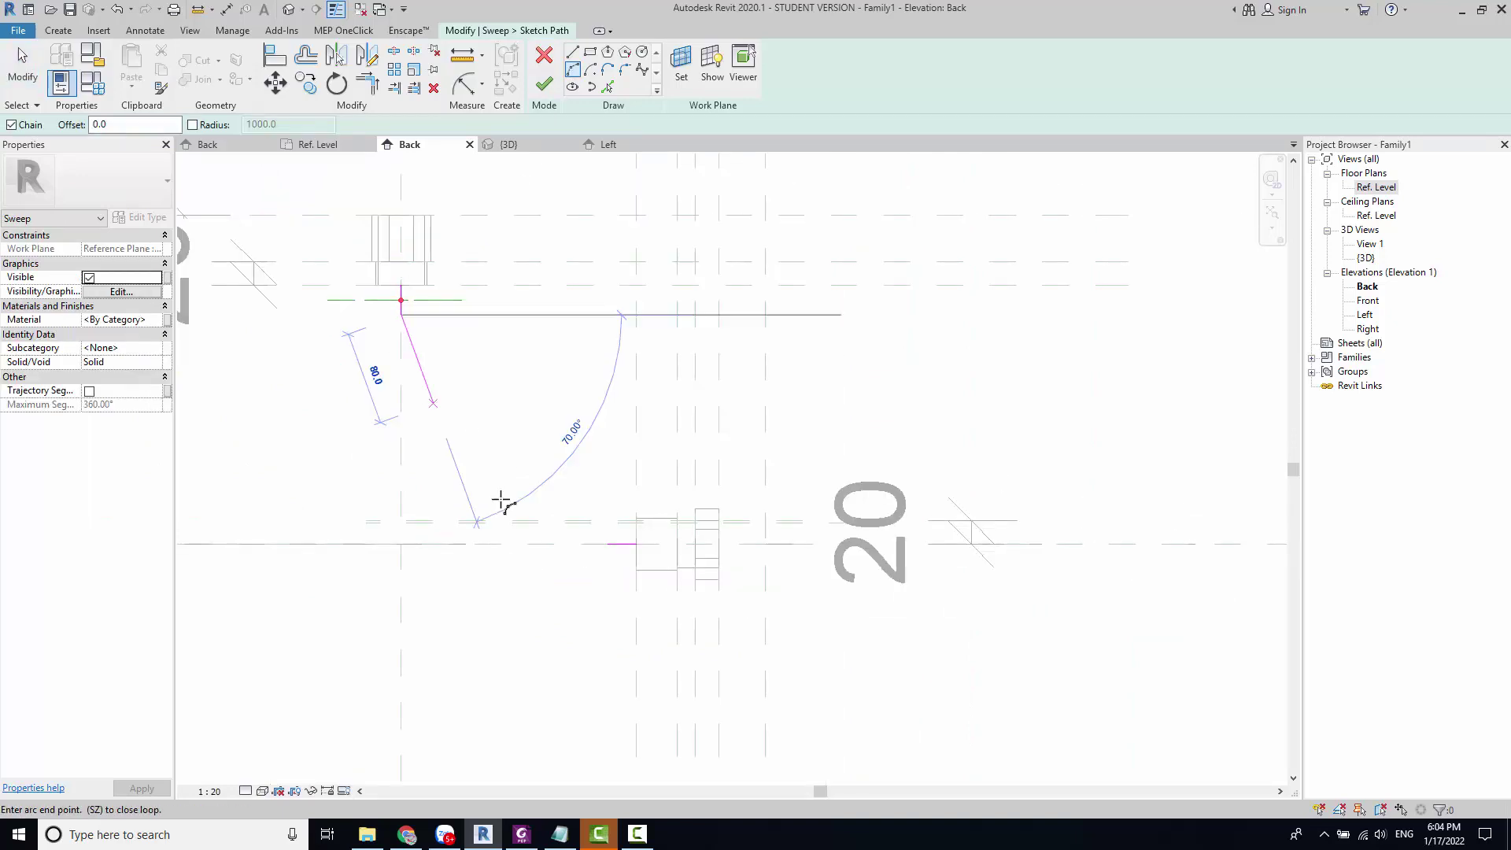
pyautogui.click(607, 544)
pyautogui.scroll(1, 519, 538)
pyautogui.scroll(1, 520, 533)
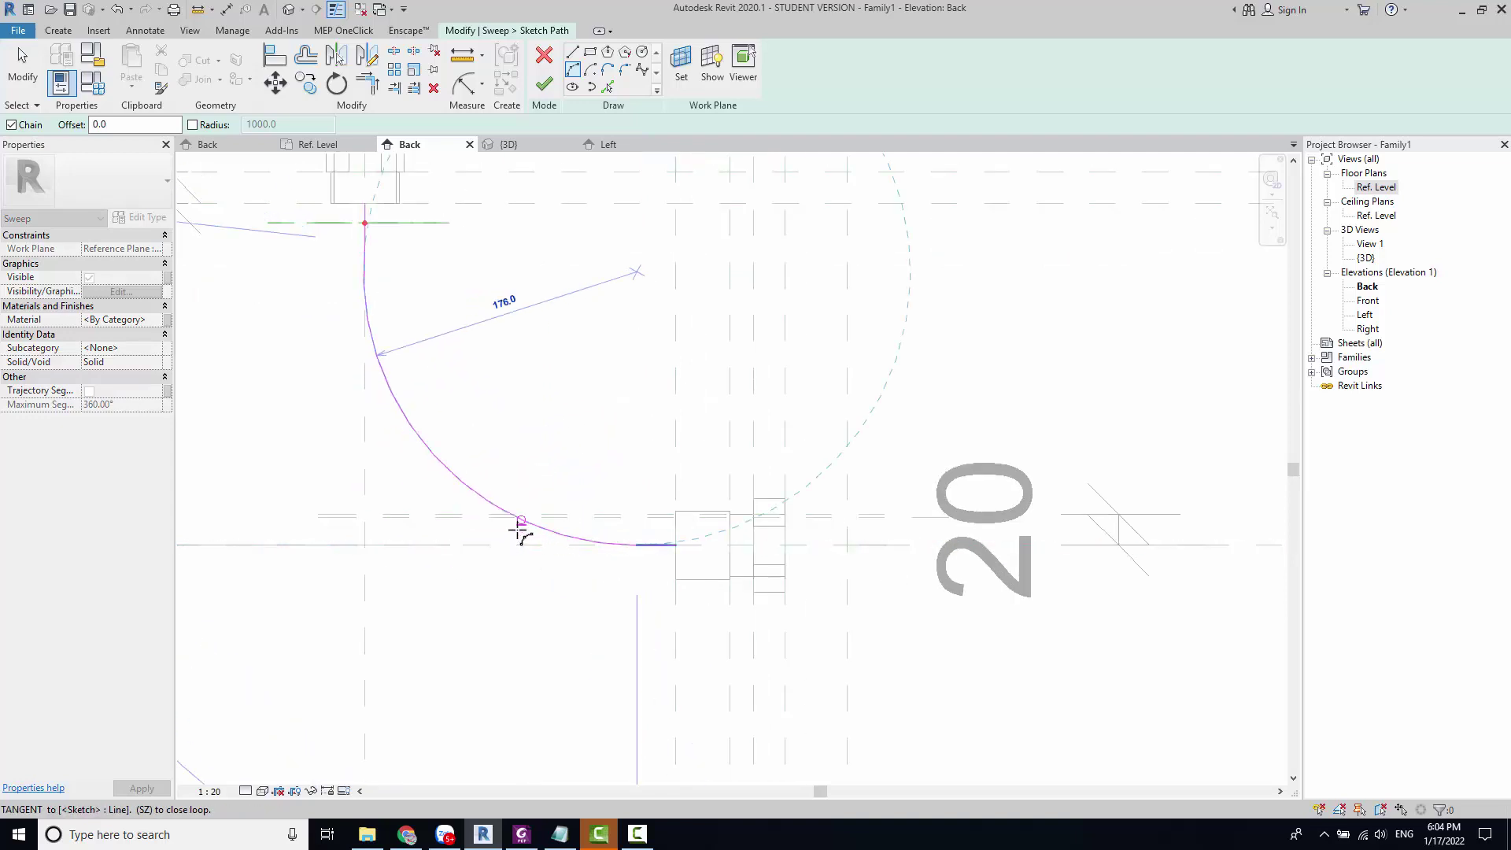
pyautogui.click(521, 528)
# Step: Finish the hose path sketch and rebuild the sweep
pyautogui.press('Escape')
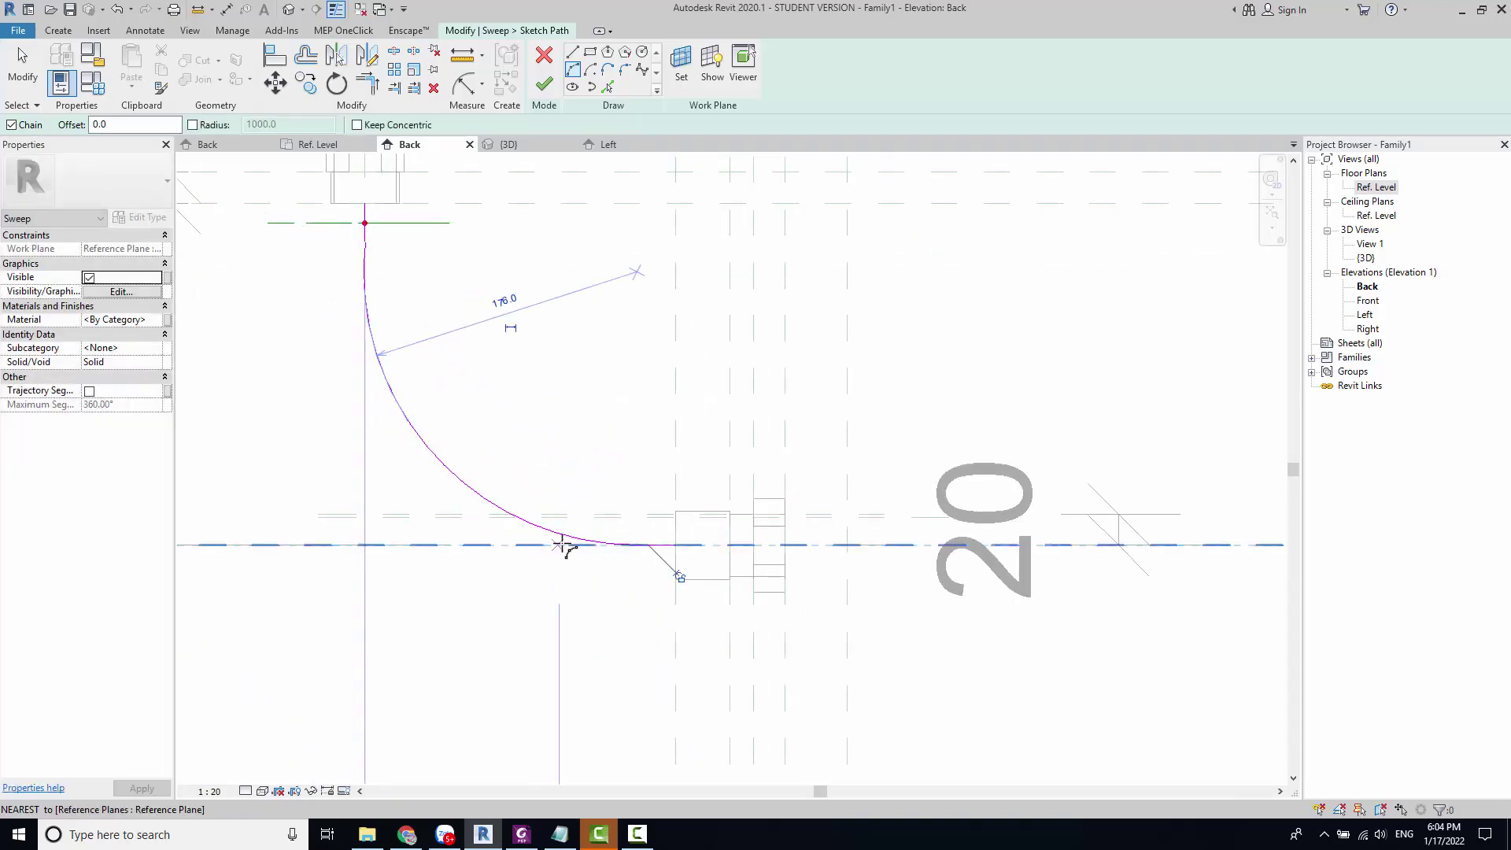
pyautogui.scroll(2, 567, 540)
pyautogui.press('Escape')
pyautogui.scroll(1, 669, 567)
pyautogui.press('Escape')
pyautogui.scroll(-3, 645, 566)
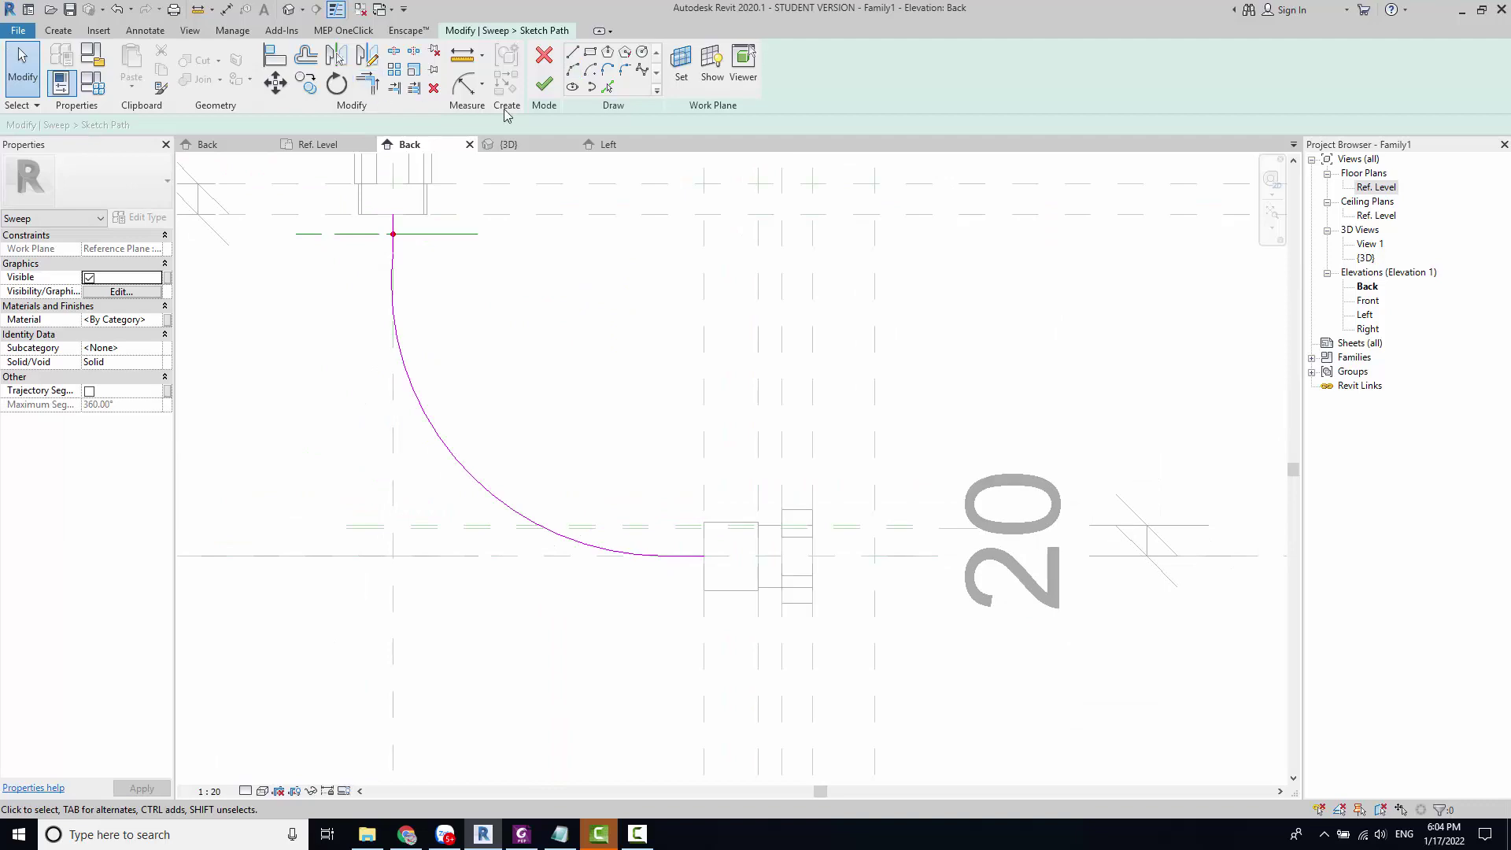
pyautogui.click(537, 90)
pyautogui.click(544, 91)
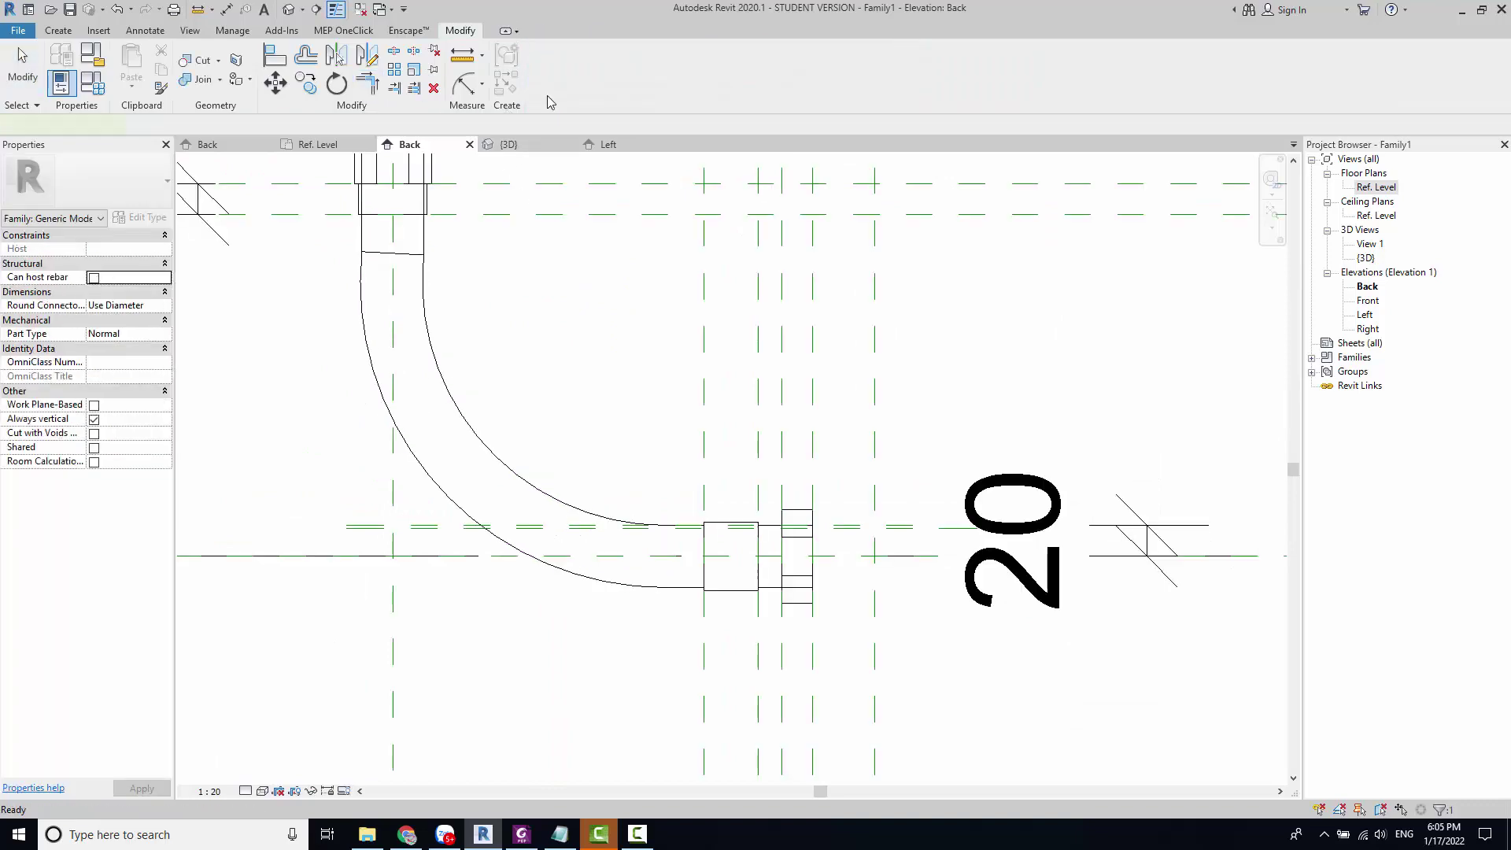
# Step: Recentre the view on the hose and select the hose sweep
pyautogui.click(435, 307)
pyautogui.moveTo(438, 312); pyautogui.dragTo(439, 340, button='middle')
pyautogui.scroll(-2, 439, 347)
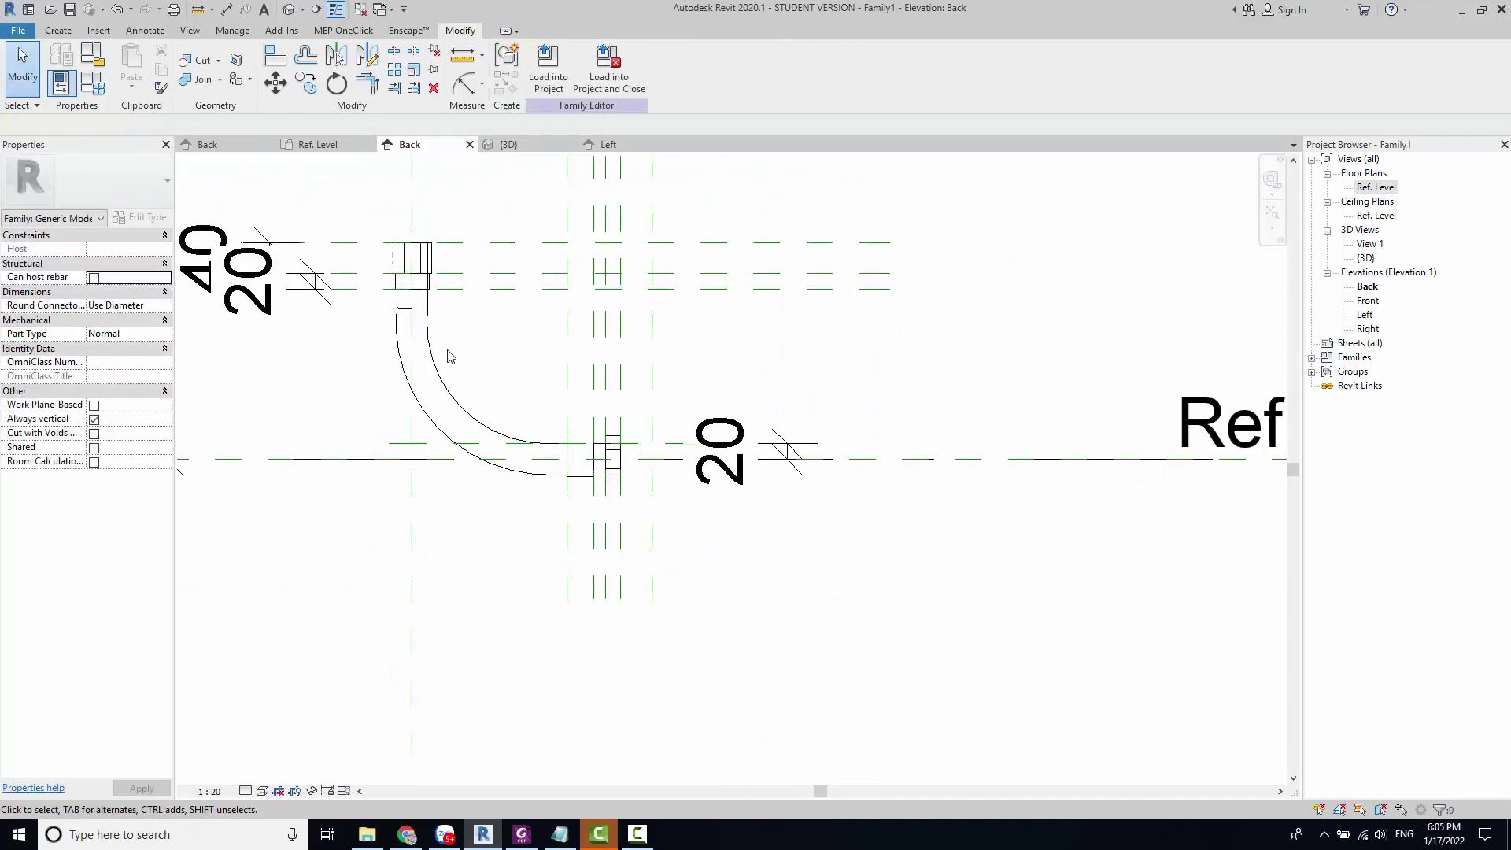
pyautogui.scroll(-1, 440, 358)
pyautogui.scroll(2, 440, 362)
pyautogui.scroll(2, 440, 365)
pyautogui.scroll(-3, 445, 378)
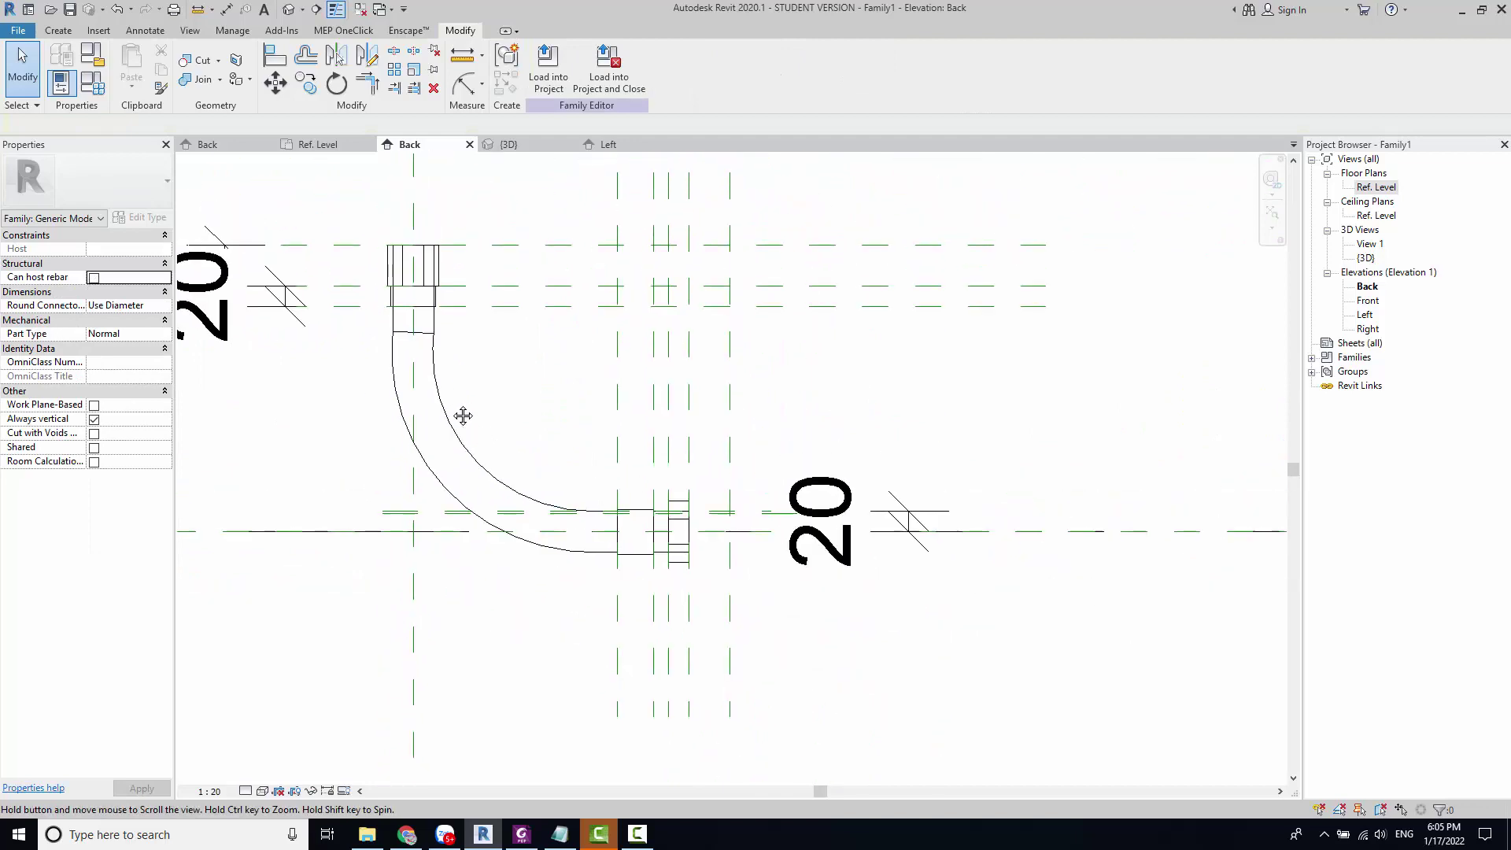
pyautogui.scroll(4, 433, 366)
pyautogui.click(425, 350)
pyautogui.scroll(1, 426, 340)
# Step: In the hose sweep's path sketch, delete the bend and change the vertical line's length
pyautogui.doubleClick(426, 339)
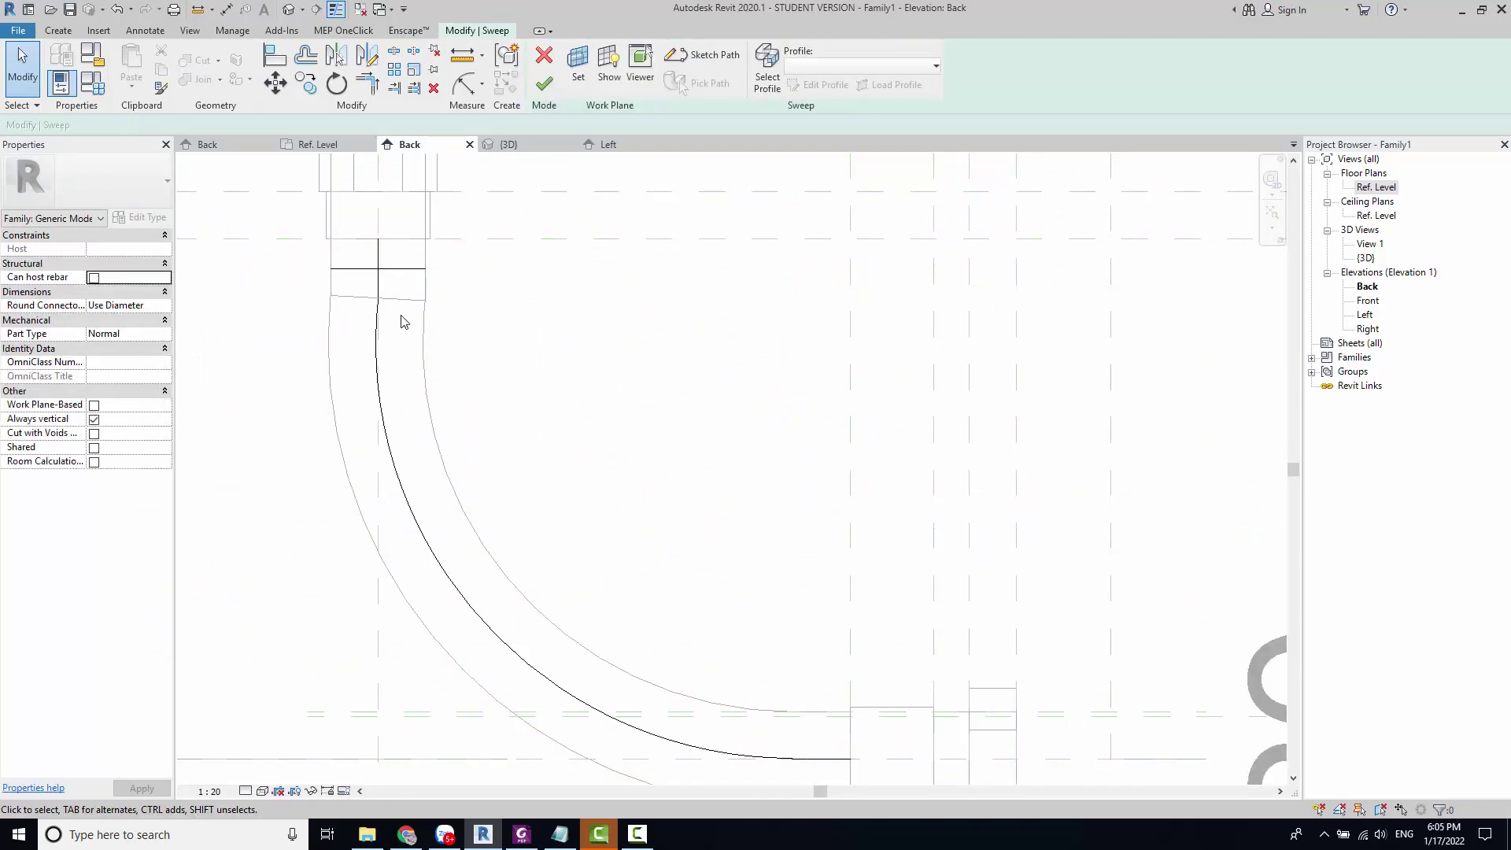
pyautogui.doubleClick(378, 350)
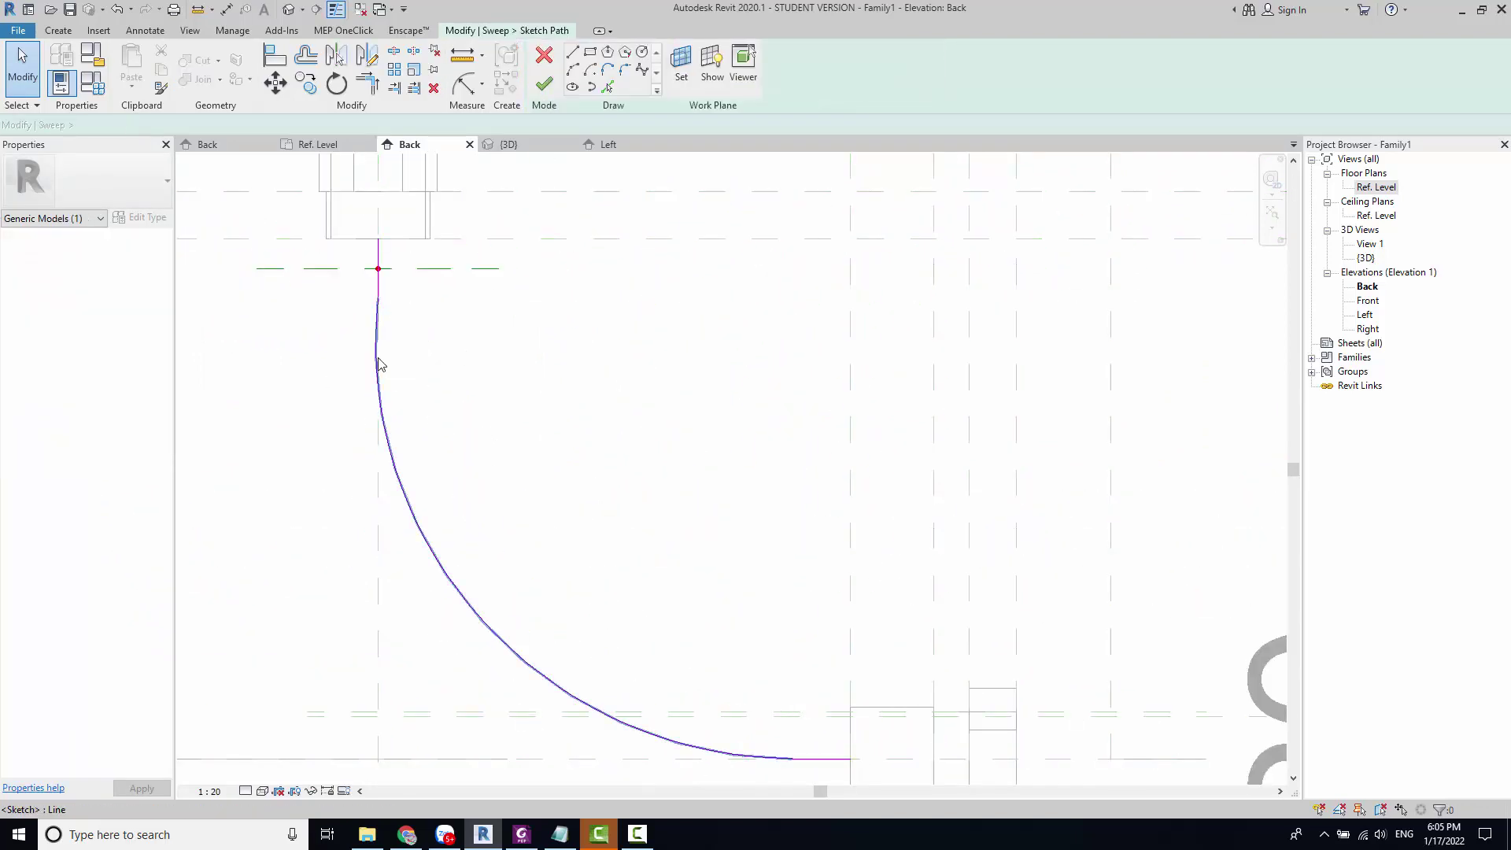
pyautogui.click(378, 366)
pyautogui.press('Delete')
pyautogui.click(377, 283)
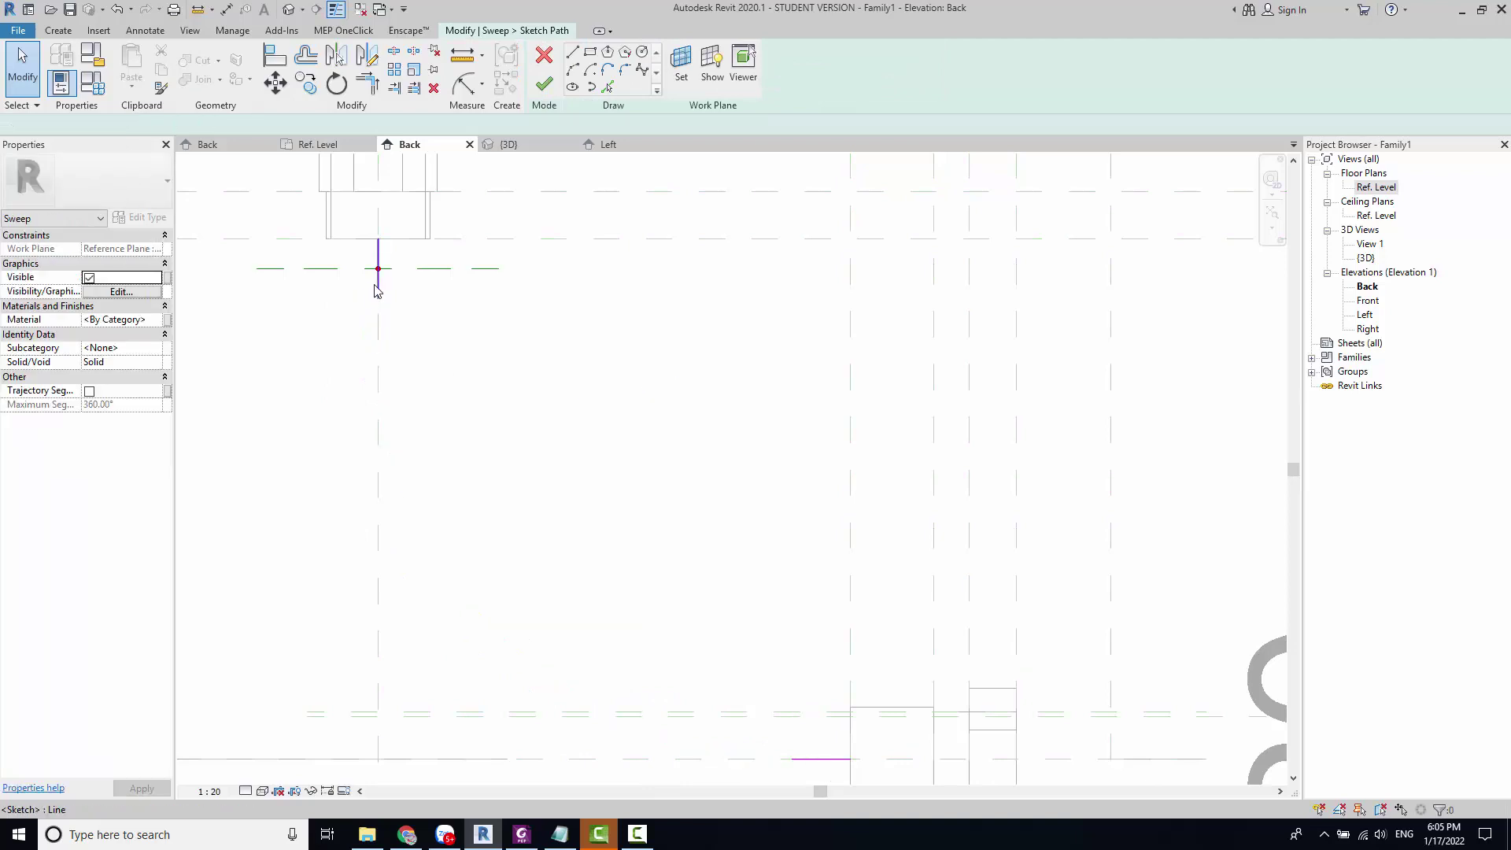
pyautogui.click(424, 270)
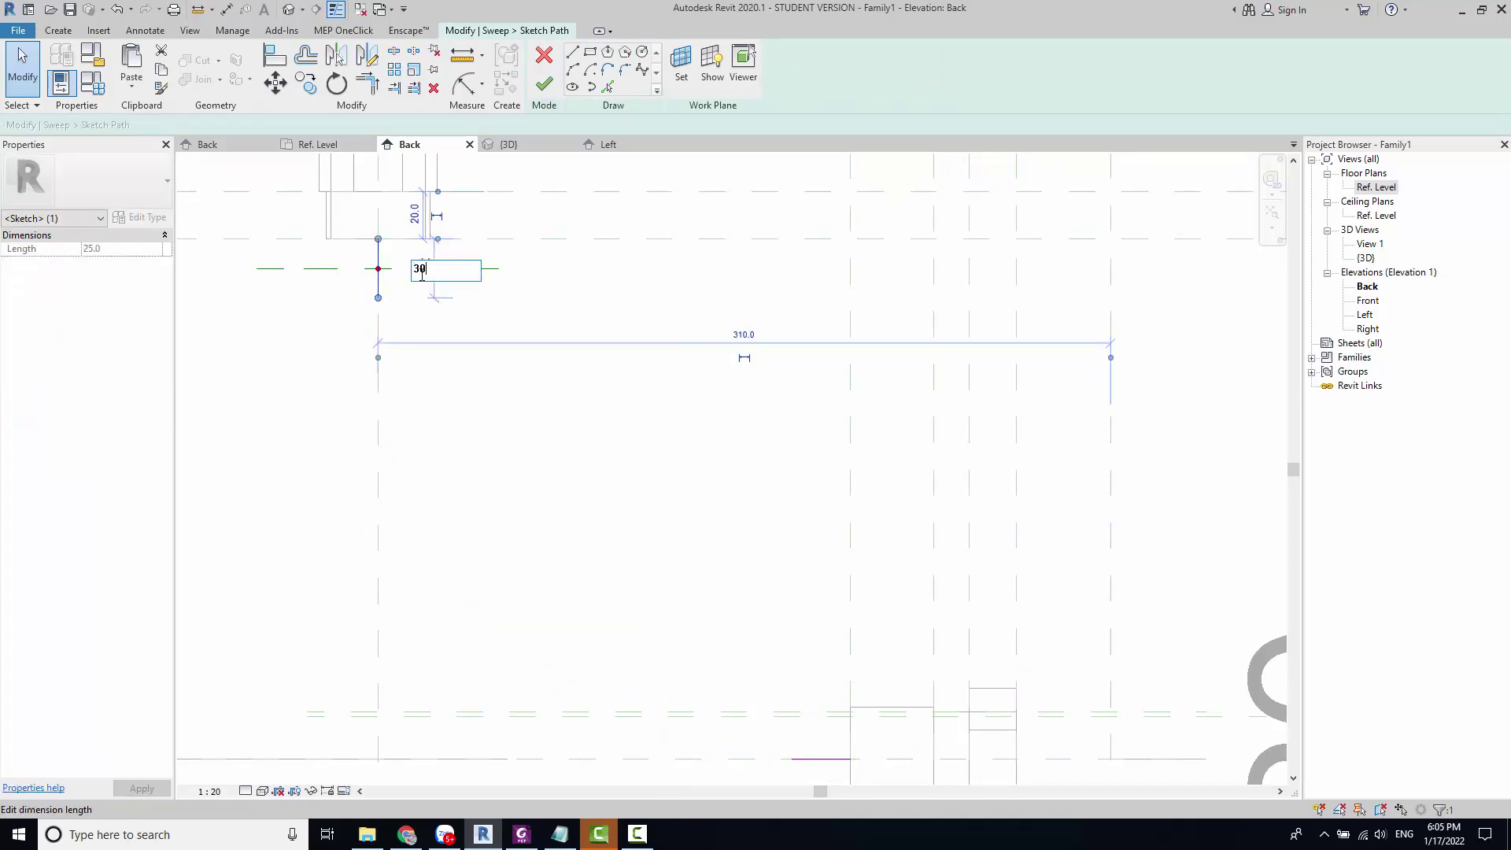
pyautogui.click(403, 335)
pyautogui.scroll(2, 387, 319)
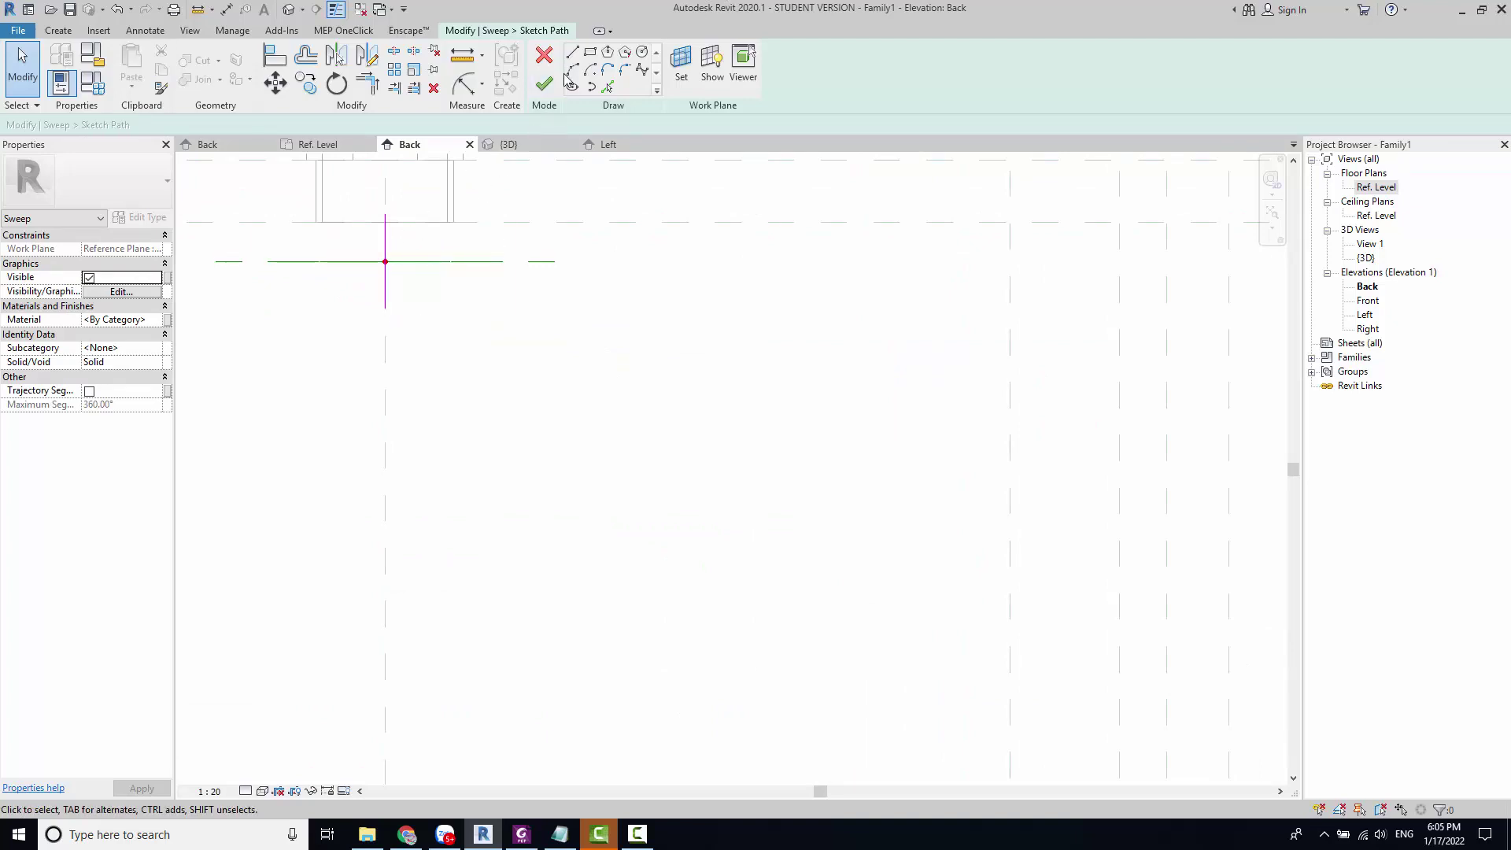
# Step: Draw a replacement arc from the vertical line, tangent to the lower path line
pyautogui.click(576, 70)
pyautogui.click(386, 302)
pyautogui.click(826, 304)
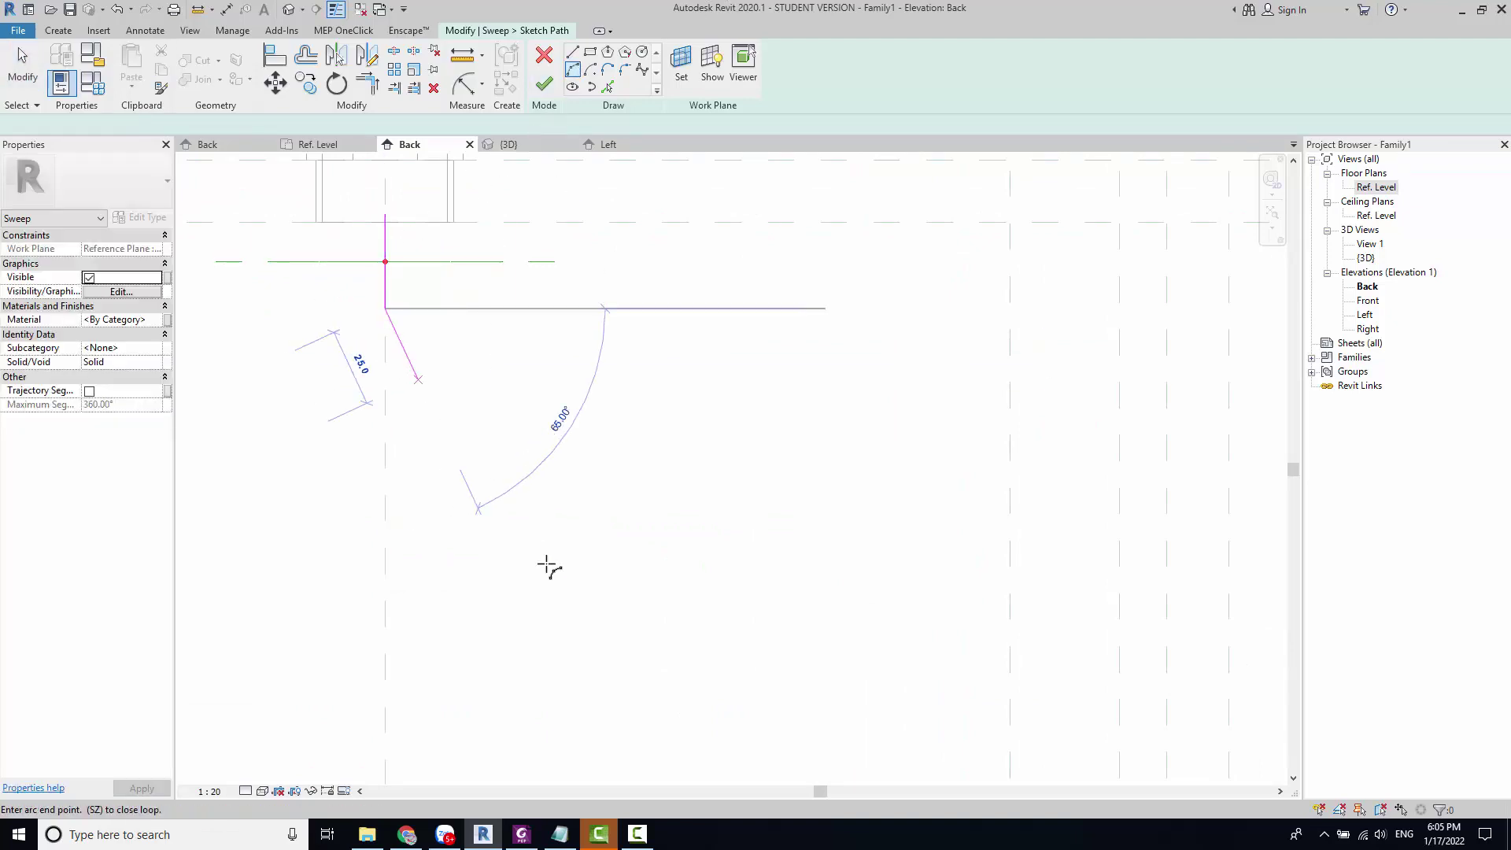
pyautogui.scroll(-2, 551, 567)
pyautogui.scroll(1, 473, 517)
pyautogui.scroll(2, 526, 561)
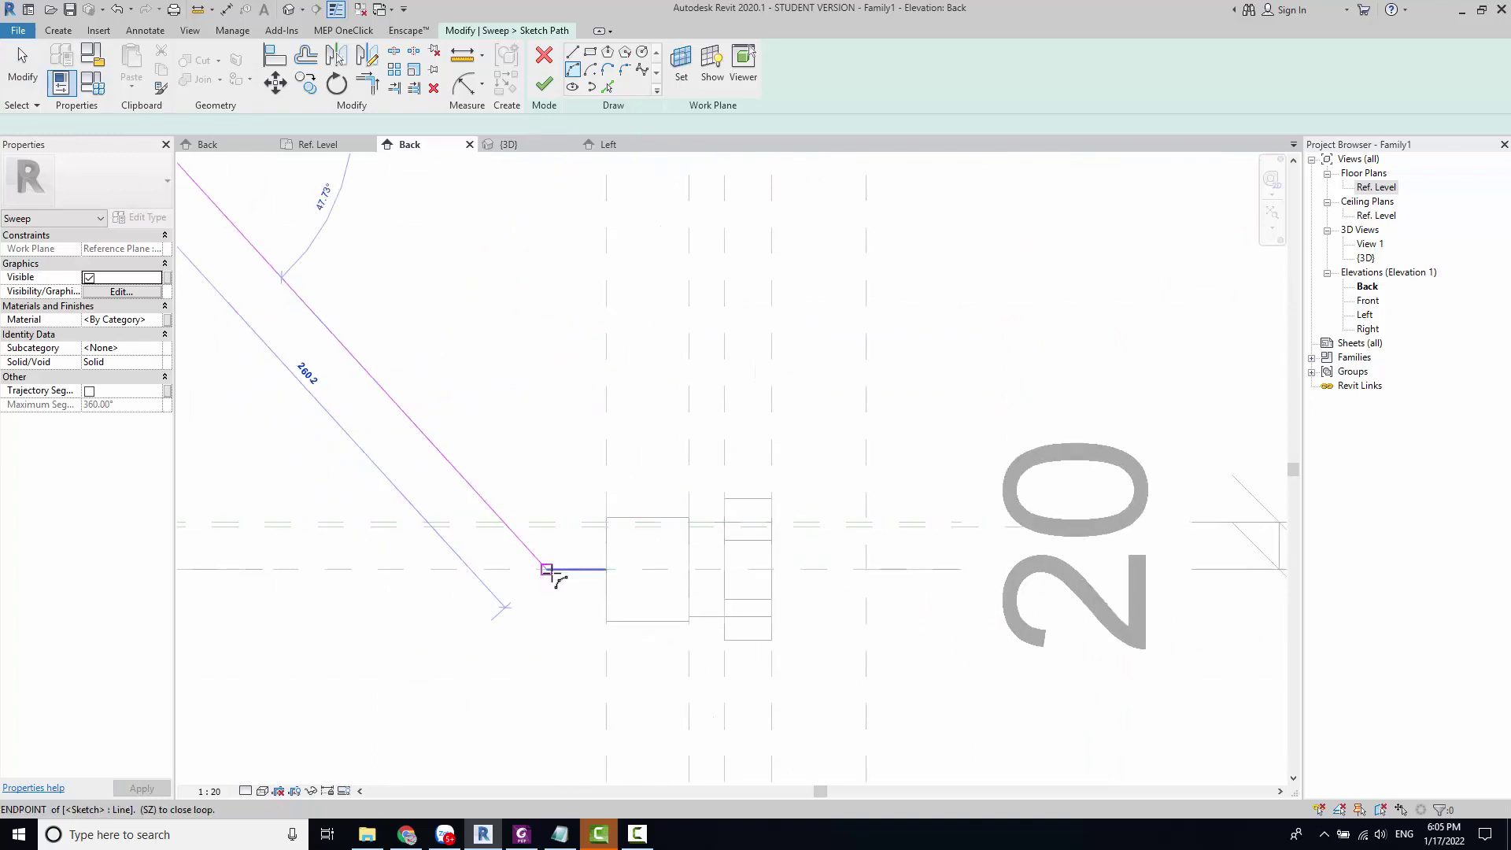
pyautogui.scroll(-1, 328, 506)
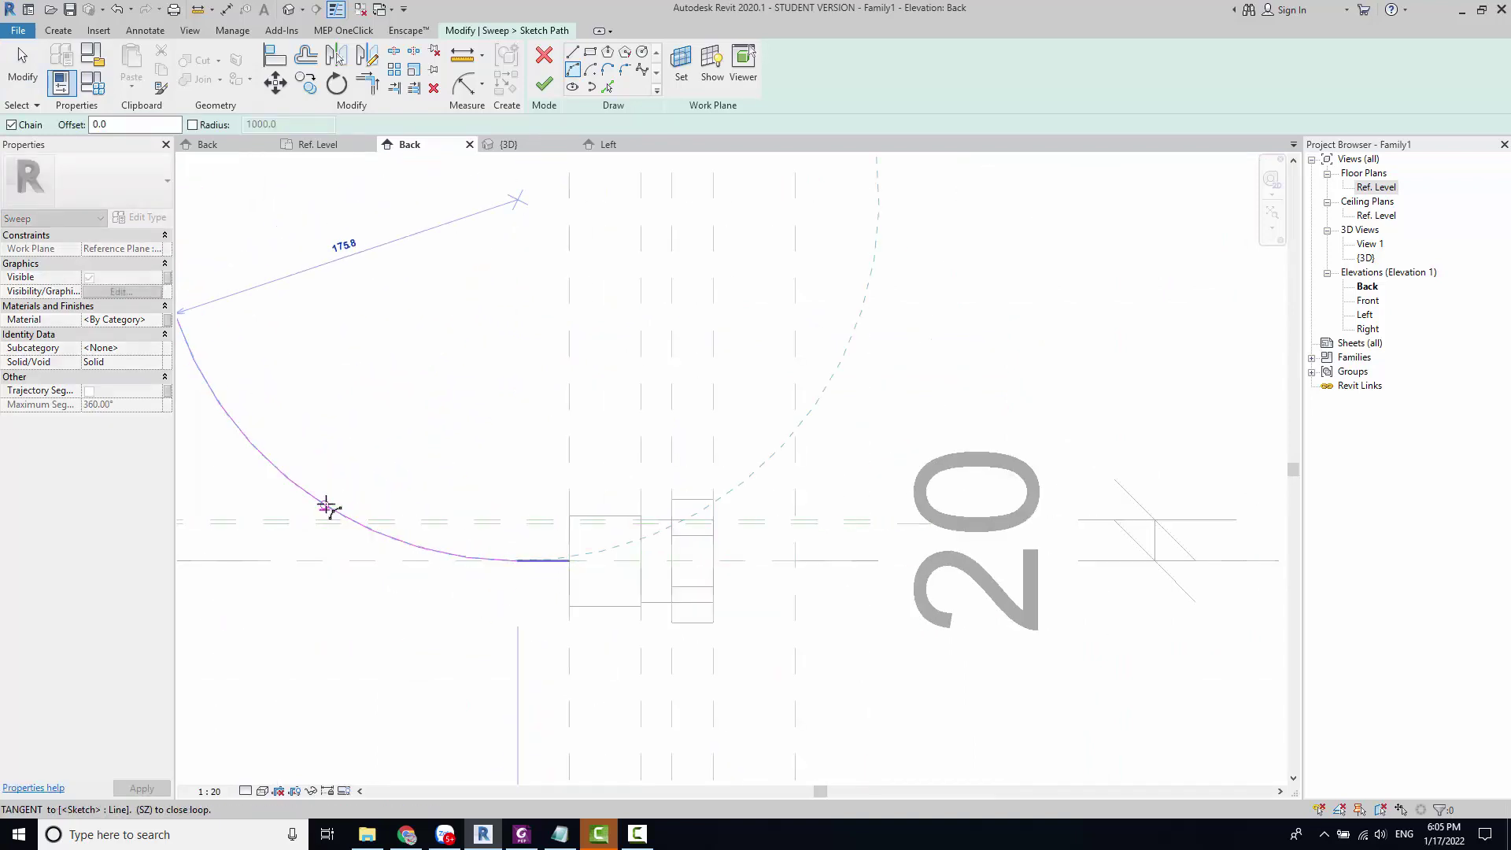
pyautogui.moveTo(330, 508); pyautogui.dragTo(573, 592, button='middle')
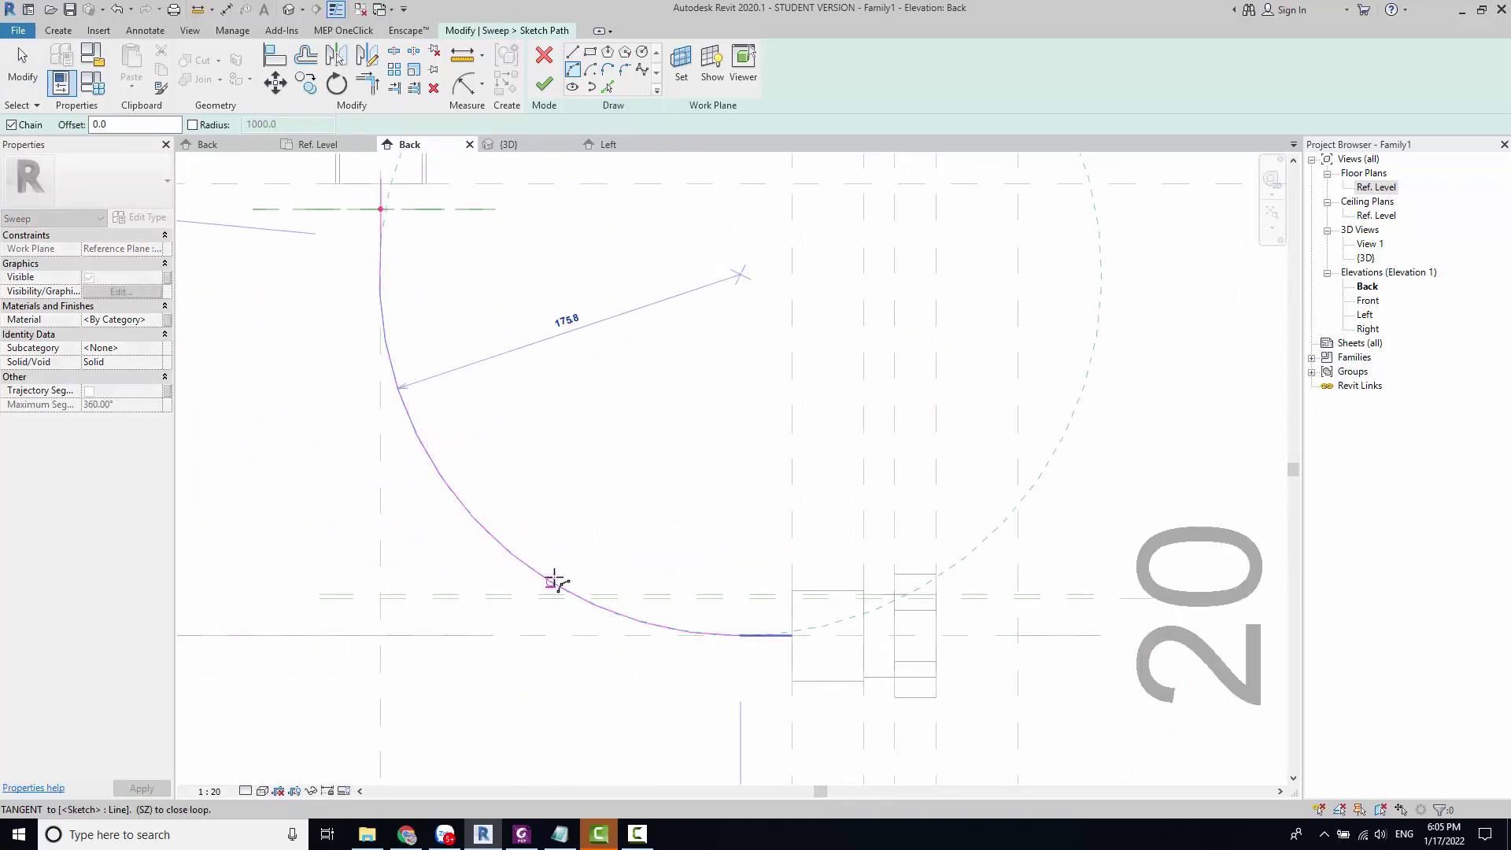
pyautogui.click(551, 573)
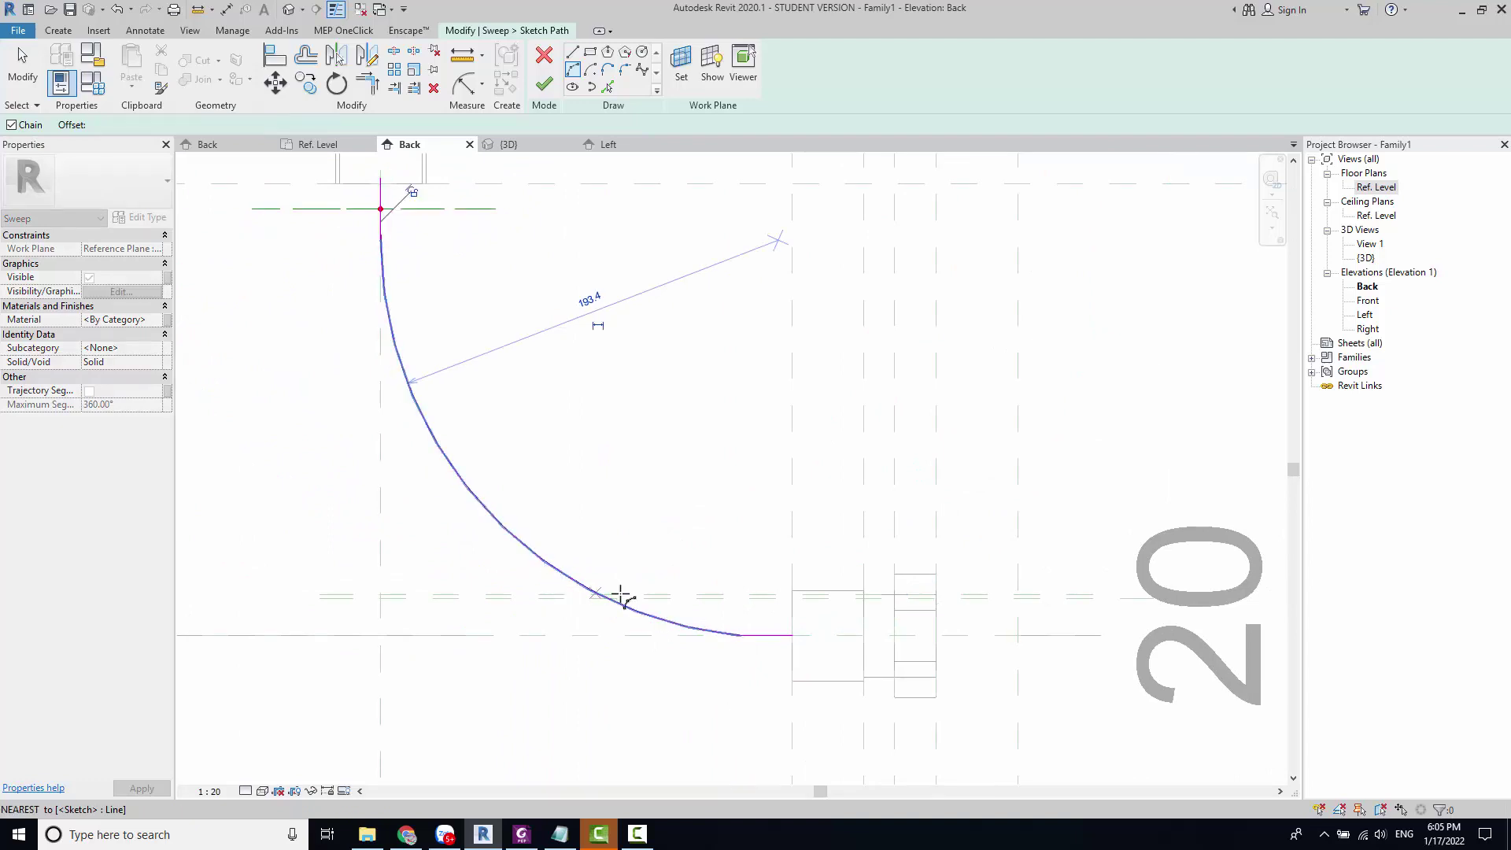
pyautogui.scroll(2, 618, 597)
pyautogui.scroll(1, 584, 627)
# Step: Stretch the new arc's end toward the lower nut, then discard the misfitting arc
pyautogui.press('Escape')
pyautogui.click(843, 663)
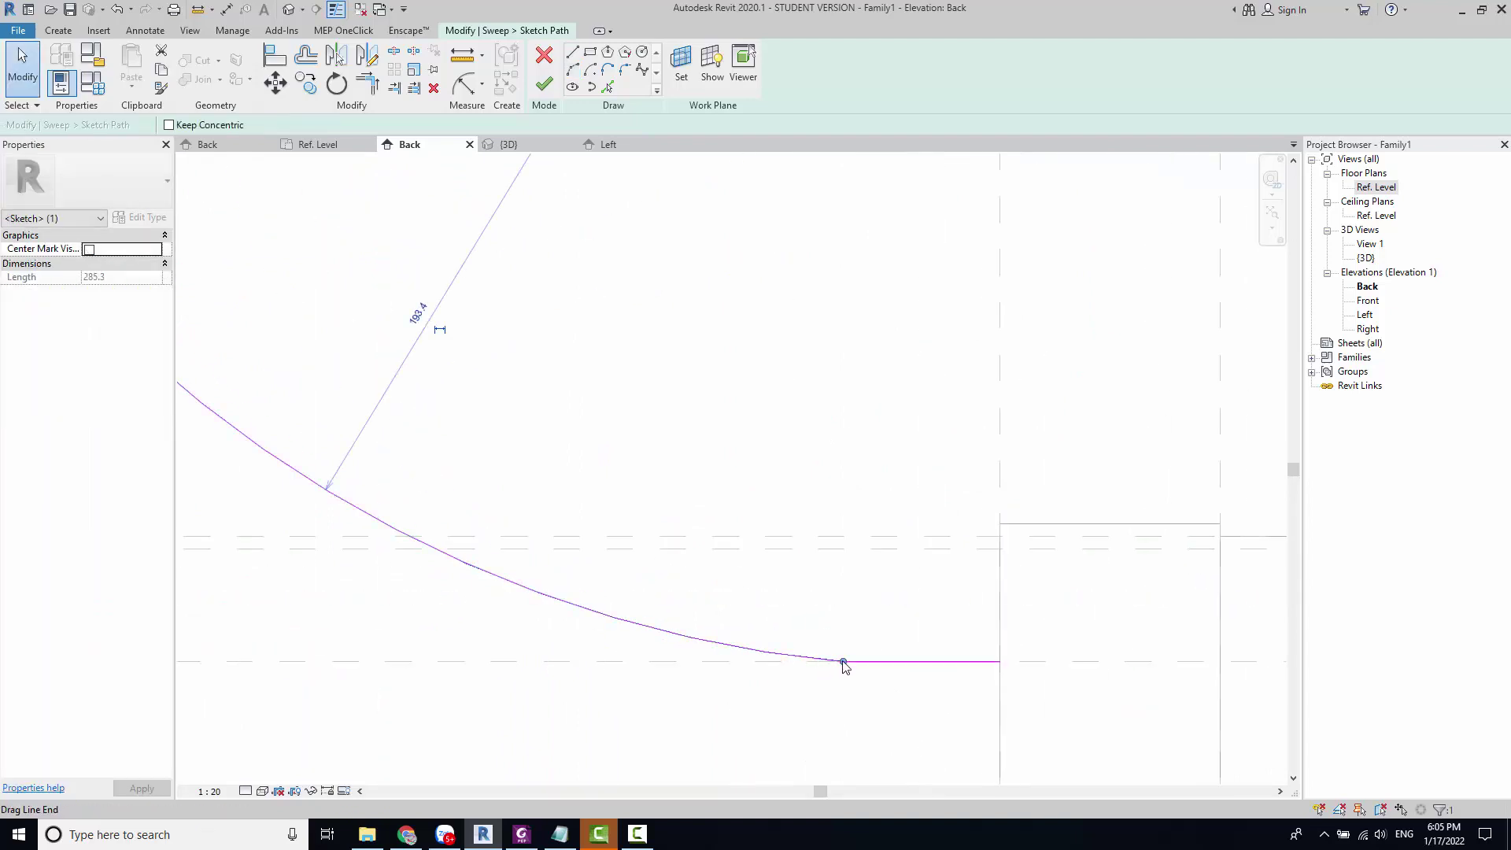
pyautogui.moveTo(843, 661)
pyautogui.mouseDown()
pyautogui.moveTo(998, 675)
pyautogui.moveTo(931, 663)
pyautogui.mouseUp()
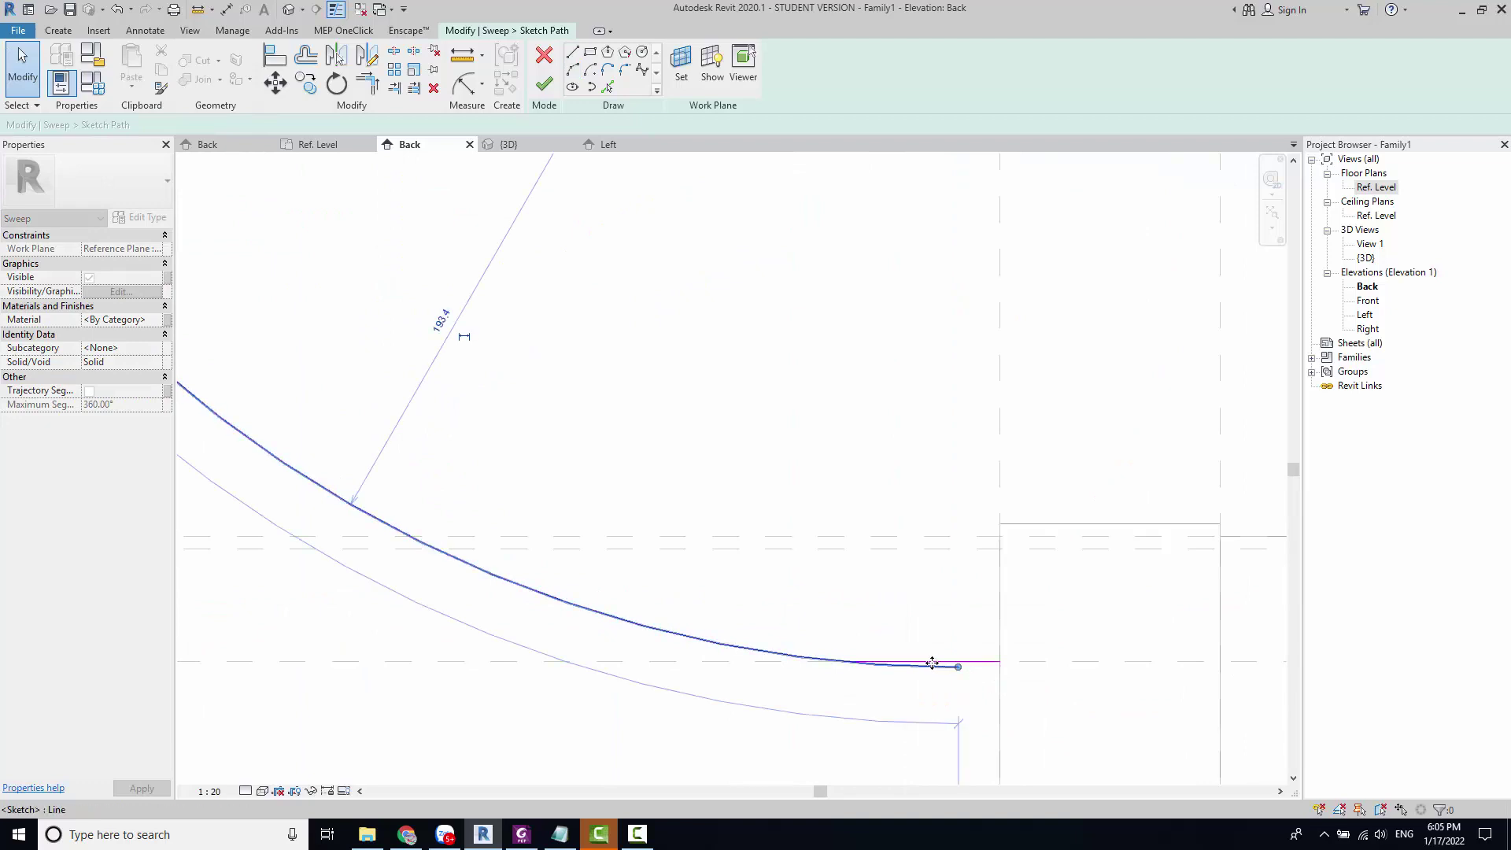
pyautogui.scroll(-3, 931, 662)
pyautogui.scroll(2, 931, 667)
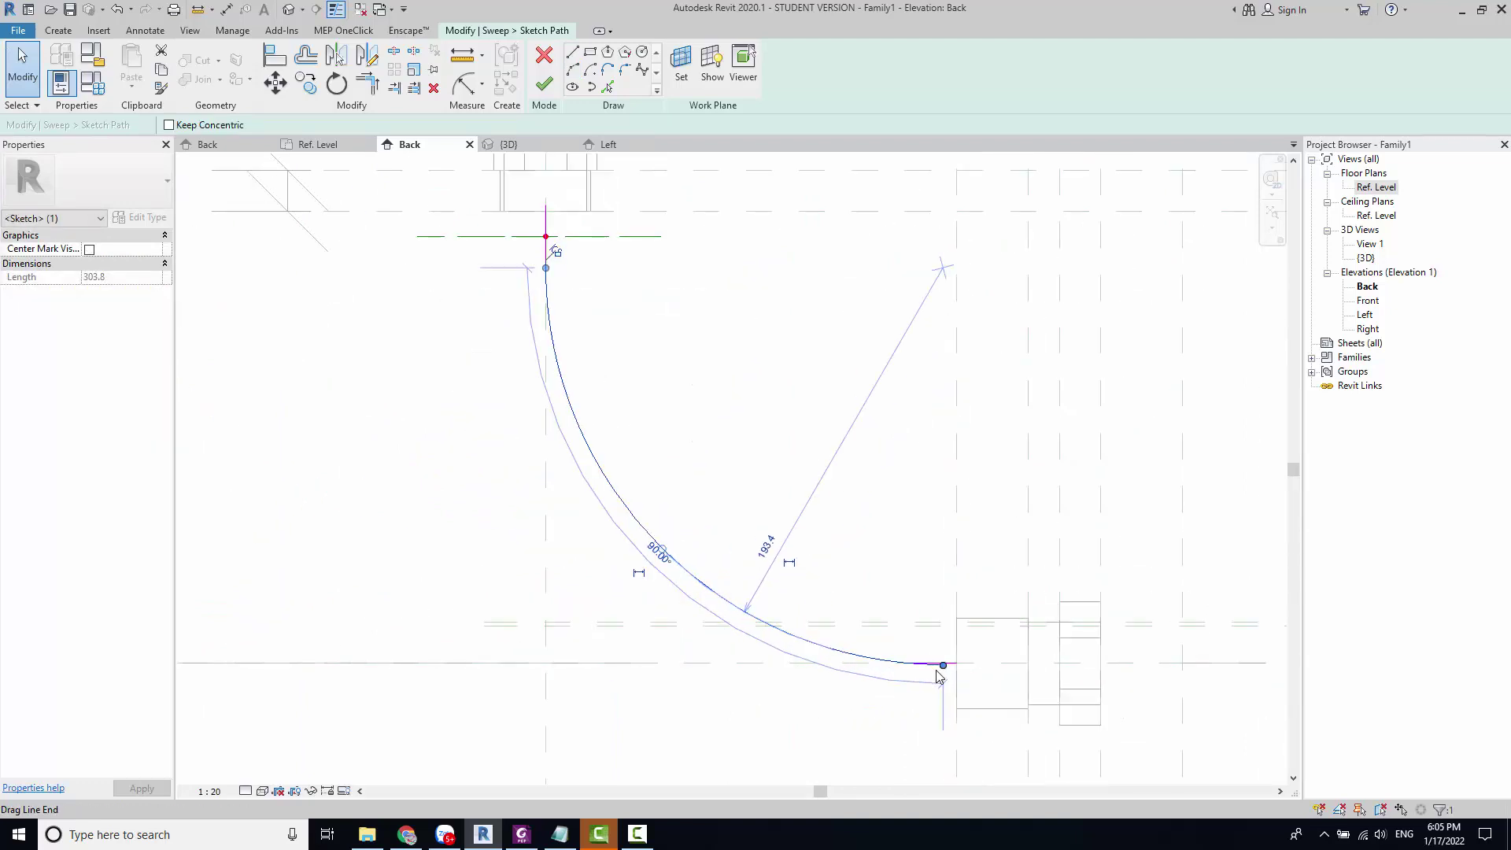
pyautogui.scroll(2, 976, 690)
pyautogui.scroll(2, 965, 692)
pyautogui.click(949, 618)
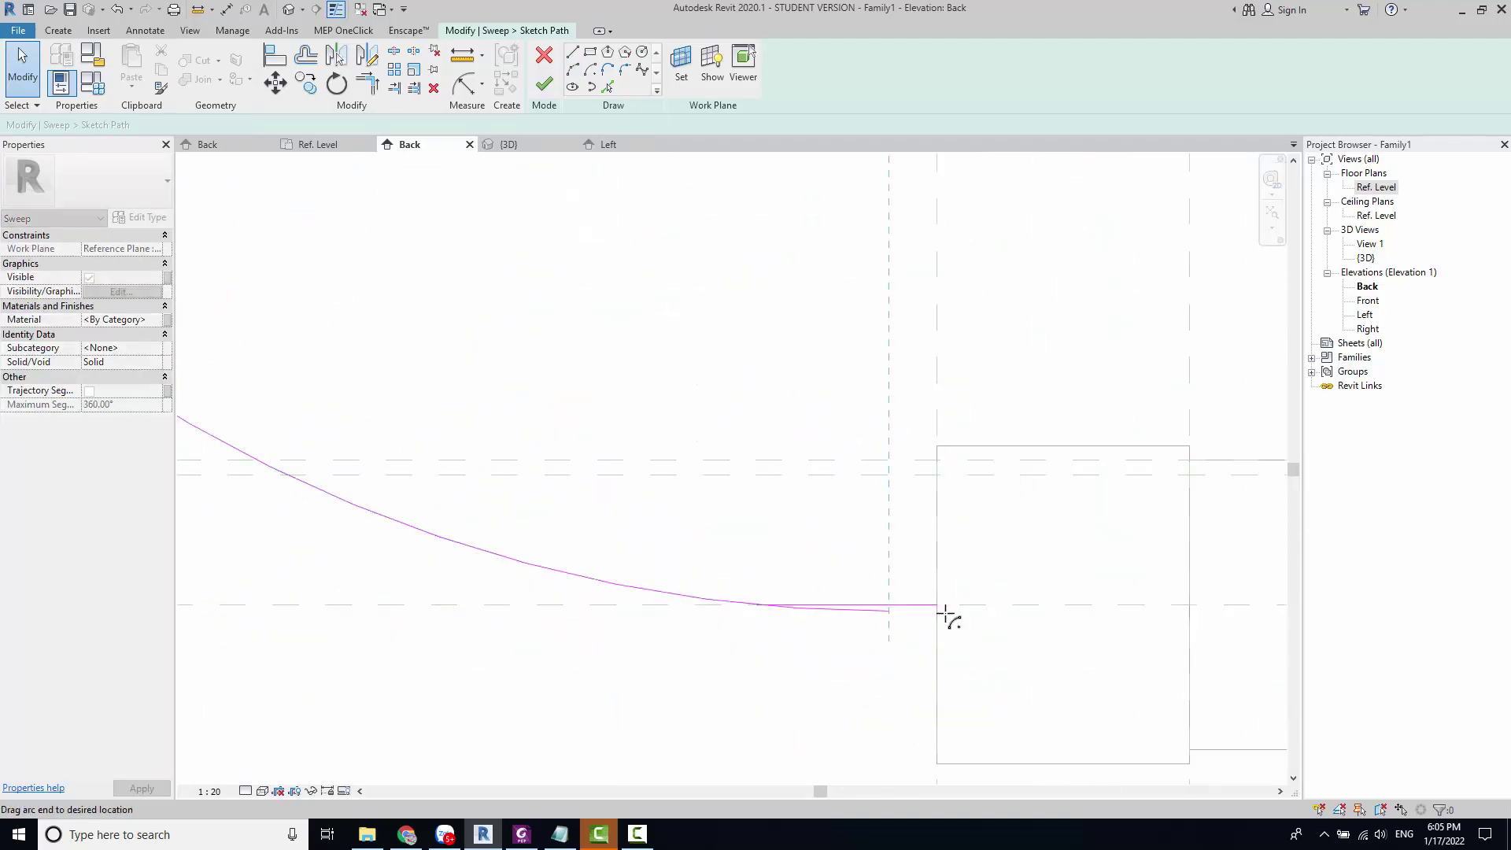
pyautogui.click(799, 614)
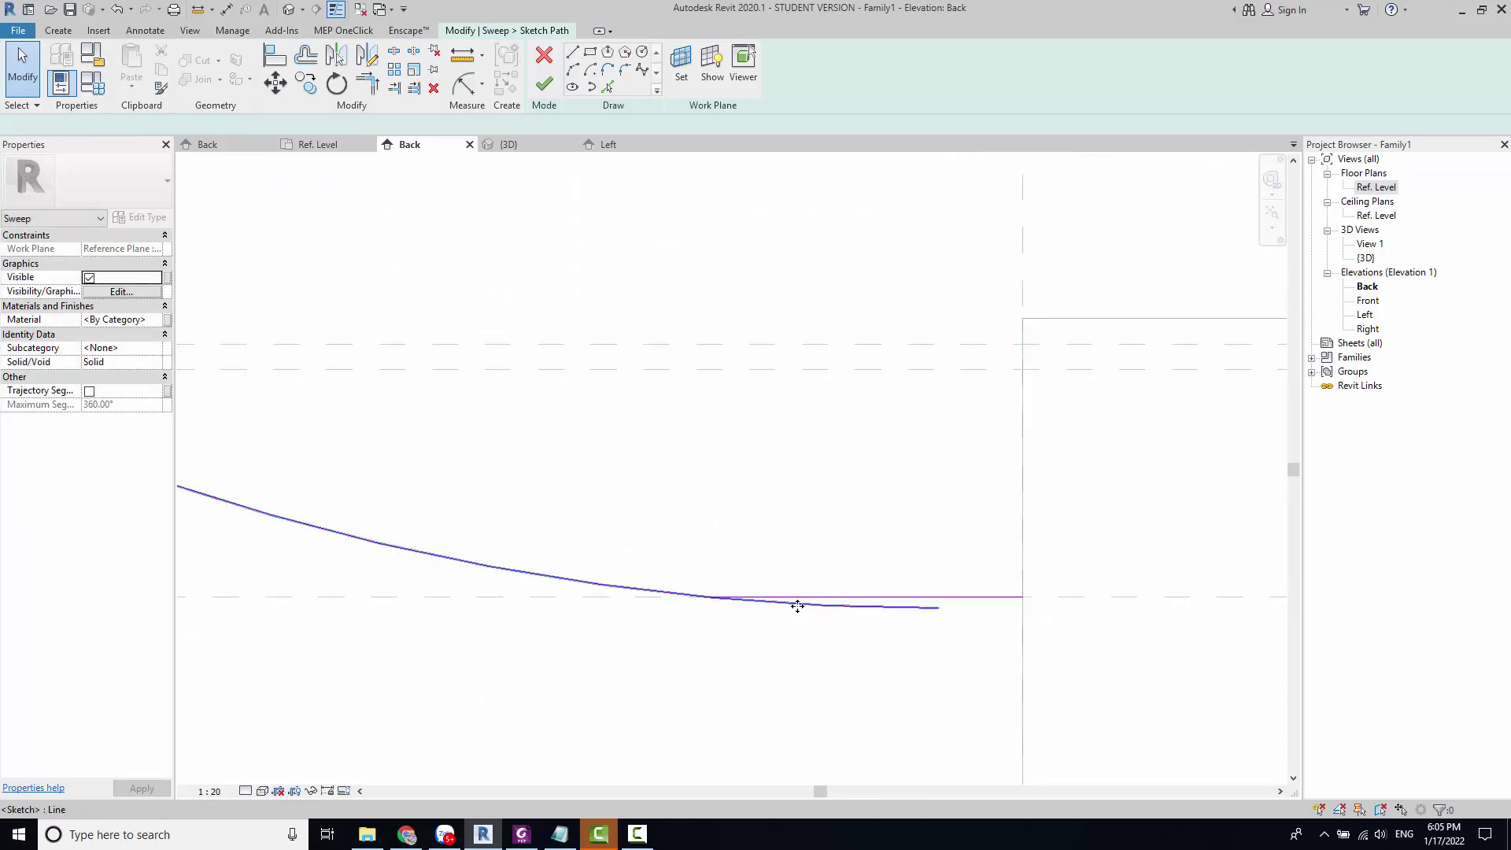
pyautogui.scroll(-1, 796, 610)
pyautogui.scroll(-3, 810, 621)
pyautogui.scroll(-3, 815, 613)
pyautogui.press('Escape')
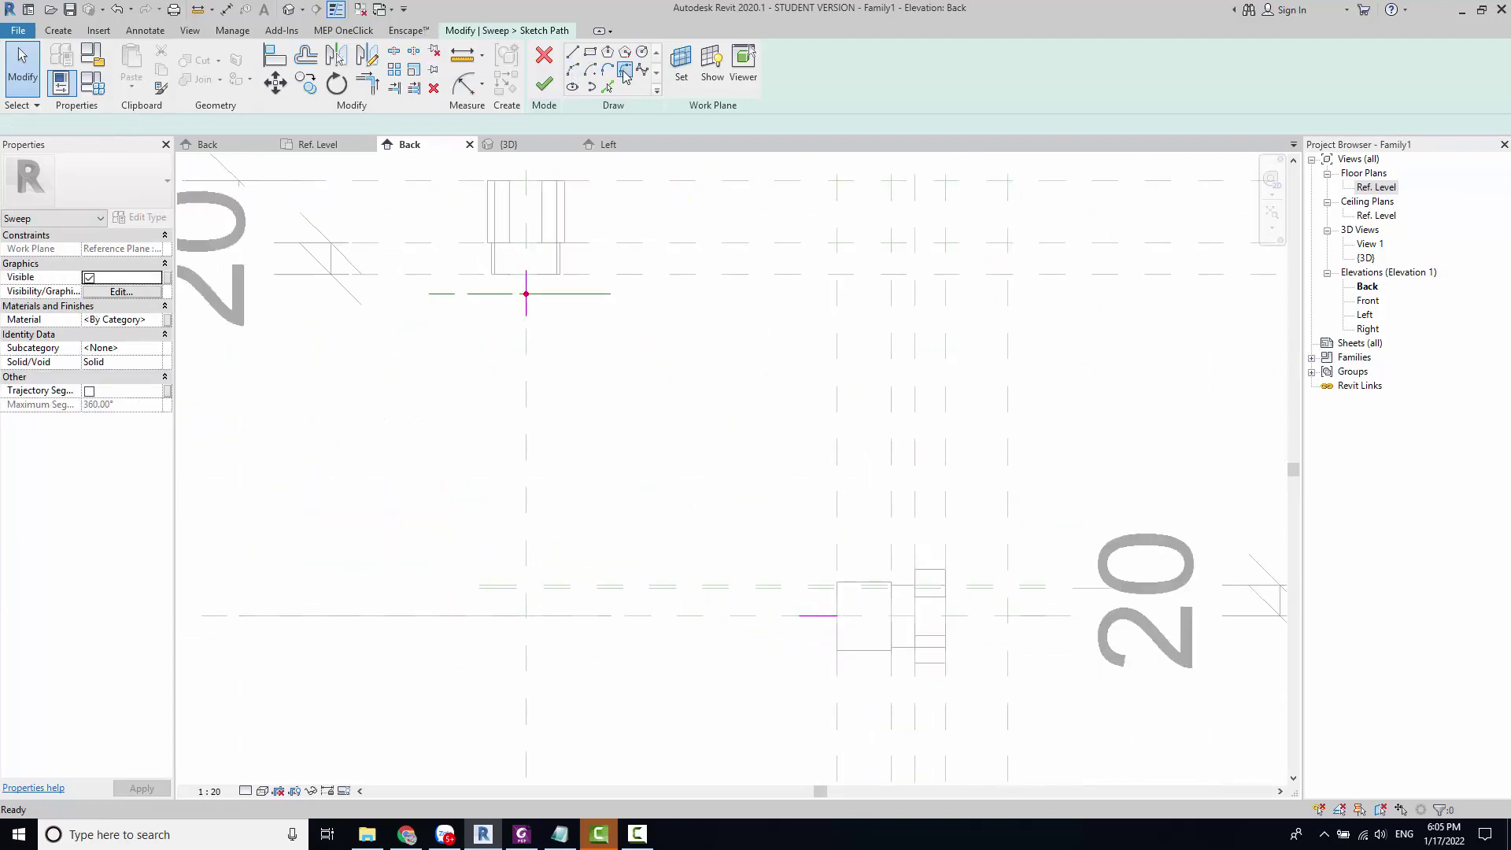
# Step: Try a first fillet arc between the path lines, then start and cancel a trim (TR)
pyautogui.click(624, 71)
pyautogui.click(806, 606)
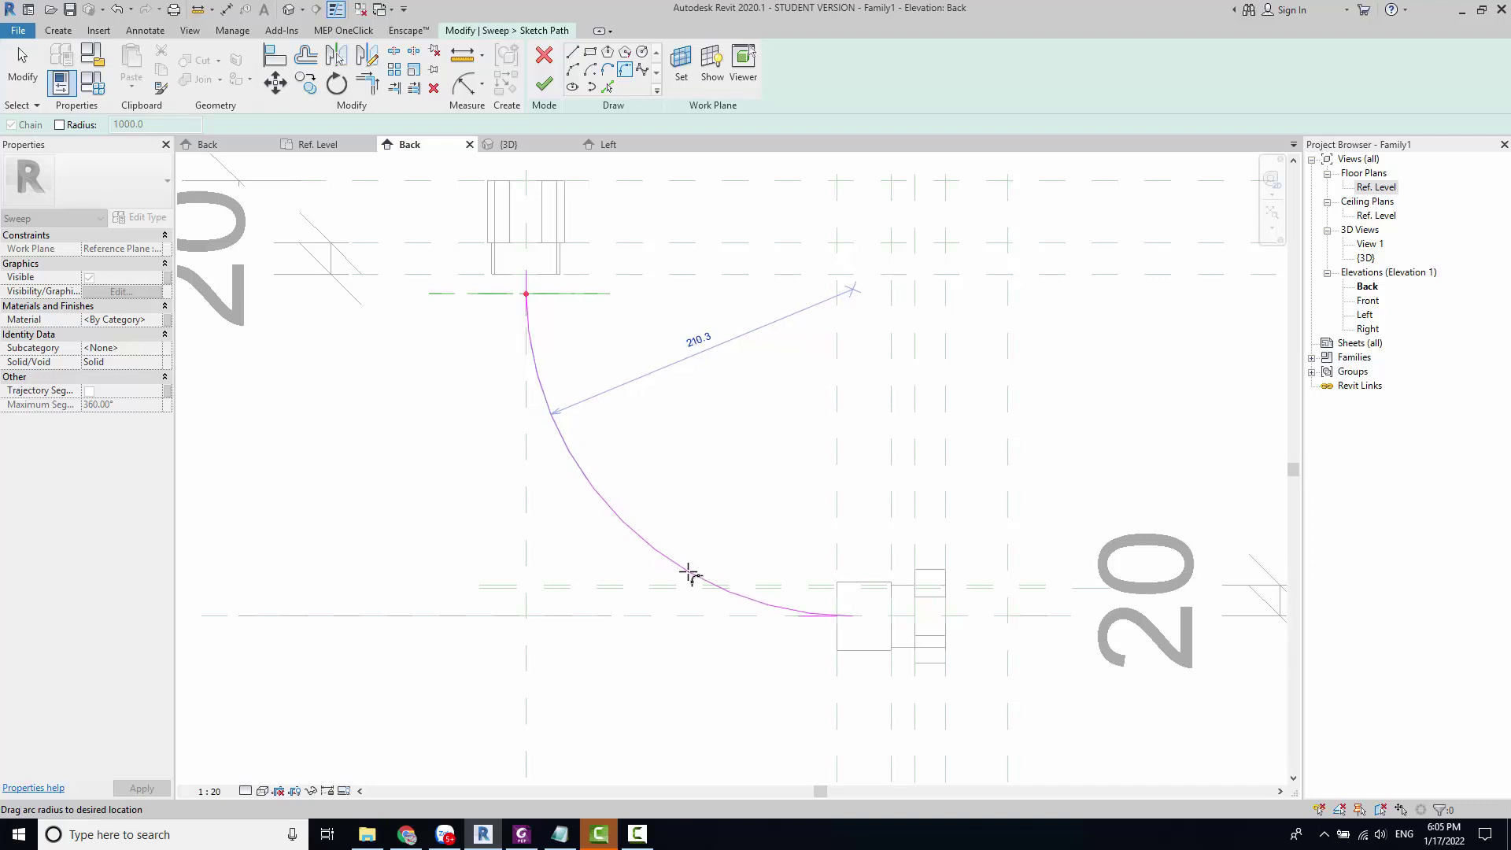
pyautogui.click(689, 574)
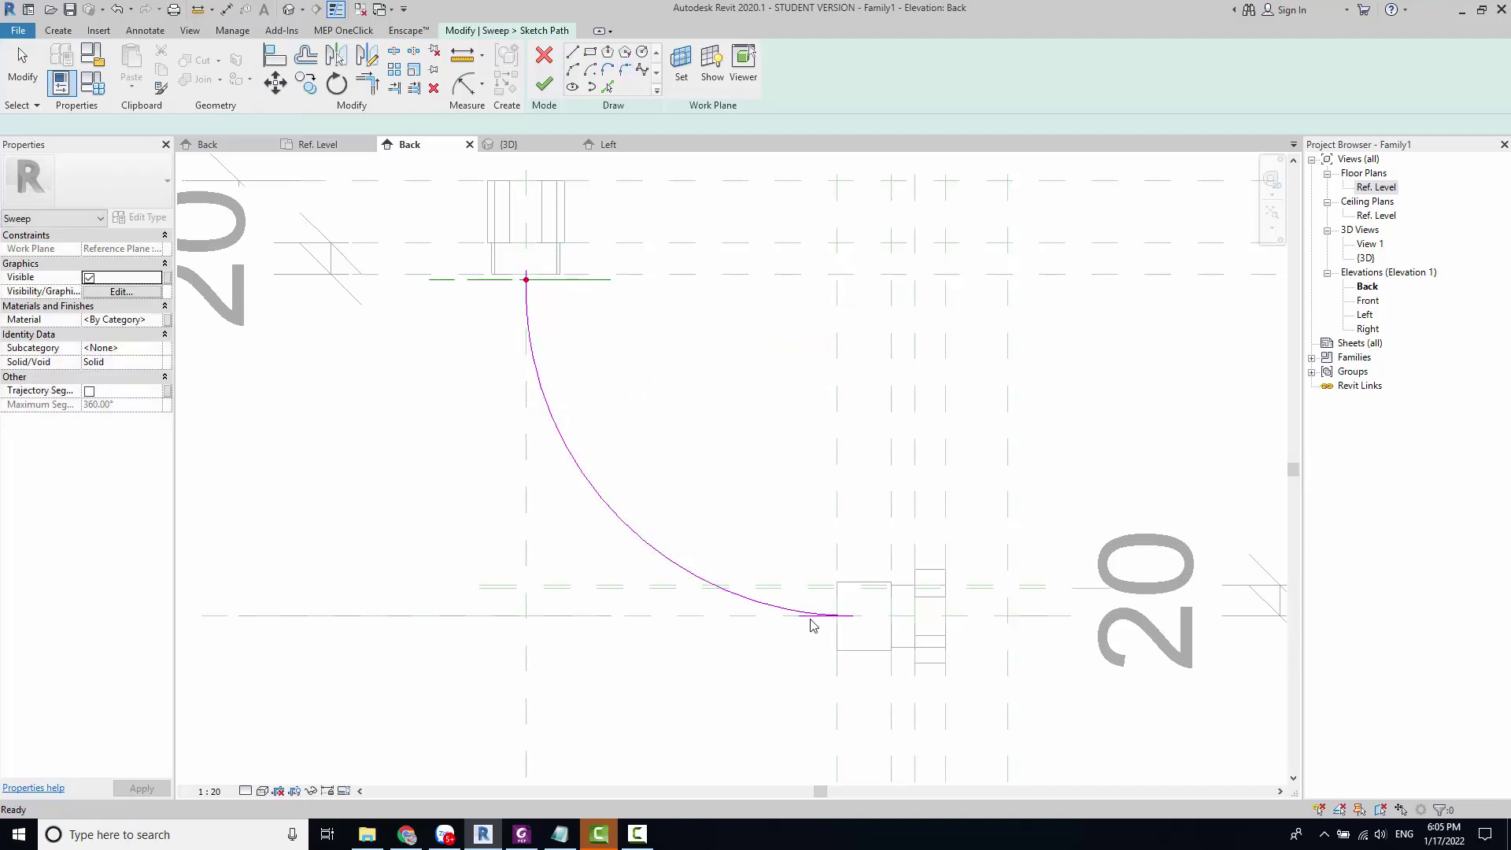
pyautogui.scroll(5, 766, 598)
pyautogui.press('Escape')
pyautogui.moveTo(766, 598); pyautogui.dragTo(785, 586, button='middle')
pyautogui.press('t')
pyautogui.press('r')
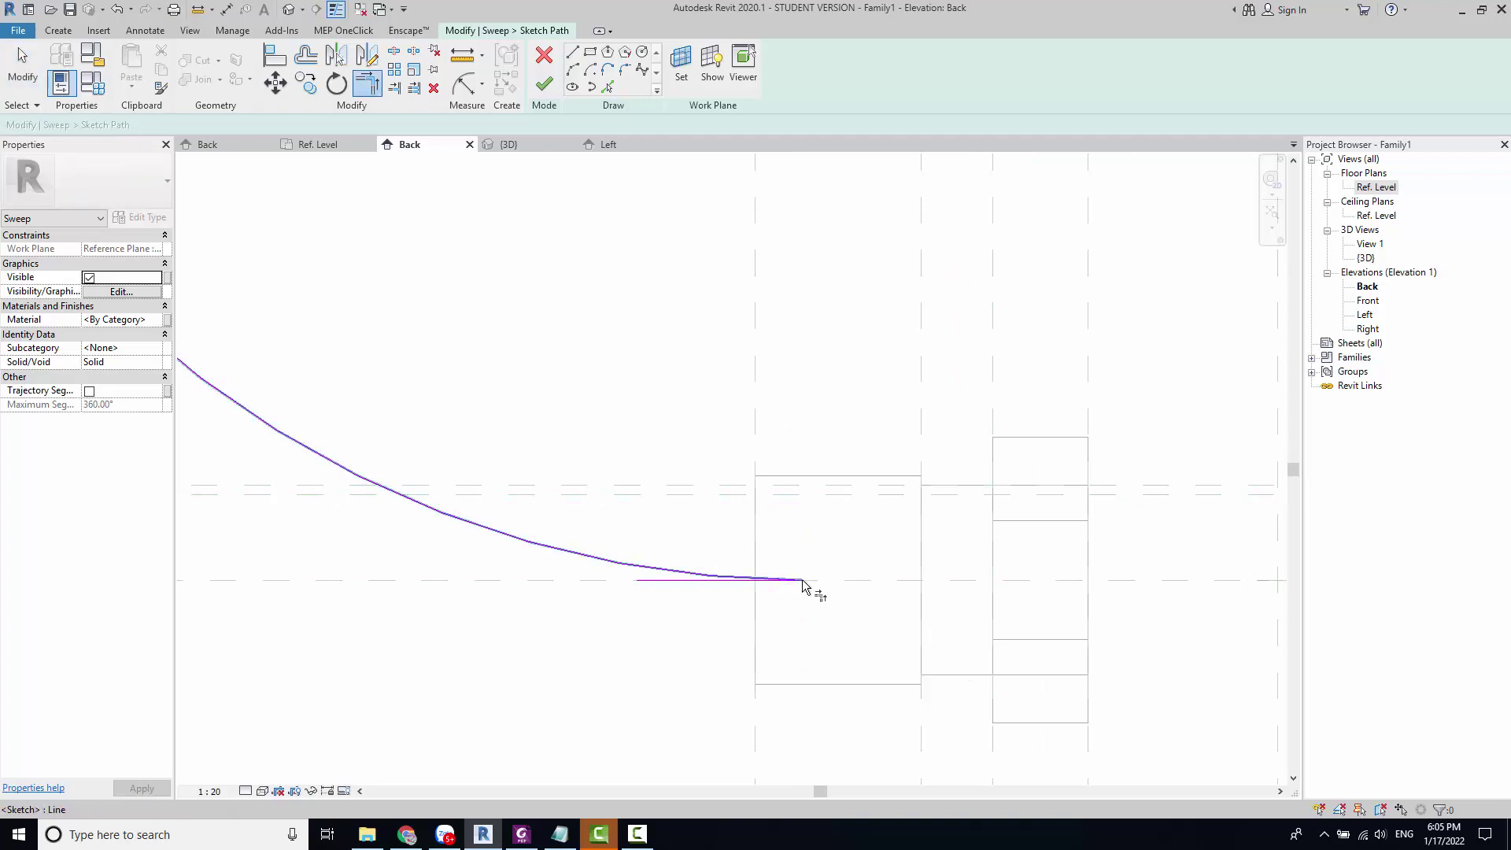
pyautogui.scroll(-3, 706, 587)
pyautogui.press('Escape')
pyautogui.scroll(-5, 705, 588)
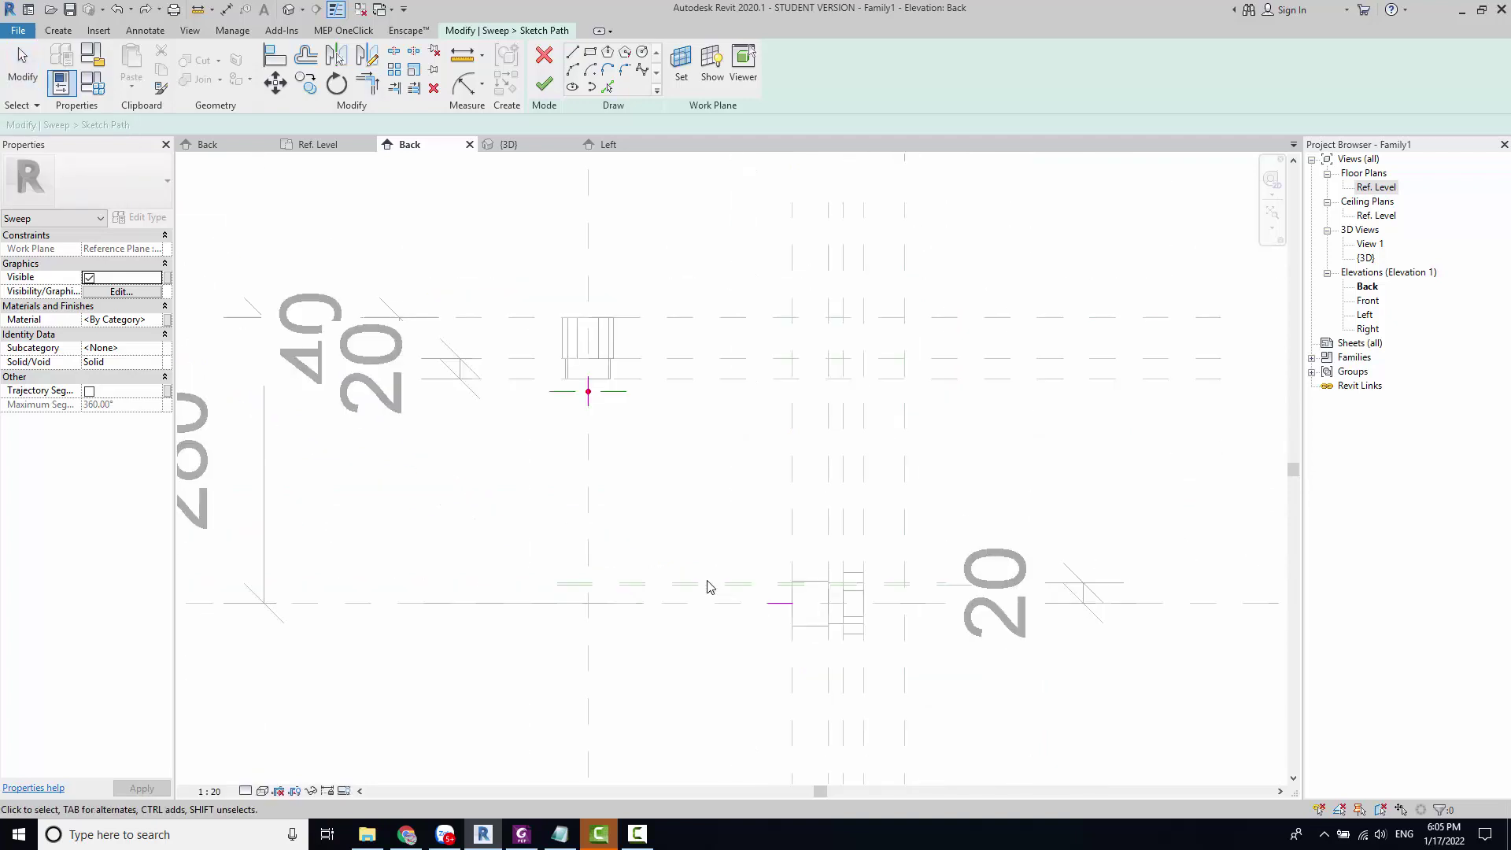
pyautogui.scroll(3, 636, 299)
# Step: Fillet the vertical and horizontal path lines with a 190-radius arc and finish the path sketch
pyautogui.click(625, 69)
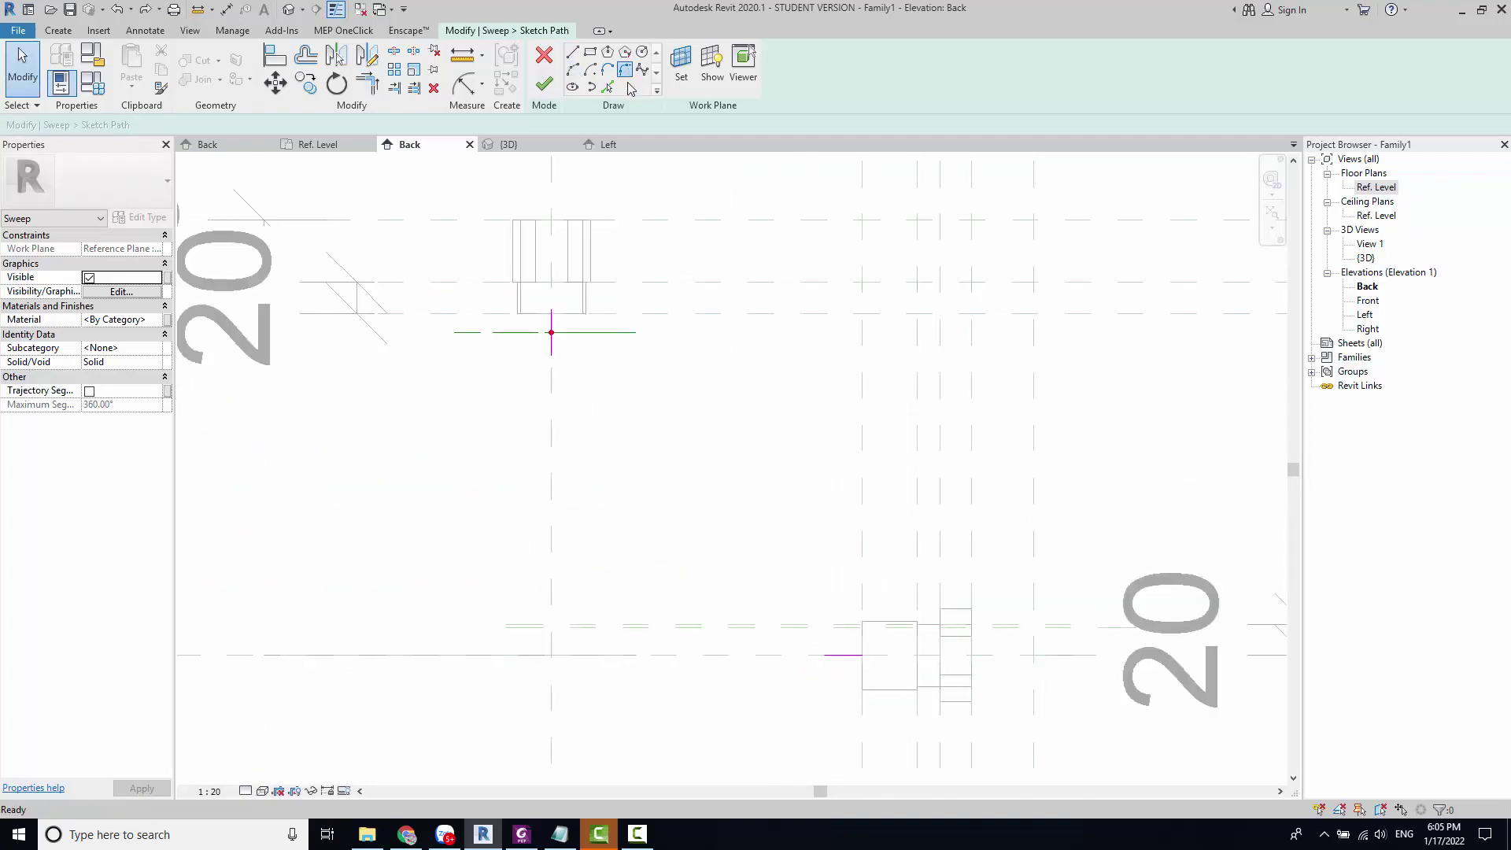
pyautogui.click(843, 657)
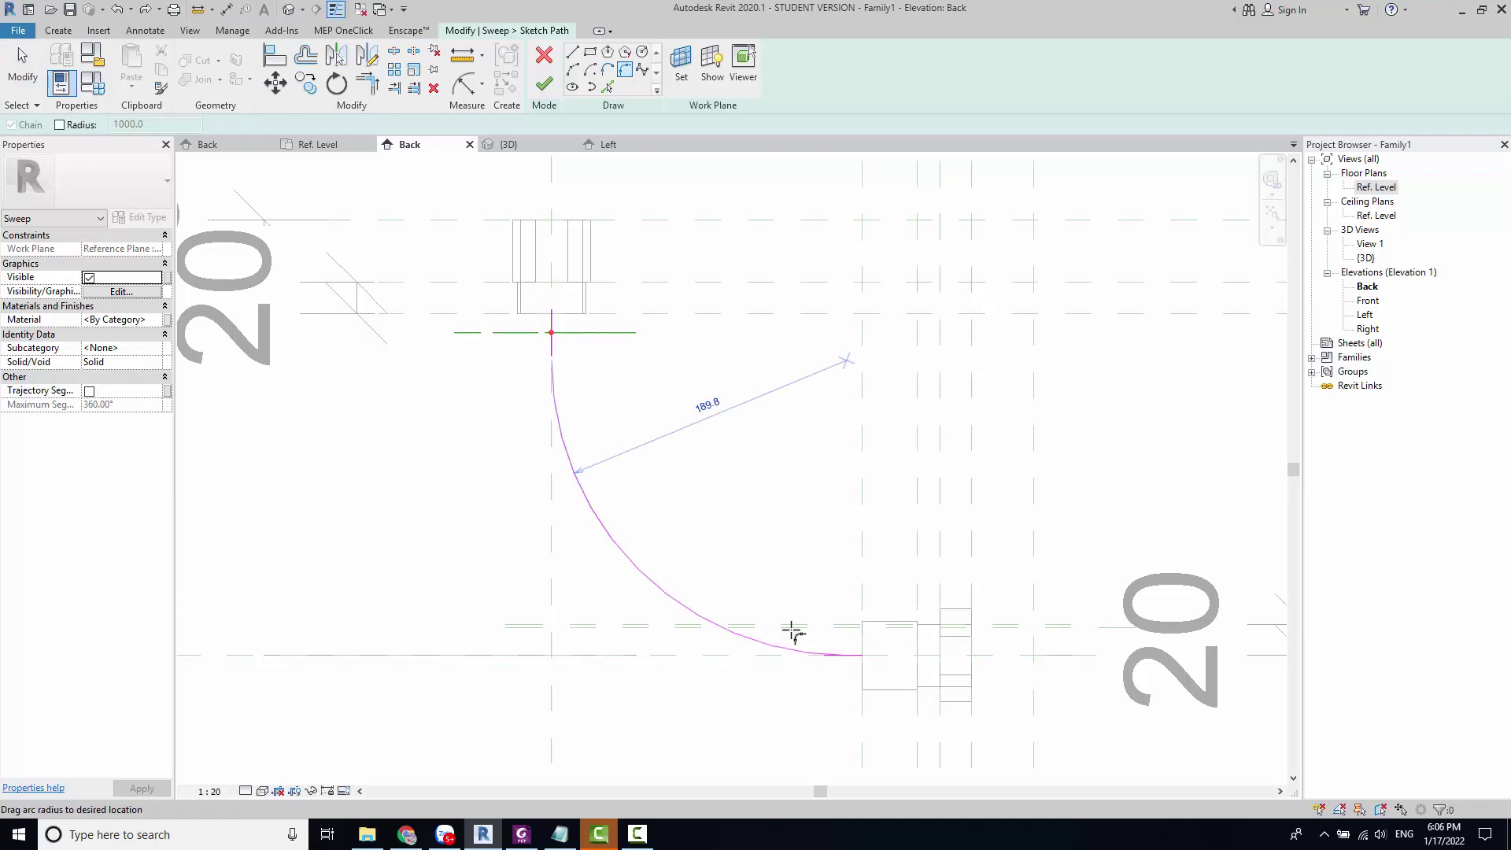
pyautogui.click(680, 605)
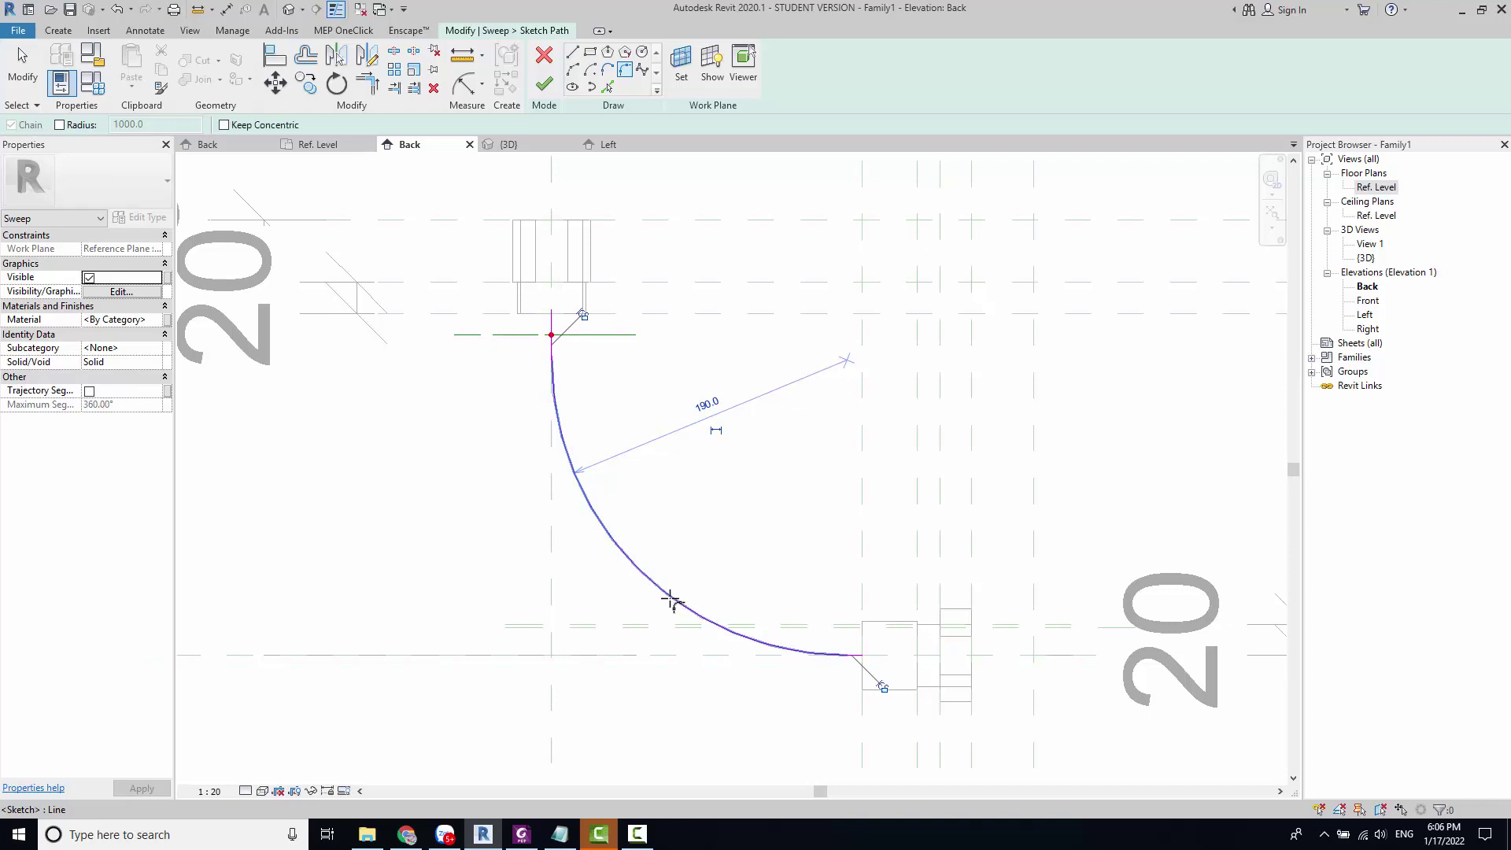
pyautogui.press('Escape')
pyautogui.press('Escape')
pyautogui.scroll(2, 609, 455)
pyautogui.scroll(-3, 611, 462)
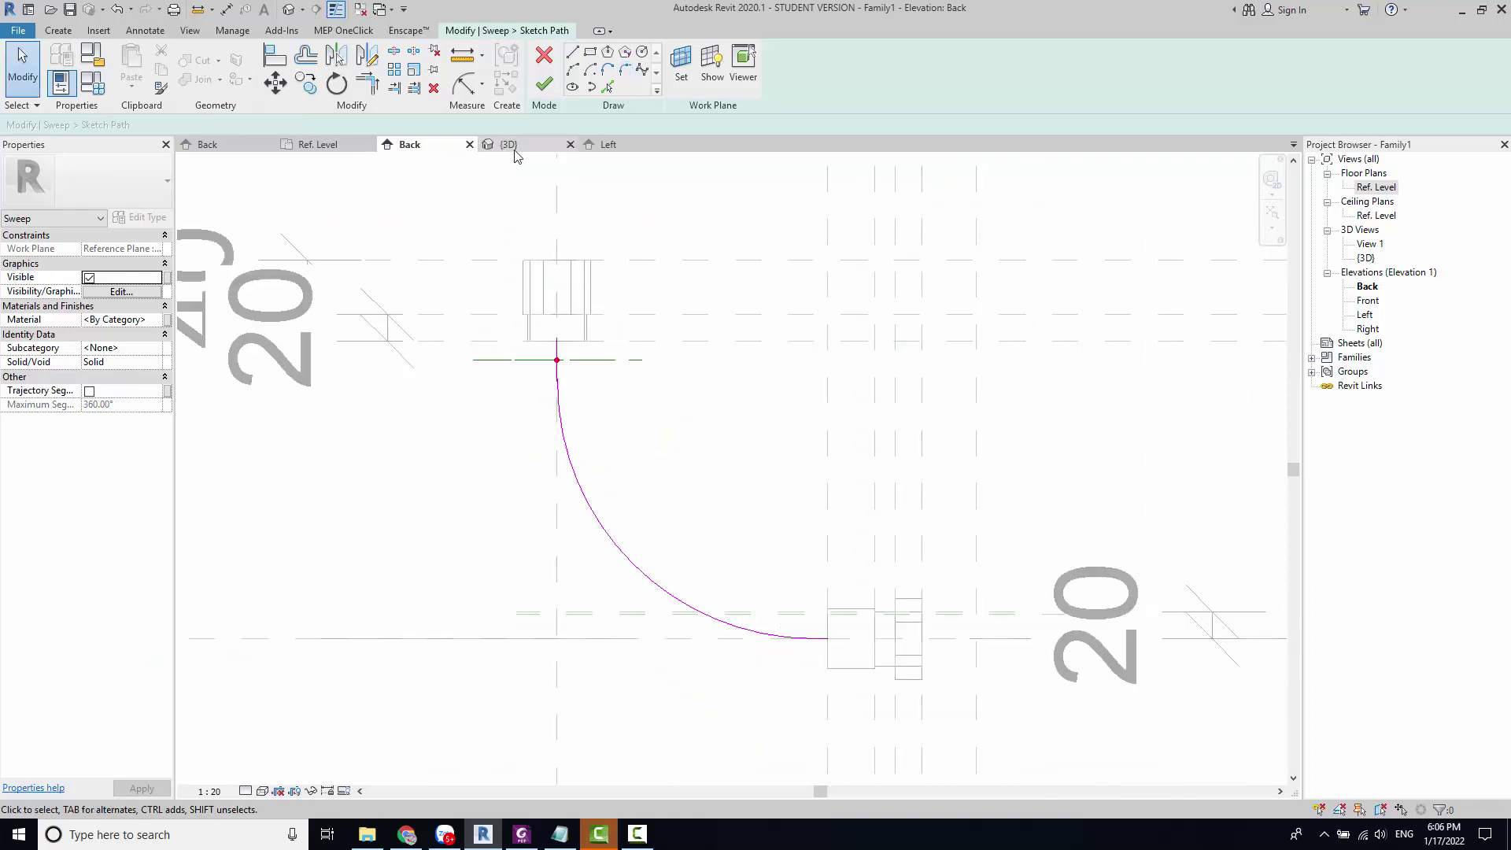
pyautogui.click(544, 85)
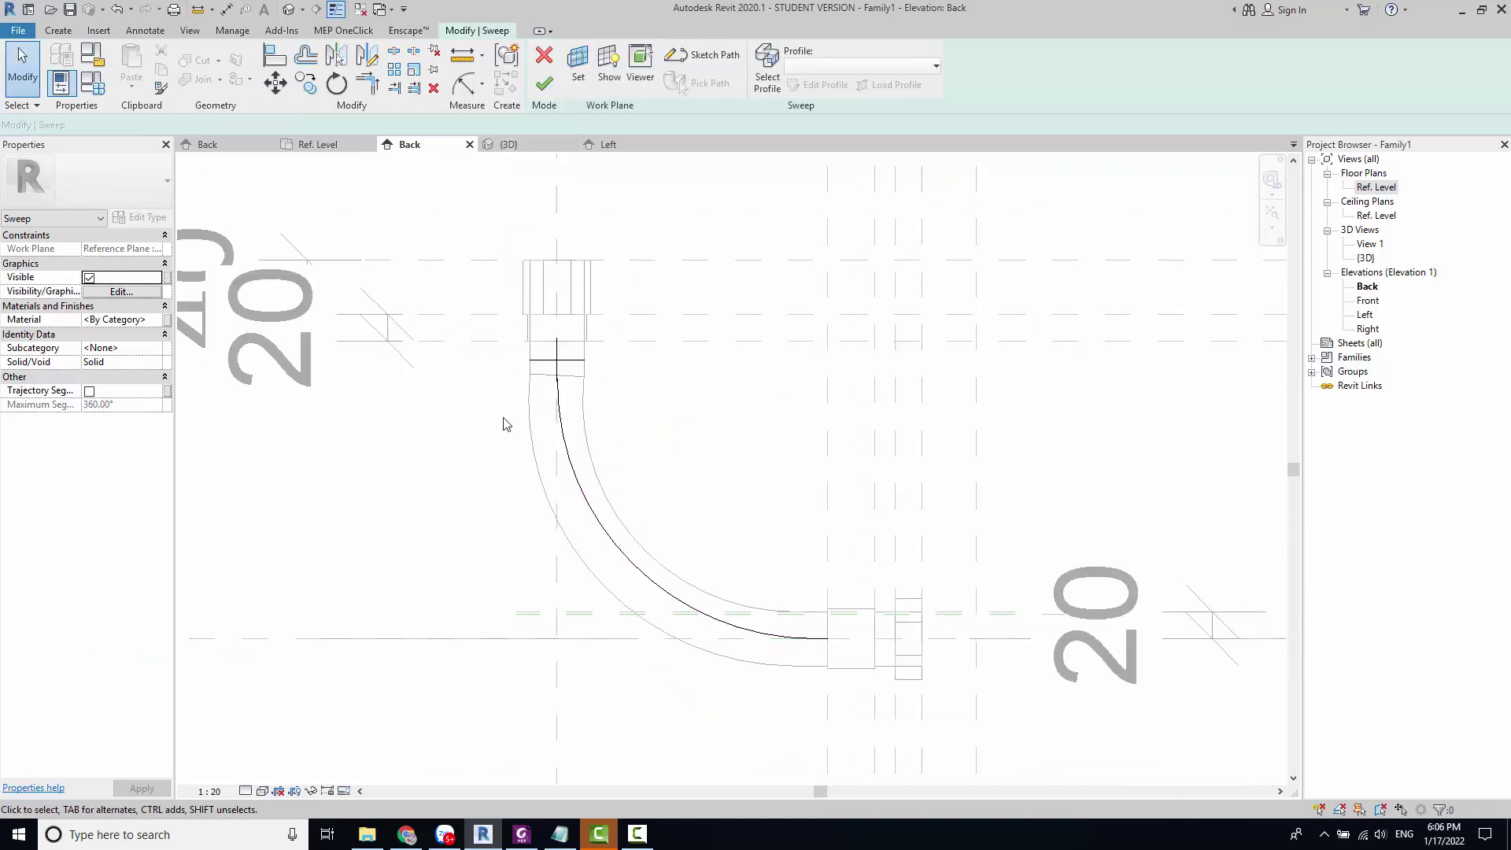
# Step: Finish the hose sweep and orbit the default 3D view around the hose elbow
pyautogui.click(540, 86)
pyautogui.press('Escape')
pyautogui.scroll(-3, 613, 536)
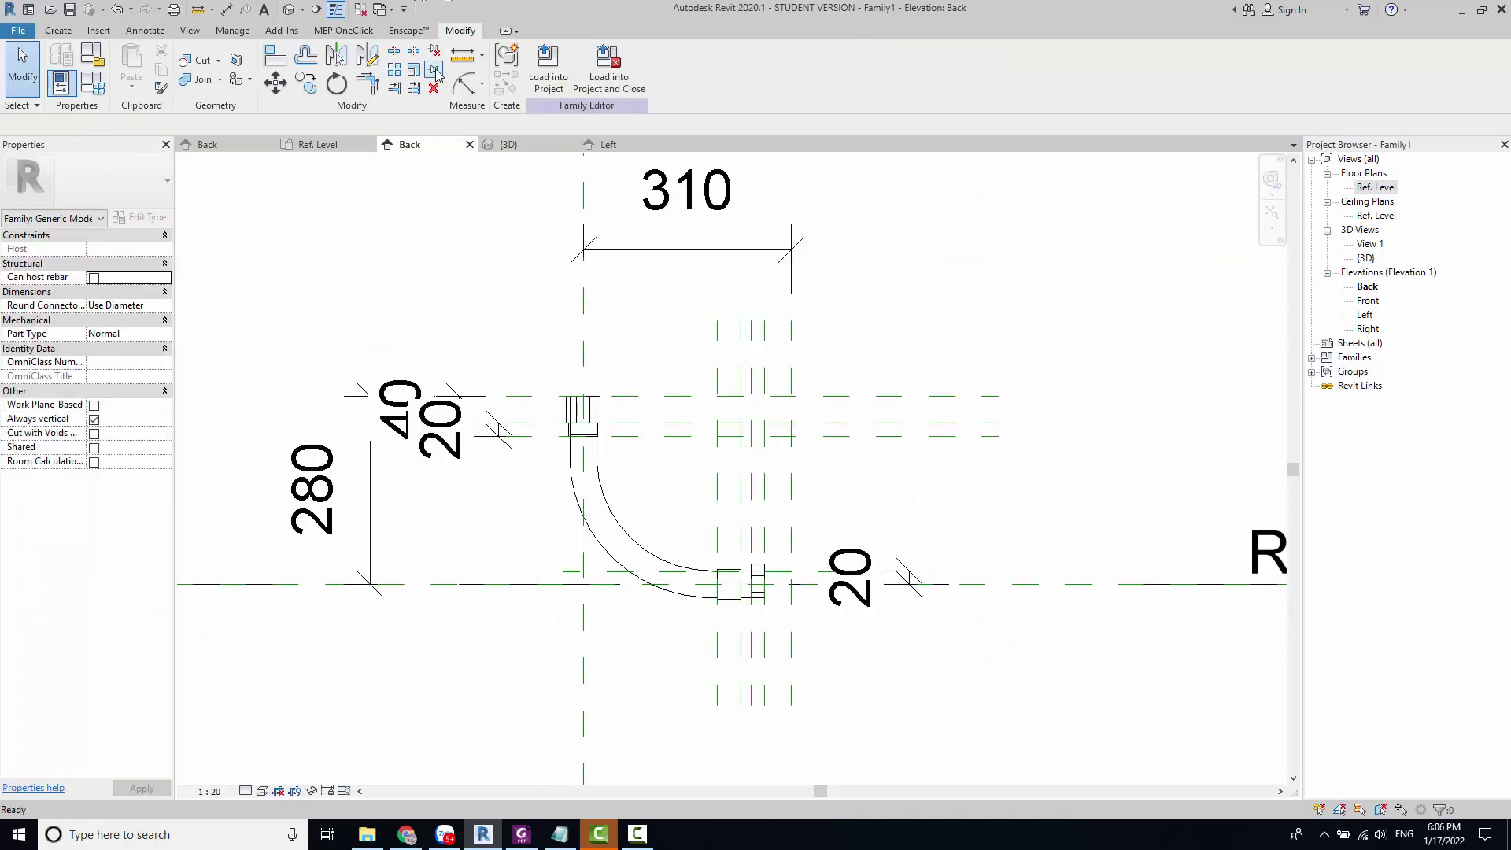
pyautogui.click(290, 10)
pyautogui.moveTo(763, 448)
pyautogui.keyDown('shift'); pyautogui.mouseDown(button='middle')
pyautogui.moveTo(510, 594)
pyautogui.moveTo(787, 330)
pyautogui.moveTo(828, 494)
pyautogui.moveTo(753, 584)
pyautogui.moveTo(714, 503)
pyautogui.moveTo(783, 374)
pyautogui.moveTo(621, 556)
pyautogui.moveTo(725, 547)
pyautogui.mouseUp(button='middle'); pyautogui.keyUp('shift')
pyautogui.scroll(-3, 828, 493)
pyautogui.scroll(5, 811, 453)
pyautogui.keyDown('shift'); pyautogui.moveTo(841, 551); pyautogui.dragTo(1123, 530, button='middle'); pyautogui.keyUp('shift')
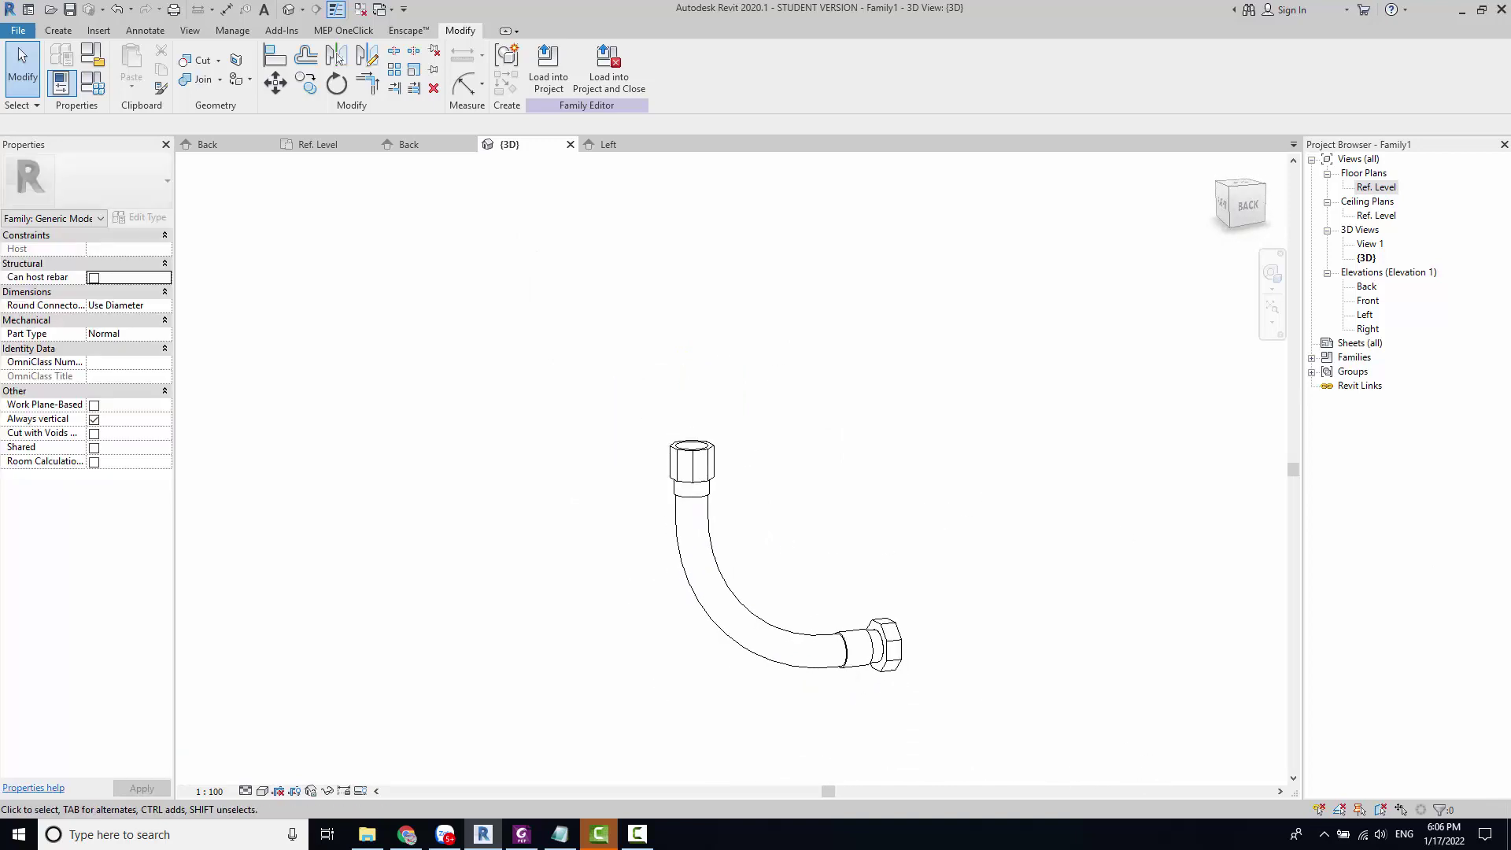
pyautogui.moveTo(734, 504)
pyautogui.keyDown('shift'); pyautogui.mouseDown(button='middle')
pyautogui.moveTo(796, 516)
pyautogui.moveTo(641, 319)
pyautogui.mouseUp(button='middle'); pyautogui.keyUp('shift')
pyautogui.scroll(2, 641, 319)
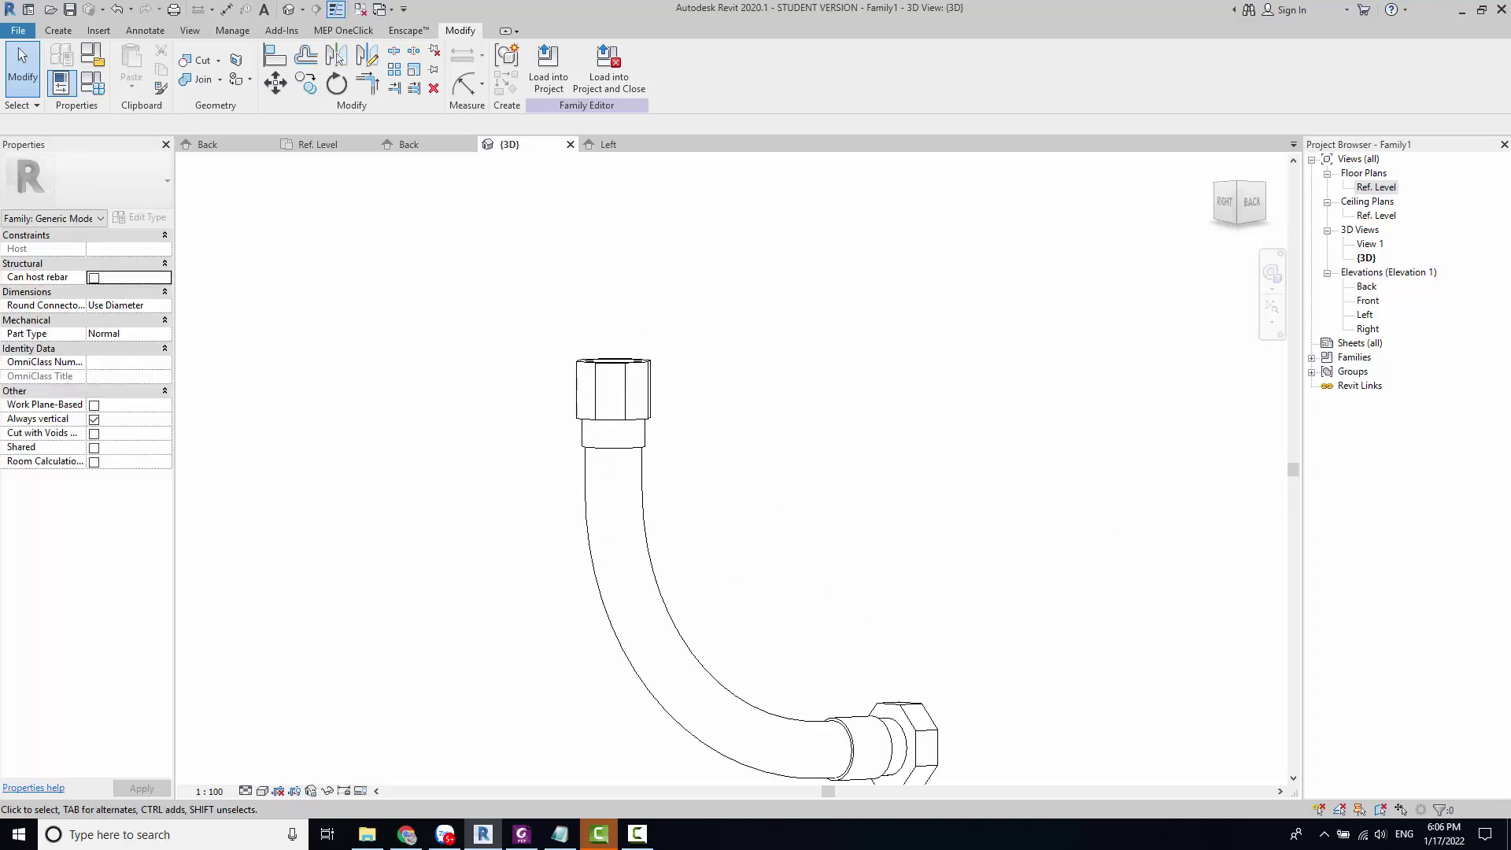
# Step: Bring the product catalogue PDF to the front and scroll to its Installation section
pyautogui.click(521, 834)
pyautogui.scroll(-2, 1129, 555)
pyautogui.scroll(-2, 1129, 555)
pyautogui.scroll(-3, 1129, 555)
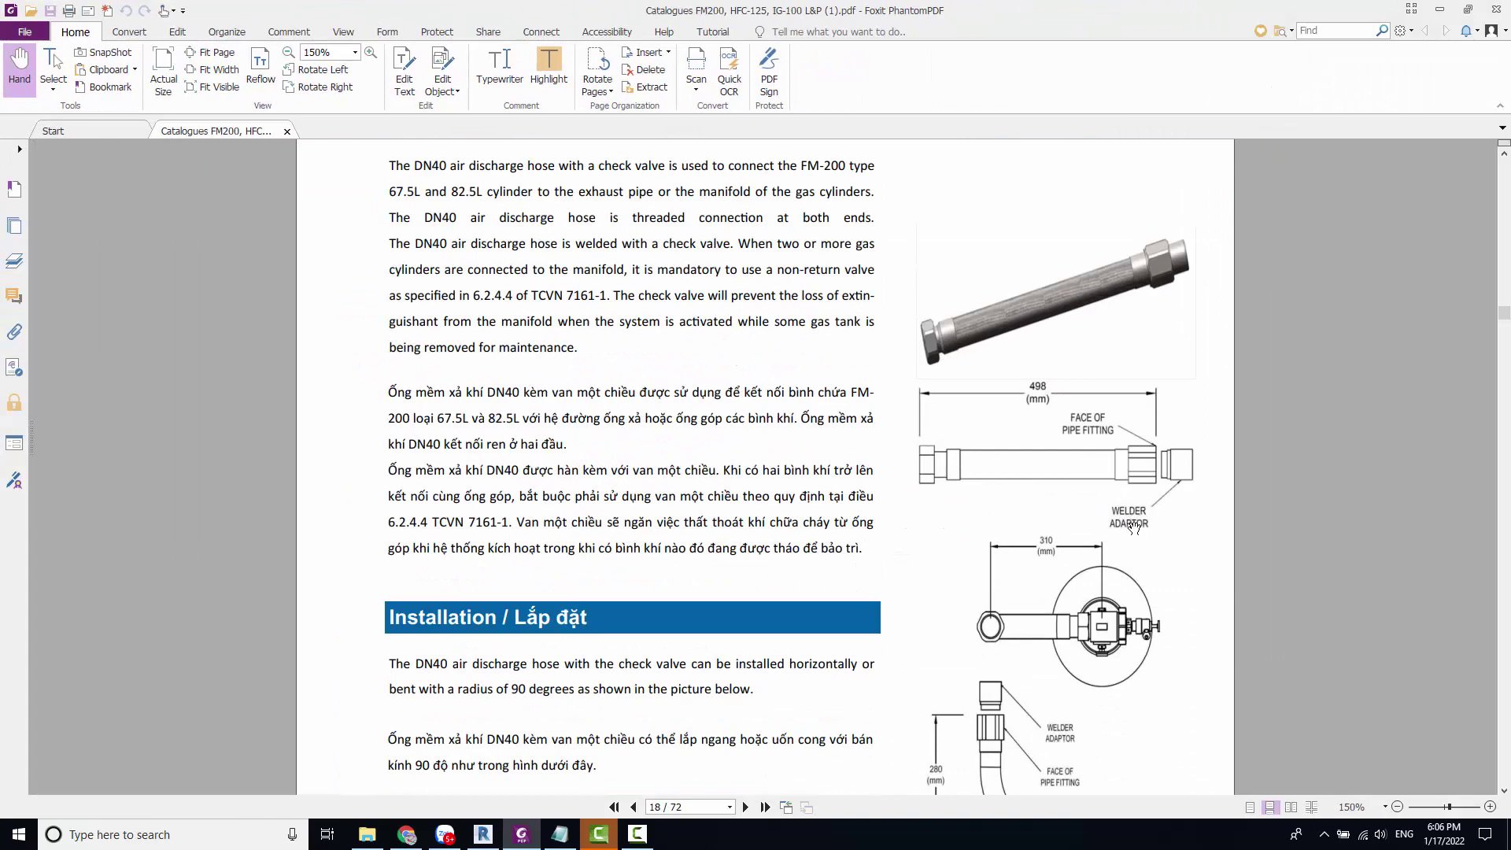
# Step: Scroll the catalogue to the Specification heading, then minimize it to return to Revit
pyautogui.scroll(-2, 1073, 529)
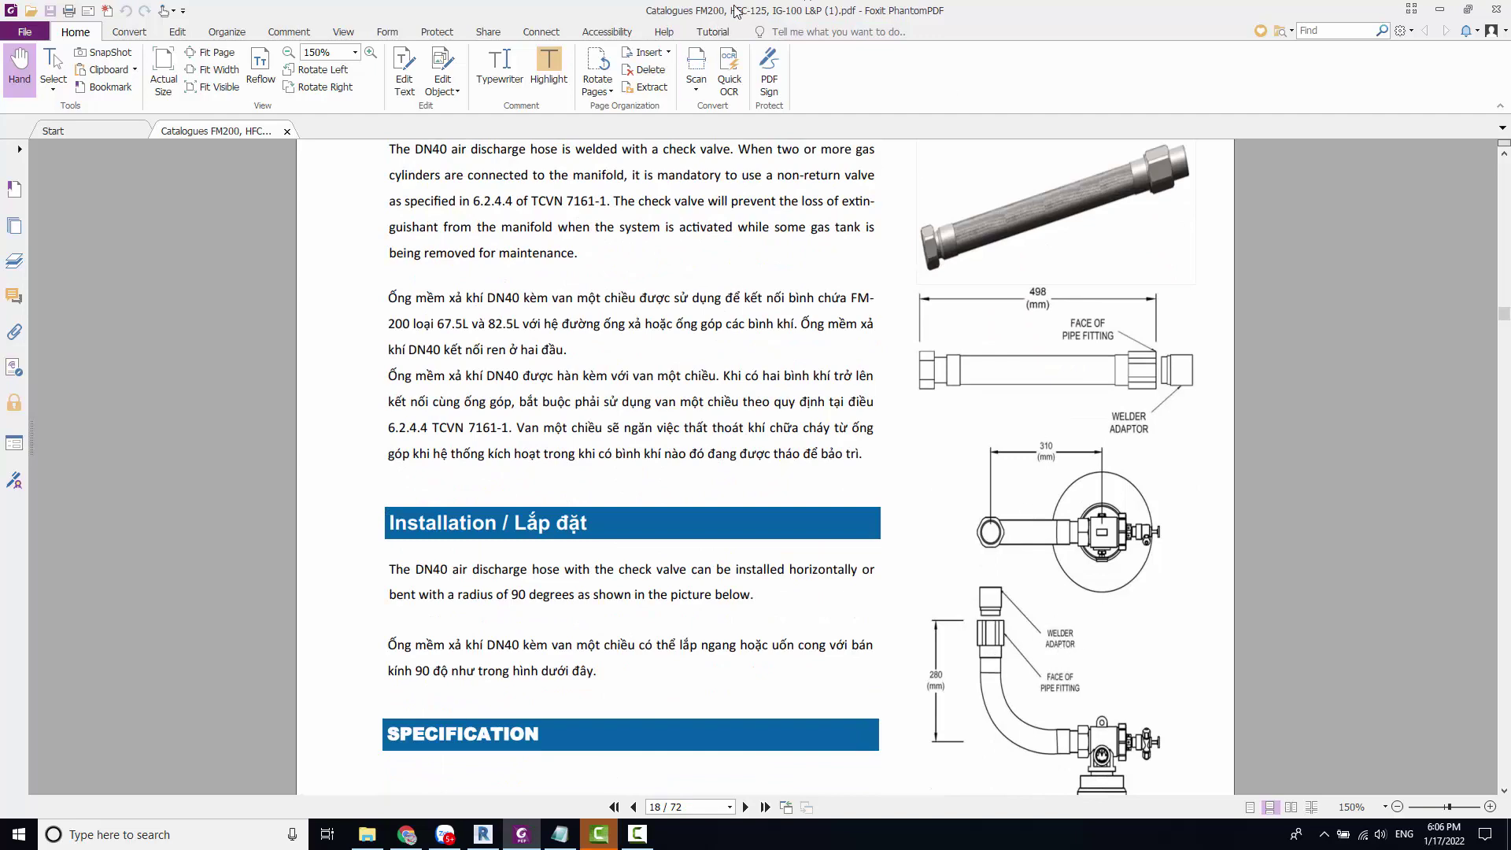
pyautogui.click(1439, 9)
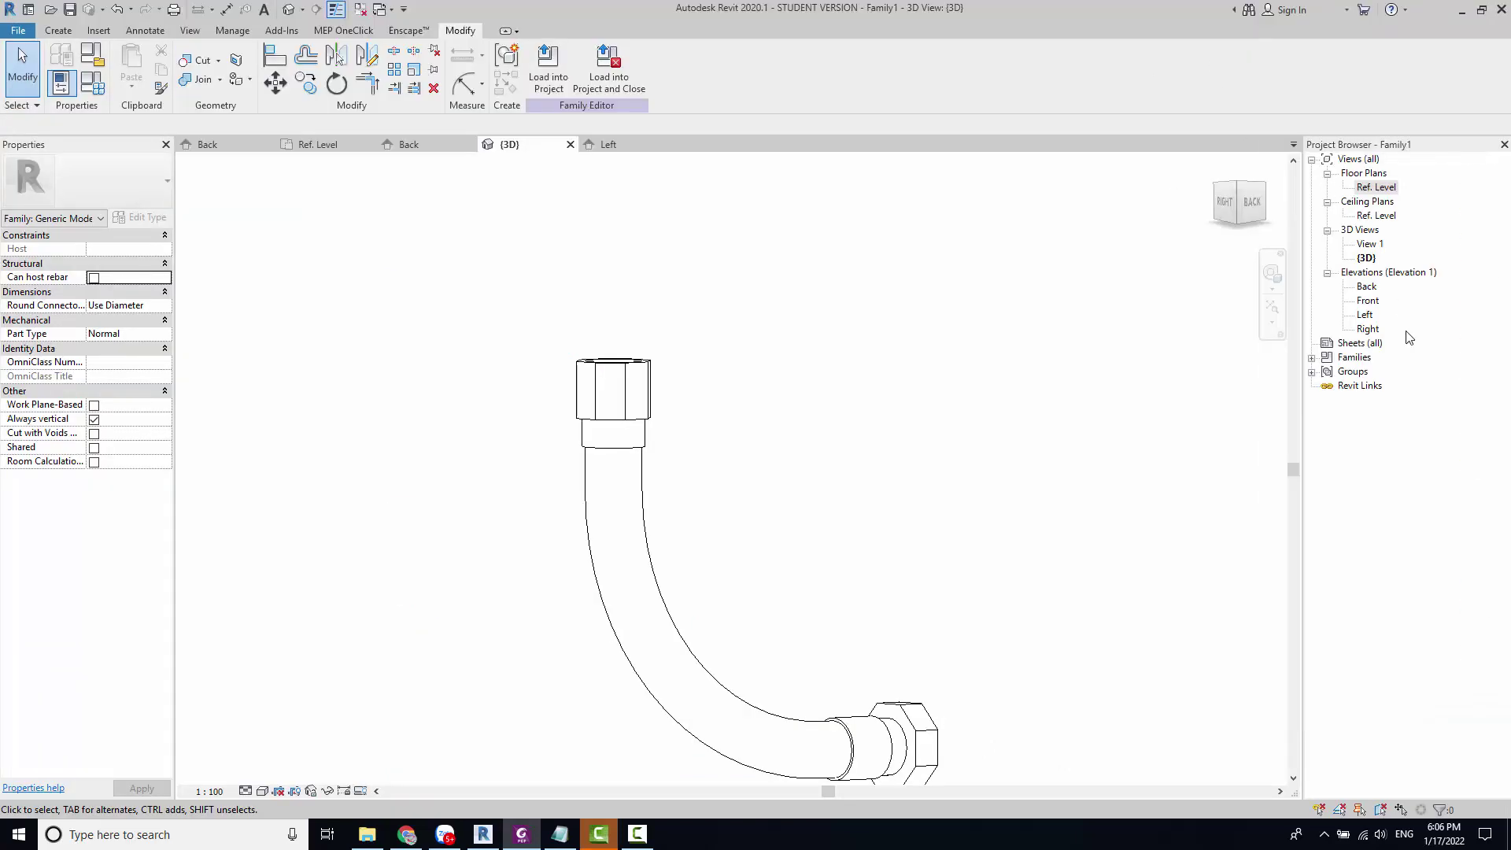
# Step: Open the Back elevation, then the Ref. Level floor plan from the Project Browser
pyautogui.doubleClick(1364, 292)
pyautogui.scroll(2, 551, 425)
pyautogui.scroll(2, 551, 425)
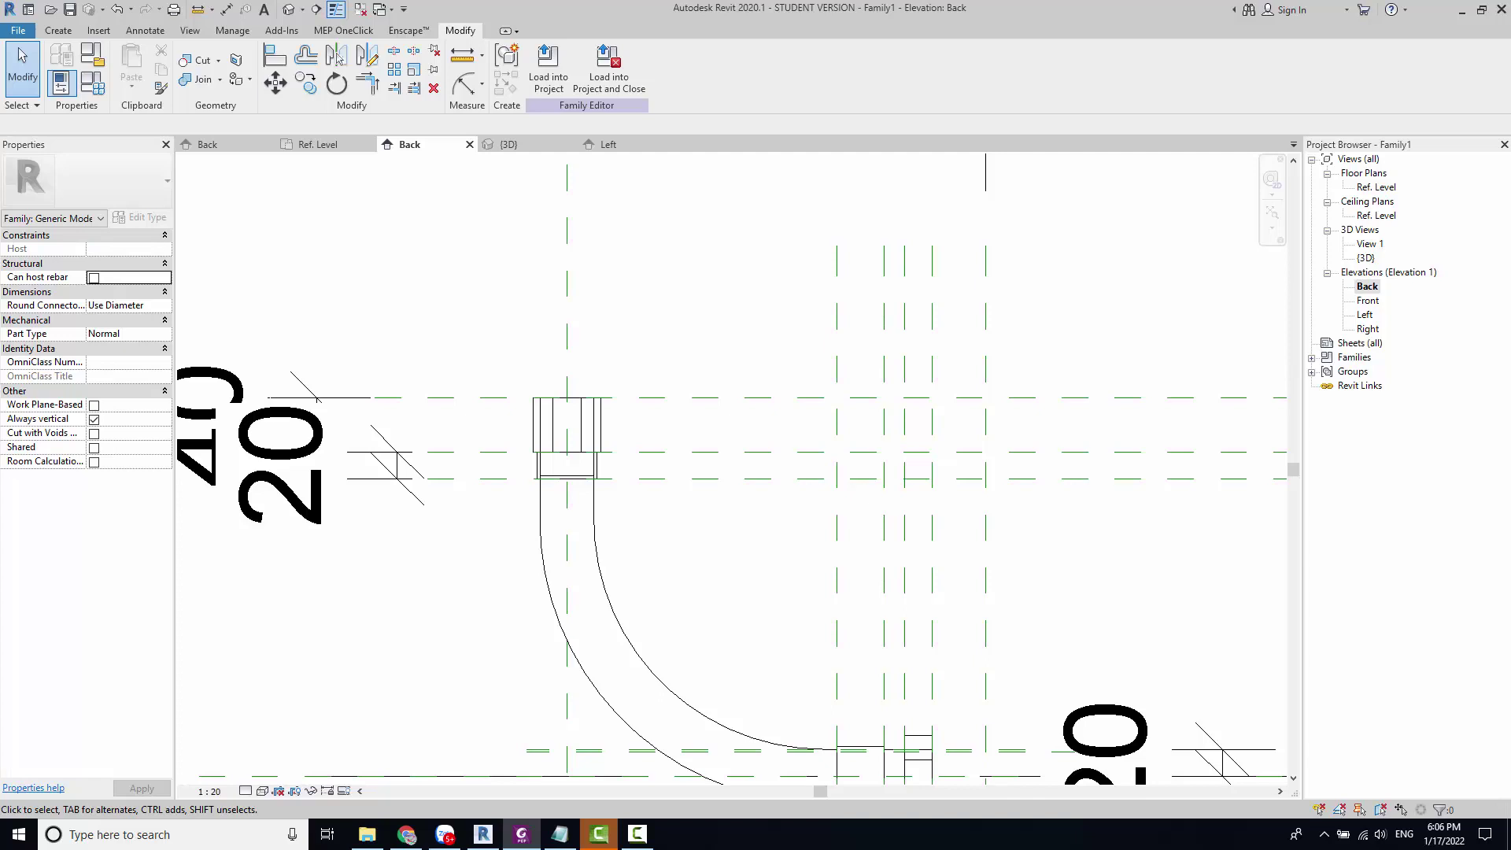
pyautogui.click(1377, 189)
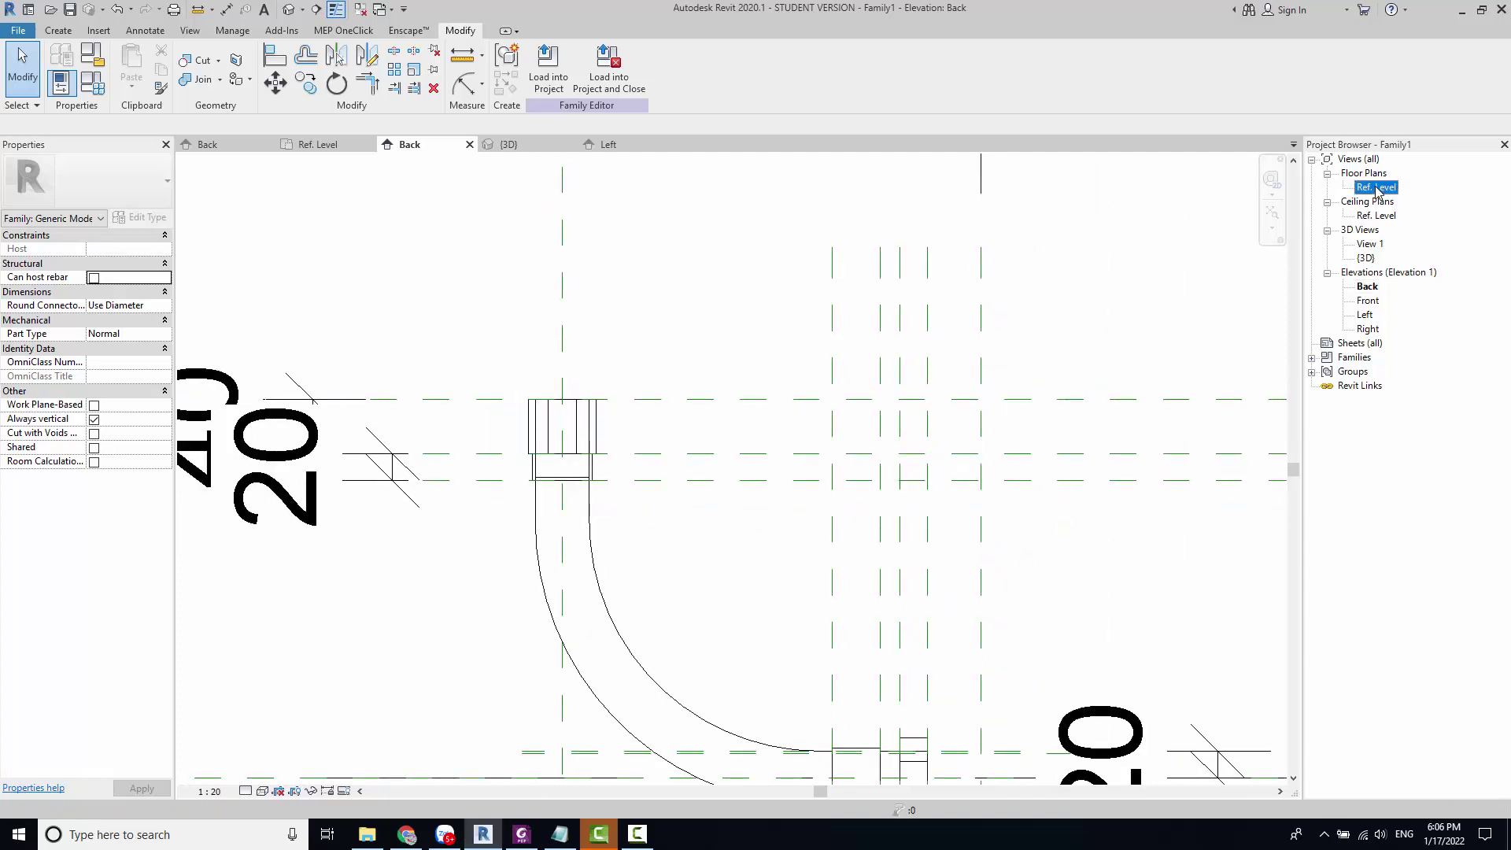
pyautogui.doubleClick(1377, 189)
# Step: Extrude concentric circles of radius 20 and 18 at the plane intersection, then check the tube in 3D
pyautogui.click(70, 32)
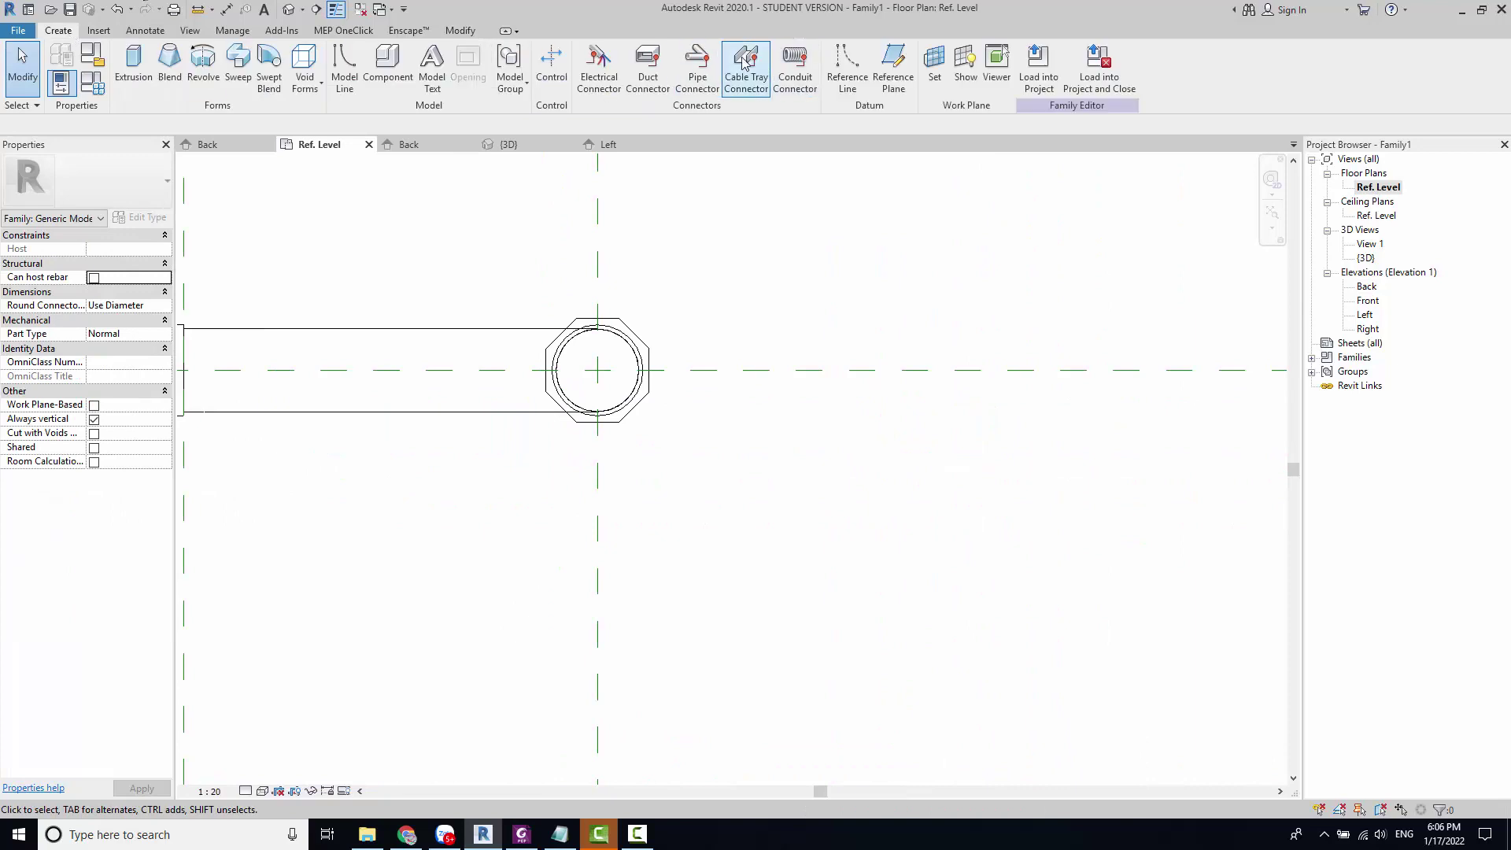
pyautogui.click(137, 61)
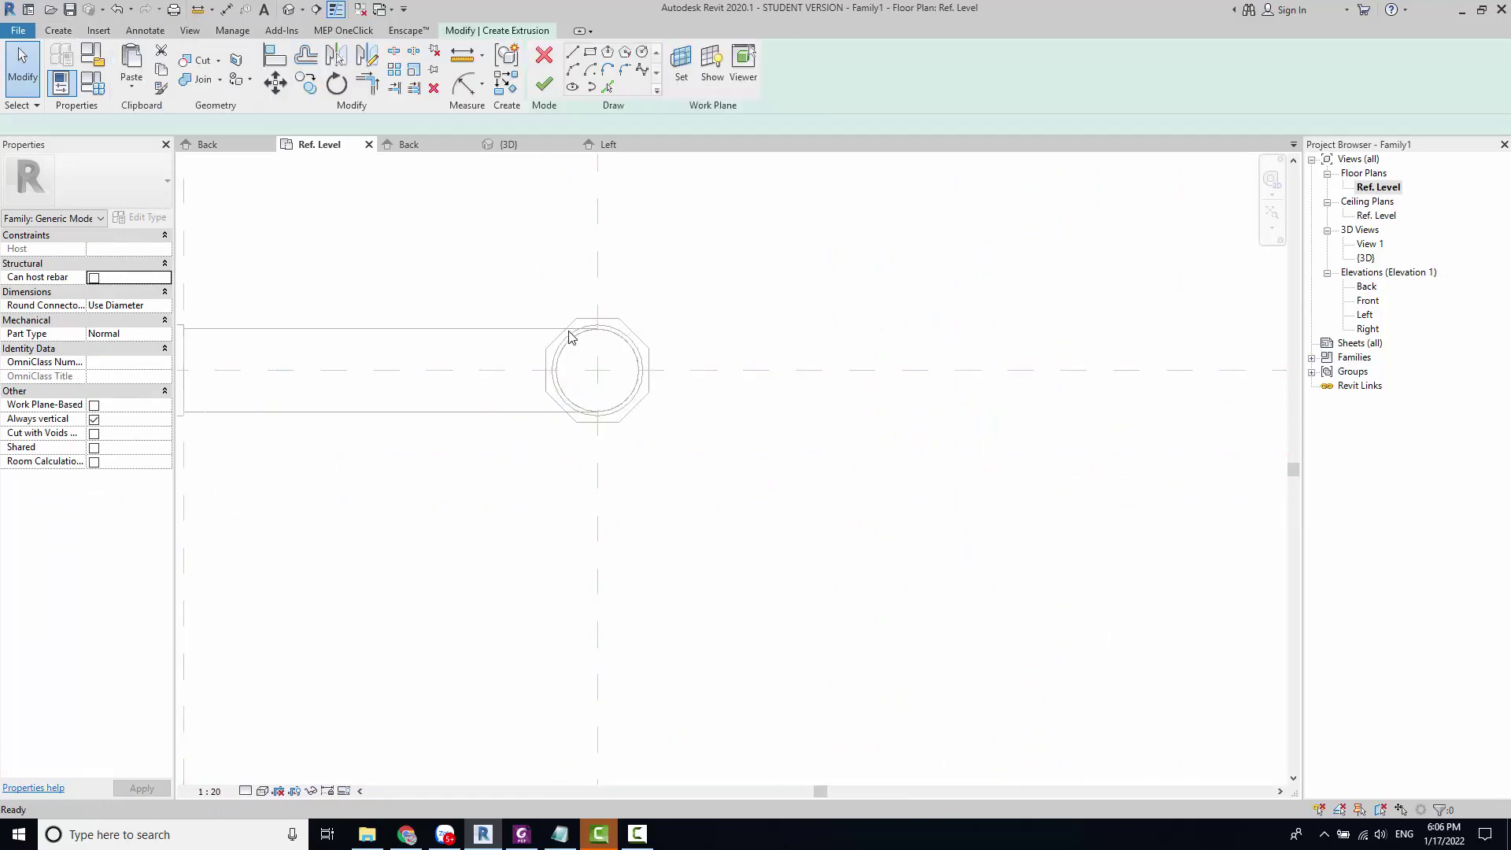
pyautogui.scroll(2, 598, 377)
pyautogui.click(598, 378)
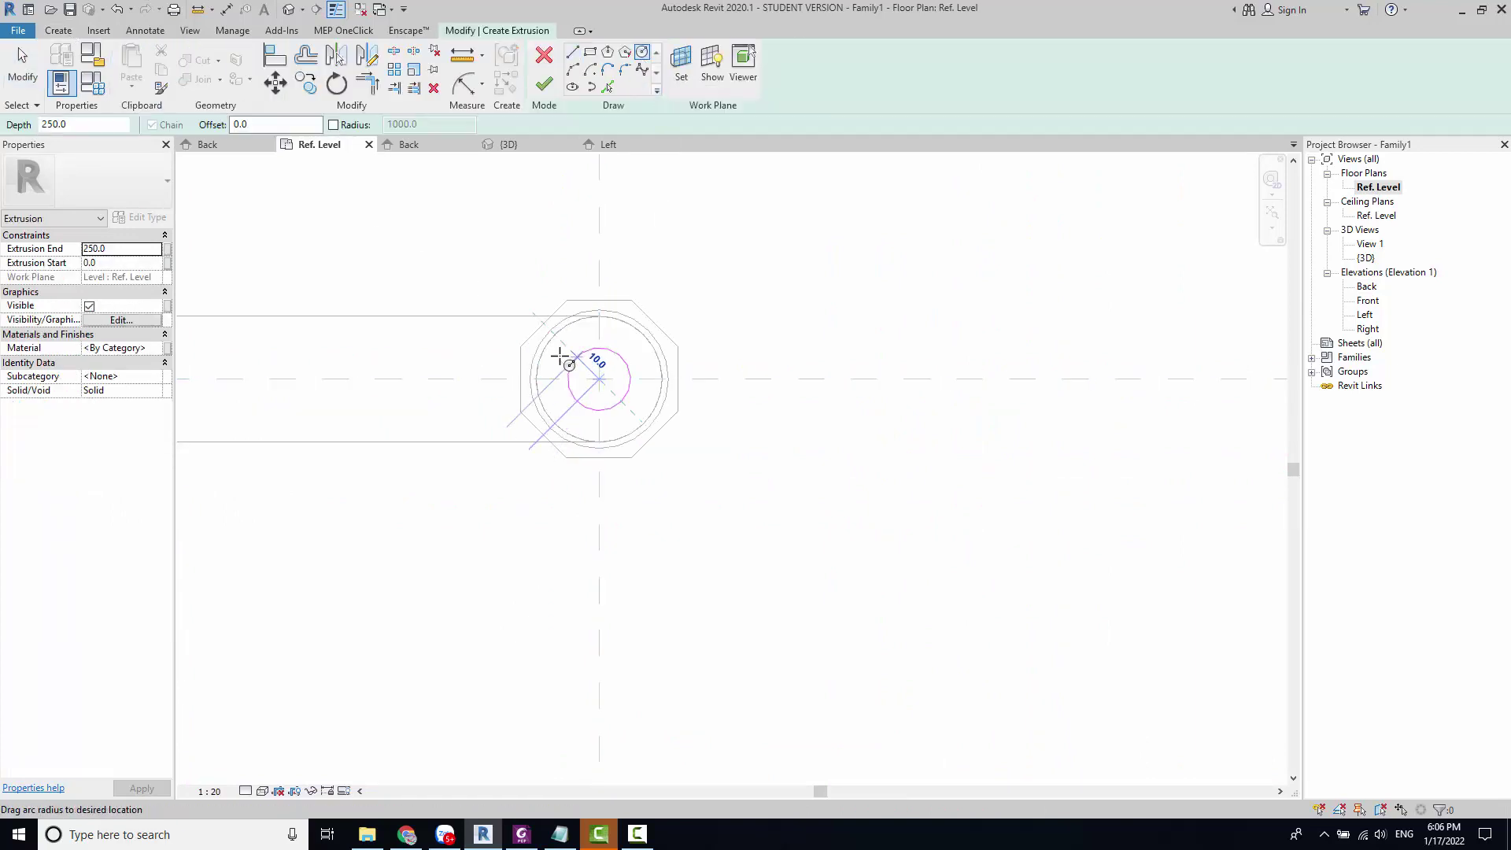
pyautogui.write('20')
pyautogui.press('Return')
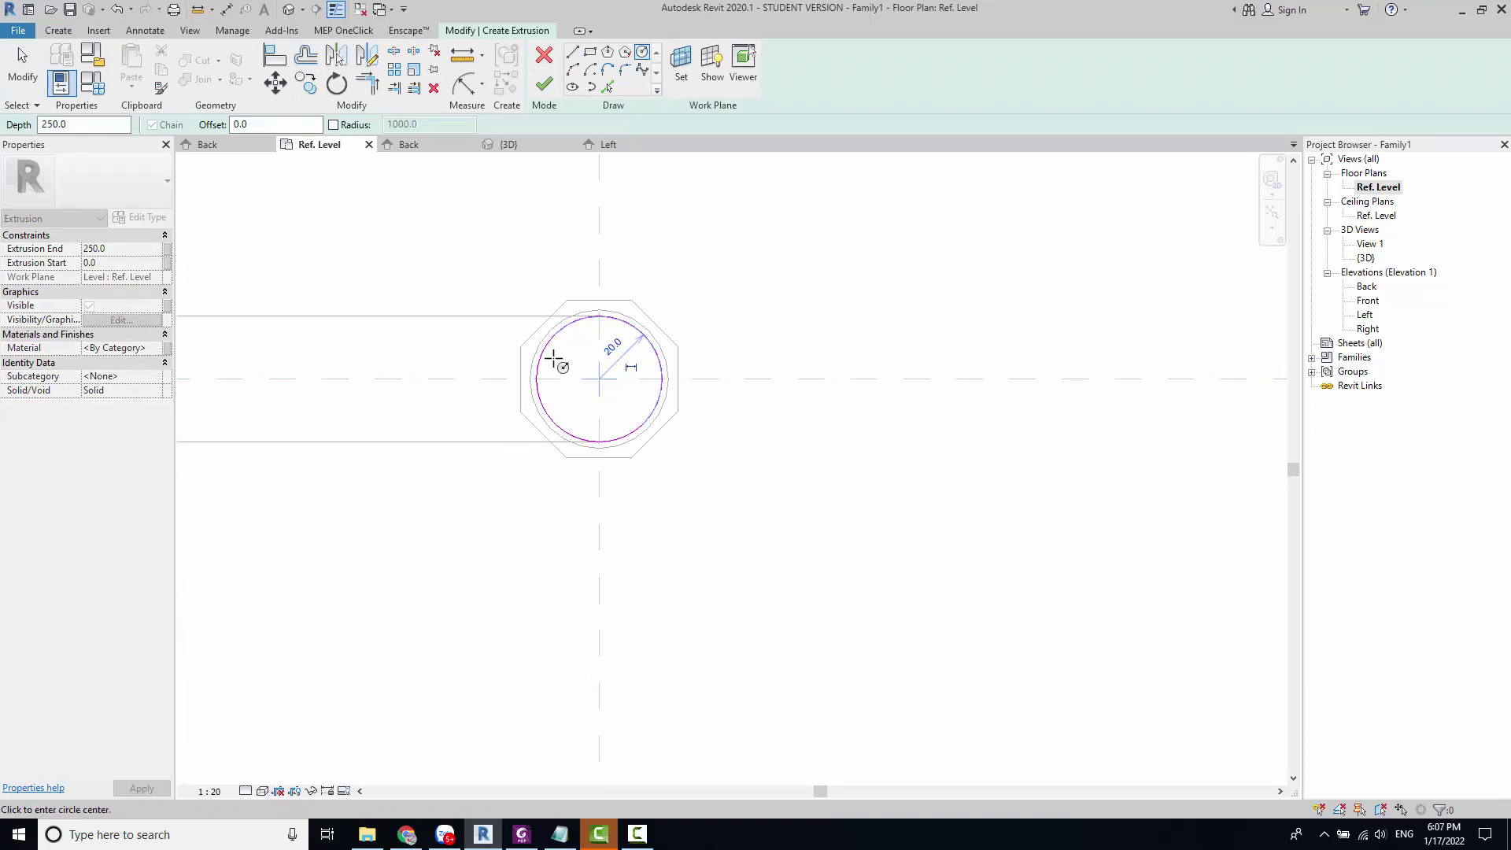
pyautogui.click(598, 377)
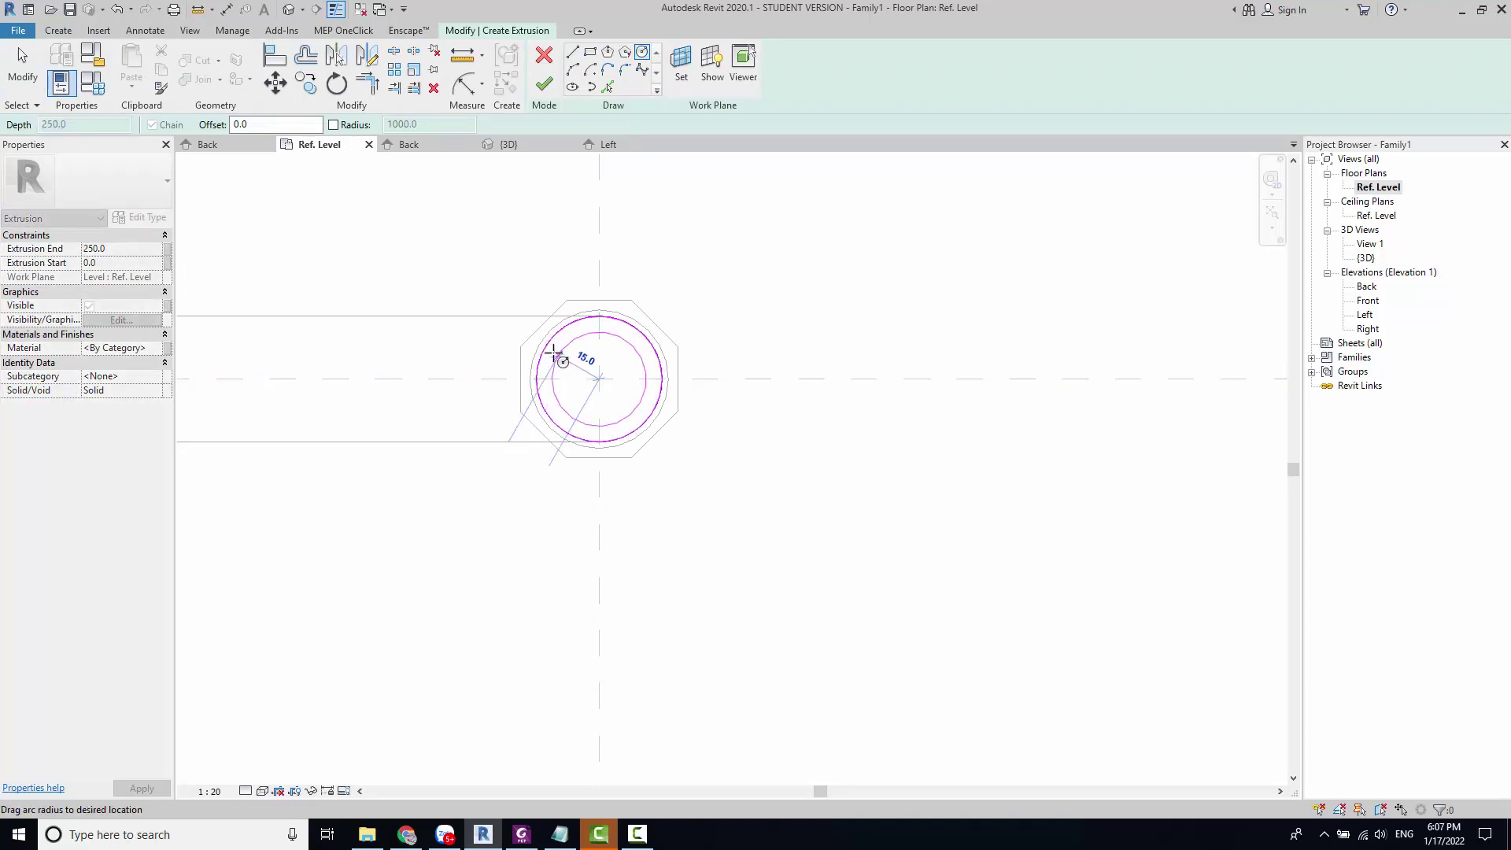
pyautogui.write('2')
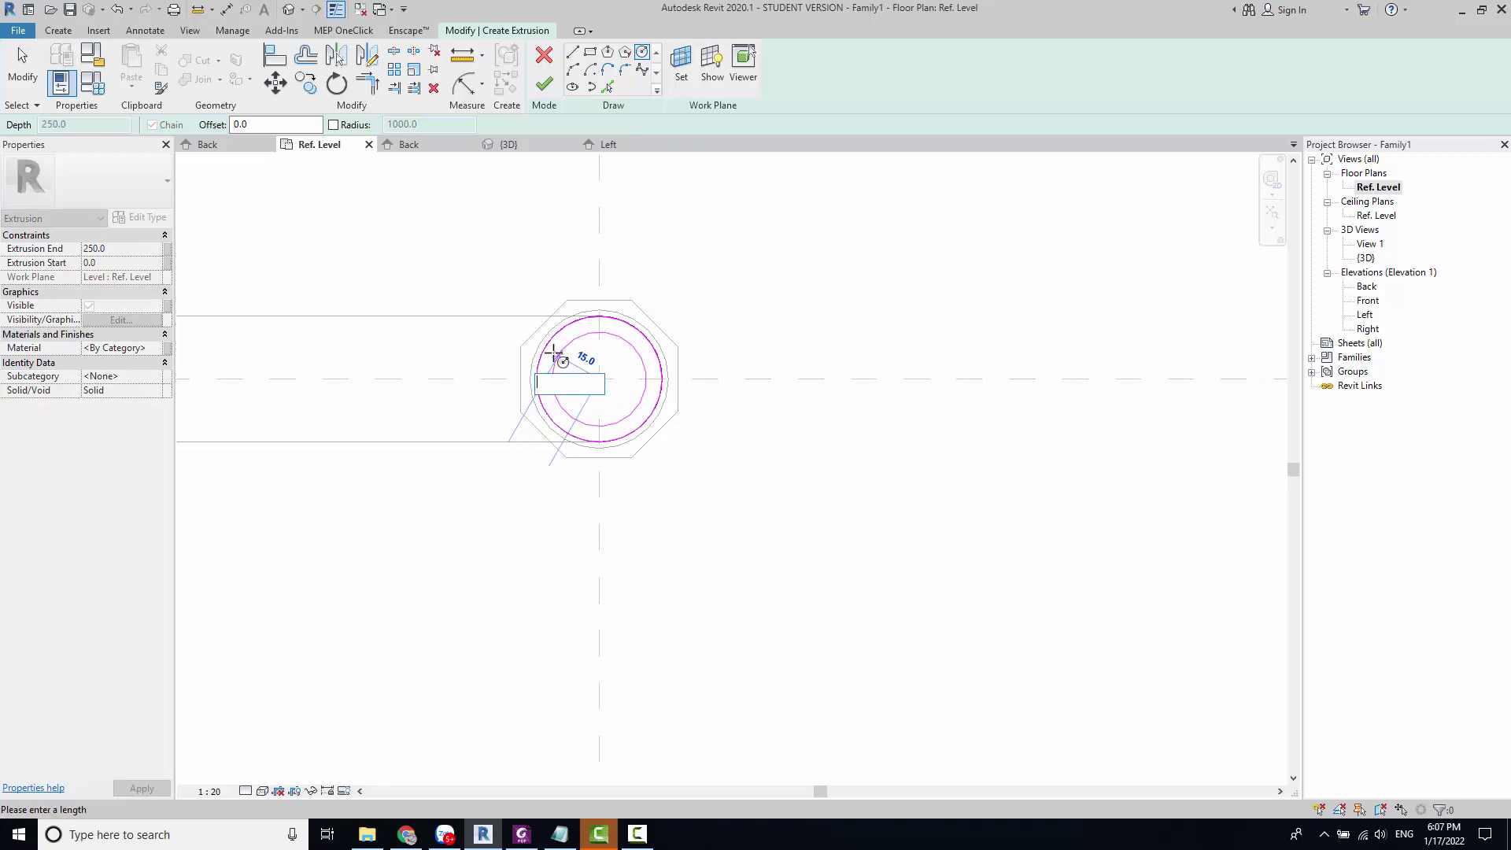
pyautogui.press('Return')
pyautogui.click(543, 84)
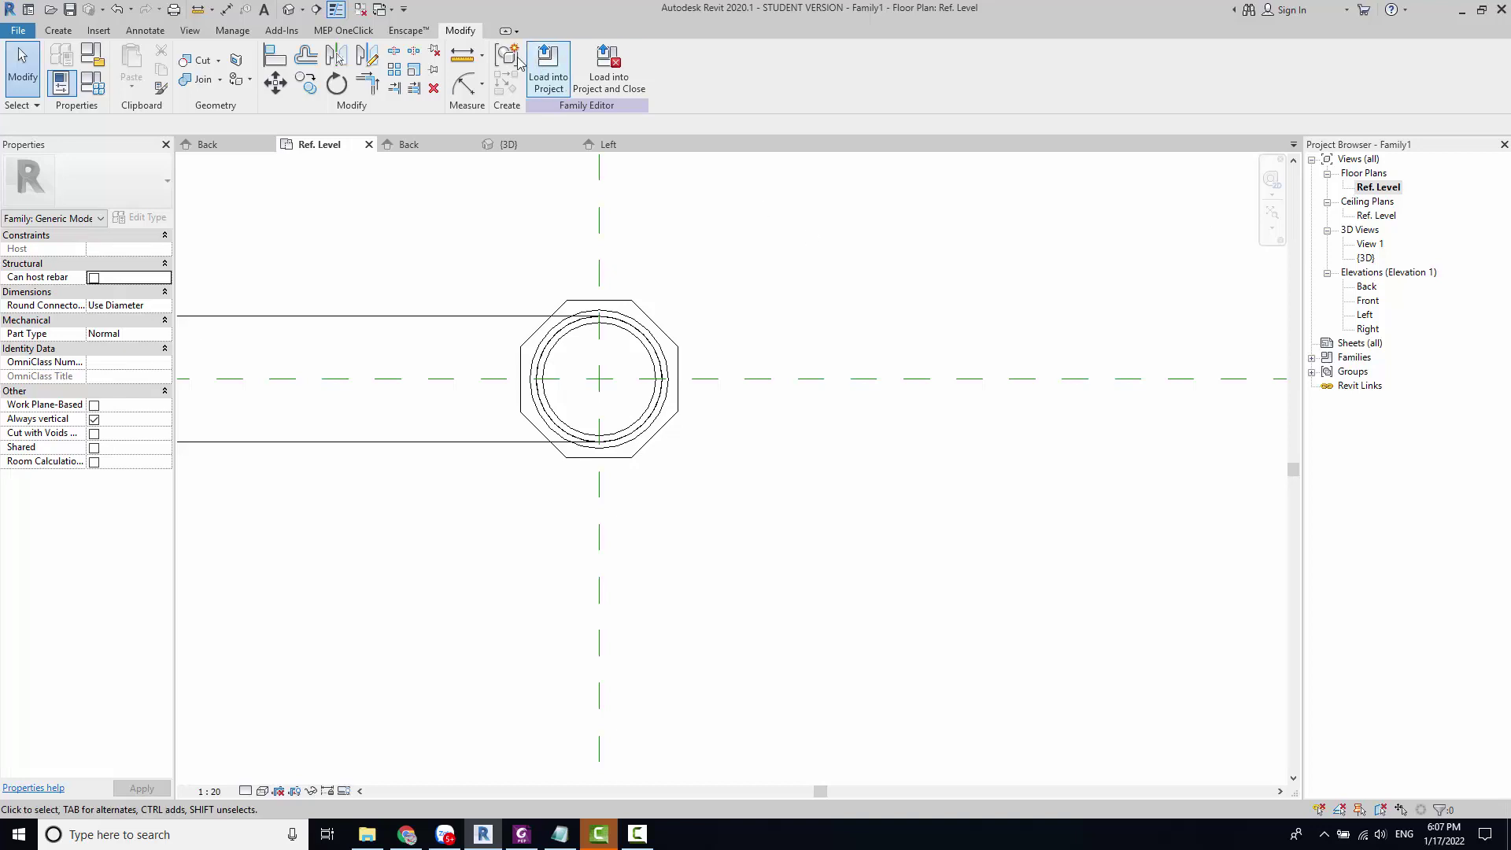
pyautogui.click(409, 144)
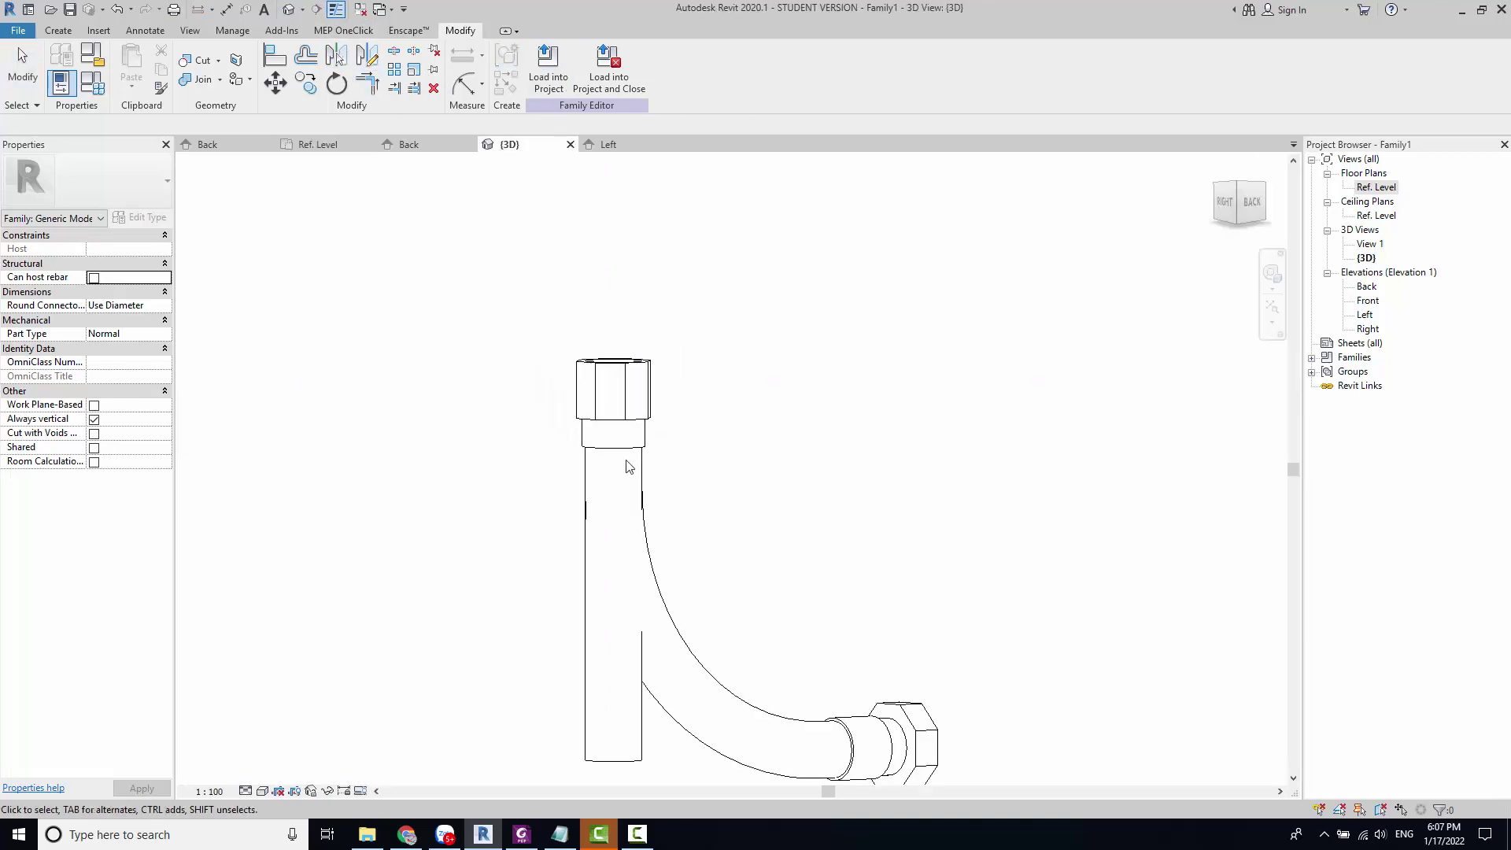
# Step: In Back elevation, copy (CO) the top-nut reference plane 40 higher
pyautogui.doubleClick(1366, 286)
pyautogui.scroll(-2, 702, 429)
pyautogui.click(854, 405)
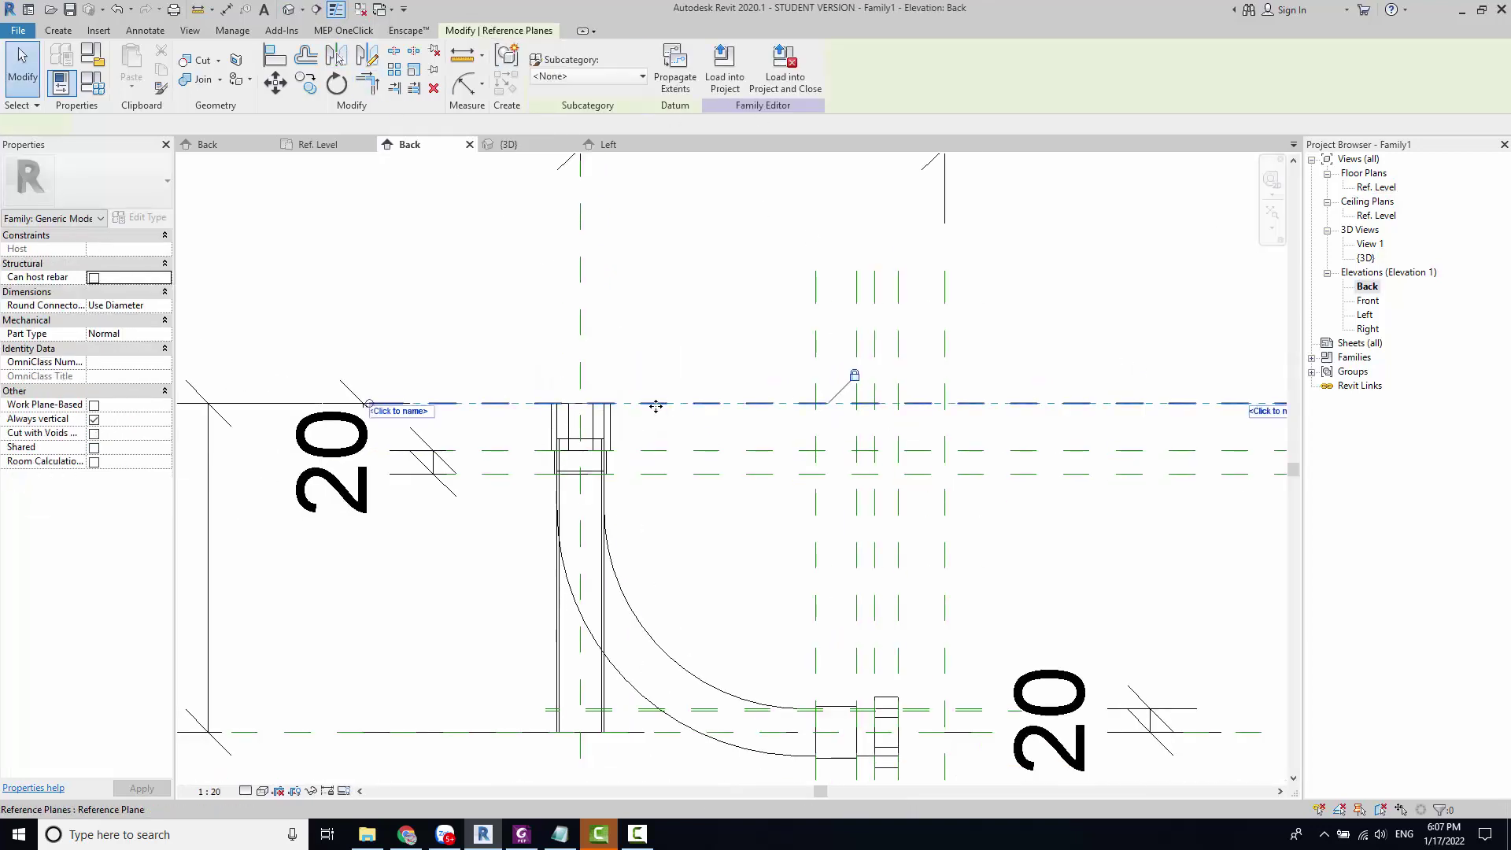
pyautogui.scroll(2, 641, 404)
pyautogui.scroll(2, 652, 462)
pyautogui.press('c')
pyautogui.press('o')
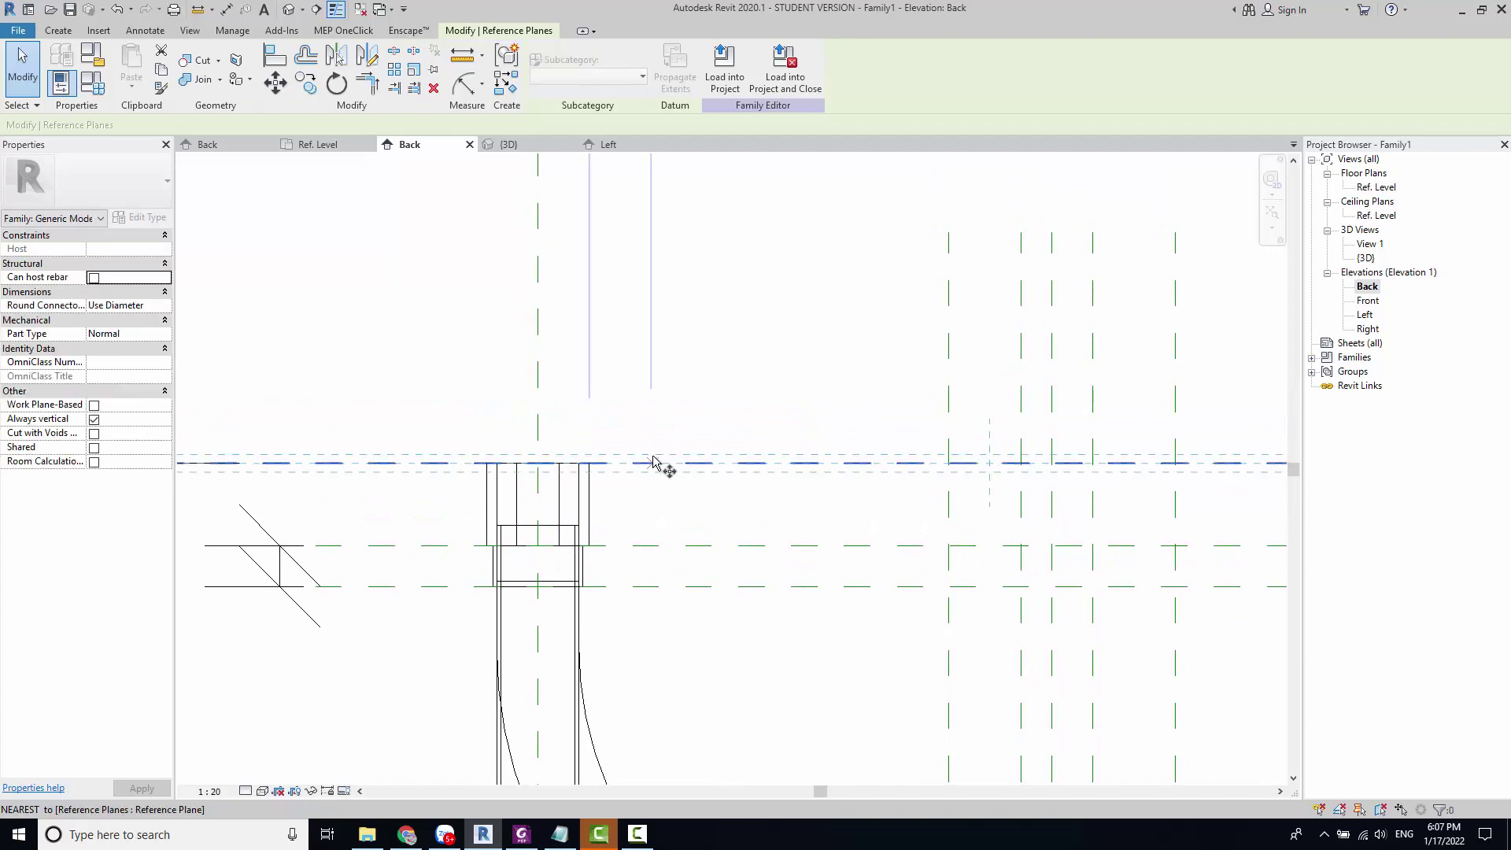
pyautogui.click(665, 463)
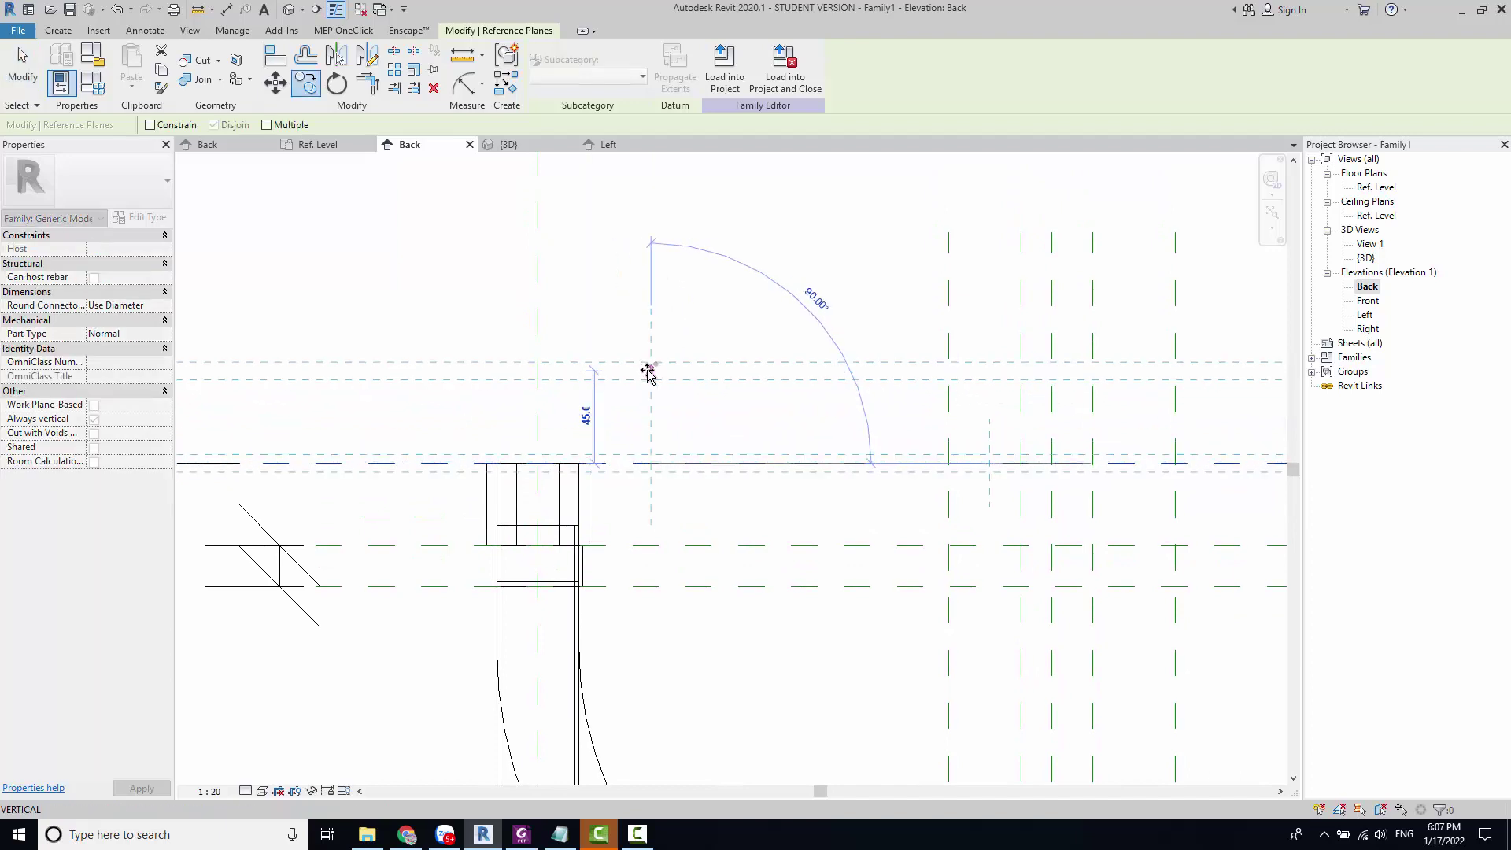
pyautogui.click(647, 381)
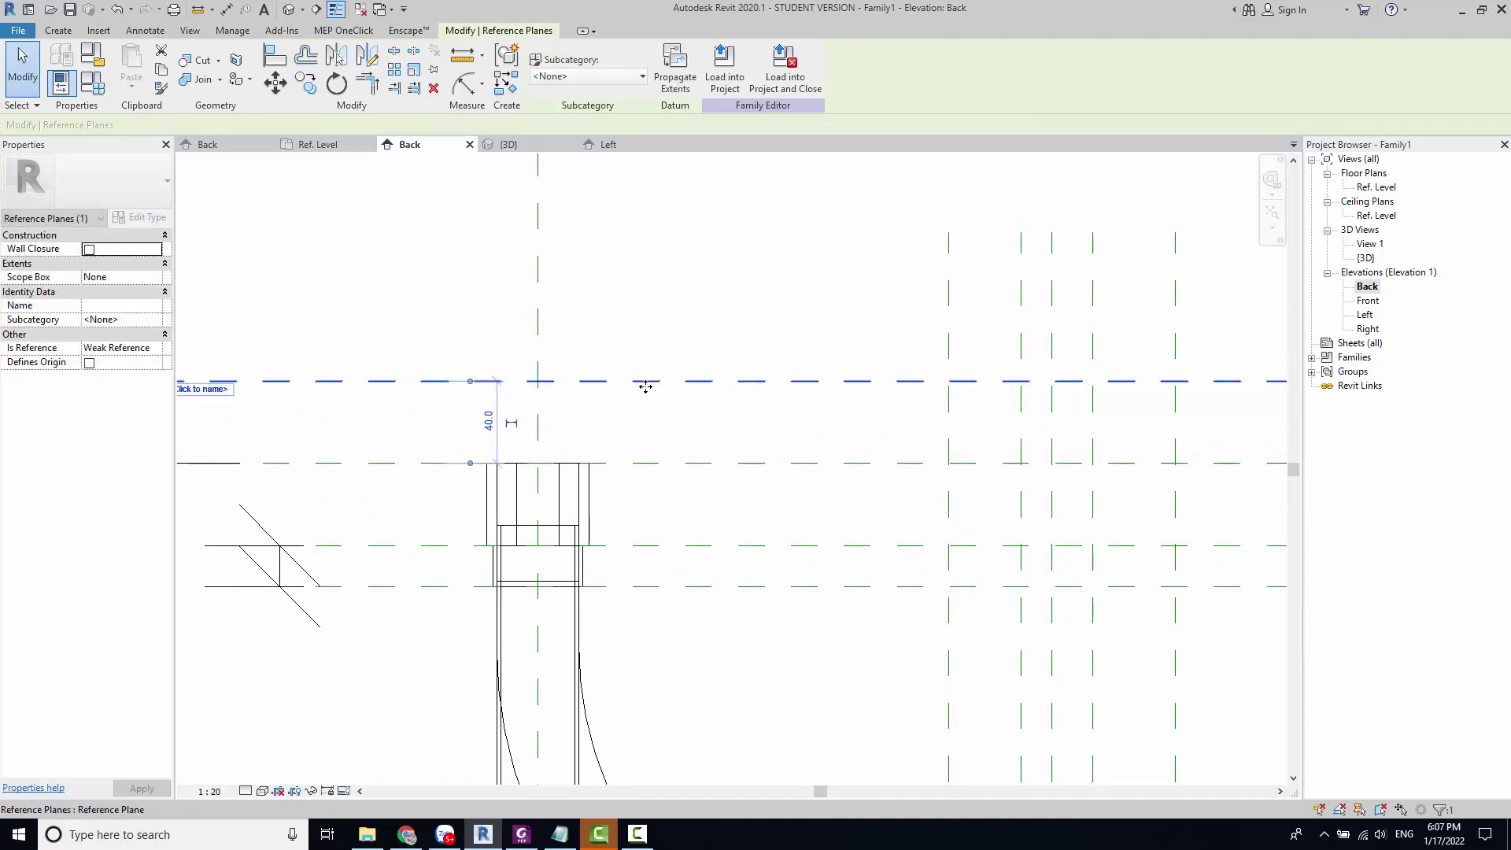
pyautogui.press('Escape')
# Step: Drag the tube extrusion's handle to shorten it to span 280 to 320
pyautogui.scroll(-3, 567, 699)
pyautogui.click(567, 699)
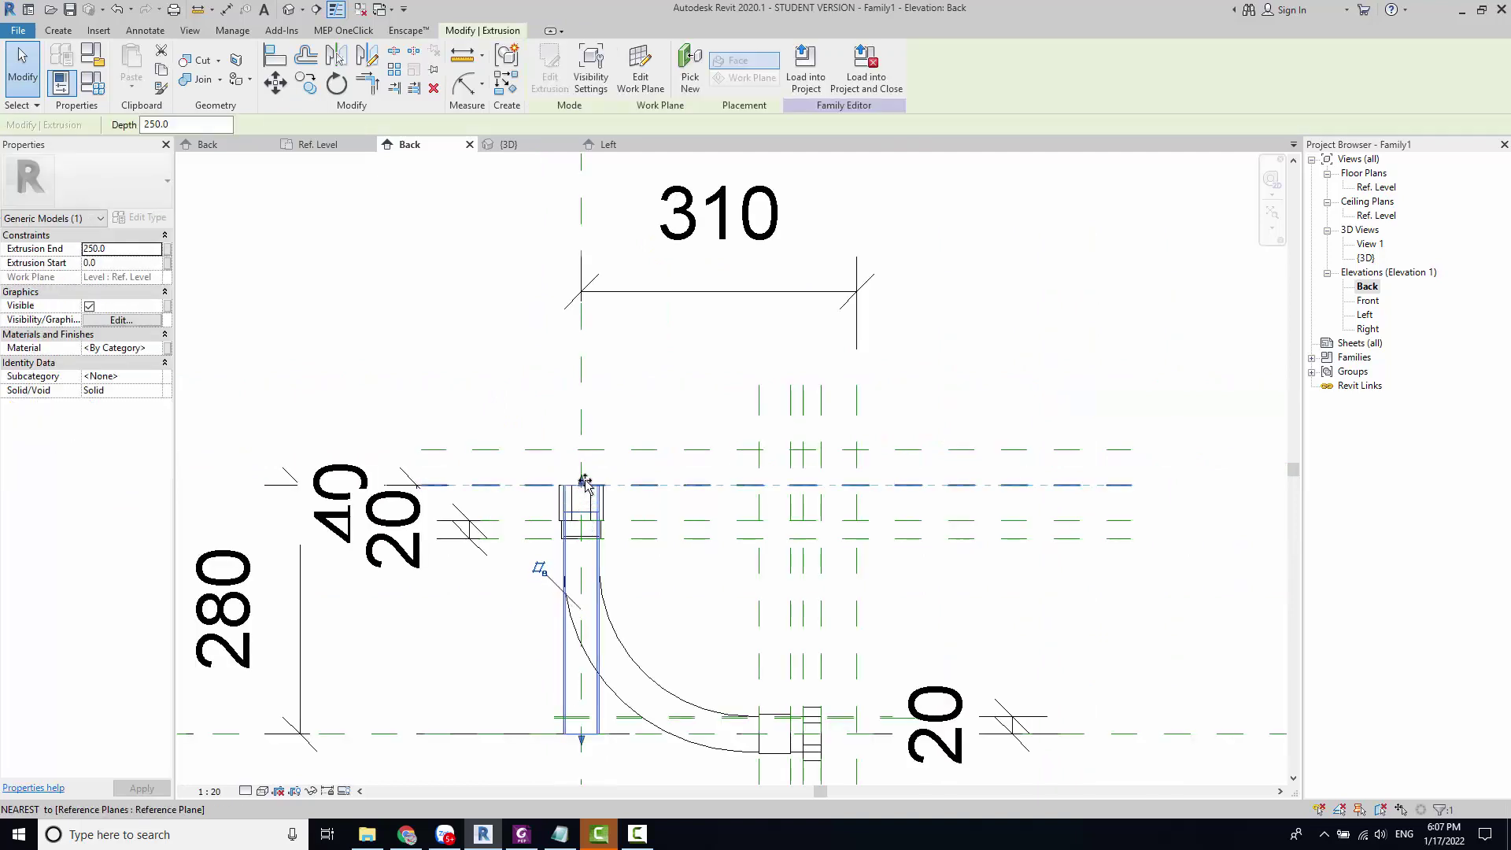
pyautogui.moveTo(581, 740); pyautogui.dragTo(581, 491)
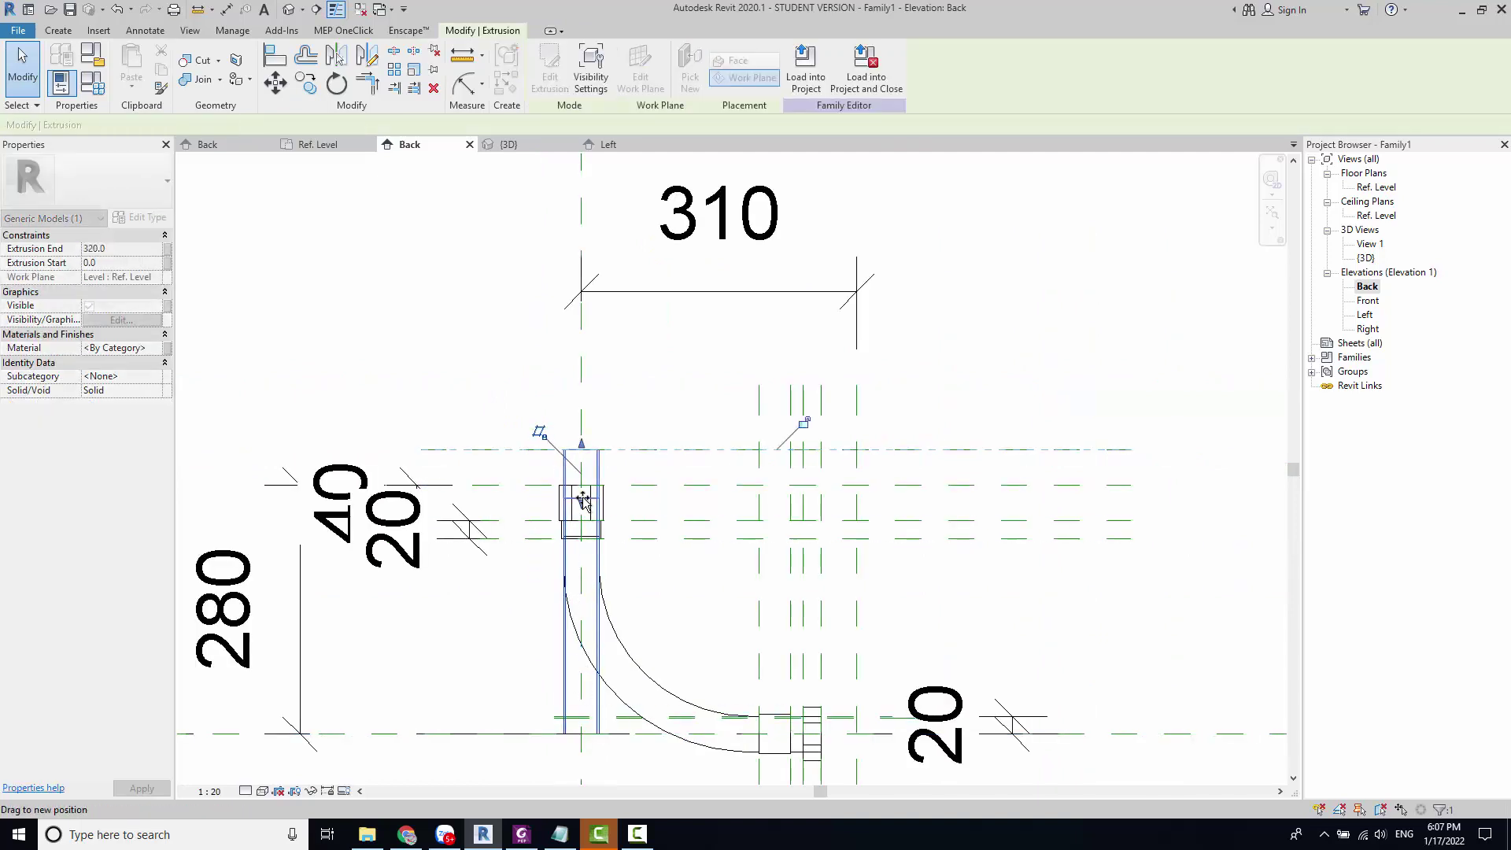
pyautogui.click(693, 533)
pyautogui.scroll(3, 636, 496)
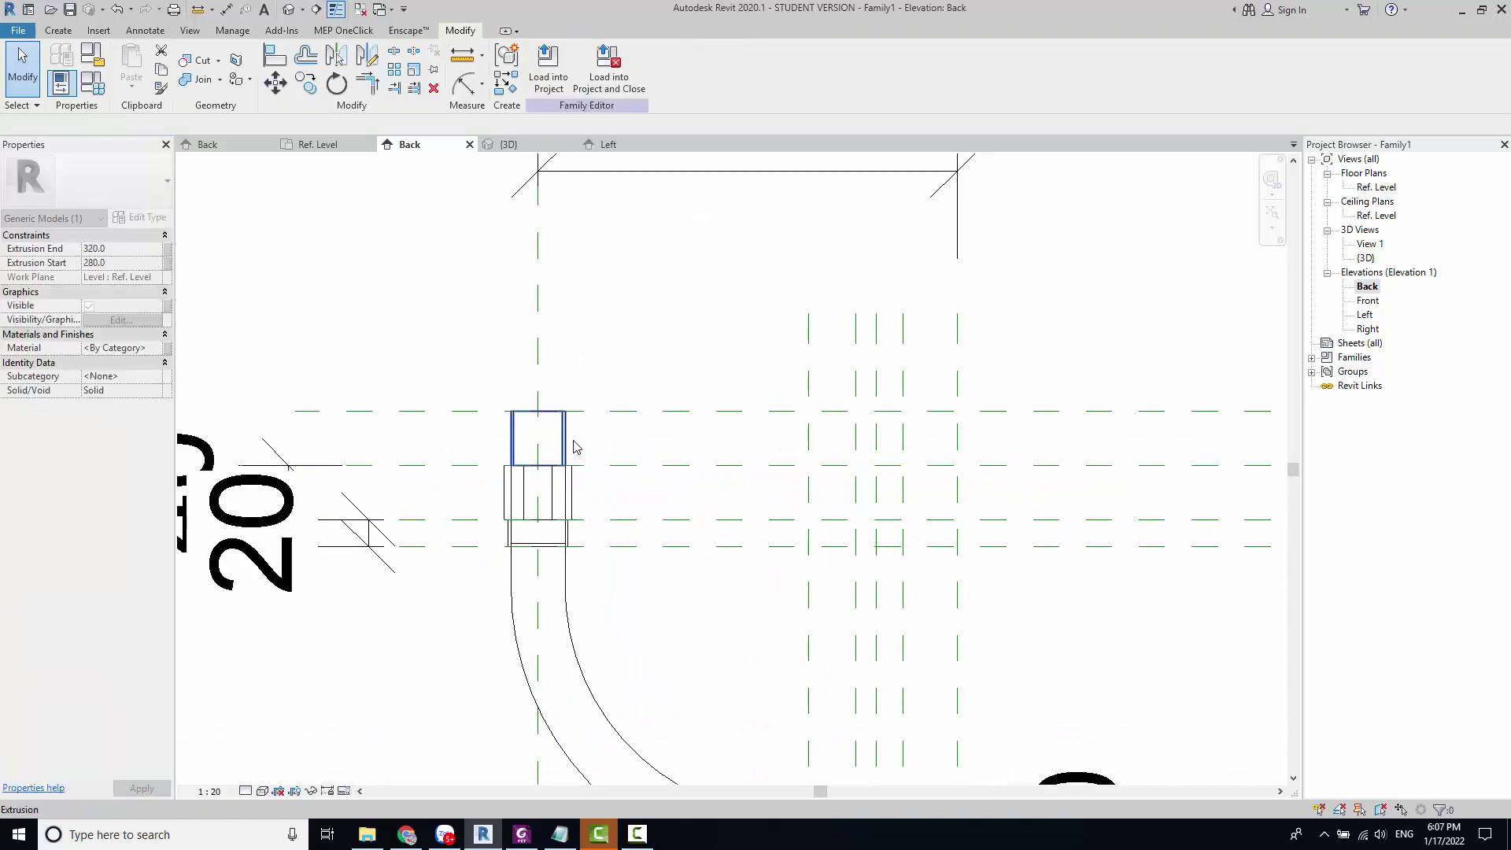
pyautogui.click(542, 483)
pyautogui.press('Escape')
# Step: Raise the tube stub's bottom edge onto the reference plane above the top nut
pyautogui.scroll(-3, 674, 473)
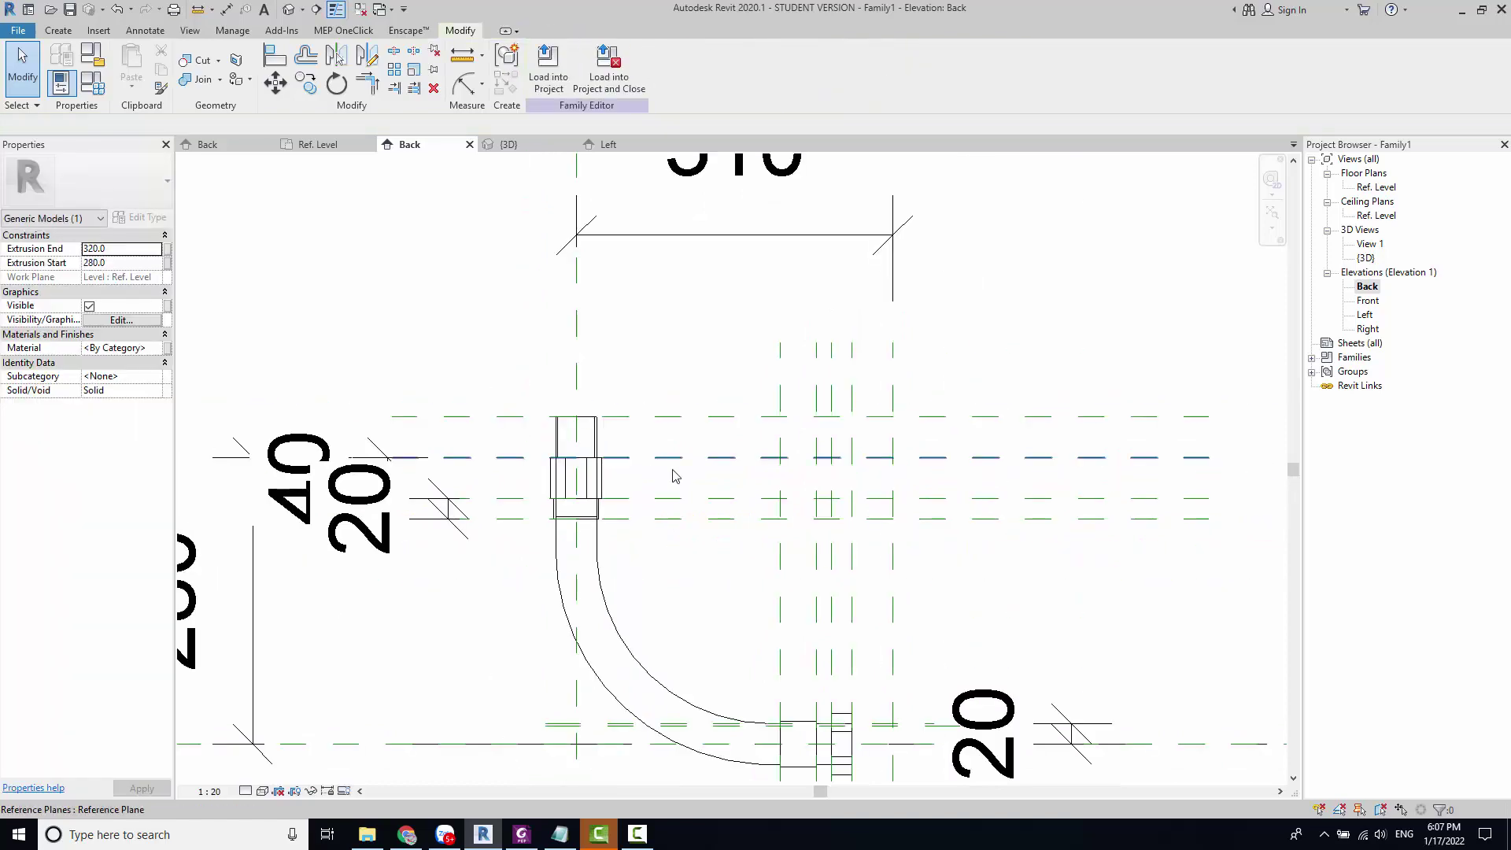
pyautogui.scroll(-2, 674, 472)
pyautogui.scroll(3, 726, 590)
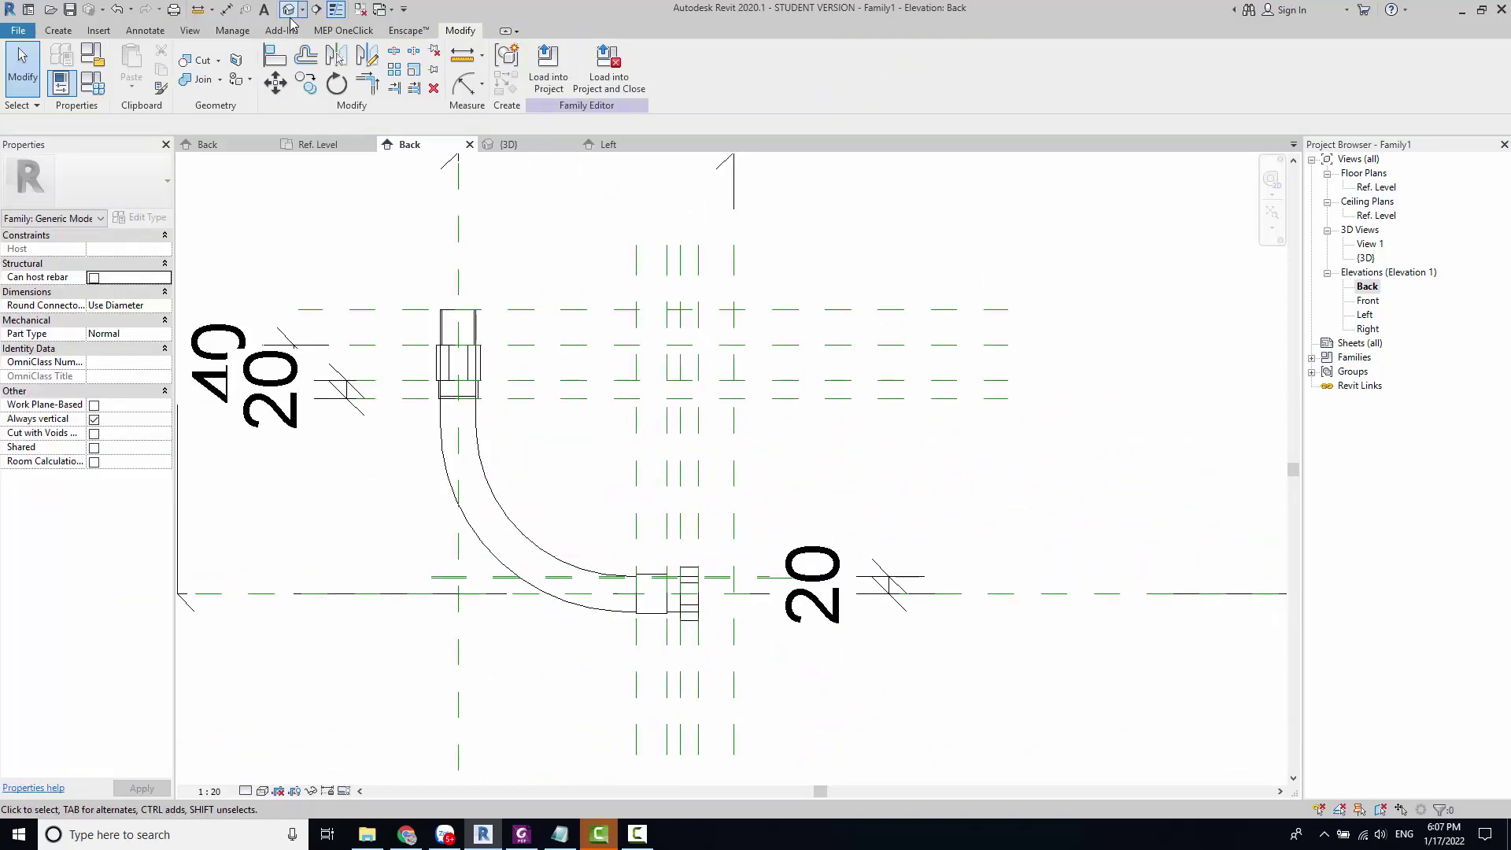
pyautogui.scroll(2, 551, 433)
pyautogui.scroll(1, 581, 439)
pyautogui.click(563, 425)
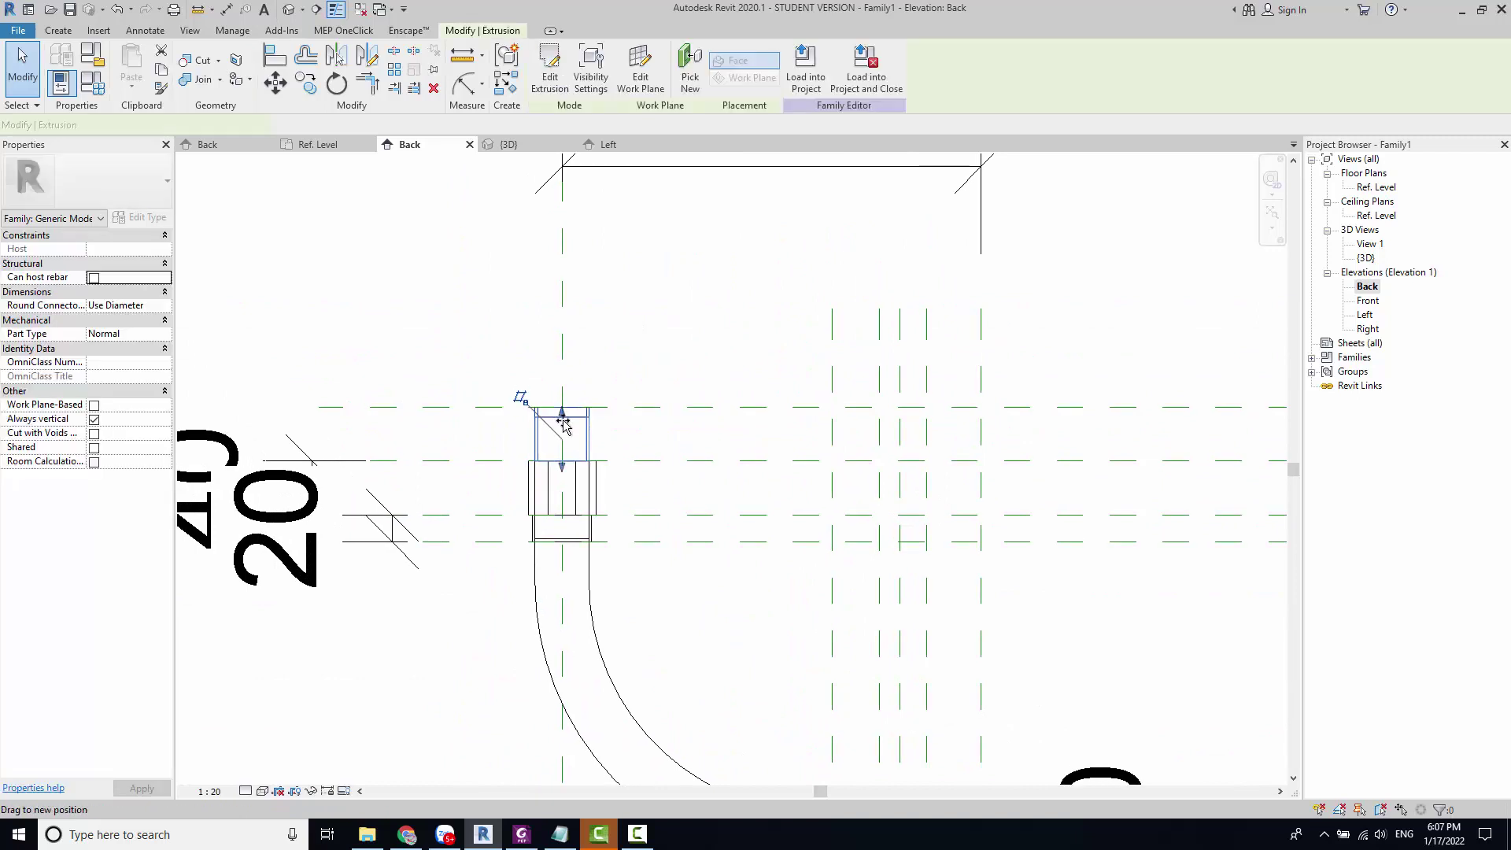
pyautogui.click(535, 437)
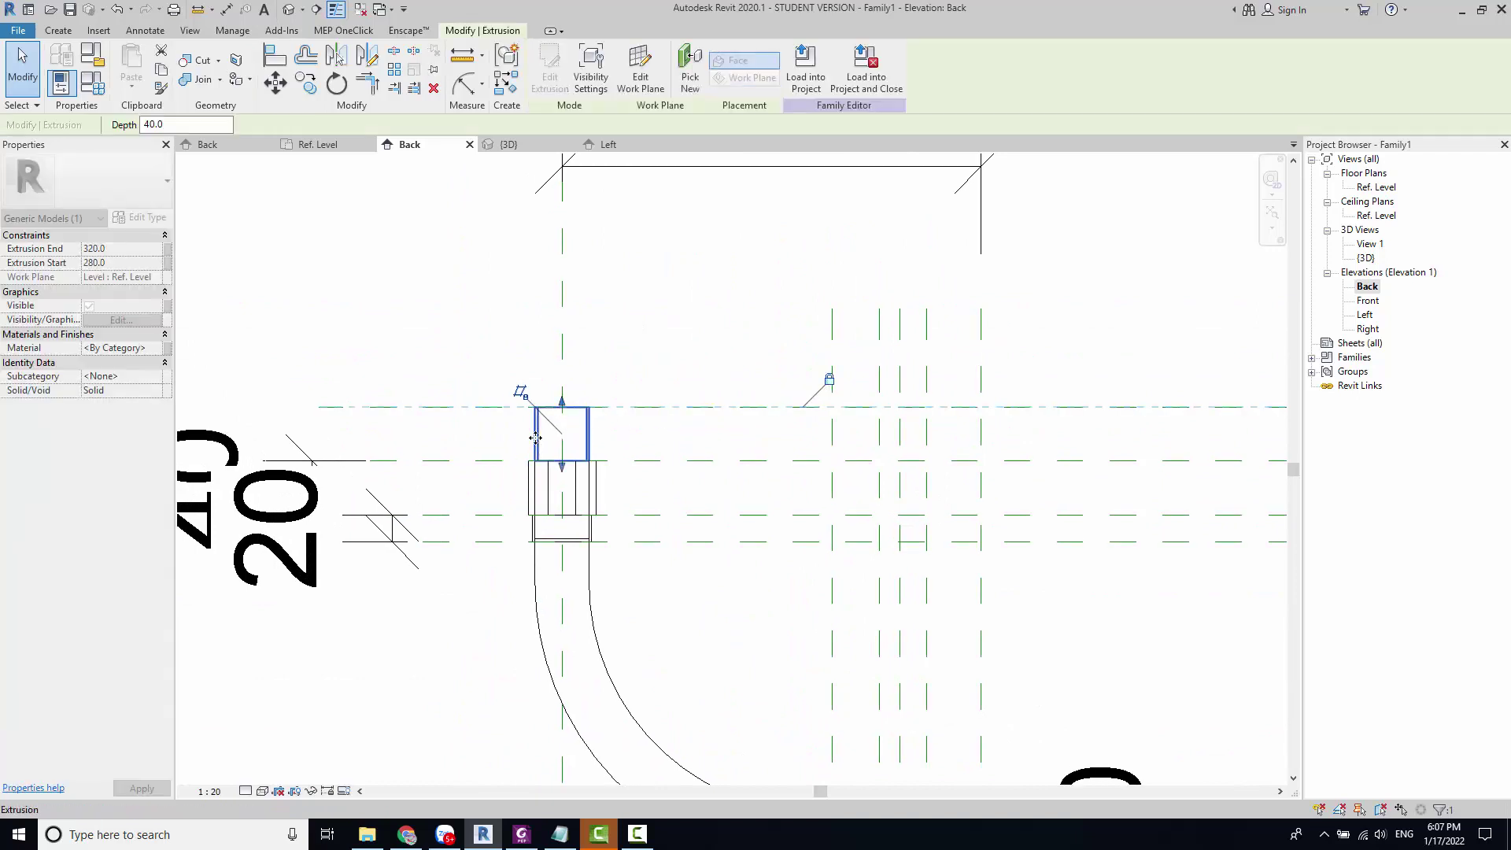
pyautogui.scroll(2, 561, 460)
pyautogui.moveTo(567, 480); pyautogui.dragTo(567, 464)
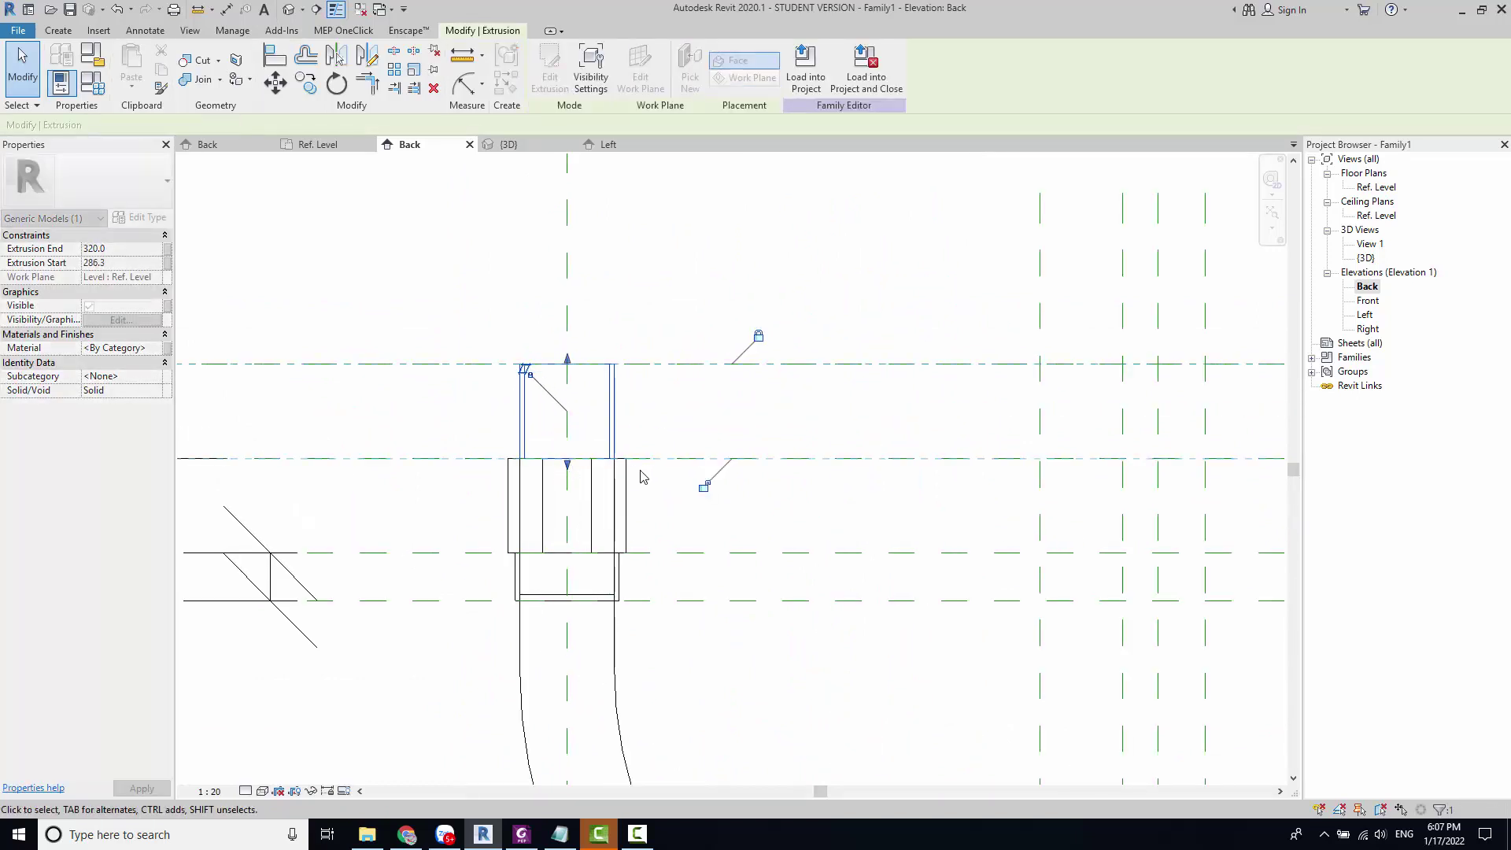
pyautogui.scroll(-3, 706, 494)
pyautogui.press('Escape')
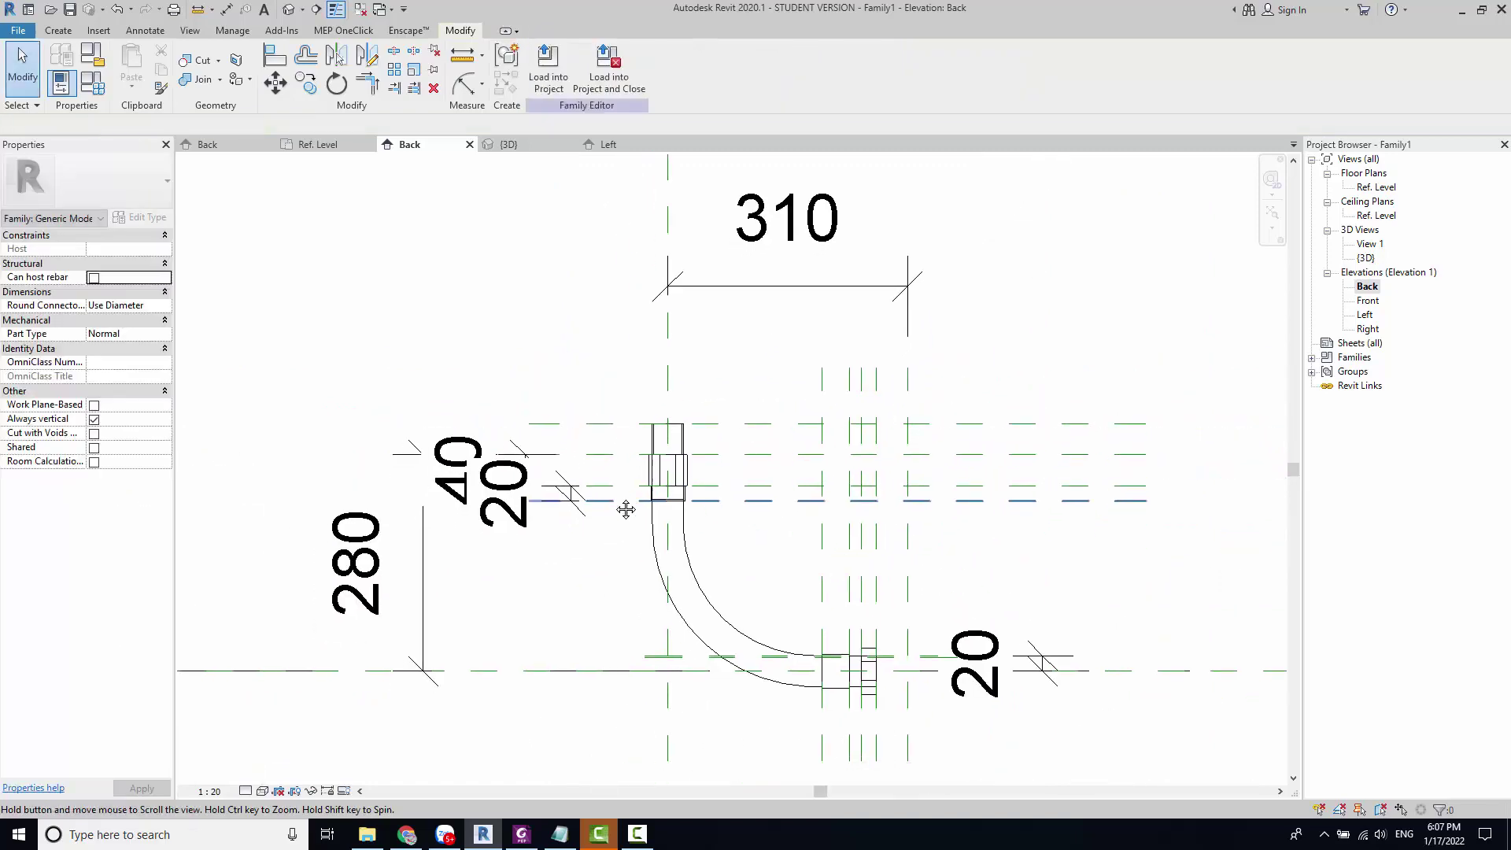
# Step: Place an aligned 320 dimension from the top reference plane to the base plane
pyautogui.press('i')
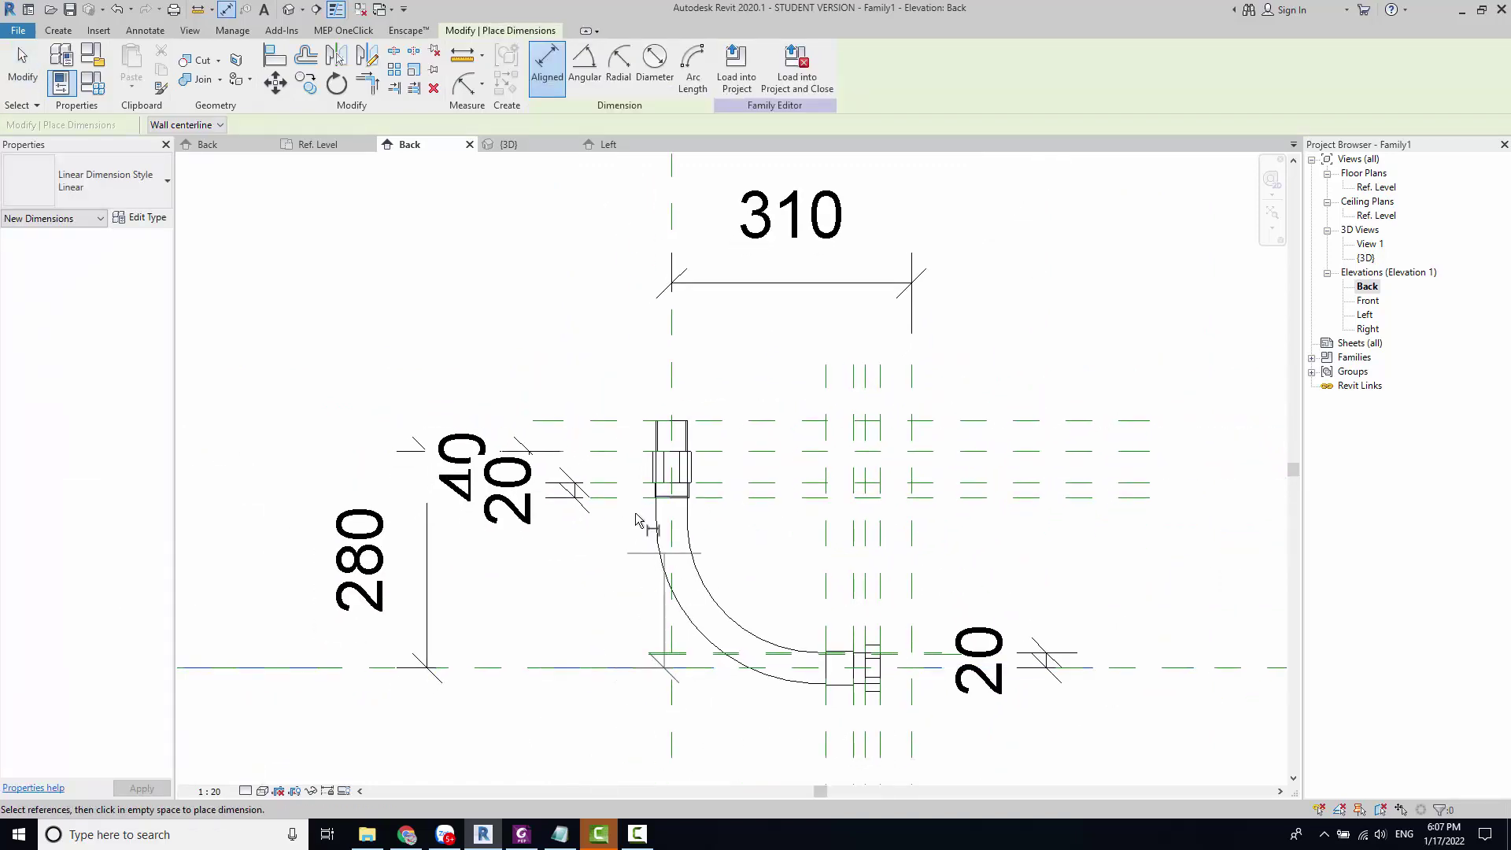
pyautogui.click(611, 420)
pyautogui.click(438, 551)
pyautogui.press('Escape')
pyautogui.press('Escape')
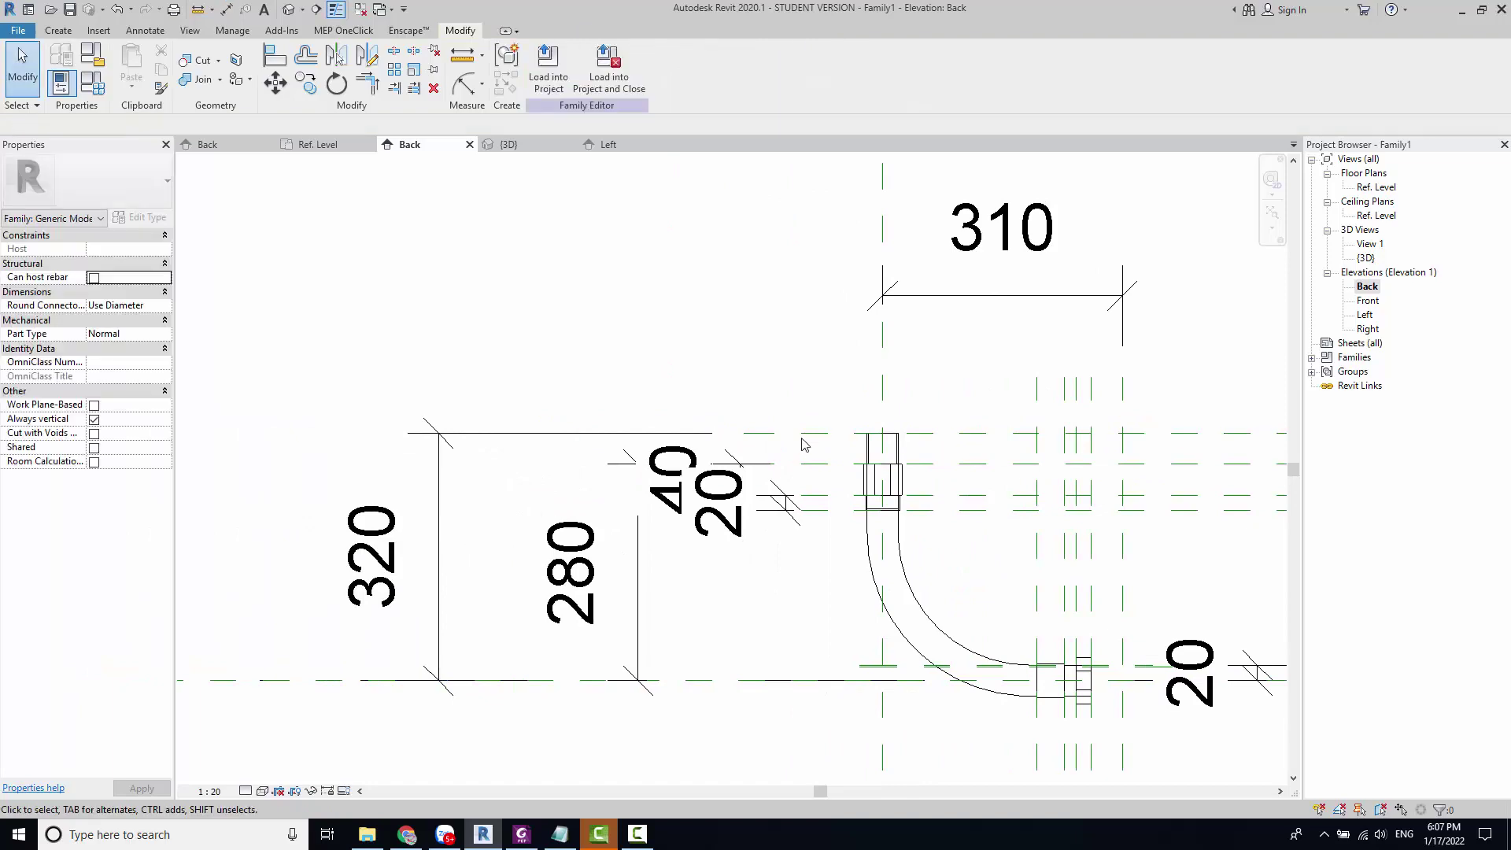
pyautogui.click(803, 432)
pyautogui.click(572, 476)
# Step: Label the 280 dimension with a new instance parameter H1
pyautogui.click(636, 551)
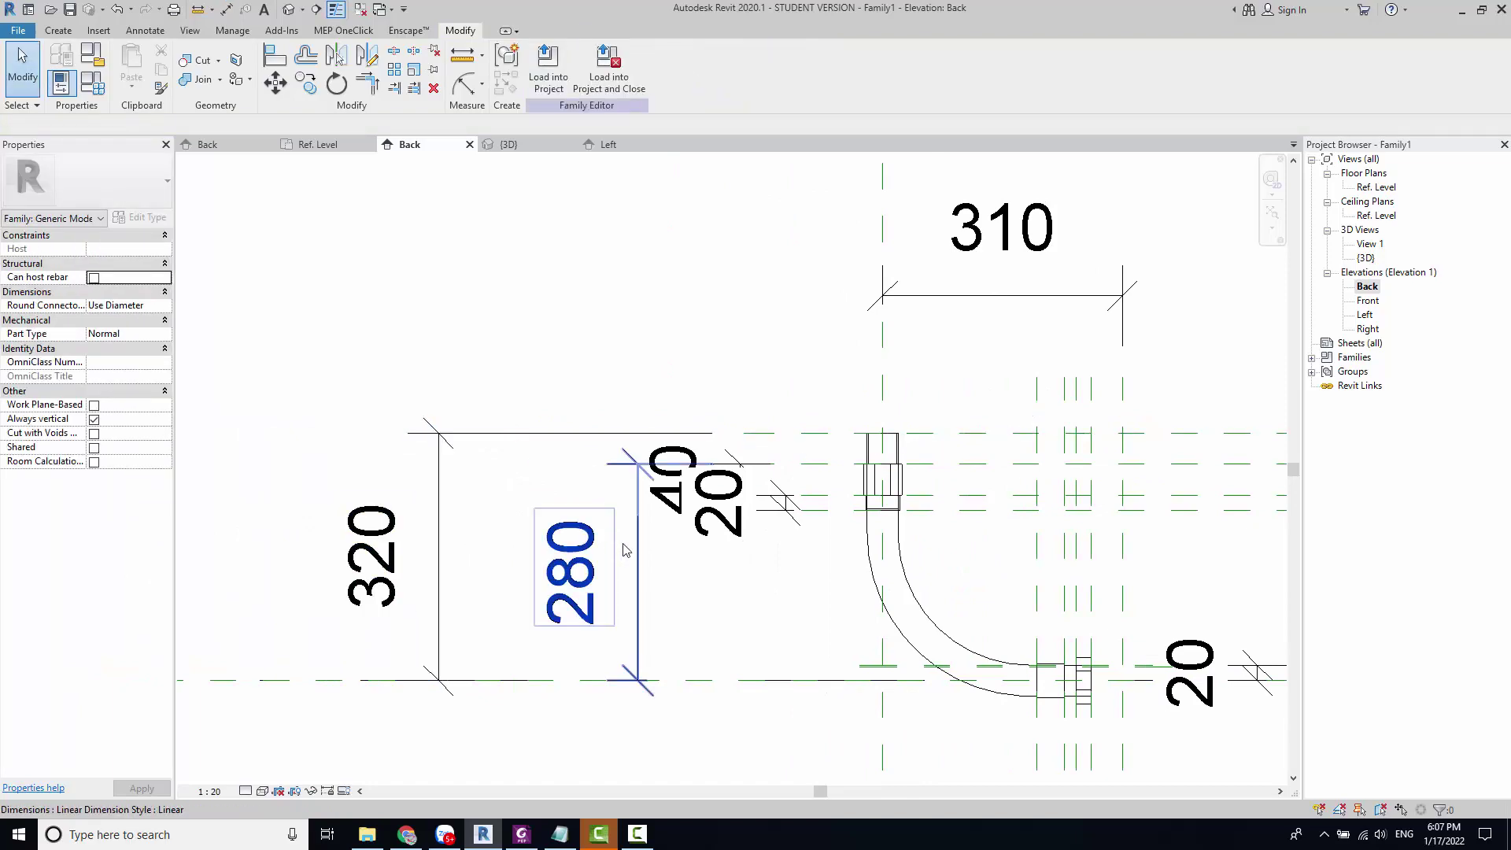
pyautogui.click(696, 67)
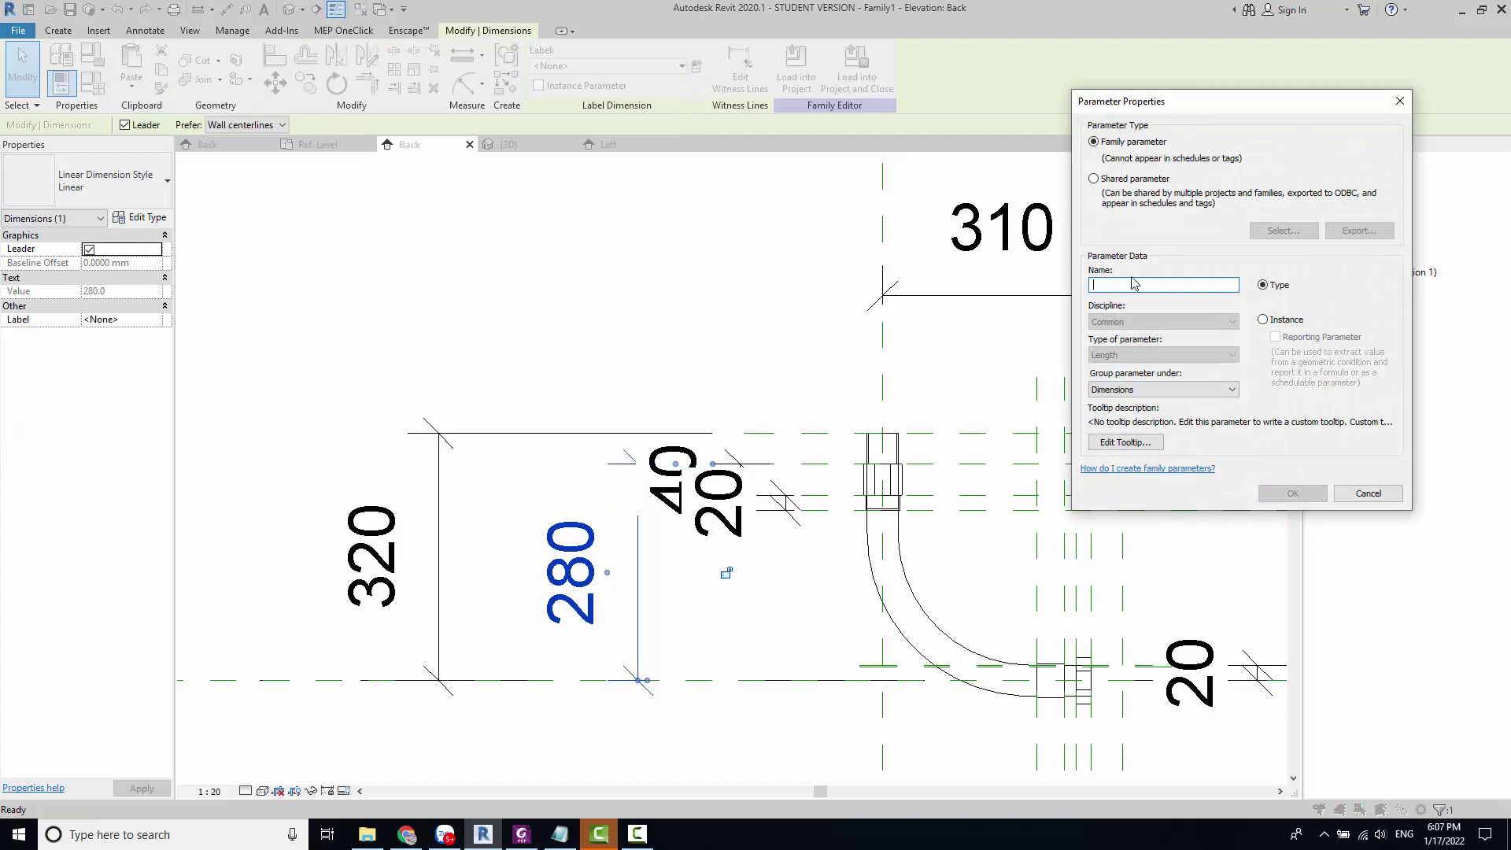
pyautogui.write('H1')
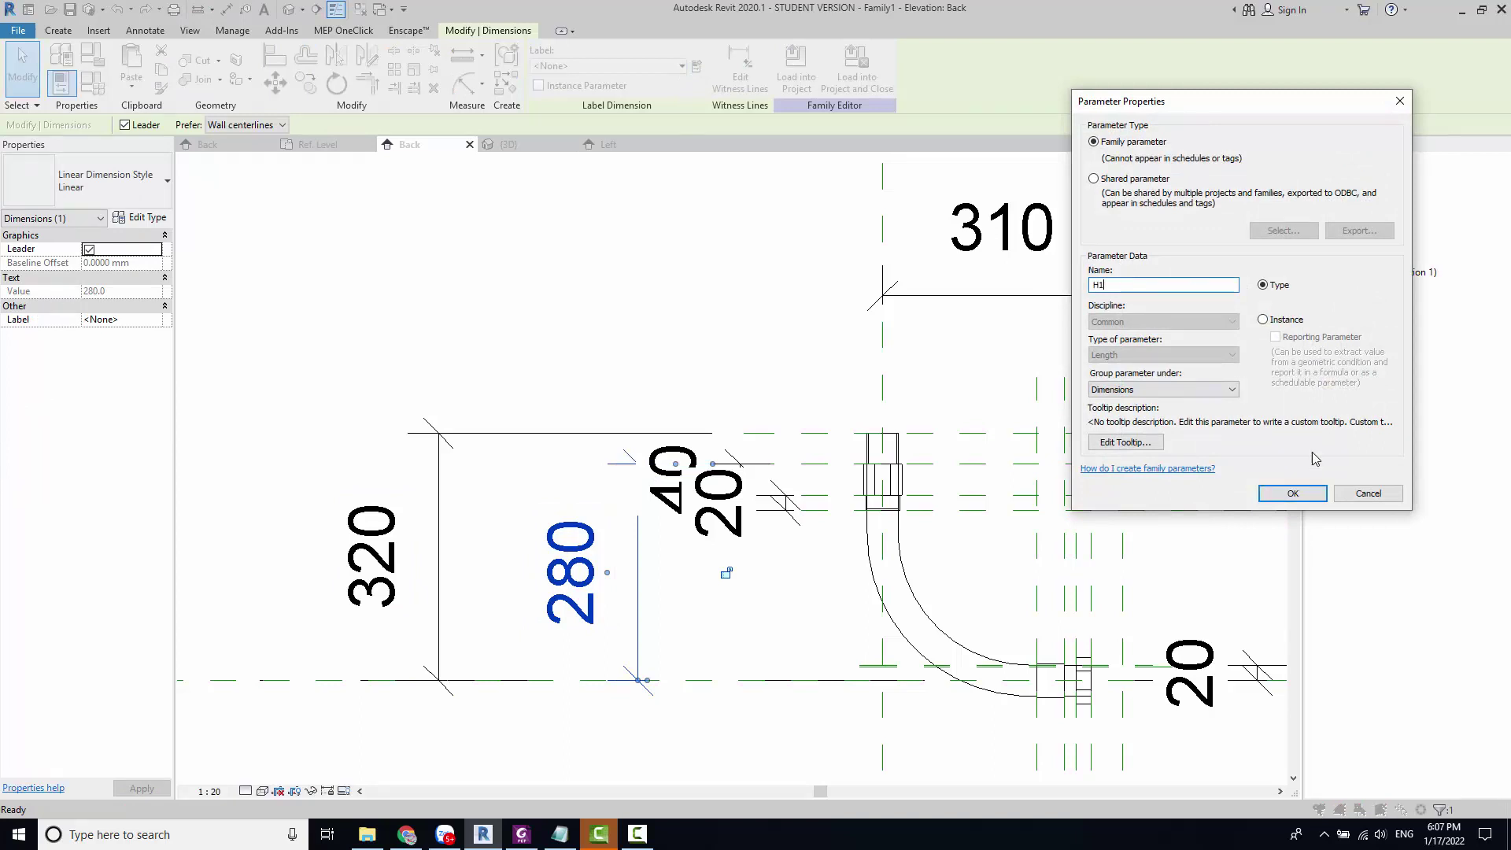
pyautogui.click(1281, 319)
pyautogui.press('Return')
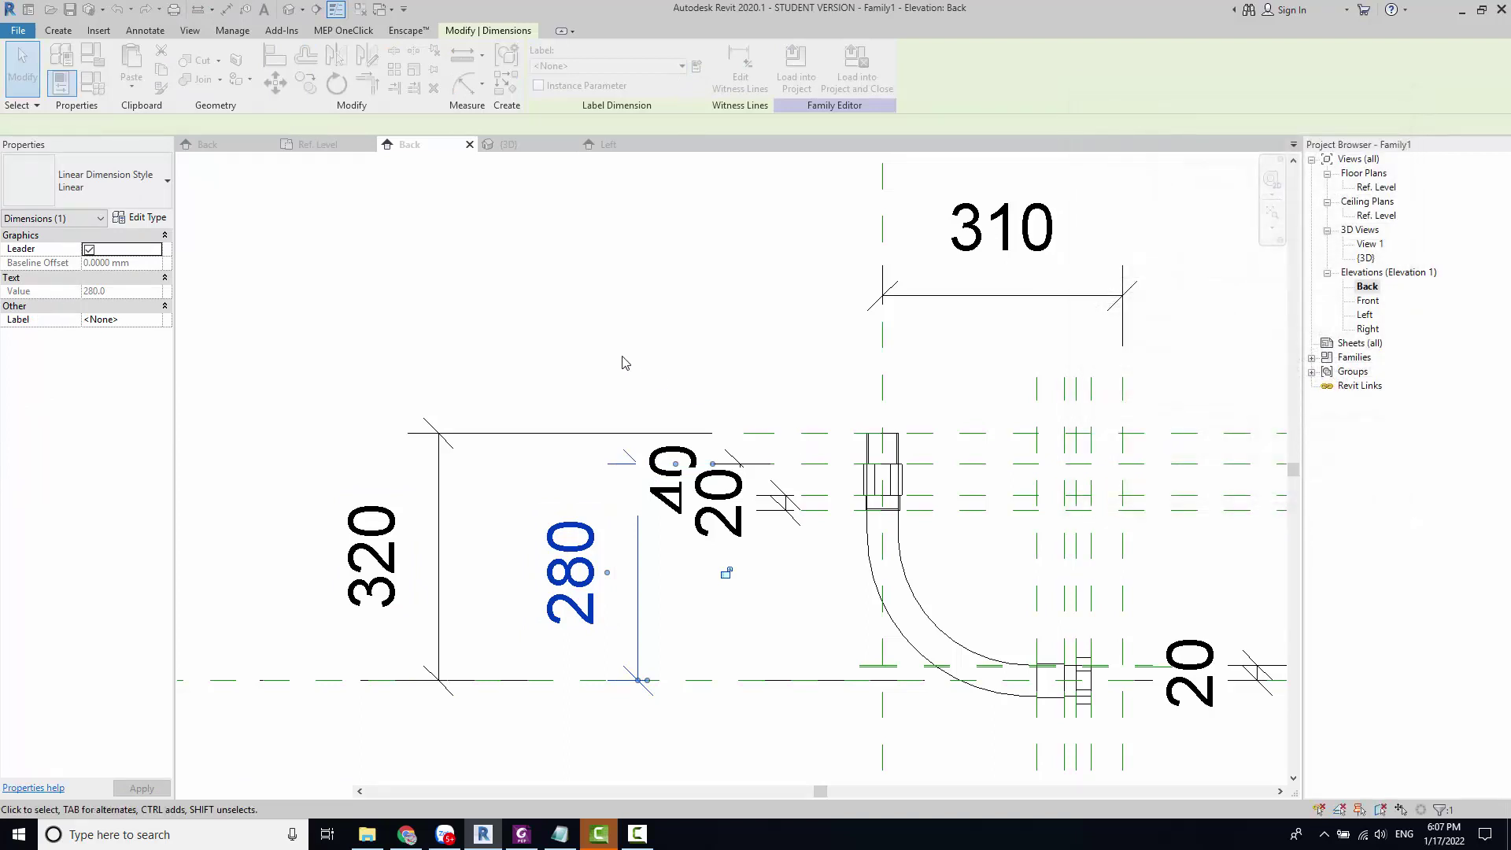
# Step: Label the 320 dimension with a new instance parameter H2
pyautogui.click(519, 433)
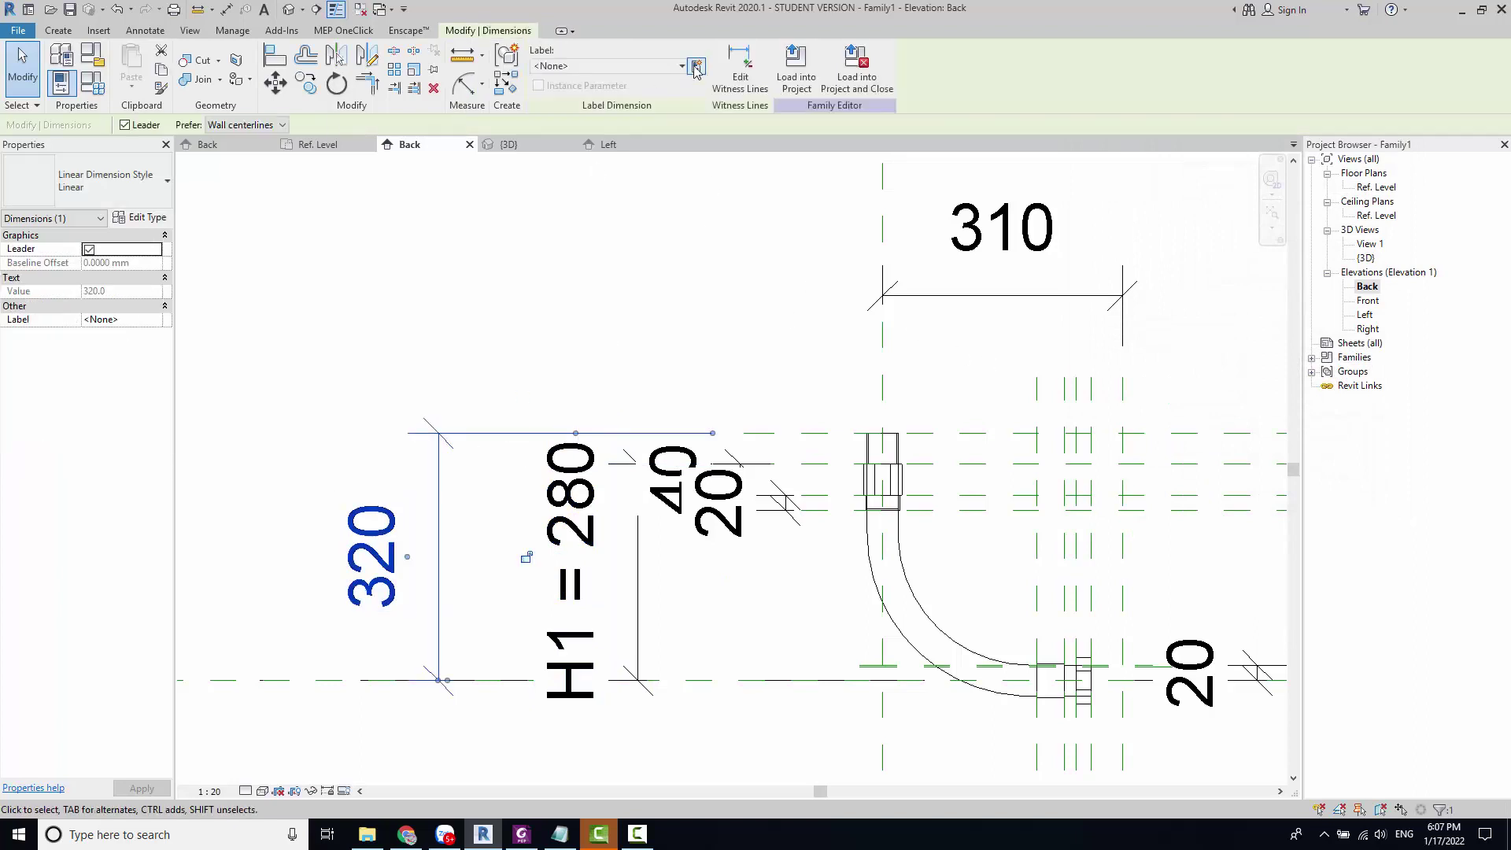
pyautogui.click(696, 68)
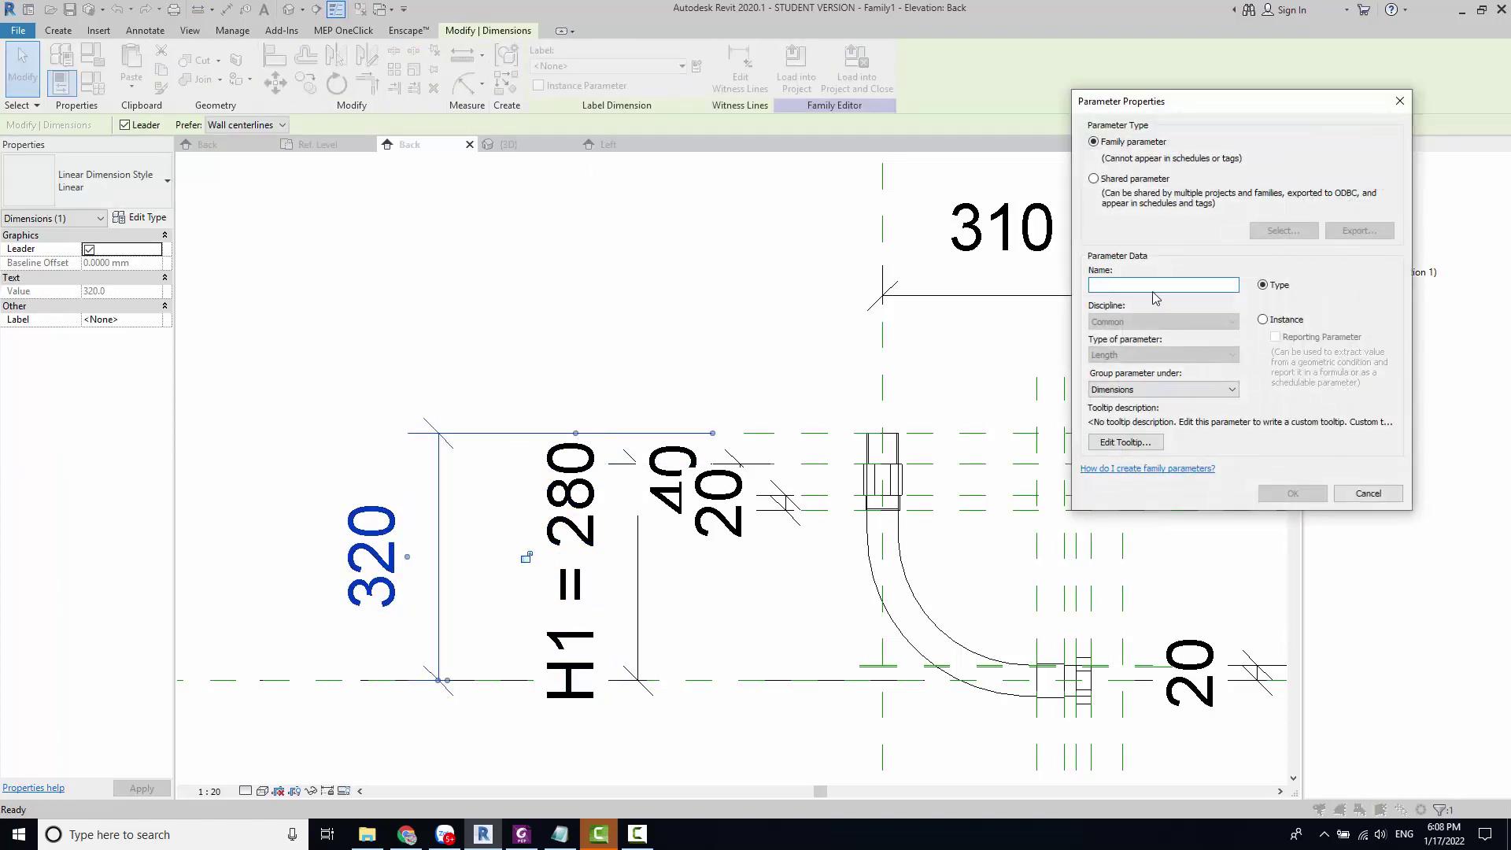
pyautogui.write('H2')
pyautogui.click(1264, 320)
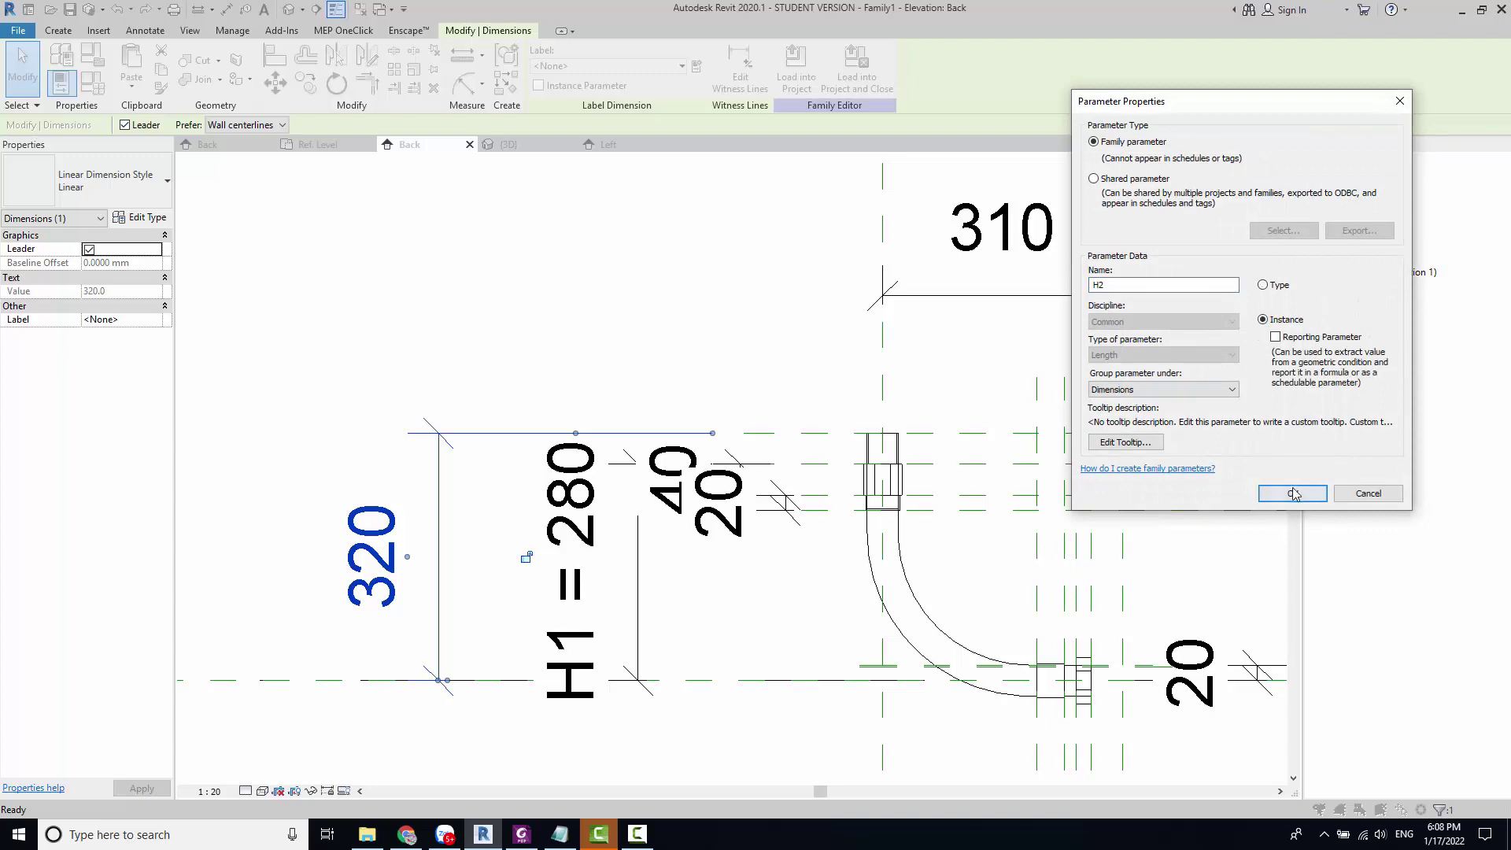
pyautogui.click(1293, 493)
pyautogui.press('Escape')
pyautogui.scroll(-2, 476, 356)
# Step: Inspect the hose sweep, then view it at an angle in the 3D view
pyautogui.scroll(2, 512, 378)
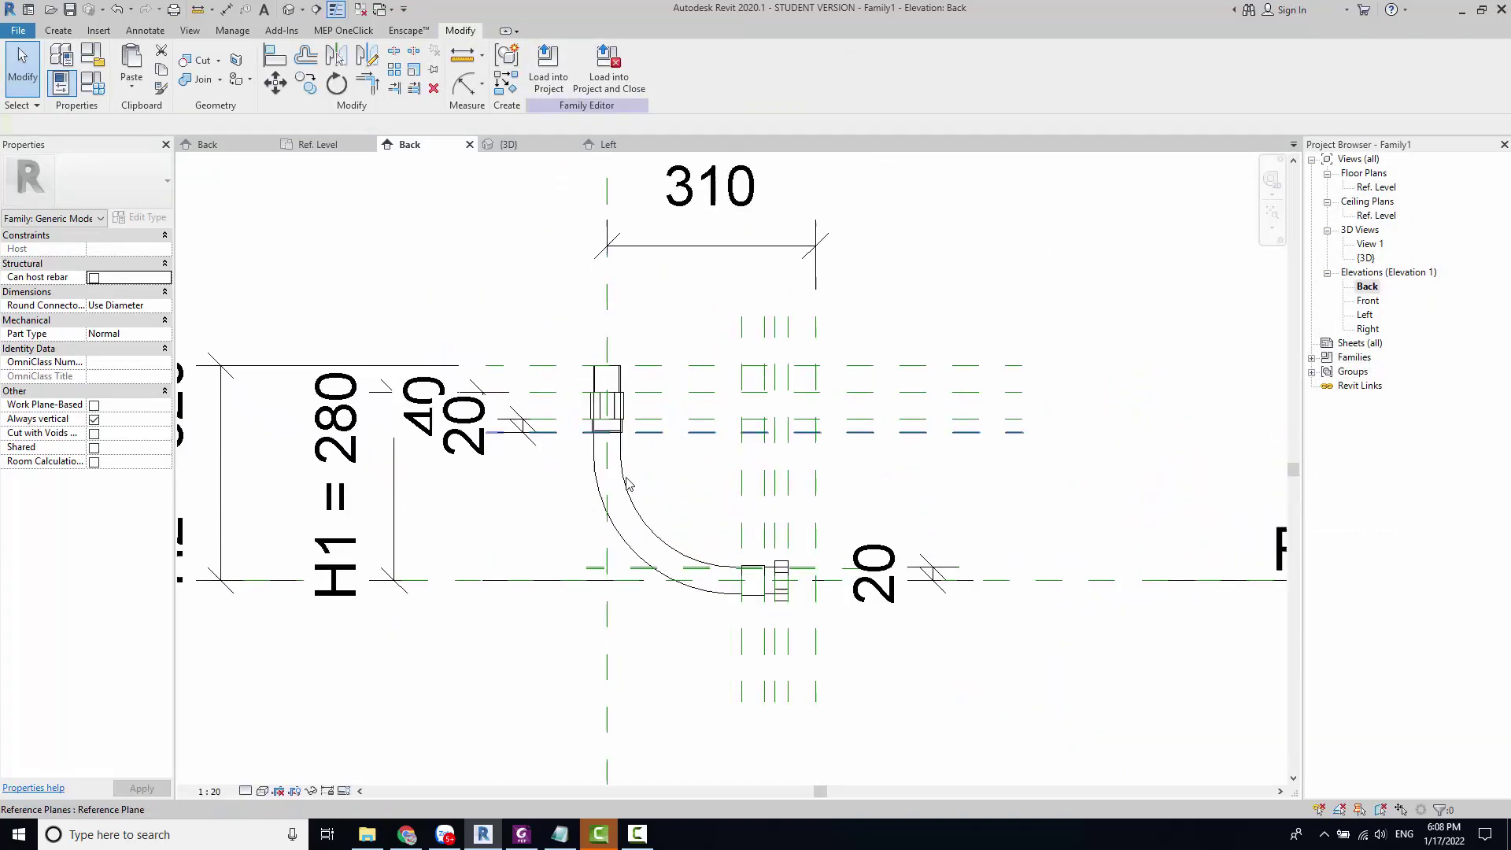
pyautogui.scroll(2, 551, 402)
pyautogui.scroll(-2, 583, 429)
pyautogui.scroll(3, 614, 455)
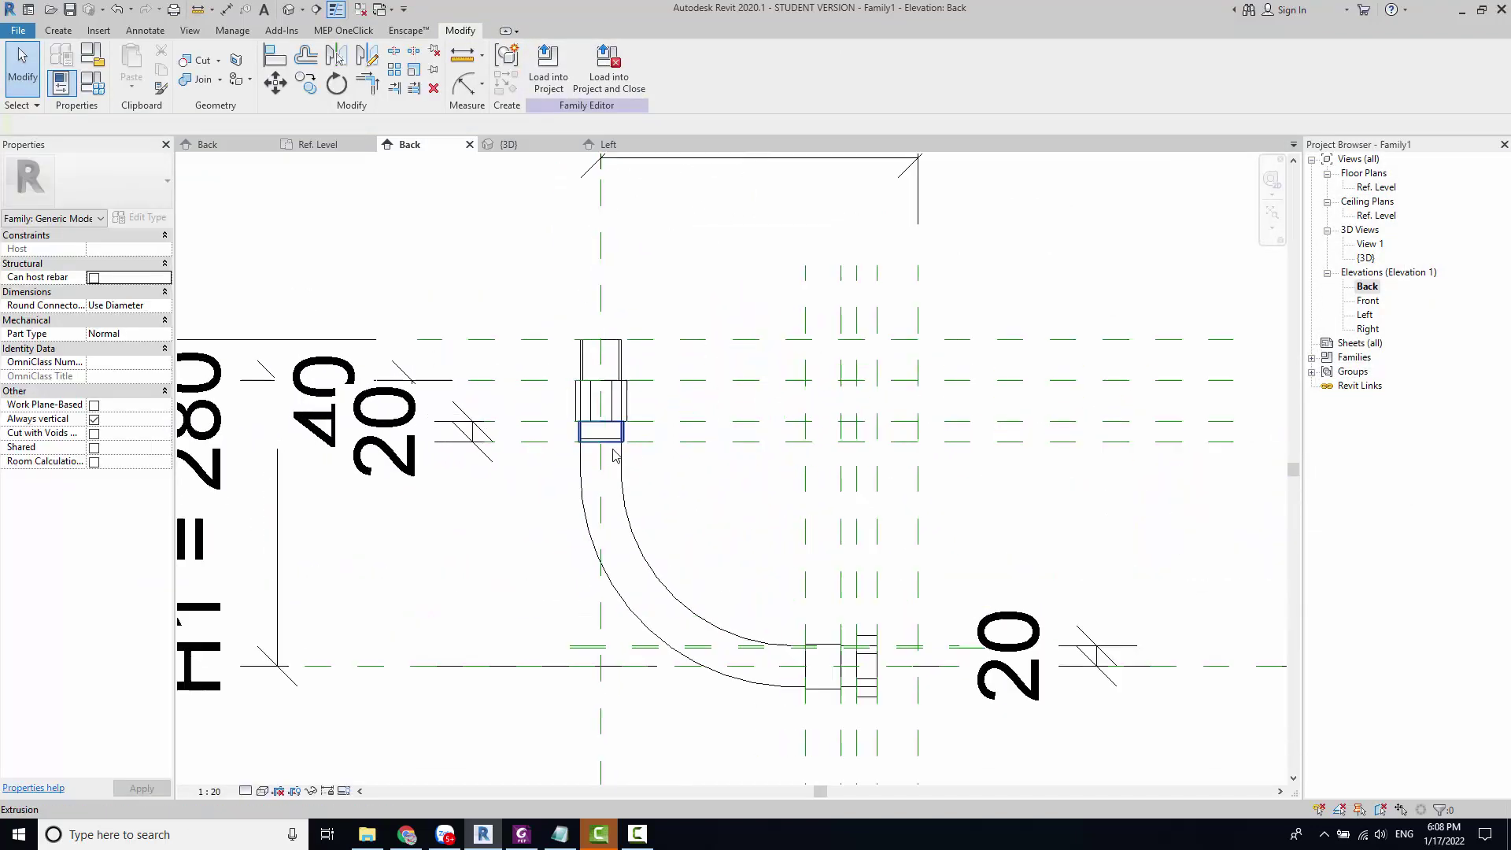
pyautogui.scroll(4, 653, 472)
pyautogui.click(668, 490)
pyautogui.scroll(1, 666, 492)
pyautogui.scroll(-2, 661, 484)
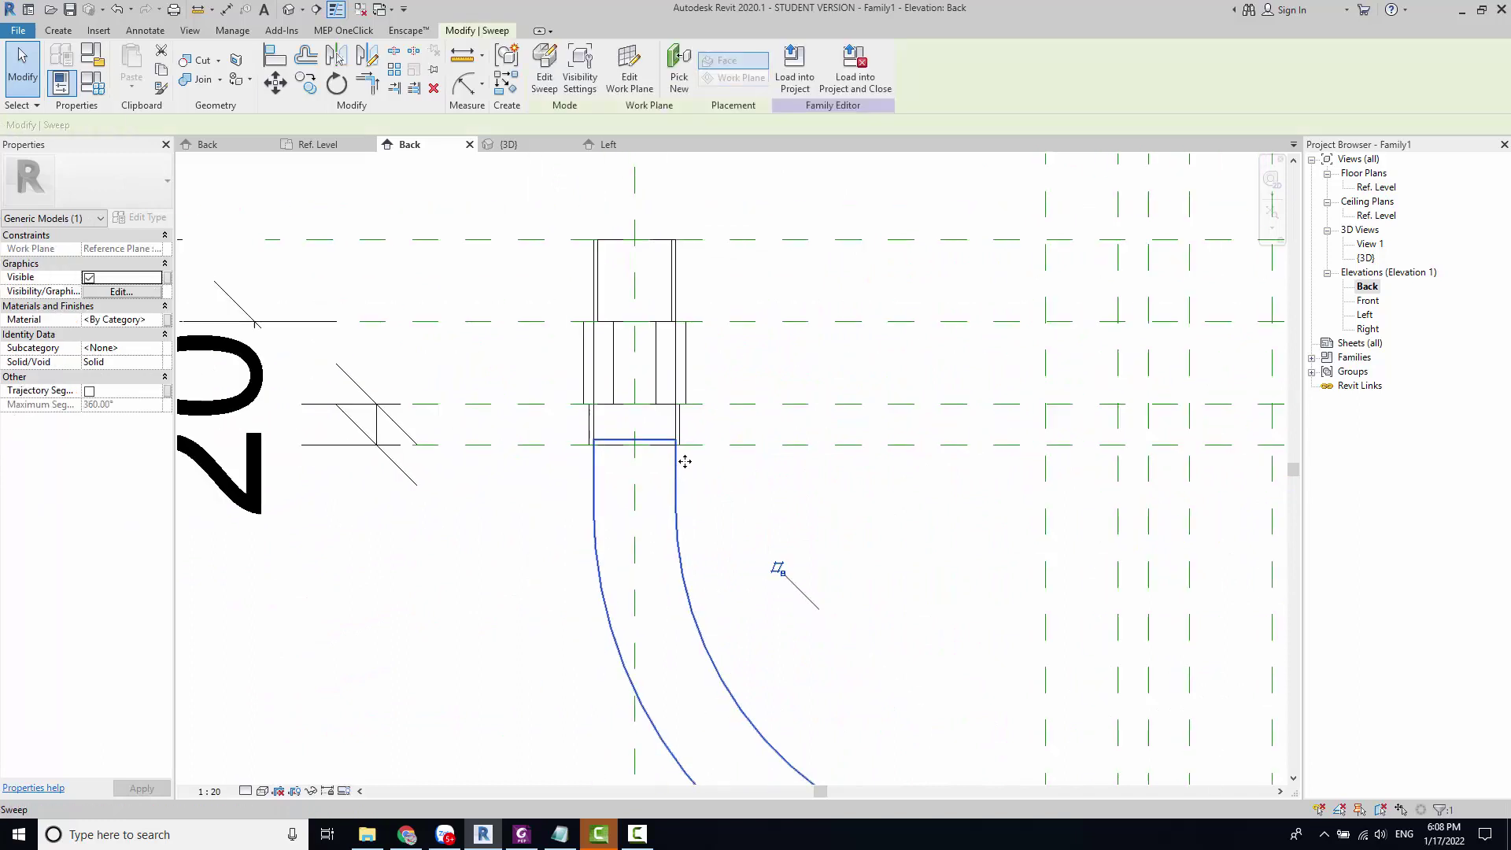
pyautogui.press('Escape')
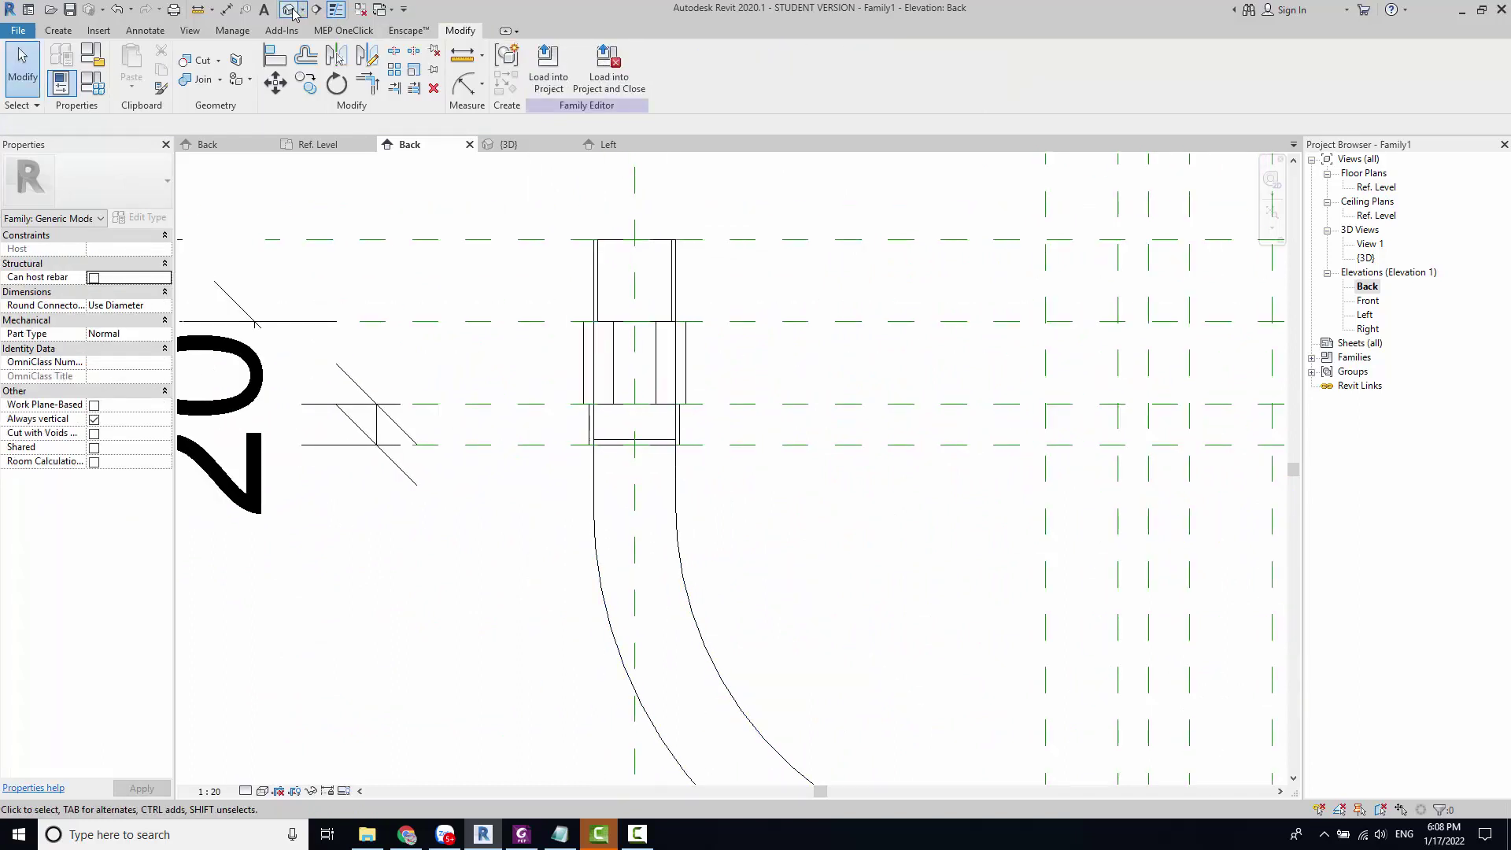
pyautogui.click(290, 10)
pyautogui.scroll(-3, 504, 437)
pyautogui.moveTo(843, 627)
pyautogui.keyDown('shift'); pyautogui.mouseDown(button='middle')
pyautogui.moveTo(525, 457)
pyautogui.moveTo(803, 642)
pyautogui.moveTo(773, 652)
pyautogui.moveTo(732, 590)
pyautogui.mouseUp(button='middle'); pyautogui.keyUp('shift')
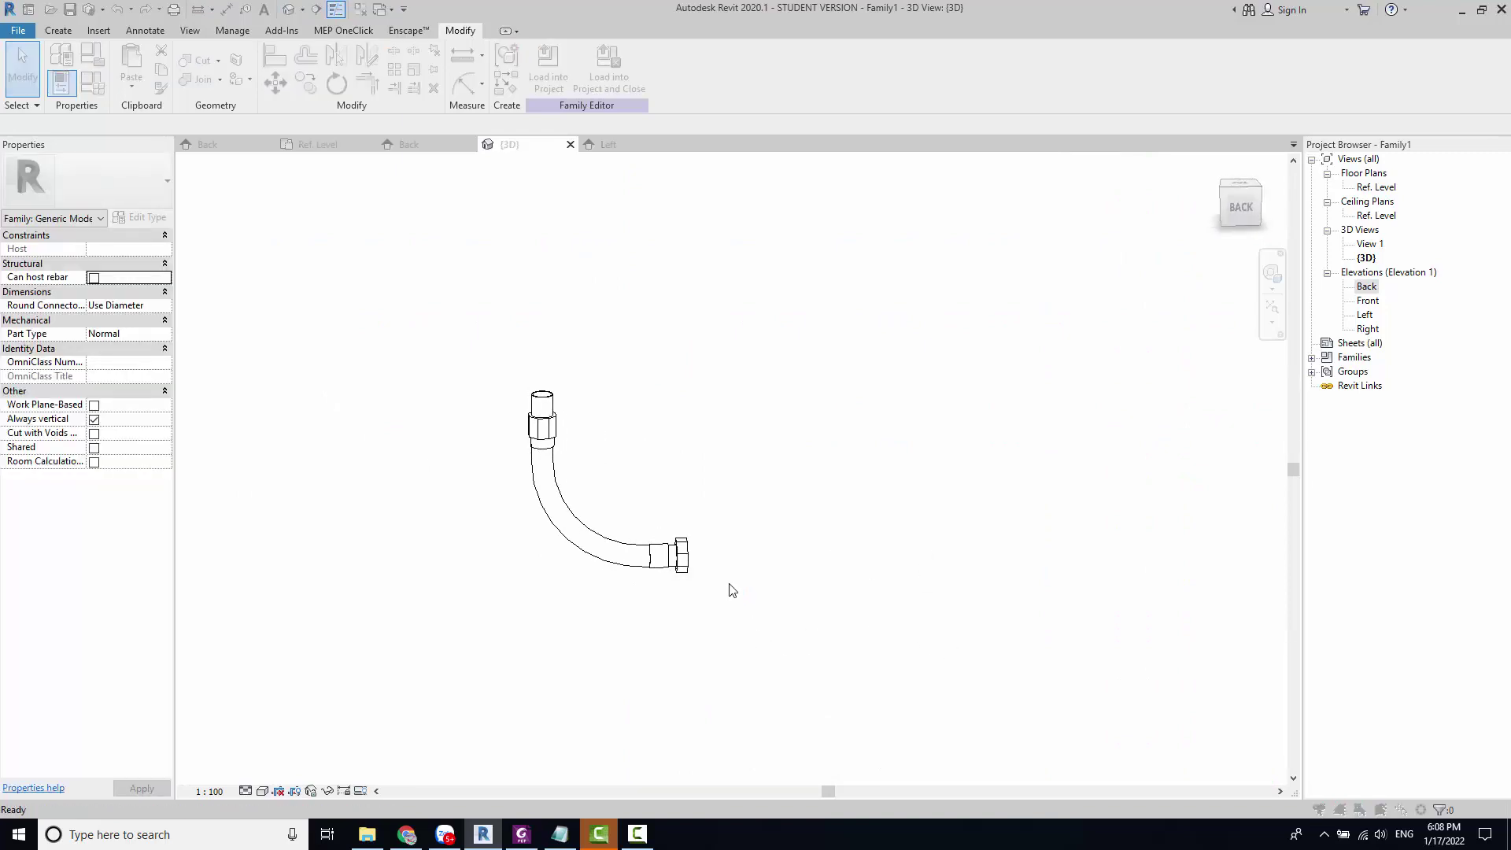
# Step: Save the family as Flexible Hose.rfa in the PM1 > FM200 System folder
pyautogui.hotkey('ctrl', 's')
pyautogui.doubleClick(337, 196)
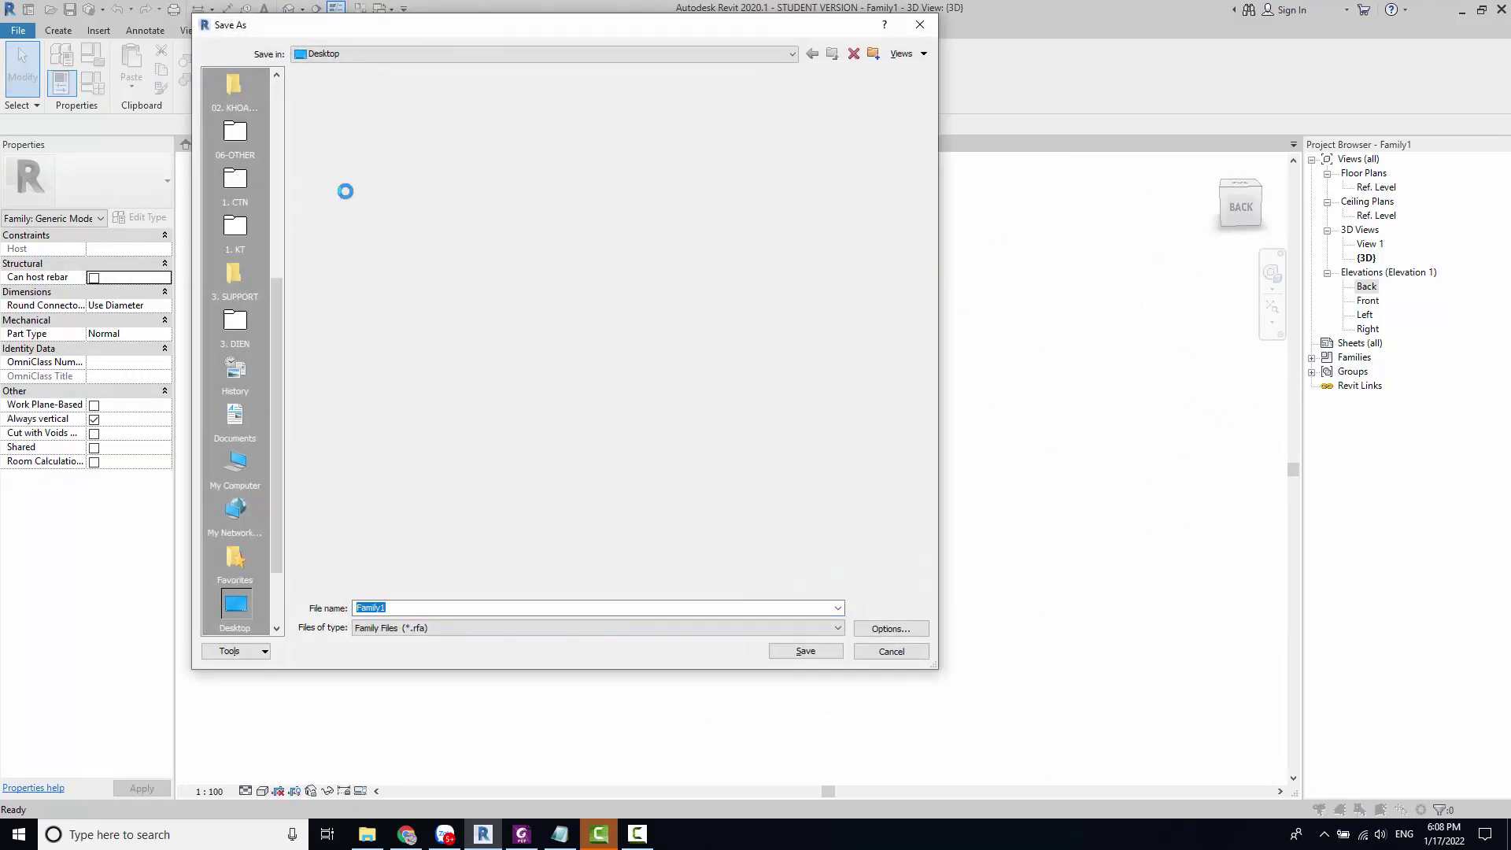
pyautogui.doubleClick(354, 166)
pyautogui.write('Flexible Hose')
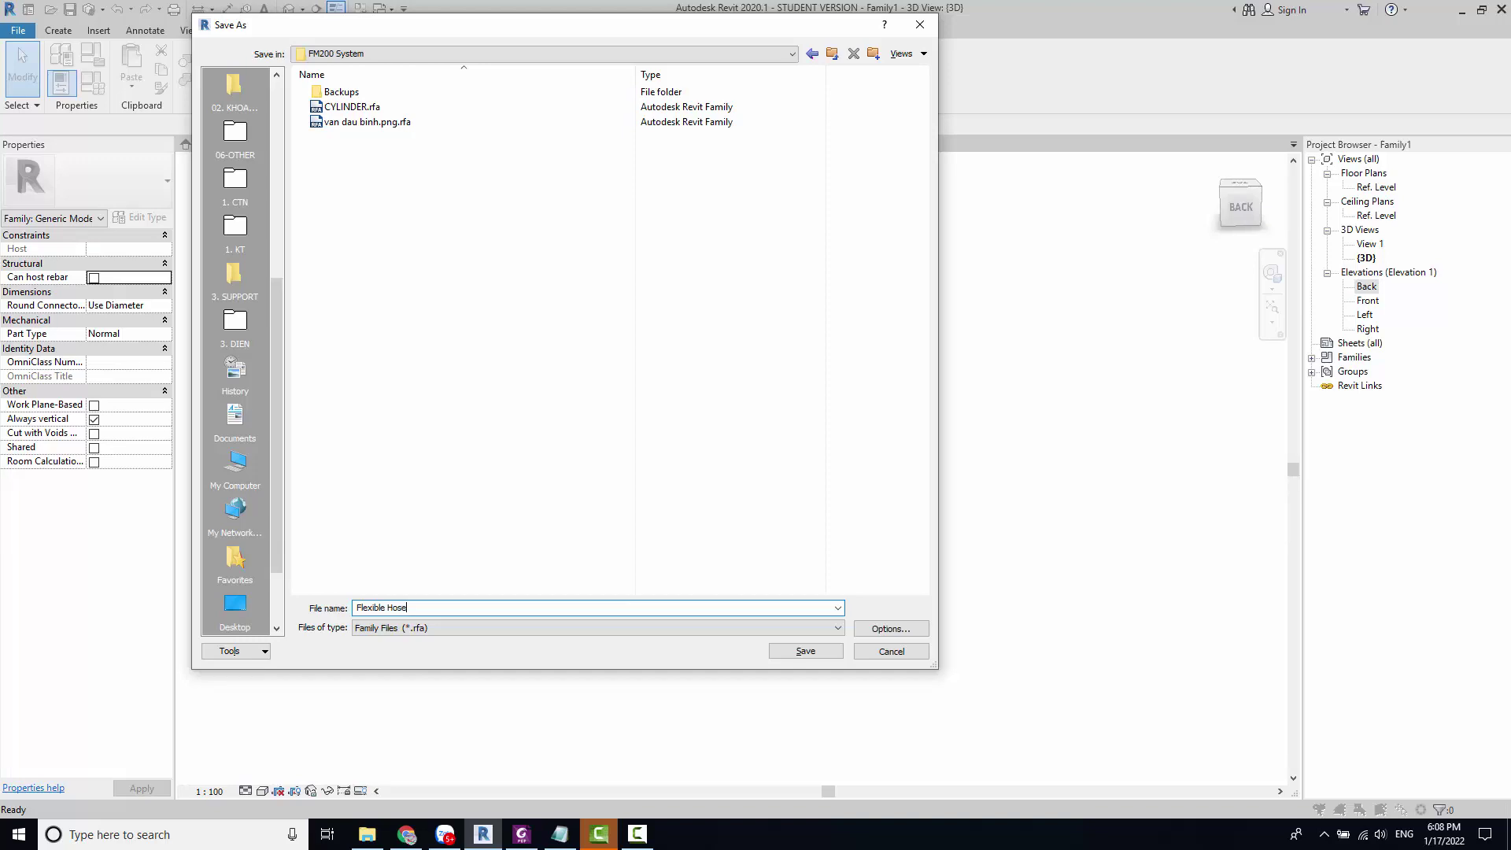
pyautogui.press('Return')
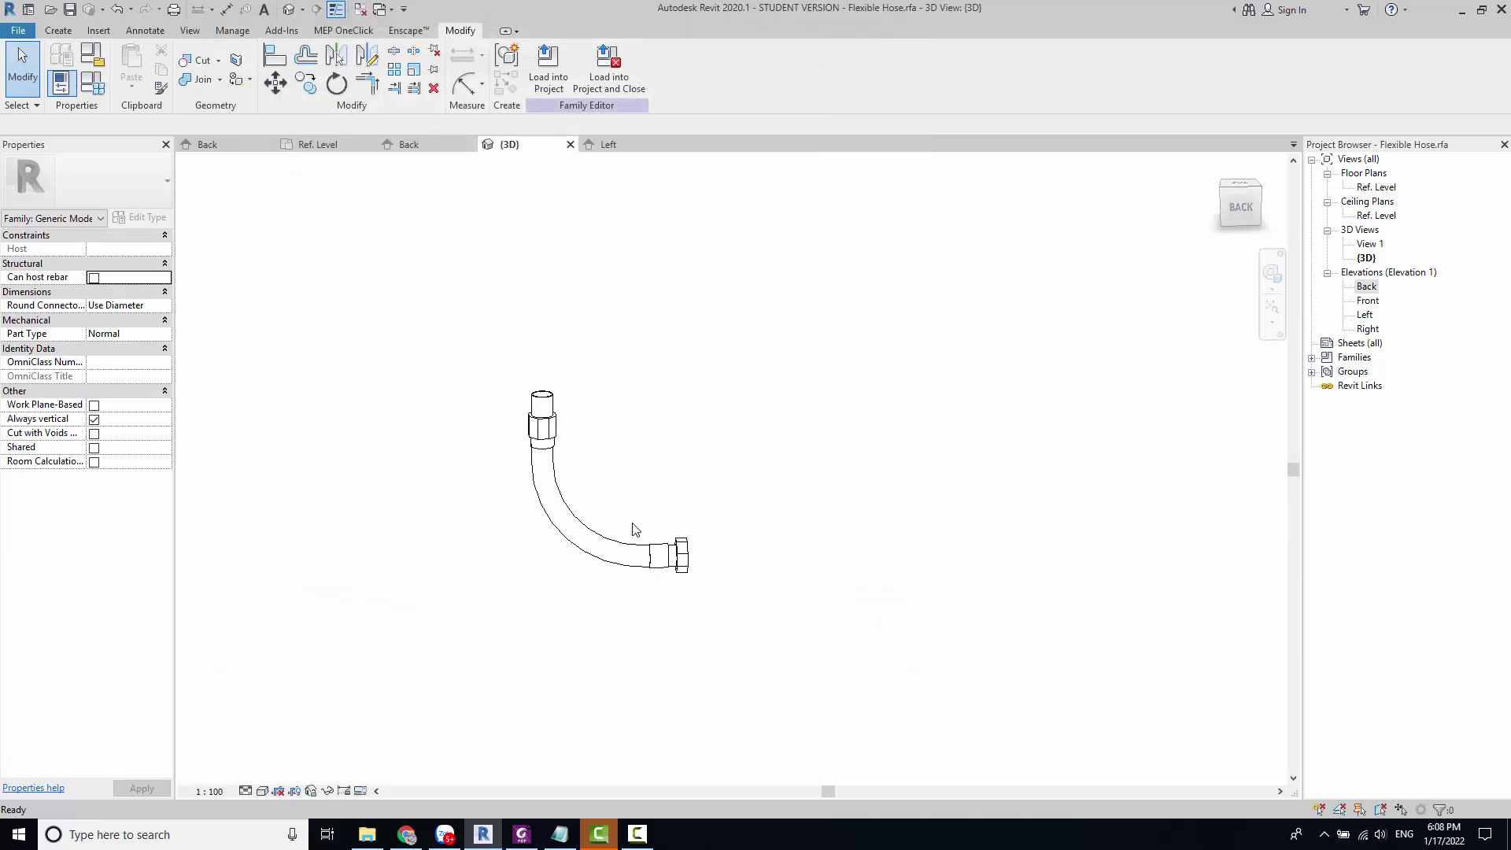
pyautogui.scroll(2, 659, 528)
# Step: Load Flexible Hose into the CYLINDER family and locate it under Families > Generic Models in Ref. Level
pyautogui.scroll(-2, 676, 496)
pyautogui.click(543, 79)
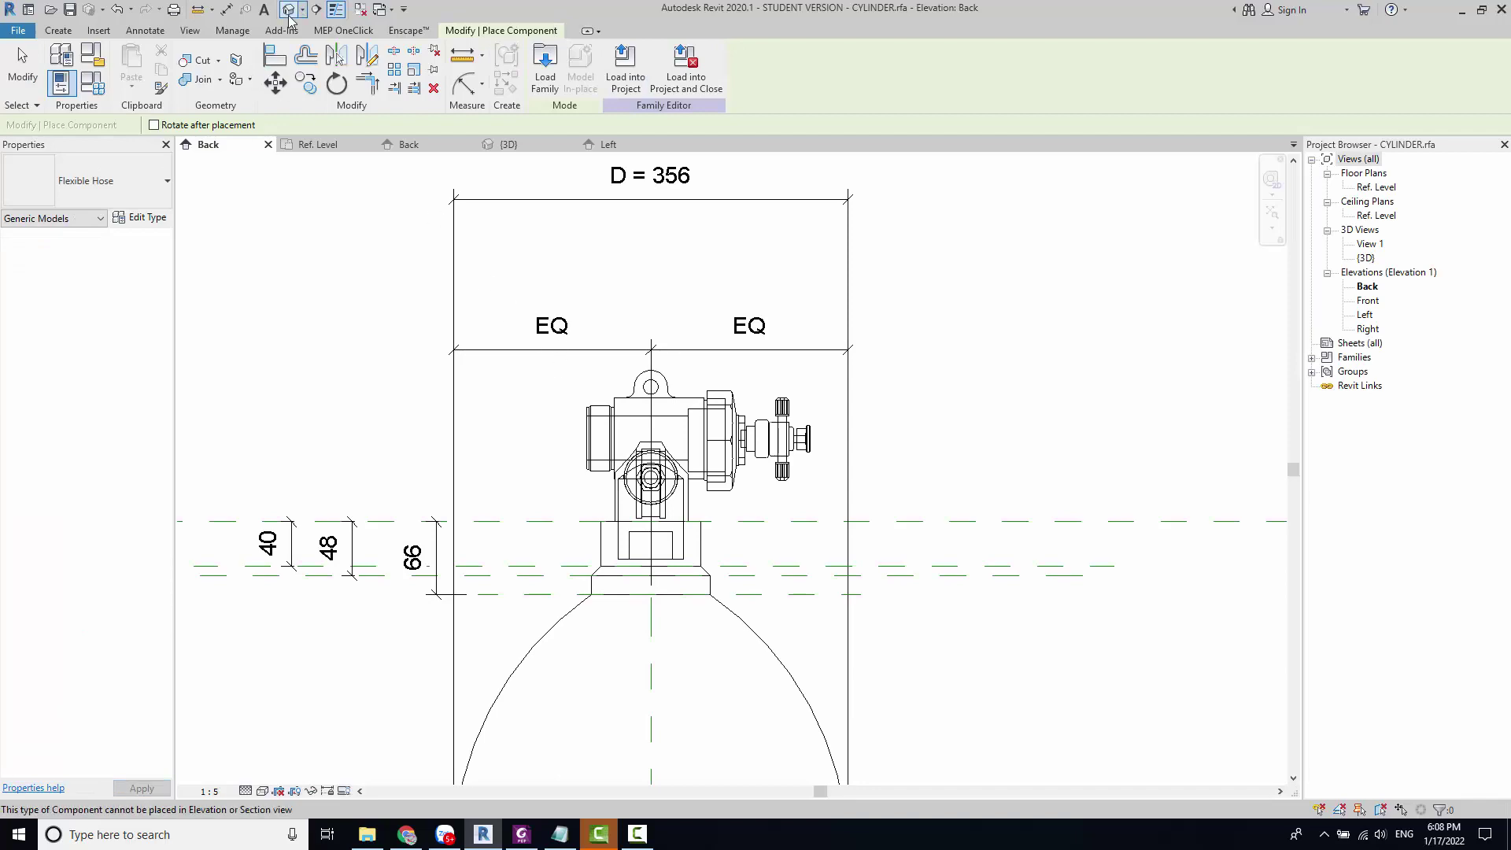
pyautogui.doubleClick(1370, 187)
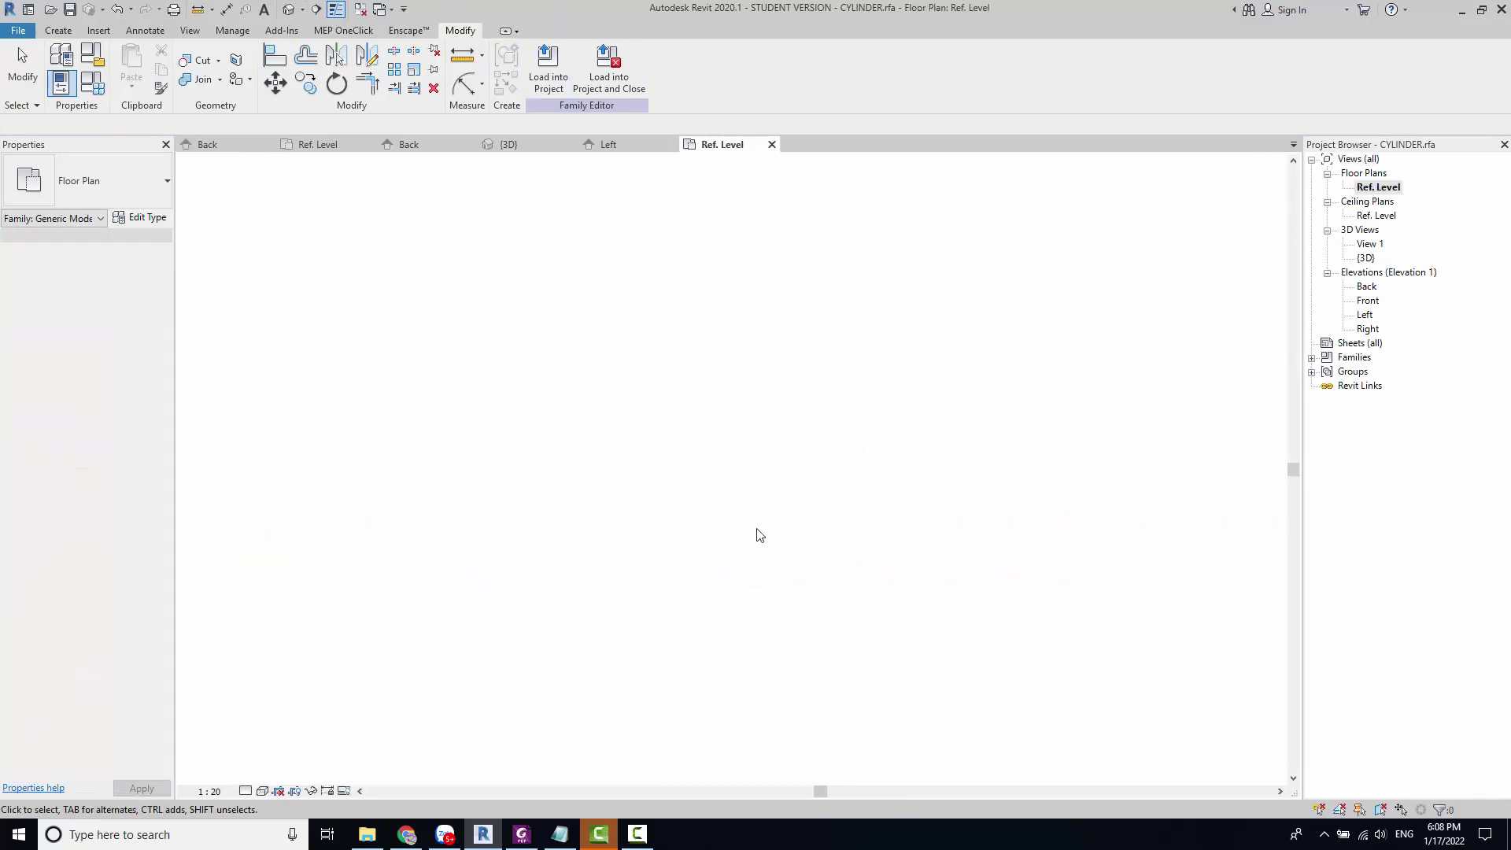
pyautogui.click(1312, 358)
pyautogui.click(1328, 387)
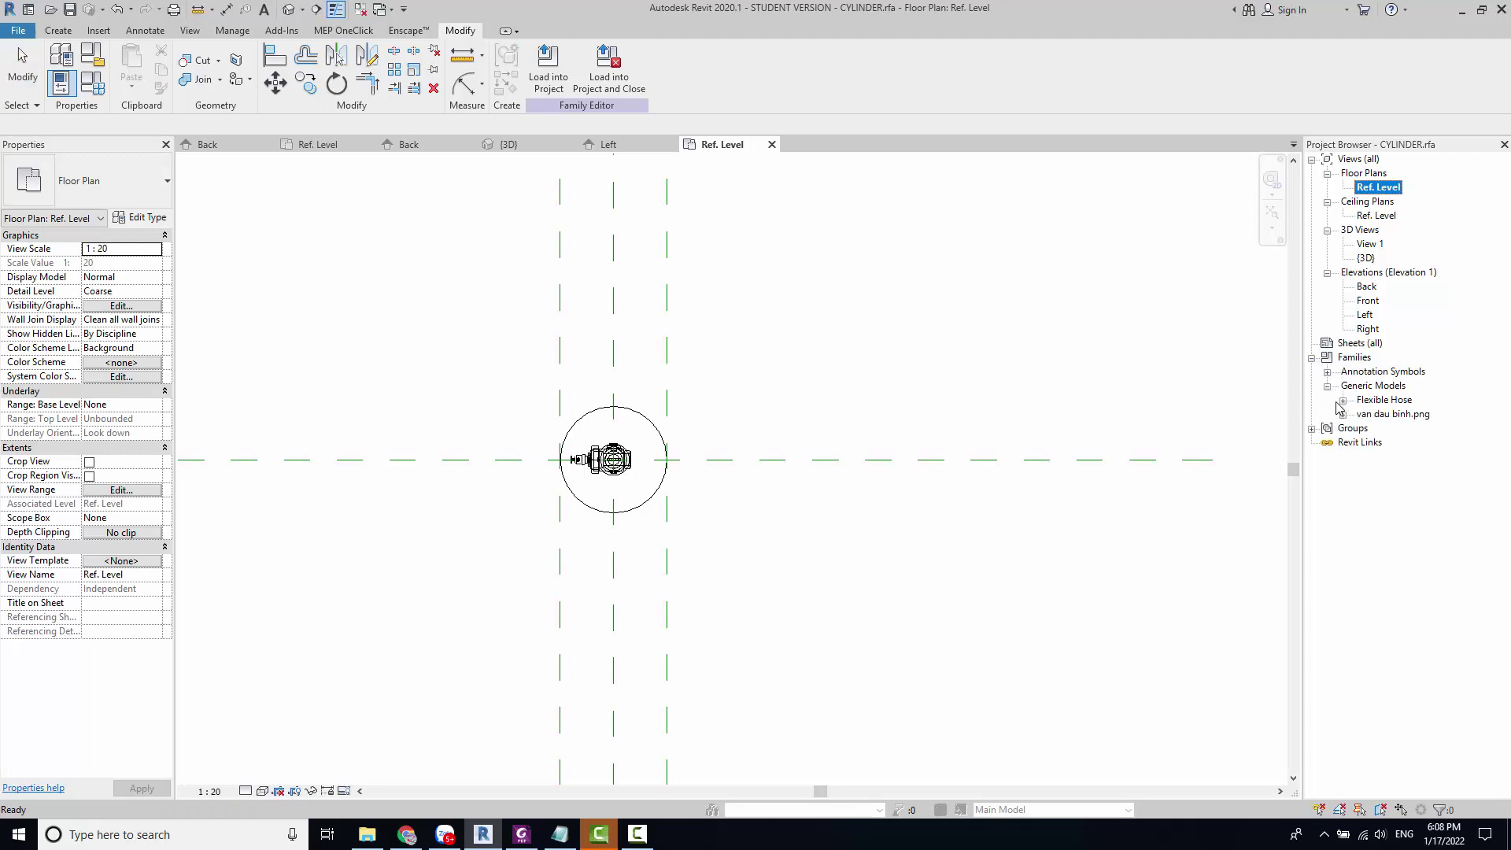
pyautogui.click(1342, 400)
# Step: Place a Flexible Hose beside the valve in the Ref. Level plan, rotated twice with Space
pyautogui.moveTo(1400, 413); pyautogui.dragTo(572, 458)
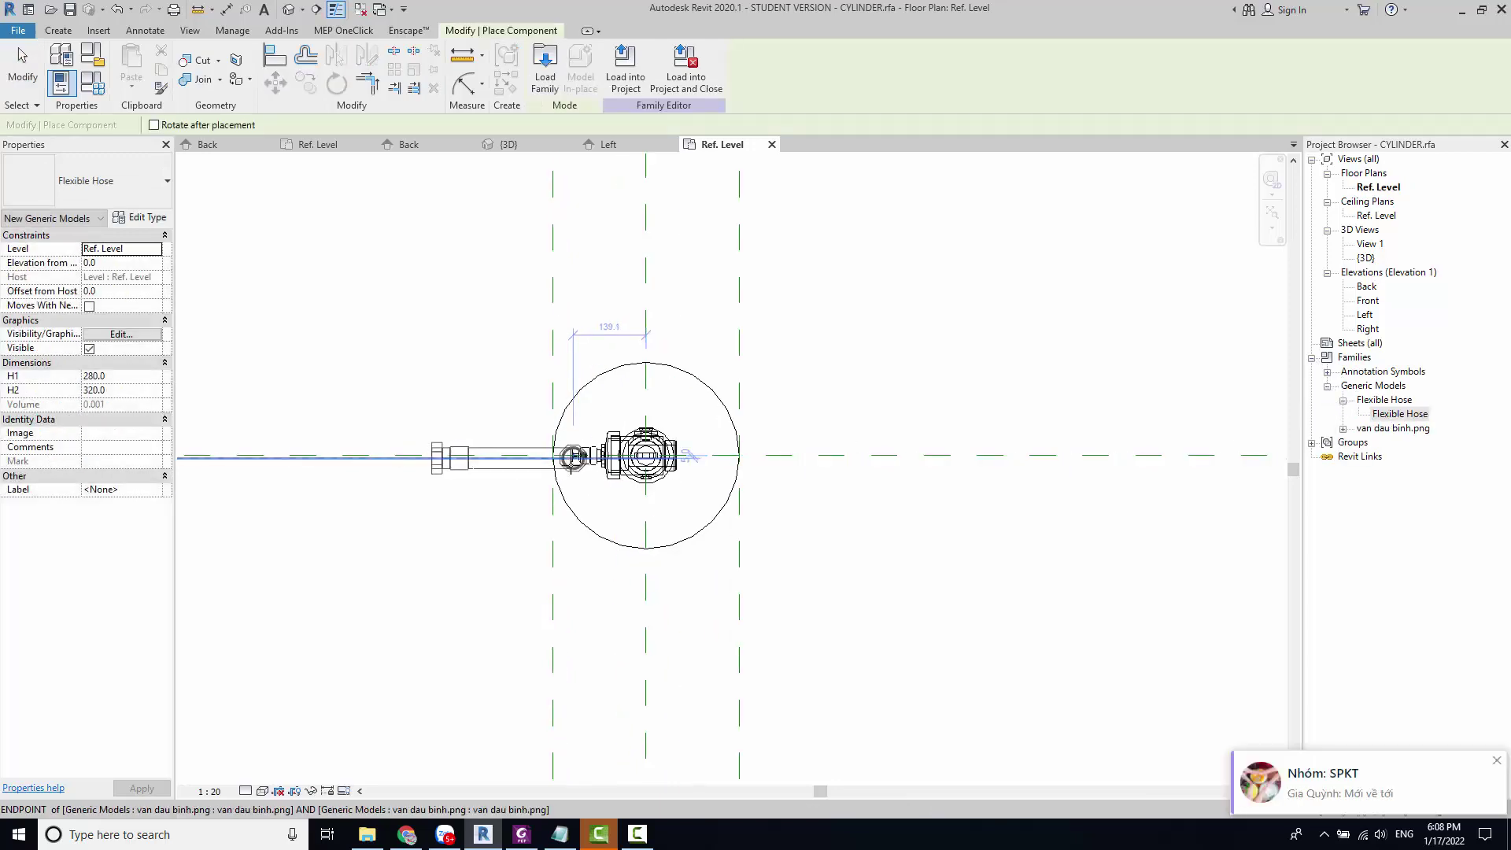
pyautogui.scroll(3, 572, 458)
pyautogui.scroll(4, 748, 472)
pyautogui.scroll(1, 584, 573)
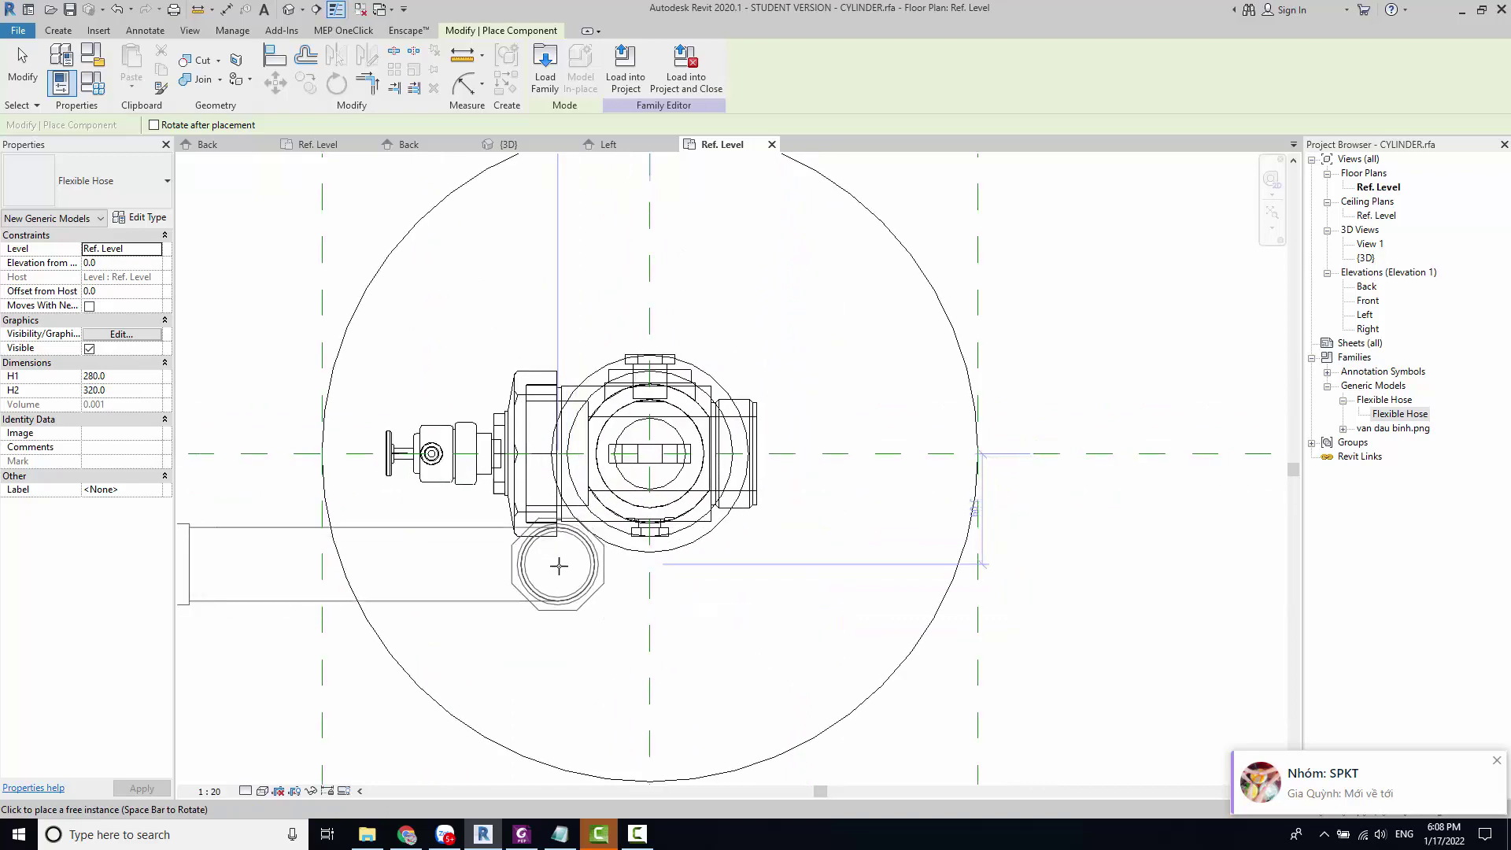
pyautogui.scroll(1, 905, 559)
pyautogui.scroll(-3, 882, 578)
pyautogui.press('space')
pyautogui.press('space')
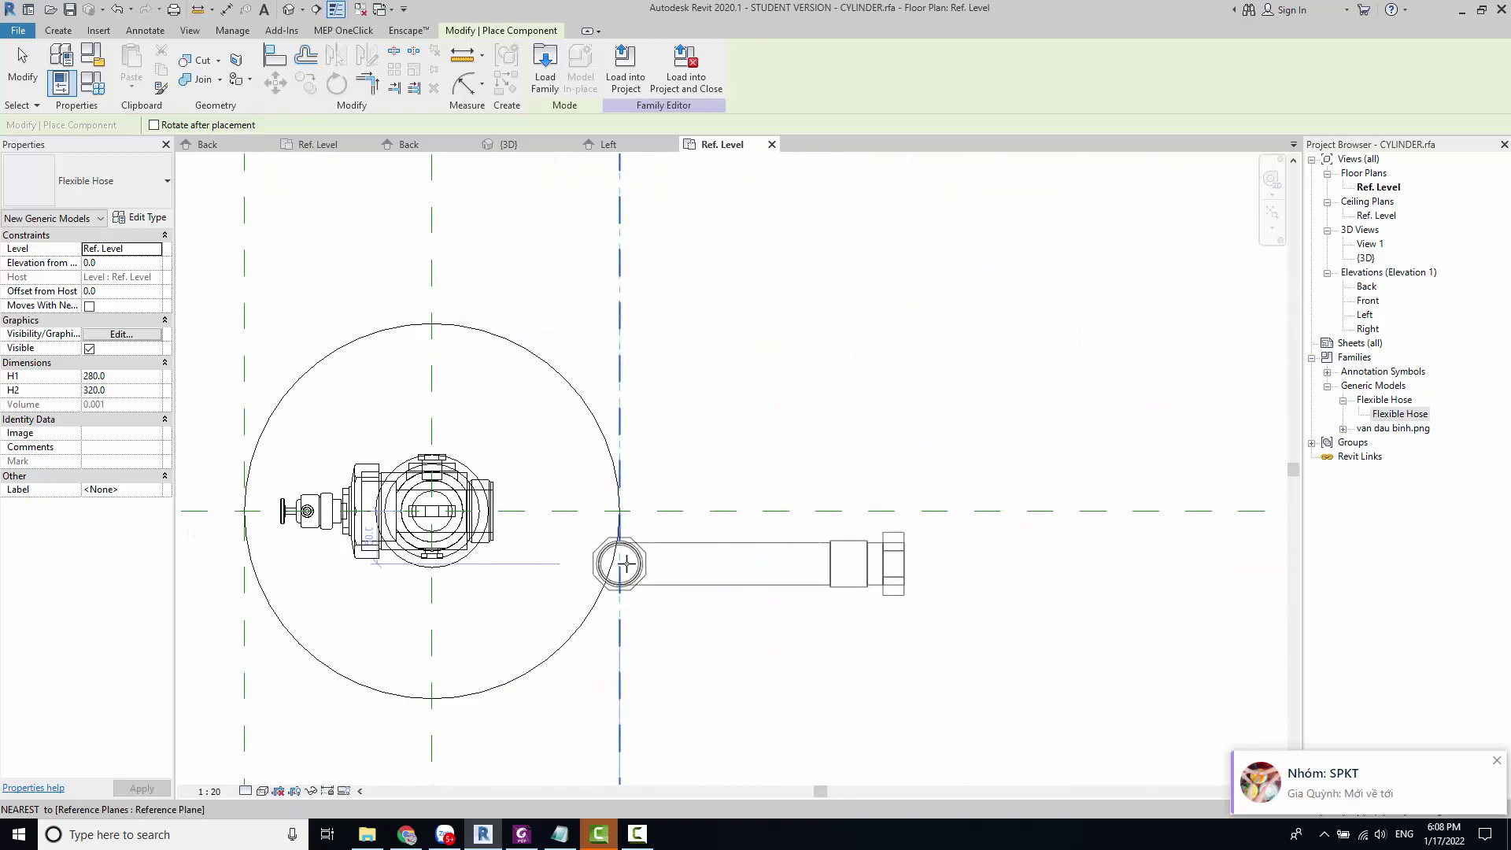
pyautogui.press('space')
pyautogui.press('space')
pyautogui.click(877, 564)
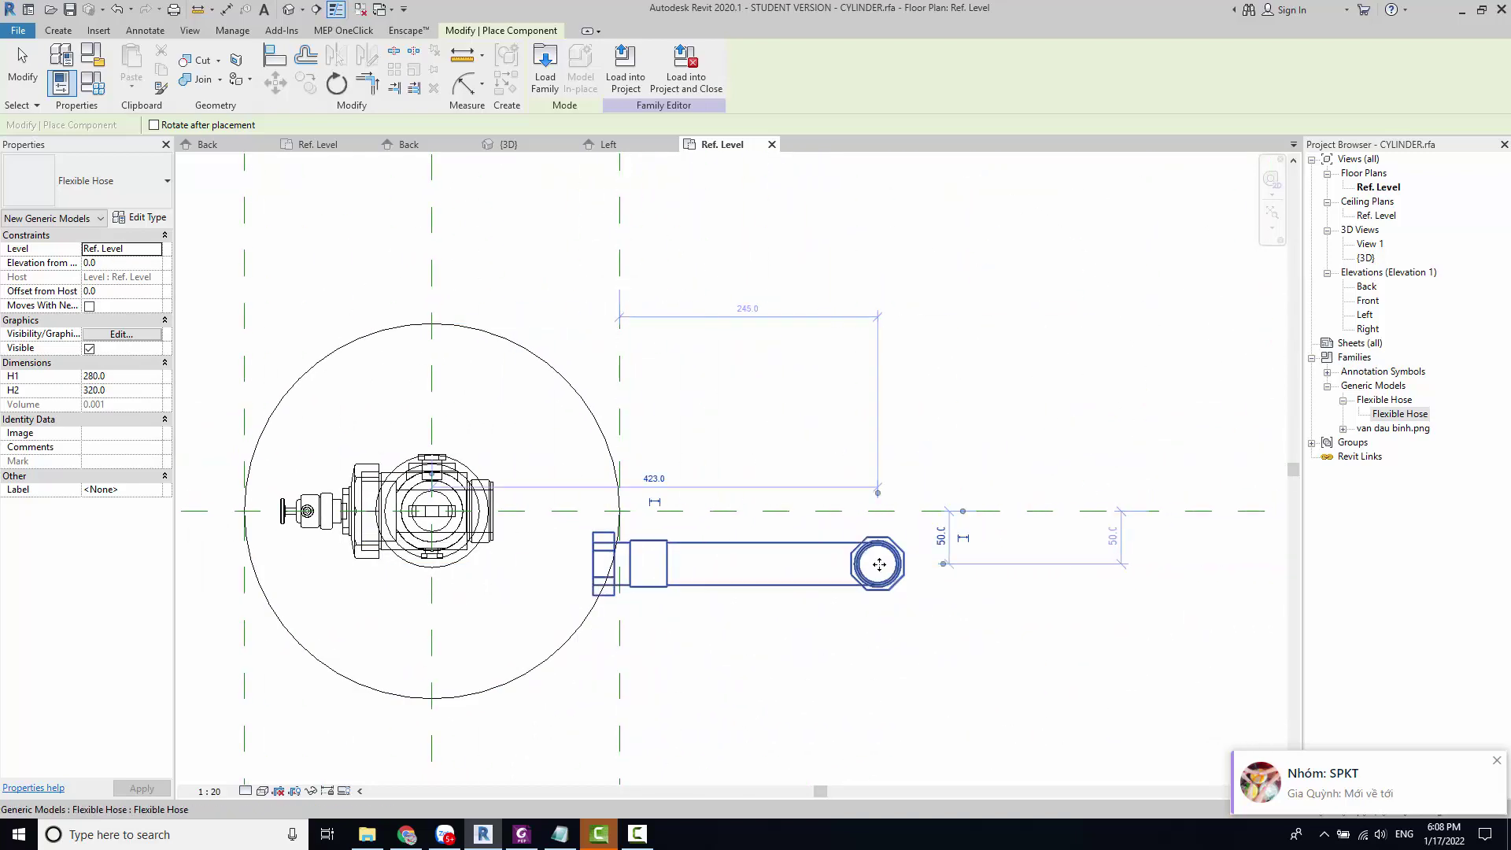
pyautogui.press('Escape')
# Step: Pan the plan to recentre on the hose and valve, dismissing a chat notification
pyautogui.moveTo(669, 577); pyautogui.dragTo(687, 543, button='middle')
pyautogui.click(1498, 762)
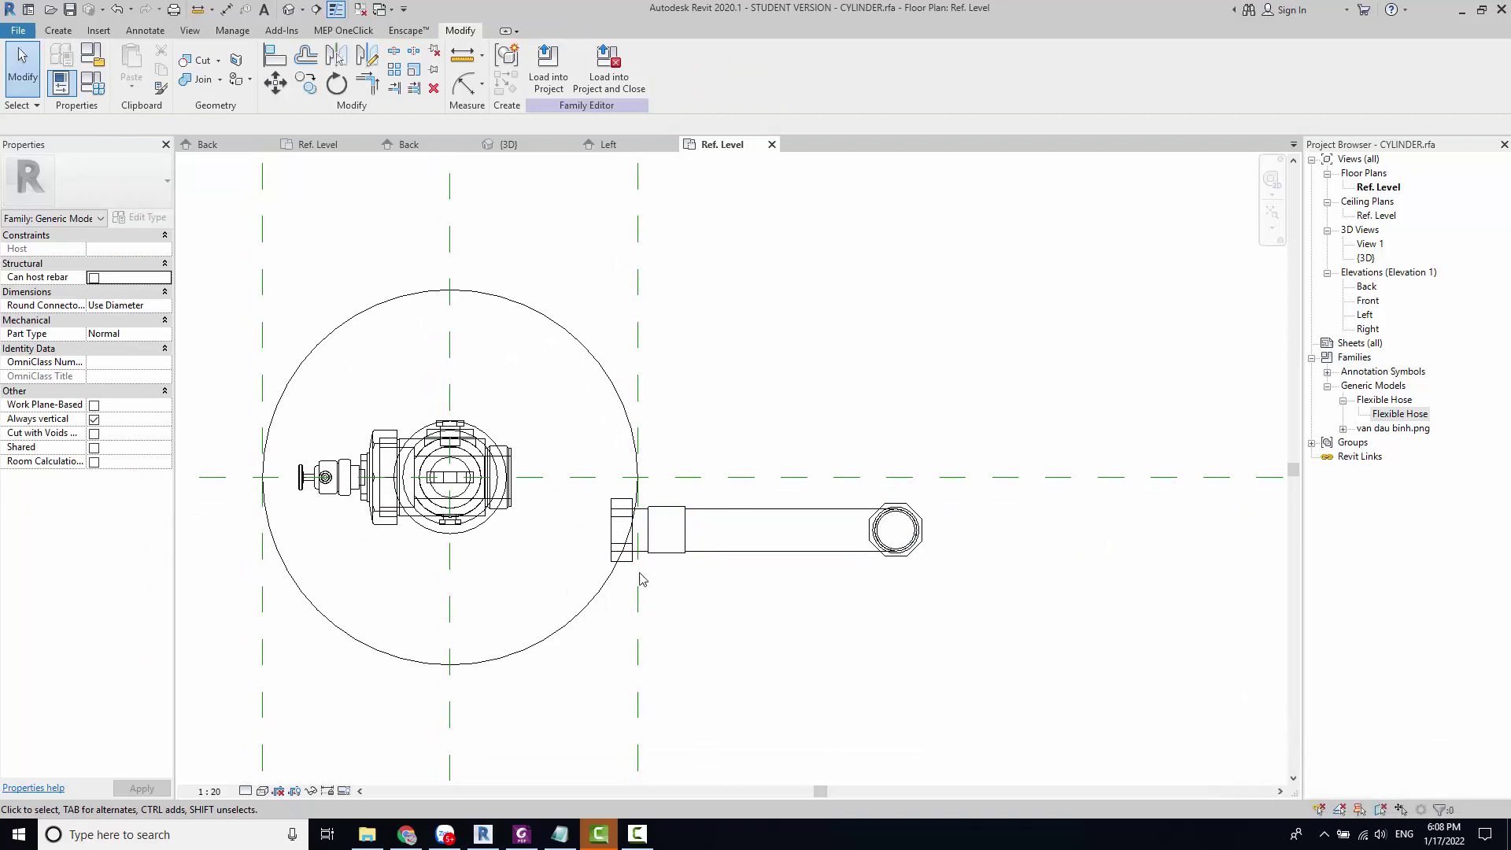
pyautogui.scroll(2, 641, 580)
pyautogui.scroll(-2, 641, 580)
pyautogui.scroll(2, 559, 562)
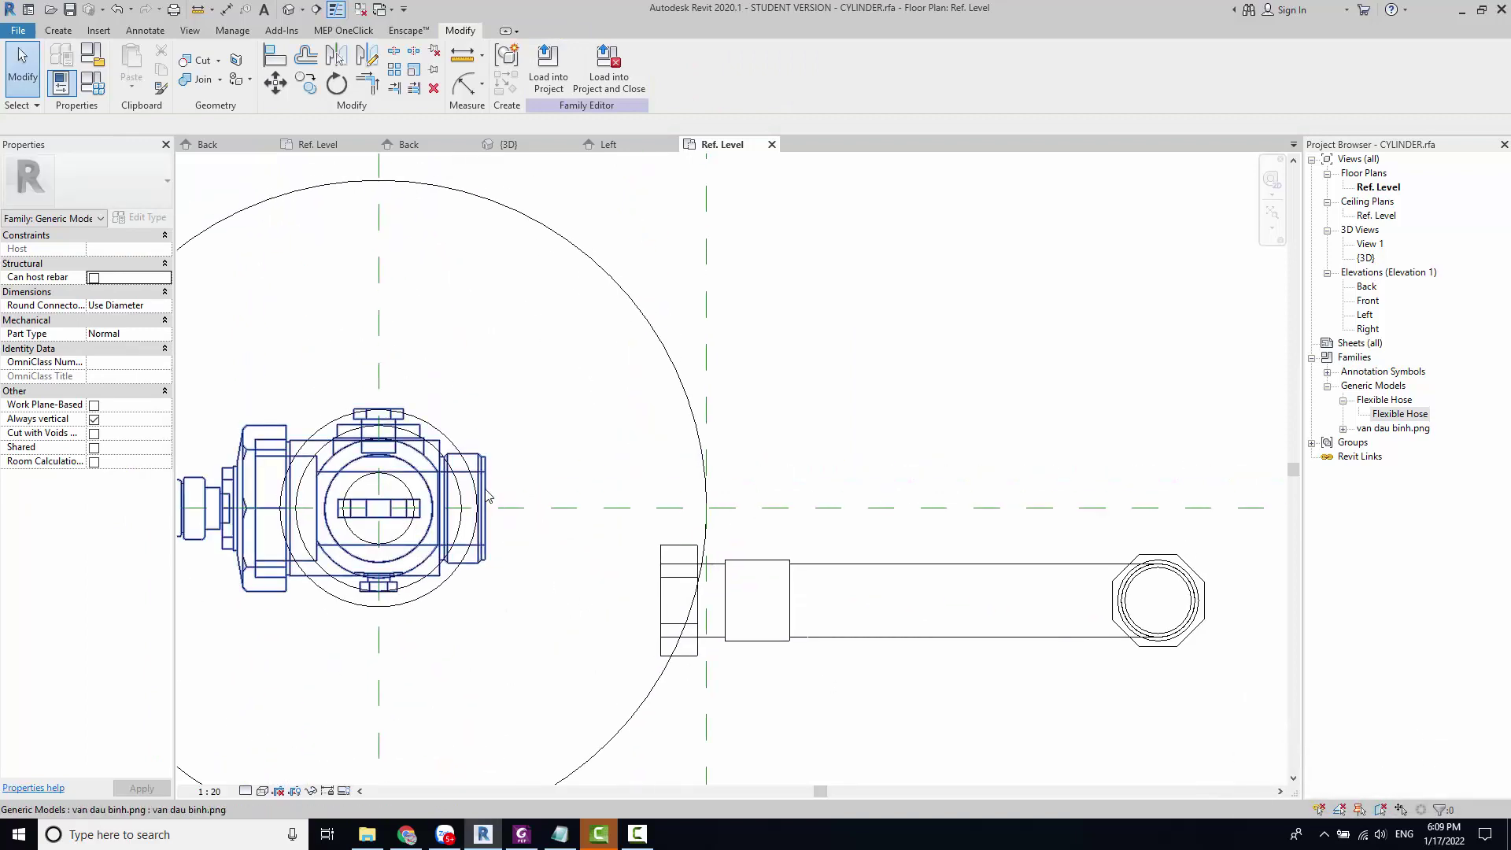
pyautogui.moveTo(520, 529); pyautogui.dragTo(520, 569, button='middle')
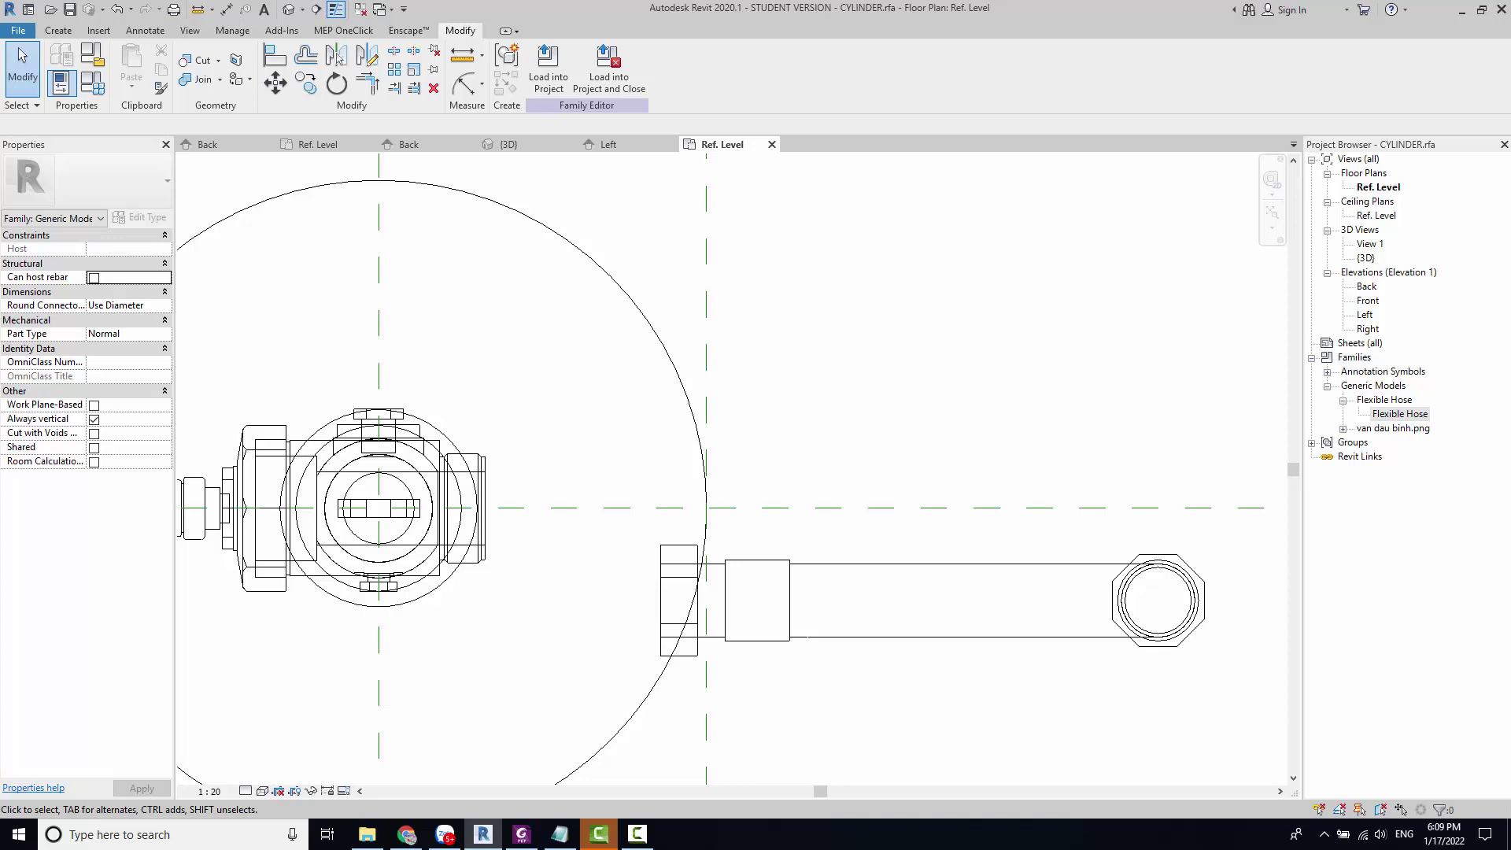
pyautogui.scroll(2, 529, 521)
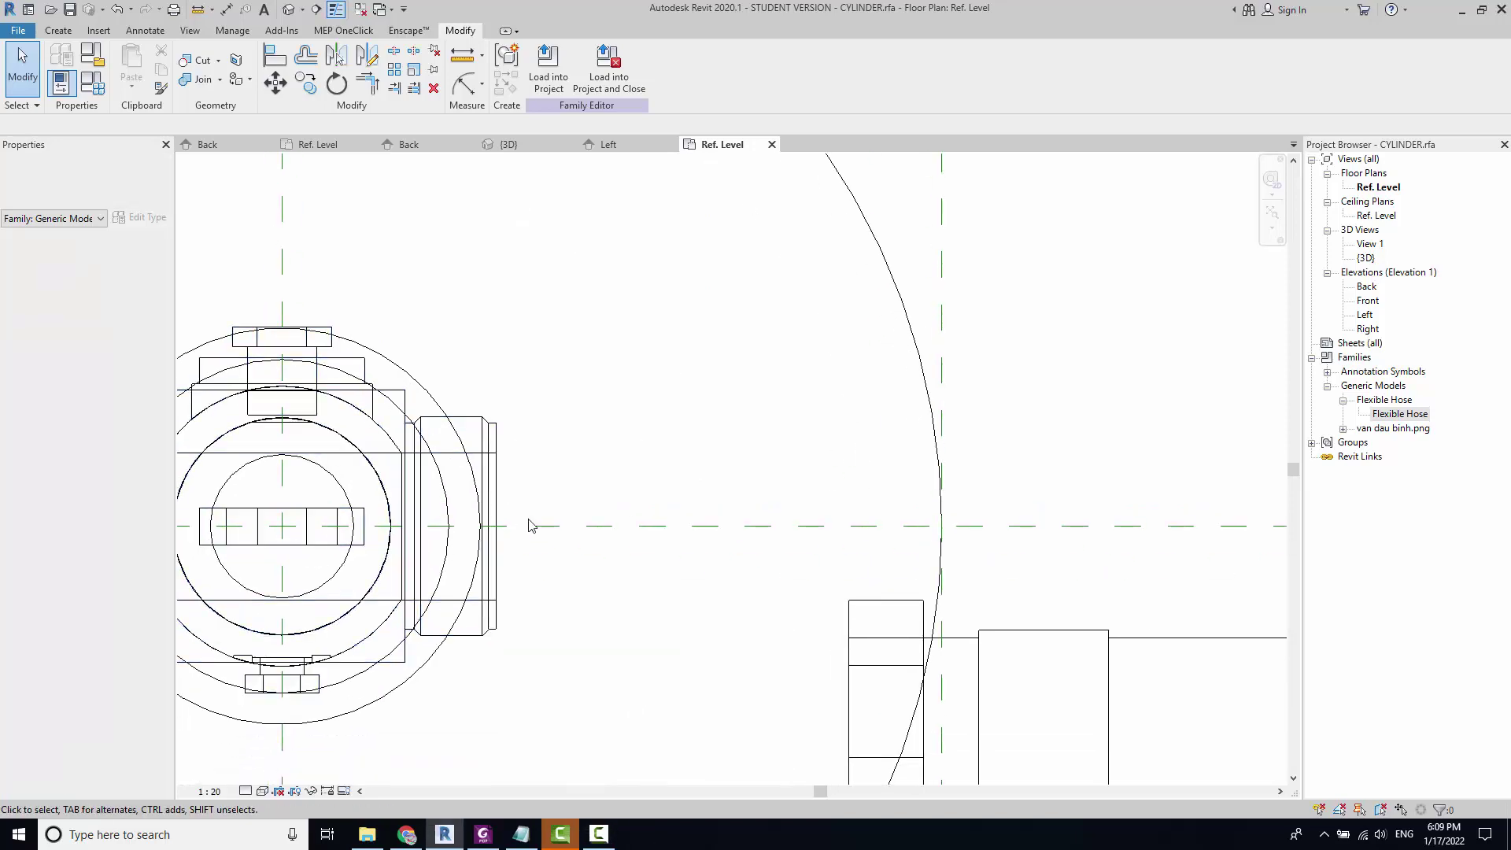
# Step: Align the hose fitting to the valve reference in plan, dismissing the constraints warning
pyautogui.scroll(-1, 529, 521)
pyautogui.press('l')
pyautogui.scroll(1, 438, 430)
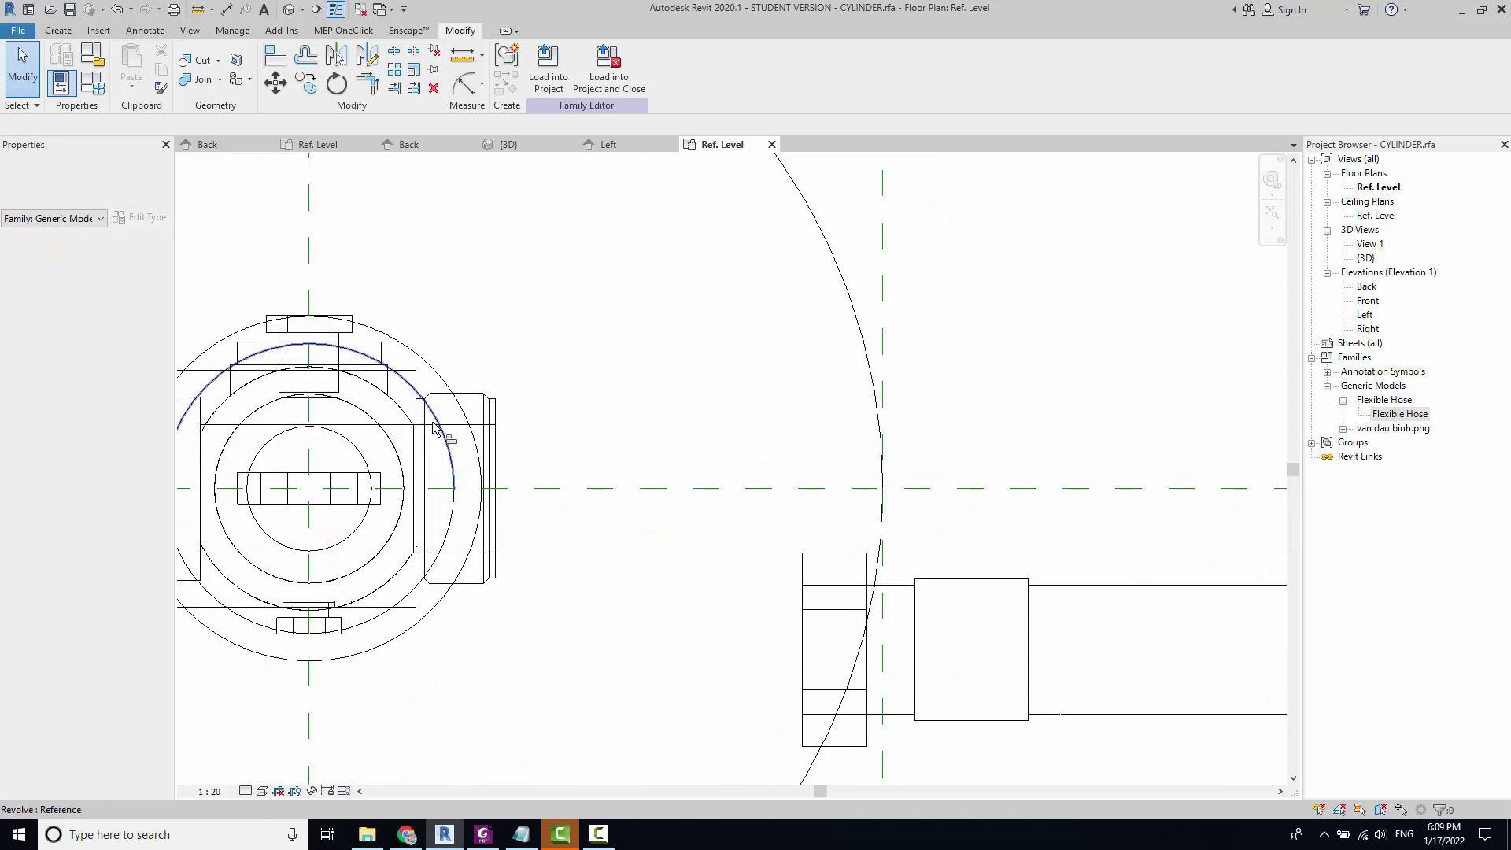
pyautogui.scroll(1, 438, 430)
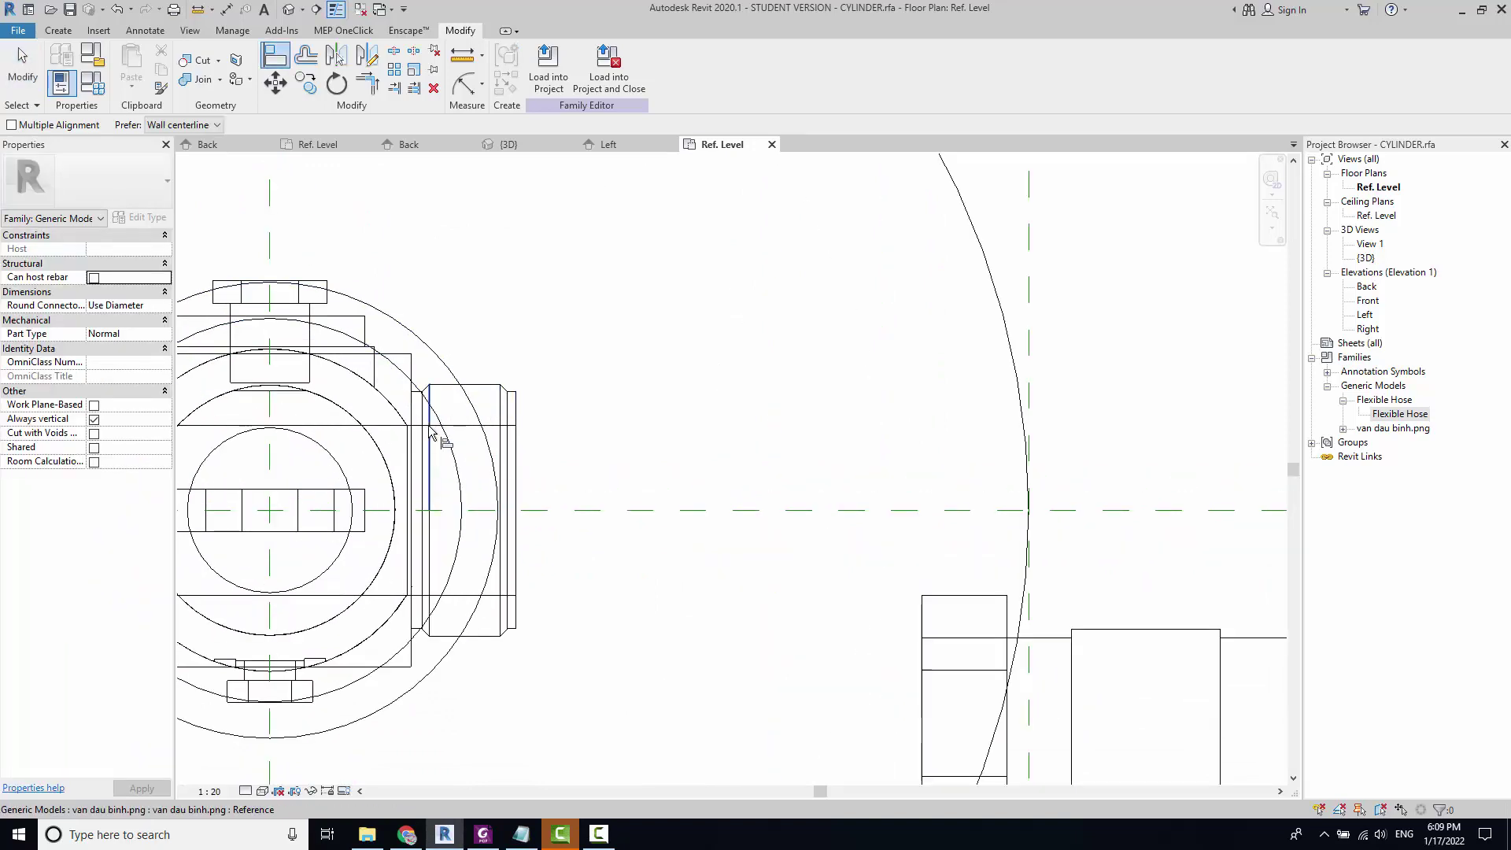
pyautogui.click(916, 677)
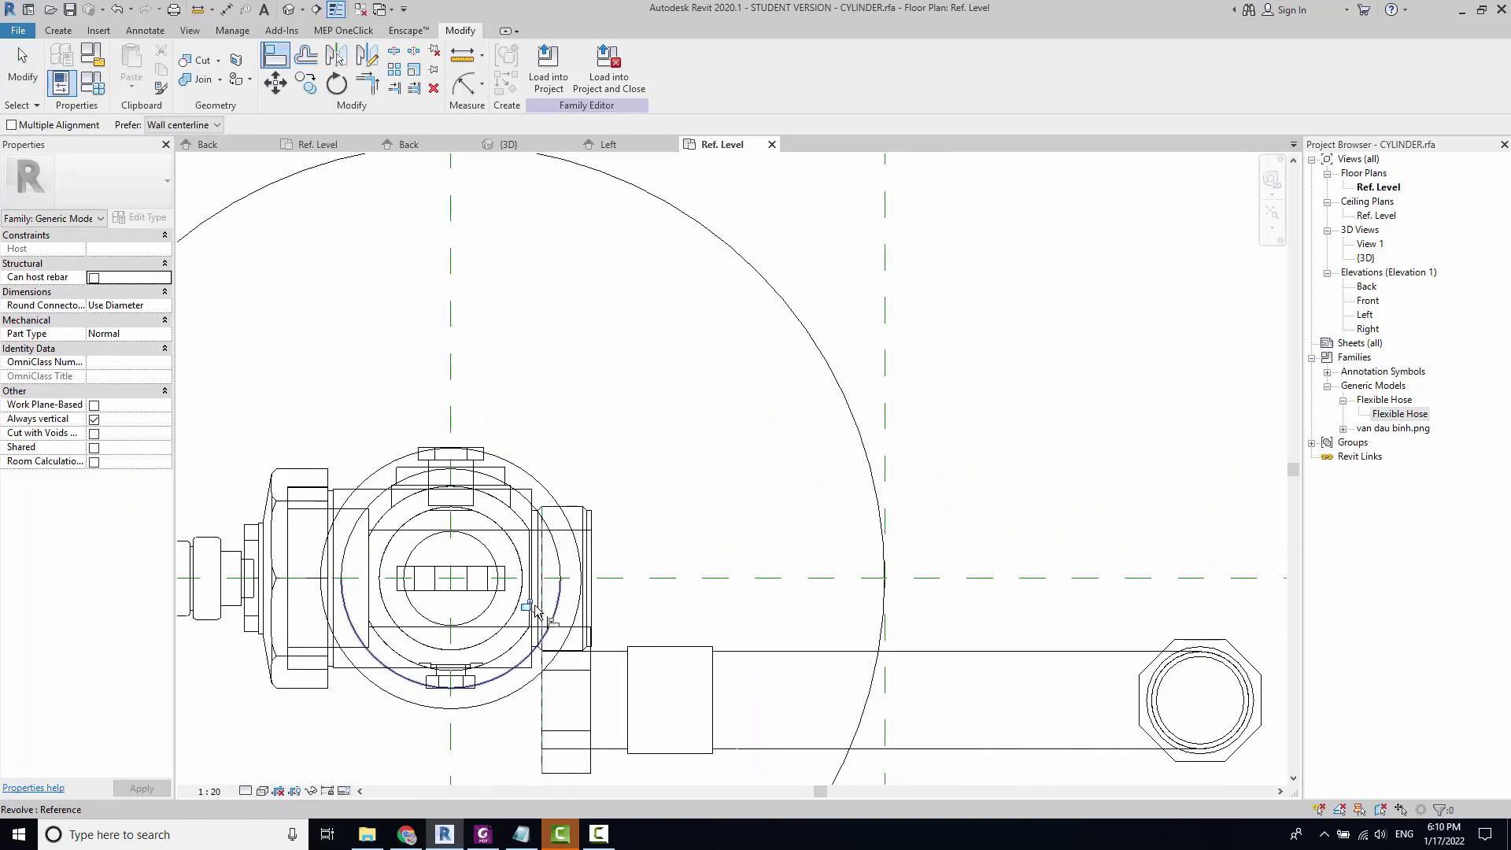
pyautogui.scroll(-3, 692, 666)
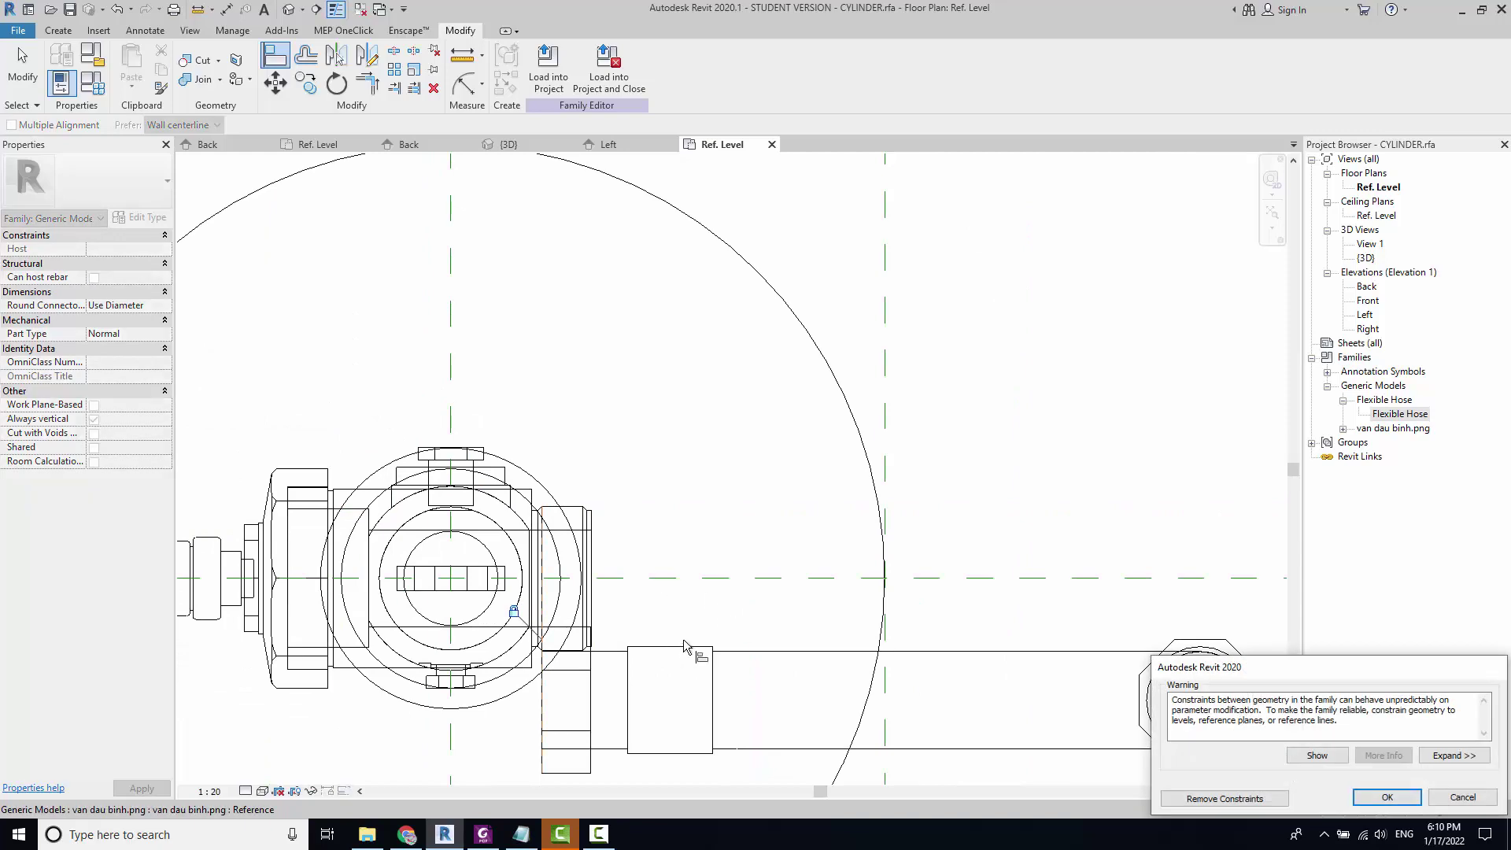
pyautogui.press('Return')
pyautogui.scroll(2, 716, 589)
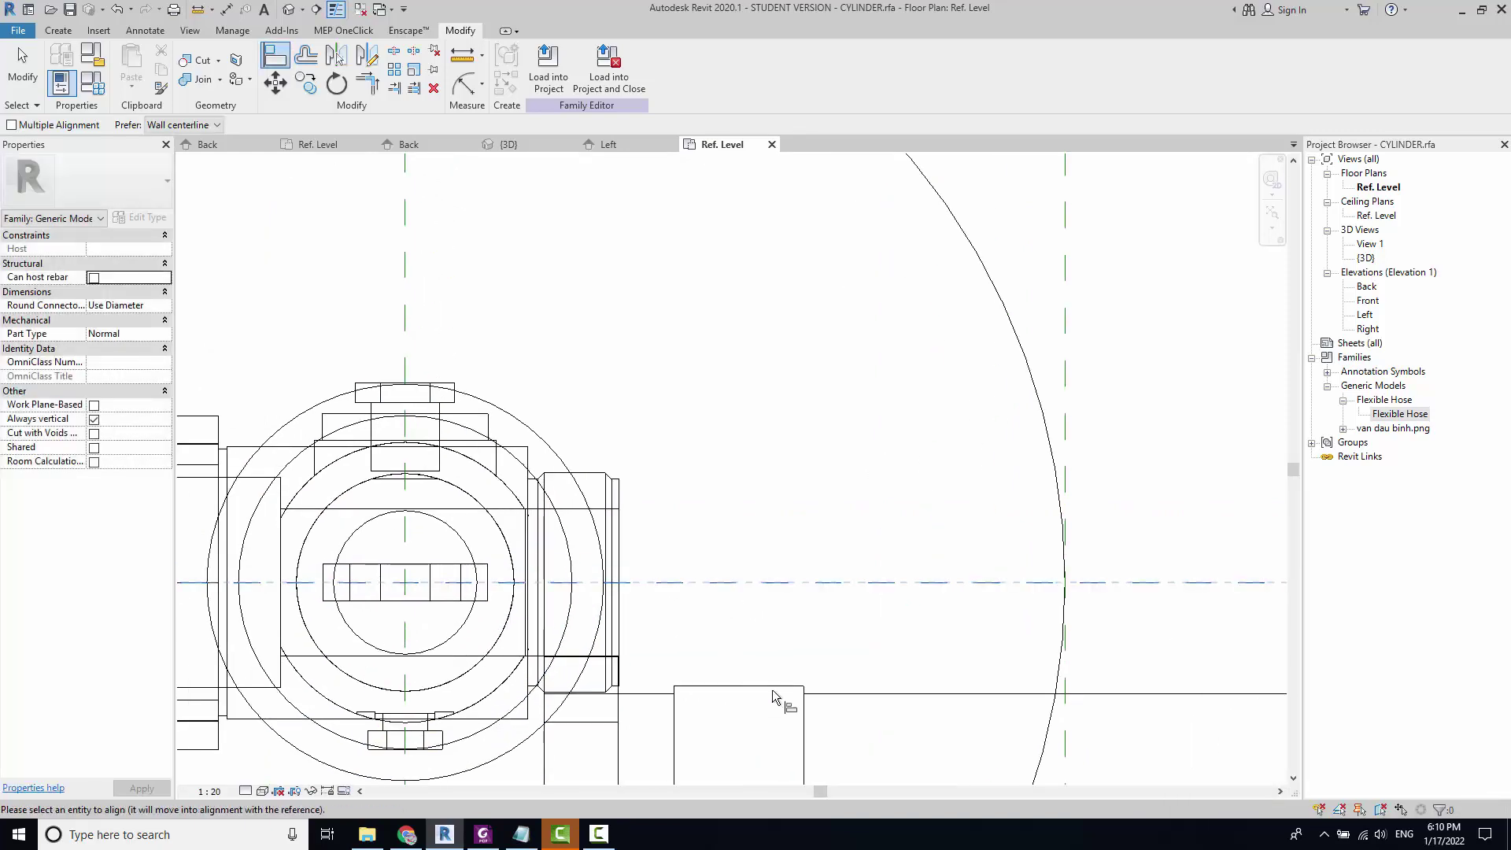
pyautogui.scroll(-2, 773, 696)
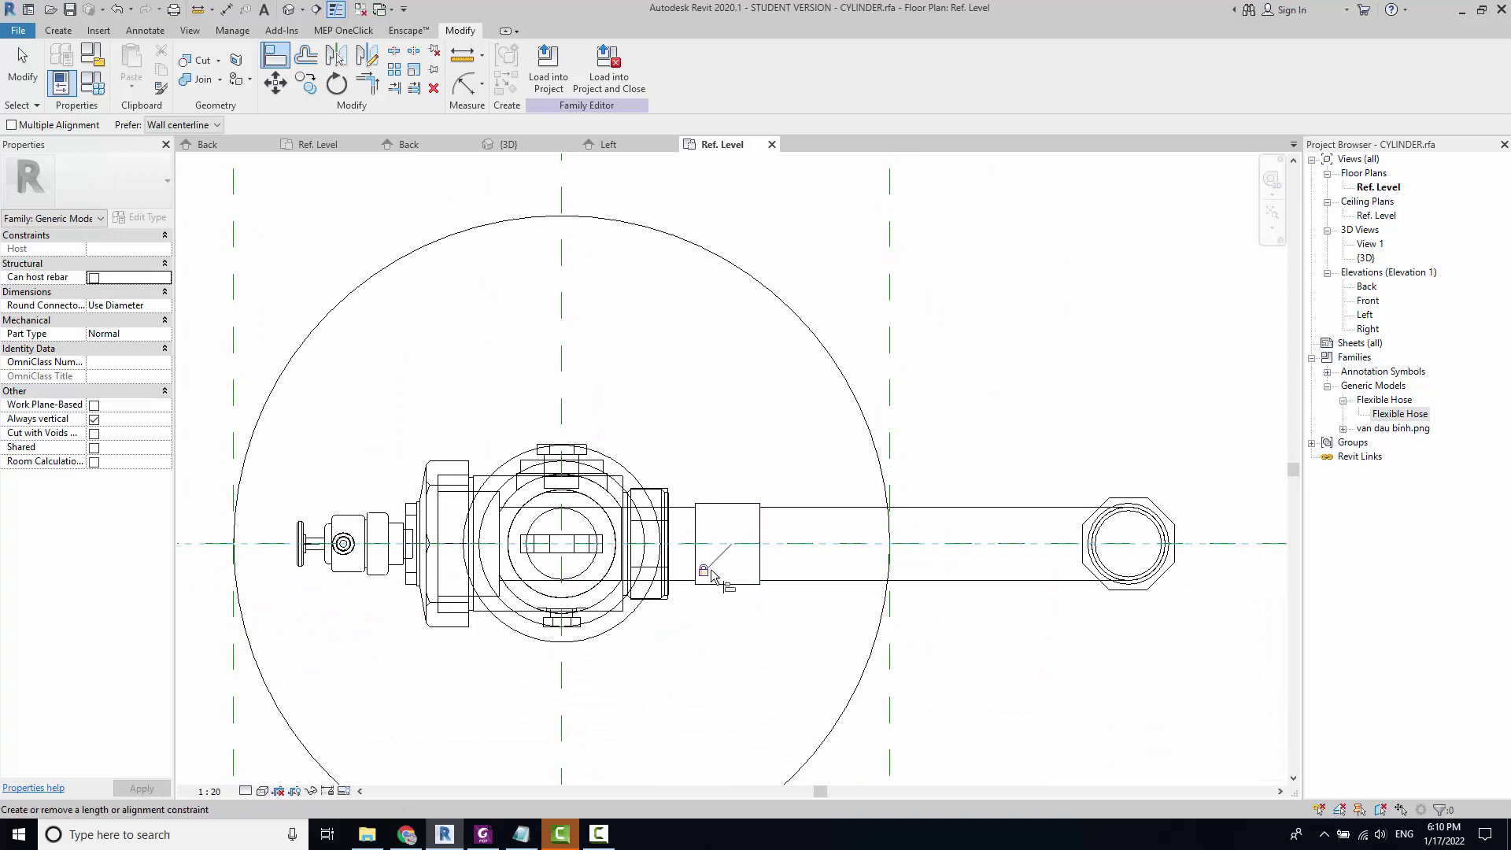
pyautogui.press('Escape')
pyautogui.scroll(2, 693, 551)
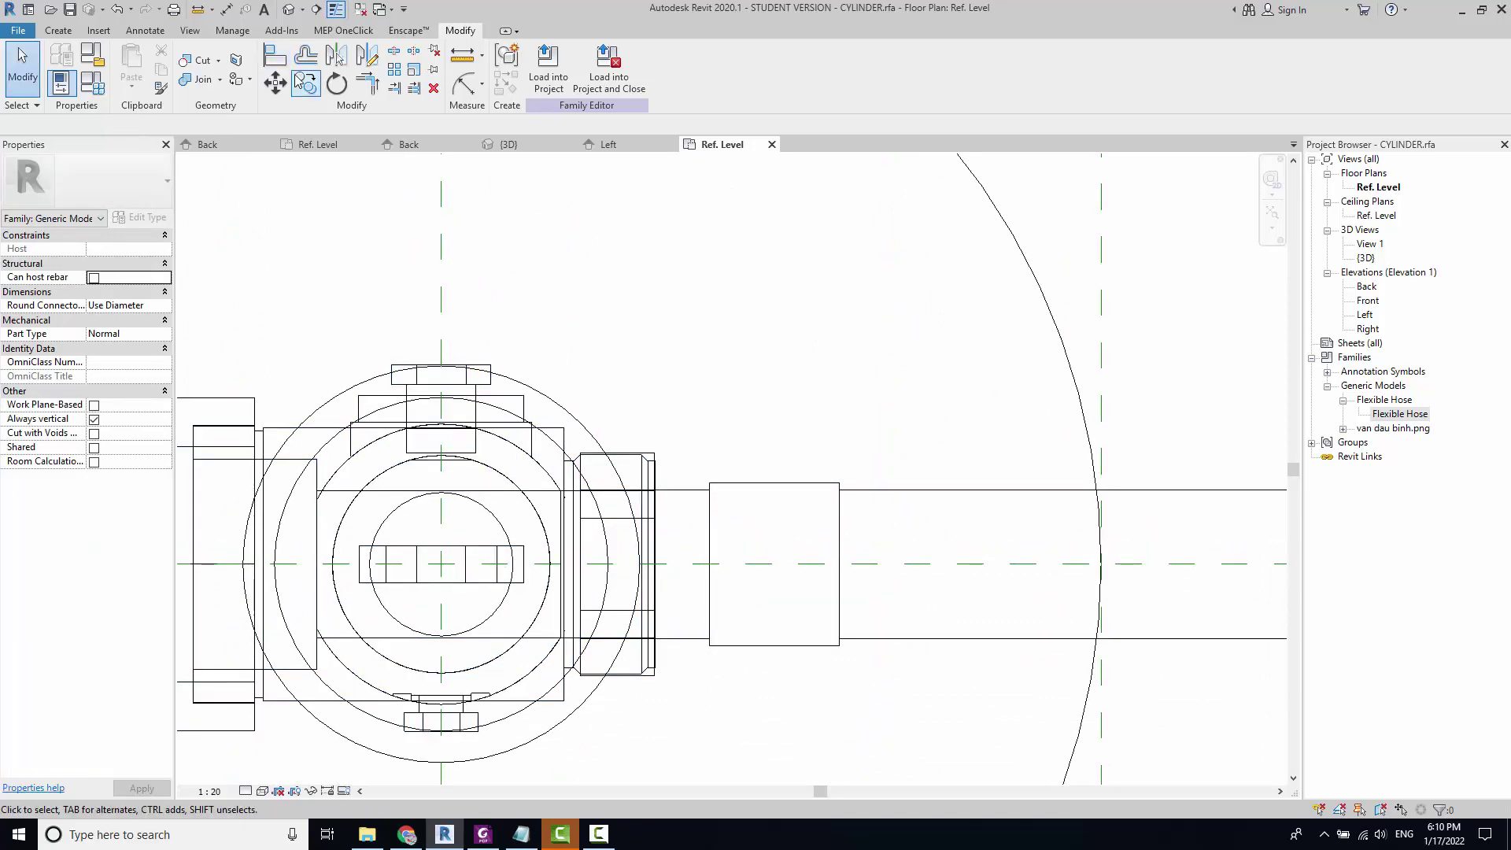
# Step: Orbit the default 3D view to inspect the cylinder and hose
pyautogui.click(295, 10)
pyautogui.scroll(2, 638, 216)
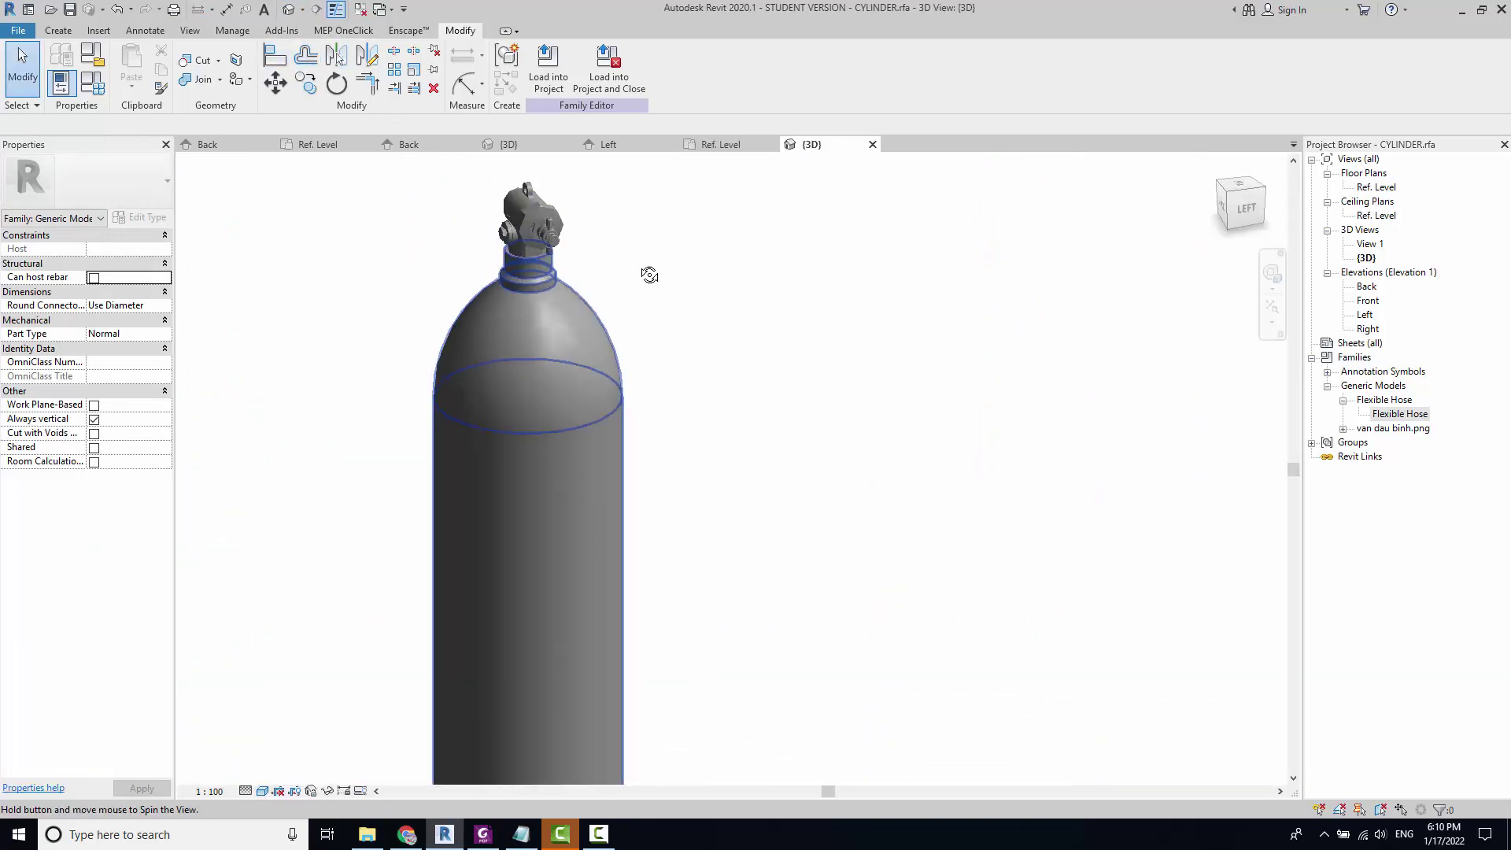
pyautogui.keyDown('shift'); pyautogui.moveTo(651, 273); pyautogui.dragTo(631, 307, button='middle'); pyautogui.keyUp('shift')
pyautogui.scroll(-2, 635, 435)
pyautogui.scroll(2, 573, 459)
pyautogui.scroll(-3, 573, 459)
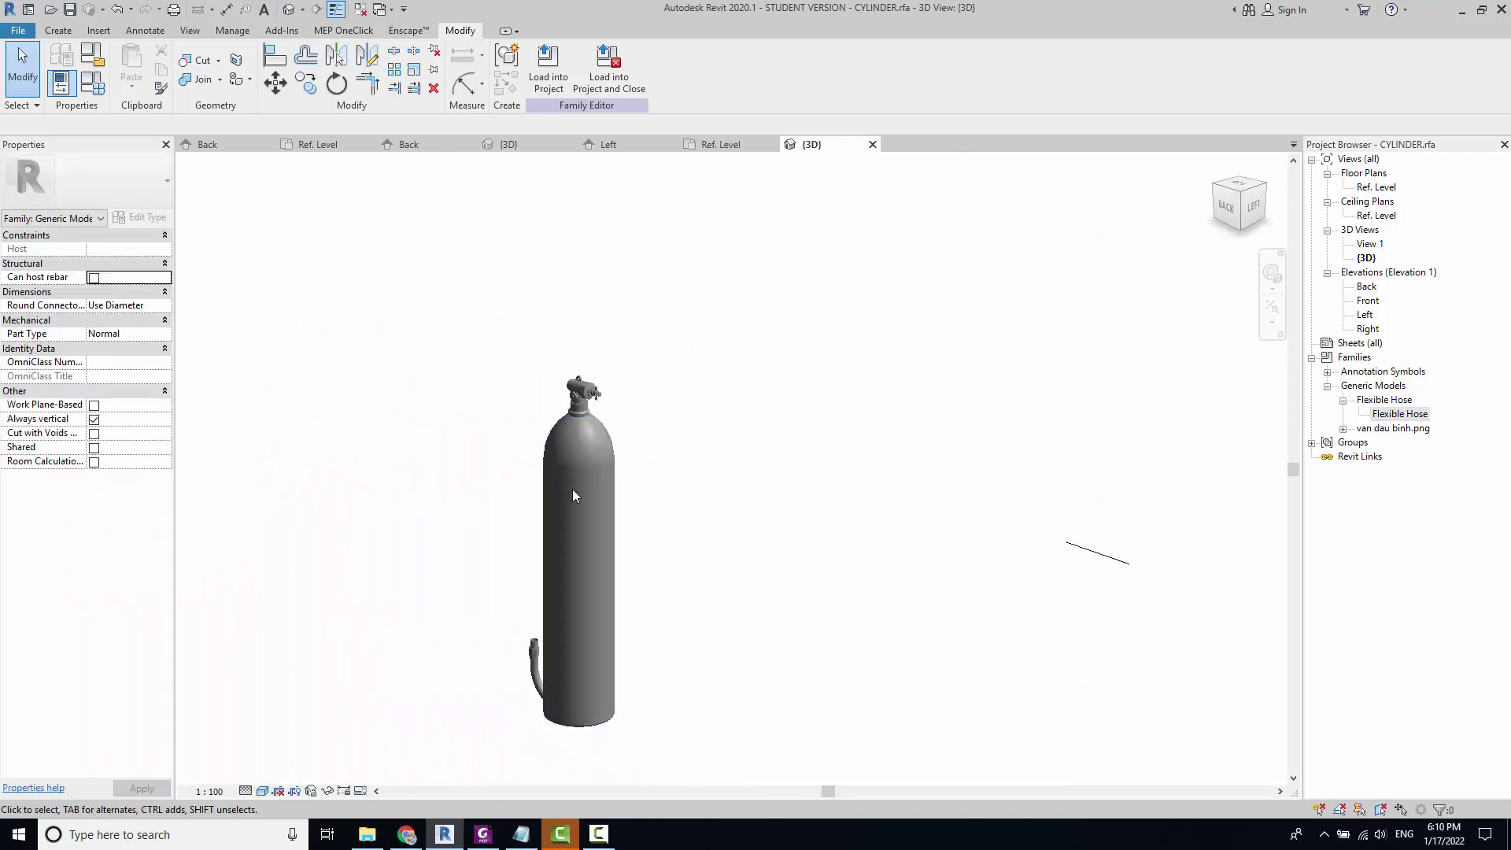
# Step: In the Back elevation, align the hose end to a reference using Align (AL)
pyautogui.doubleClick(1366, 288)
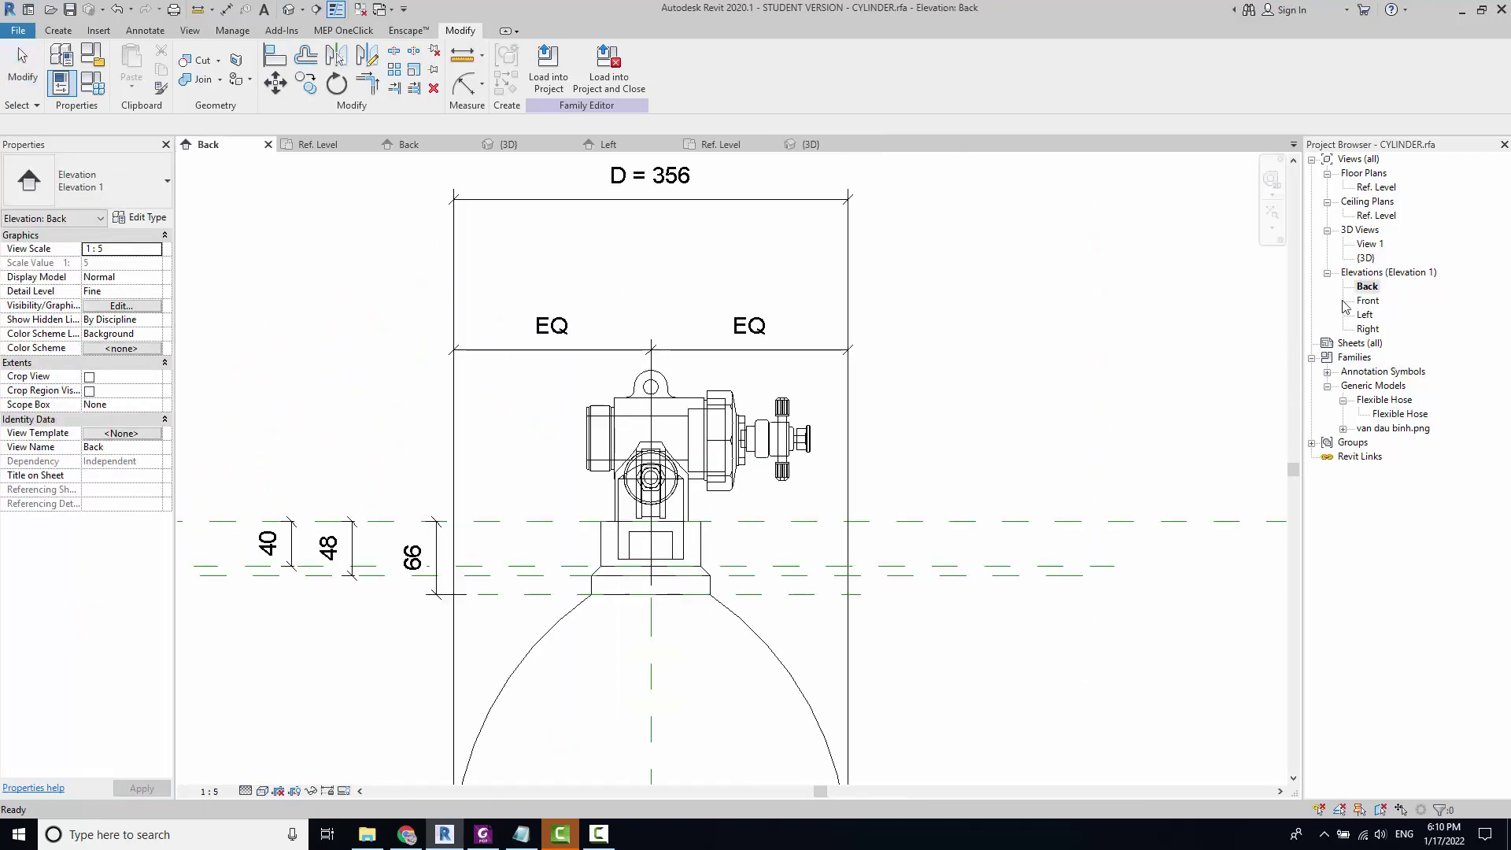
pyautogui.scroll(-3, 672, 469)
pyautogui.scroll(-2, 672, 469)
pyautogui.moveTo(673, 469); pyautogui.dragTo(651, 452, button='middle')
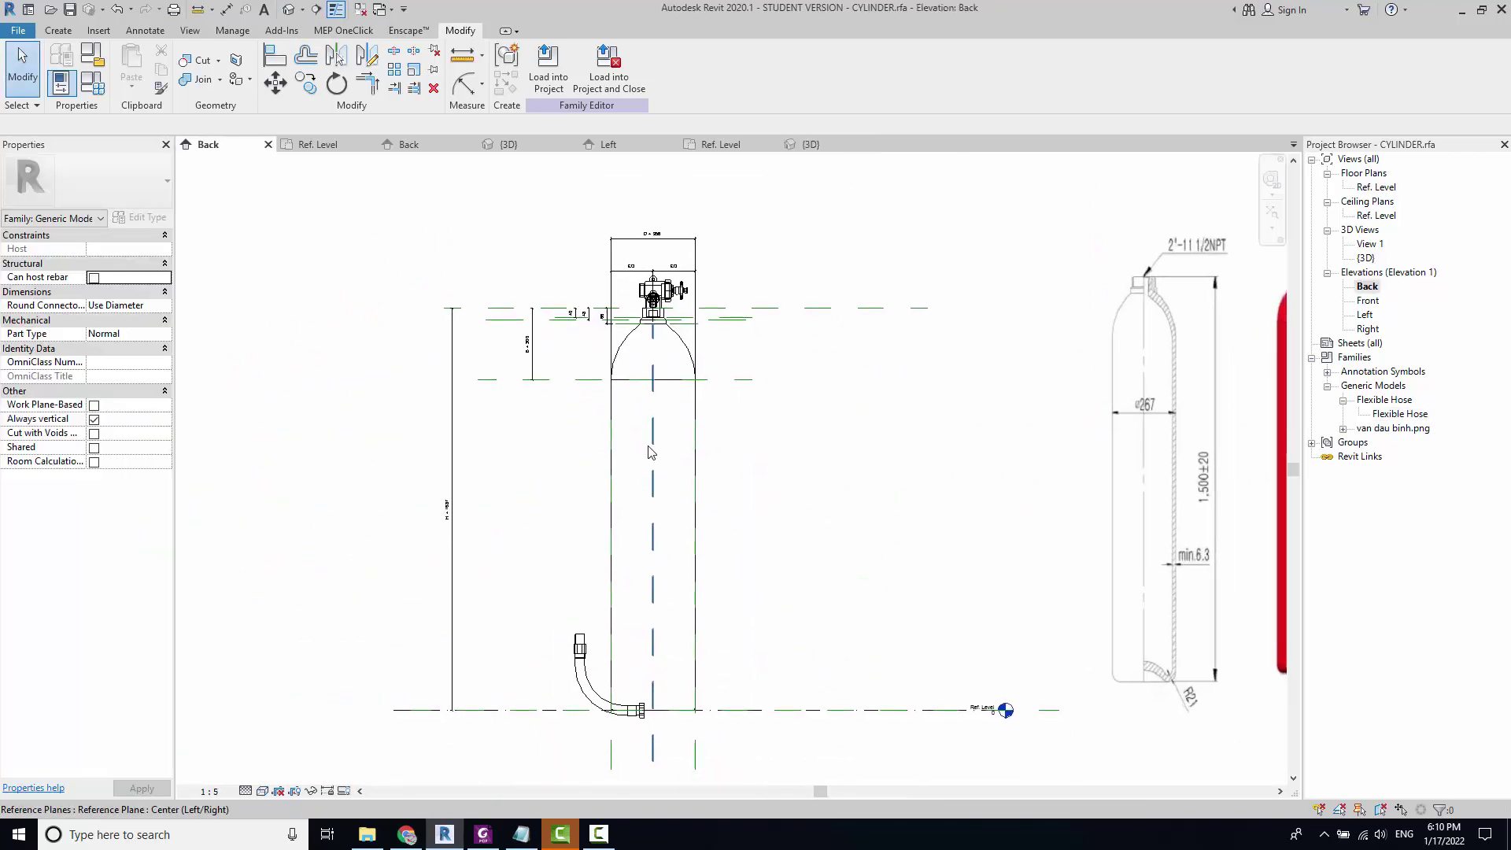
pyautogui.press('l')
pyautogui.scroll(2, 629, 272)
pyautogui.scroll(3, 627, 266)
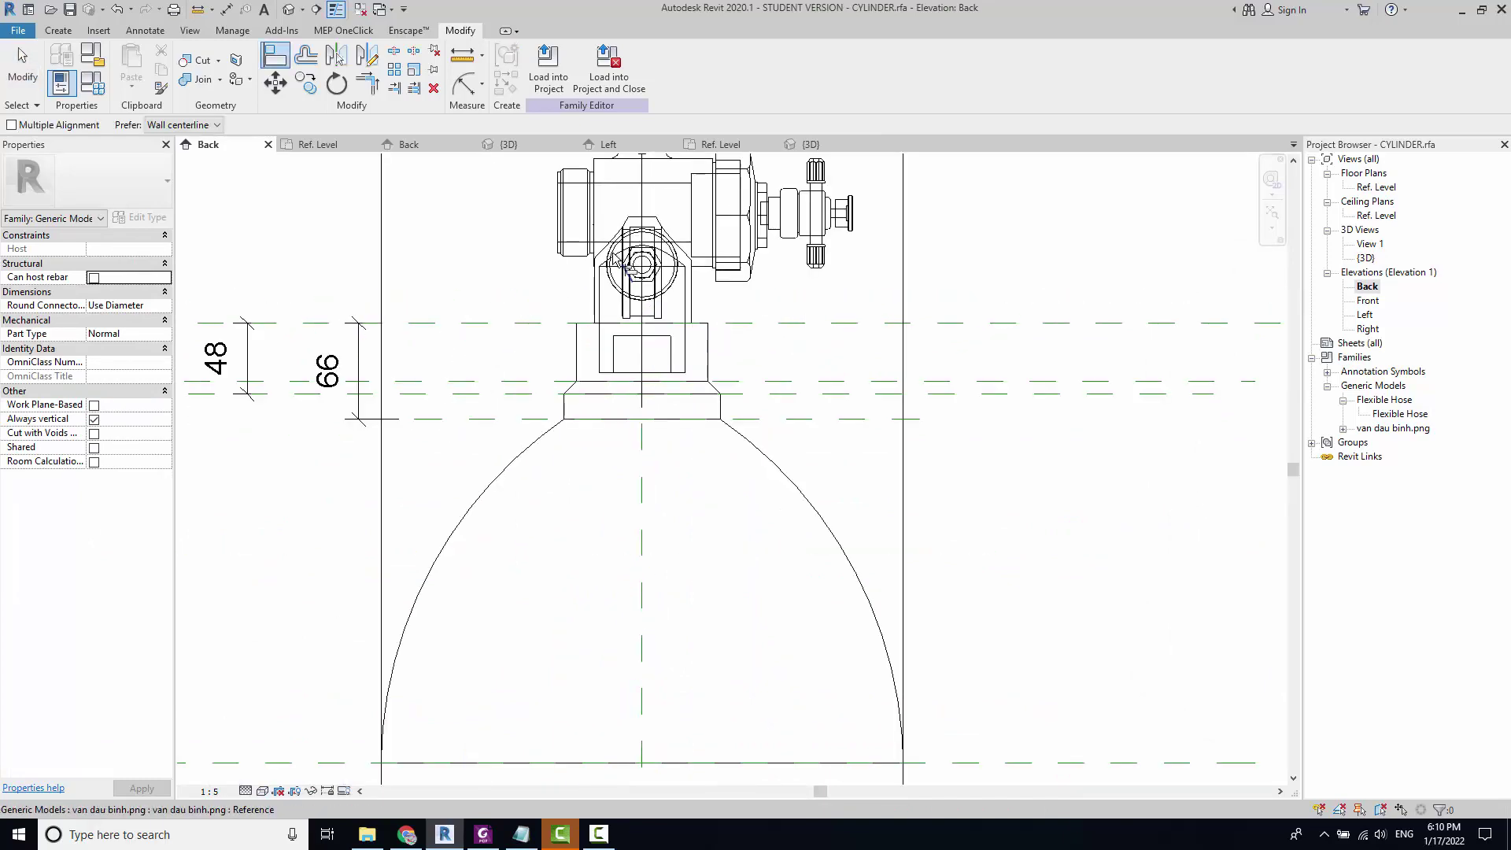
pyautogui.scroll(-4, 573, 242)
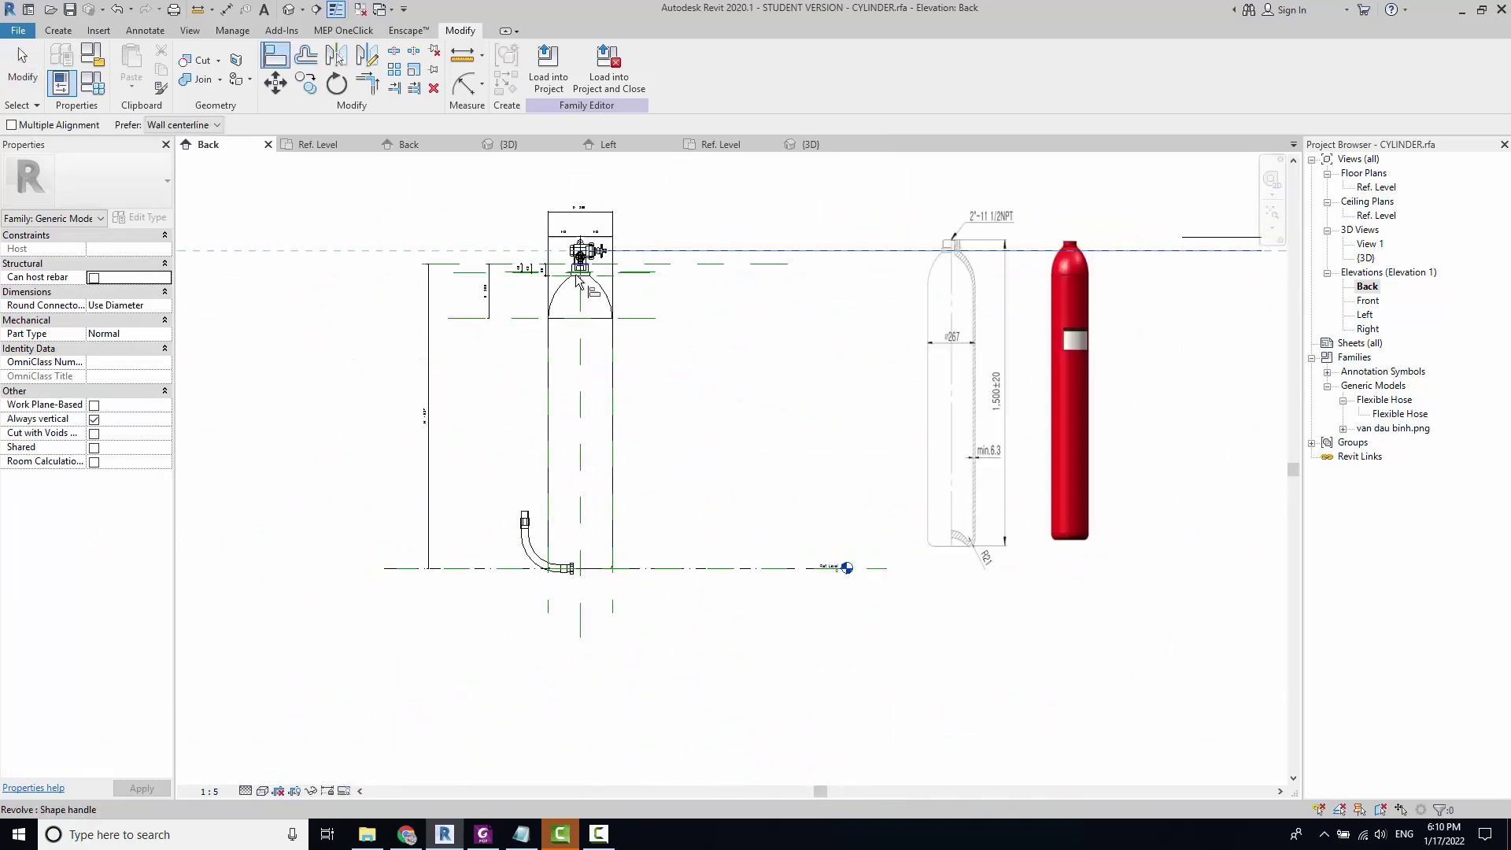
pyautogui.scroll(-1, 843, 567)
pyautogui.scroll(3, 583, 473)
pyautogui.scroll(2, 582, 474)
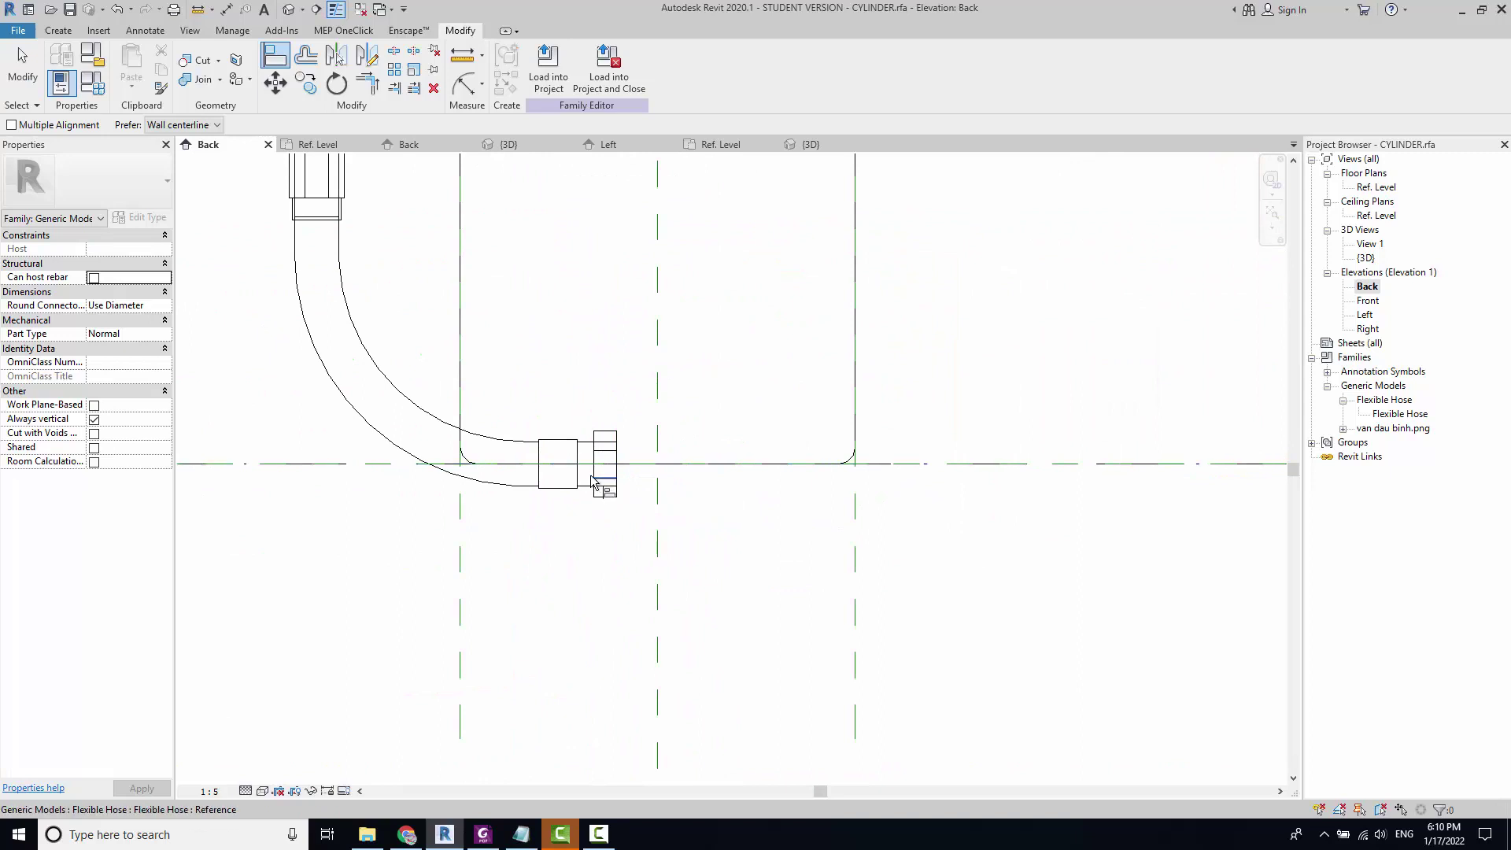
pyautogui.click(610, 464)
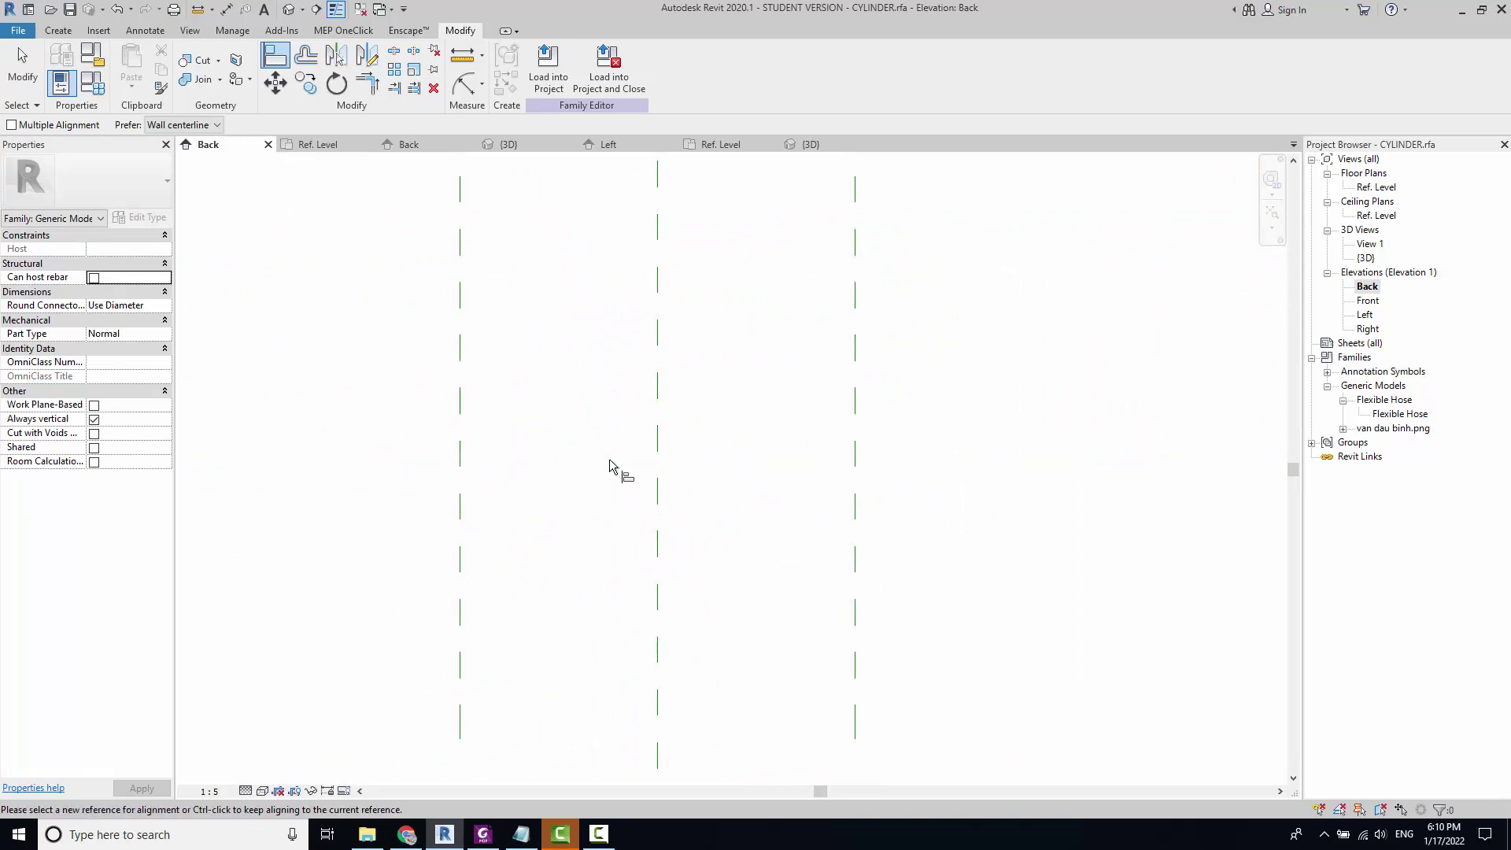
pyautogui.scroll(3, 622, 472)
pyautogui.press('Escape')
pyautogui.press('Escape')
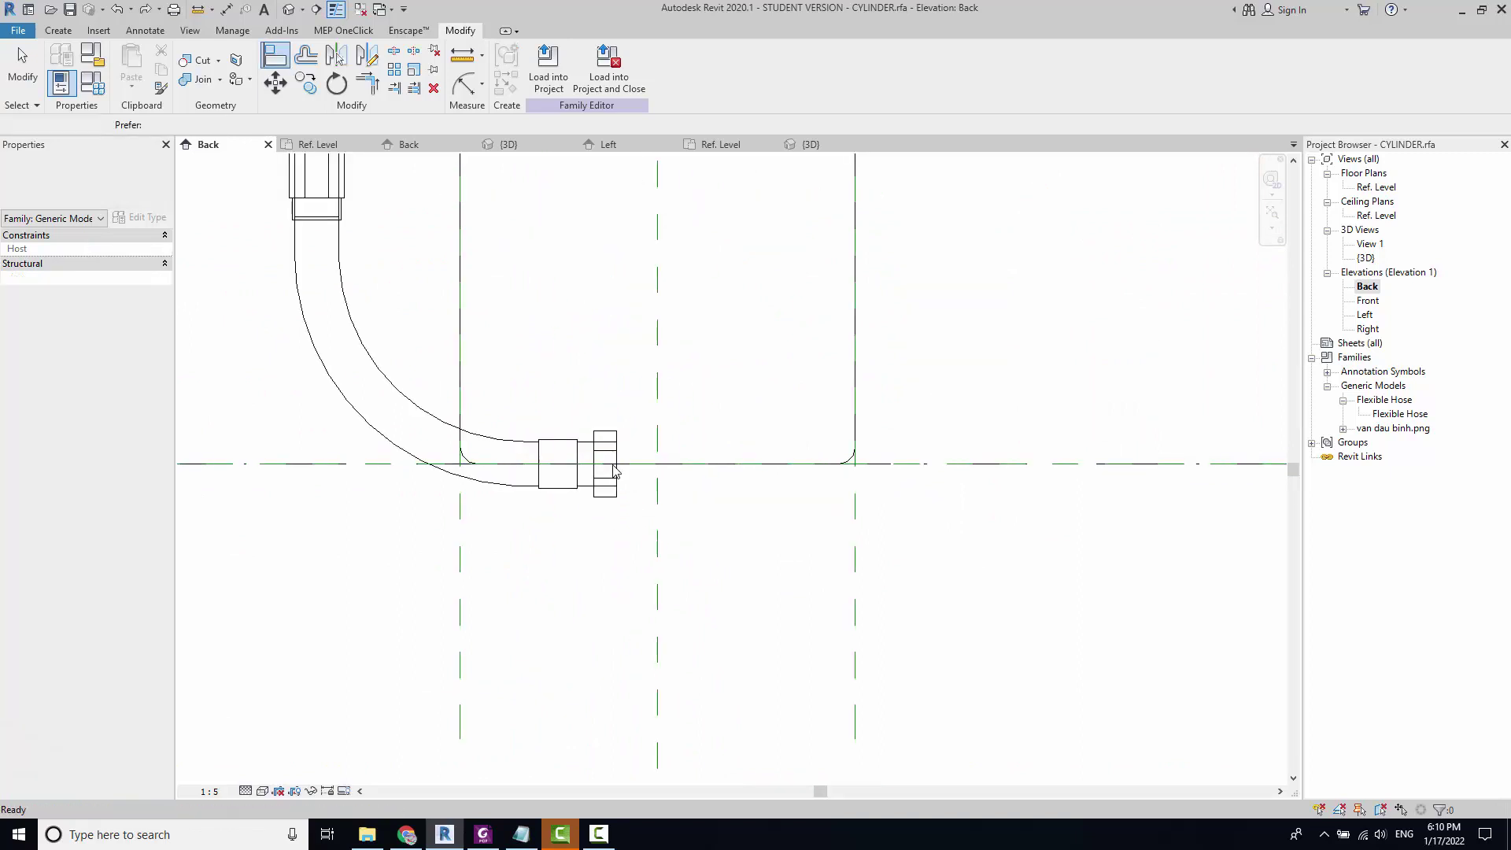
# Step: Select the hose, retry aligning it at the top valve, then check the connection in 3D
pyautogui.click(611, 441)
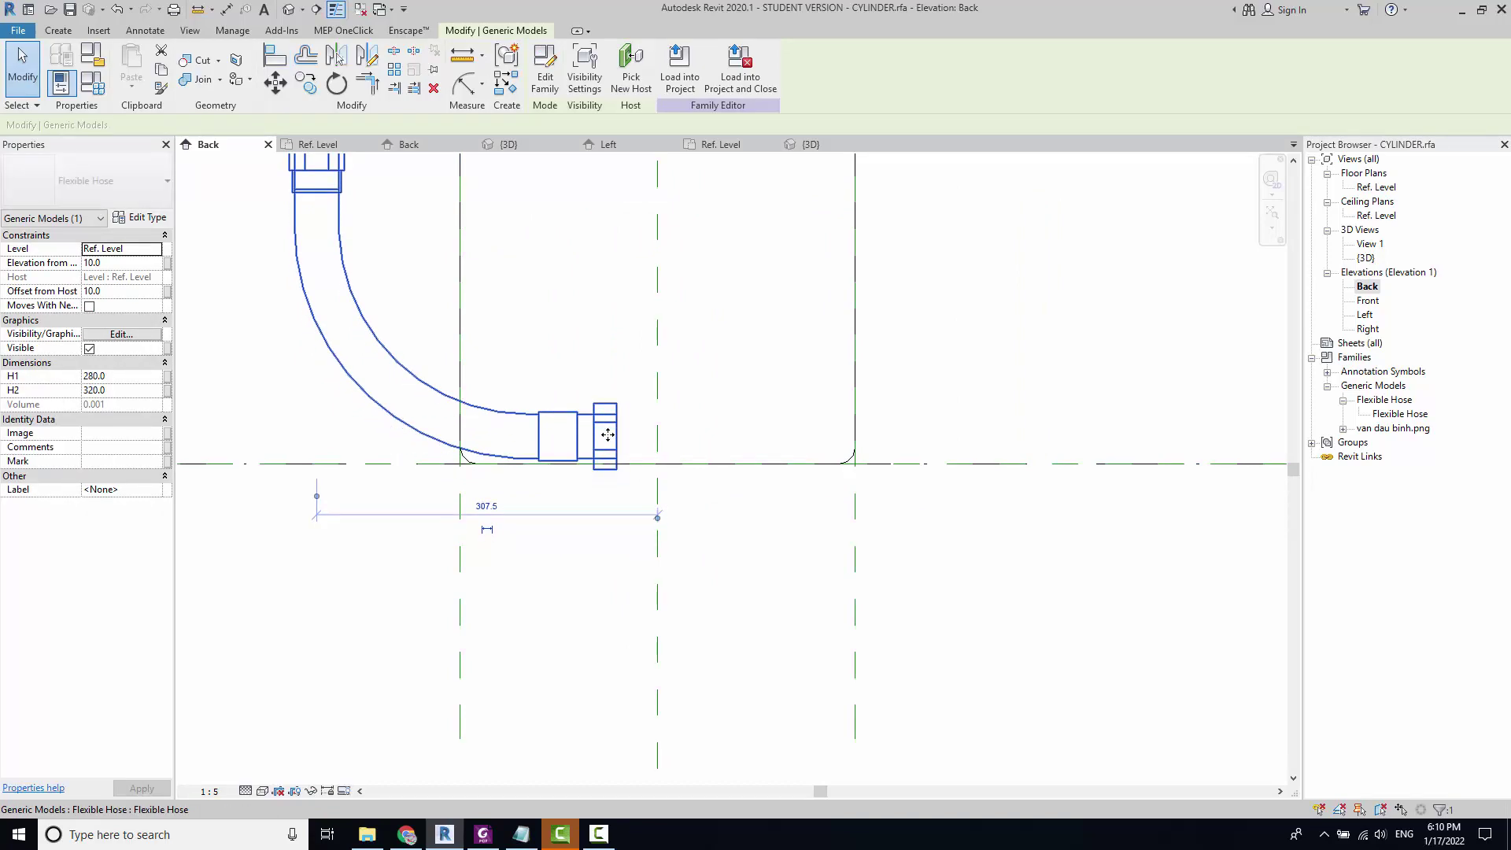
pyautogui.scroll(-3, 605, 440)
pyautogui.scroll(-2, 602, 439)
pyautogui.press('a')
pyautogui.press('l')
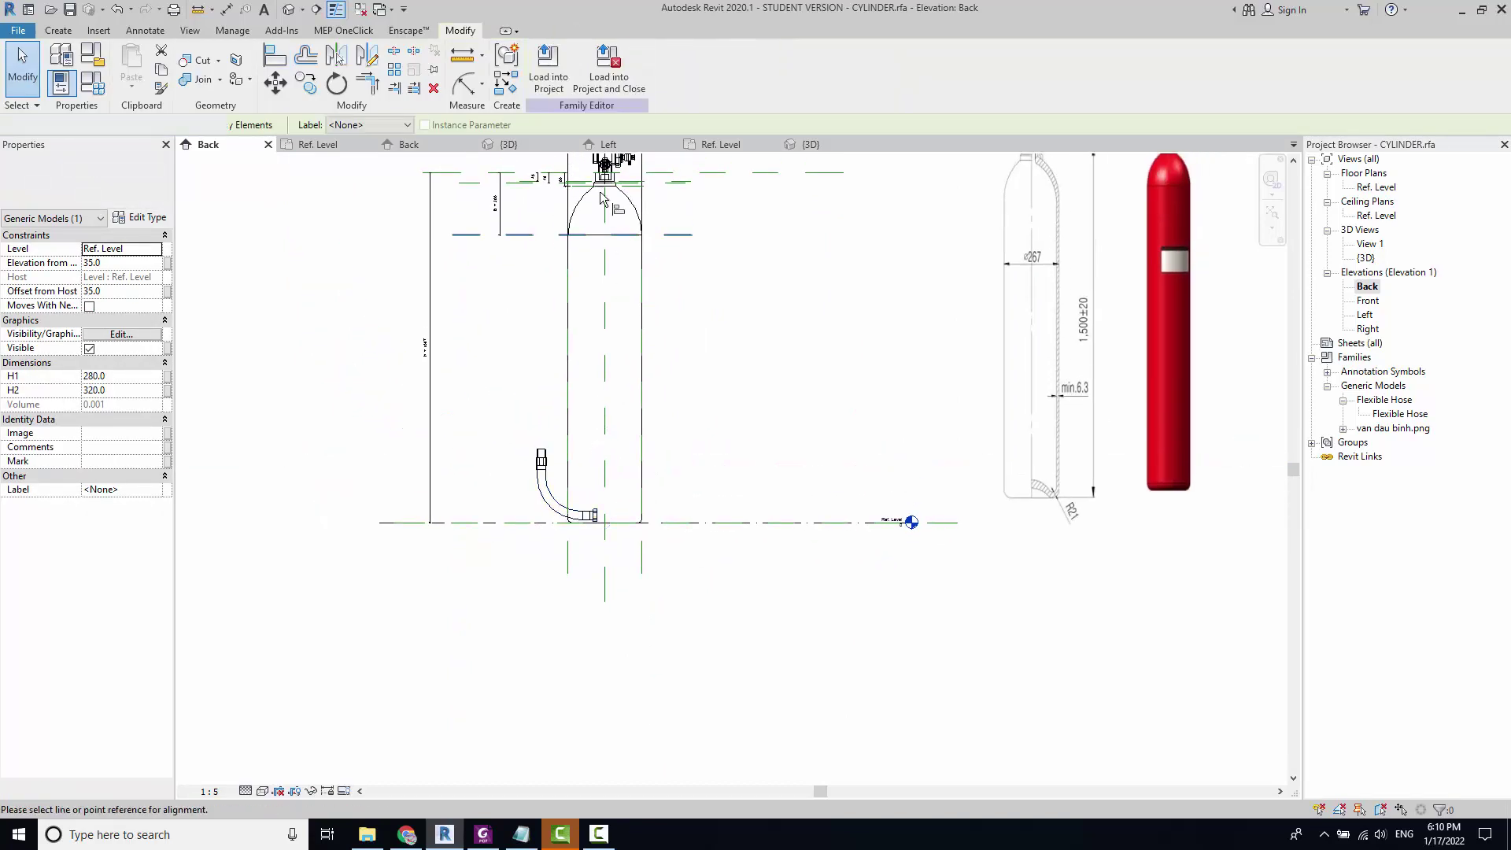
pyautogui.scroll(3, 628, 182)
pyautogui.moveTo(622, 259); pyautogui.dragTo(625, 455, button='middle')
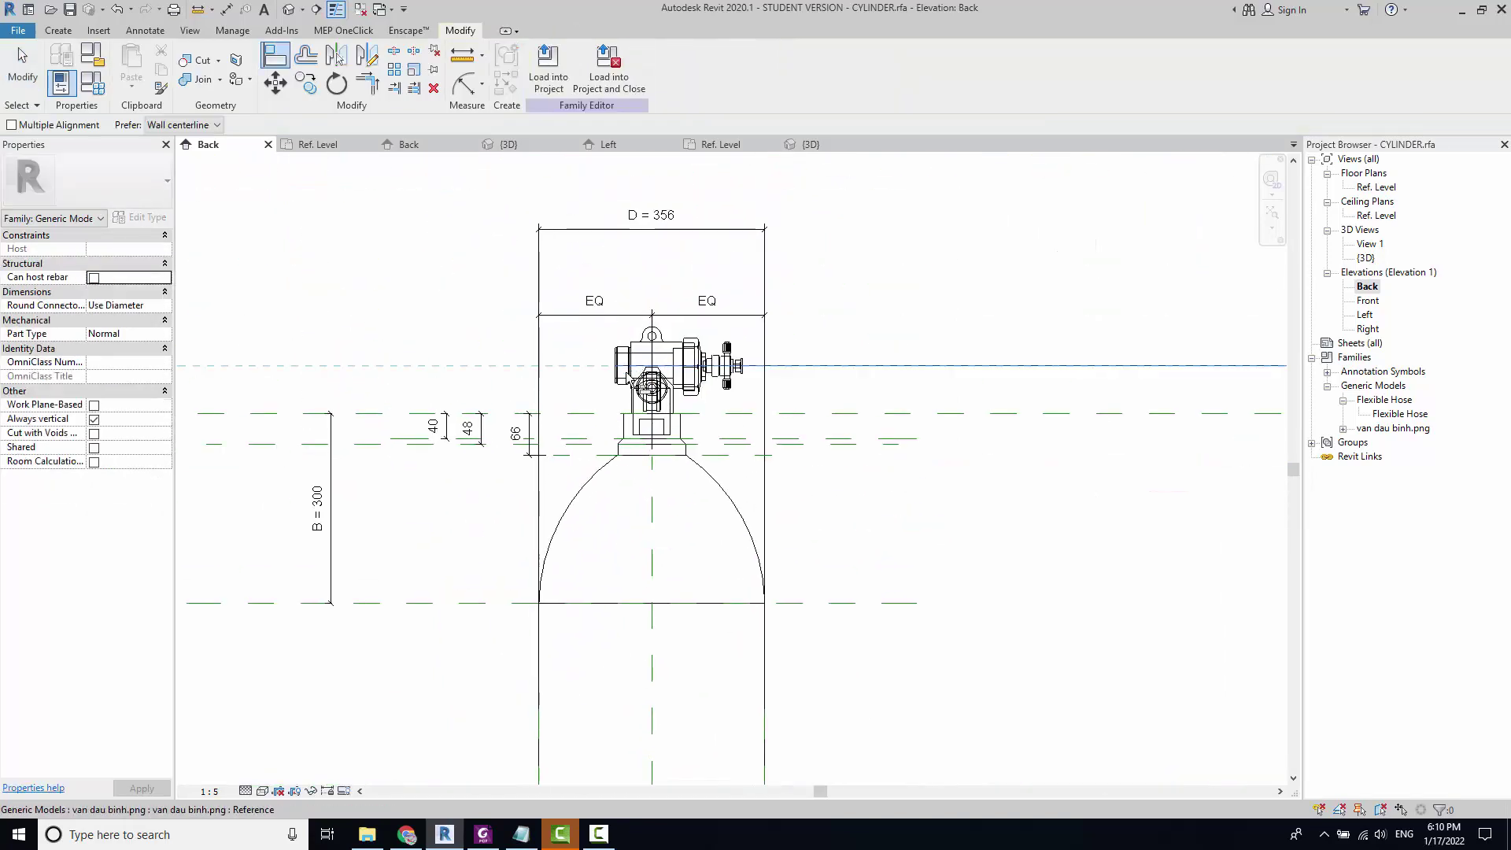
pyautogui.scroll(-3, 628, 378)
pyautogui.scroll(5, 621, 431)
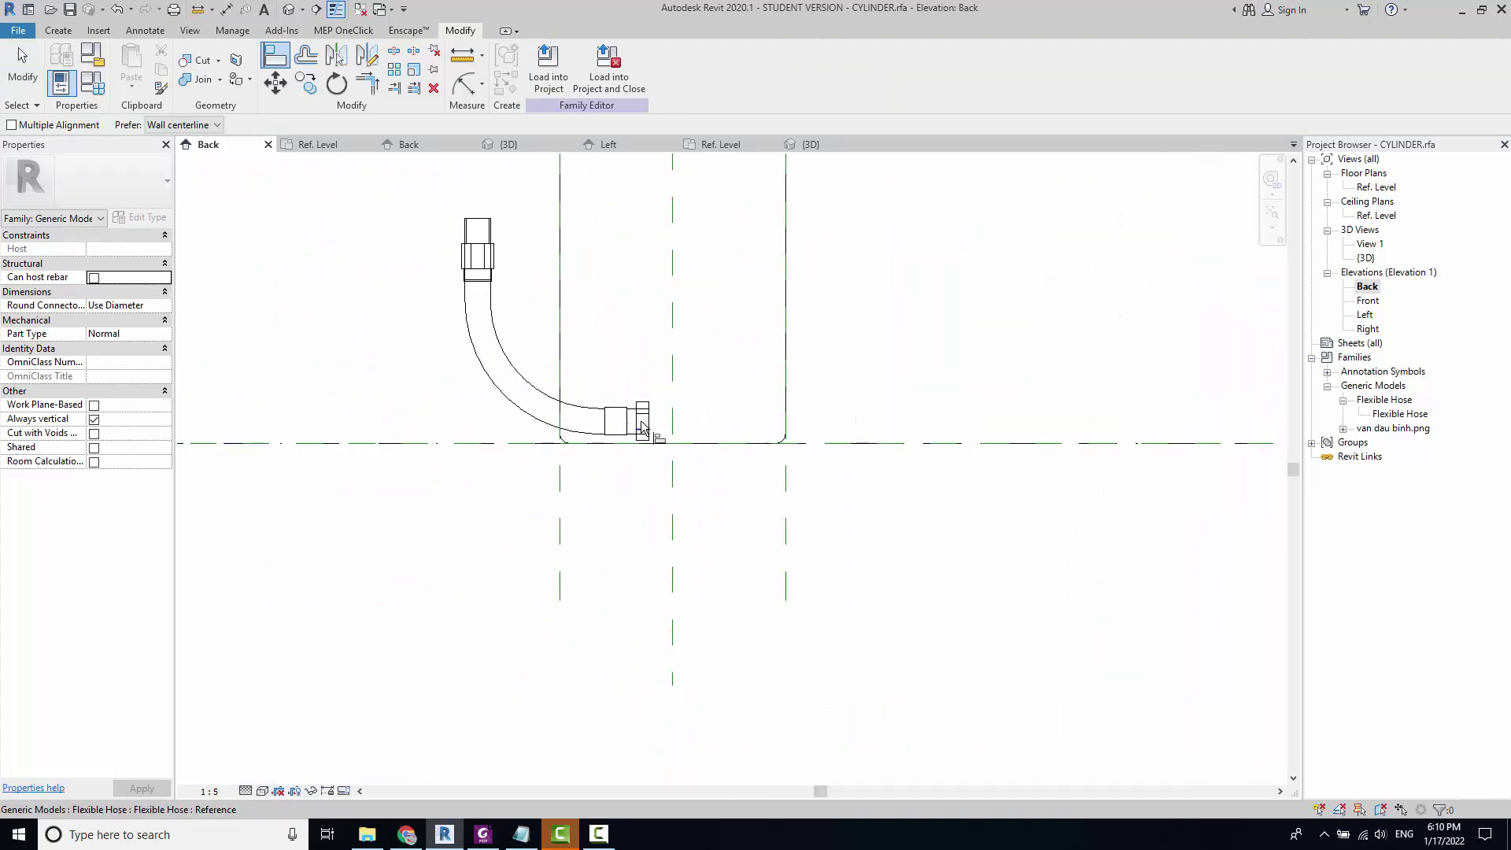
pyautogui.scroll(3, 646, 425)
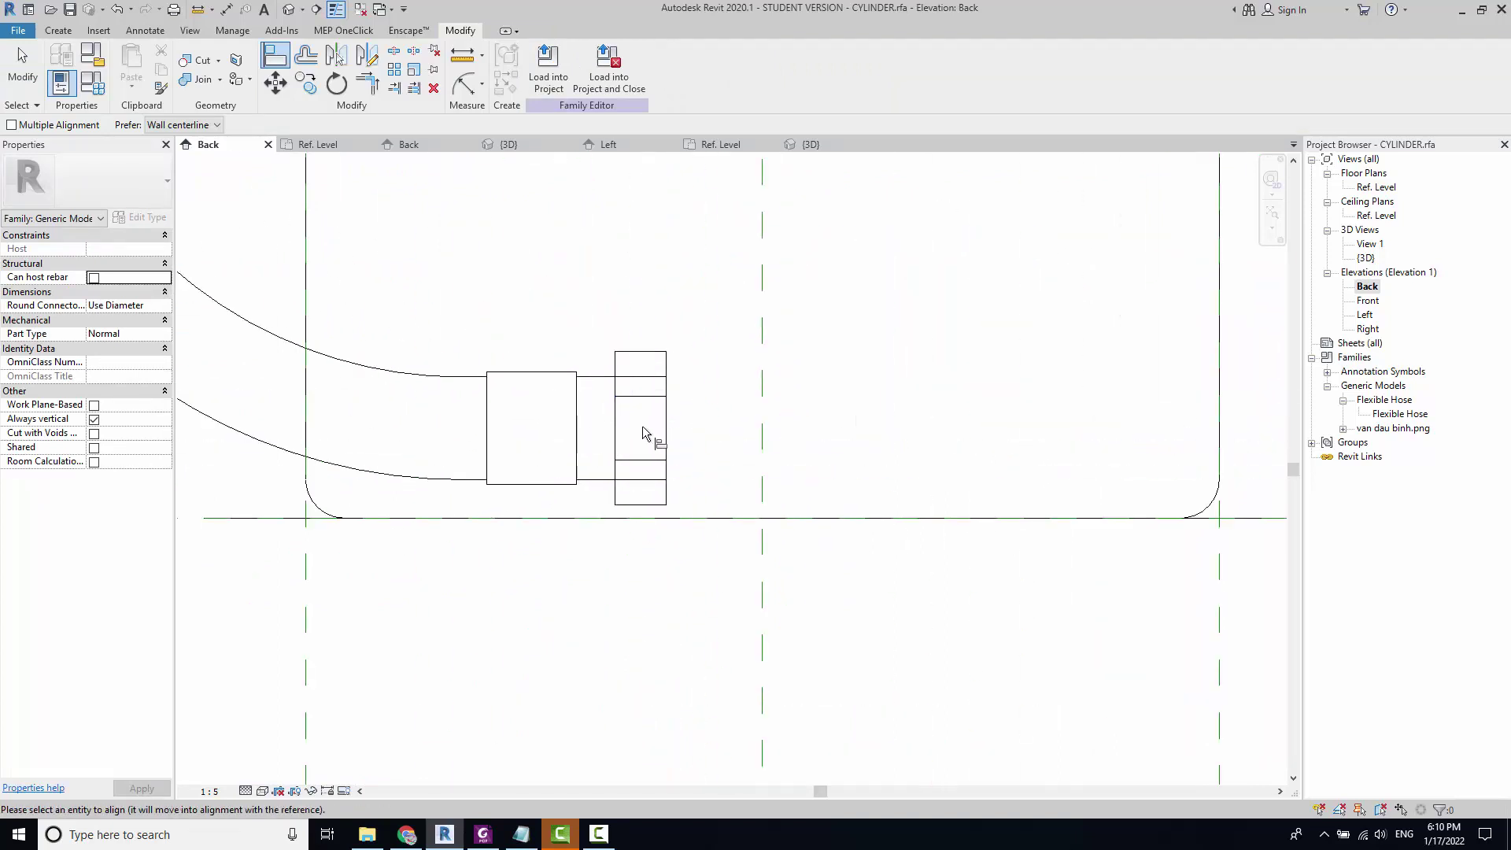
pyautogui.scroll(-2, 631, 417)
pyautogui.scroll(-2, 634, 425)
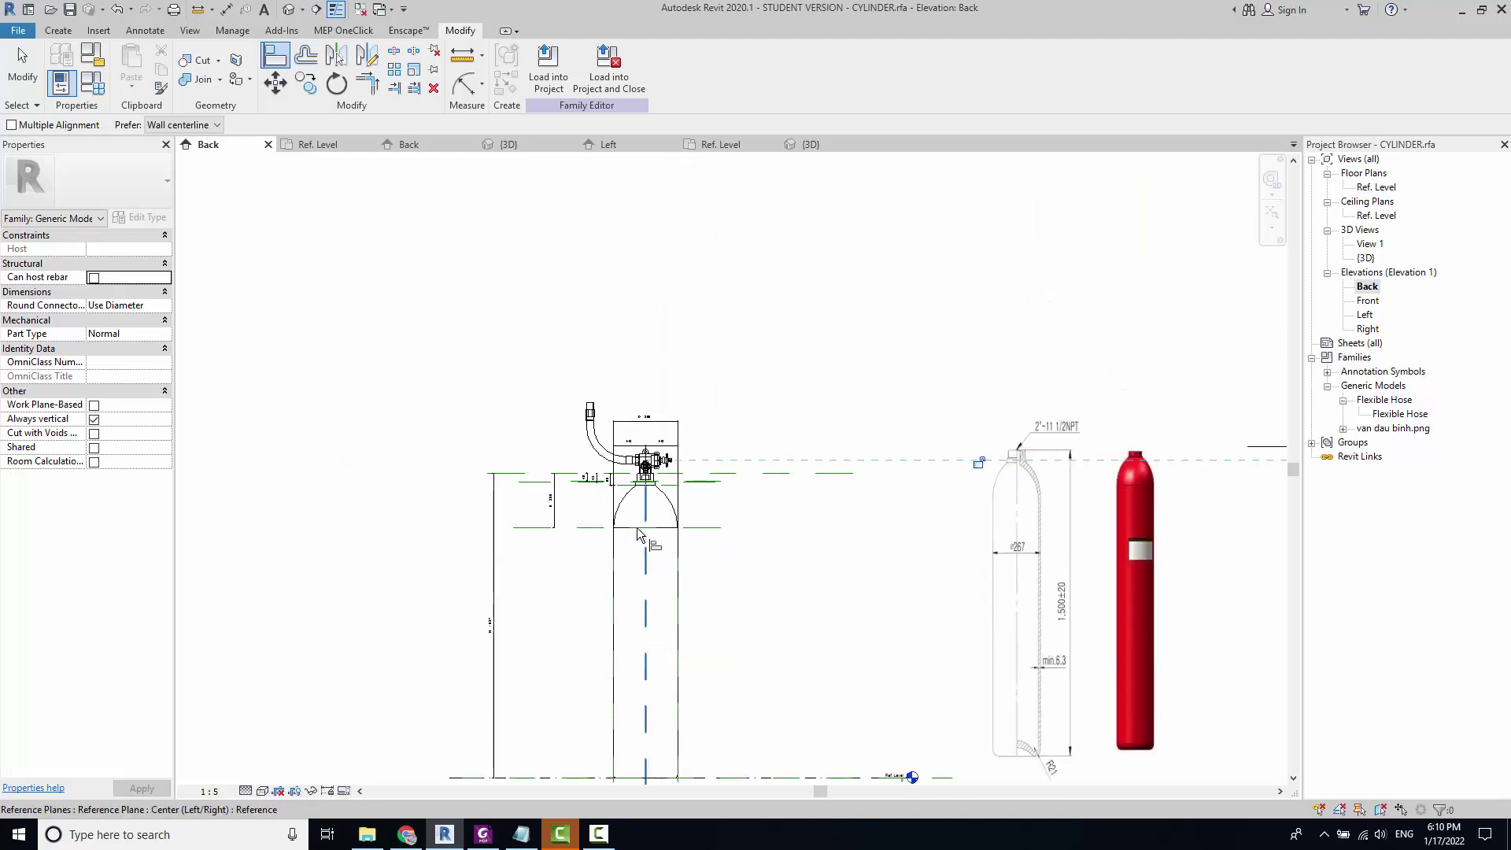
pyautogui.scroll(4, 634, 457)
pyautogui.scroll(2, 627, 467)
pyautogui.press('Escape')
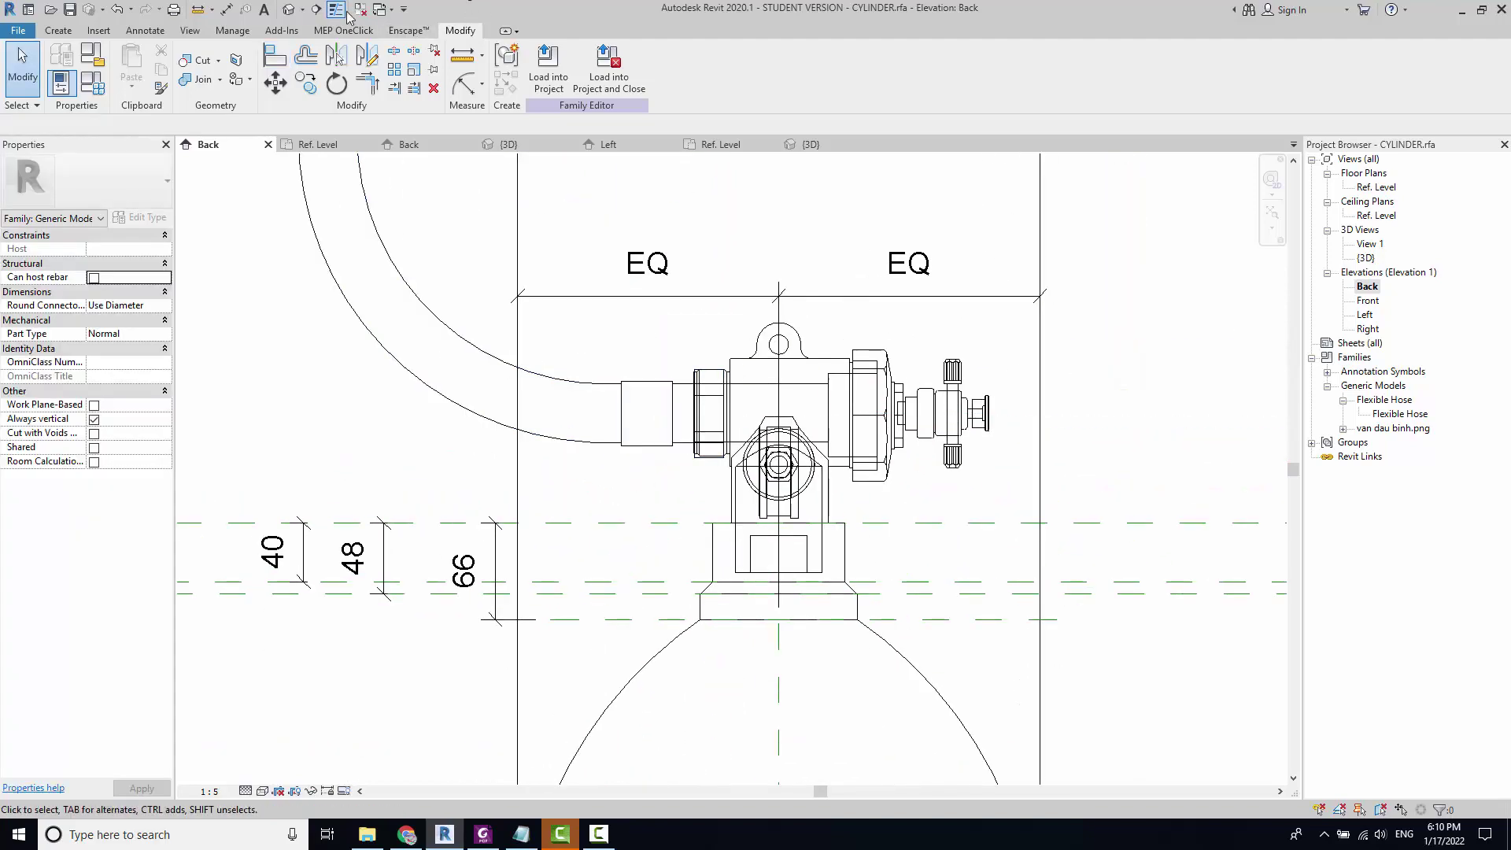
pyautogui.click(292, 14)
pyautogui.scroll(3, 539, 260)
pyautogui.scroll(3, 634, 448)
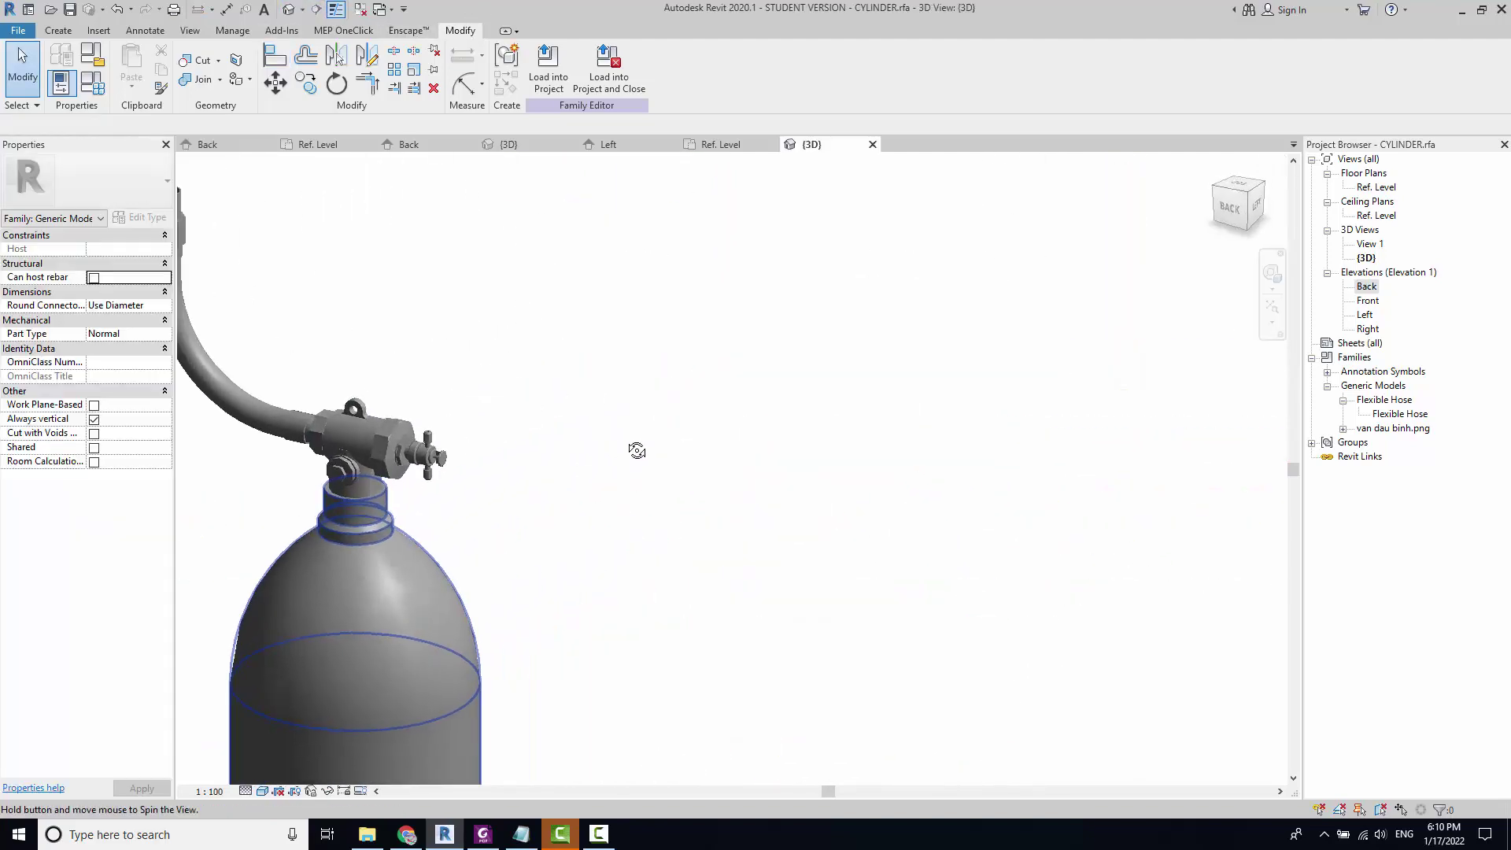
pyautogui.moveTo(634, 449)
pyautogui.mouseDown(button='middle')
pyautogui.moveTo(502, 539)
pyautogui.moveTo(1039, 600)
pyautogui.mouseUp(button='middle')
pyautogui.scroll(3, 674, 597)
pyautogui.moveTo(667, 588)
pyautogui.mouseDown(button='middle')
pyautogui.moveTo(832, 650)
pyautogui.moveTo(667, 549)
pyautogui.moveTo(825, 568)
pyautogui.mouseUp(button='middle')
pyautogui.scroll(-3, 725, 600)
pyautogui.scroll(2, 831, 650)
pyautogui.scroll(3, 959, 578)
pyautogui.scroll(-3, 955, 580)
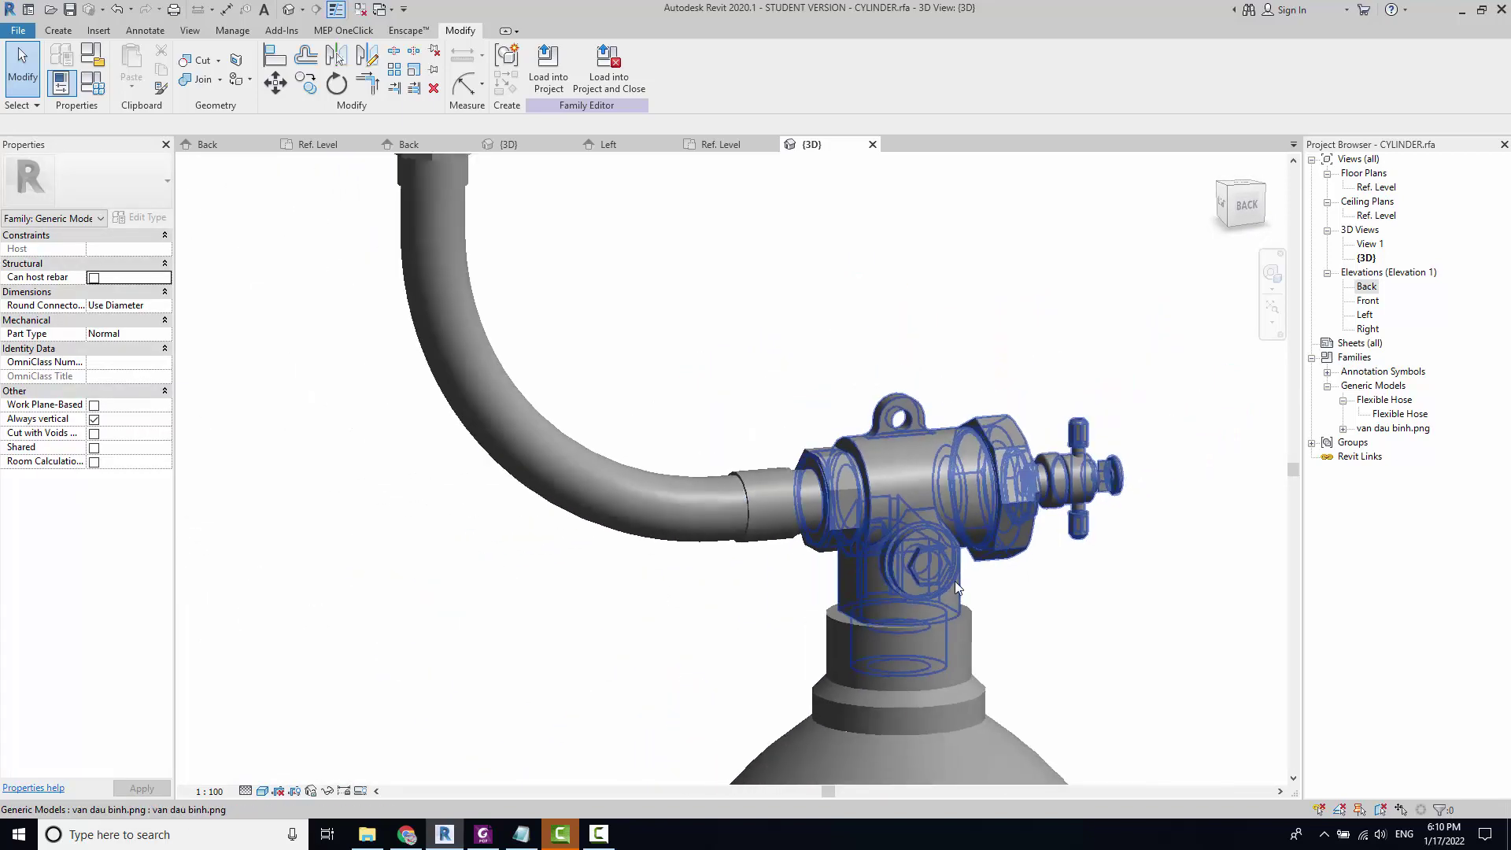
pyautogui.scroll(3, 956, 580)
pyautogui.keyDown('shift'); pyautogui.moveTo(956, 580); pyautogui.dragTo(1006, 572, button='middle'); pyautogui.keyUp('shift')
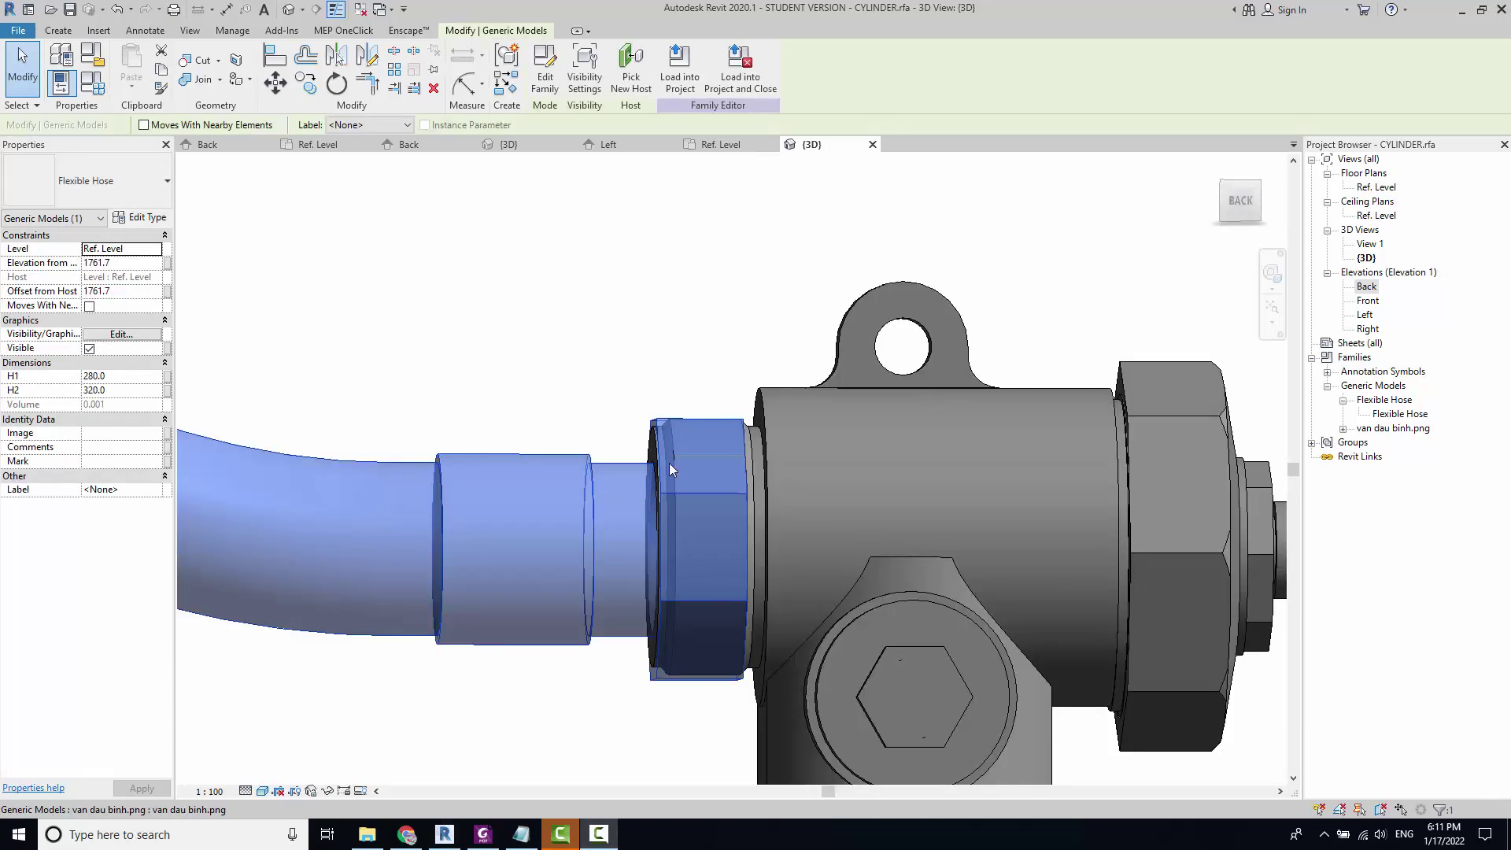
# Step: Open the Flexible Hose family, check its Back, Left and 3D views, close inactive views, return to CYLINDER
pyautogui.doubleClick(671, 429)
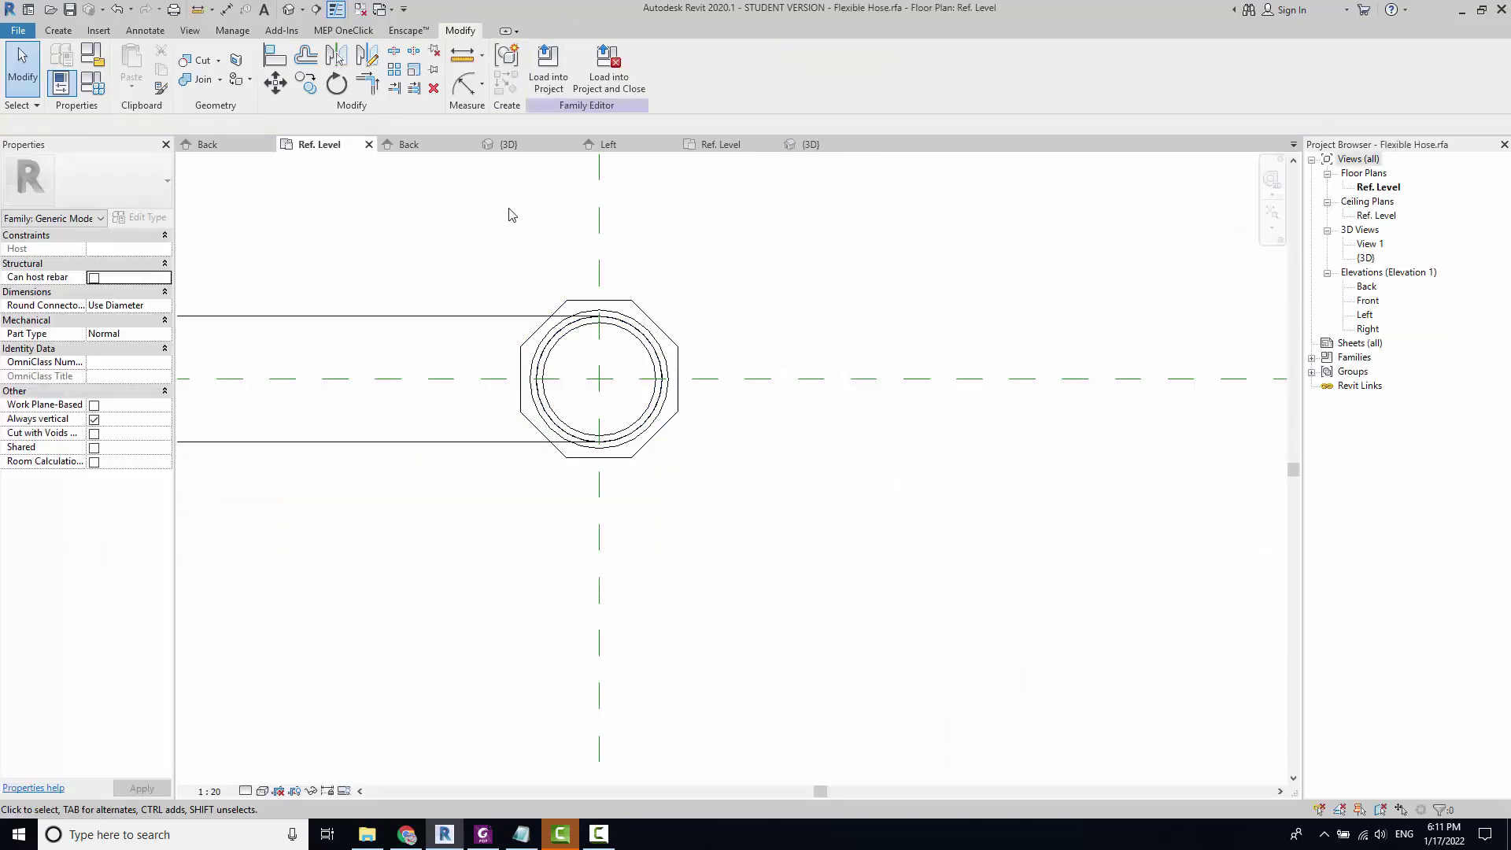
pyautogui.click(409, 145)
pyautogui.scroll(-2, 710, 625)
pyautogui.scroll(-2, 711, 624)
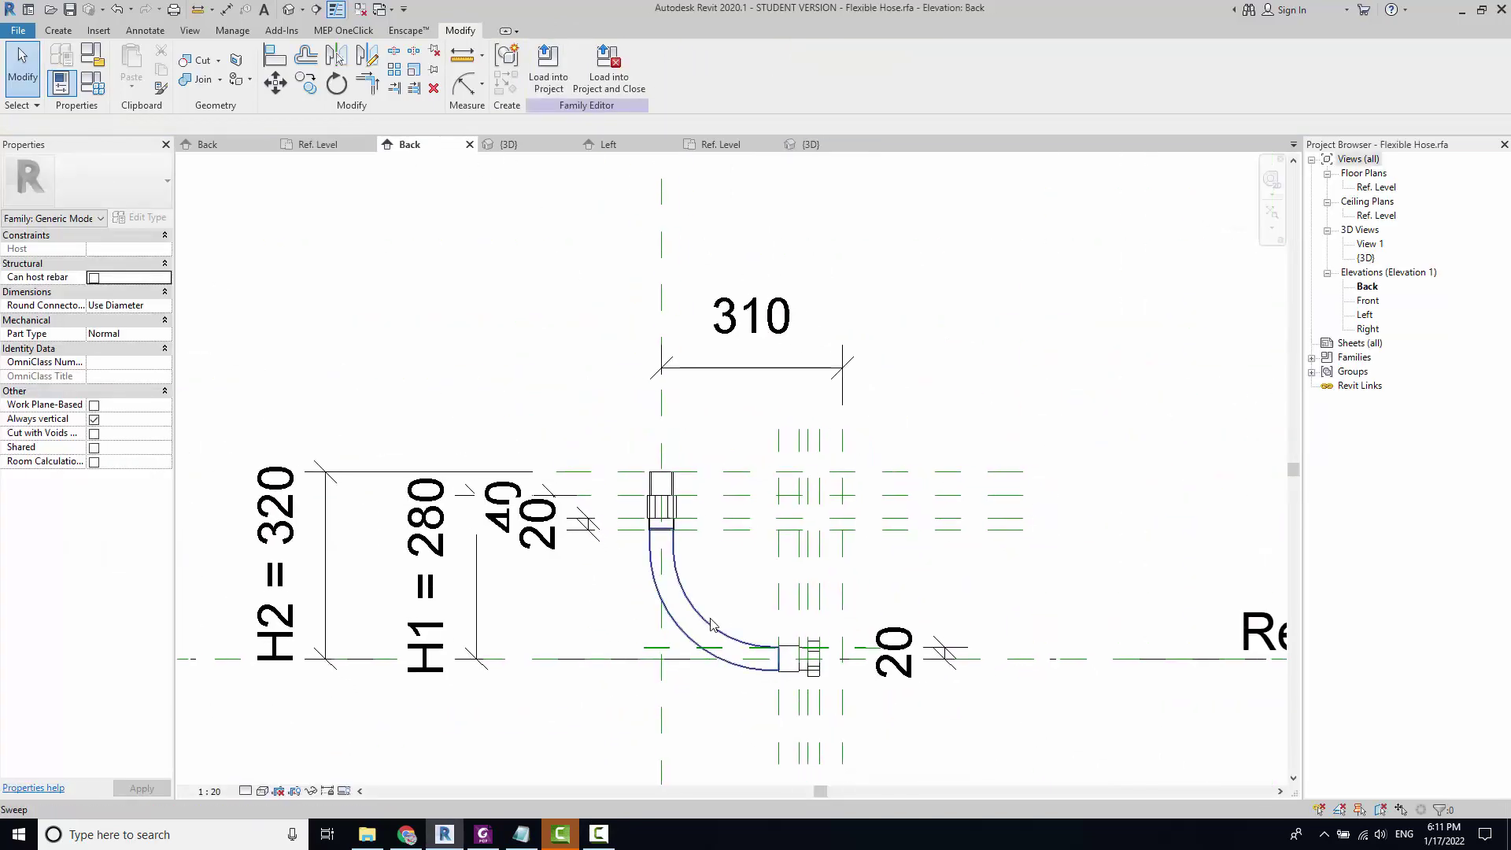
pyautogui.click(602, 145)
pyautogui.click(507, 148)
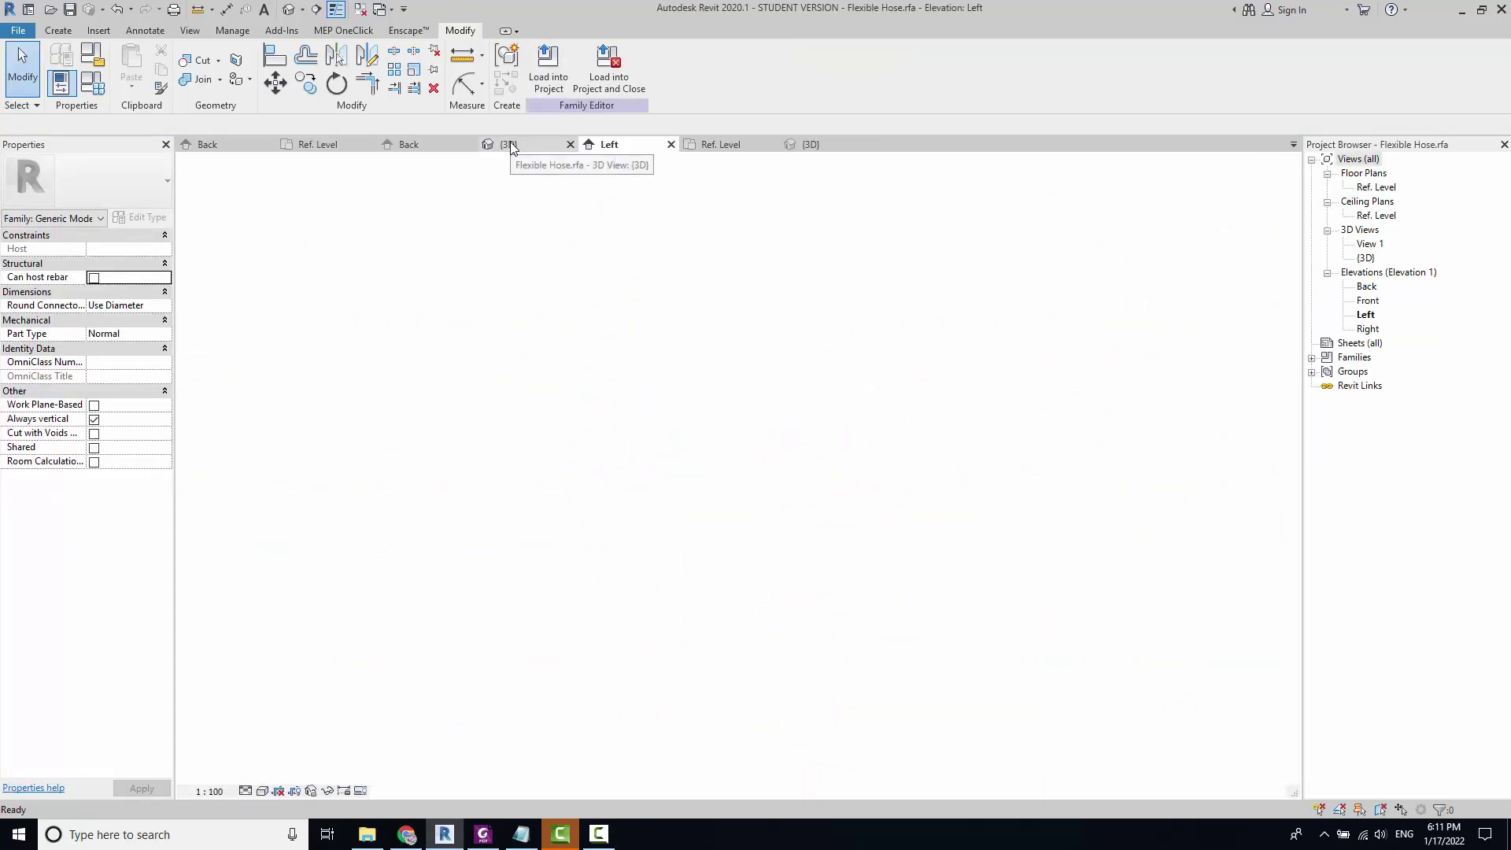
pyautogui.click(365, 14)
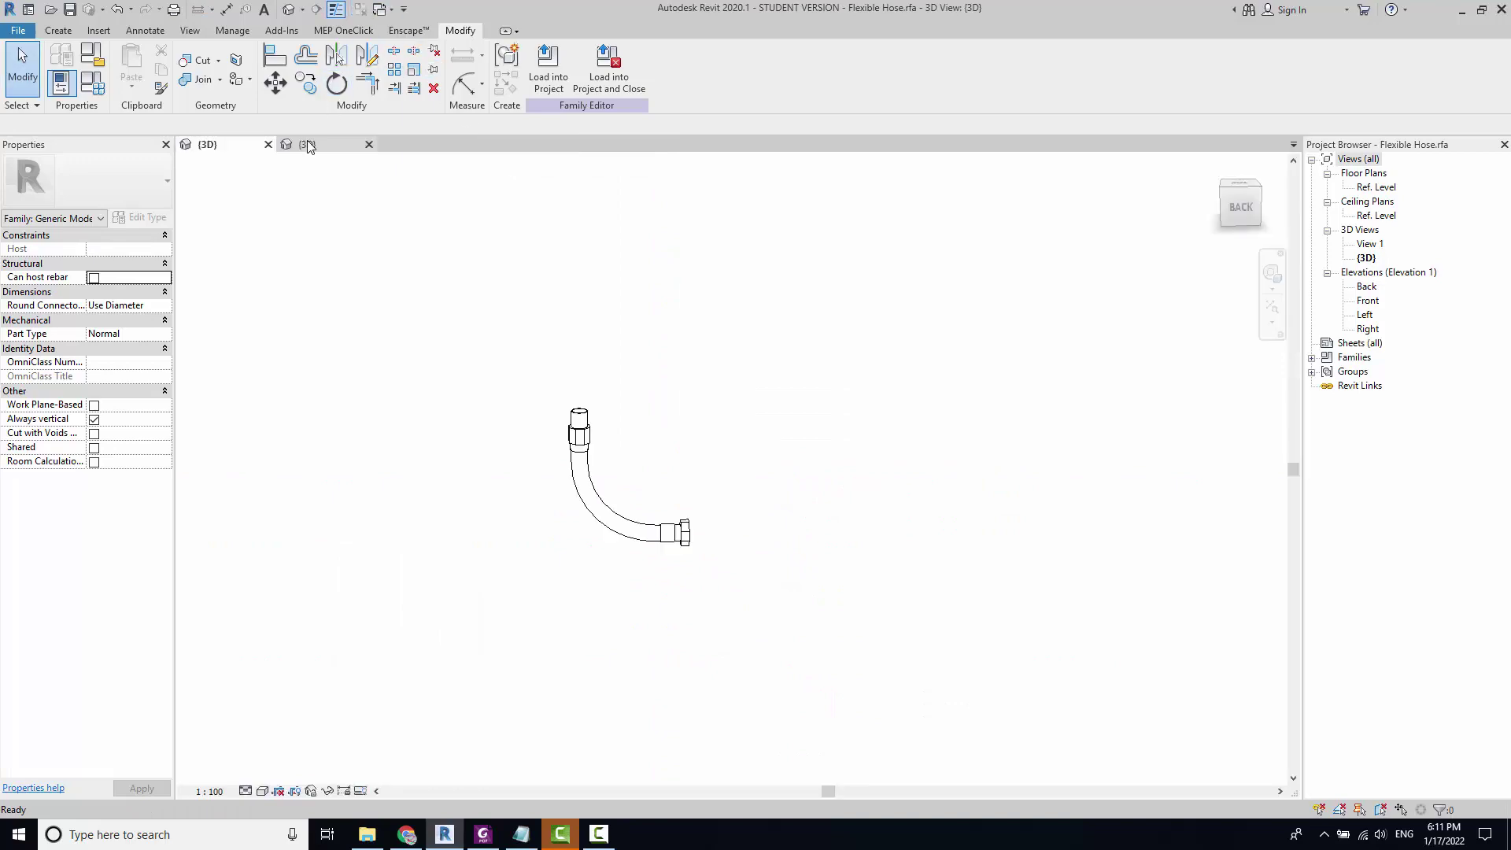
pyautogui.hotkey('ctrl', 'Tab')
# Step: Open the cylinder's Back elevation and temporarily hide the flexible hose
pyautogui.doubleClick(1367, 286)
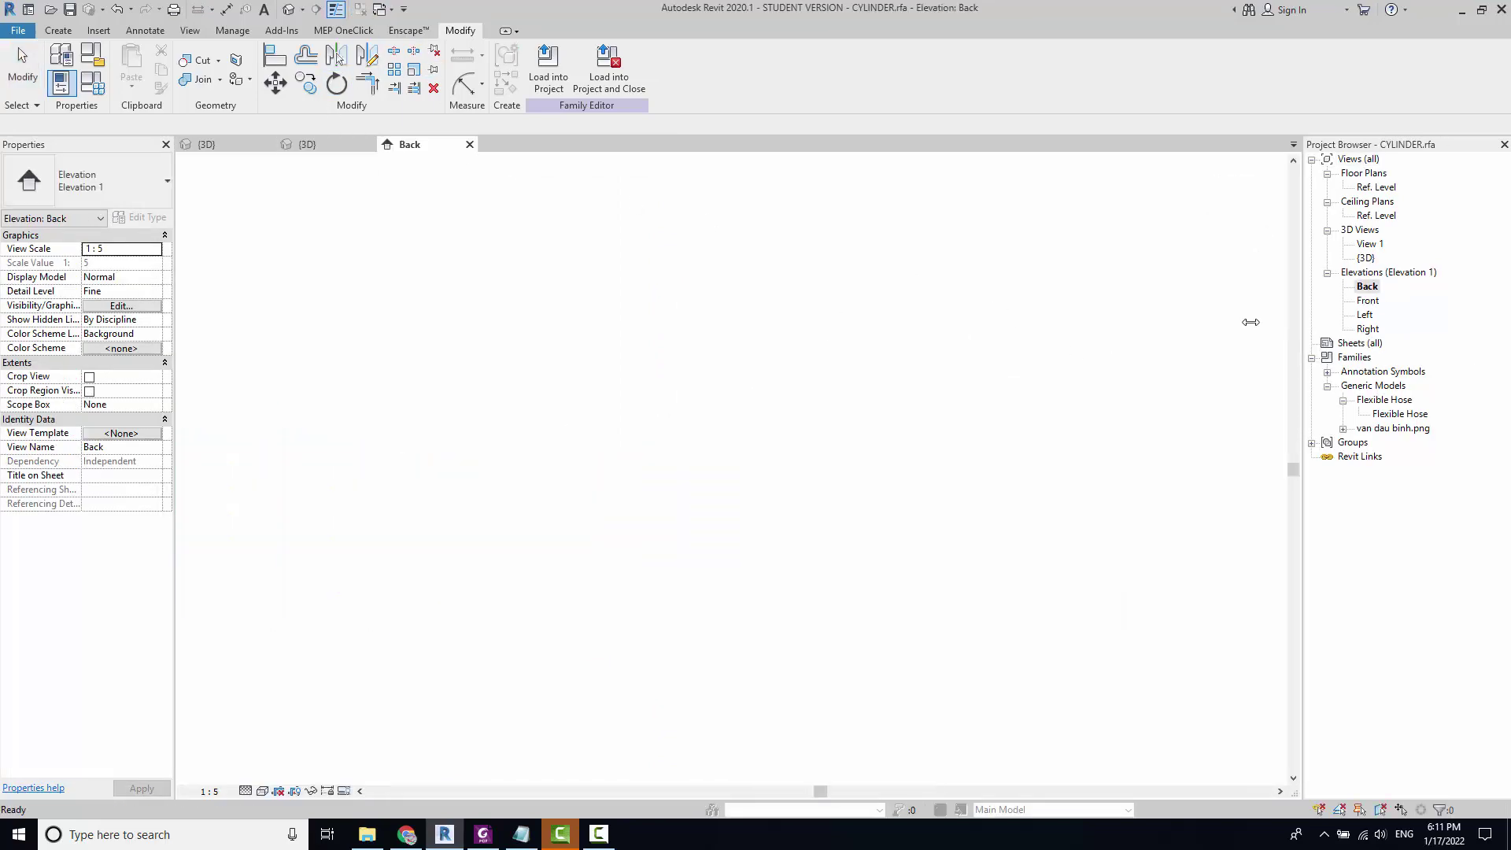
pyautogui.scroll(5, 386, 250)
pyautogui.scroll(4, 409, 268)
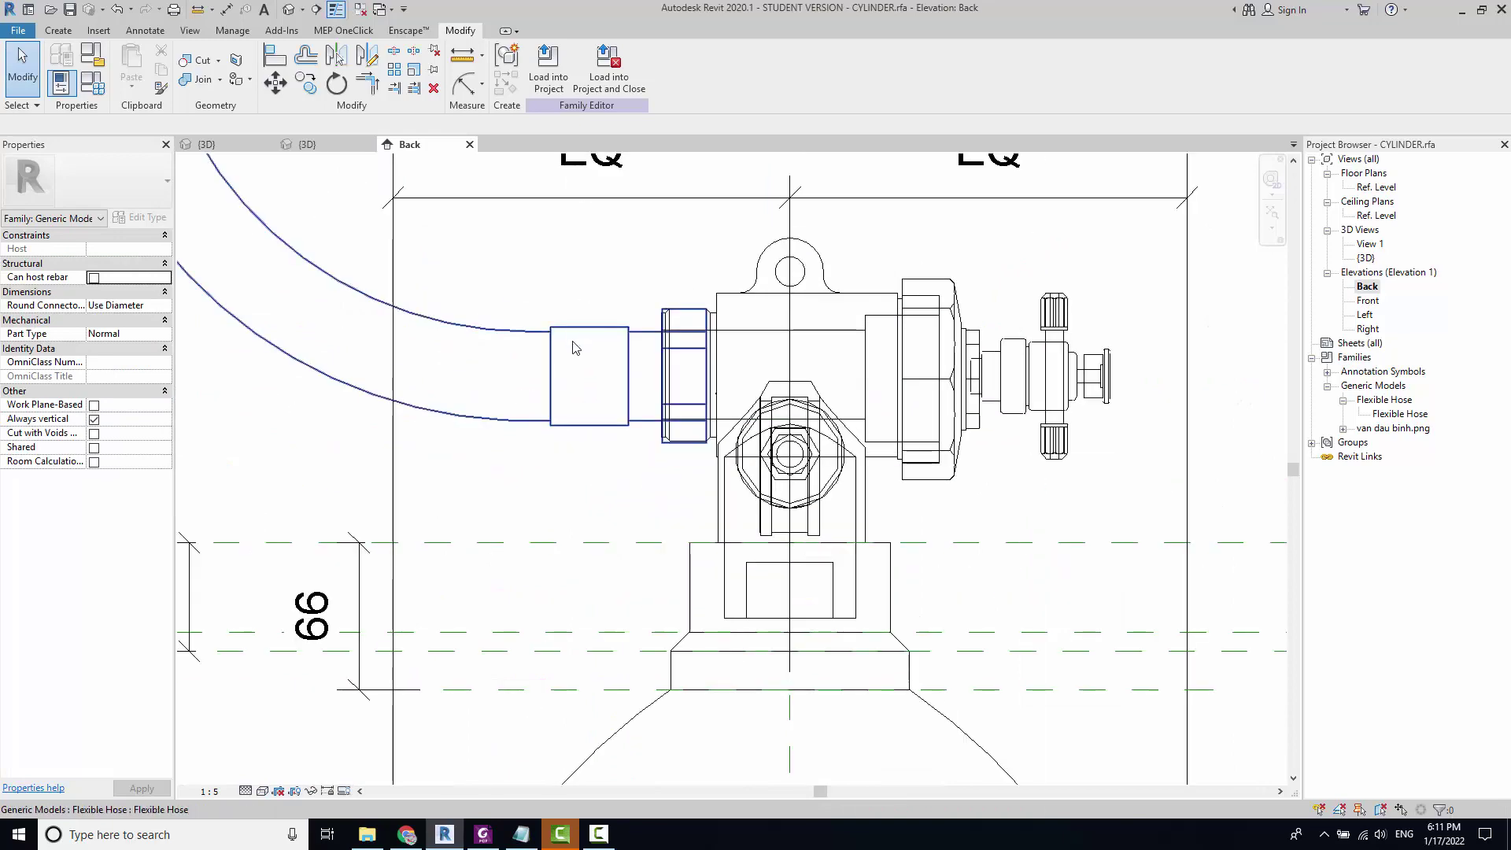
pyautogui.click(571, 340)
pyautogui.press('Escape')
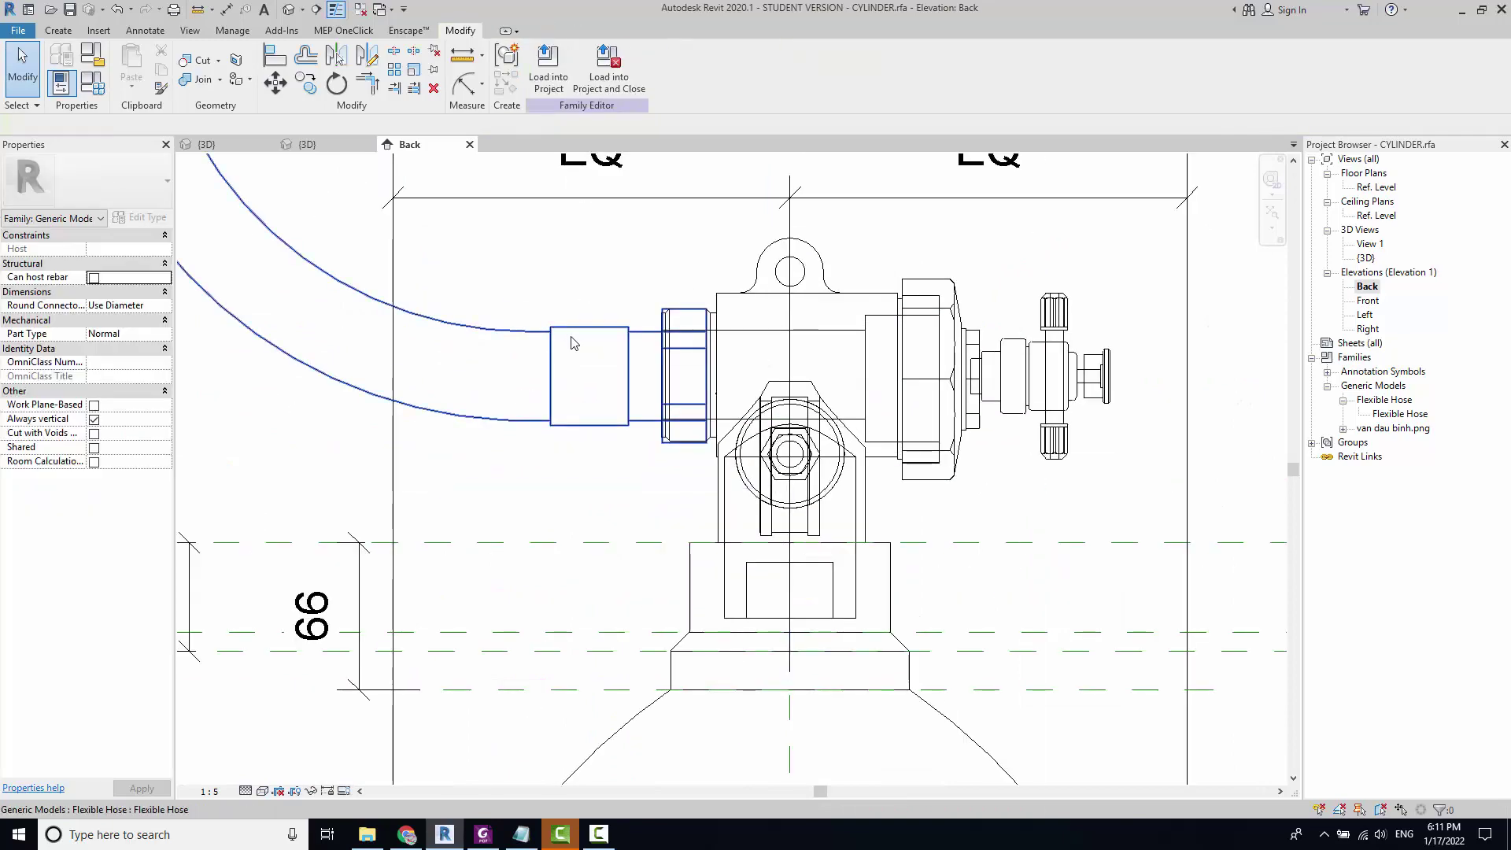
pyautogui.click(573, 340)
pyautogui.press('h')
pyautogui.press('h')
pyautogui.scroll(2, 691, 330)
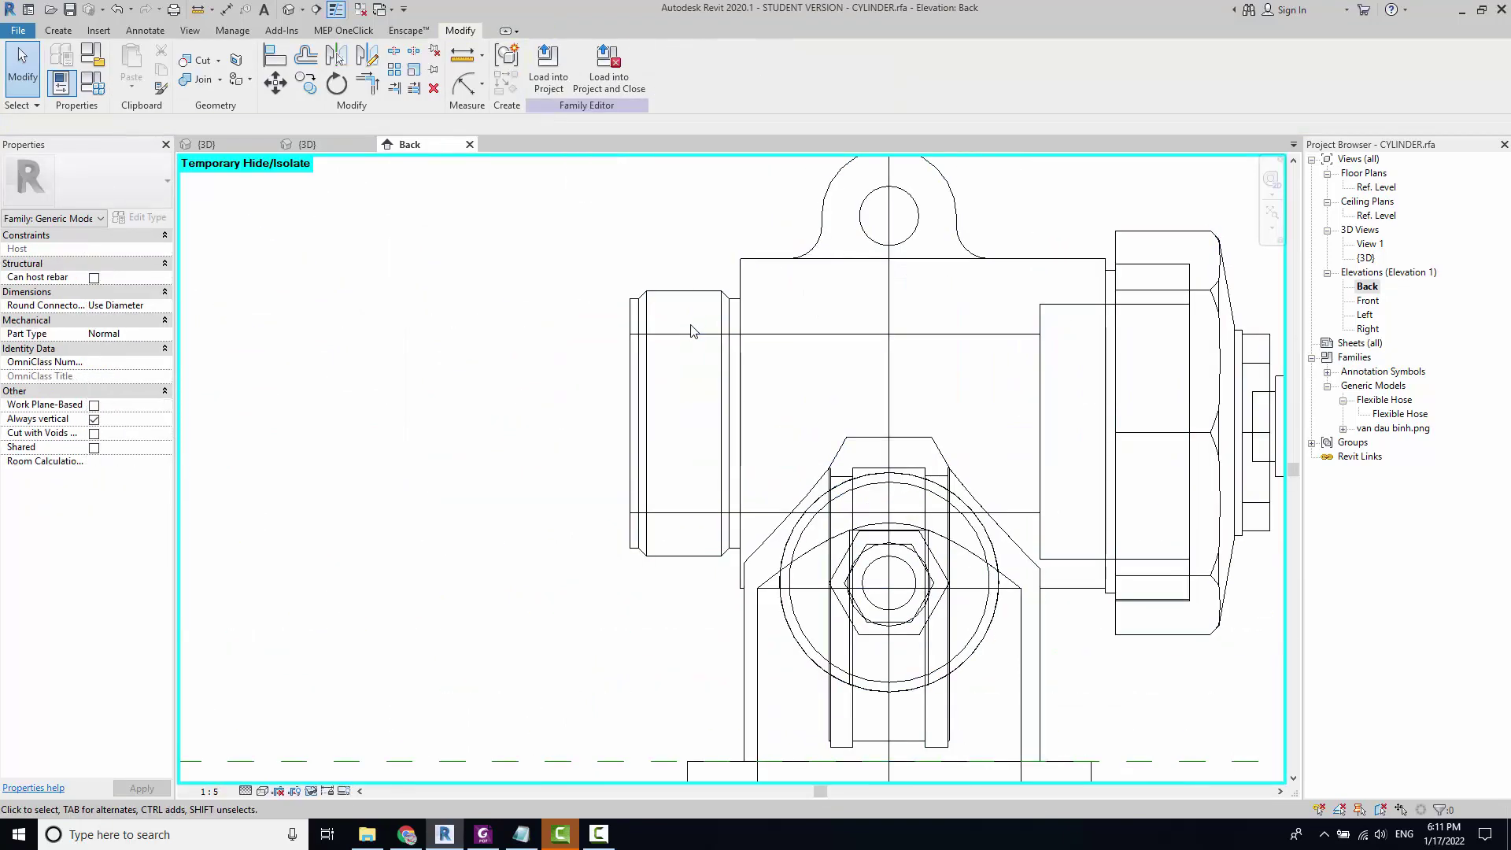
pyautogui.scroll(2, 562, 317)
# Step: Try Aligned Dimension and Model Line at the left fitting, cancel both, and return to 3D
pyautogui.press('i')
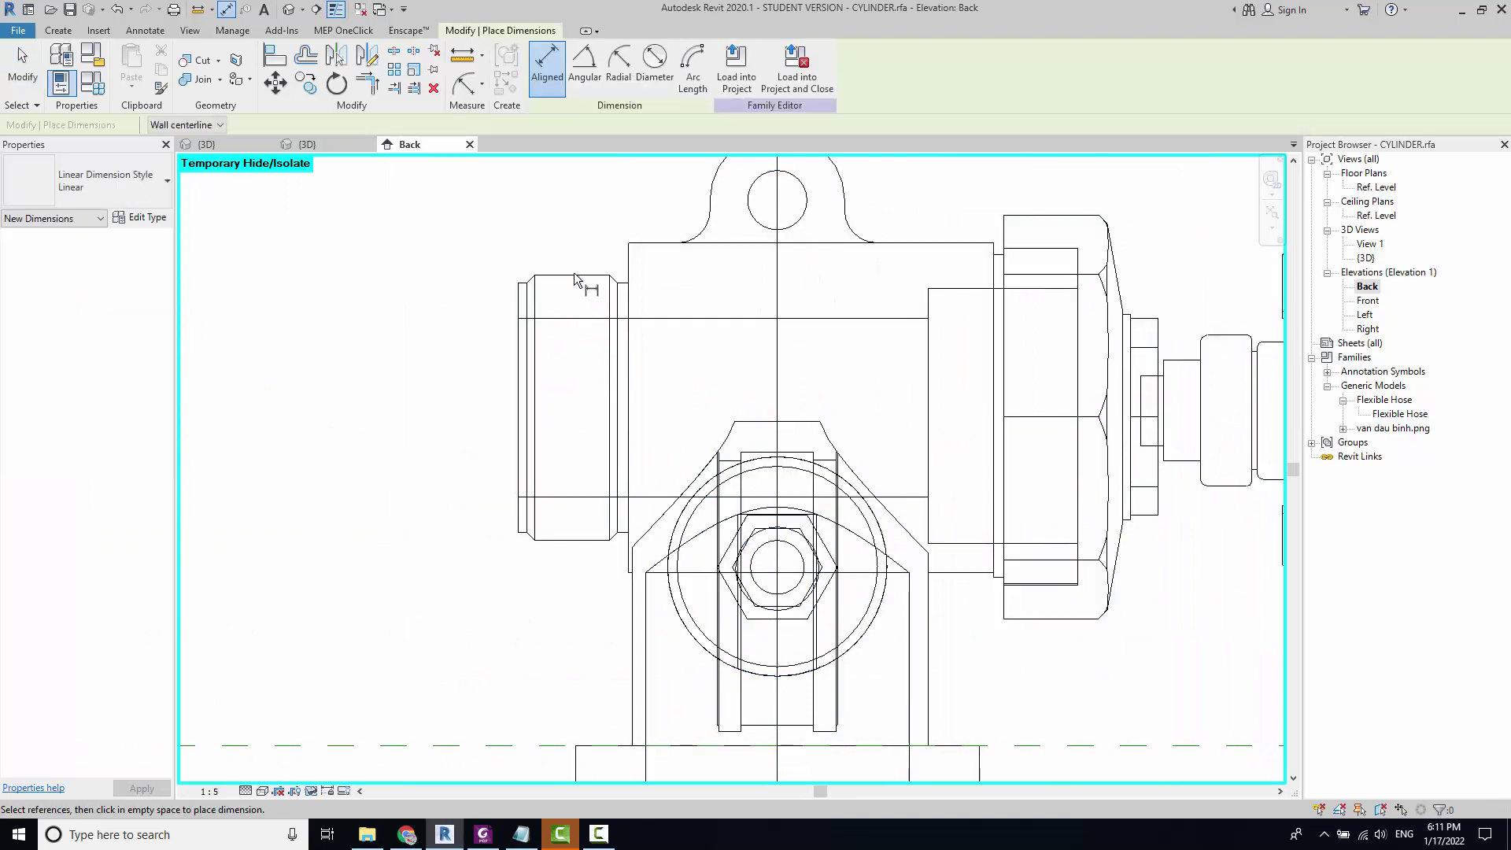
pyautogui.press('Escape')
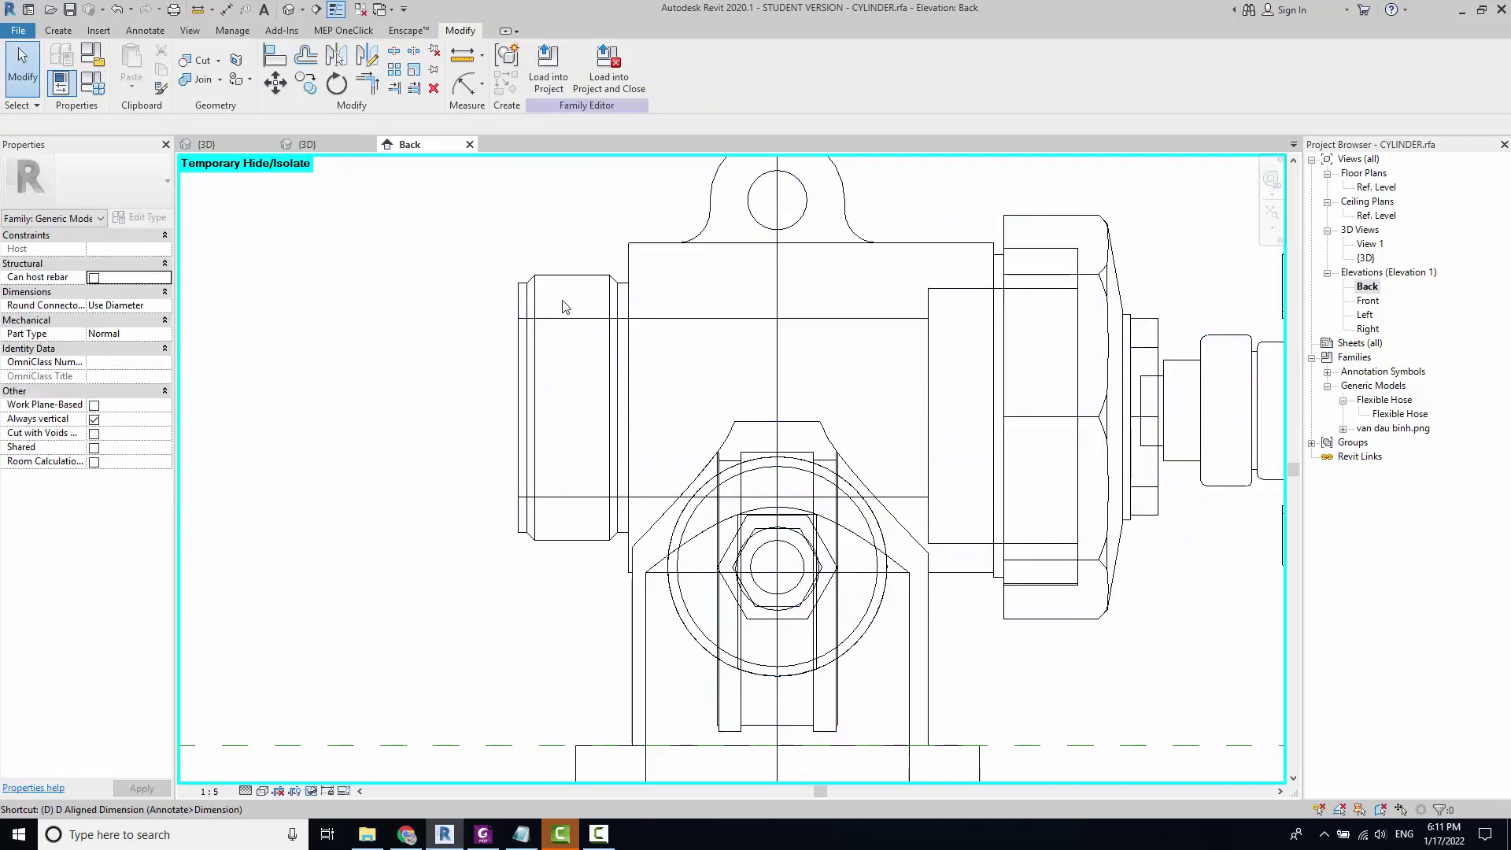
pyautogui.moveTo(520, 286); pyautogui.dragTo(502, 349, button='middle')
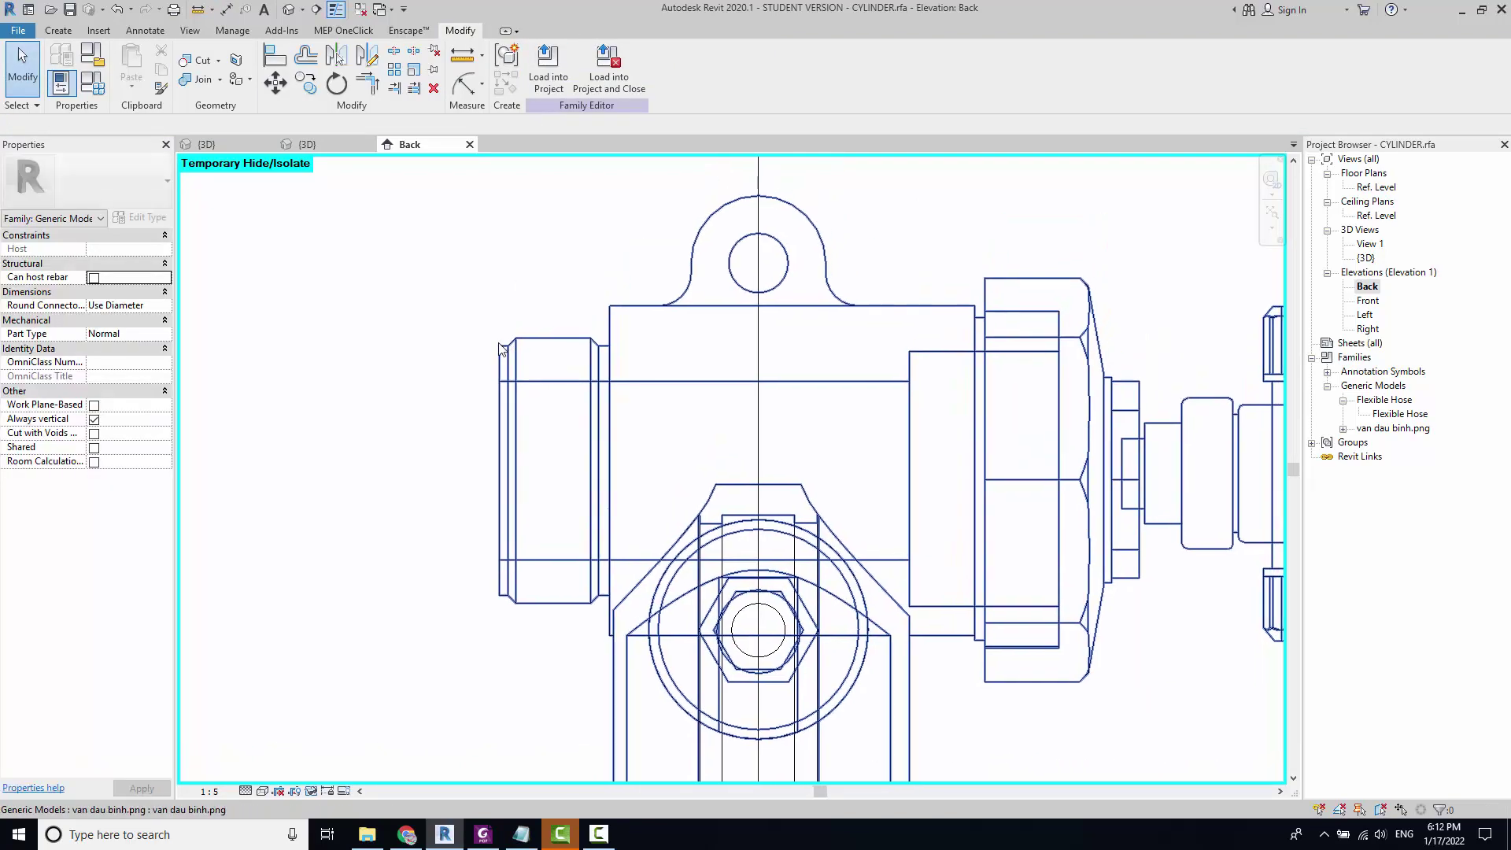
pyautogui.press('i')
pyautogui.scroll(2, 516, 346)
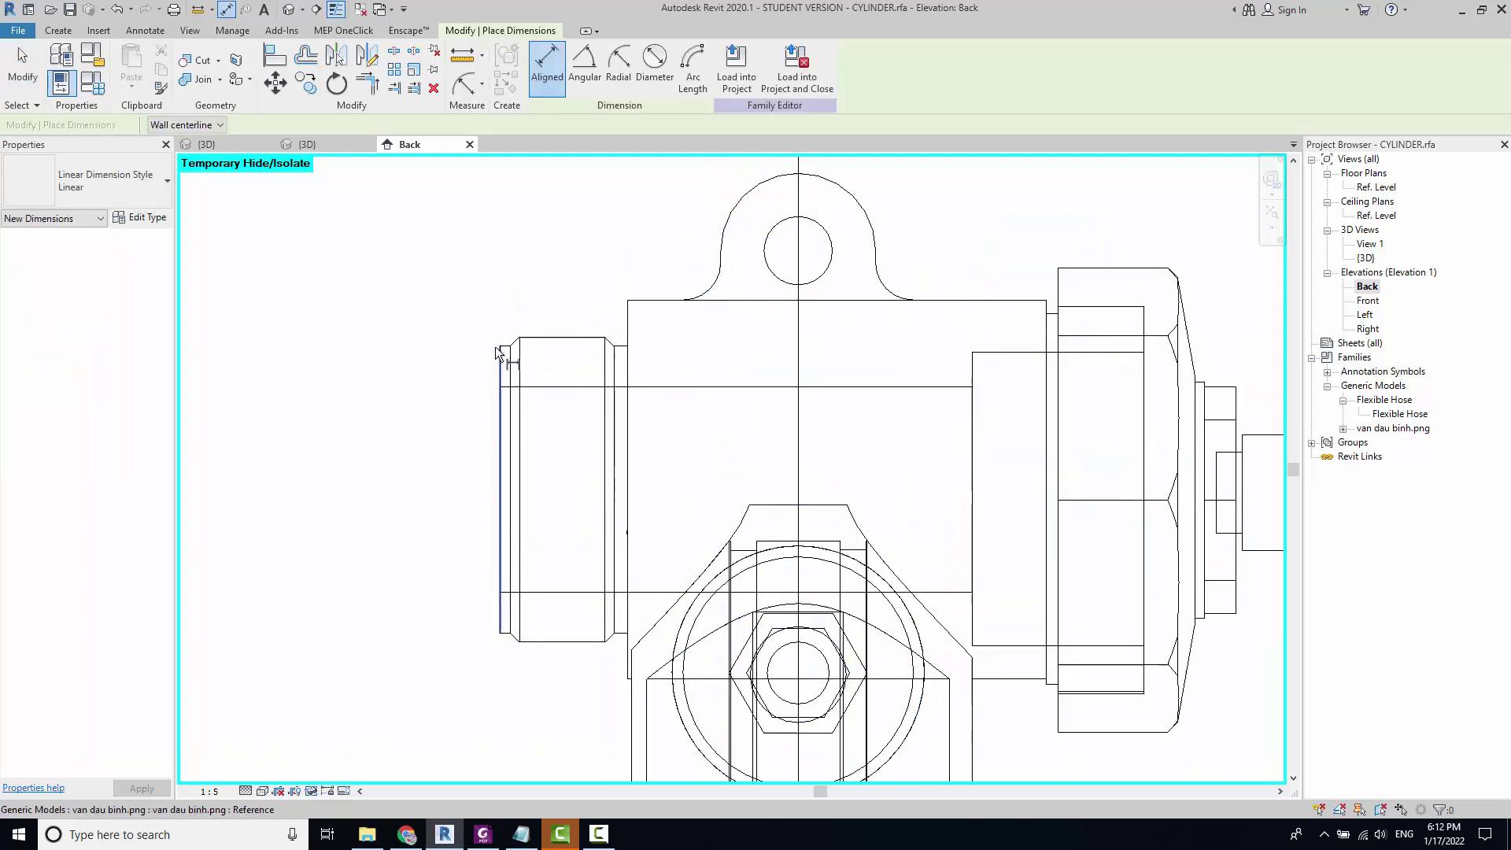
pyautogui.scroll(3, 517, 347)
pyautogui.press('Escape')
pyautogui.press('Escape')
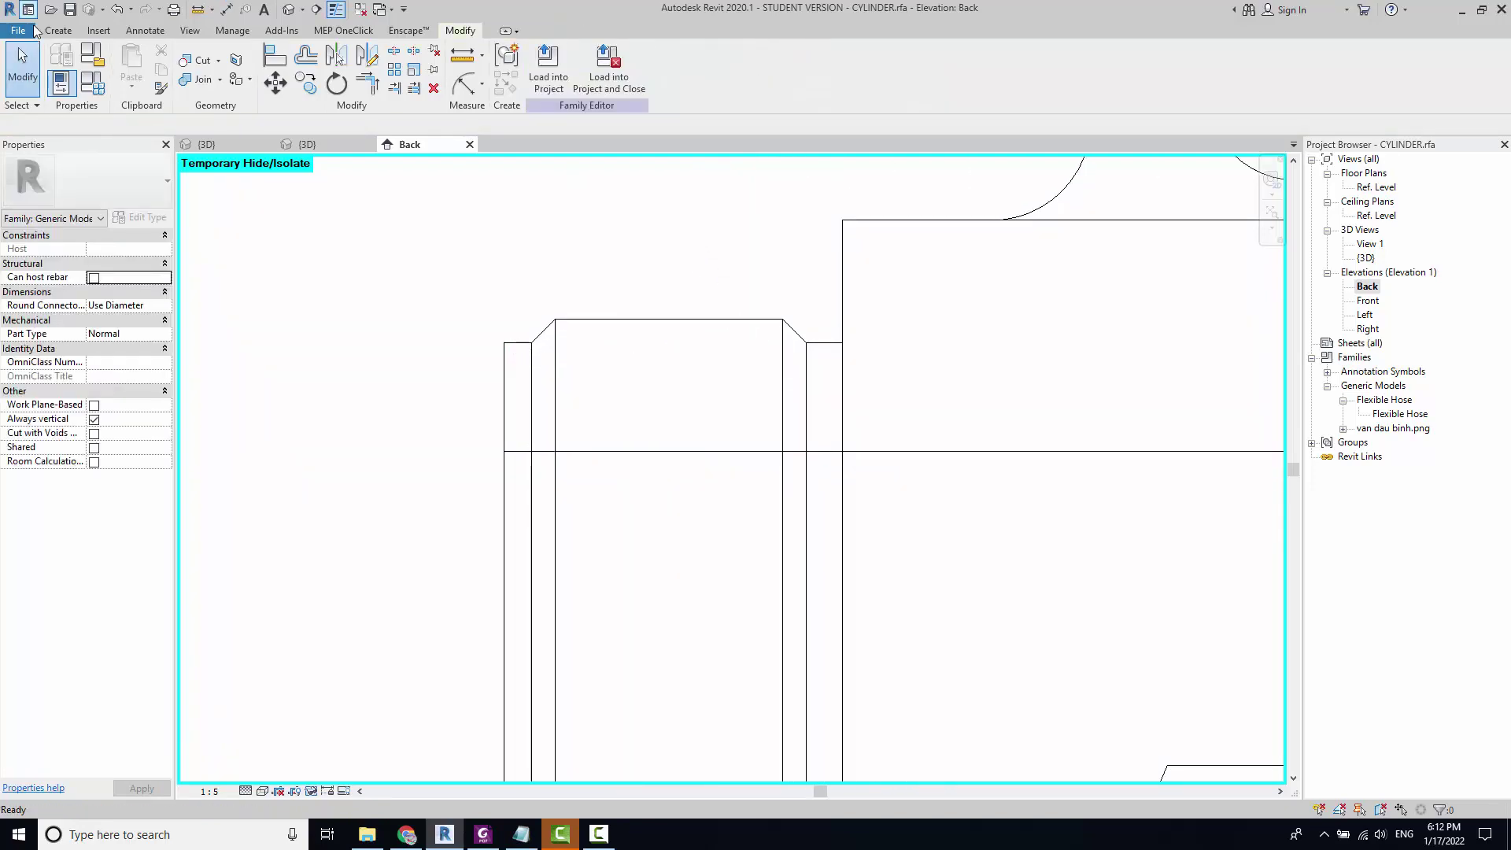
pyautogui.press('l')
pyautogui.press('i')
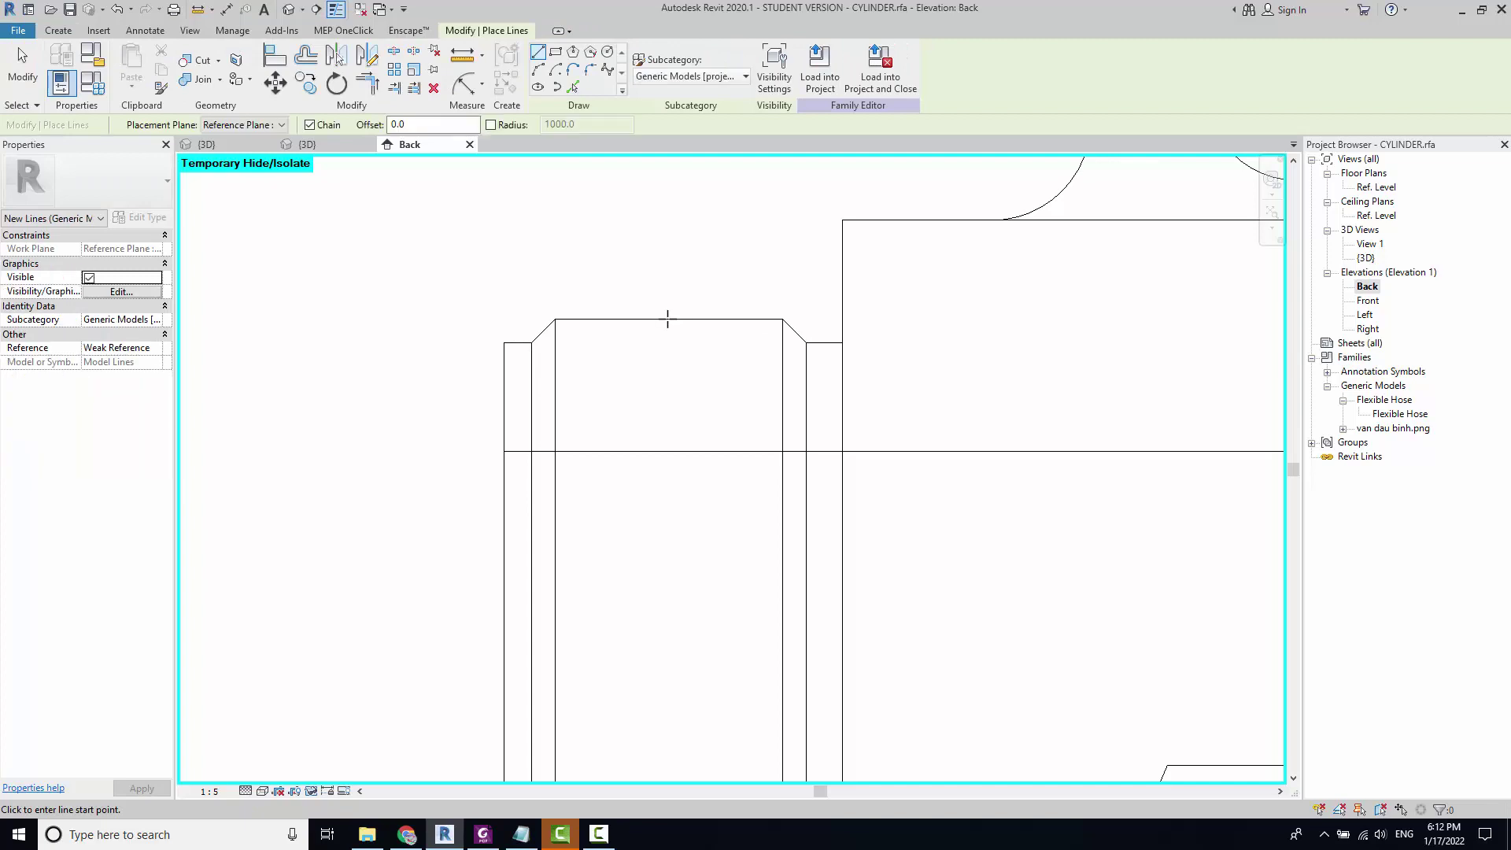
pyautogui.scroll(-3, 673, 632)
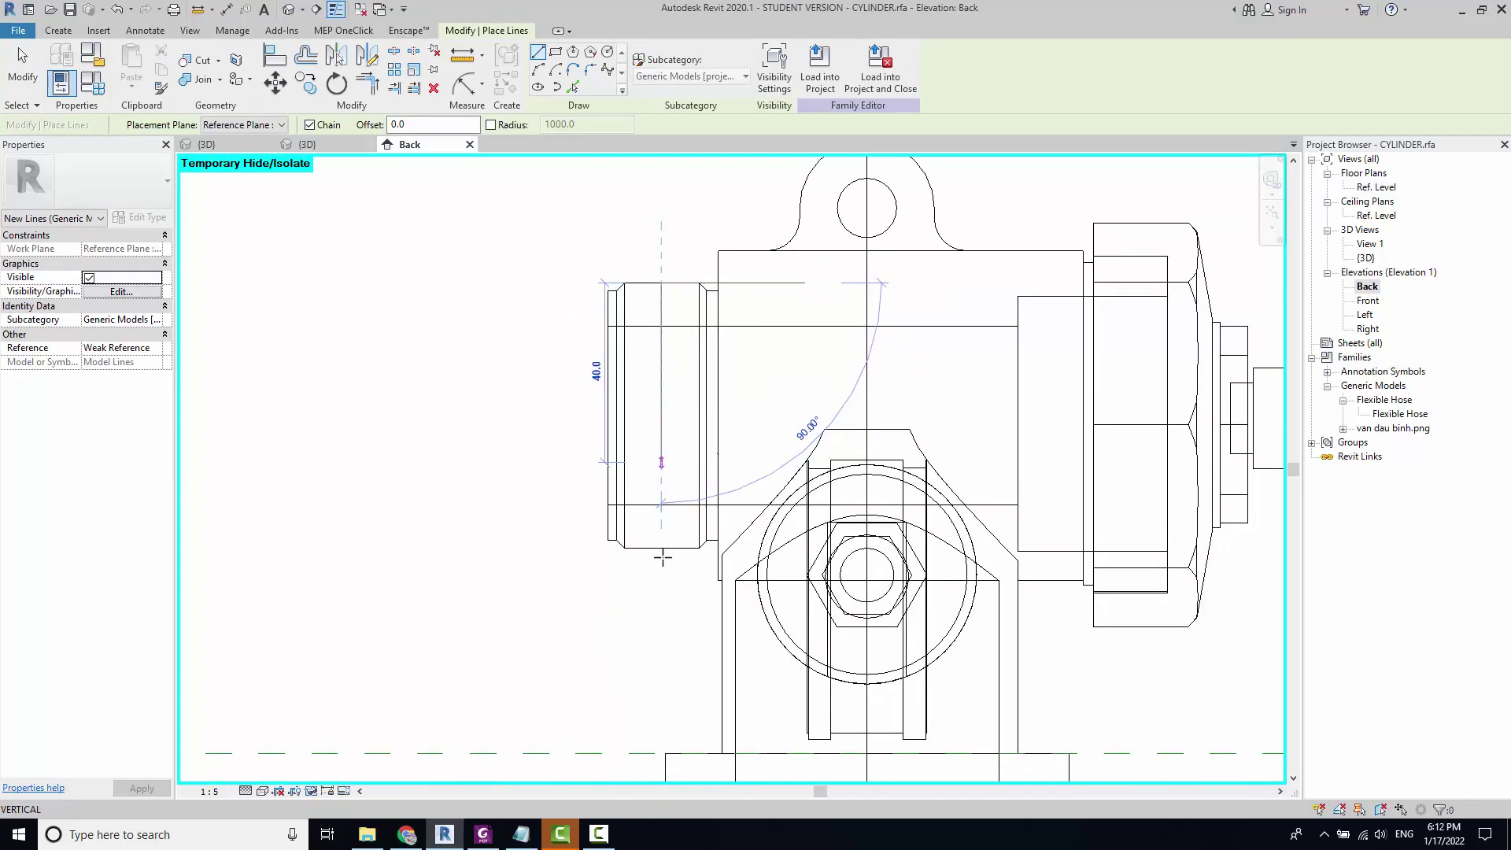
pyautogui.scroll(3, 661, 556)
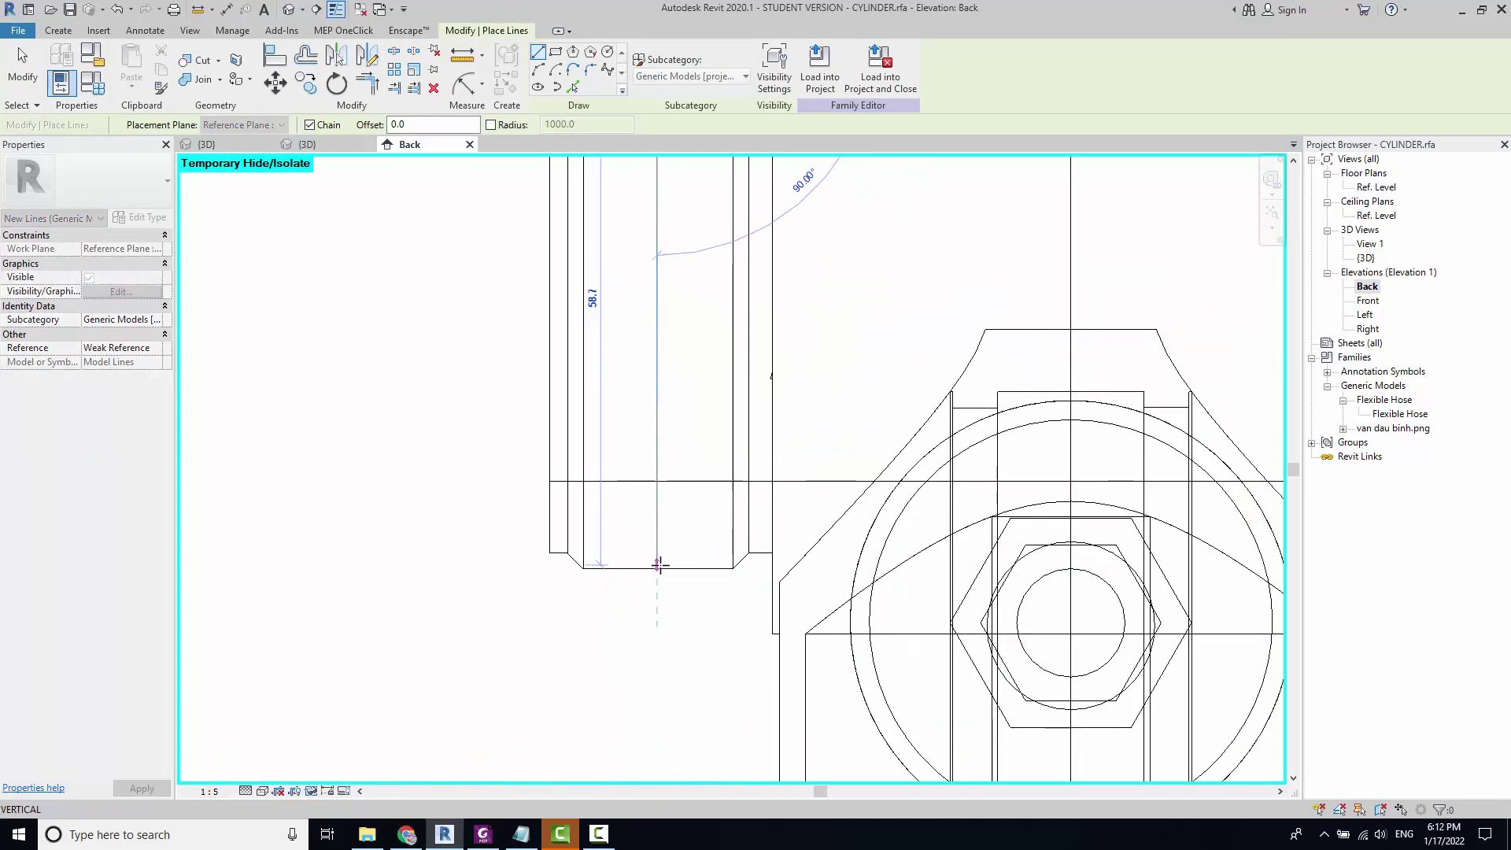
pyautogui.press('Escape')
pyautogui.press('Escape')
pyautogui.click(311, 144)
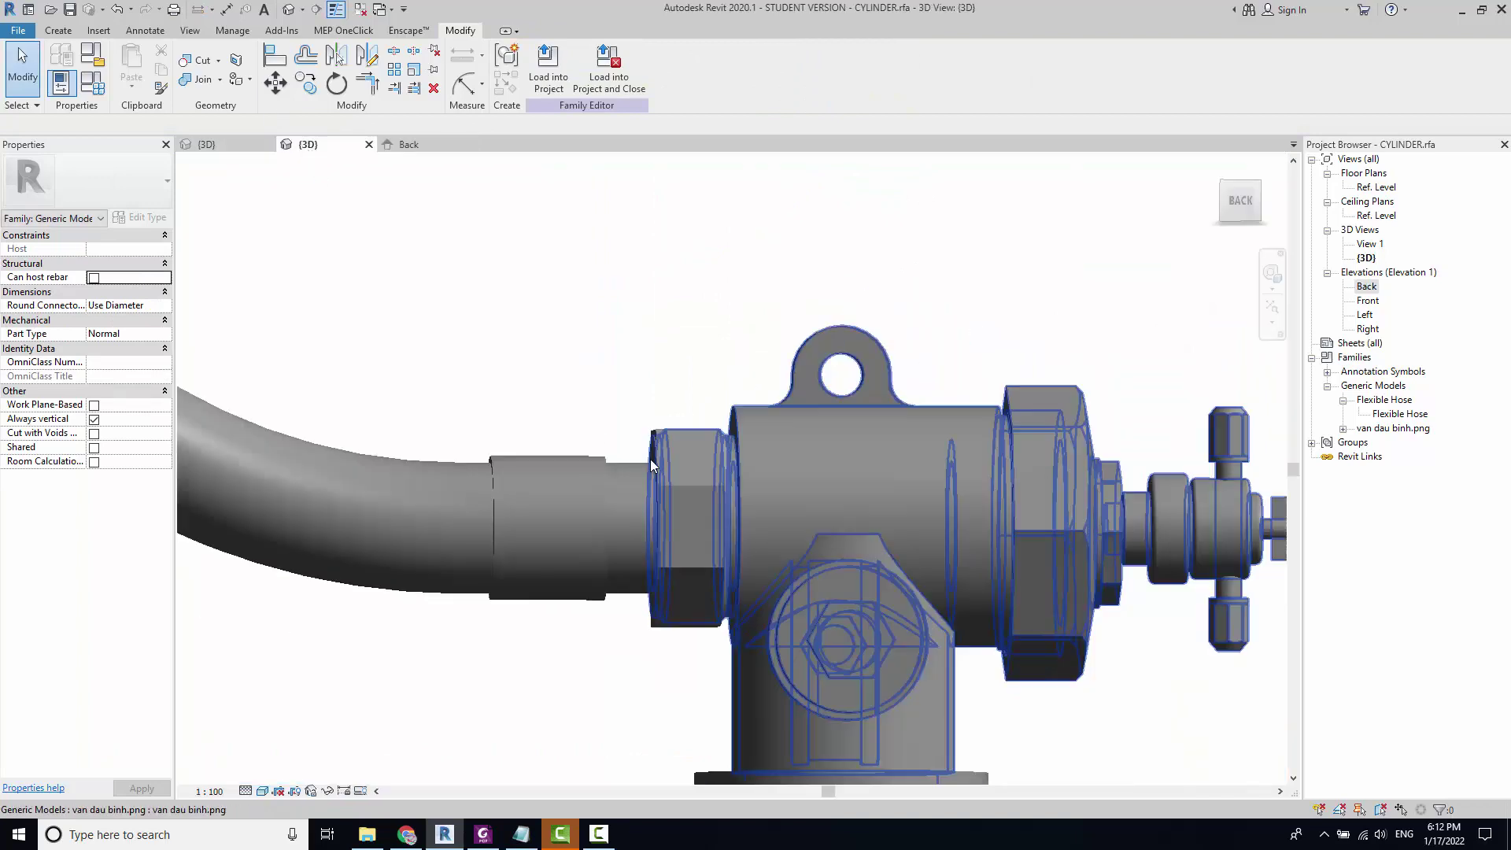
# Step: Edit the Flexible Hose family and select the nut extrusion in its Back elevation
pyautogui.scroll(-3, 632, 460)
pyautogui.scroll(3, 633, 460)
pyautogui.doubleClick(633, 460)
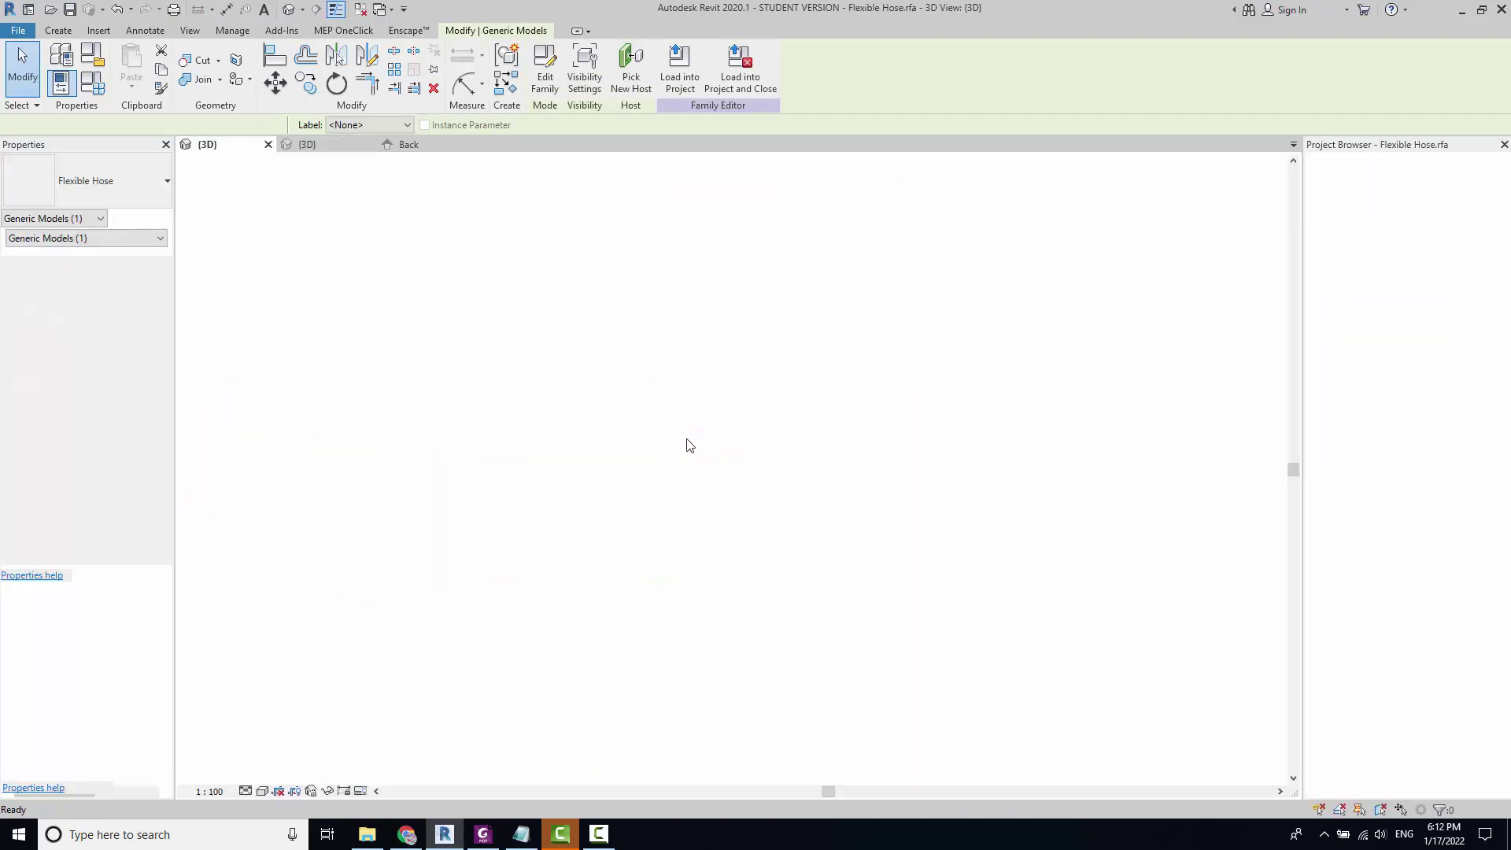
pyautogui.doubleClick(1359, 192)
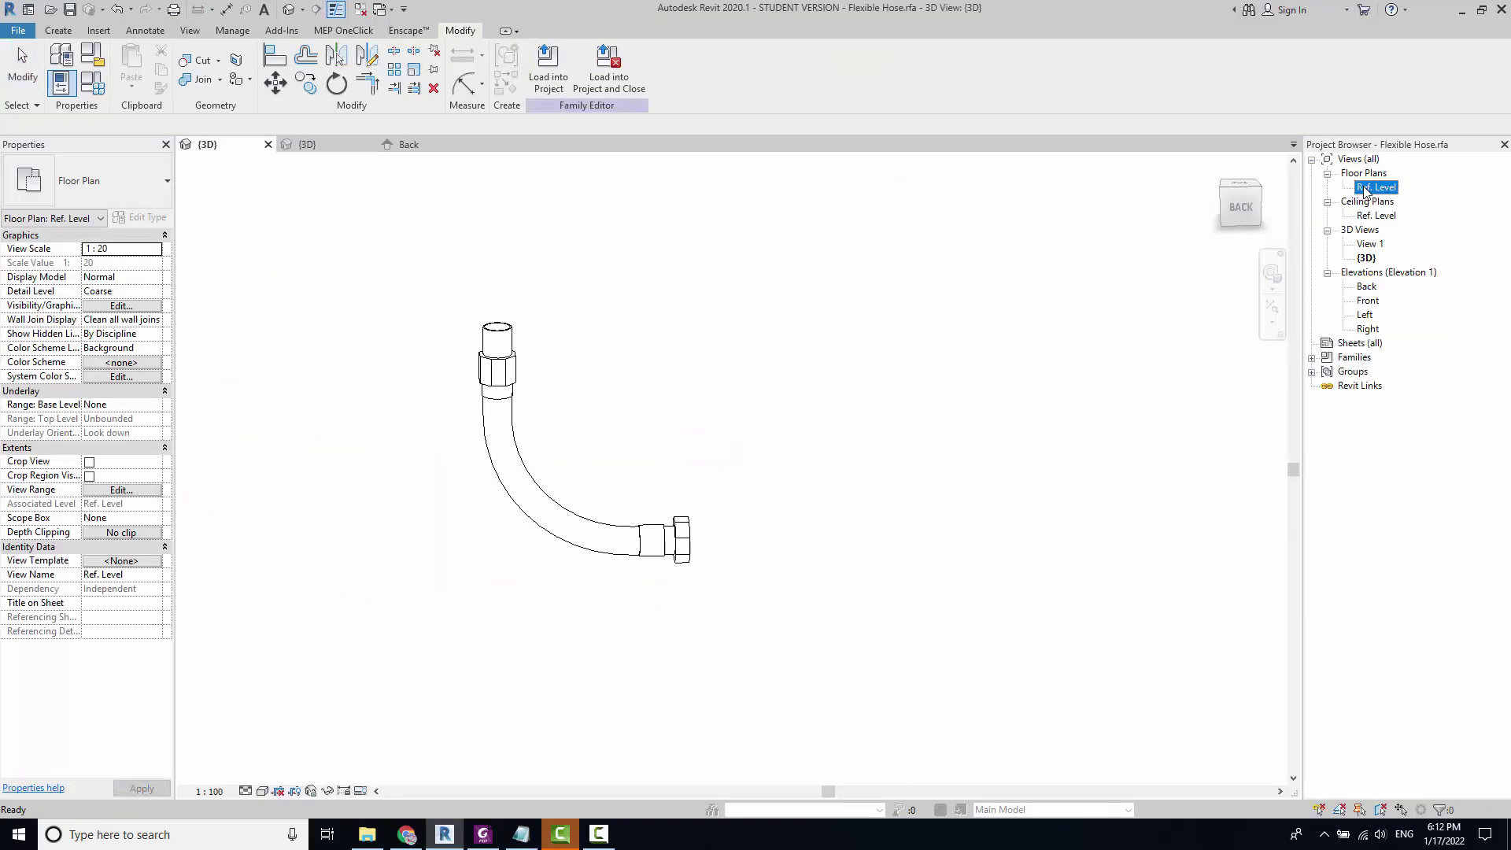
pyautogui.scroll(1, 768, 453)
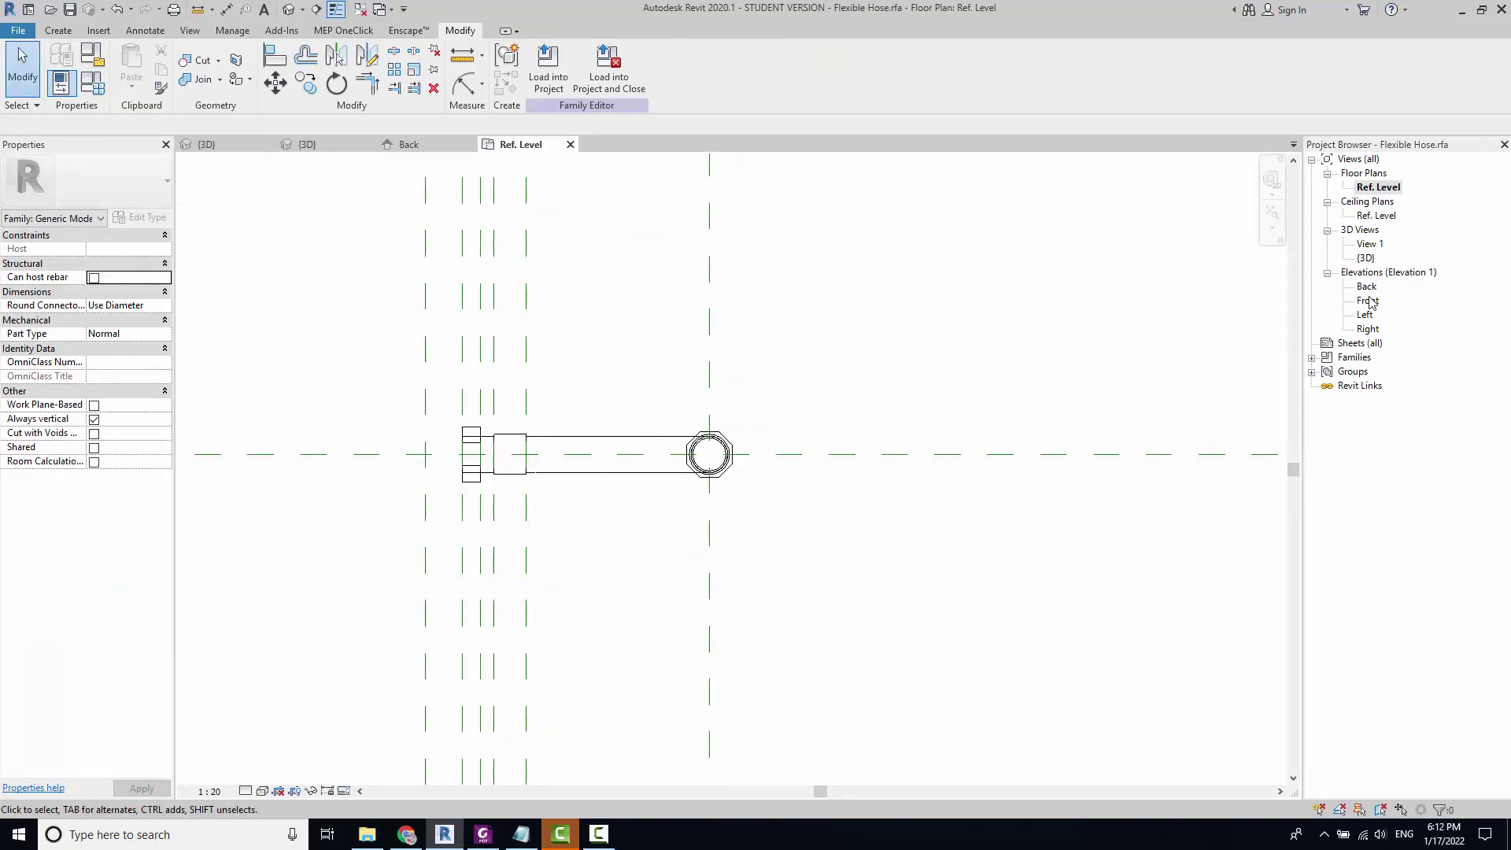
pyautogui.doubleClick(1368, 287)
pyautogui.scroll(2, 852, 572)
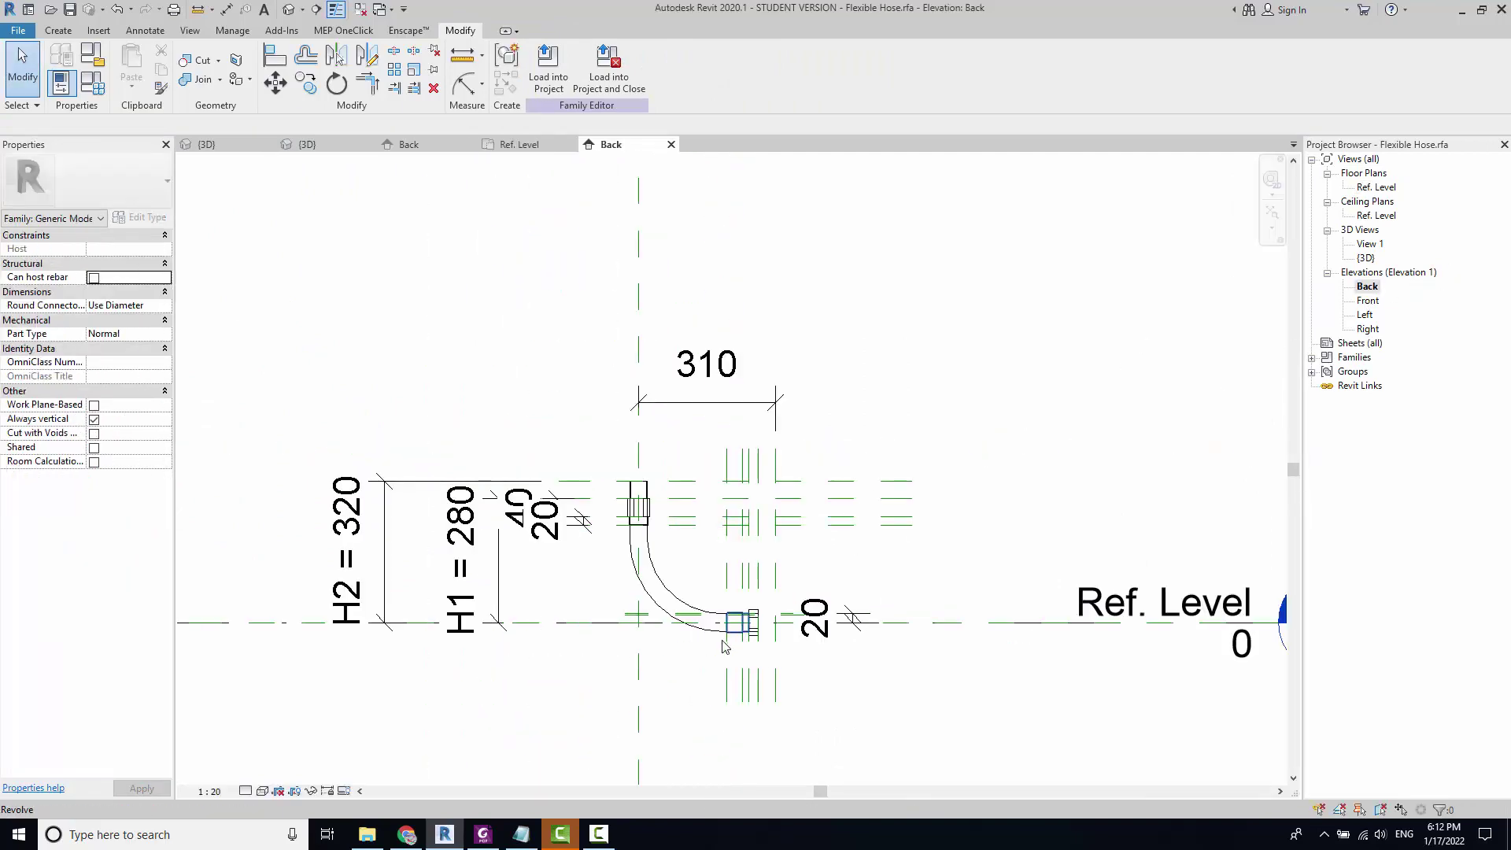
pyautogui.scroll(3, 852, 572)
pyautogui.click(846, 542)
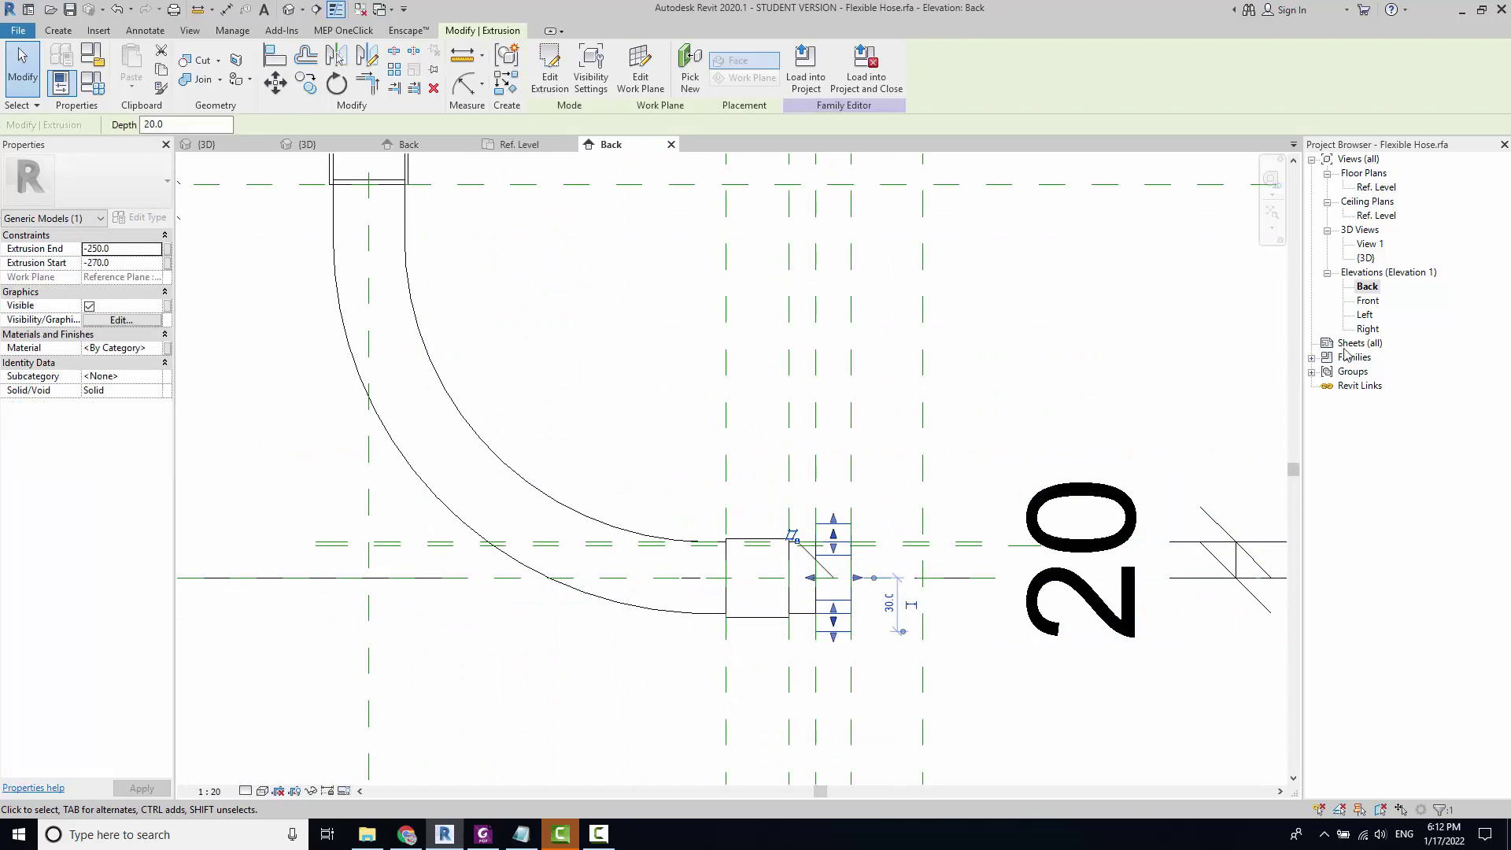
# Step: Delete the old octagonal nut extrusion from the hose end in the Left elevation
pyautogui.doubleClick(1365, 314)
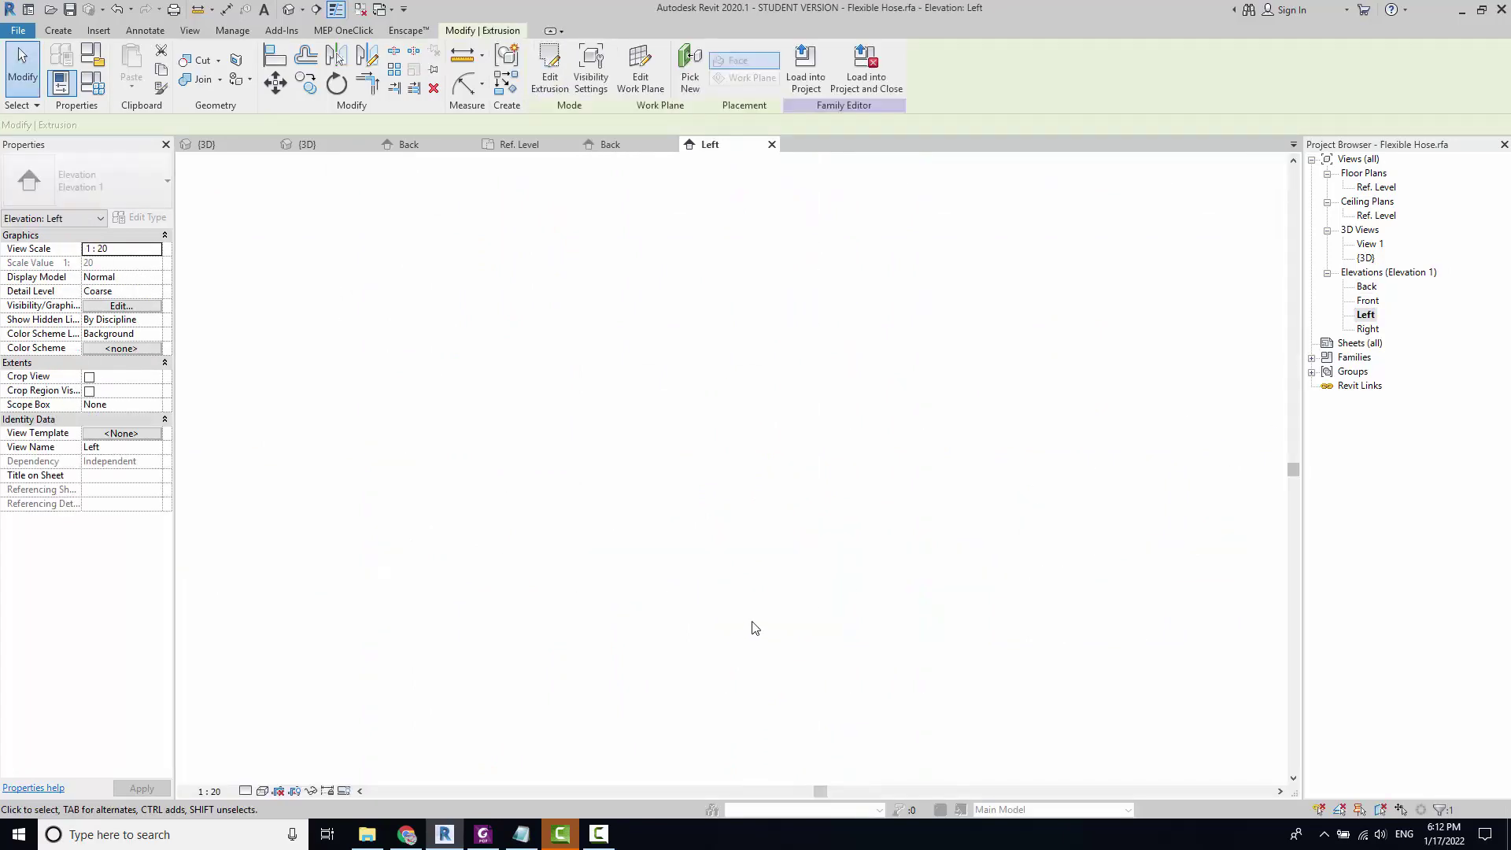
pyautogui.scroll(1, 472, 736)
pyautogui.scroll(2, 480, 724)
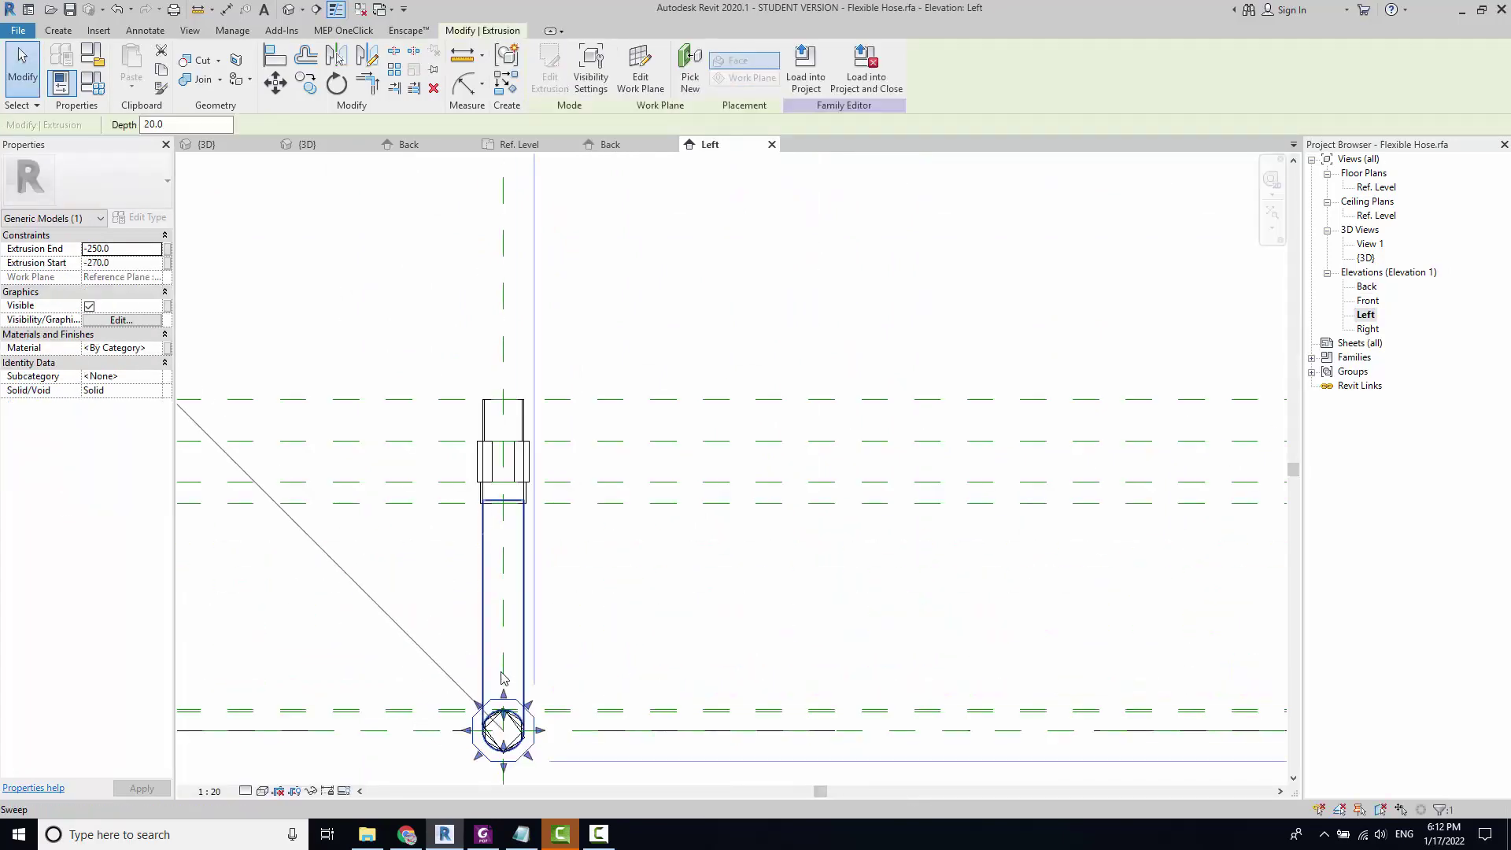
pyautogui.scroll(2, 488, 716)
pyautogui.press('Escape')
pyautogui.moveTo(540, 693); pyautogui.dragTo(599, 498, button='middle')
pyautogui.scroll(2, 598, 498)
pyautogui.click(559, 433)
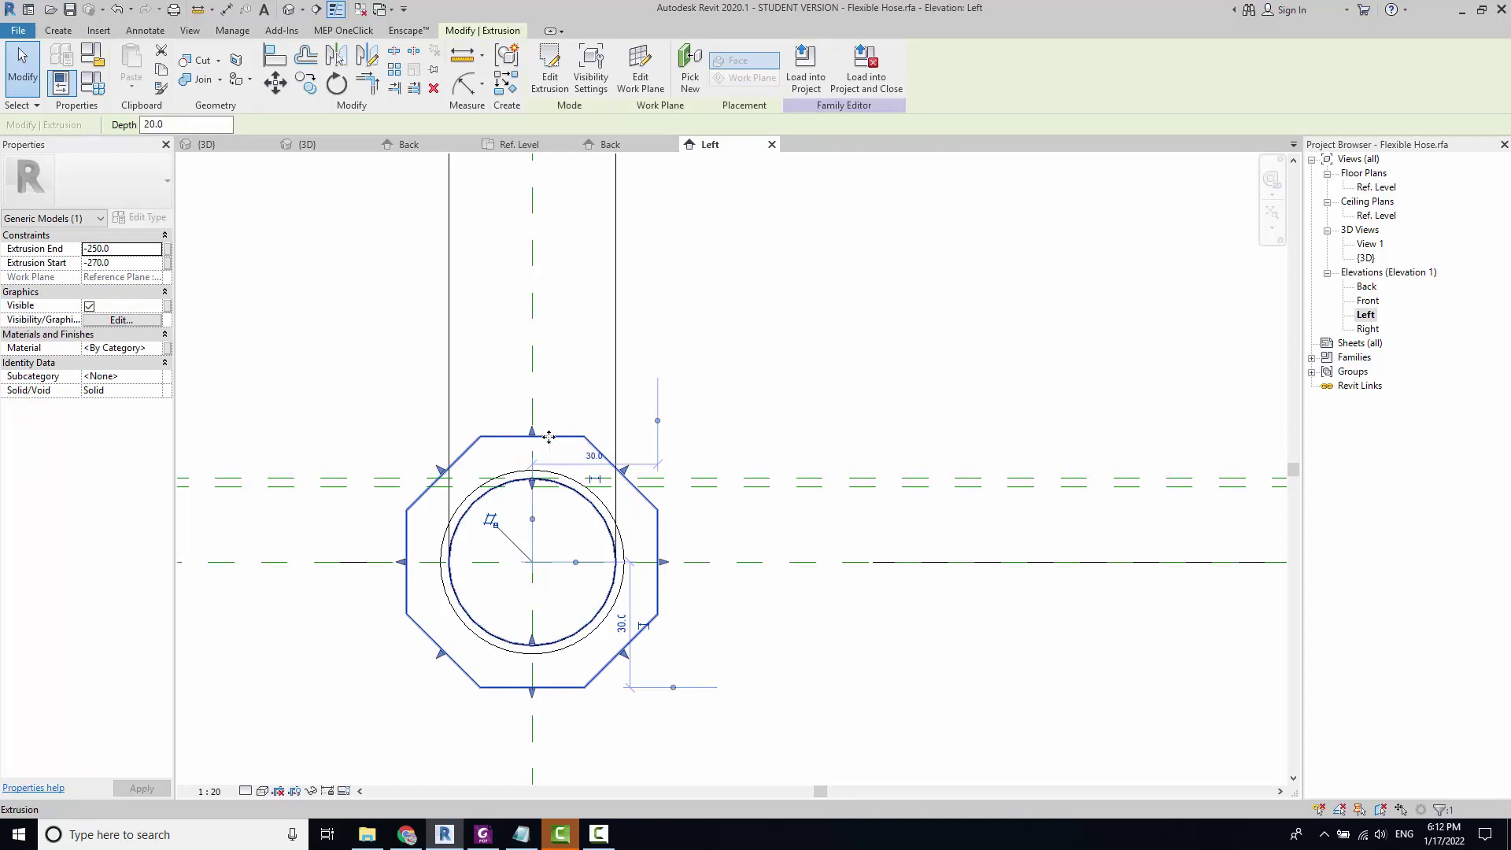
pyautogui.press('Delete')
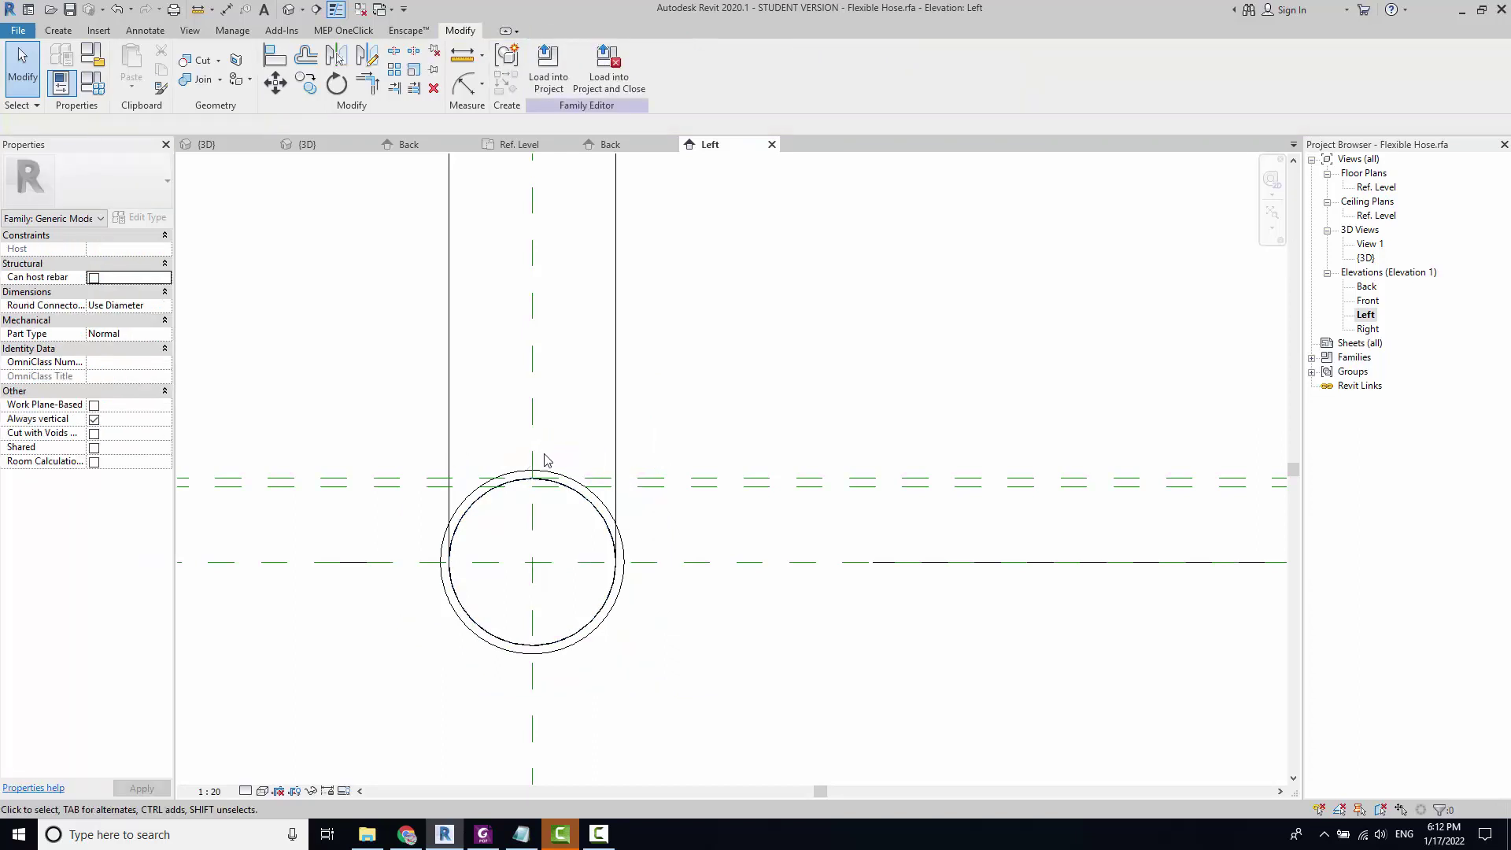
pyautogui.click(57, 32)
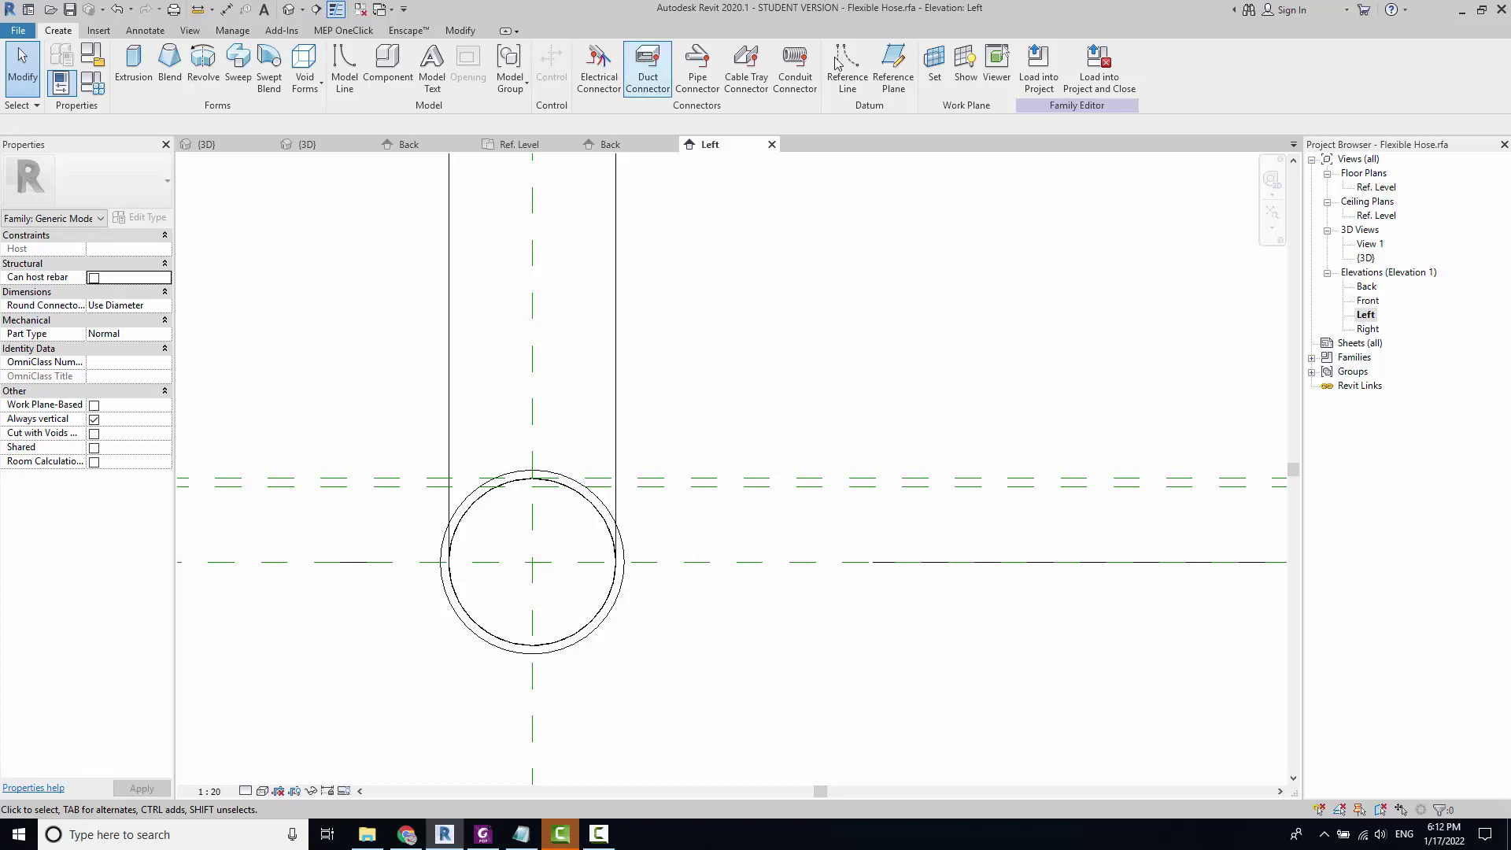
# Step: Start a new extrusion with a radius-30 circle centred on the hose axis
pyautogui.click(134, 70)
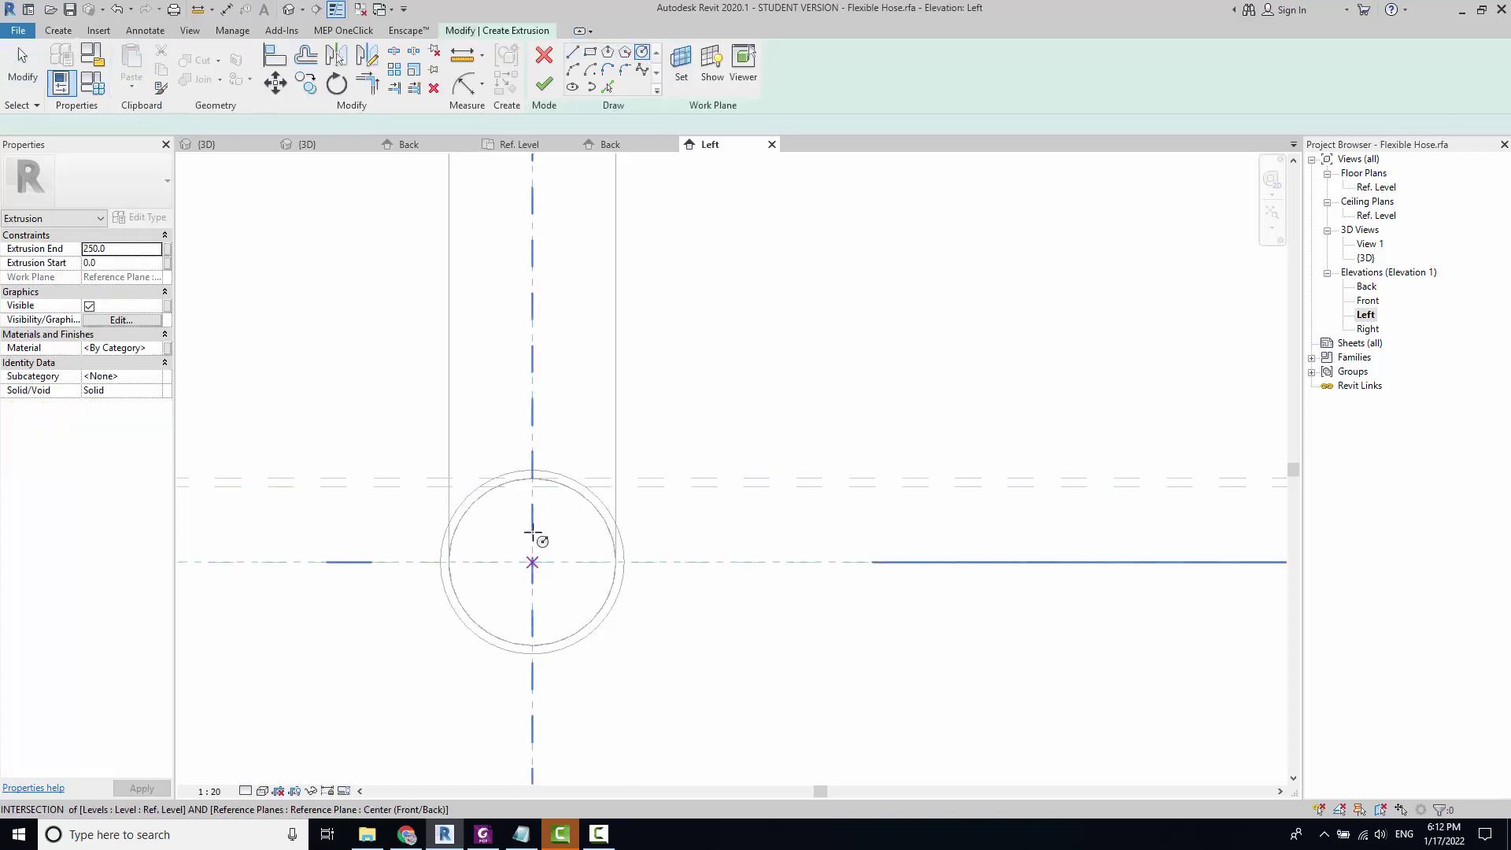
pyautogui.click(532, 562)
pyautogui.write('30')
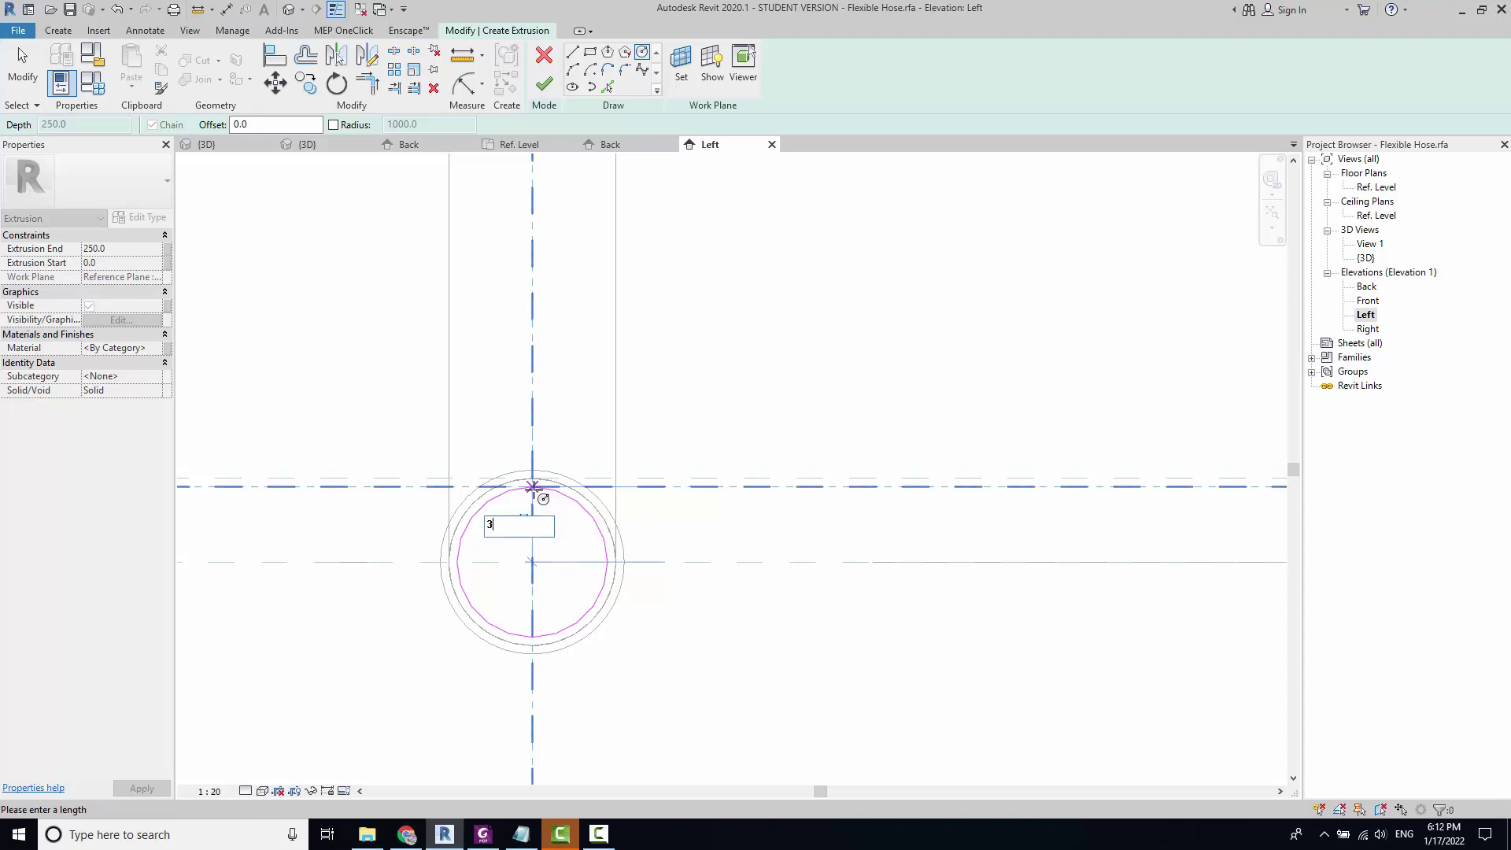
pyautogui.press('Return')
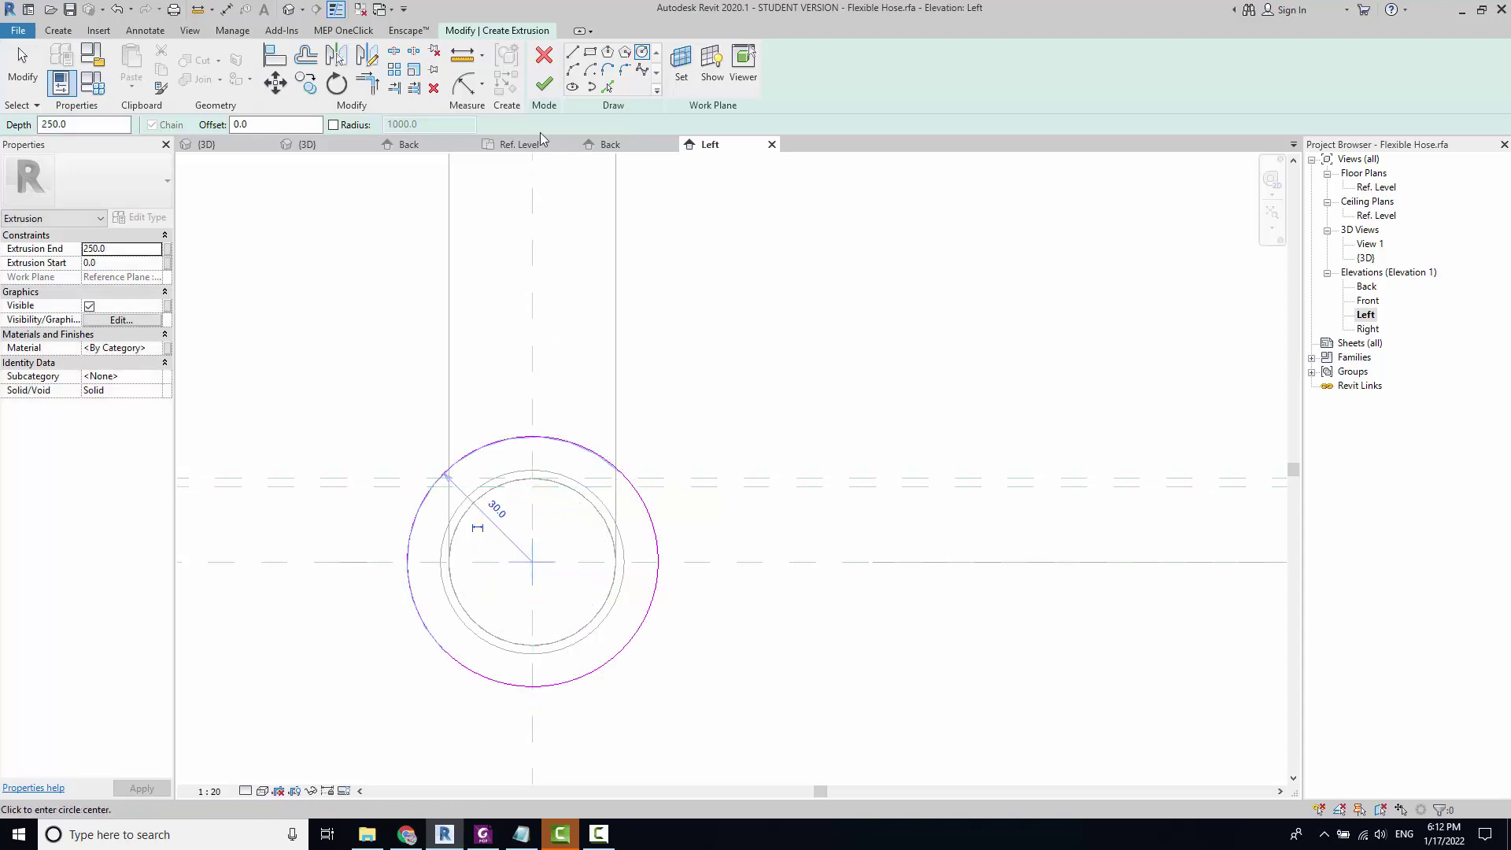
# Step: Add an 8-sided circumscribed polygon around the circle and finish the nut extrusion
pyautogui.click(624, 53)
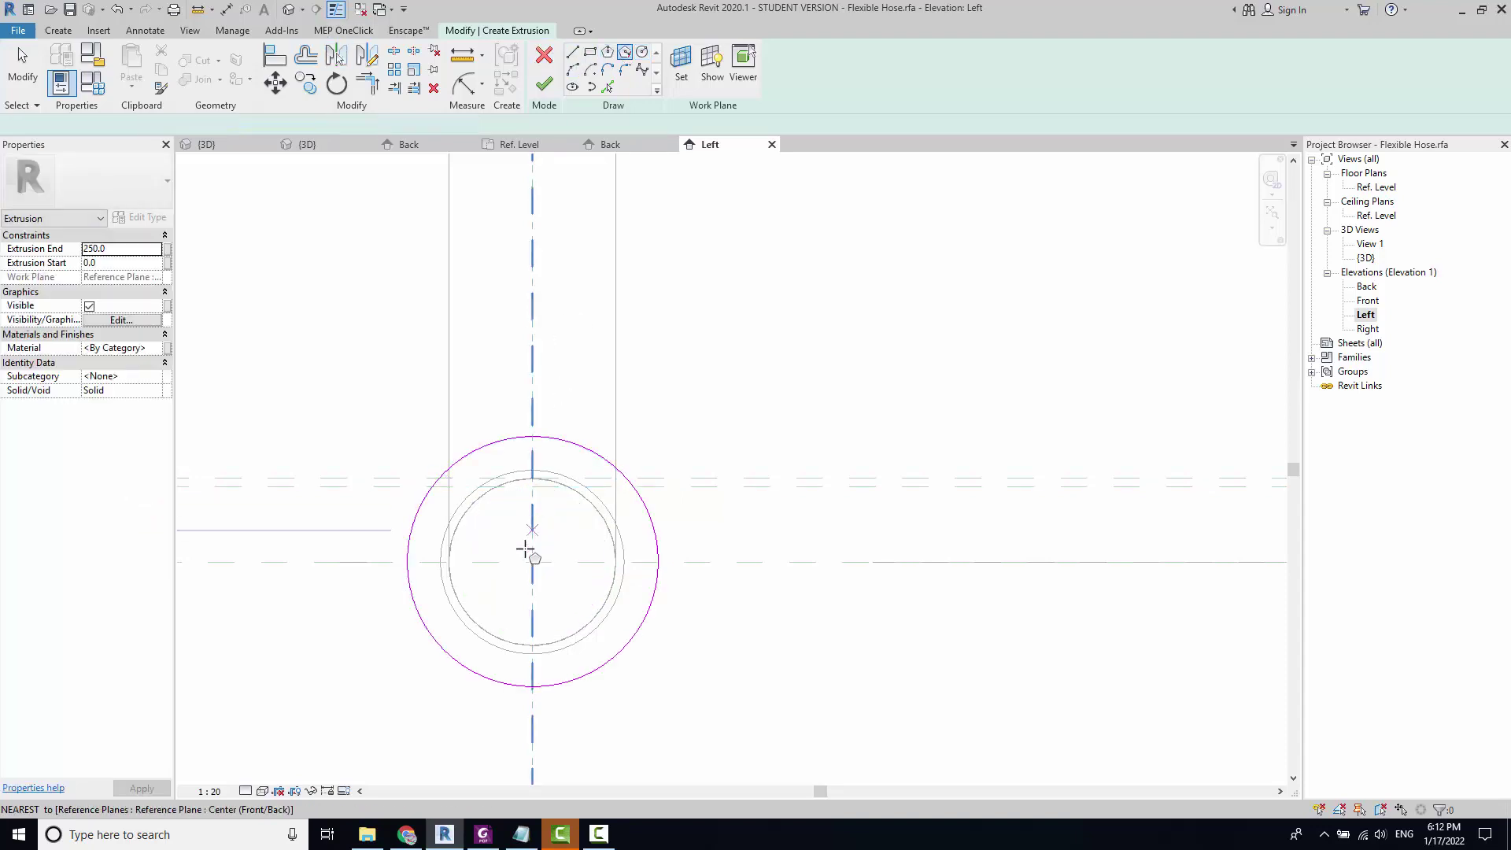
pyautogui.click(532, 562)
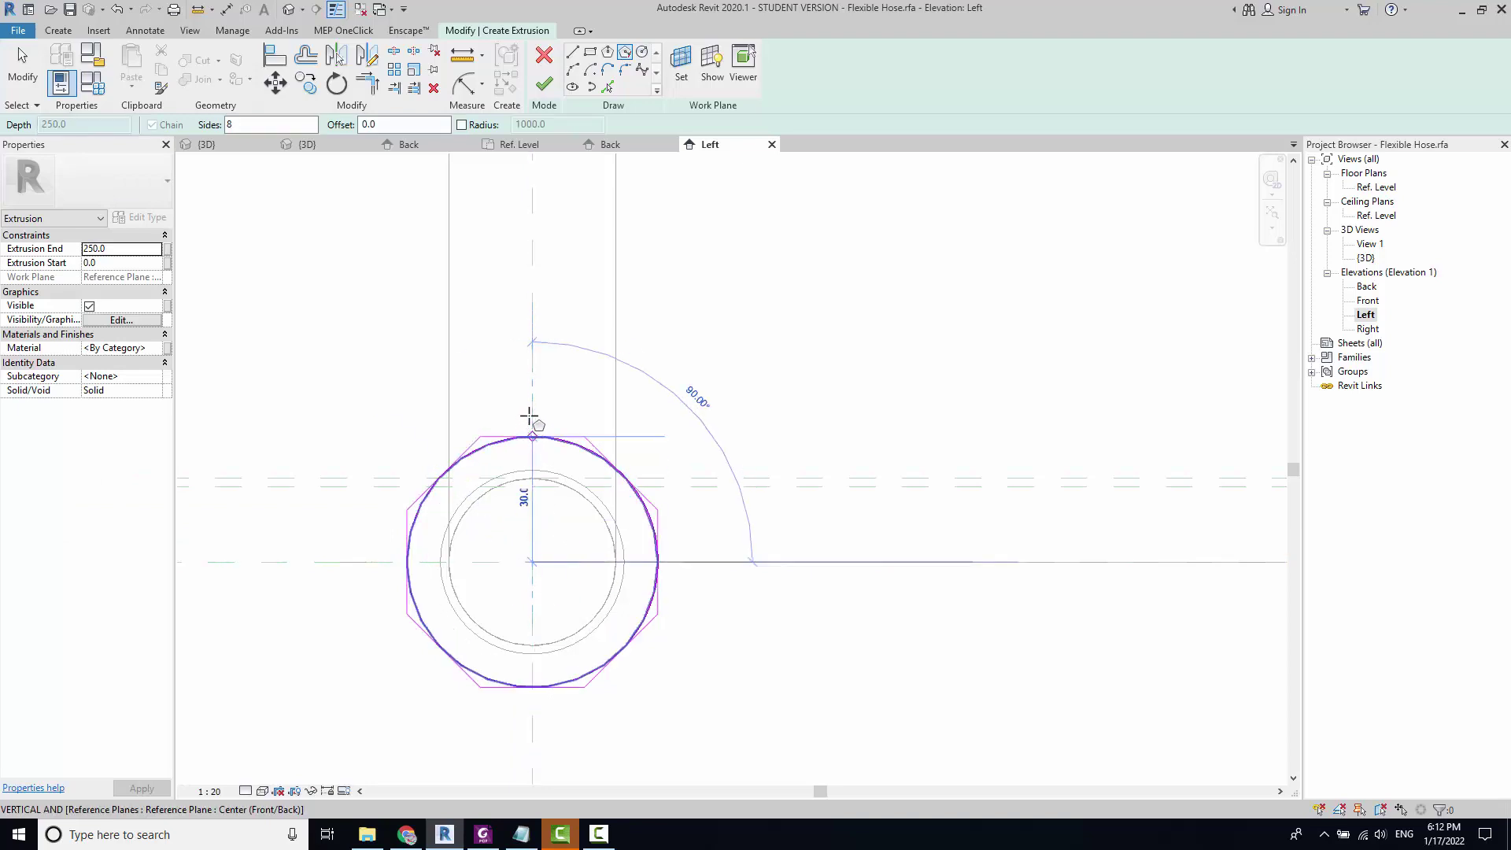
pyautogui.scroll(3, 529, 416)
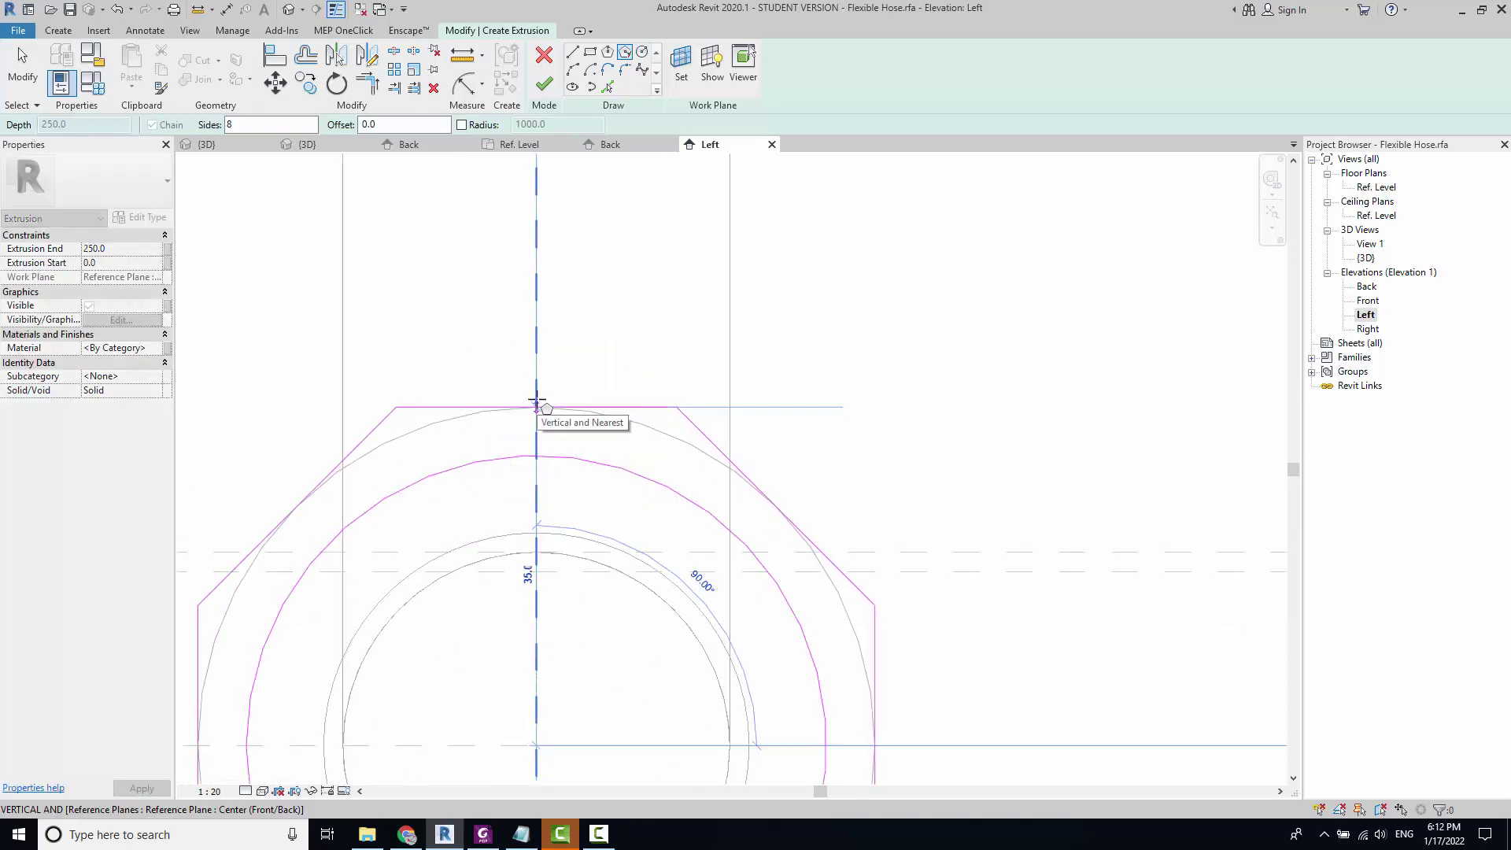
pyautogui.click(536, 403)
pyautogui.click(544, 83)
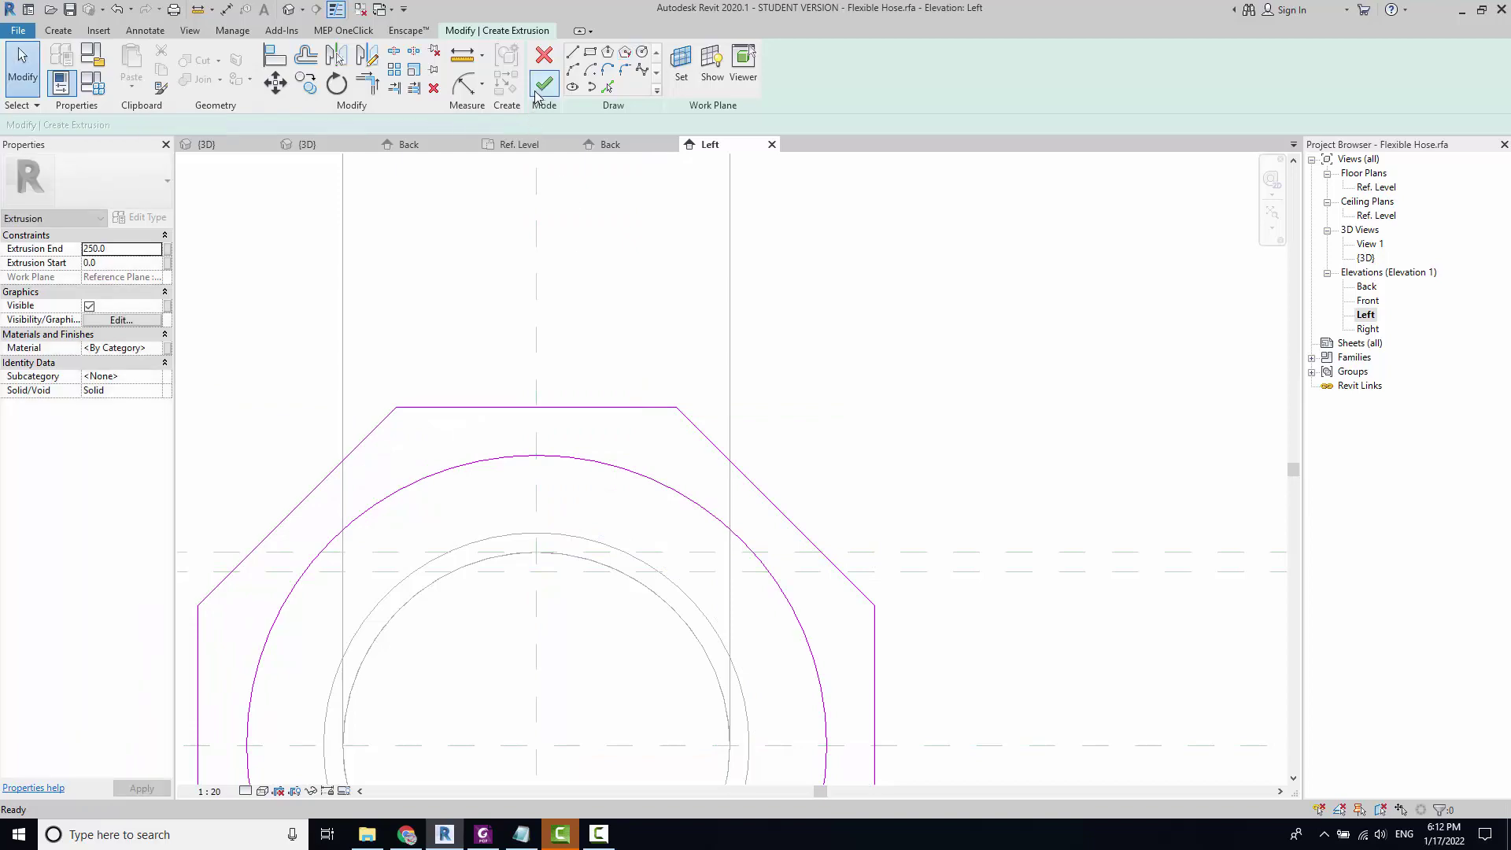
pyautogui.click(908, 398)
pyautogui.scroll(-5, 907, 398)
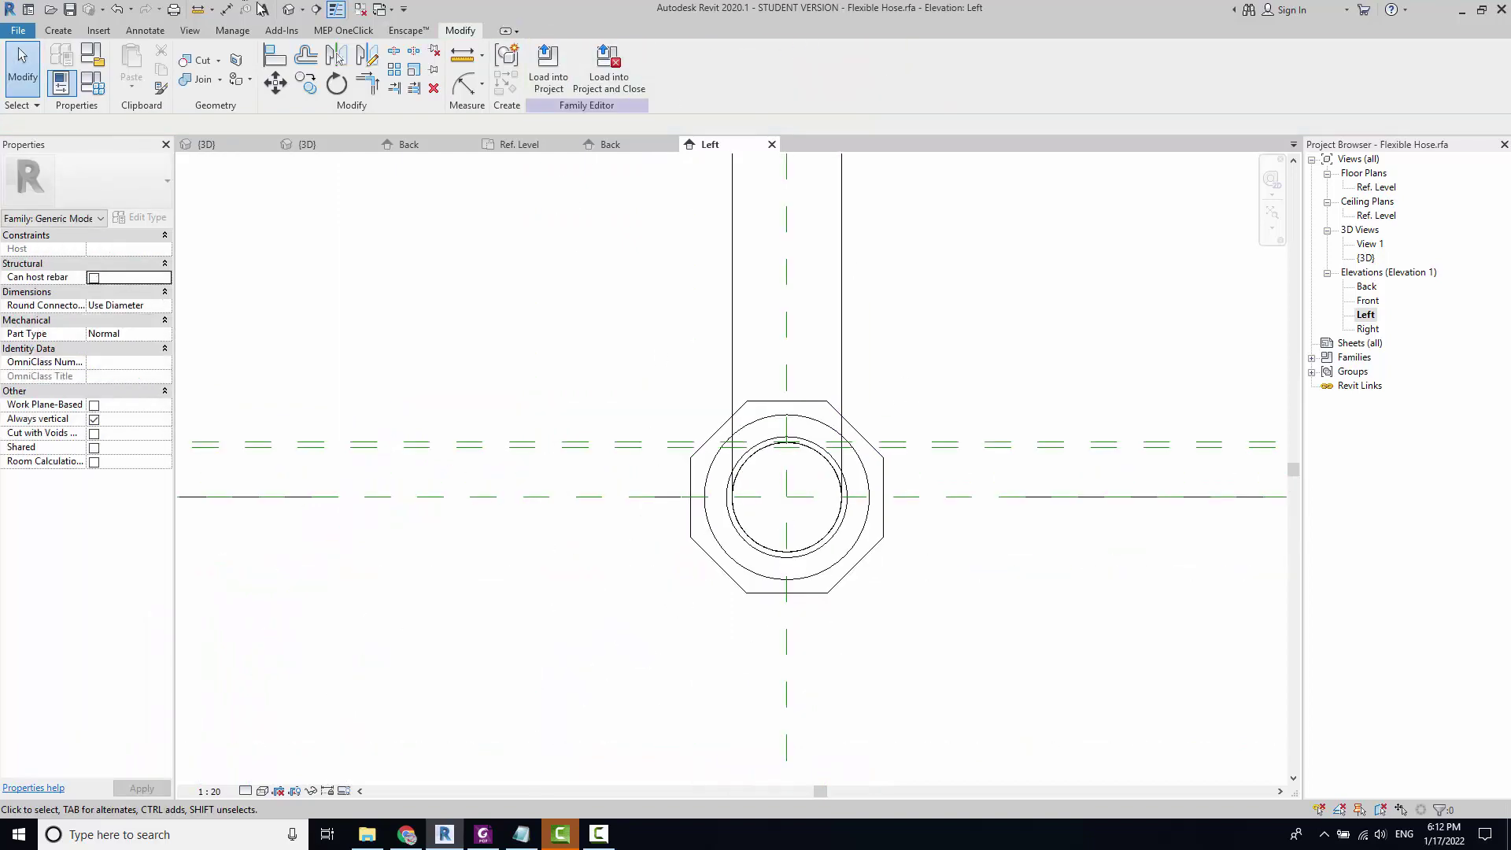
# Step: In the Back elevation, drag the nut's ends so it becomes a short ring ending at the reference plane
pyautogui.click(290, 9)
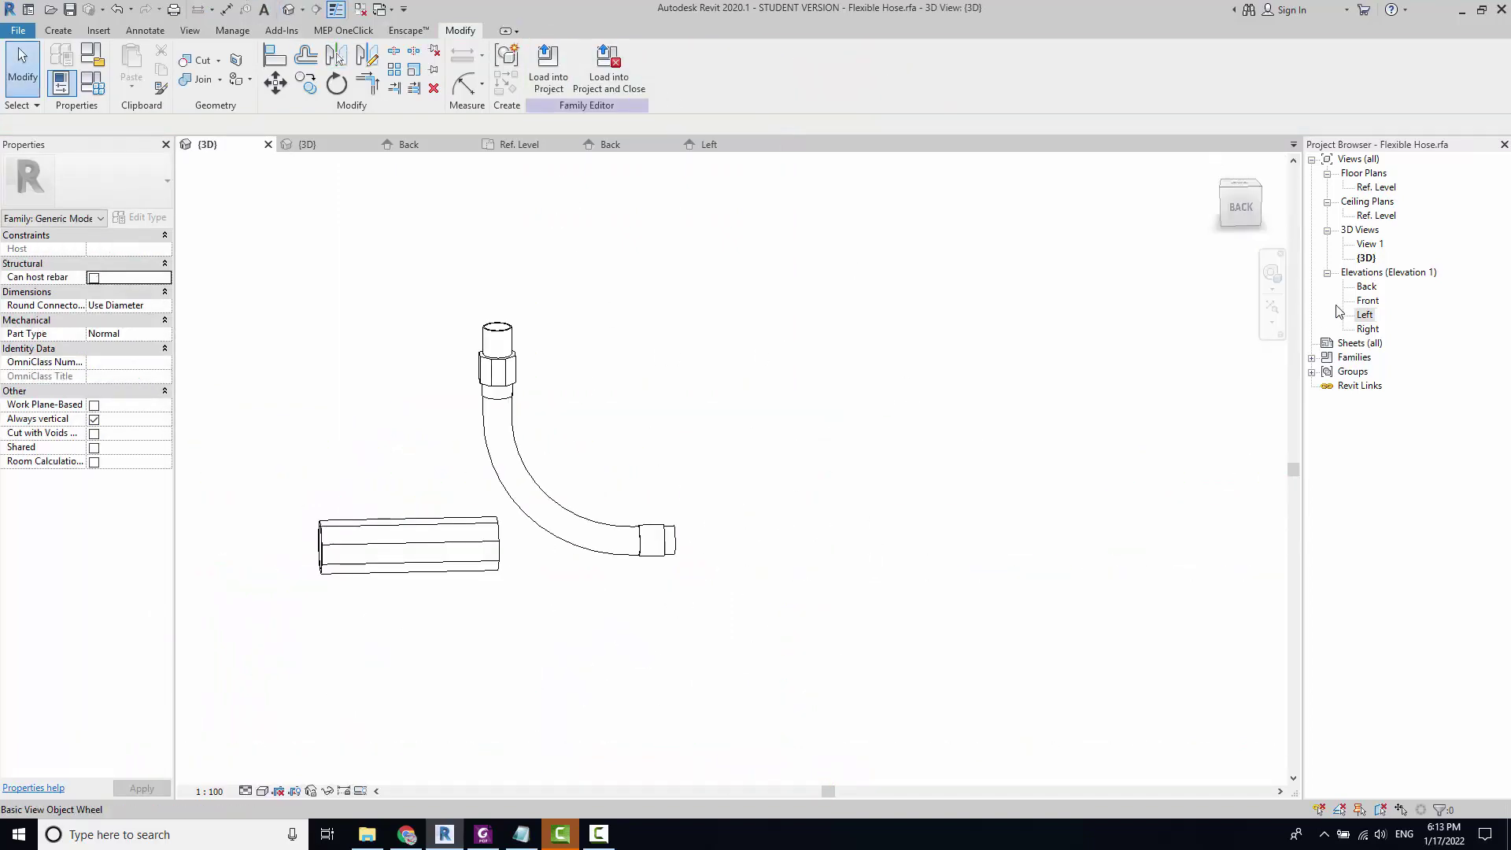
pyautogui.doubleClick(1367, 287)
pyautogui.scroll(-2, 698, 578)
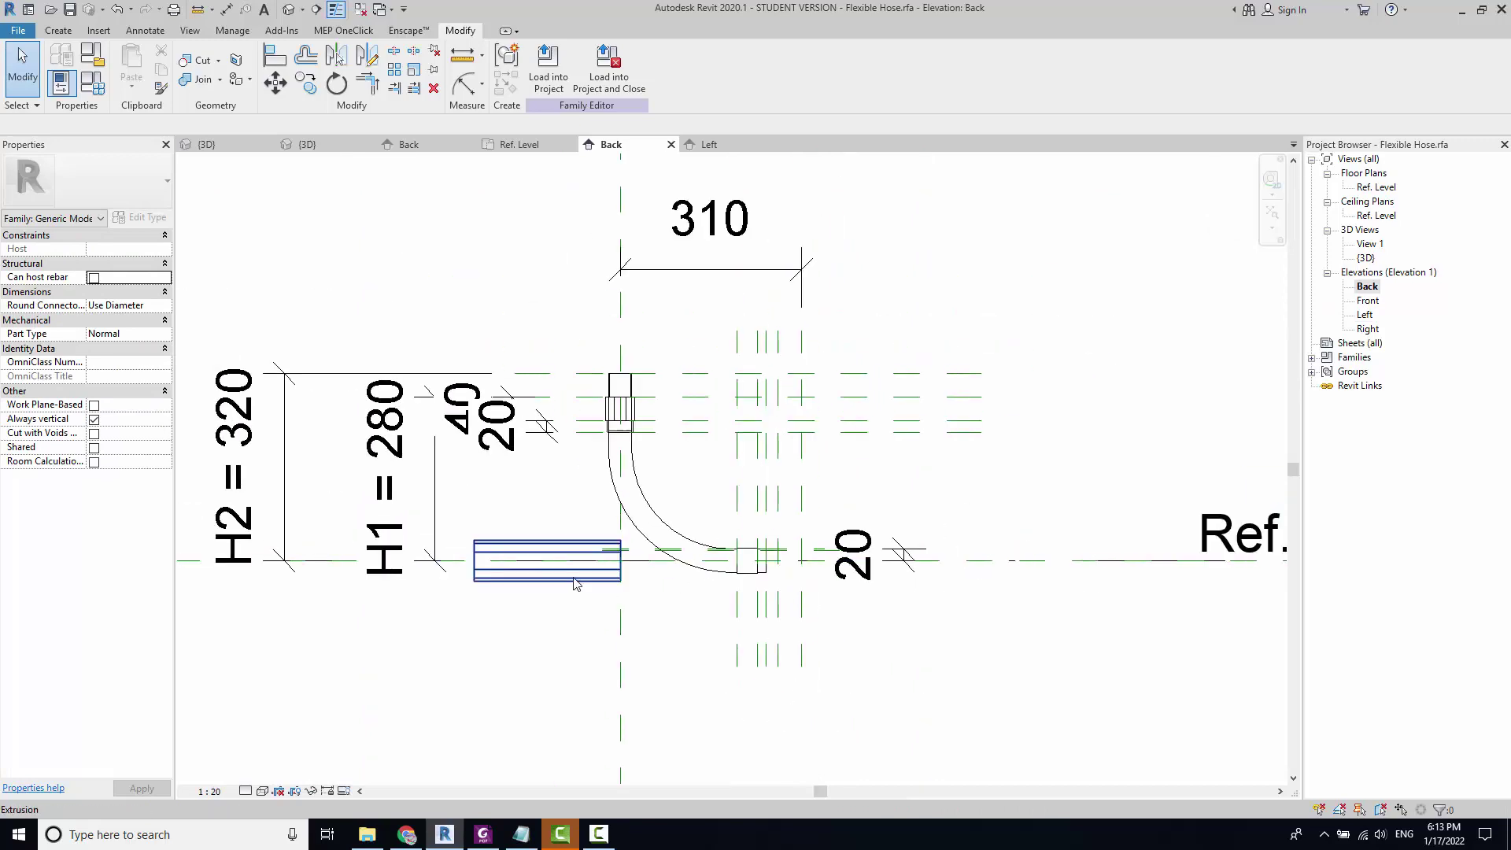
pyautogui.click(638, 573)
pyautogui.scroll(3, 650, 567)
pyautogui.moveTo(650, 549); pyautogui.dragTo(916, 549)
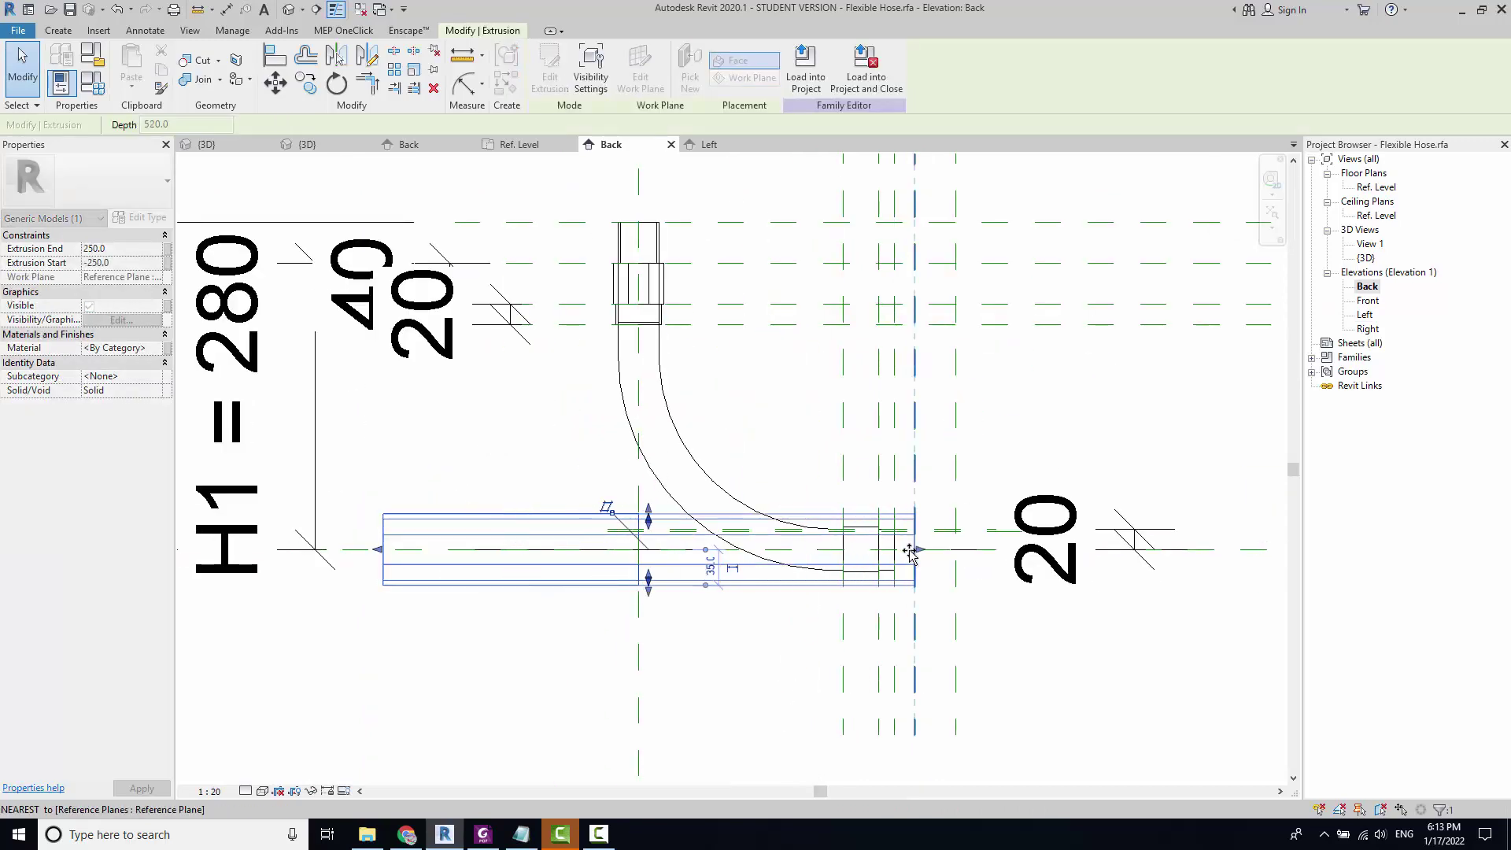
pyautogui.moveTo(380, 557); pyautogui.dragTo(794, 551)
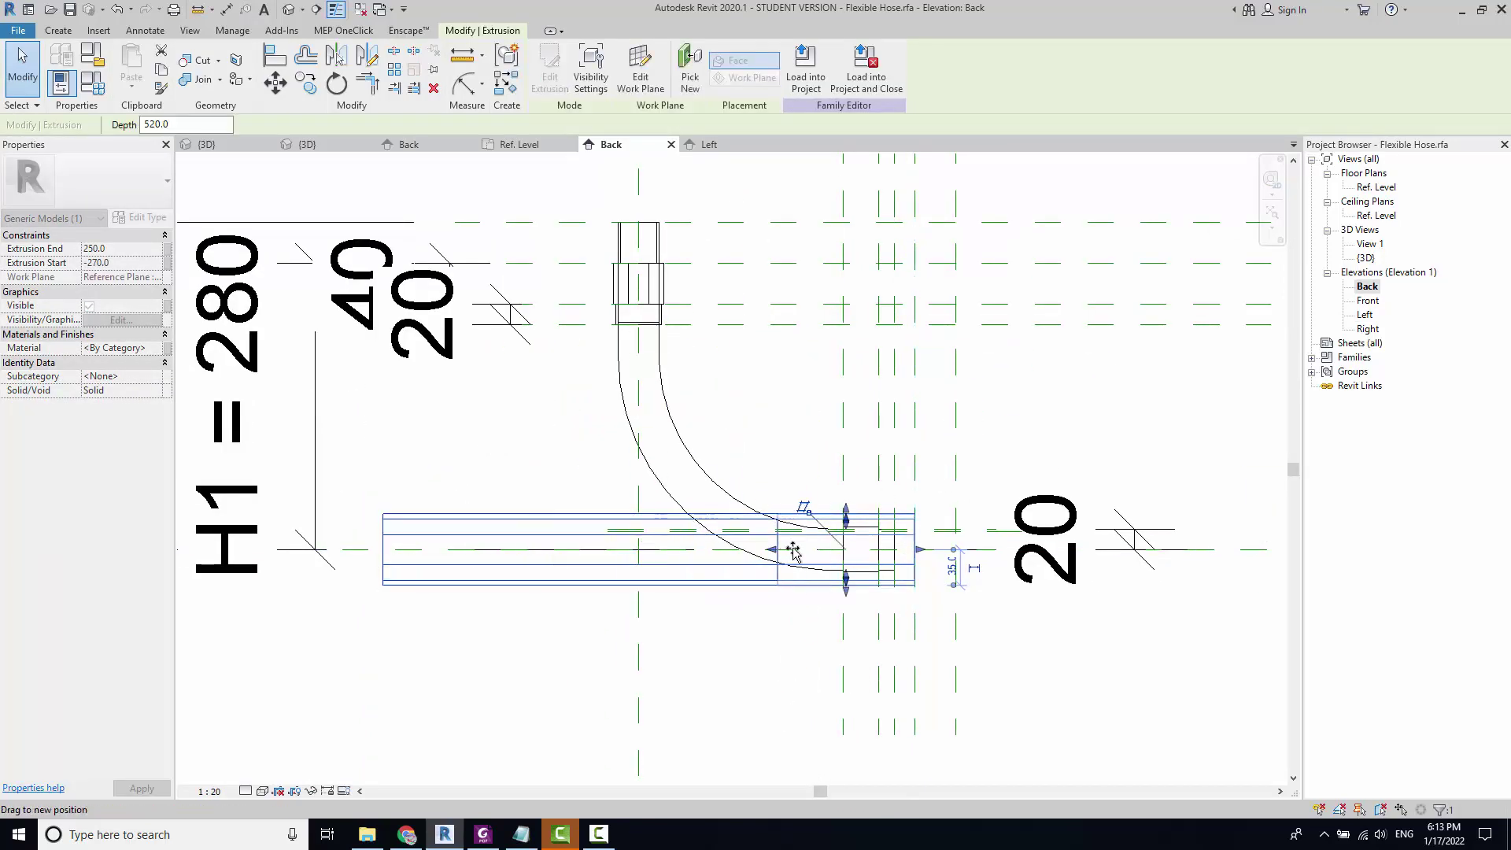
pyautogui.moveTo(889, 545); pyautogui.dragTo(881, 549)
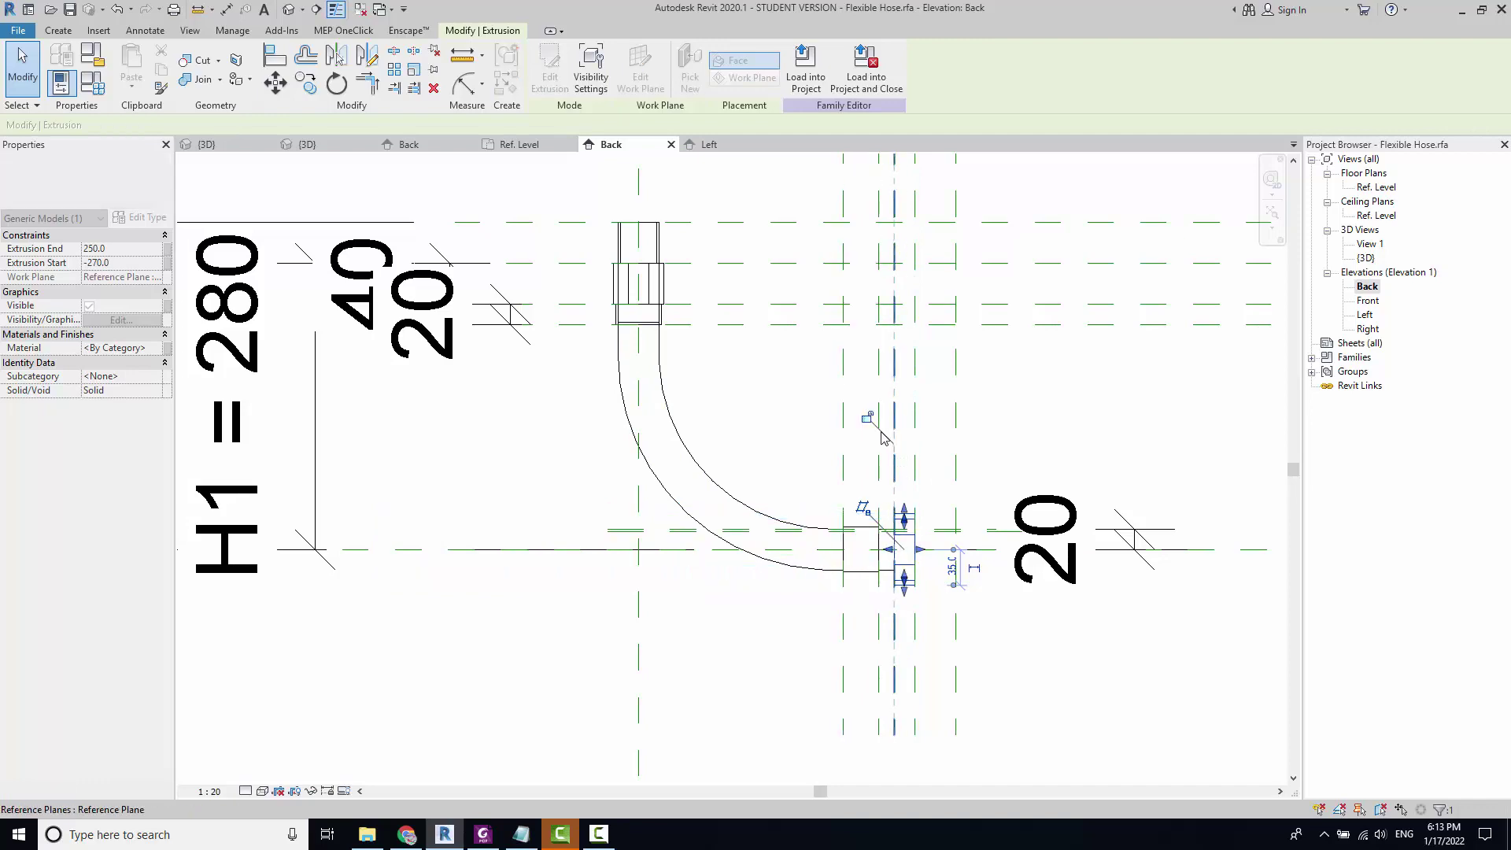
pyautogui.press('Escape')
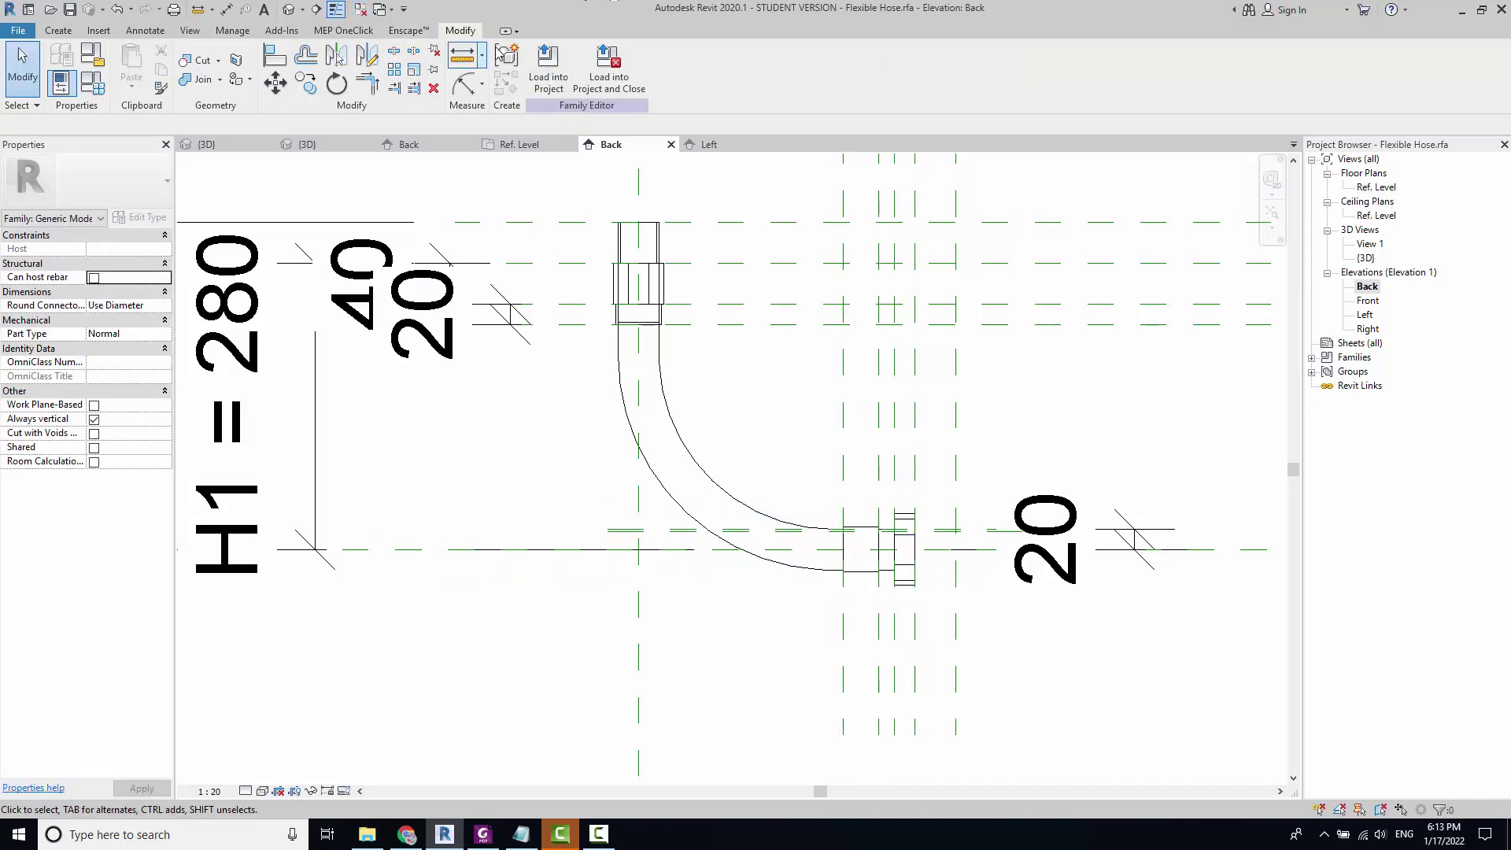
# Step: Reload the edited hose into CYLINDER.rfa, overwriting the existing version and its parameter values
pyautogui.click(548, 85)
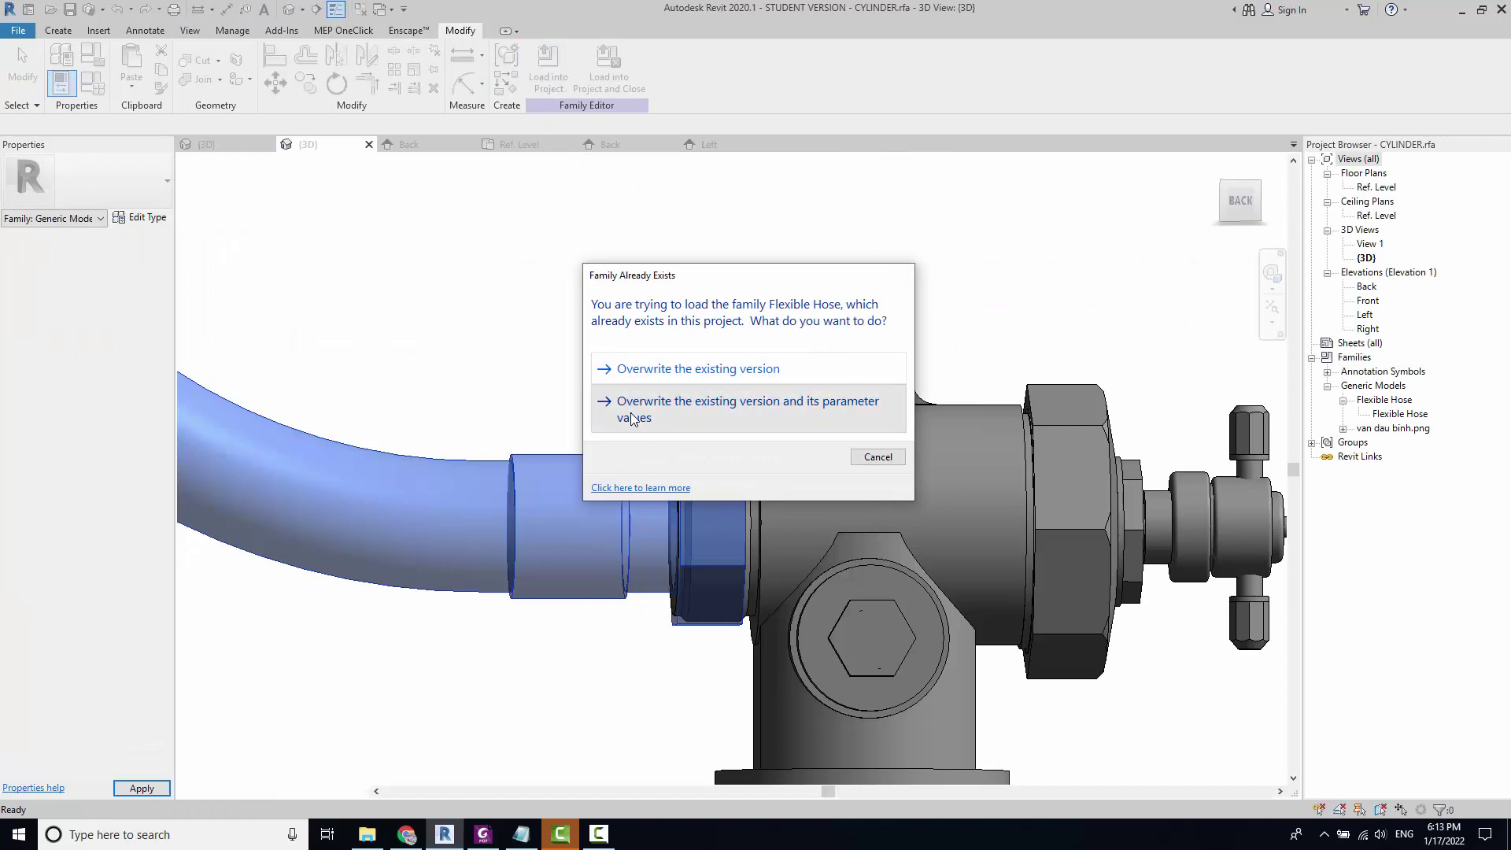
pyautogui.click(679, 416)
pyautogui.moveTo(579, 385)
pyautogui.keyDown('shift'); pyautogui.mouseDown(button='middle')
pyautogui.moveTo(659, 649)
pyautogui.moveTo(763, 479)
pyautogui.mouseUp(button='middle'); pyautogui.keyUp('shift')
pyautogui.scroll(-3, 814, 466)
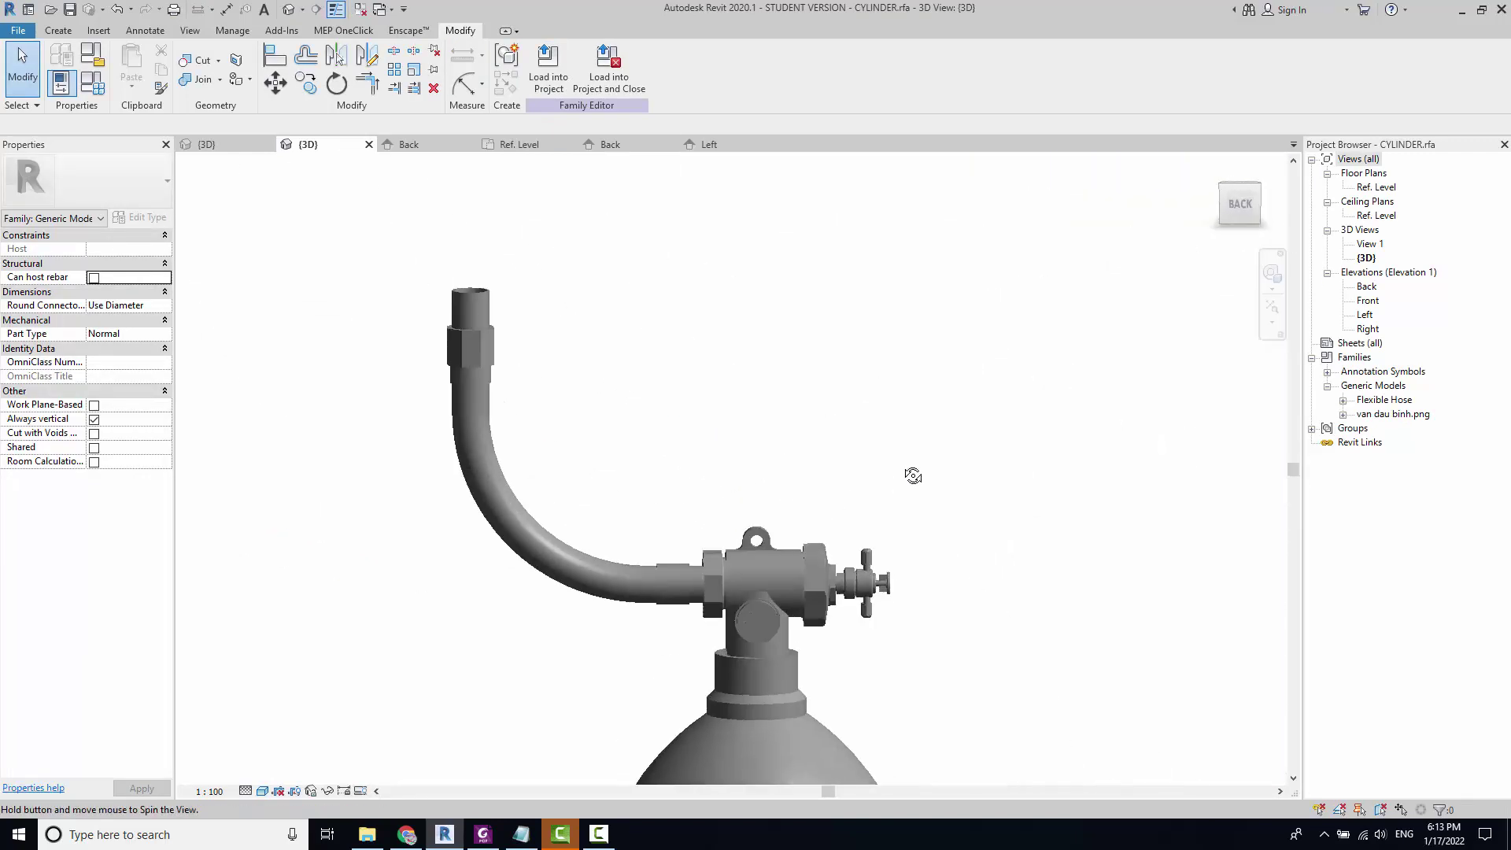
pyautogui.scroll(2, 911, 472)
pyautogui.scroll(2, 819, 603)
pyautogui.scroll(2, 873, 583)
pyautogui.scroll(-4, 769, 550)
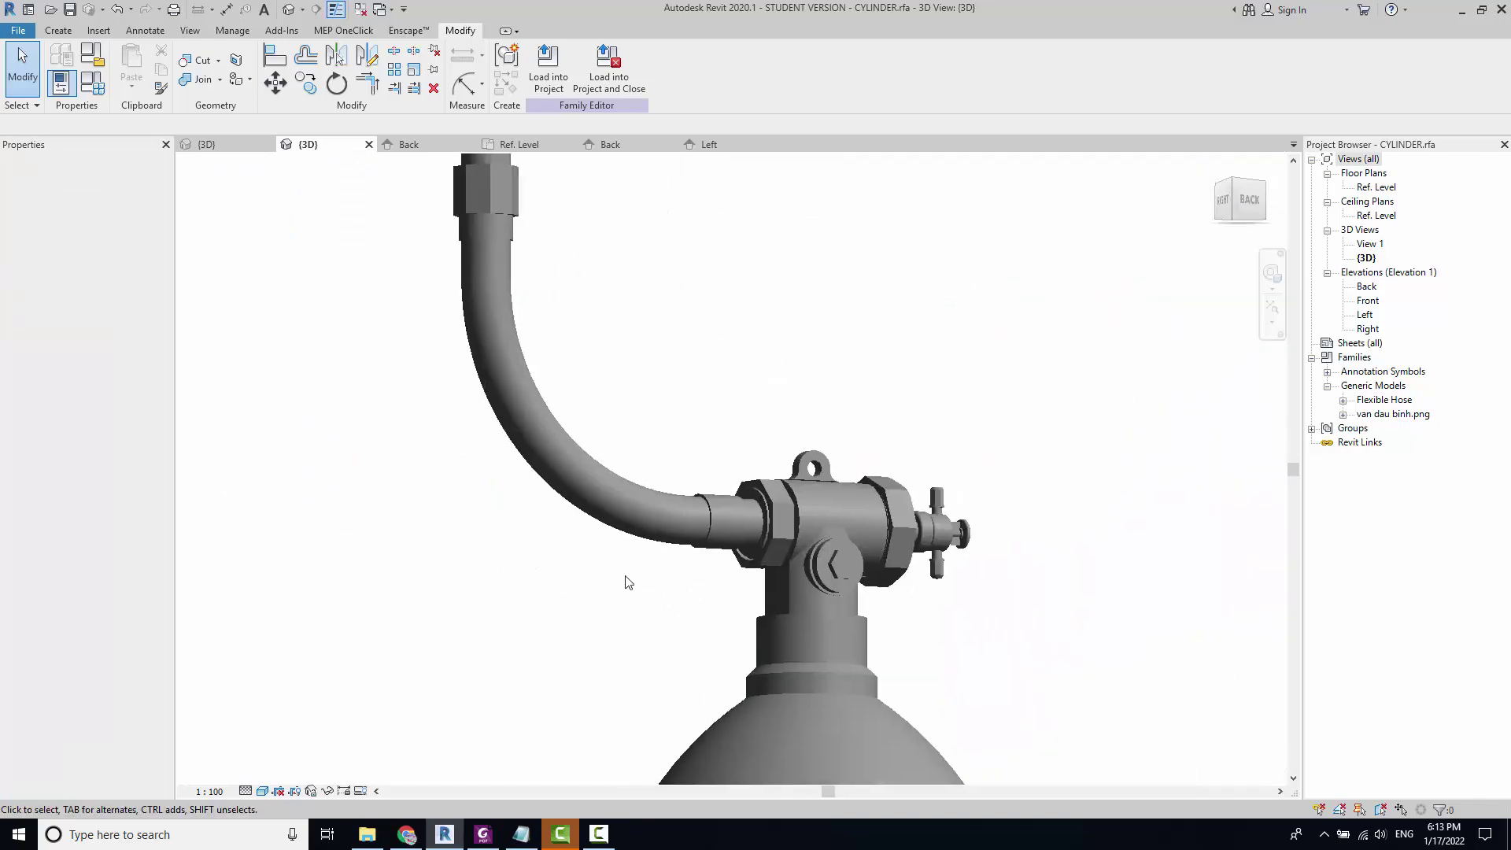
pyautogui.scroll(-3, 624, 580)
# Step: Orbit and zoom the 3D view to inspect the nut meeting the valve outlet
pyautogui.keyDown('shift'); pyautogui.moveTo(614, 555); pyautogui.dragTo(490, 674, button='middle'); pyautogui.keyUp('shift')
pyautogui.scroll(2, 504, 662)
pyautogui.scroll(2, 574, 567)
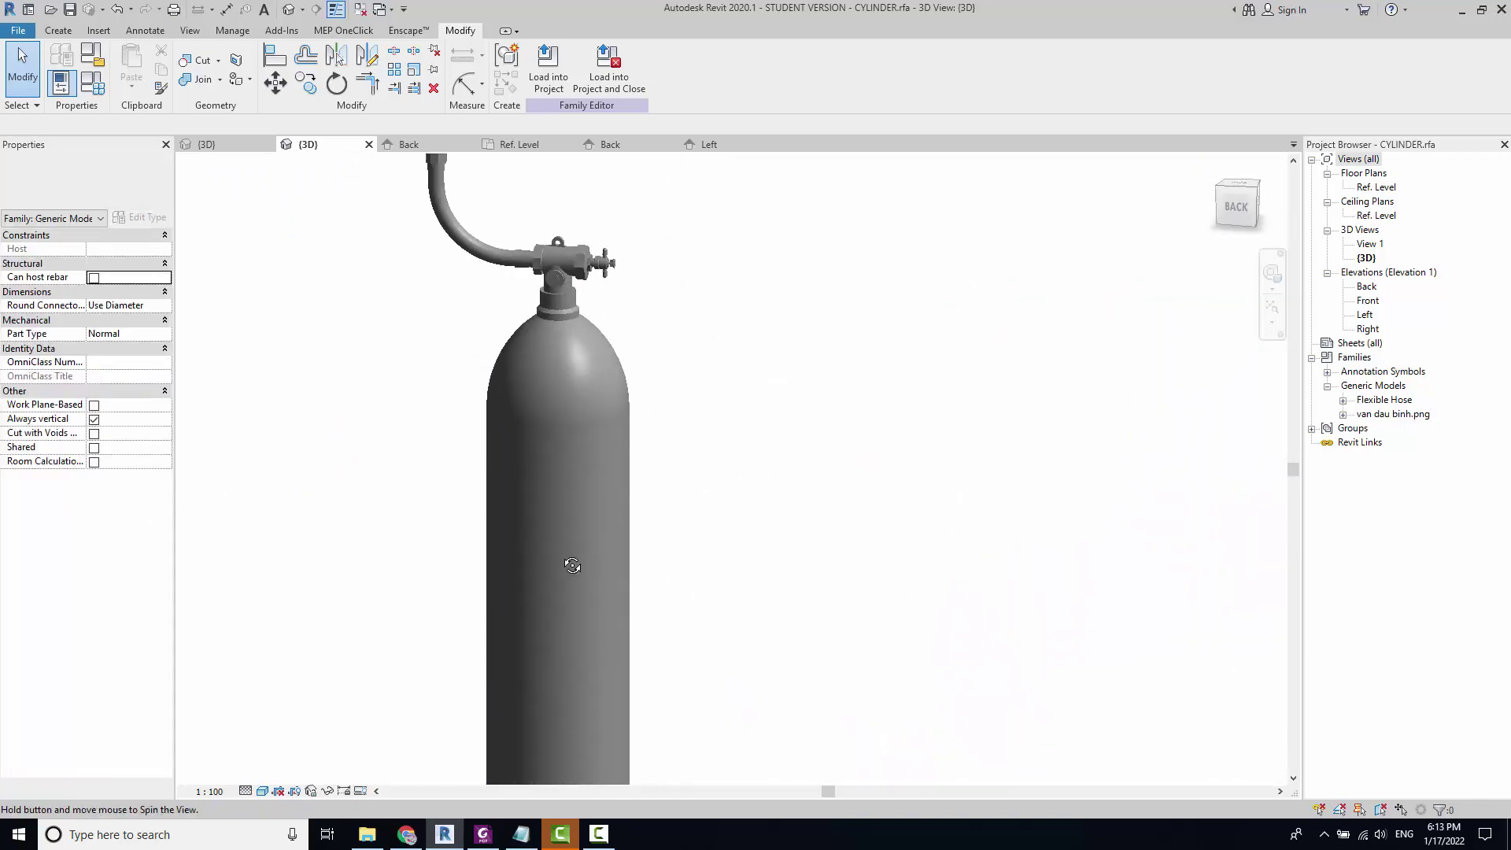
pyautogui.moveTo(574, 567)
pyautogui.keyDown('shift'); pyautogui.mouseDown(button='middle')
pyautogui.moveTo(543, 436)
pyautogui.moveTo(643, 385)
pyautogui.mouseUp(button='middle'); pyautogui.keyUp('shift')
pyautogui.scroll(-3, 642, 441)
pyautogui.scroll(2, 640, 540)
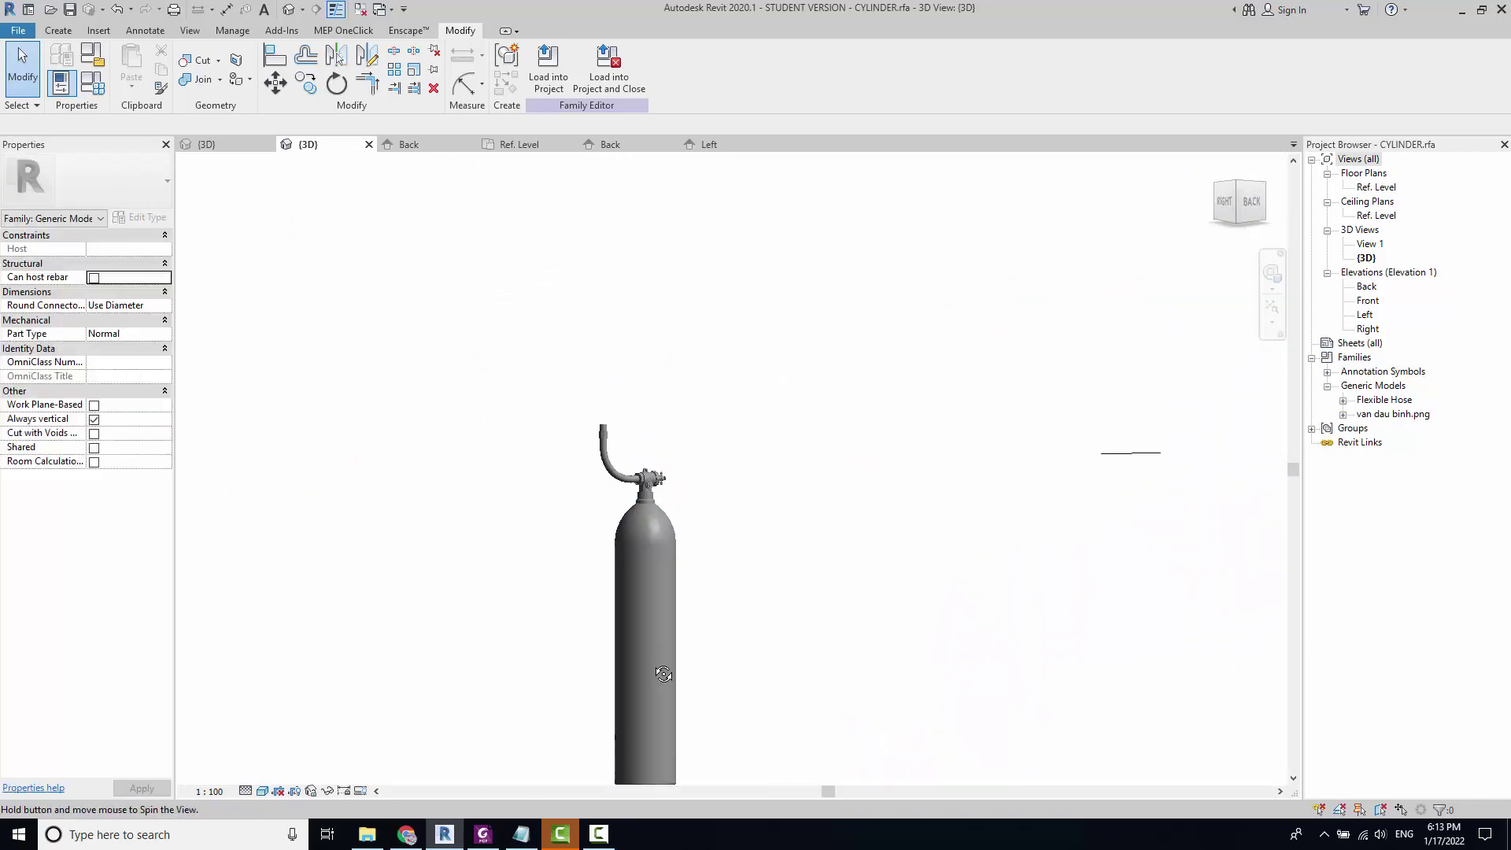
pyautogui.scroll(2, 640, 540)
pyautogui.scroll(2, 640, 540)
pyautogui.scroll(3, 538, 513)
pyautogui.scroll(2, 599, 441)
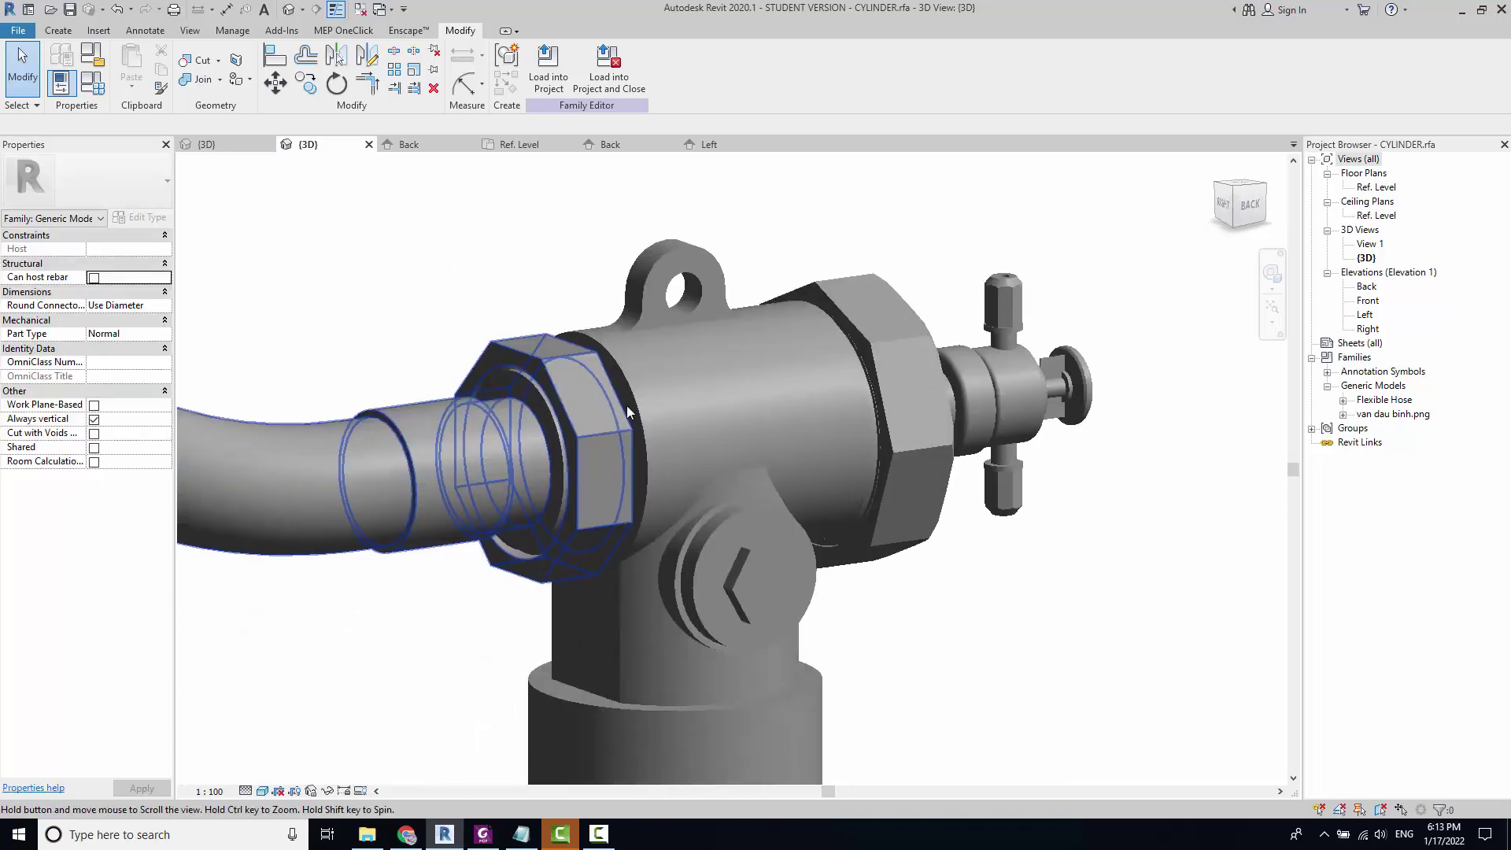
pyautogui.scroll(1, 616, 413)
pyautogui.scroll(-5, 616, 412)
pyautogui.keyDown('shift'); pyautogui.moveTo(692, 472); pyautogui.dragTo(622, 472, button='middle'); pyautogui.keyUp('shift')
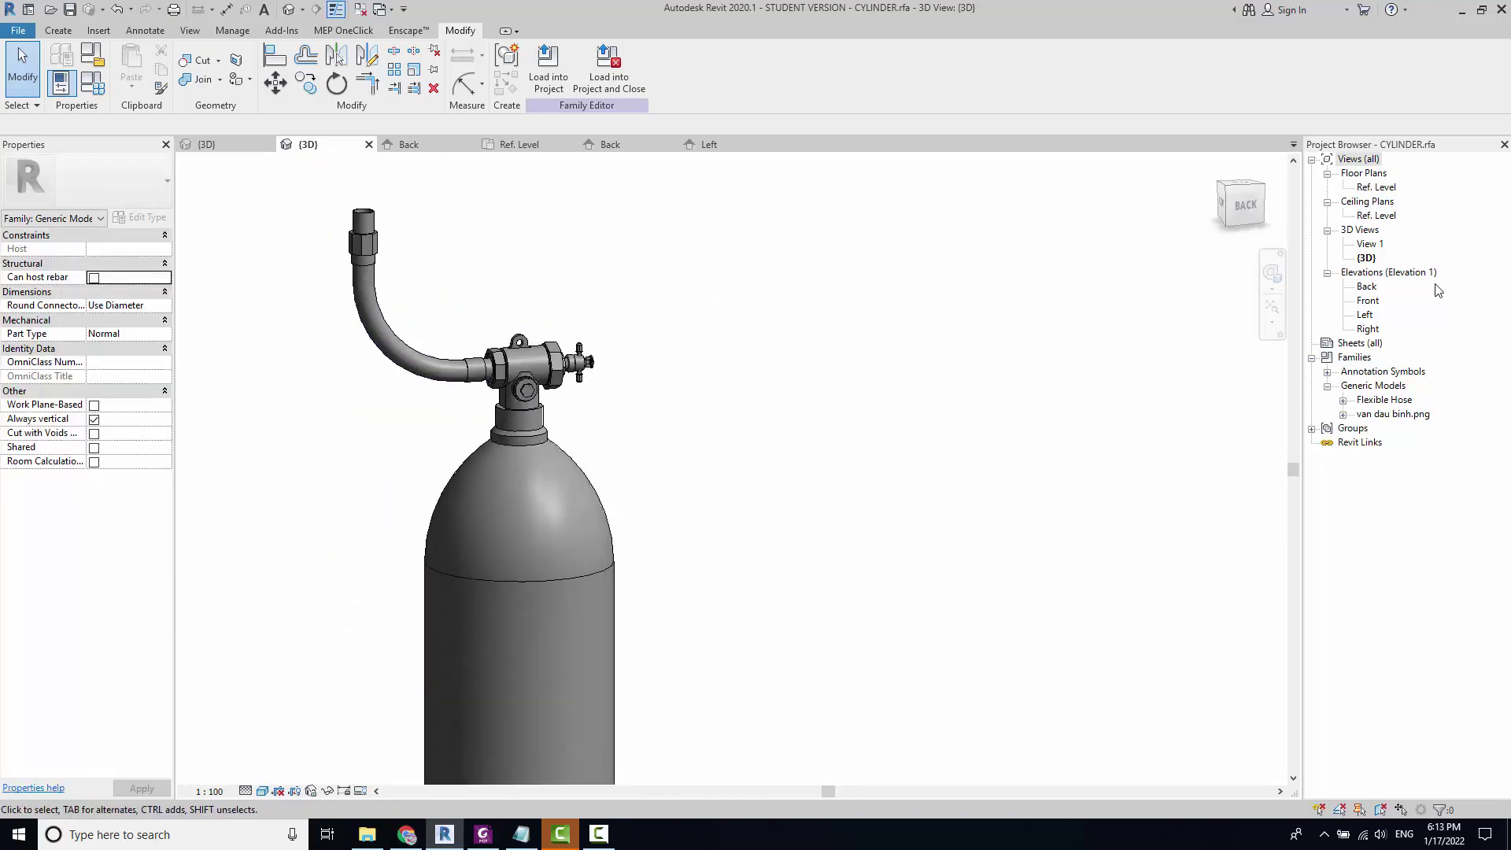
# Step: Open the Back elevation and reset Temporary Hide/Isolate with HR so the hose shows
pyautogui.doubleClick(1369, 187)
pyautogui.scroll(2, 840, 422)
pyautogui.scroll(2, 840, 423)
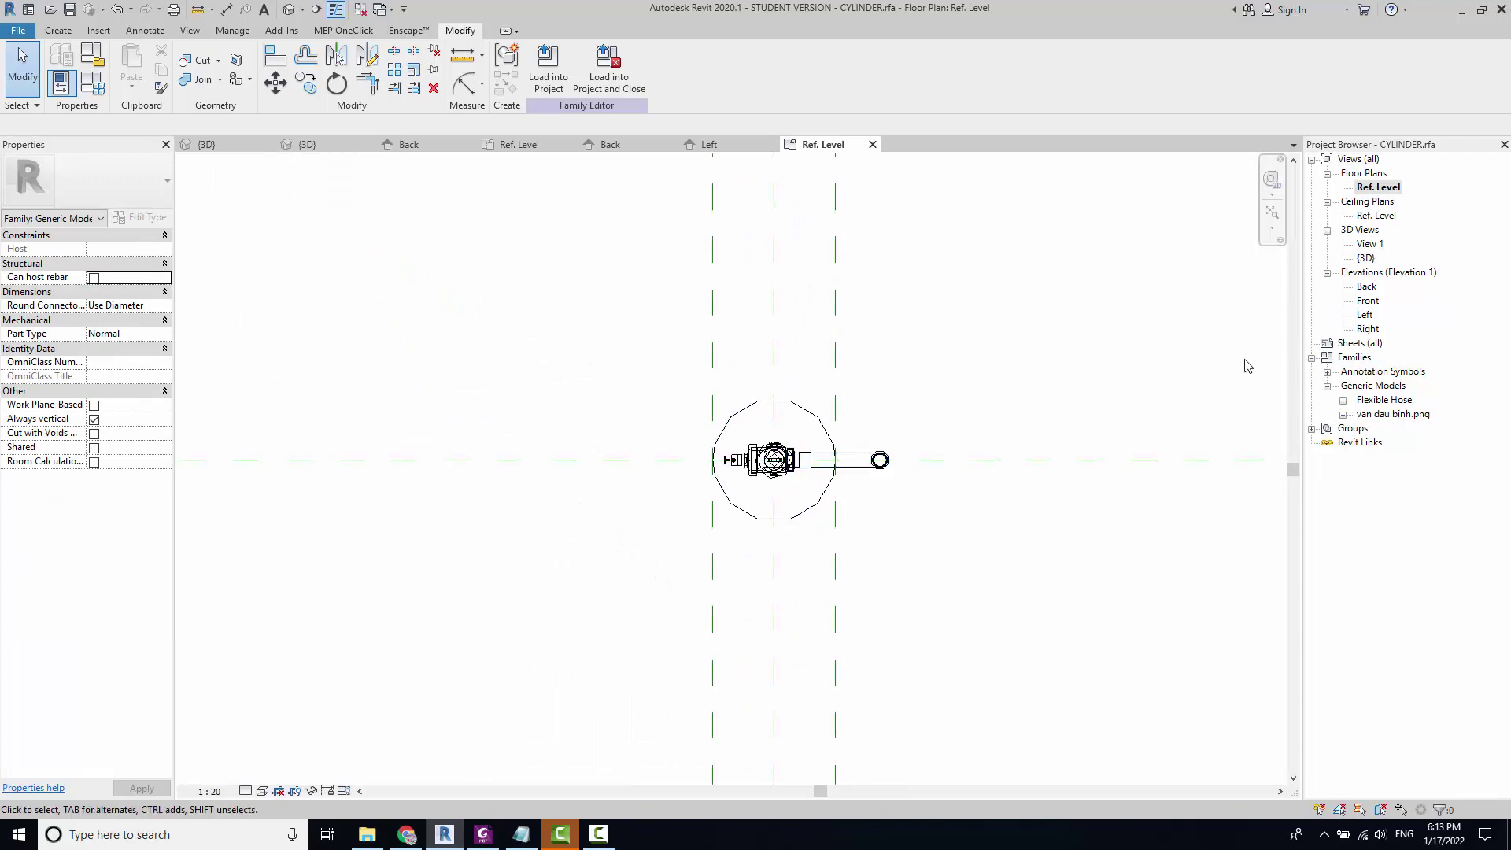
pyautogui.doubleClick(1368, 286)
pyautogui.scroll(-3, 844, 466)
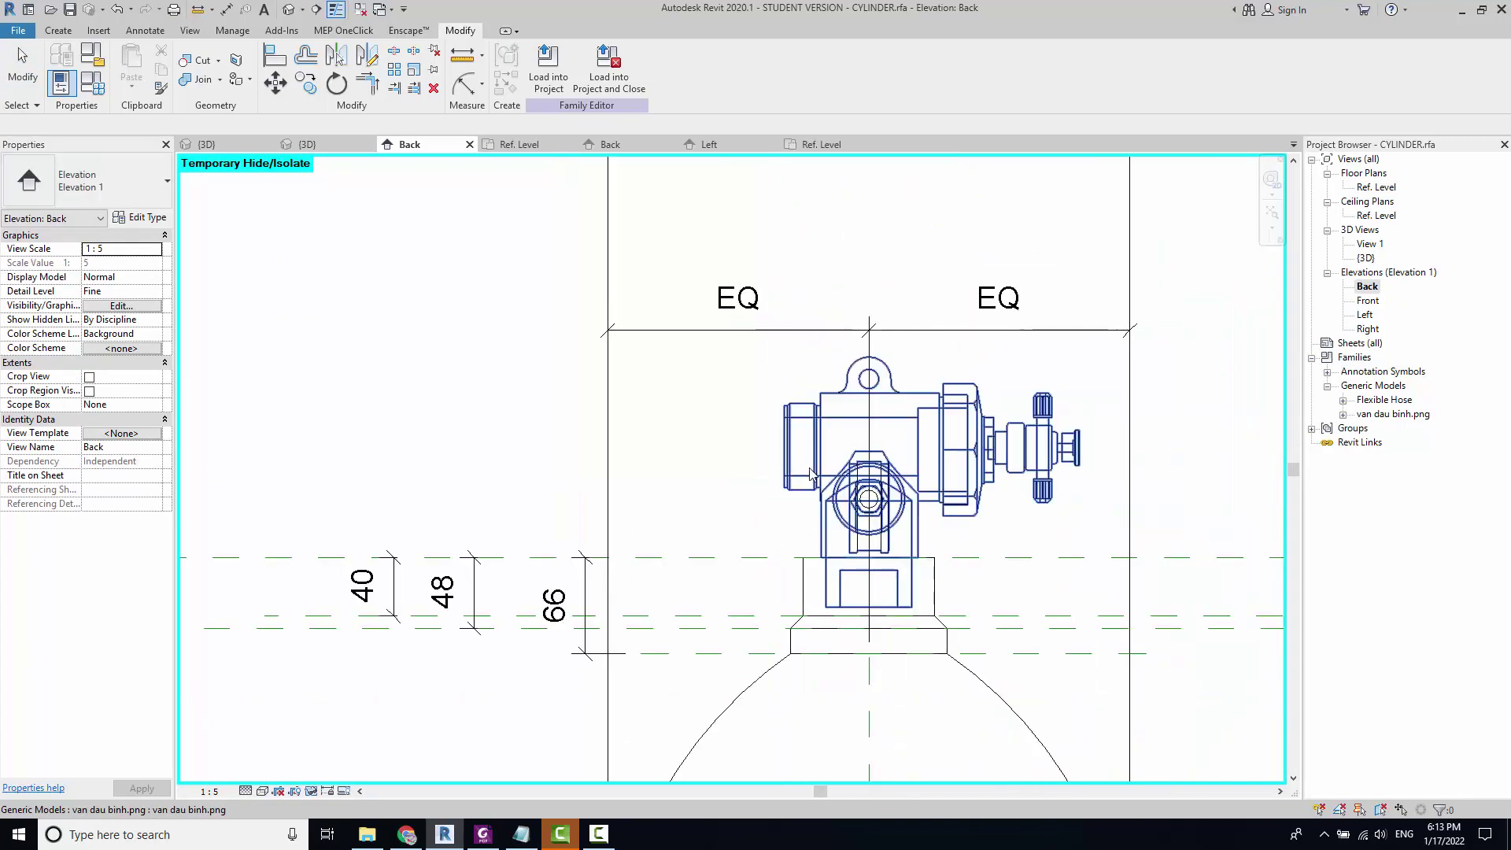
pyautogui.scroll(-2, 844, 466)
pyautogui.moveTo(844, 466); pyautogui.dragTo(845, 465, button='middle')
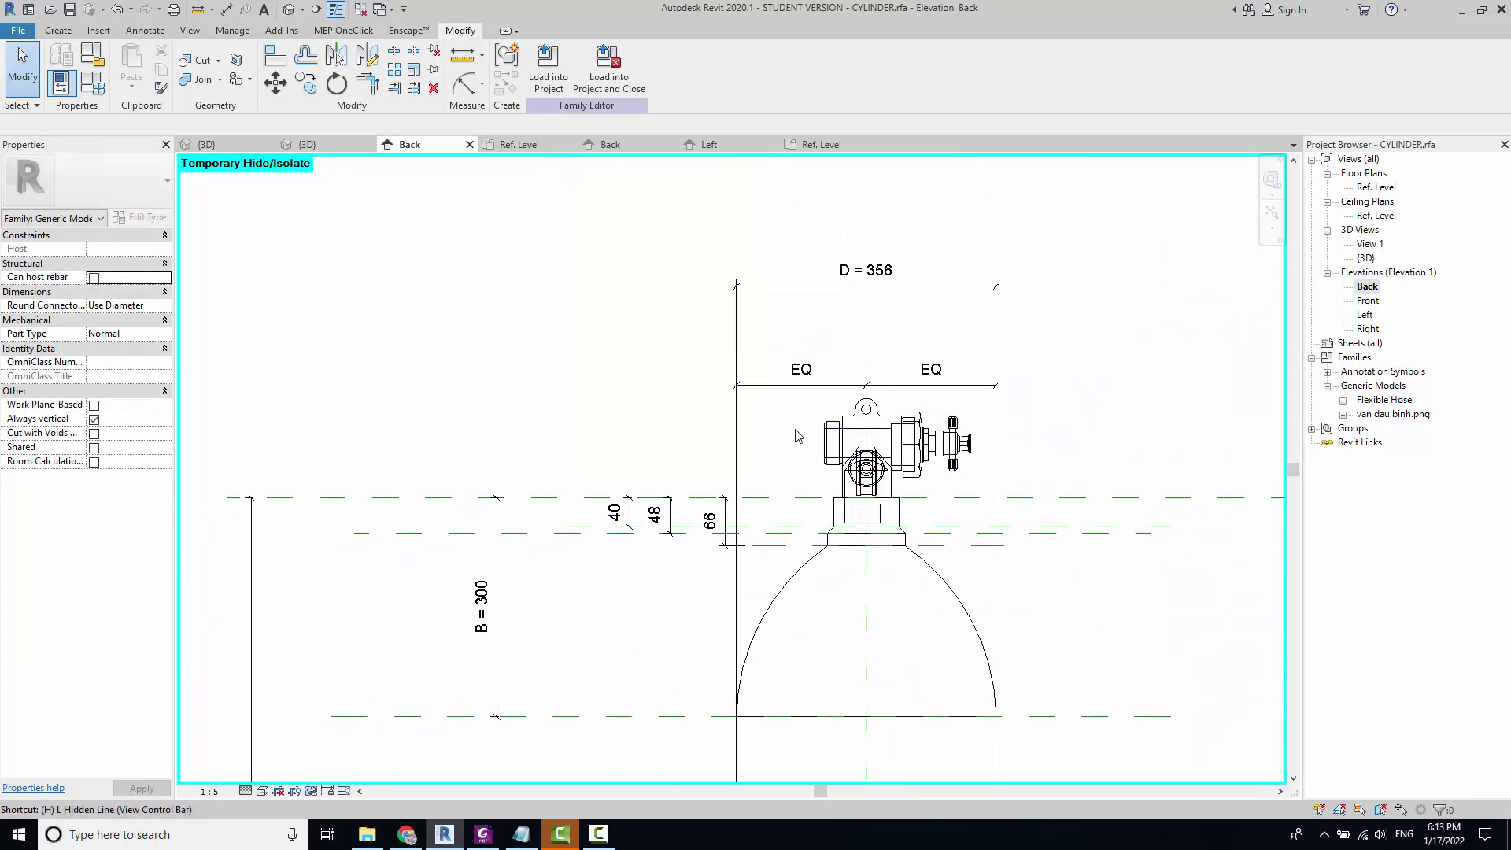
pyautogui.press('h')
pyautogui.press('r')
# Step: Zoom around the Back elevation and check the valve by selecting and deselecting it
pyautogui.scroll(-2, 679, 451)
pyautogui.scroll(3, 665, 428)
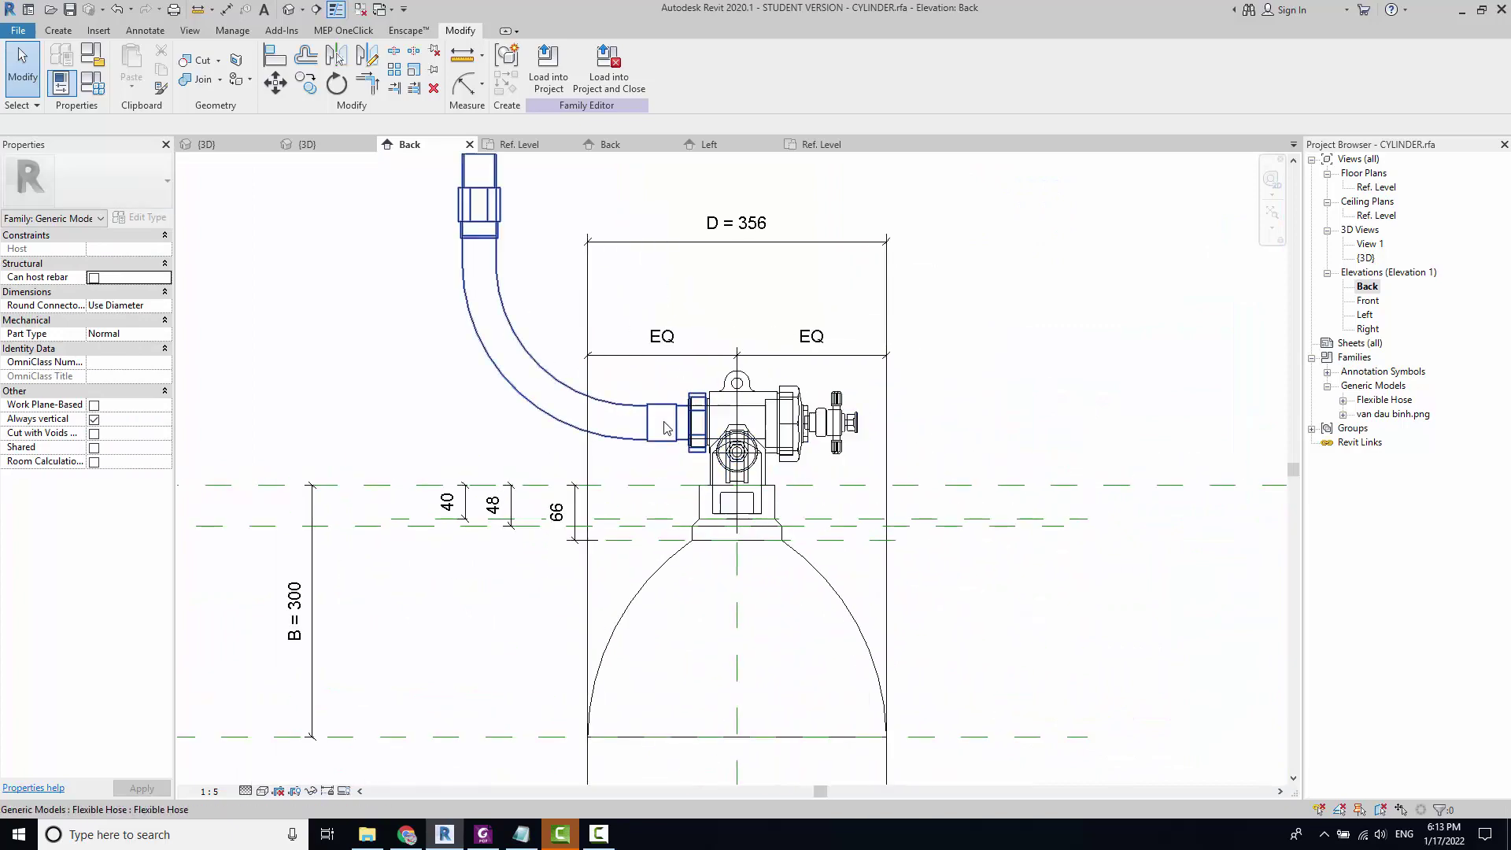
pyautogui.scroll(3, 655, 417)
pyautogui.scroll(-2, 630, 421)
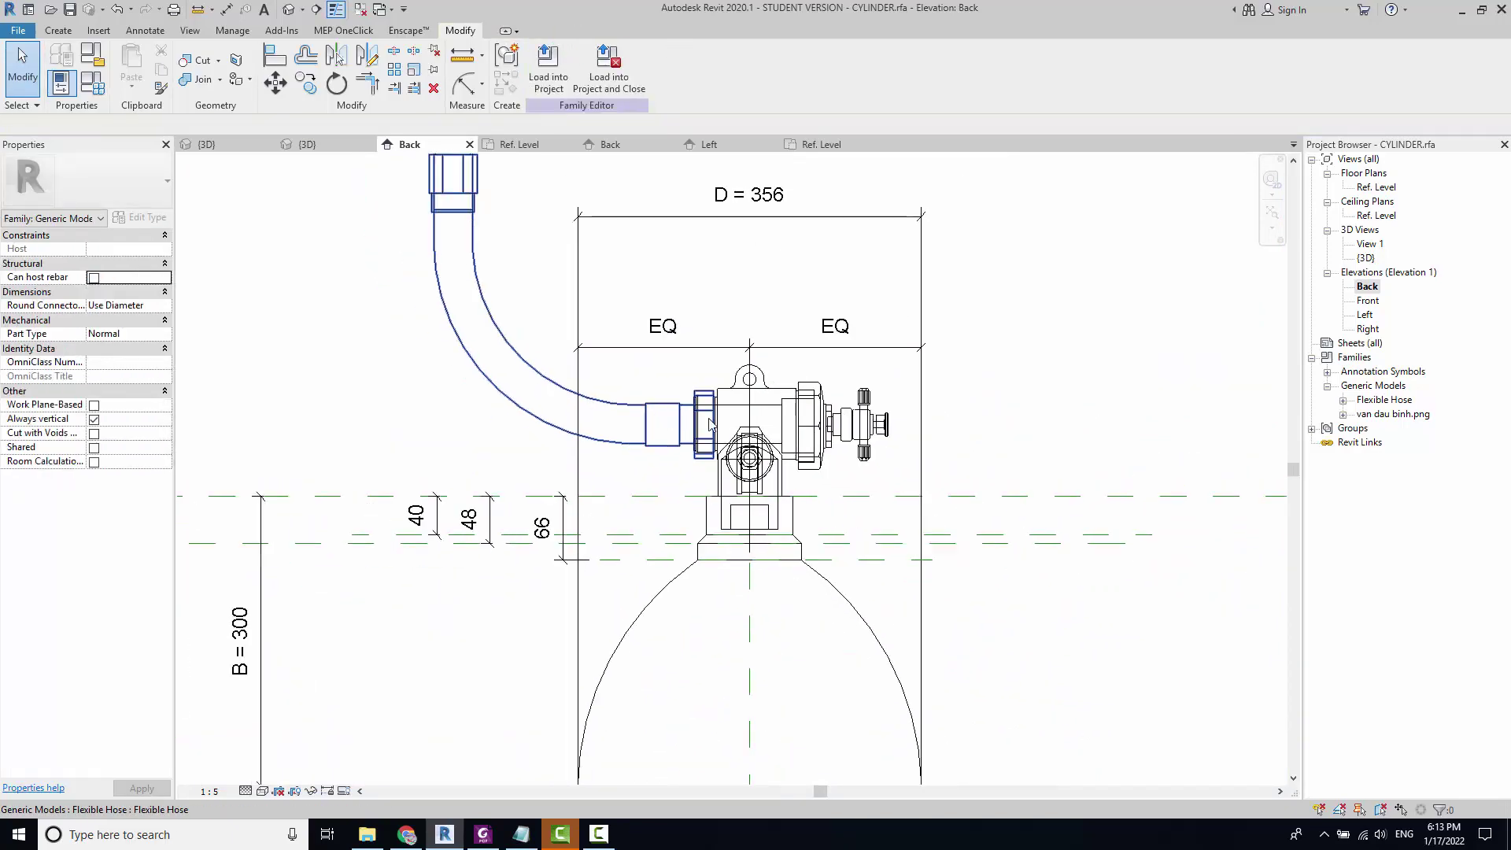
pyautogui.scroll(1, 622, 425)
pyautogui.scroll(-2, 621, 425)
pyautogui.scroll(-2, 598, 433)
pyautogui.scroll(2, 551, 452)
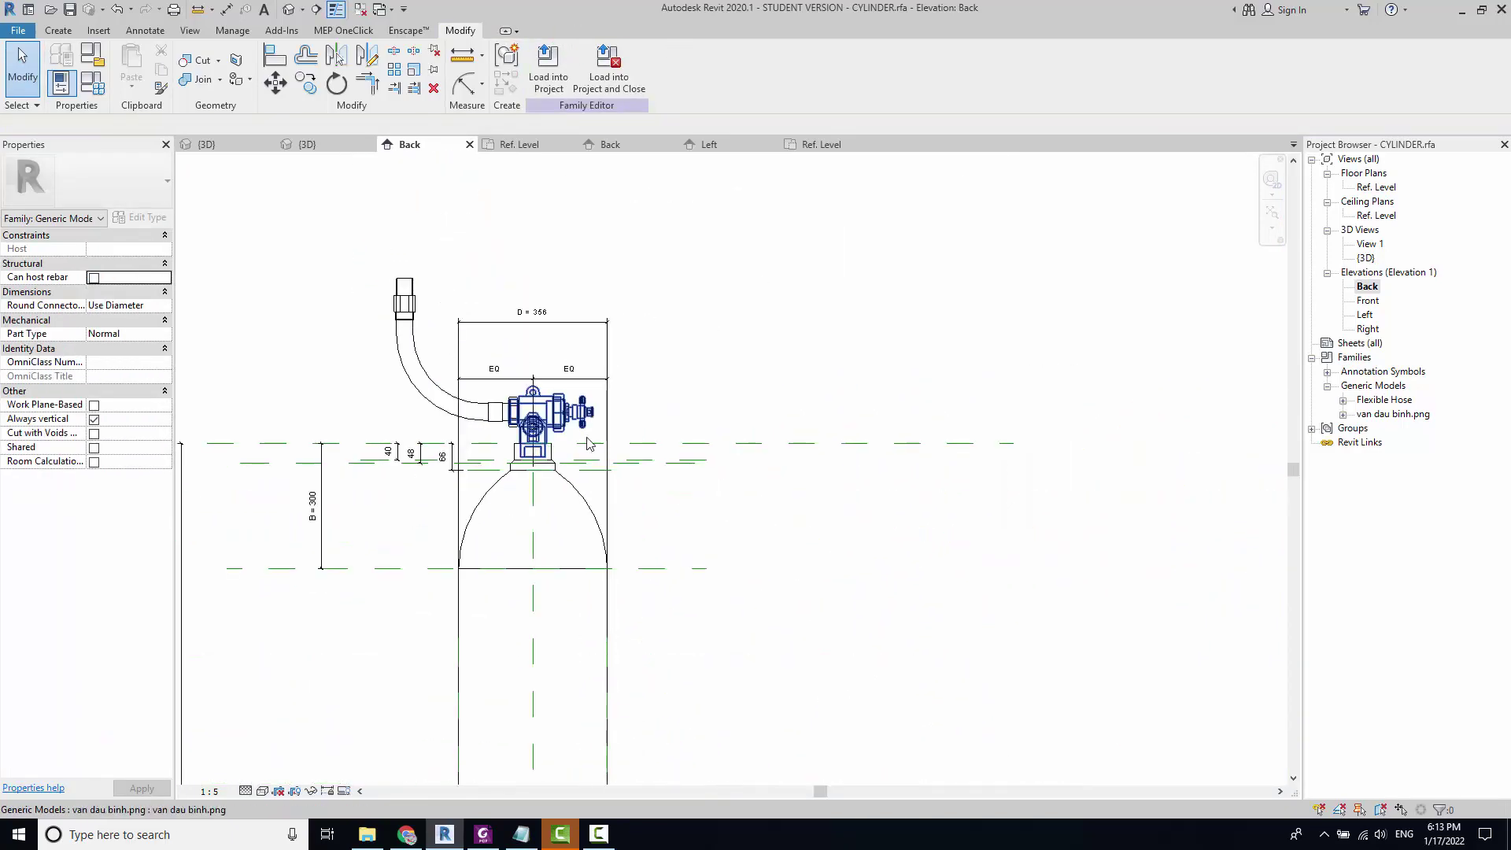
pyautogui.scroll(3, 519, 469)
pyautogui.click(519, 469)
pyautogui.click(709, 469)
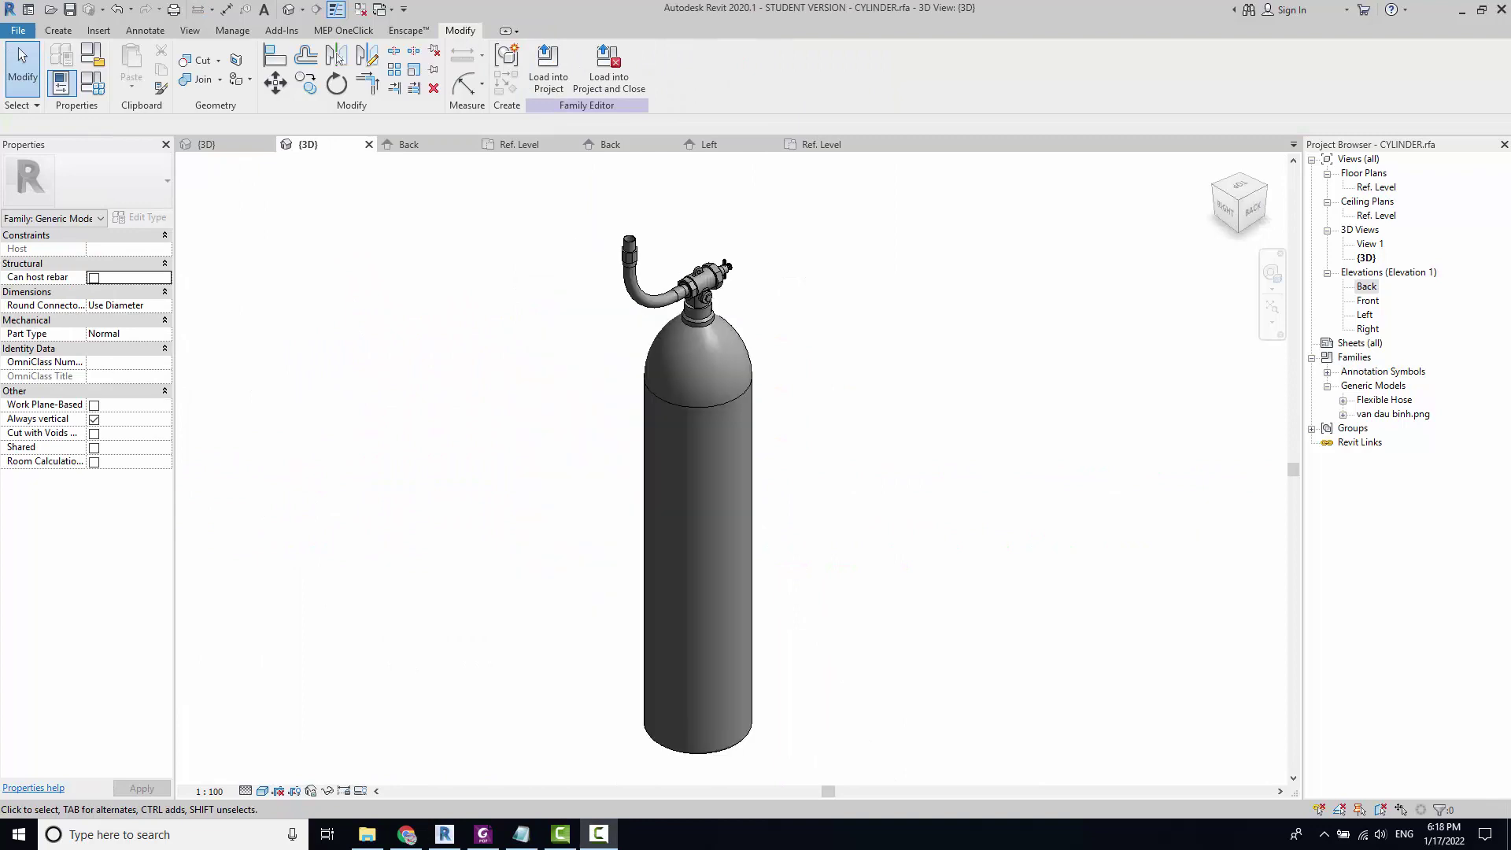
pyautogui.scroll(-1, 1102, 551)
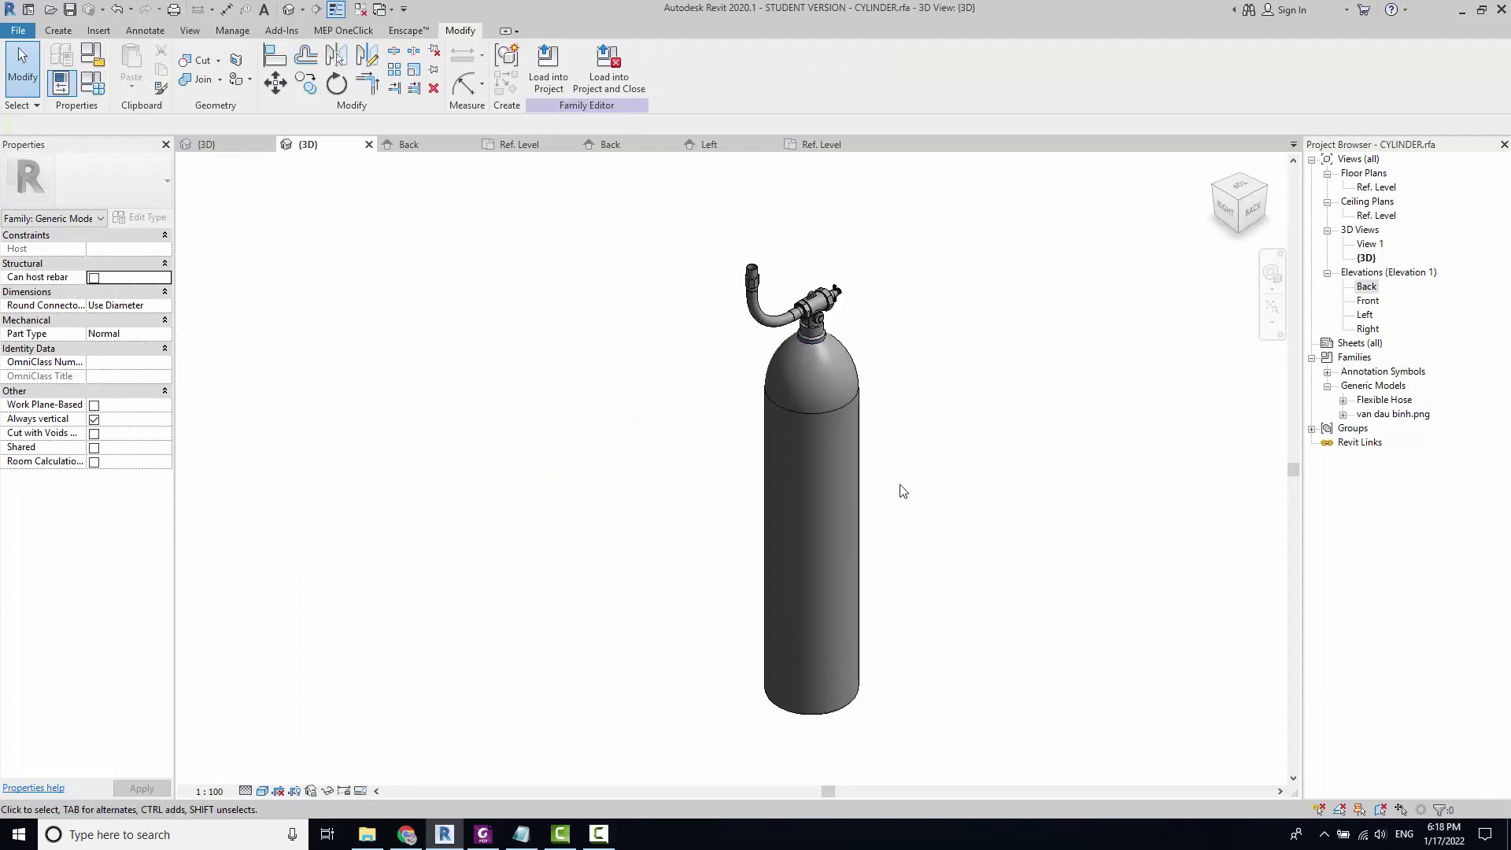
pyautogui.scroll(1, 903, 491)
pyautogui.scroll(2, 718, 216)
pyautogui.scroll(1, 777, 343)
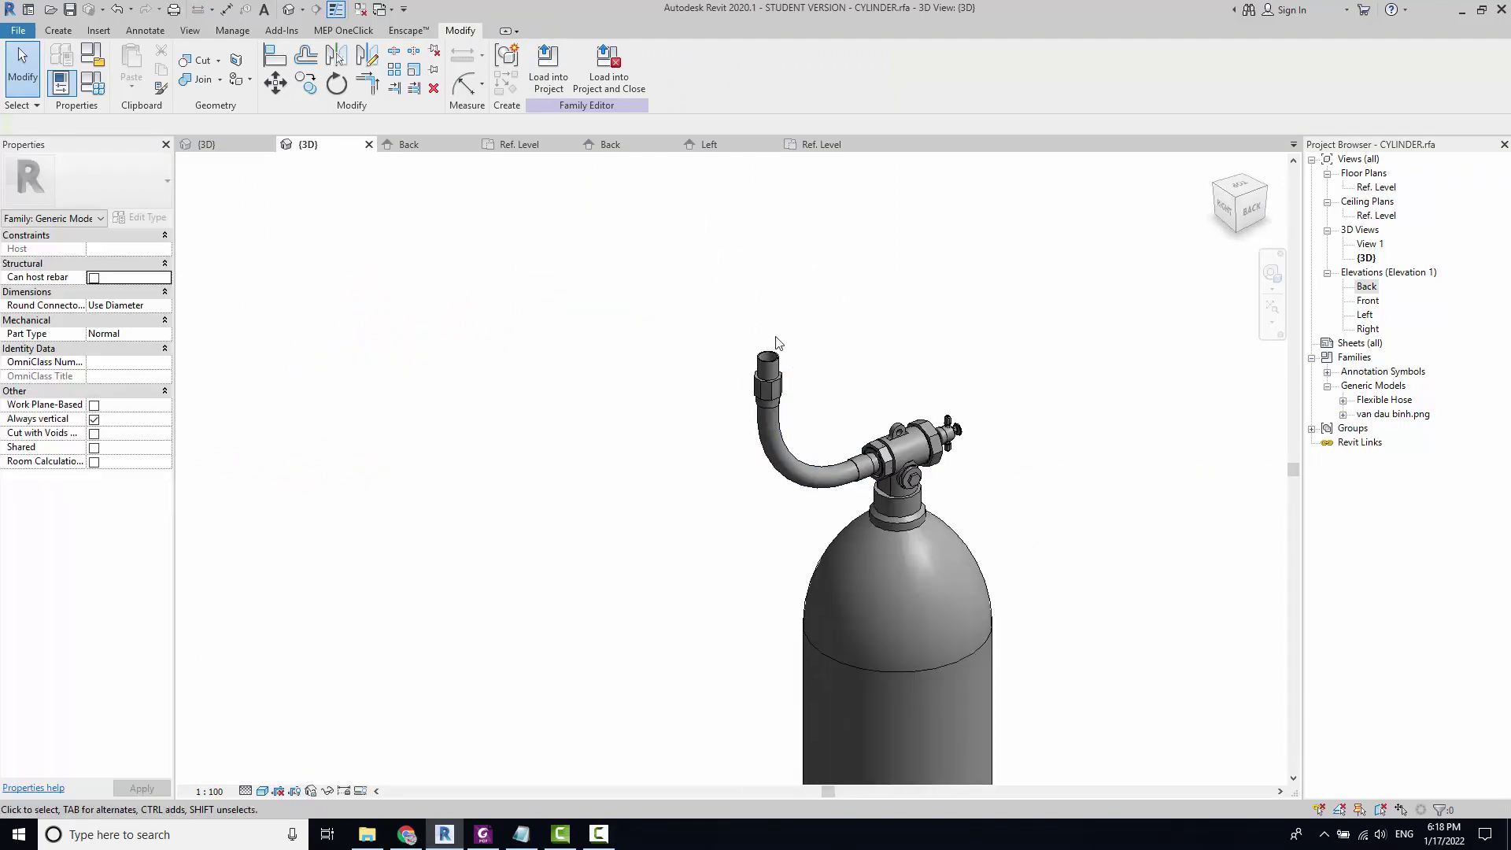
pyautogui.scroll(1, 771, 378)
pyautogui.scroll(1, 777, 395)
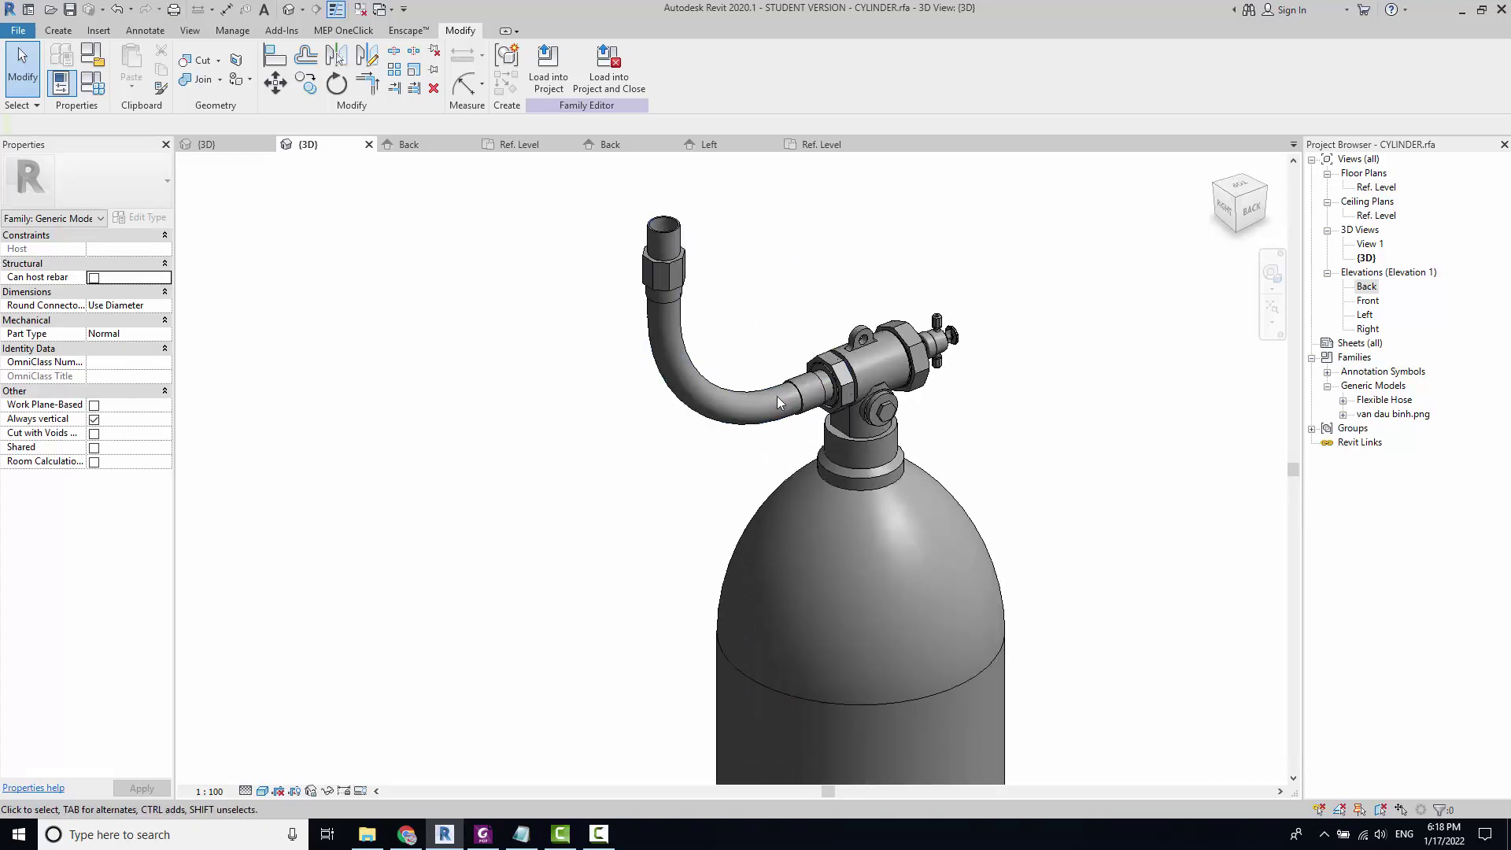
pyautogui.click(841, 371)
pyautogui.scroll(-2, 779, 417)
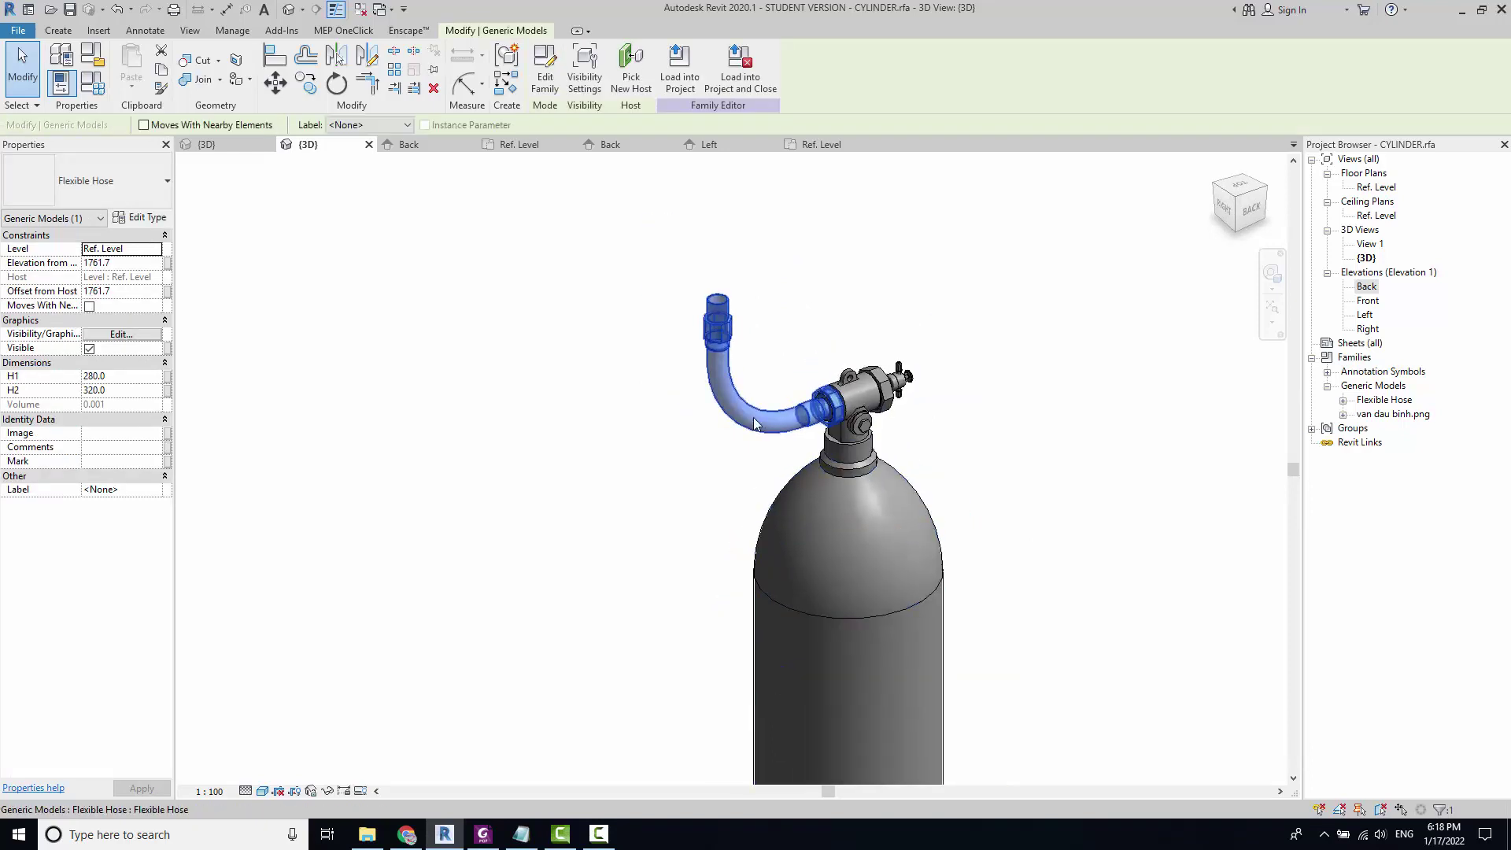
pyautogui.scroll(-2, 771, 428)
pyautogui.scroll(3, 771, 428)
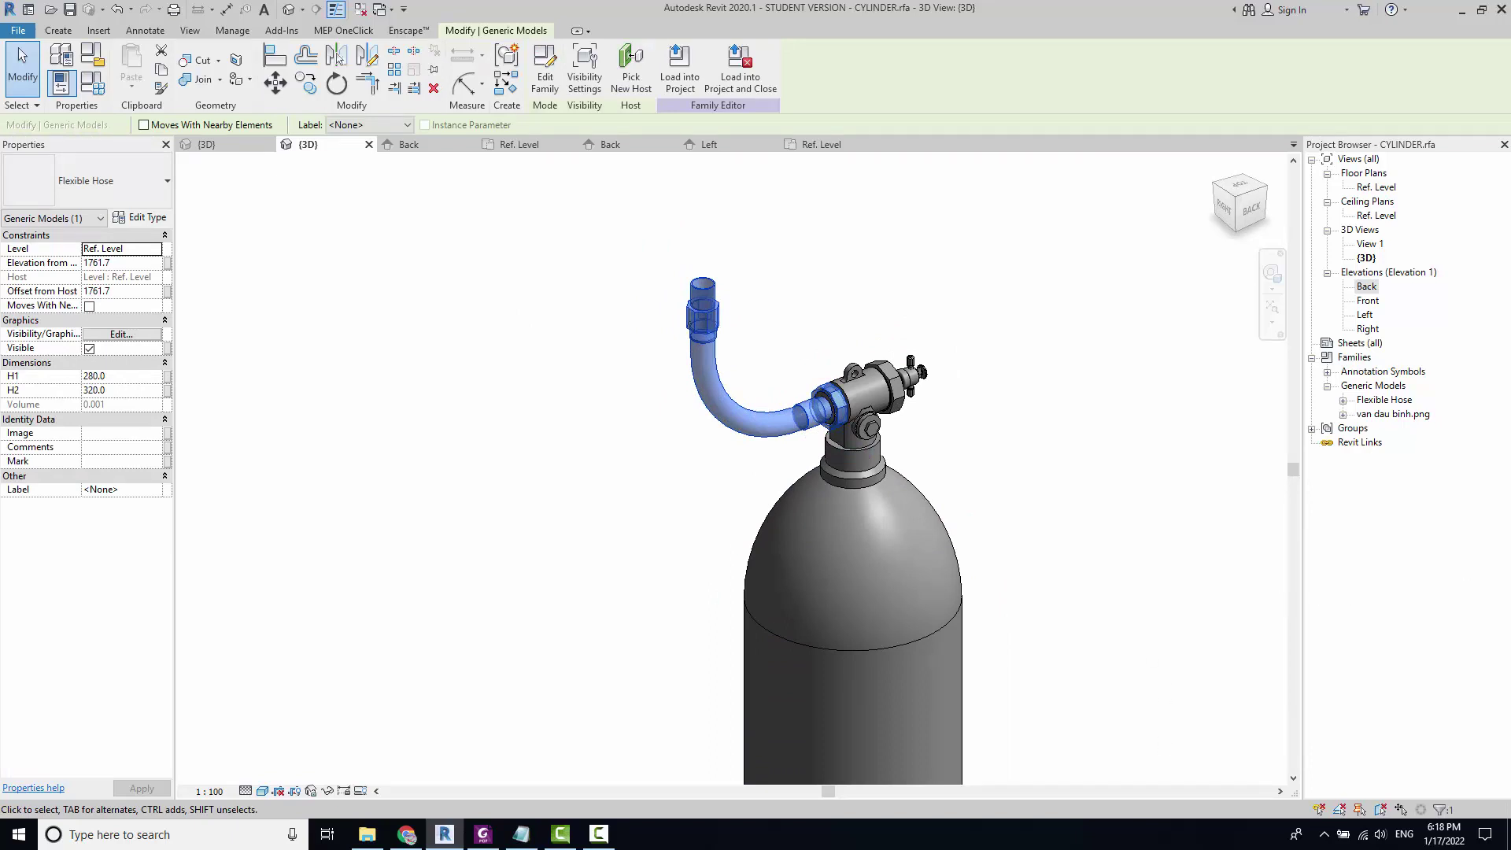
pyautogui.press('Escape')
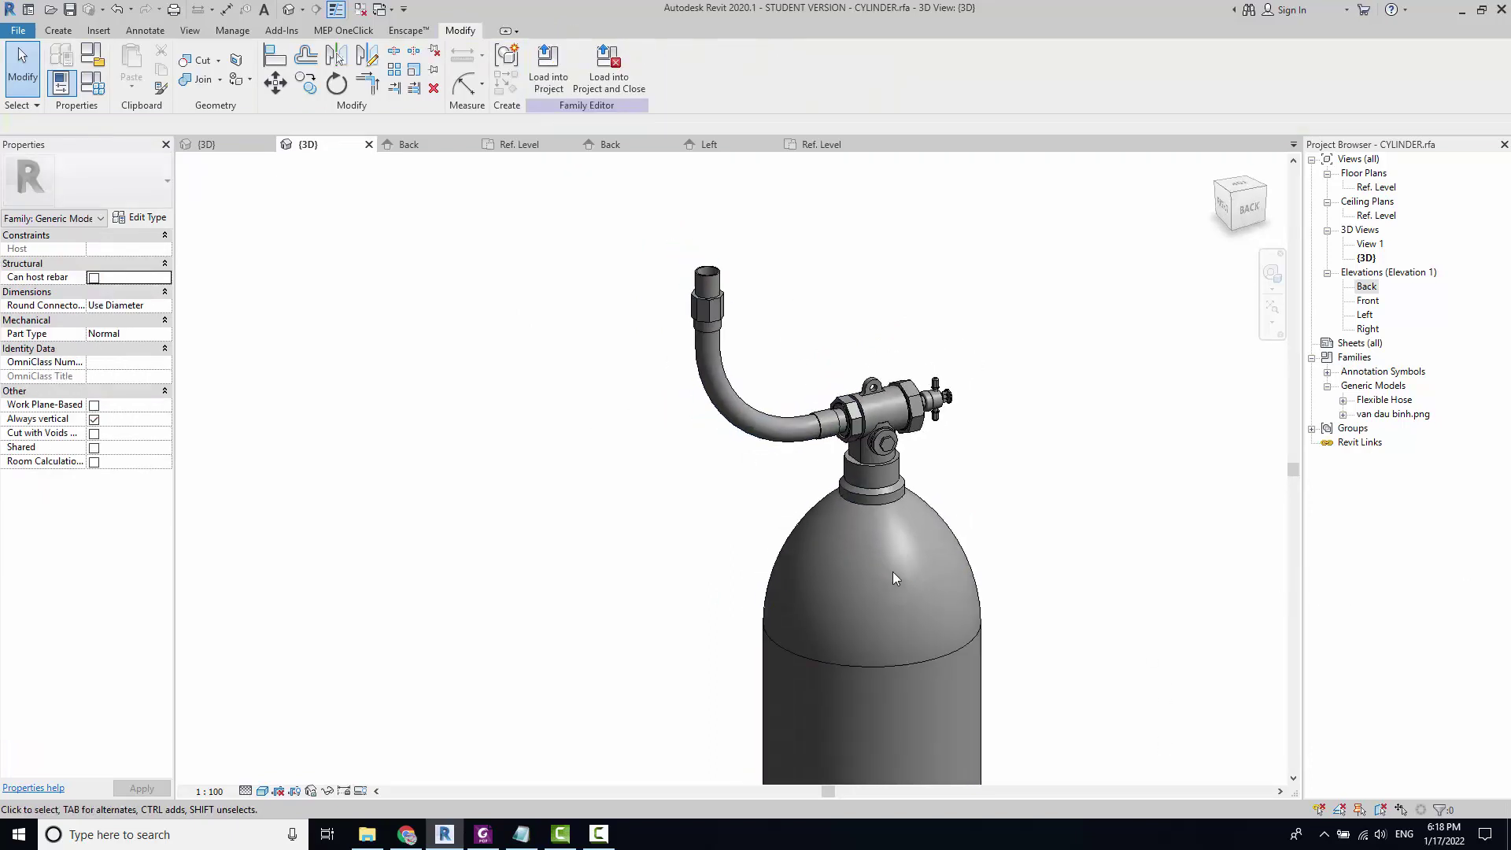
pyautogui.moveTo(892, 571)
pyautogui.keyDown('shift'); pyautogui.mouseDown(button='middle')
pyautogui.moveTo(911, 525)
pyautogui.moveTo(839, 491)
pyautogui.mouseUp(button='middle'); pyautogui.keyUp('shift')
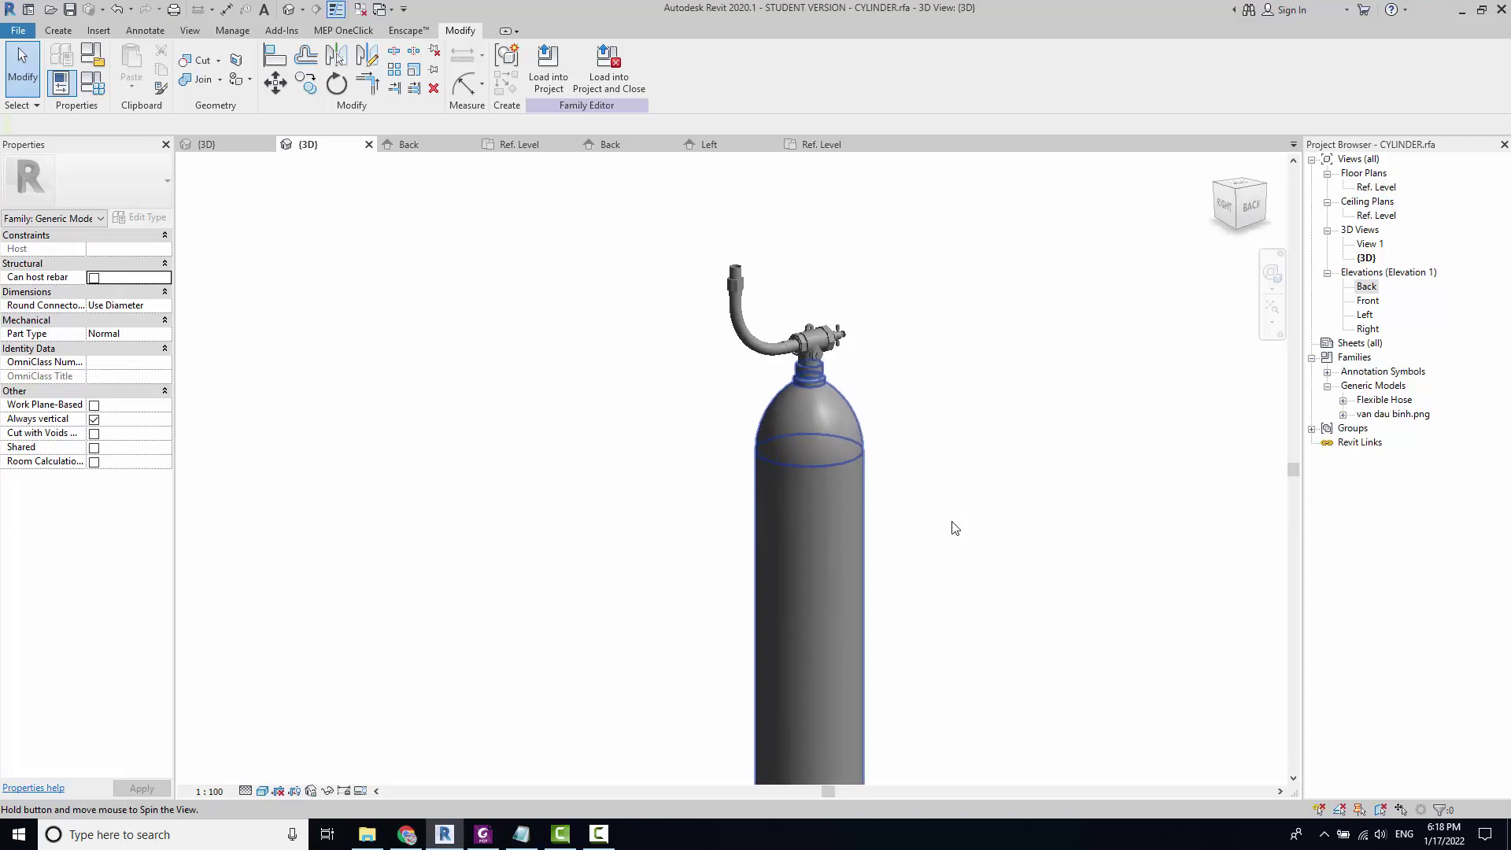
pyautogui.moveTo(954, 528)
pyautogui.keyDown('shift'); pyautogui.mouseDown(button='middle')
pyautogui.moveTo(732, 523)
pyautogui.moveTo(810, 499)
pyautogui.moveTo(806, 328)
pyautogui.mouseUp(button='middle'); pyautogui.keyUp('shift')
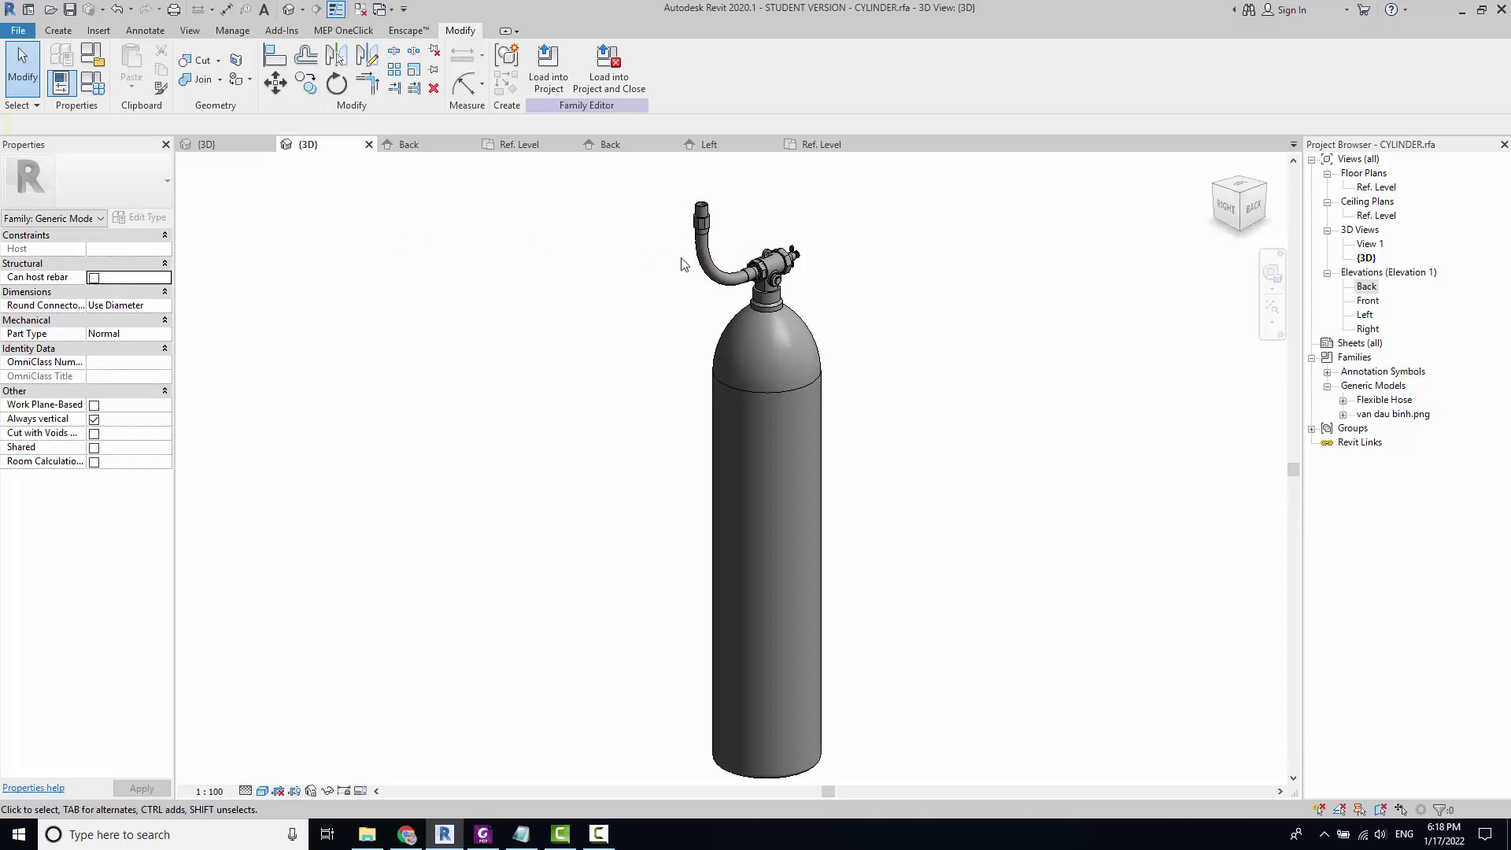
pyautogui.scroll(-2, 826, 318)
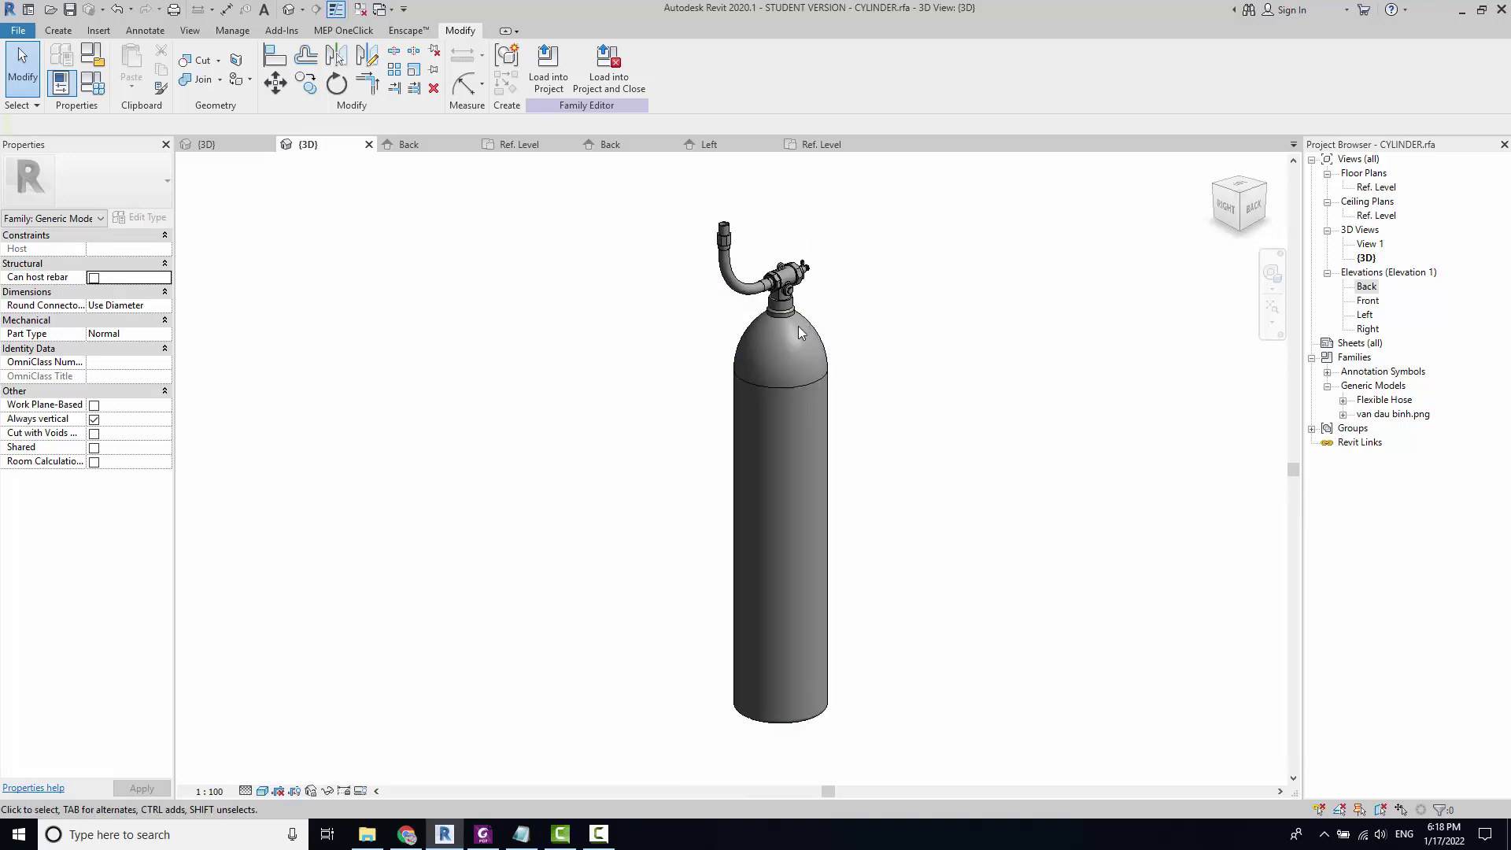
pyautogui.moveTo(798, 326); pyautogui.dragTo(733, 333, button='middle')
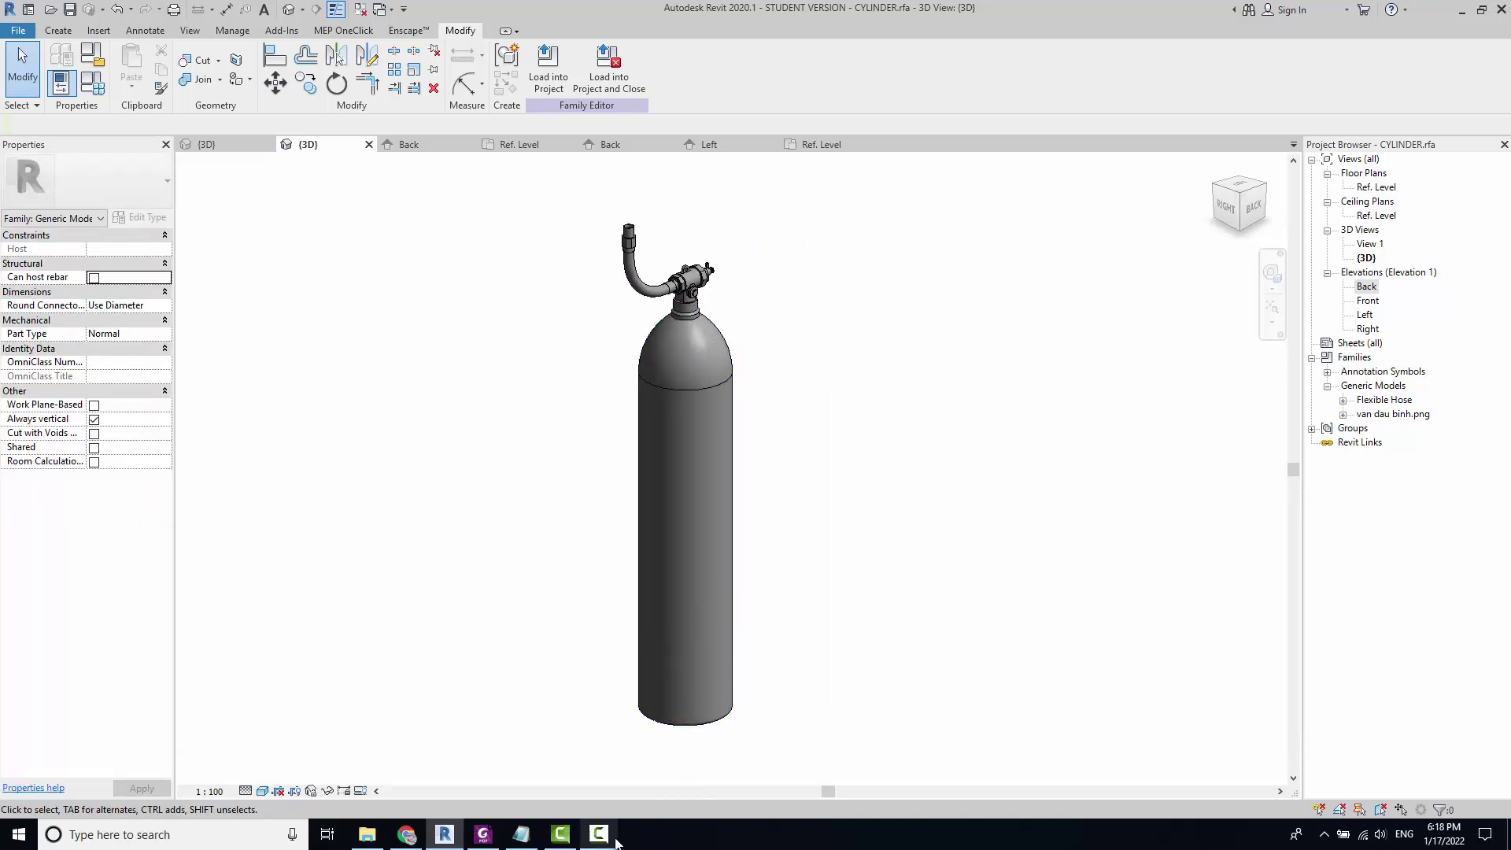